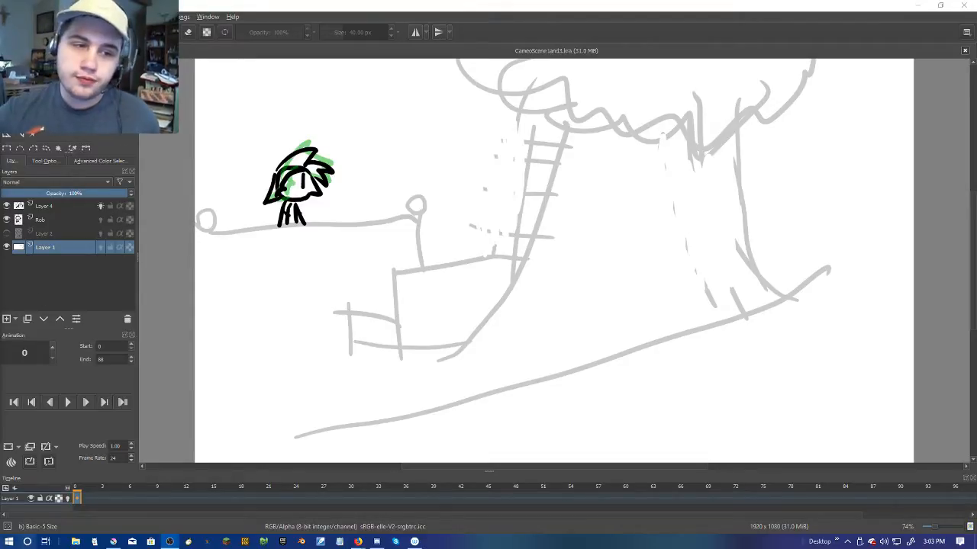
Step: Select Layer 4 and display its frame 30 with the character in view
left_click(63, 206)
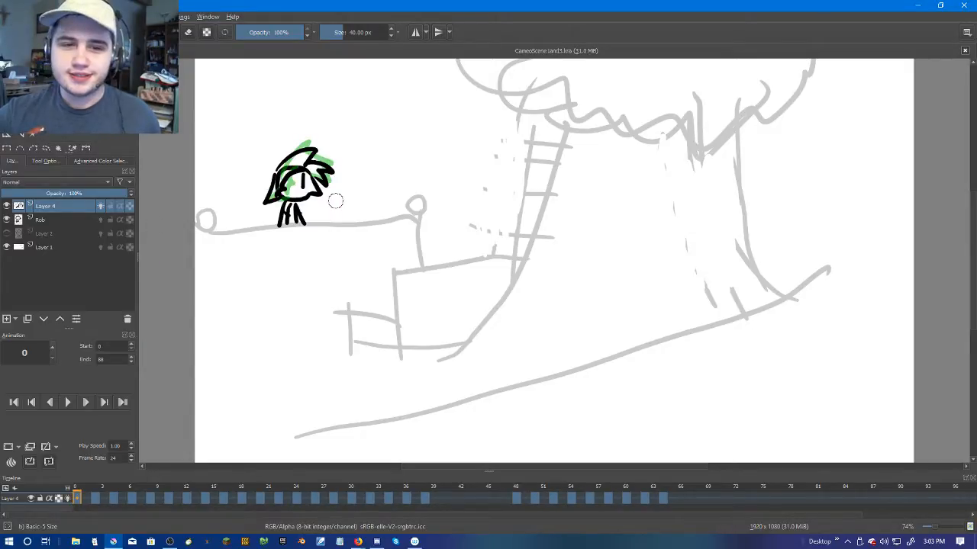
scroll(336, 201, "up", 6)
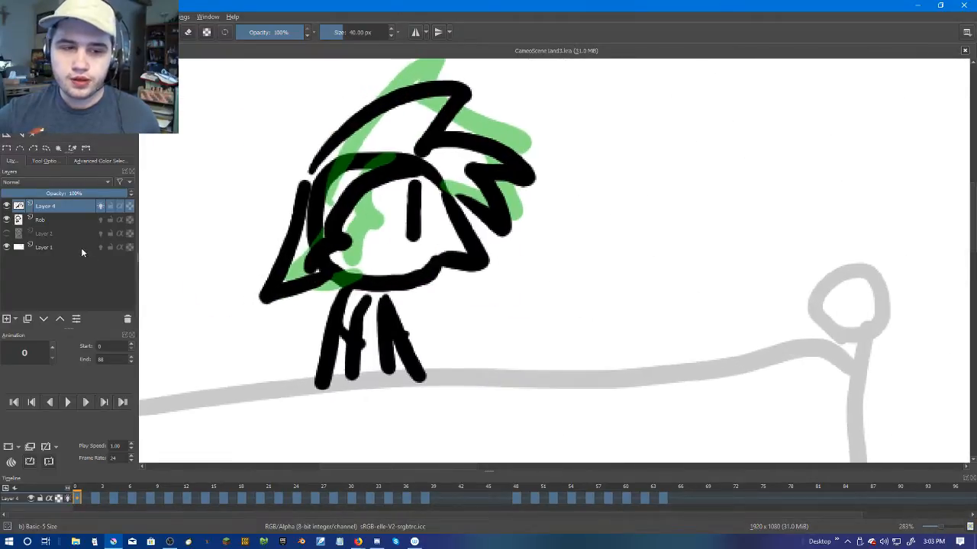
left_click(352, 498)
scroll(486, 338, "down", 2)
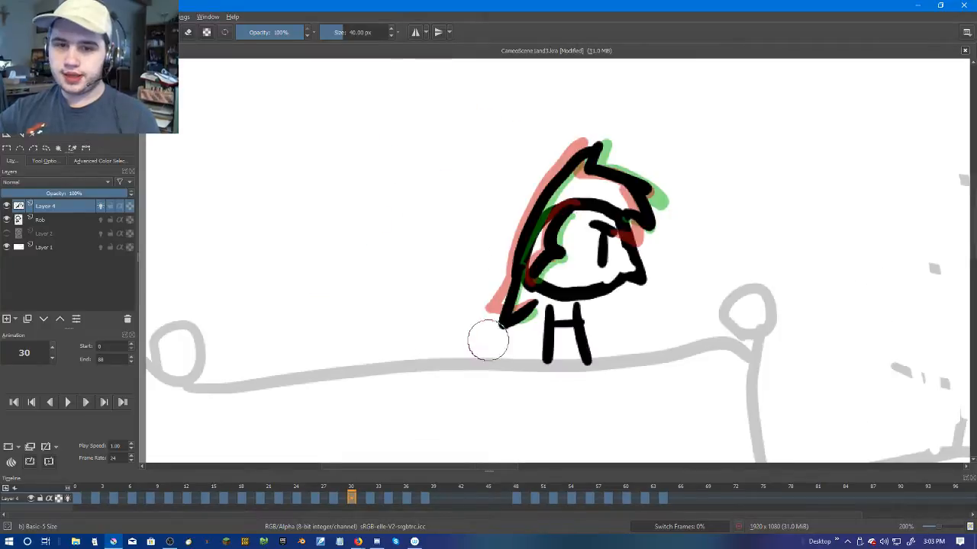
Step: Examine Layer 4's character drawings frame by frame from frame 38 through frame 66
left_click(425, 498)
left_click(519, 501)
key("Right")
key("Right")
key("Right")
key("Right")
key("Right")
key("Right")
key("Right")
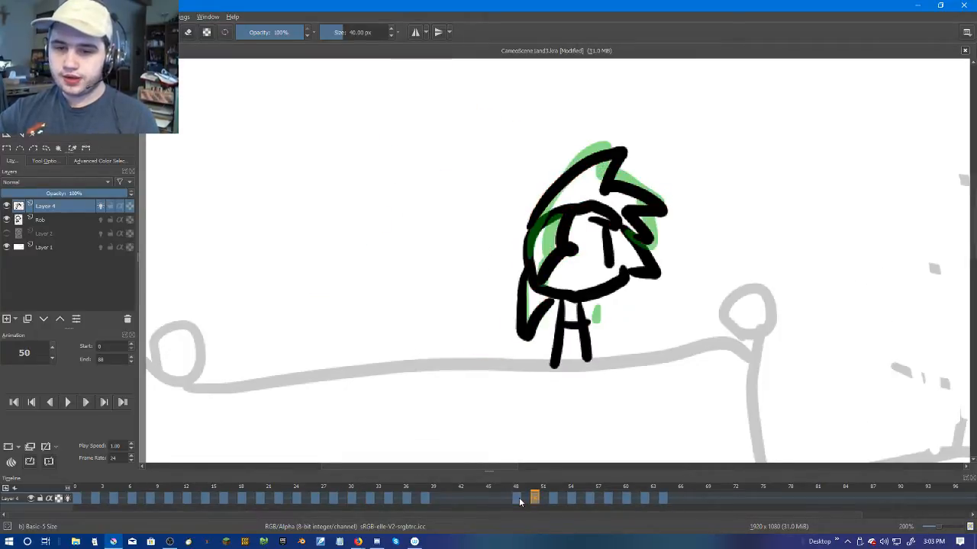
key("Right")
key("Right")
key("Right")
key("Right")
key("Right")
key("Right")
key("Right")
key("Right")
key("Right")
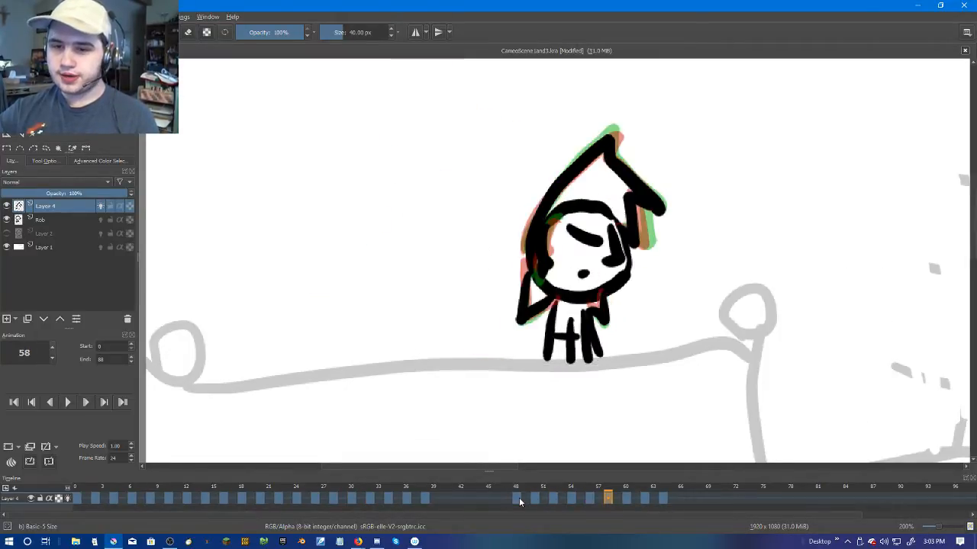
key("Right")
key("Right")
key("Right")
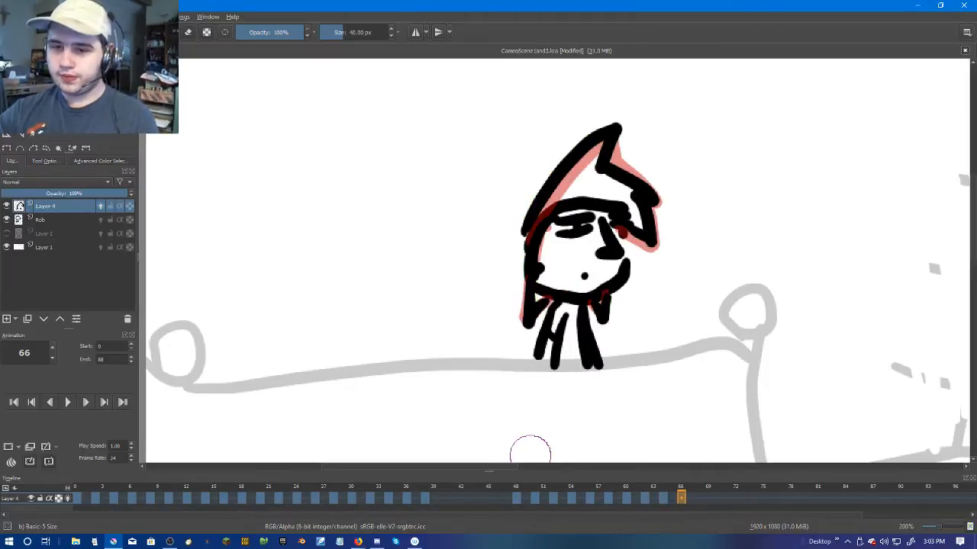
Step: Review the character's head and hair motion backwards from frame 66 to frame 23
key("Left")
key("Left")
key("Left")
key("Left")
key("Left")
key("Left")
key("Left")
key("Left")
key("Left")
key("Left")
key("Left")
key("Left")
key("Left")
key("Left")
key("Left")
key("Left")
key("Left")
key("Left")
key("Left")
key("Left")
key("Left")
key("Left")
key("Left")
key("Left")
key("Left")
key("Left")
key("Left")
key("Left")
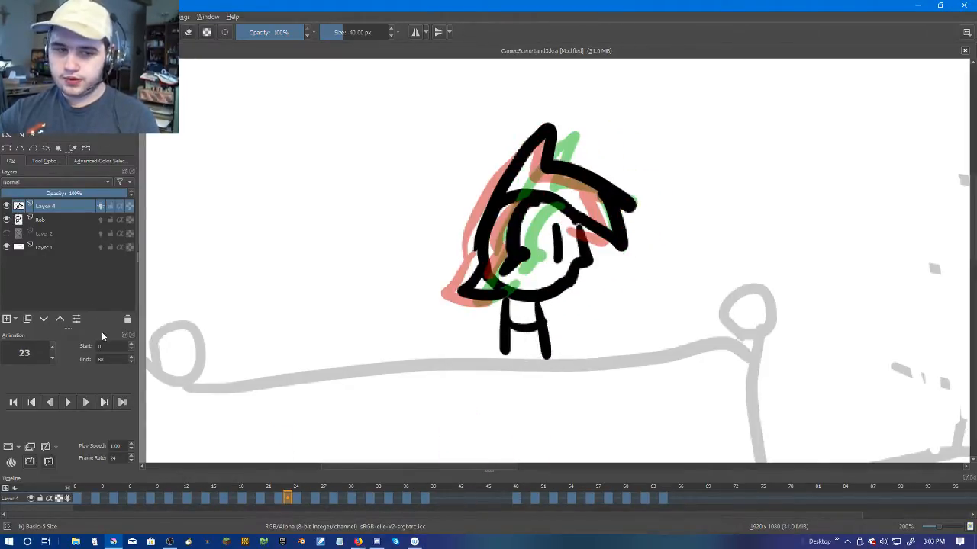
Step: Turn off onion skinning on Layer 4 and check the drawings from frame 23 to frame 38 without it
left_click(101, 207)
key("Right")
key("Right")
key("Right")
key("Right")
key("Right")
key("Right")
key("Right")
key("Right")
key("Right")
key("Right")
key("Right")
key("Right")
key("Right")
key("Right")
key("Right")
key("Right")
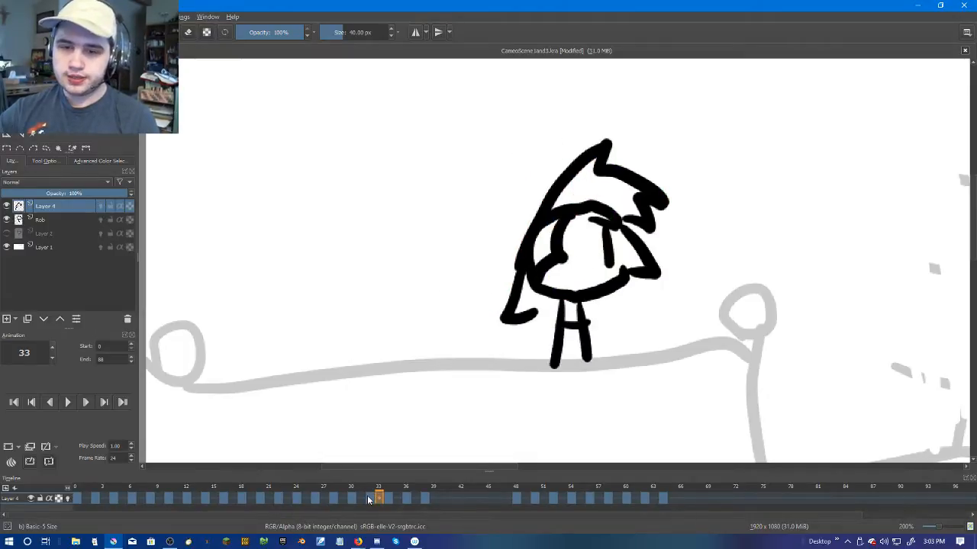
key("Right")
key("Right")
key("Left")
key("Left")
key("Left")
scroll(613, 235, "up", 2)
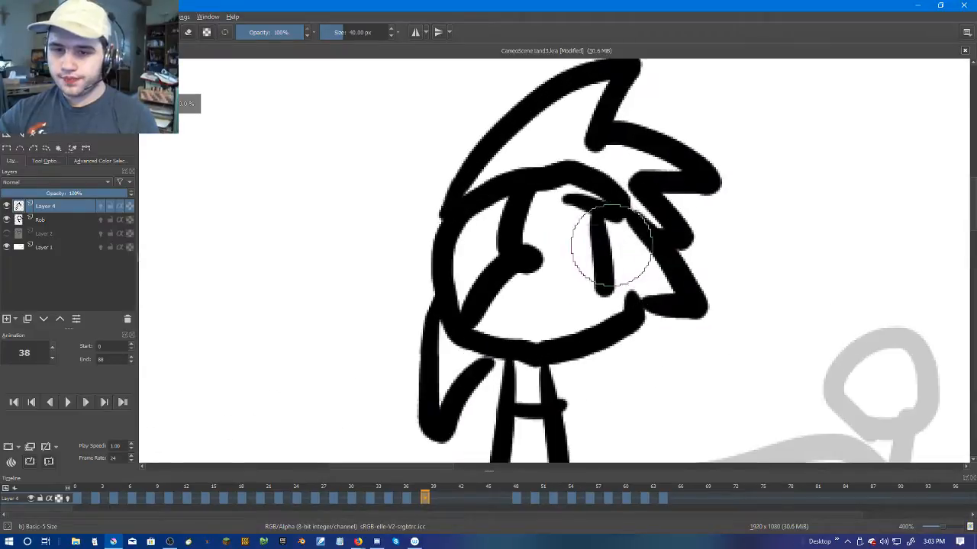
Step: Compare the character's hair and face up close across the drawings between frames 28 and 38
key("Left")
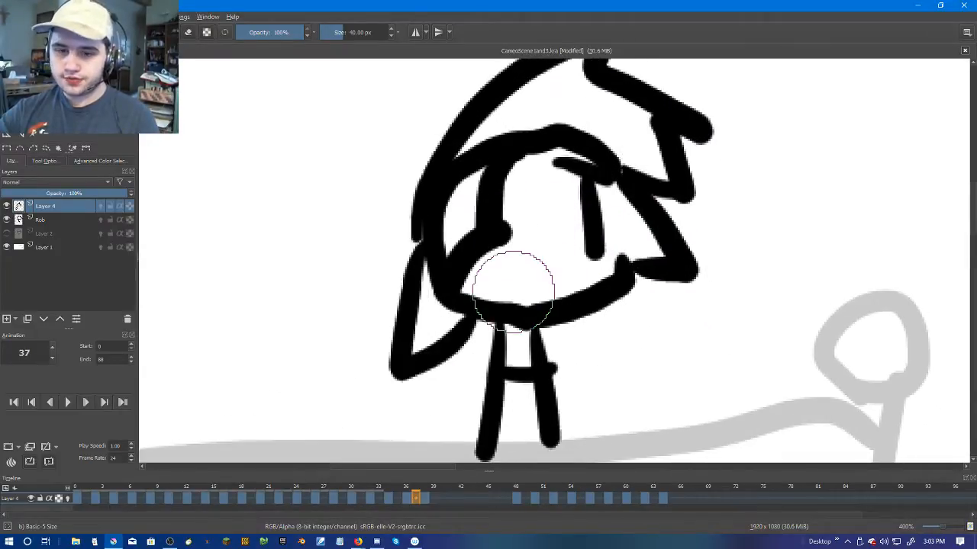
key("Right")
key("Left")
key("Left")
key("Left")
key("Left")
key("Left")
key("Left")
key("Left")
key("Left")
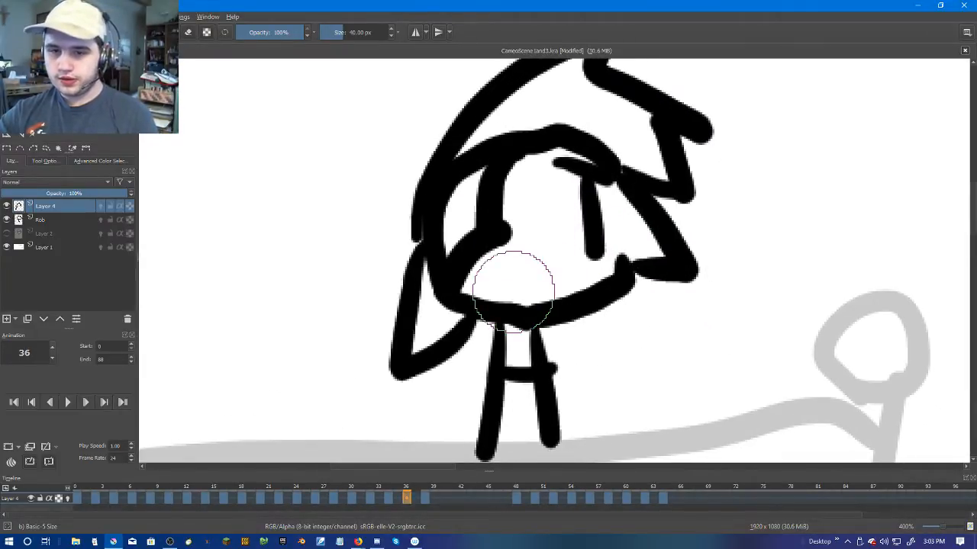
key("Right")
key("Right")
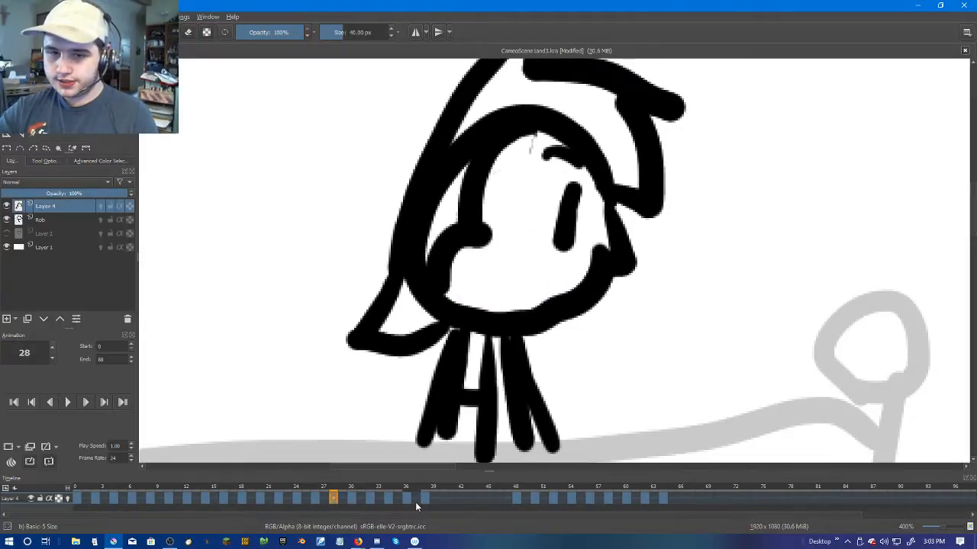
key("Right")
key("Right")
key("Left")
key("Left")
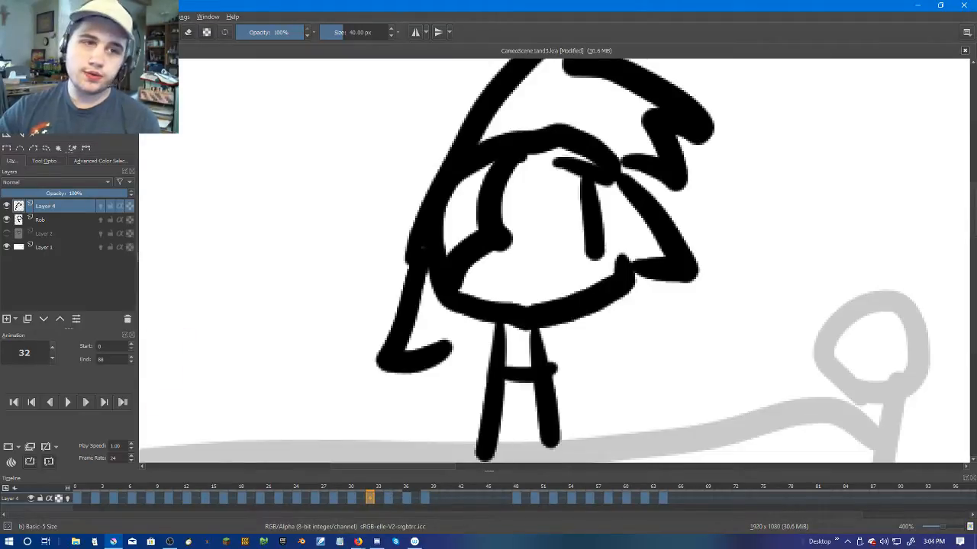
Step: Make a freehand selection around the hair strand and back half of the face on frame 32
scroll(68, 144, "down", 1)
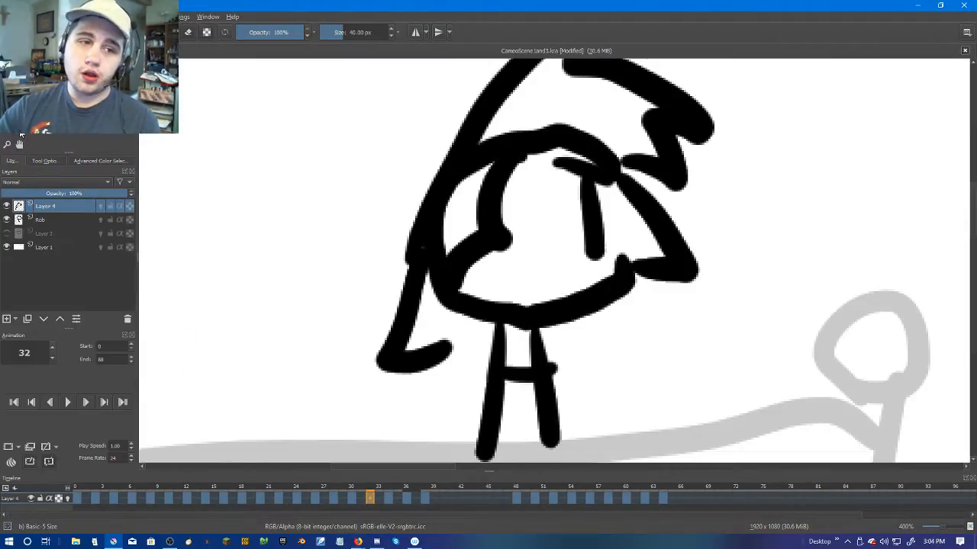
key("j")
scroll(367, 198, "up", 2)
left_click_drag(513, 172, 384, 164)
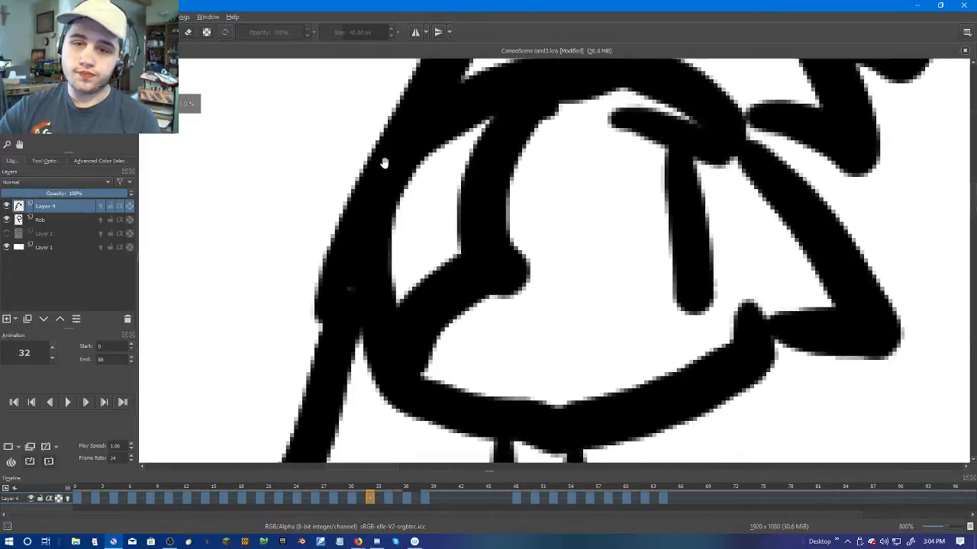
scroll(465, 122, "down", 2)
scroll(553, 142, "up", 1)
mouse_move(565, 108)
left_mouse_down()
mouse_move(526, 69)
mouse_move(419, 80)
mouse_move(342, 165)
mouse_move(340, 260)
mouse_move(382, 322)
left_mouse_up()
mouse_move(532, 283)
left_mouse_down()
mouse_move(541, 266)
mouse_move(525, 288)
left_mouse_up()
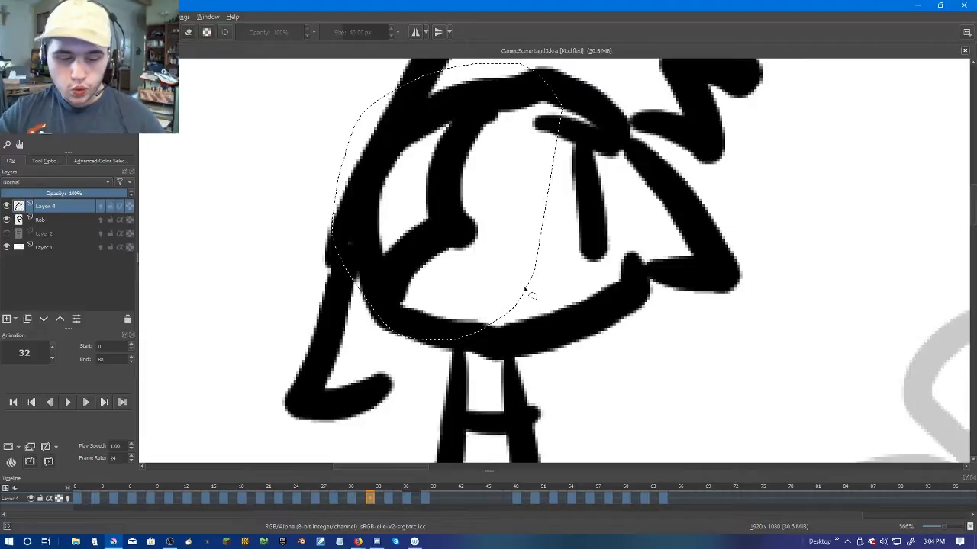
Step: Try to replace the selected hair on frame 34 by clearing it, pasting the copied piece and merging the pasted layer down
left_click(386, 499)
key("Delete")
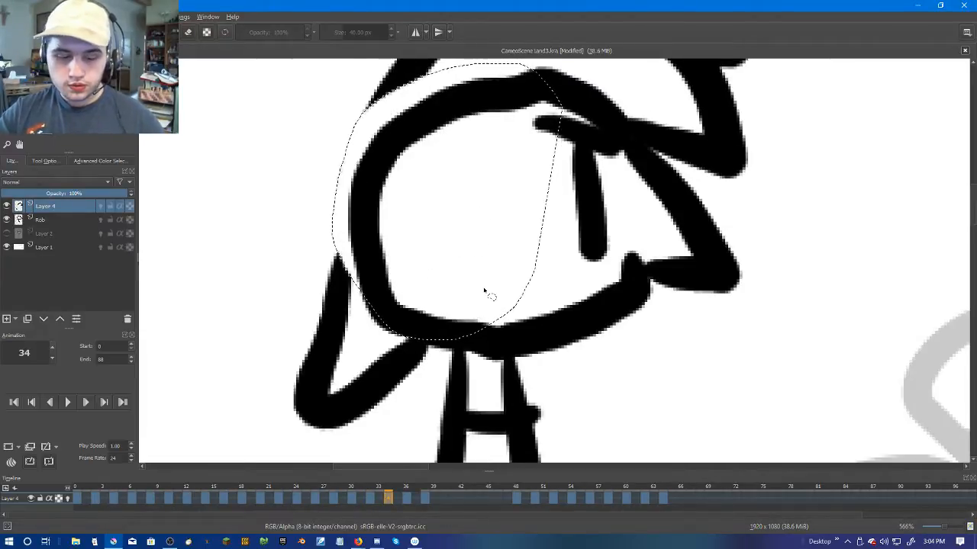
key("ctrl+v")
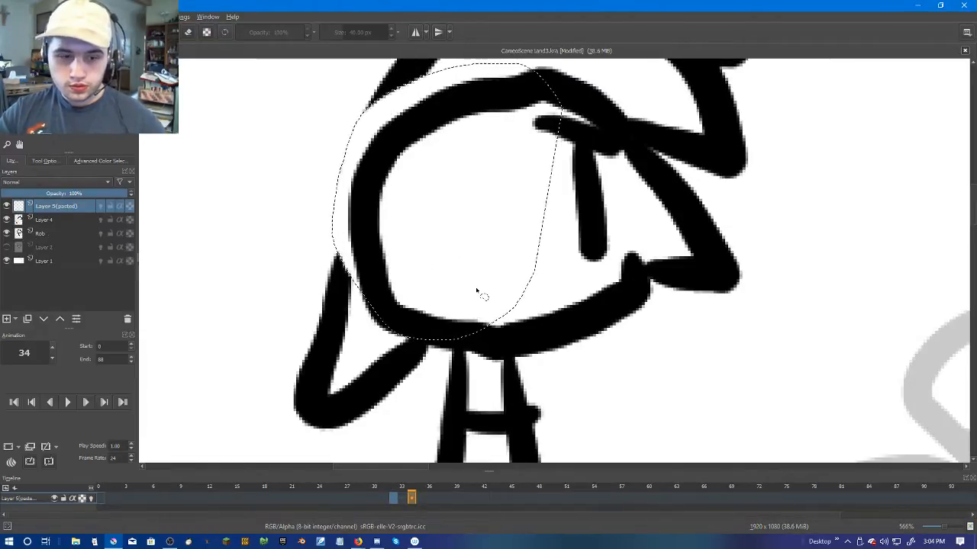
key("ctrl+e")
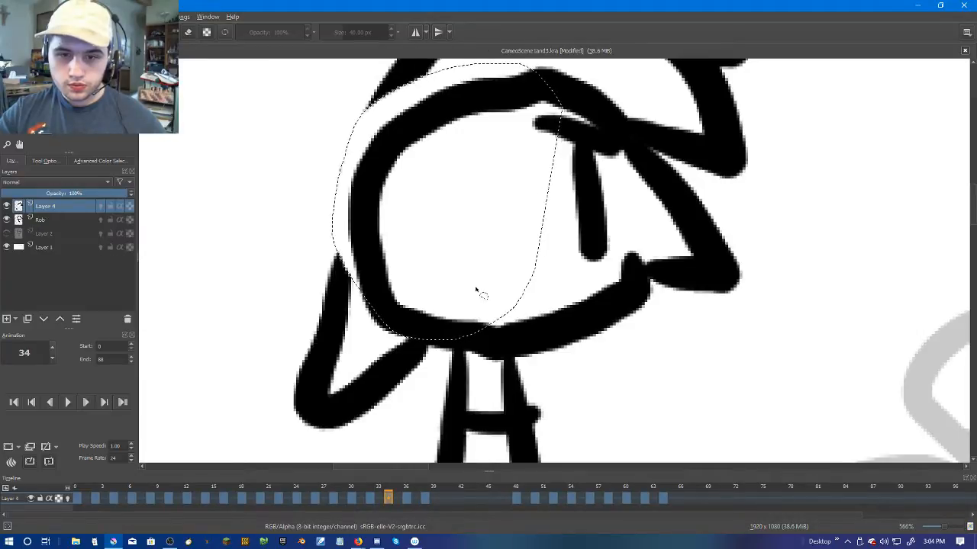
Step: Copy the frame 32 keyframe to the clipboard and try to paste it onto frame 34
left_click(369, 499)
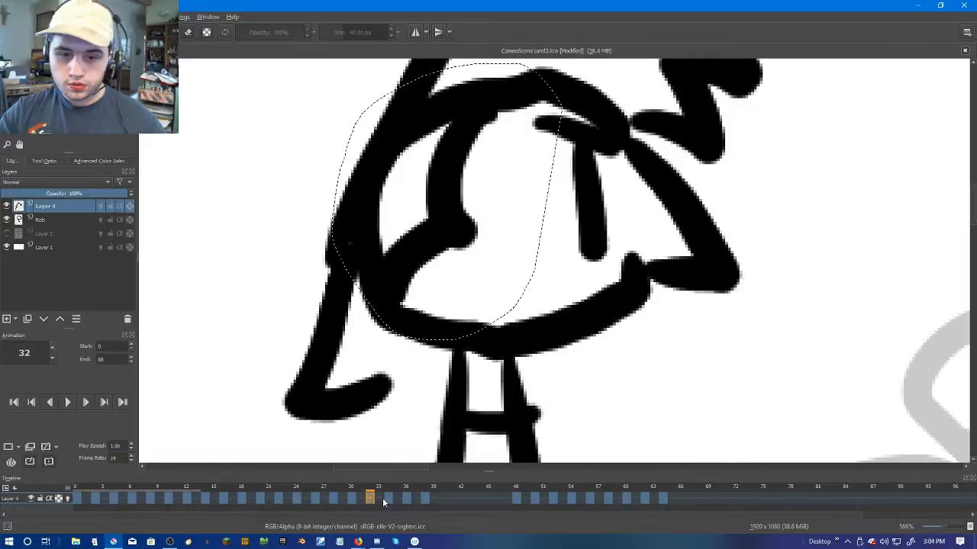
right_click(386, 499)
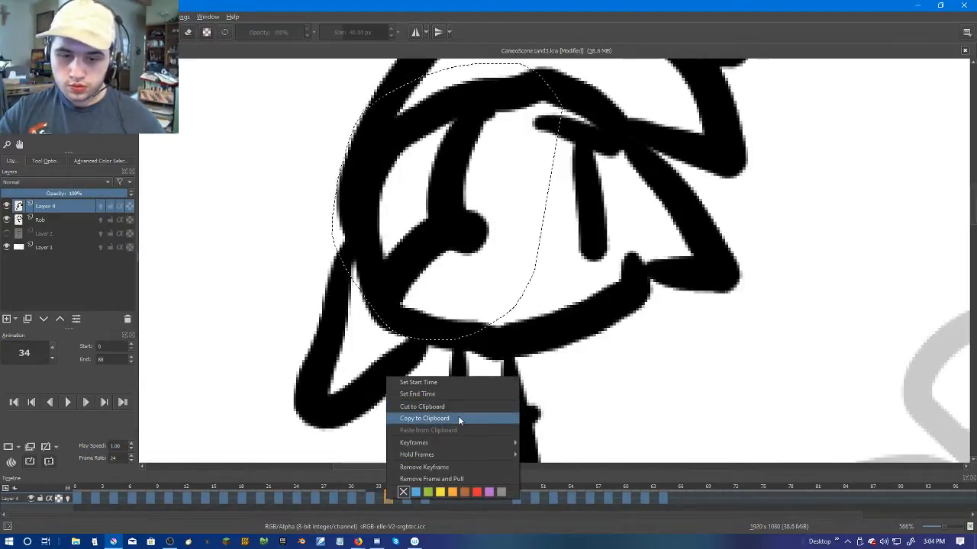
left_click(370, 496)
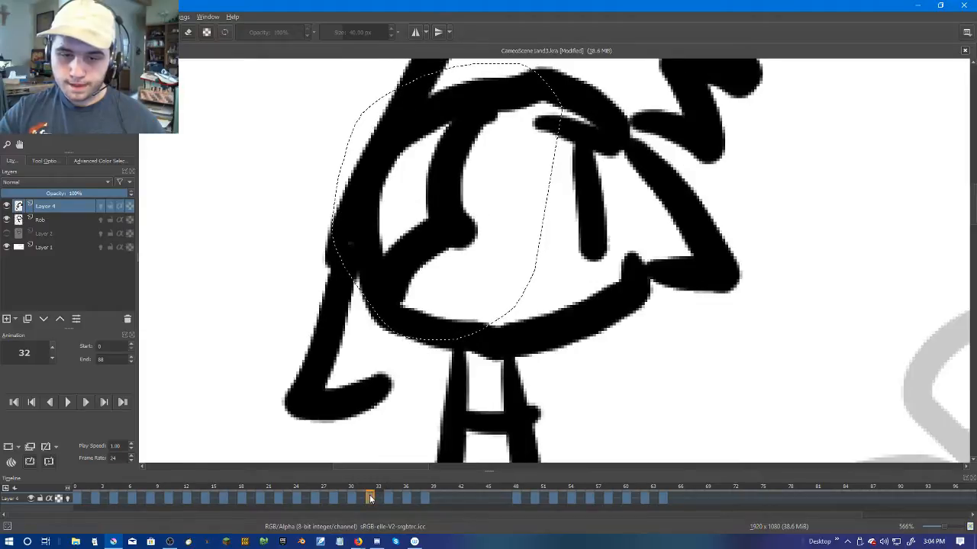
right_click(369, 496)
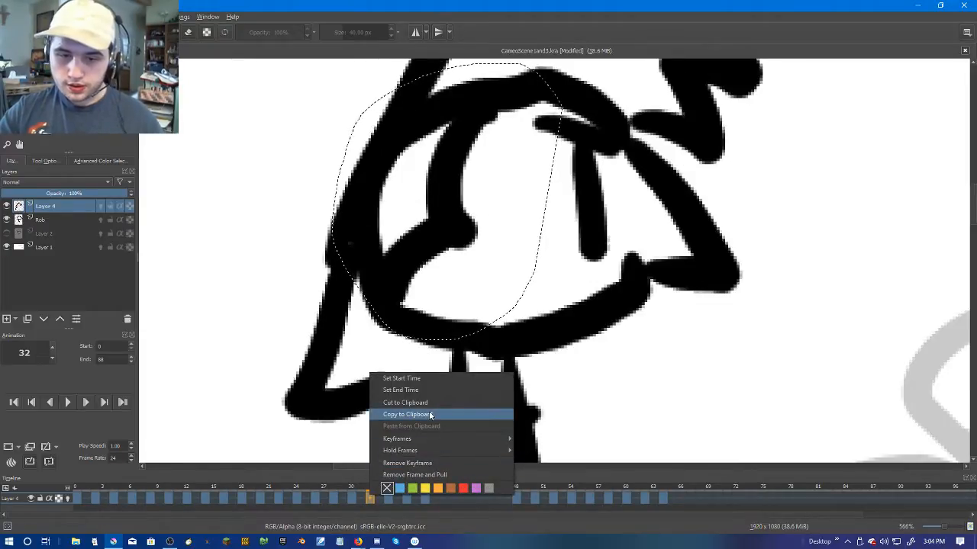
left_click(435, 415)
left_click(389, 496)
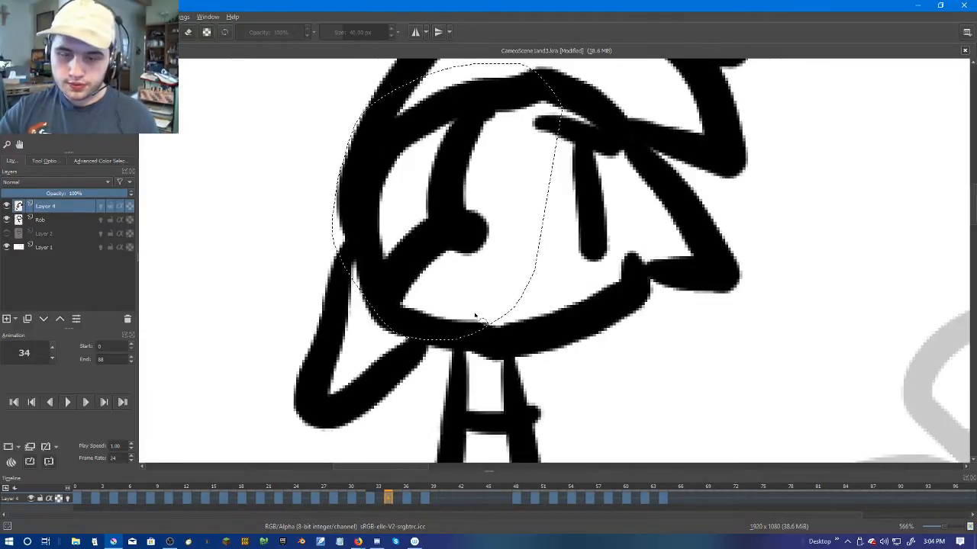
right_click(387, 498)
left_click(437, 432)
scroll(471, 396, "down", 3)
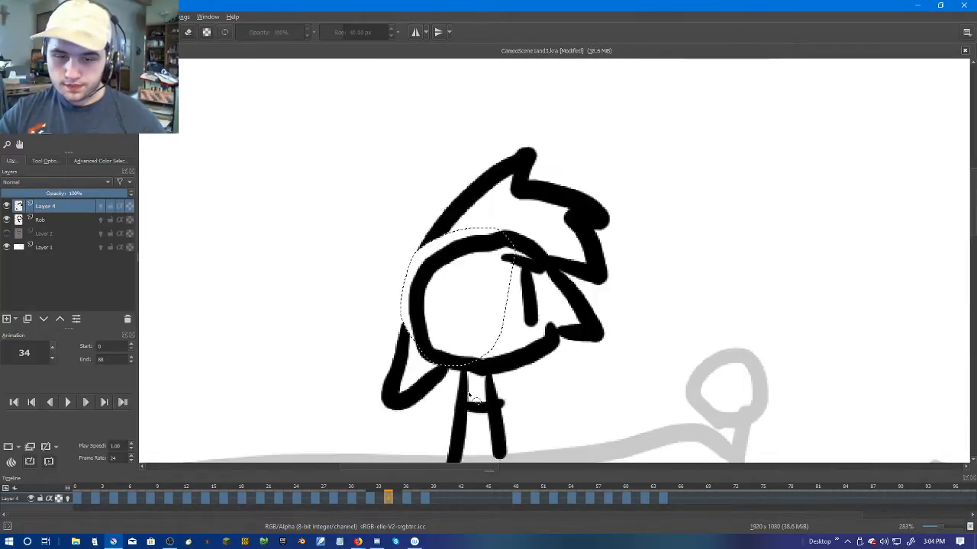
Step: Compare the selected hair area on frames 32, 48 and 38
key("Left")
key("Left")
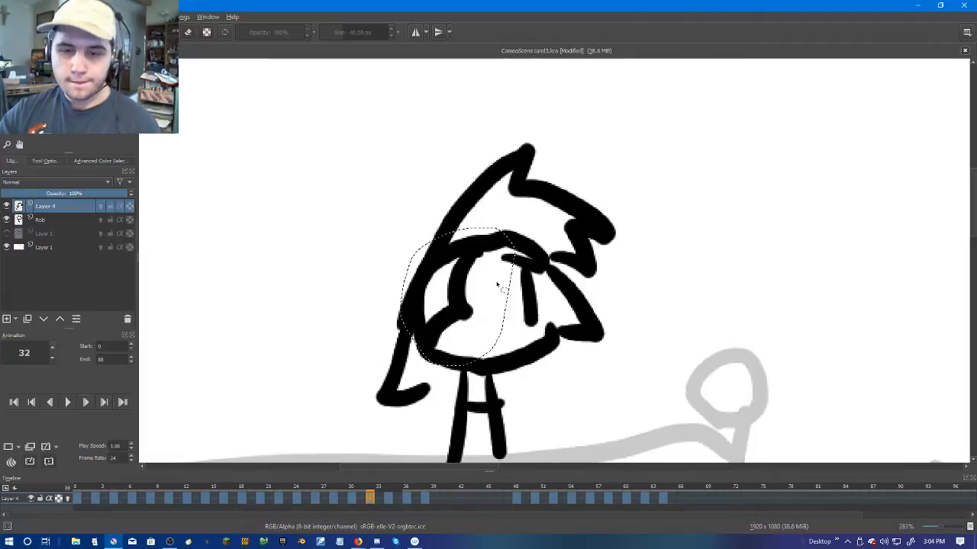
scroll(498, 286, "up", 3)
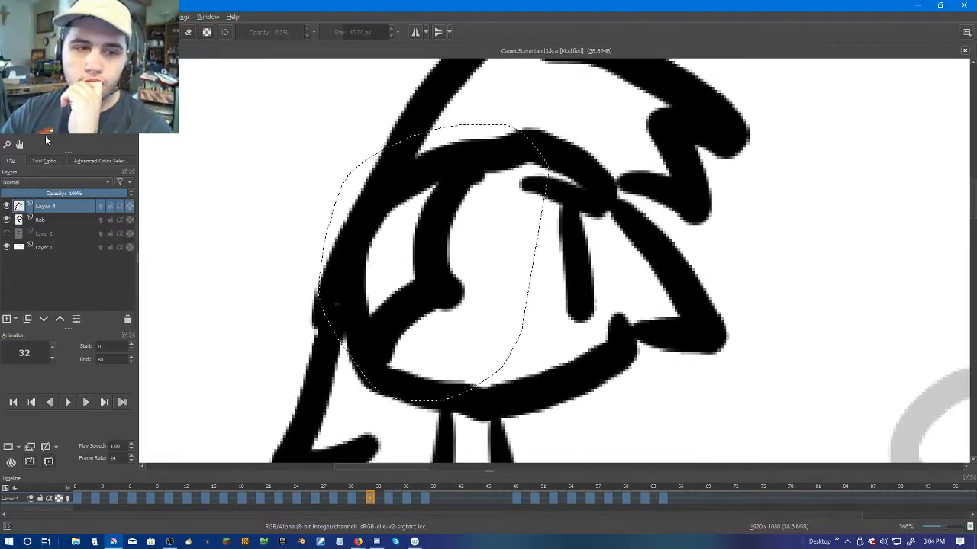
left_click(517, 498)
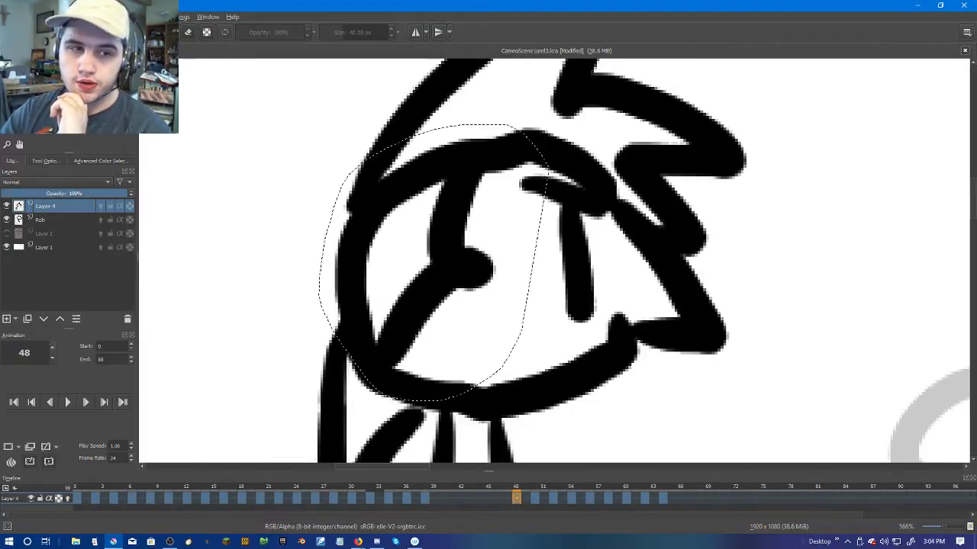
left_click(424, 498)
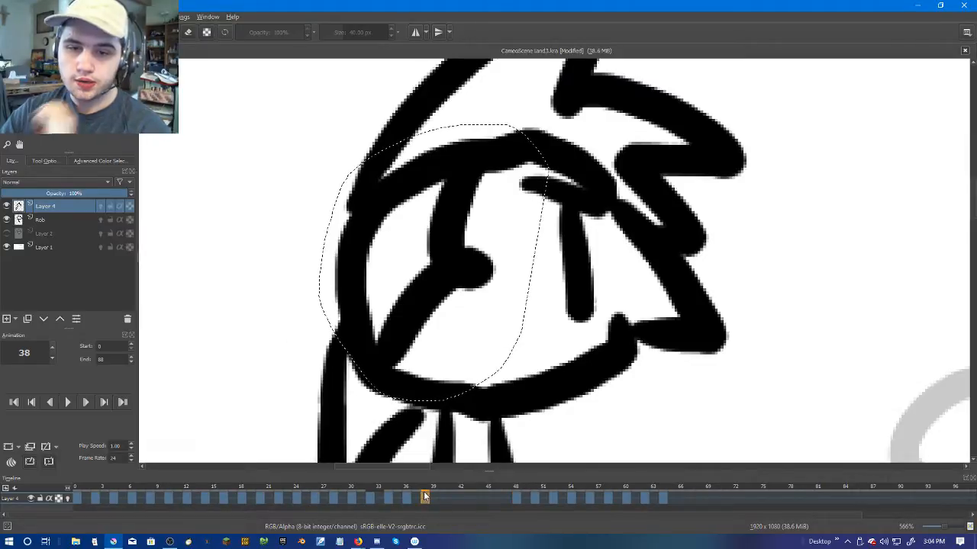
left_click_drag(414, 499, 386, 496)
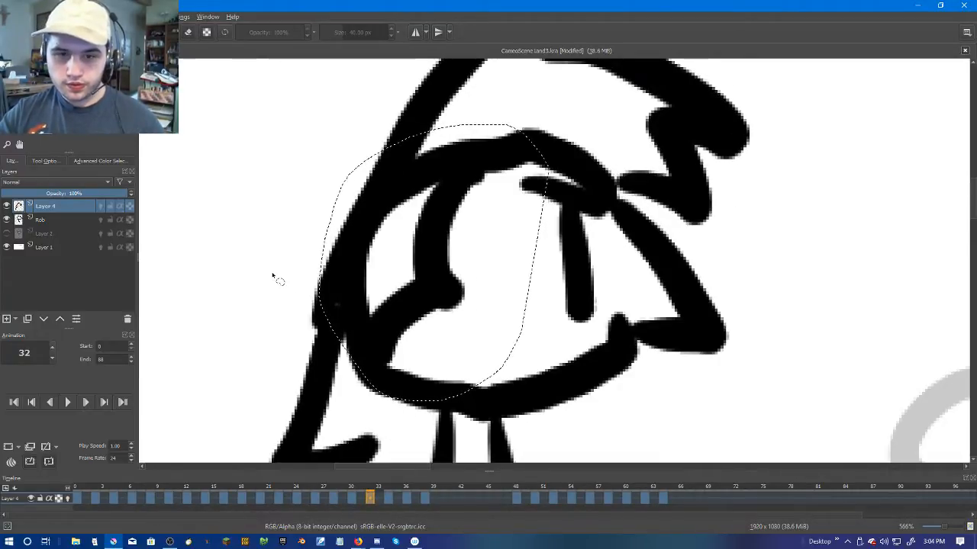
Step: Paste the copied hair area as a new layer at frame 32, and return to Layer 4 at frame 34
key("ctrl+v")
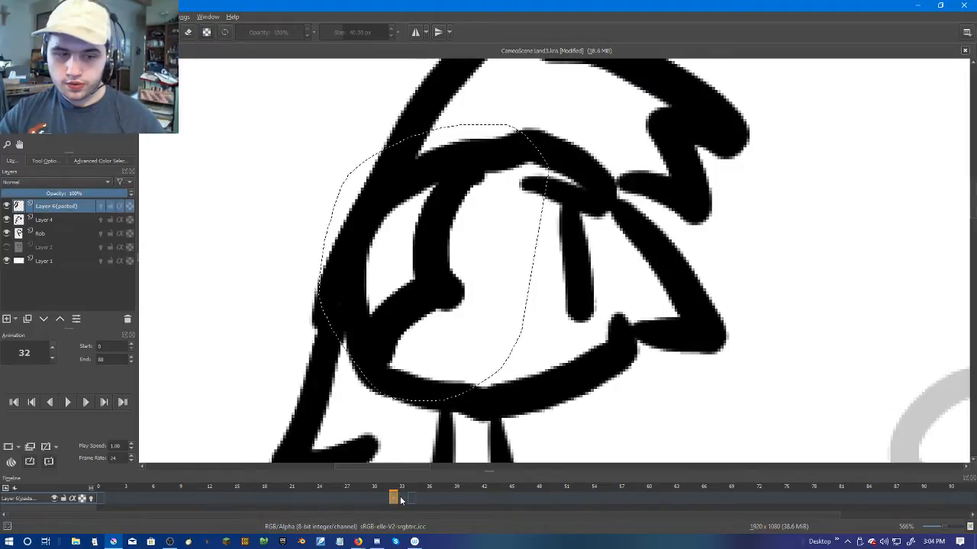
left_click(38, 220)
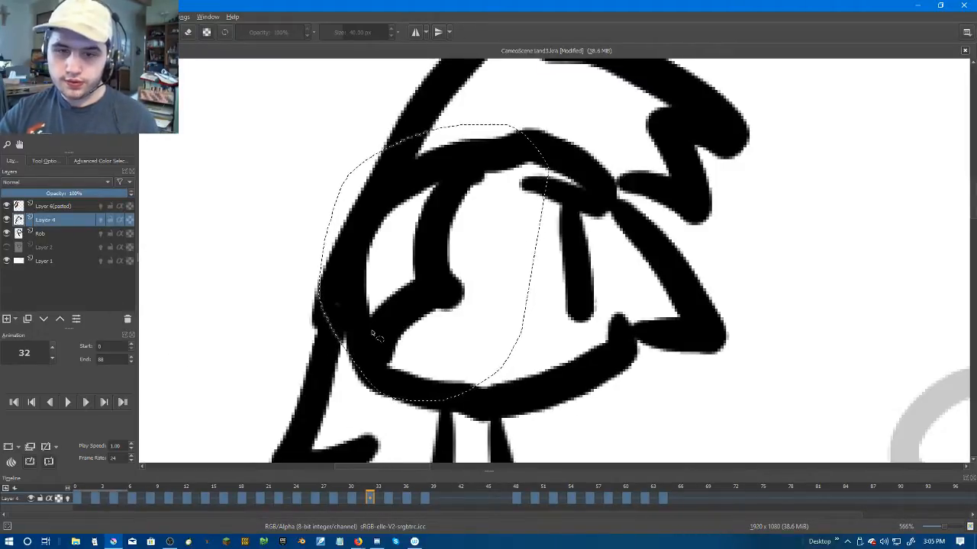
left_click(391, 497)
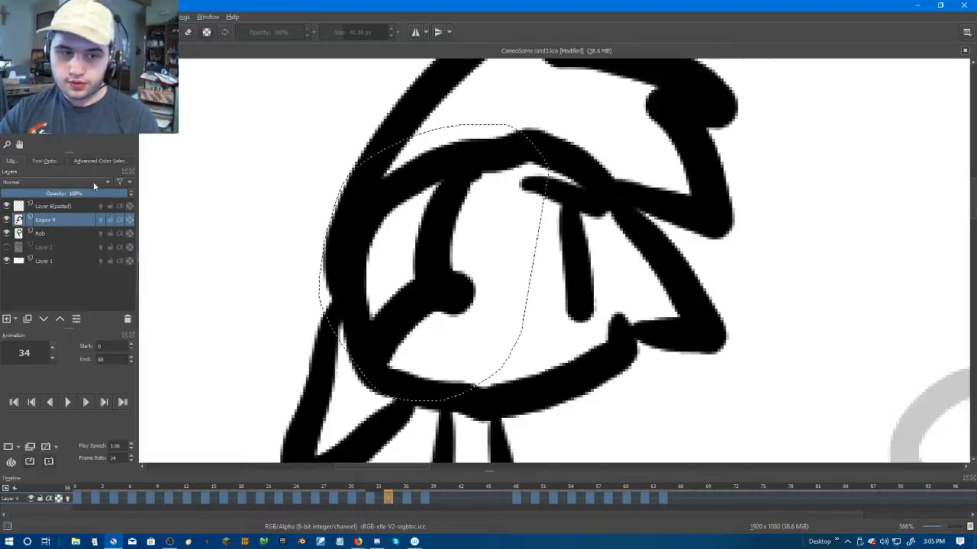
Step: Hide the pasted layer and check Layer 4's drawings on frames 32 and 34
left_click(8, 207)
left_click(9, 207)
left_click(9, 206)
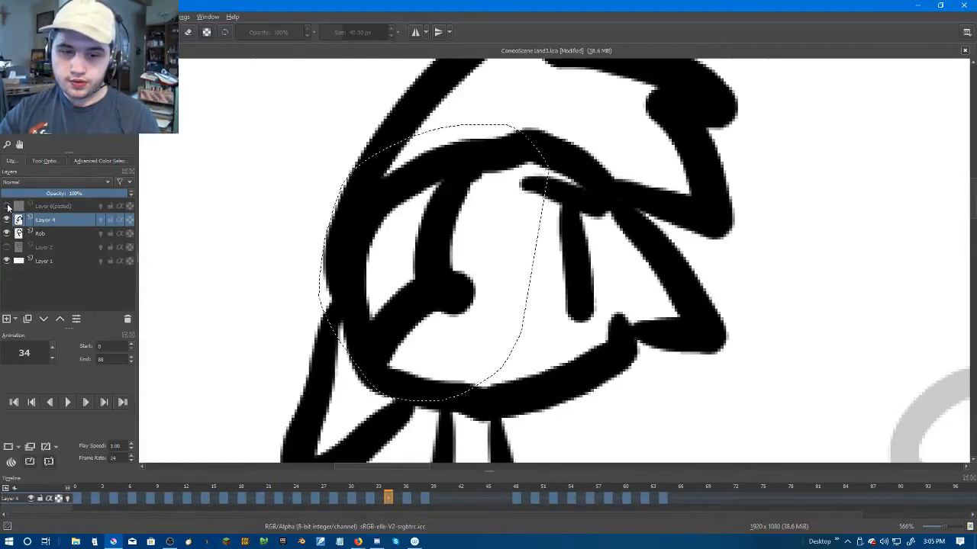
left_click(371, 497)
left_click(380, 495)
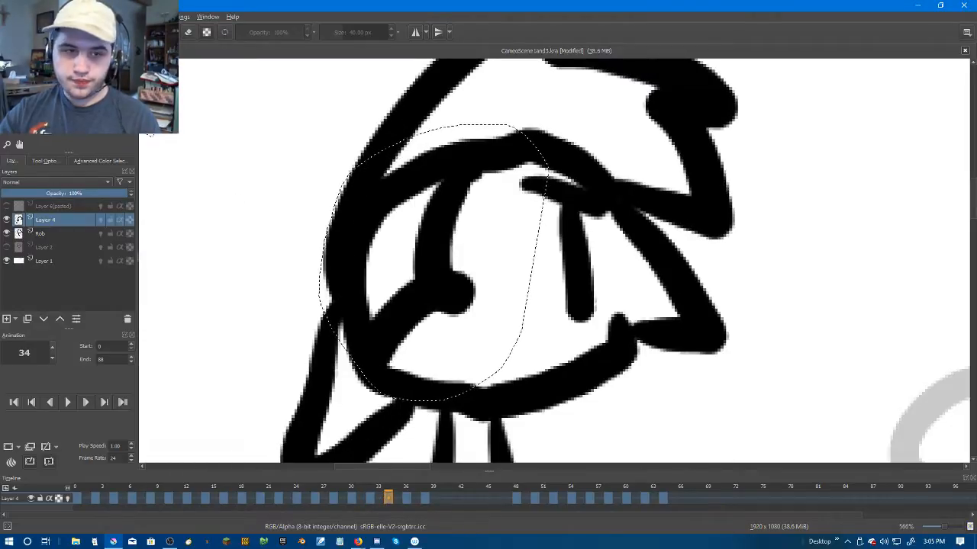
Step: Clear the selection and erase the hair strand inside the face on Layer 4's frame 34 drawing
scroll(67, 142, "up", 1)
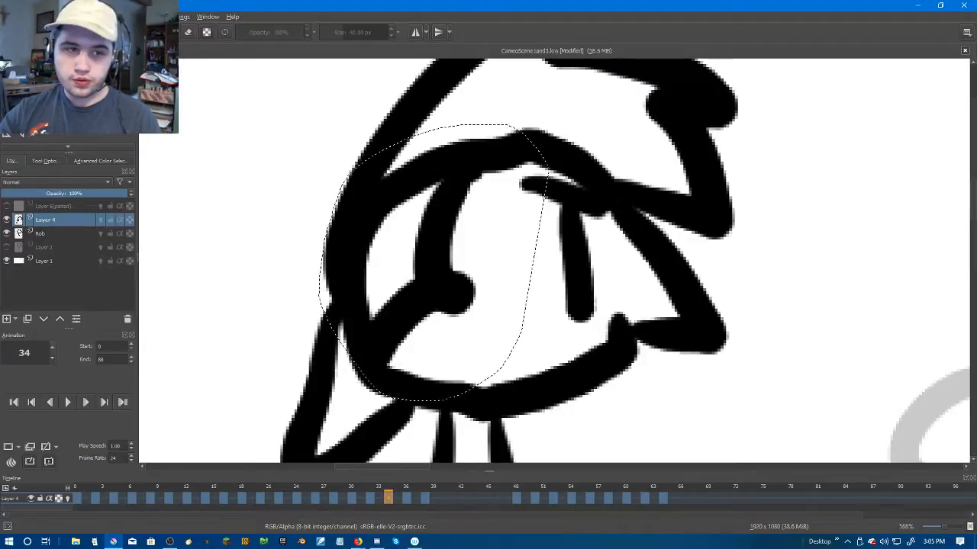
key("b")
key("ctrl+shift+a")
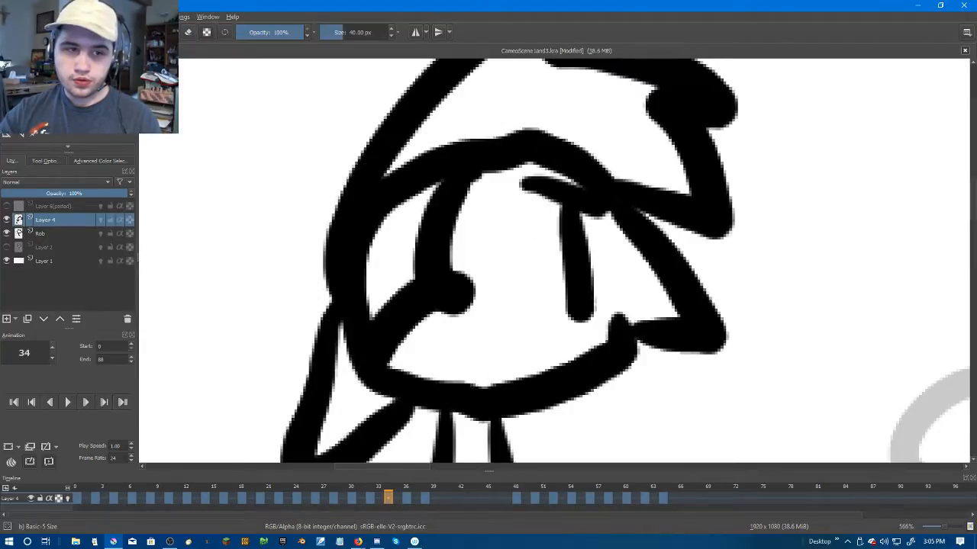
left_click(188, 32)
mouse_move(463, 212)
left_mouse_down()
mouse_move(443, 227)
mouse_move(456, 268)
mouse_move(395, 296)
mouse_move(439, 335)
mouse_move(412, 332)
mouse_move(400, 302)
mouse_move(428, 249)
mouse_move(483, 218)
mouse_move(467, 218)
mouse_move(428, 261)
mouse_move(412, 336)
left_mouse_up()
Step: Erase the hair strand inside the face on Layer 4's drawings up to frame 38 and show the pasted layer
key("Right")
key("Right")
key("Right")
key("Right")
left_click(488, 263)
key("Right")
left_click(6, 207)
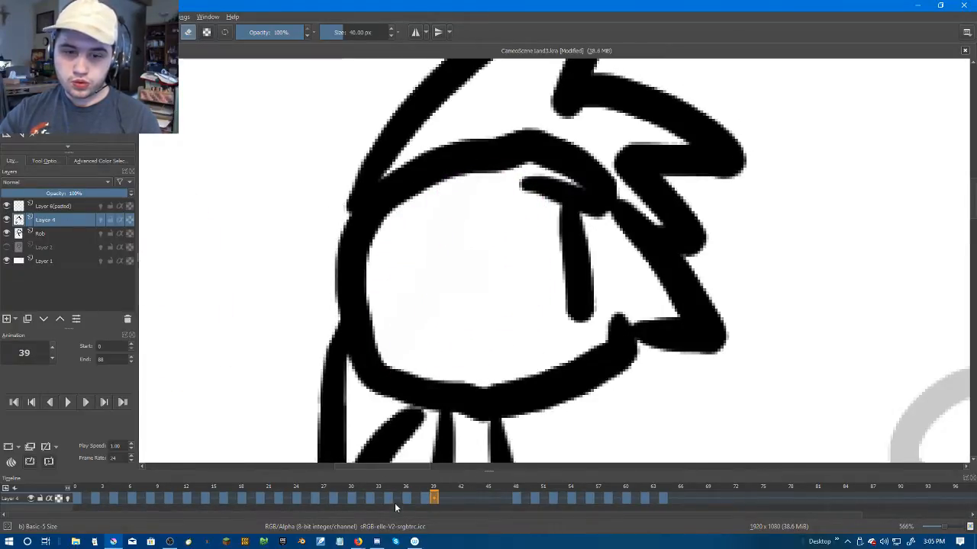
Step: Move the pasted layer's blank keyframe from frame 34 to frame 46
key("Left")
key("Left")
key("Left")
key("Left")
key("Left")
key("Left")
left_click(75, 209)
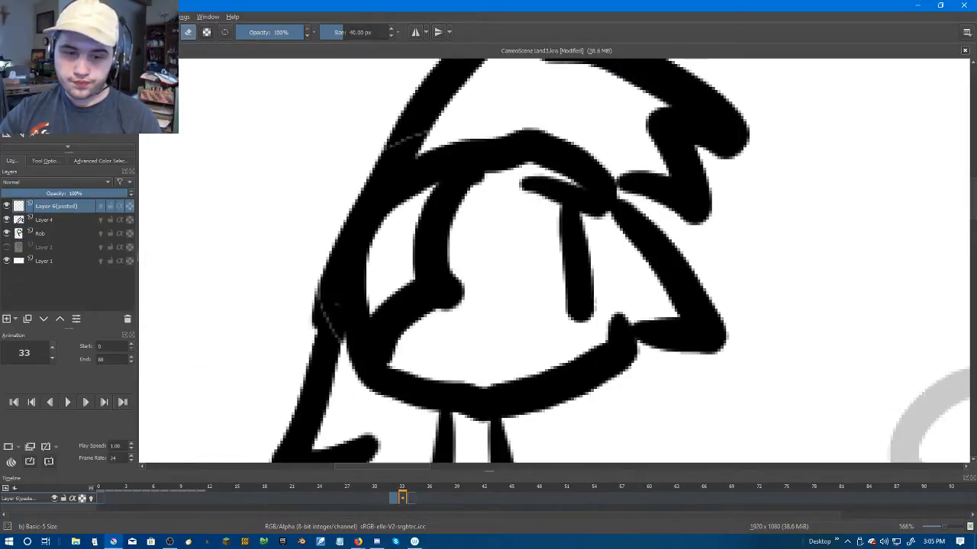
left_click(413, 498)
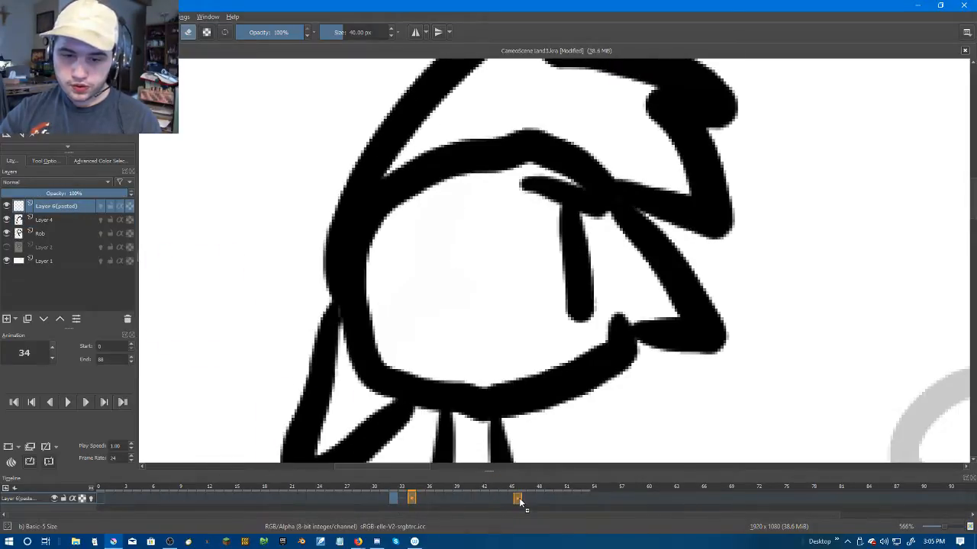
left_click(511, 498)
Step: Check Layer 4's drawings on frames 48 and 50, and move the pasted layer's blank keyframe to frame 50
left_click(45, 220)
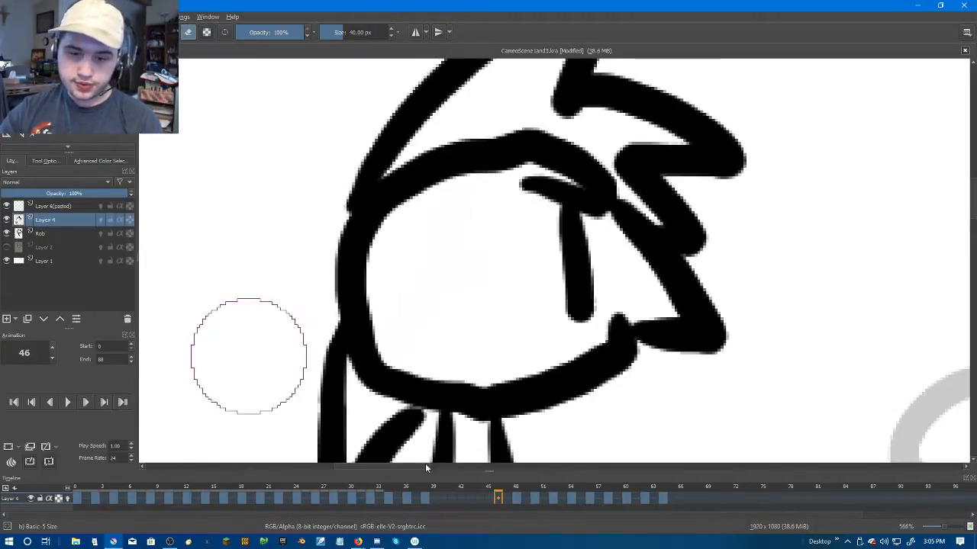
left_click(518, 501)
key("Right")
key("Right")
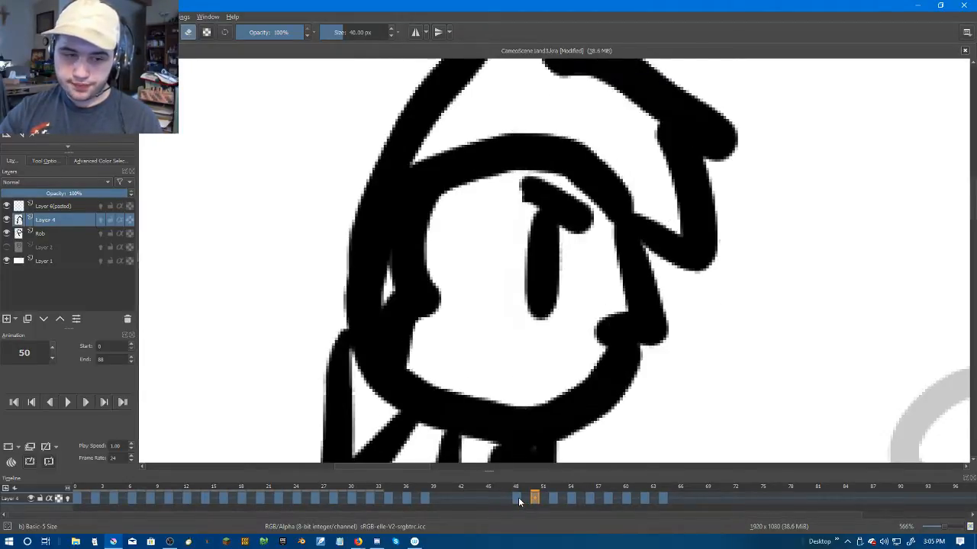
left_click(76, 207)
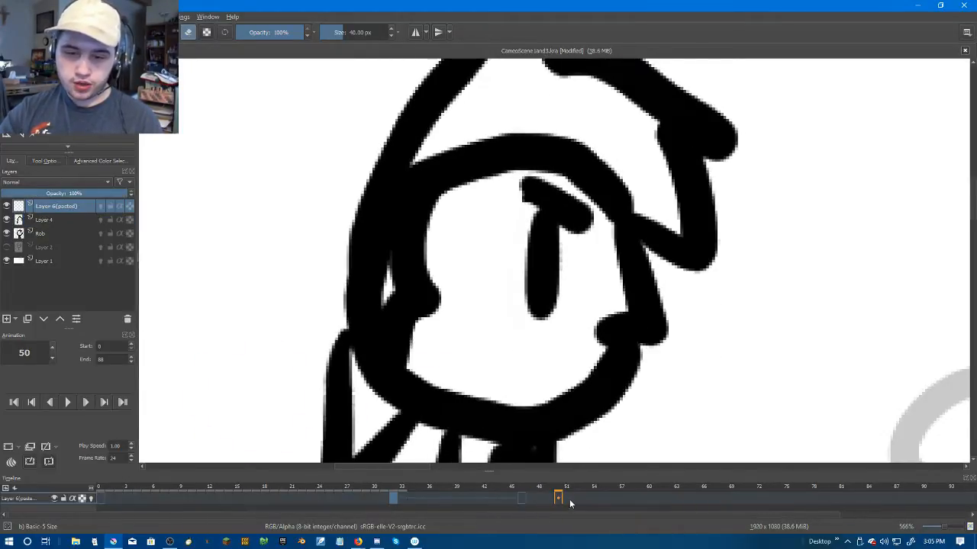
left_click(519, 501)
left_click(557, 500)
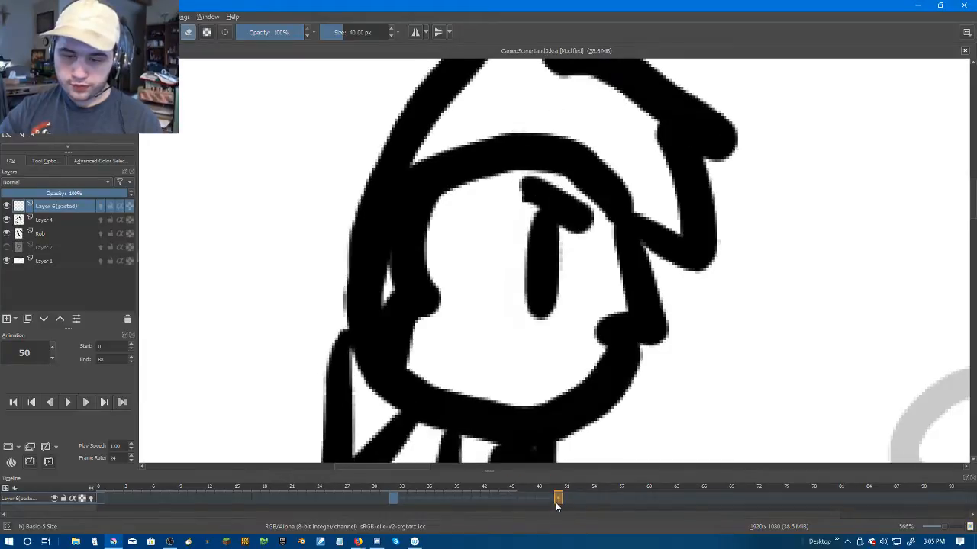
Step: Step through the frames around 31 to 33 to check how the pasted hair lines up with Layer 4
left_click(368, 496)
key("Right")
key("Right")
key("Right")
key("Right")
key("Right")
key("Right")
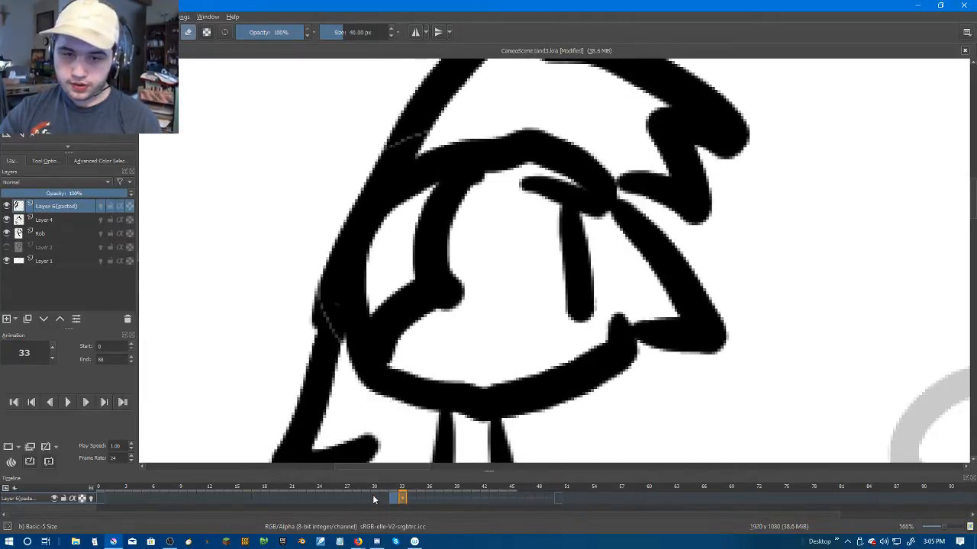
key("Right")
key("Right")
left_click(383, 498)
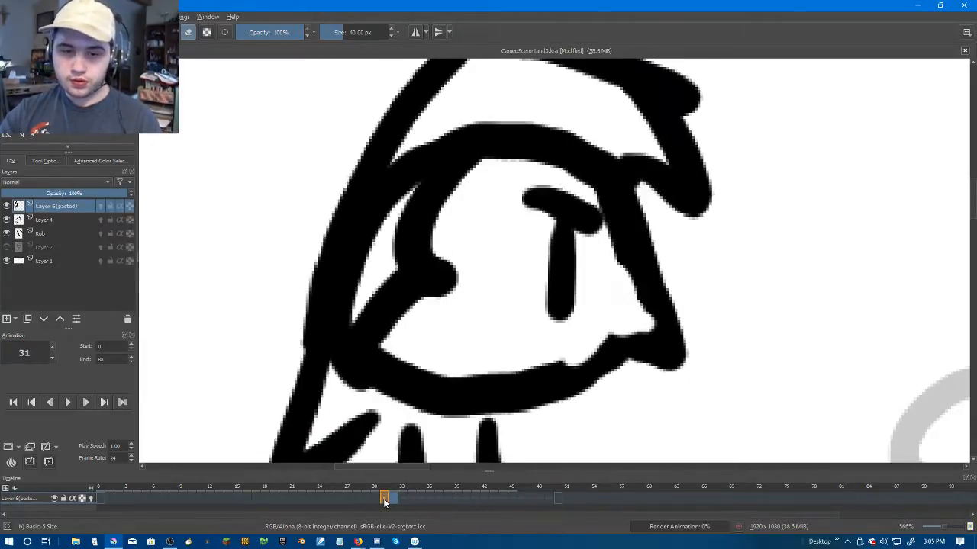
left_click(391, 500)
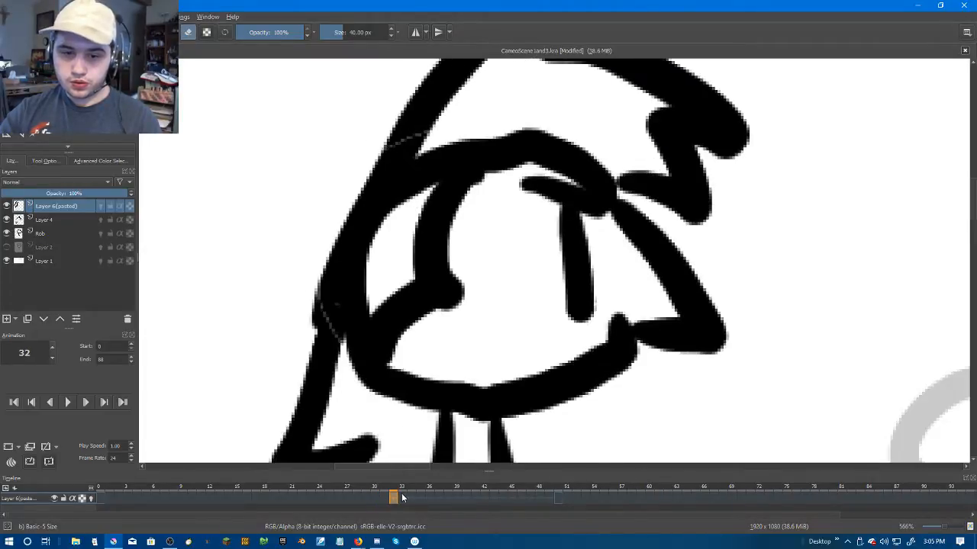
key("Left")
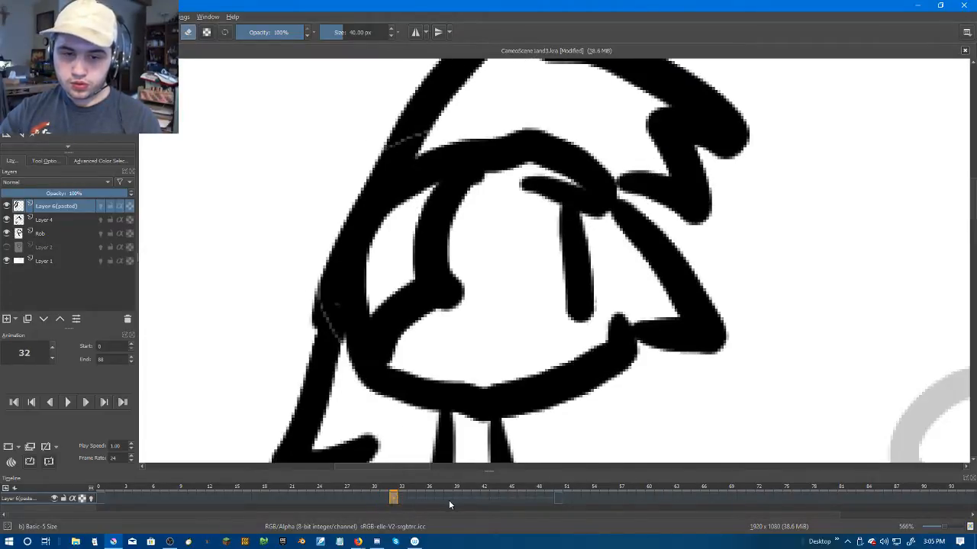
key("Right")
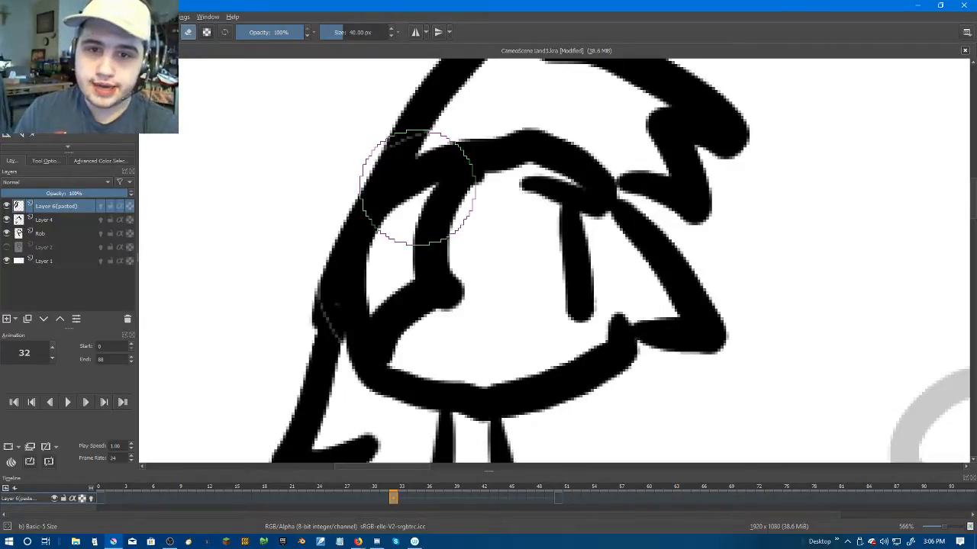
Step: Set the brush size to 15.92 px and paint over the white seams in the pasted layer's hair lines at frame 32
left_click_drag(420, 220, 450, 232)
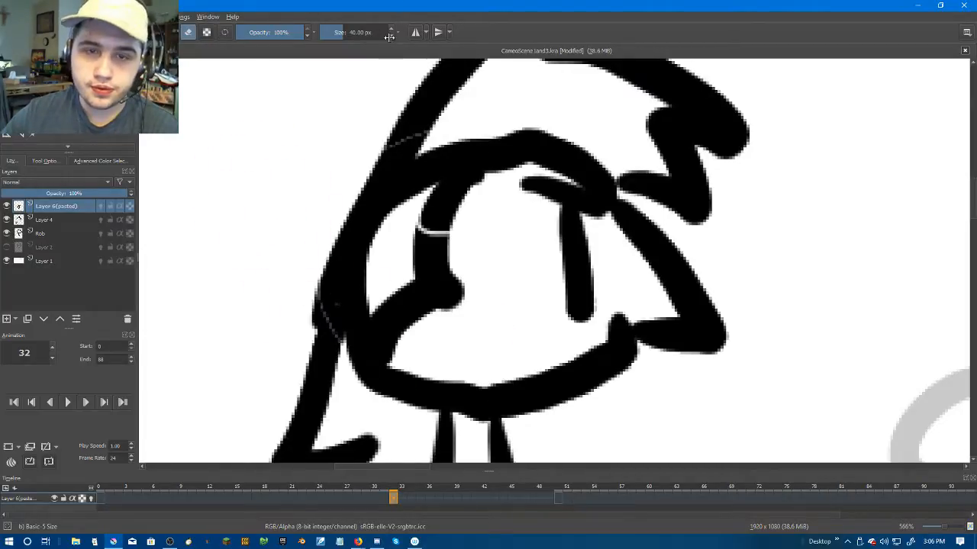
left_click_drag(388, 36, 338, 39)
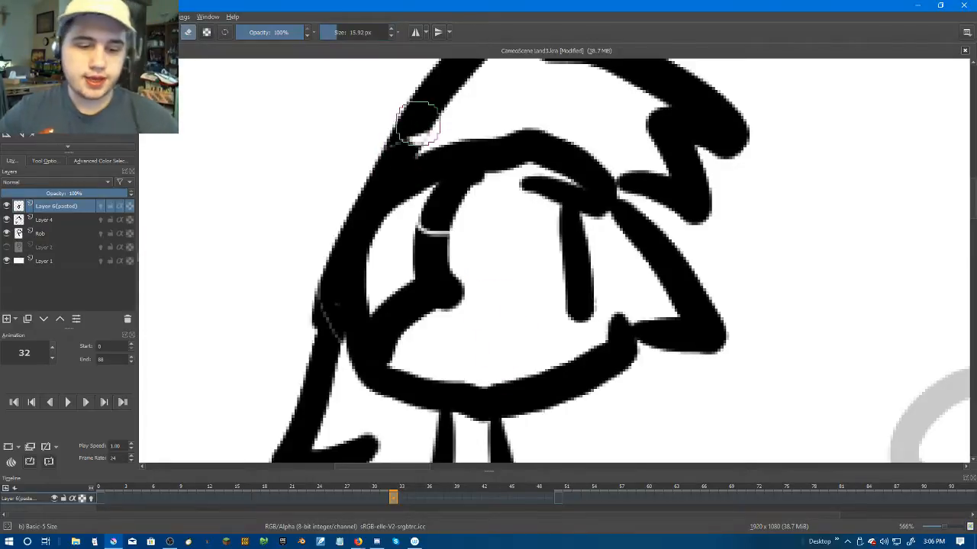
left_click(188, 35)
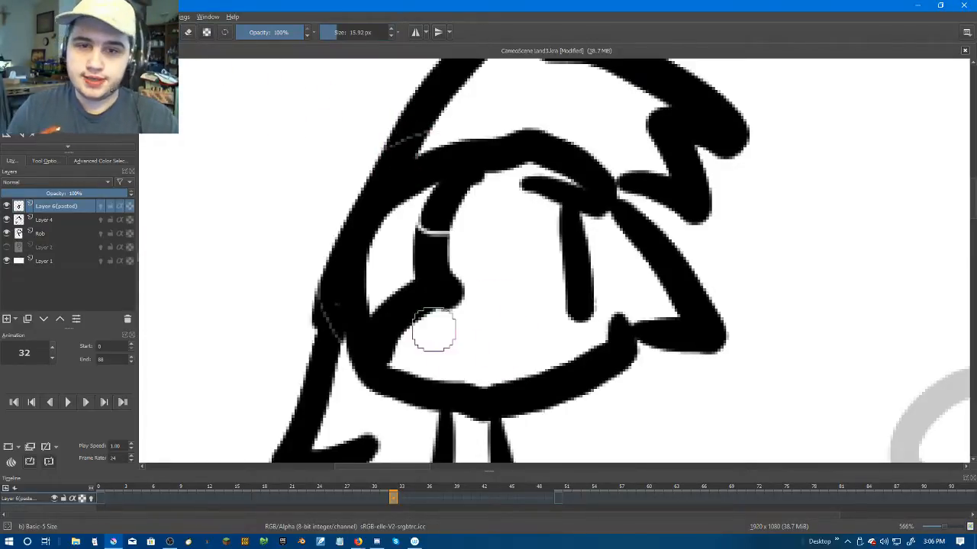
left_click_drag(415, 124, 347, 273)
mouse_move(341, 319)
left_mouse_down()
mouse_move(334, 323)
mouse_move(328, 273)
left_mouse_up()
left_click_drag(440, 214, 430, 229)
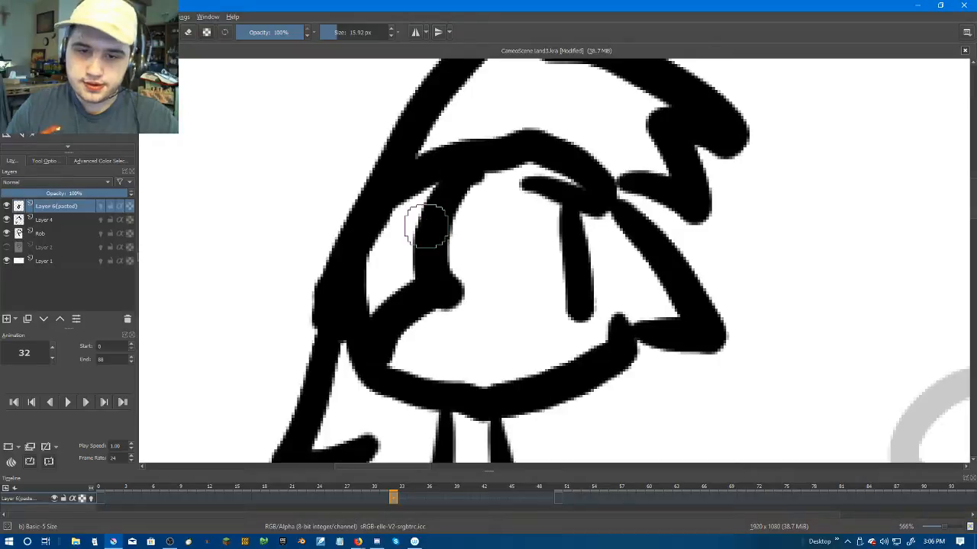
Step: Check the retouched hair outline over Layer 4's drawings from frame 33 to frame 40
left_click(404, 499)
key("Right")
key("Right")
key("Right")
key("Right")
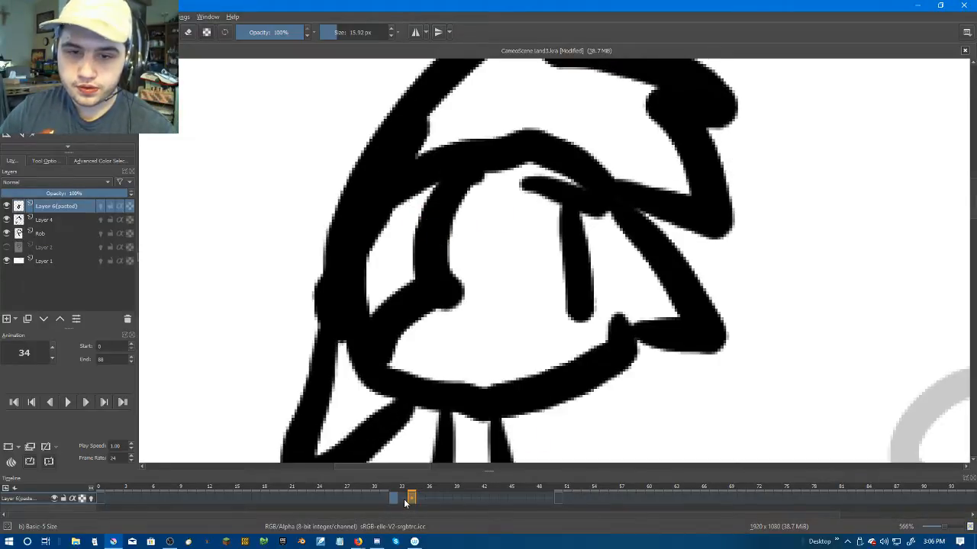
scroll(543, 369, "down", 1)
key("Right")
key("Right")
key("Right")
key("Right")
key("Right")
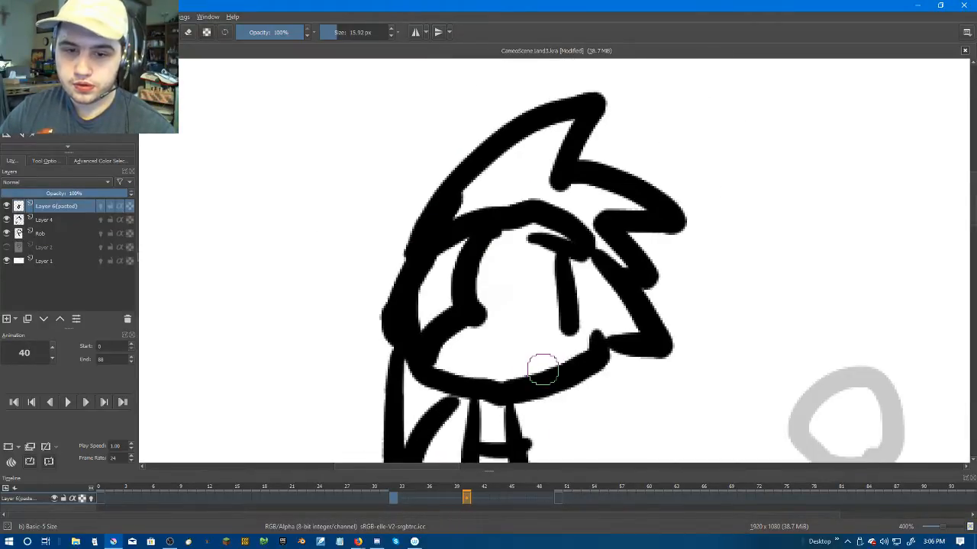
left_click_drag(432, 499, 398, 499)
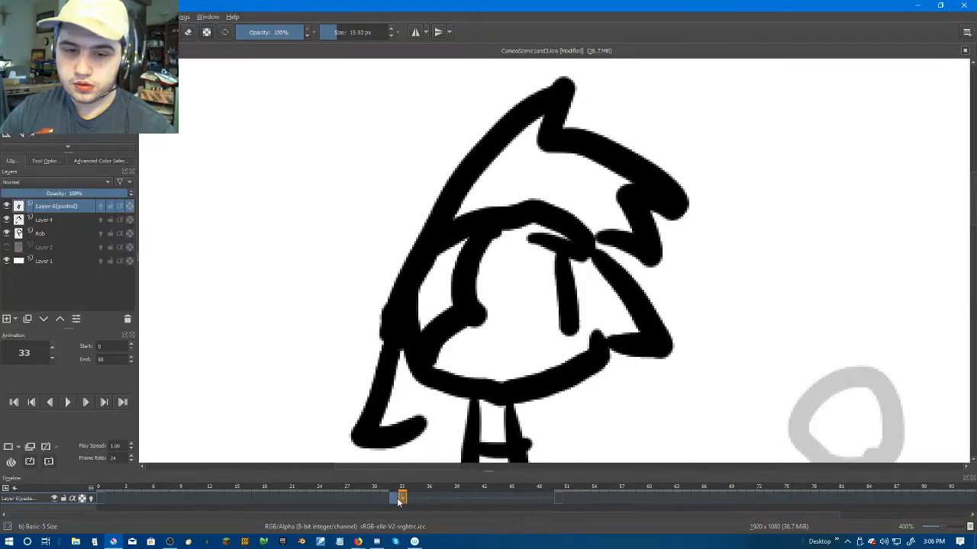
Step: Try to erase the bulge on the outer hair outline of the pasted layer at frame 33, and undo it
scroll(397, 357, "up", 1)
key("e")
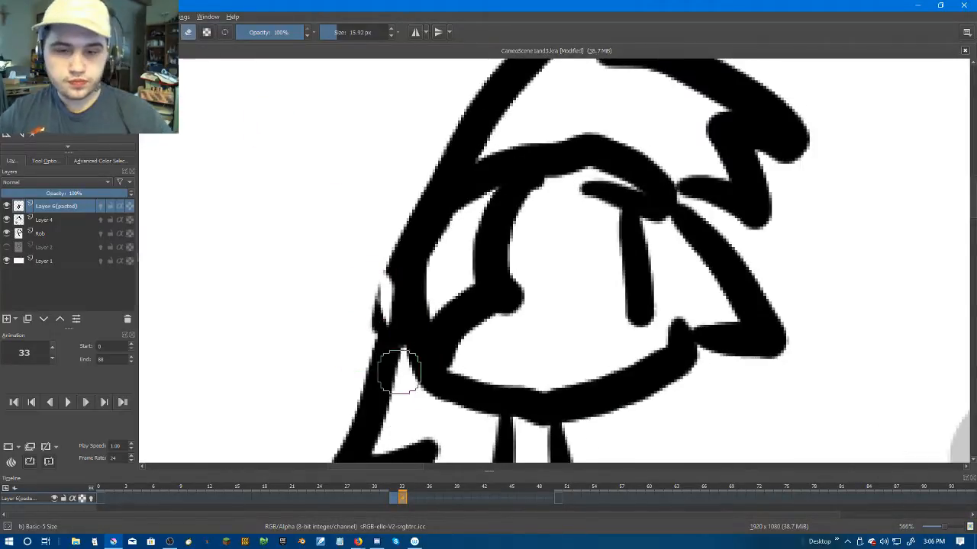
key("ctrl+z")
Step: Try creating a blank frame on the pasted layer at frame 34
left_click(411, 498)
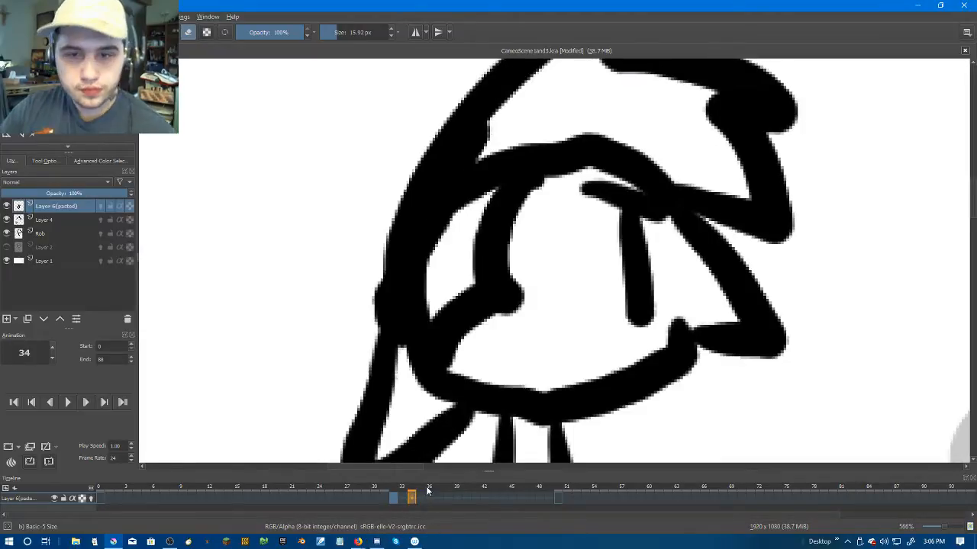
key("Left")
left_click(413, 496)
right_click(413, 496)
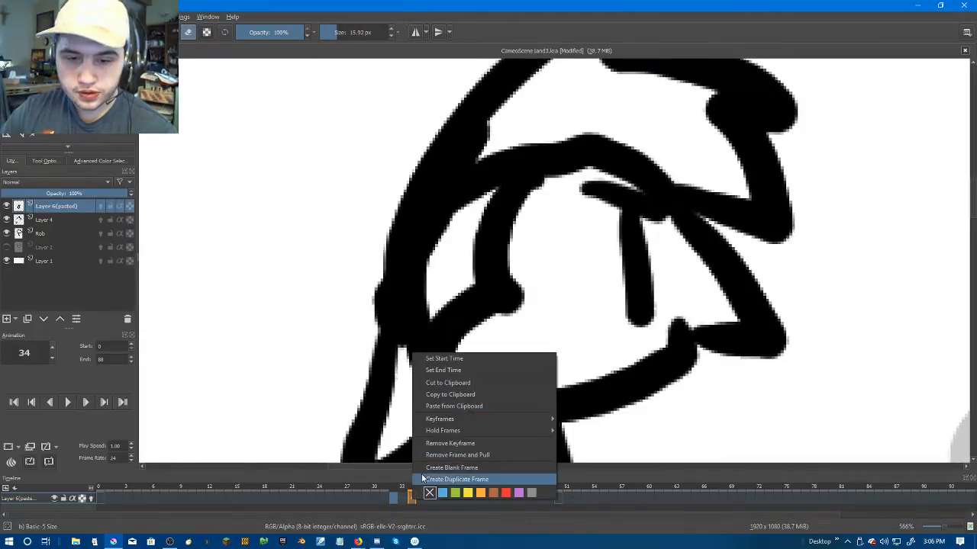
left_click(450, 467)
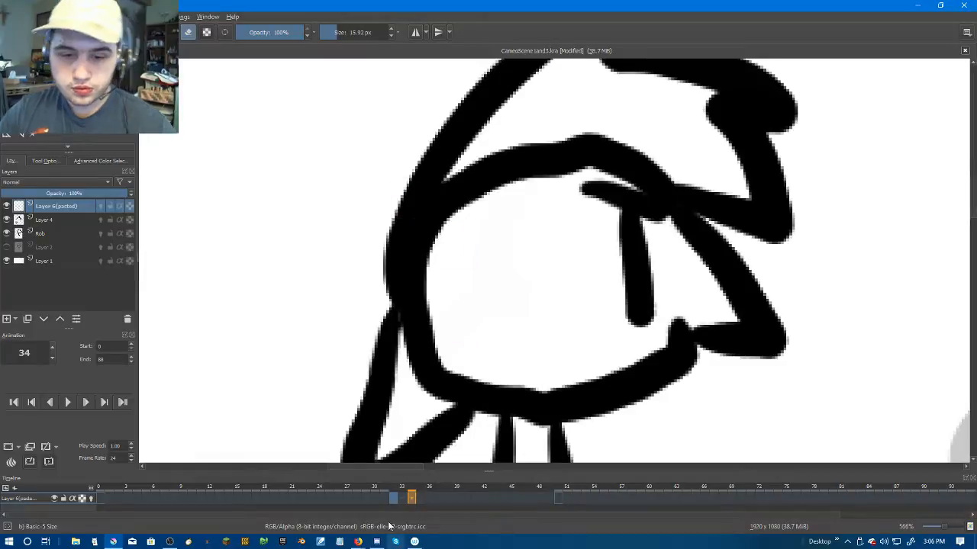
Step: Create a duplicate frame on the pasted layer at frame 34 and erase the excess line along the outer hair outline
right_click(412, 498)
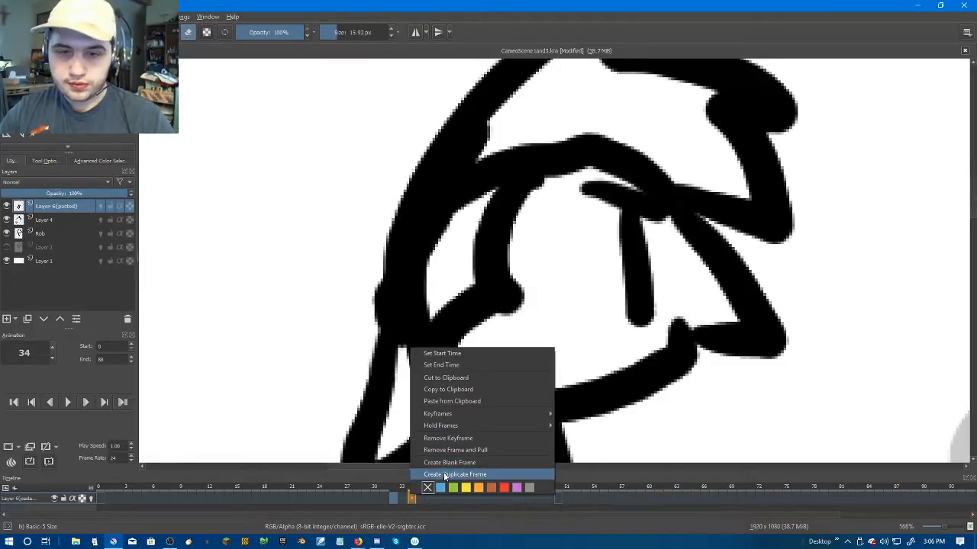
left_click(455, 474)
mouse_move(499, 126)
left_mouse_down()
mouse_move(423, 191)
mouse_move(383, 243)
mouse_move(356, 351)
mouse_move(421, 145)
mouse_move(386, 286)
mouse_move(381, 384)
left_mouse_up()
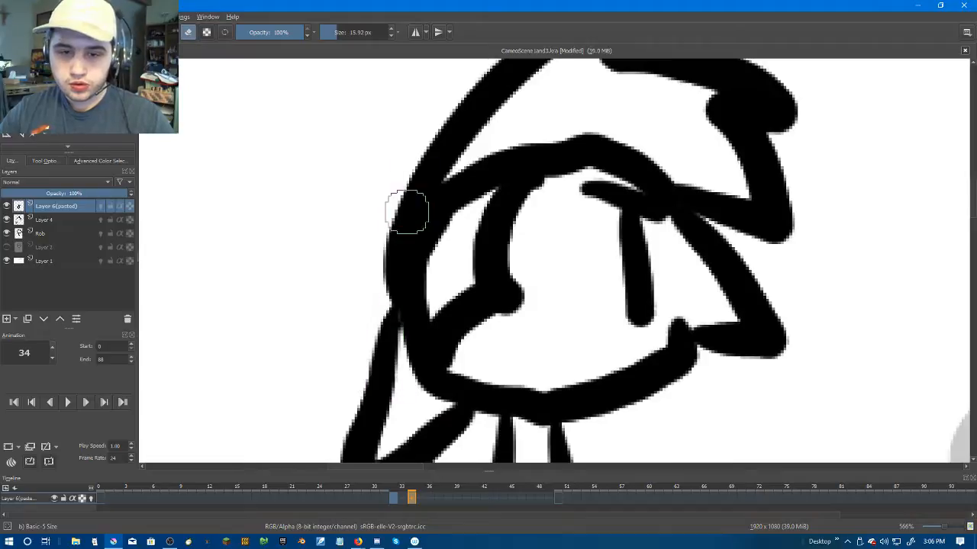
Step: Step through the frames from about 31 to 42 to check the cleaned-up hair on the whole character
left_click(384, 499)
key("Right")
key("Right")
key("Right")
key("Right")
key("Right")
key("Right")
scroll(567, 316, "down", 4)
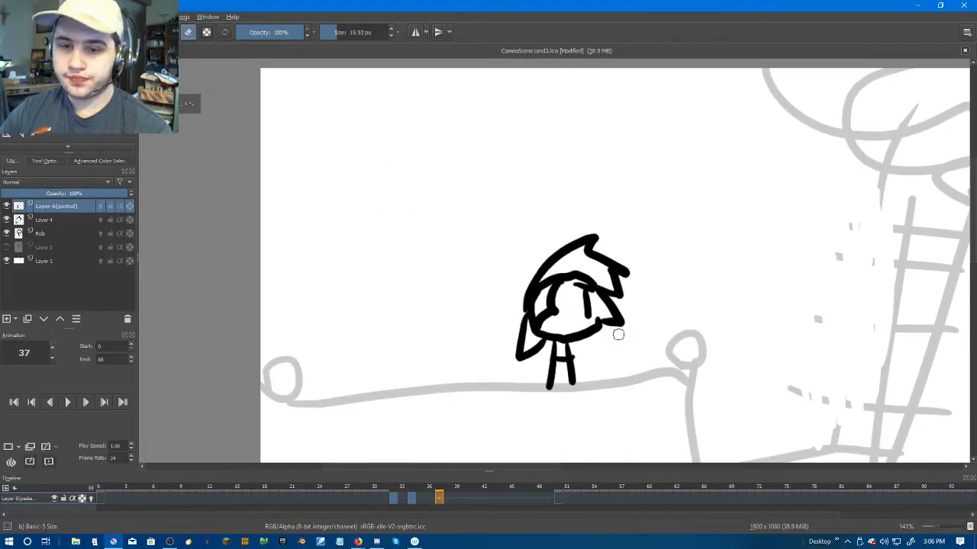
key("Right")
key("Right")
key("Right")
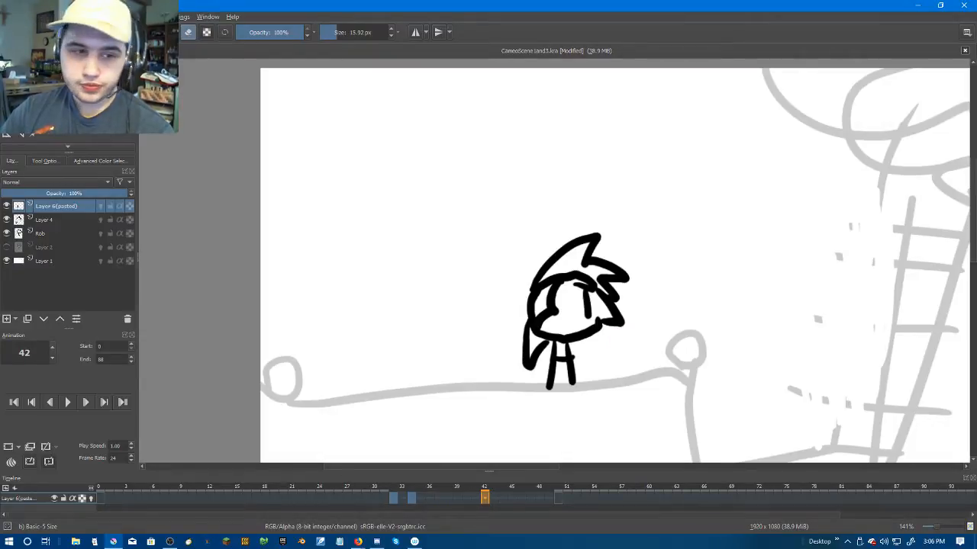
Step: Play the animation from frame 0 and stop the playback
left_click(15, 405)
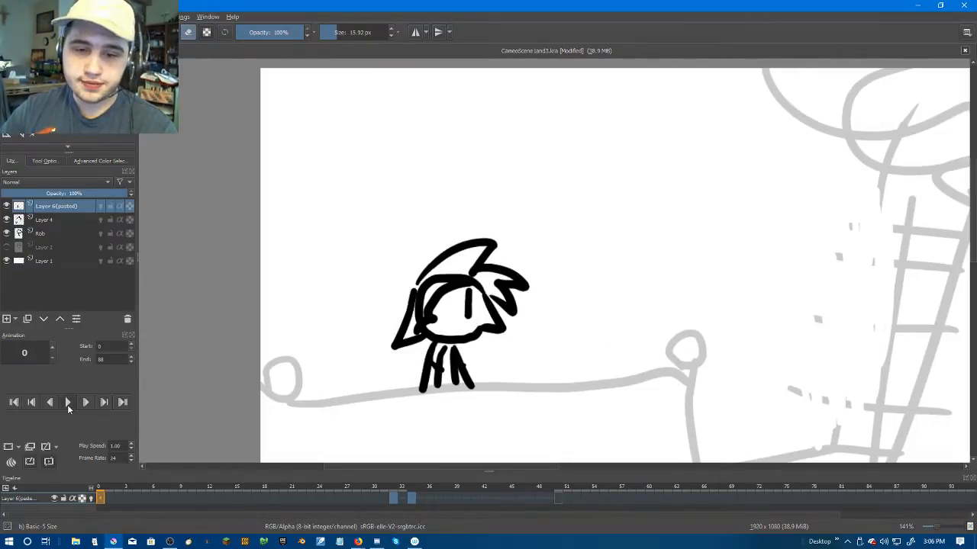
left_click(67, 405)
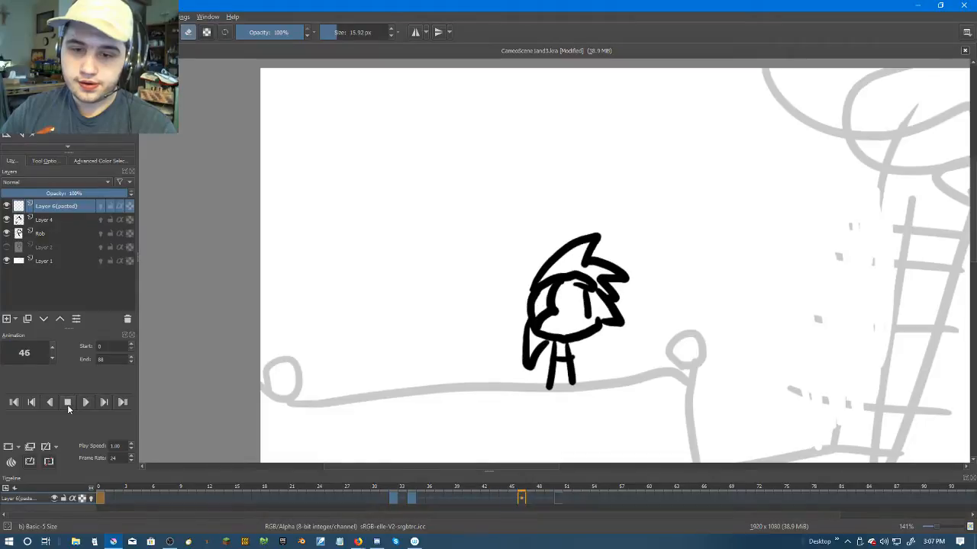
left_click(67, 404)
Step: Compare the hair on frames 47, 48 and 50, and return to frame 48
left_click(539, 499)
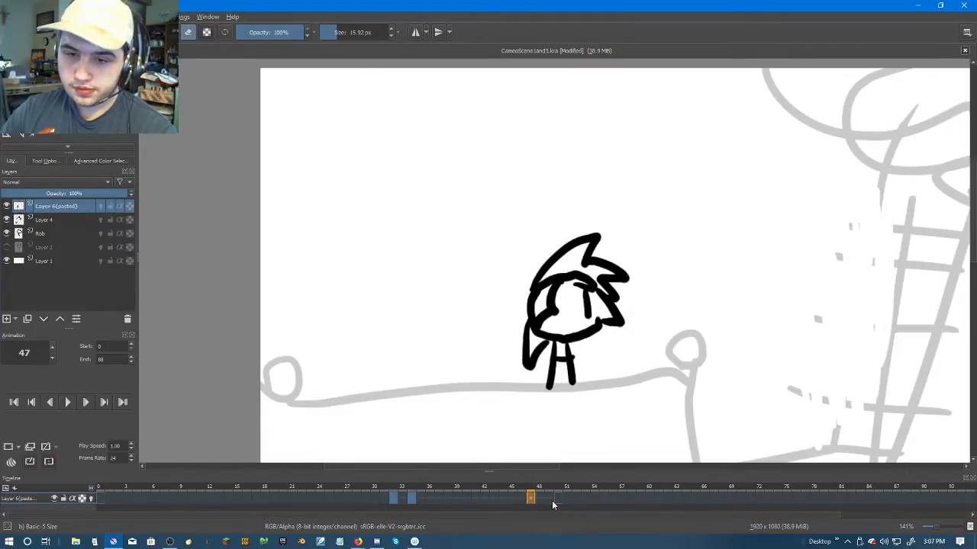
key("Left")
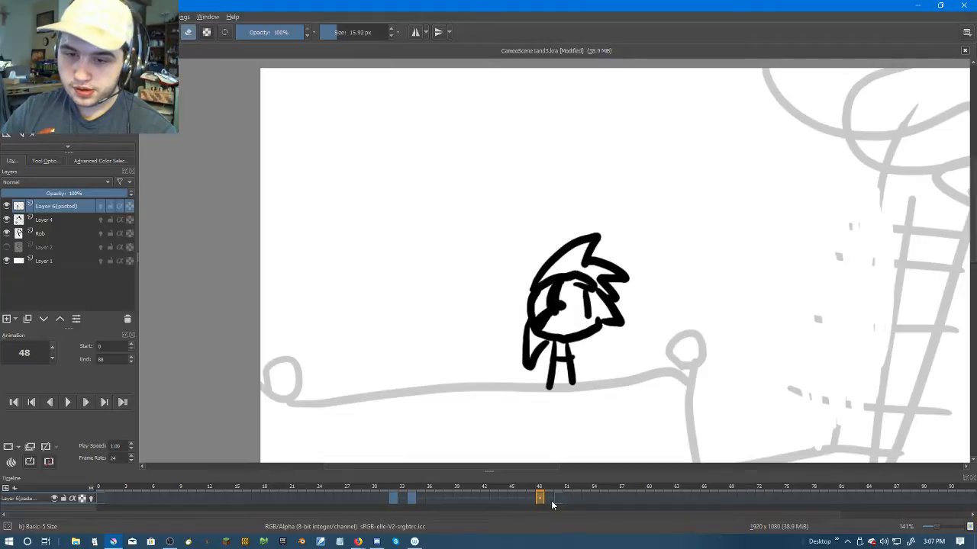
left_click_drag(538, 499, 552, 503)
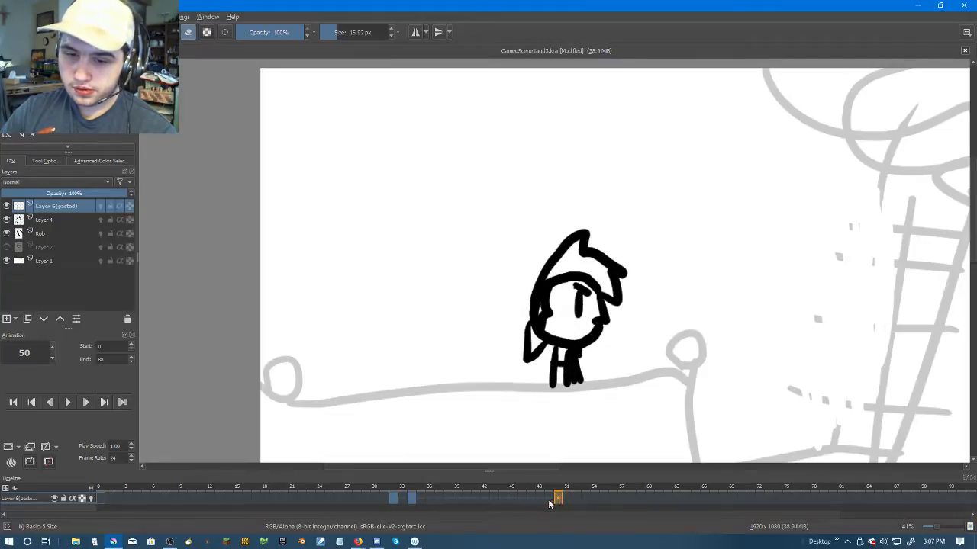
key("Left")
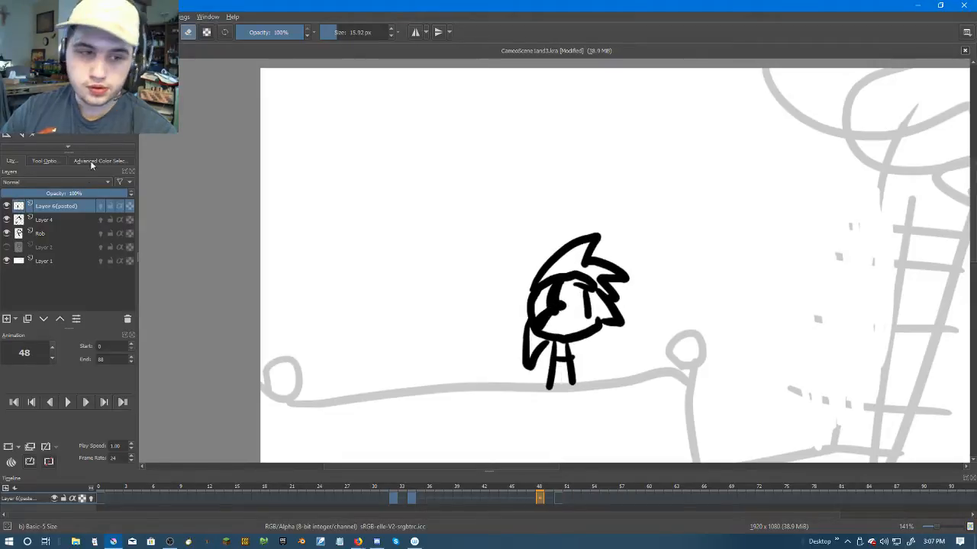
Step: Erase the stray line inside the face on Layer 4's frame 48 and check the following frames with the pasted layer selected
left_click(46, 220)
scroll(643, 334, "up", 3)
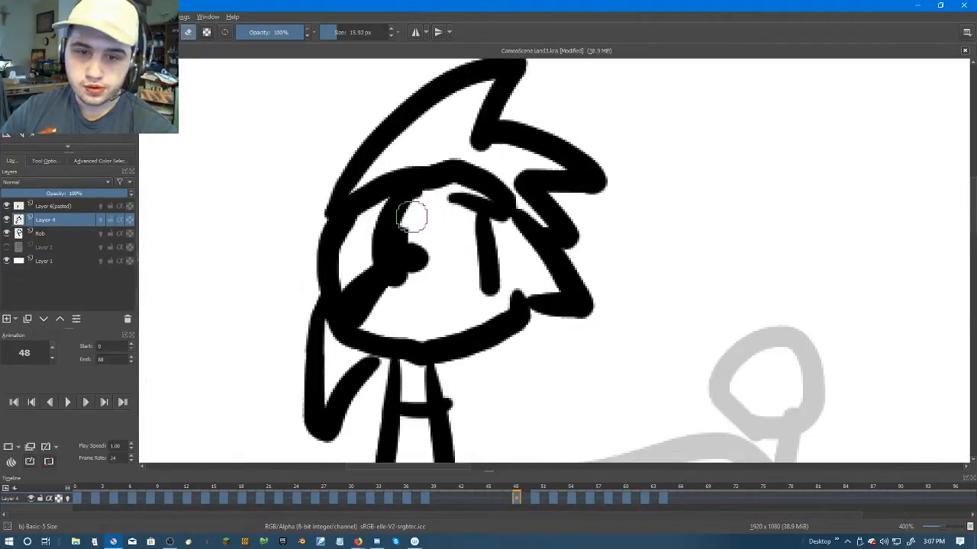
mouse_move(405, 243)
left_mouse_down()
mouse_move(364, 319)
mouse_move(352, 307)
mouse_move(399, 251)
mouse_move(419, 296)
mouse_move(391, 256)
left_mouse_up()
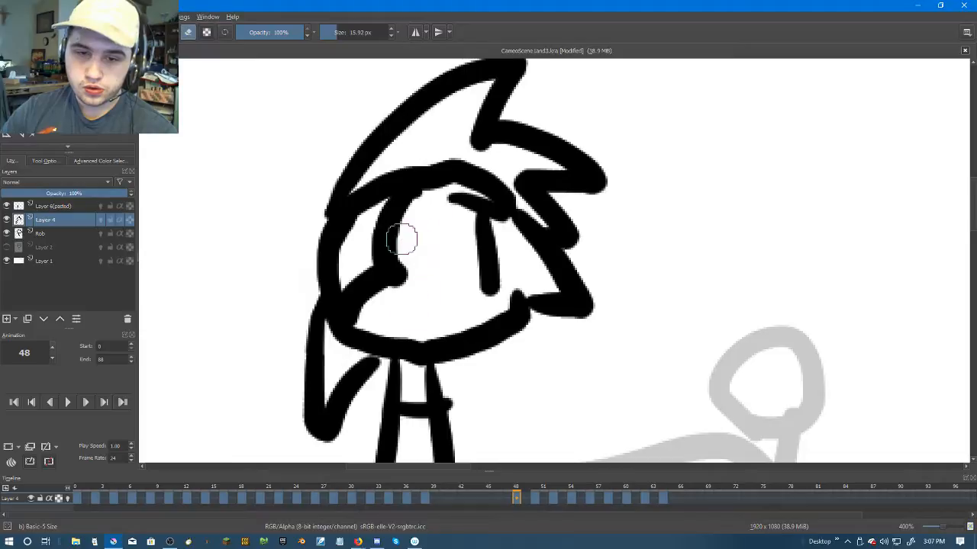
scroll(426, 267, "down", 1)
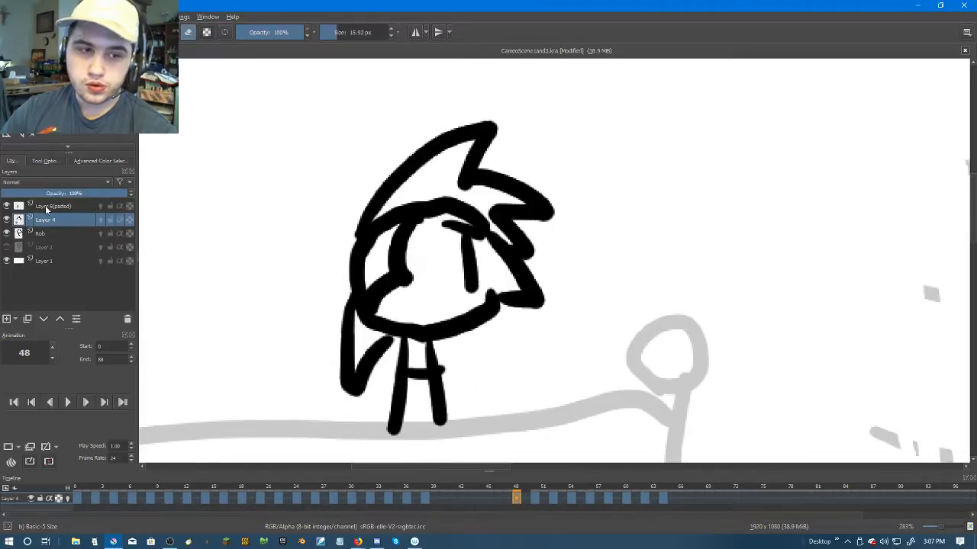
left_click(45, 206)
key("Right")
key("Right")
key("Right")
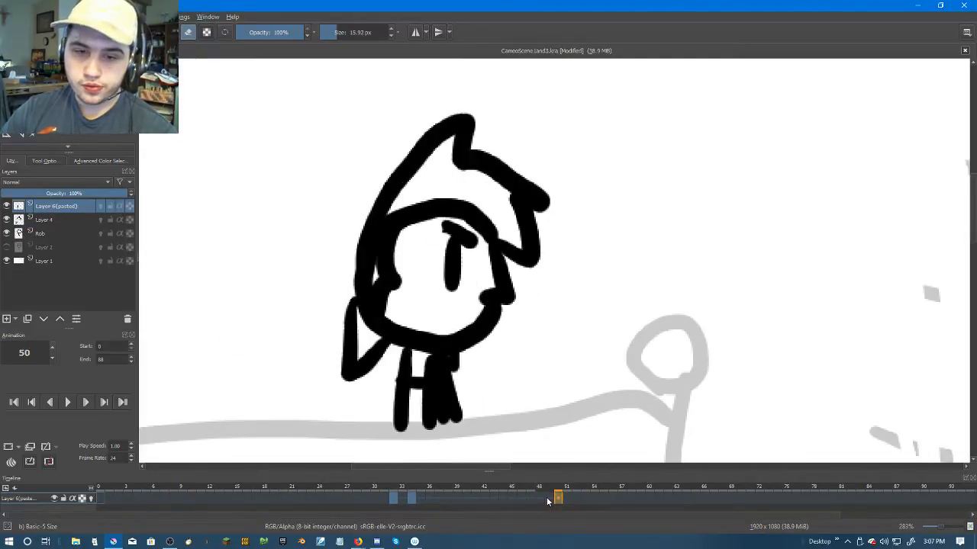
Step: Save the animation as a separate Krita document named CameoScene1and3-1.kra in the Cameos folder
left_click(13, 17)
left_click(46, 74)
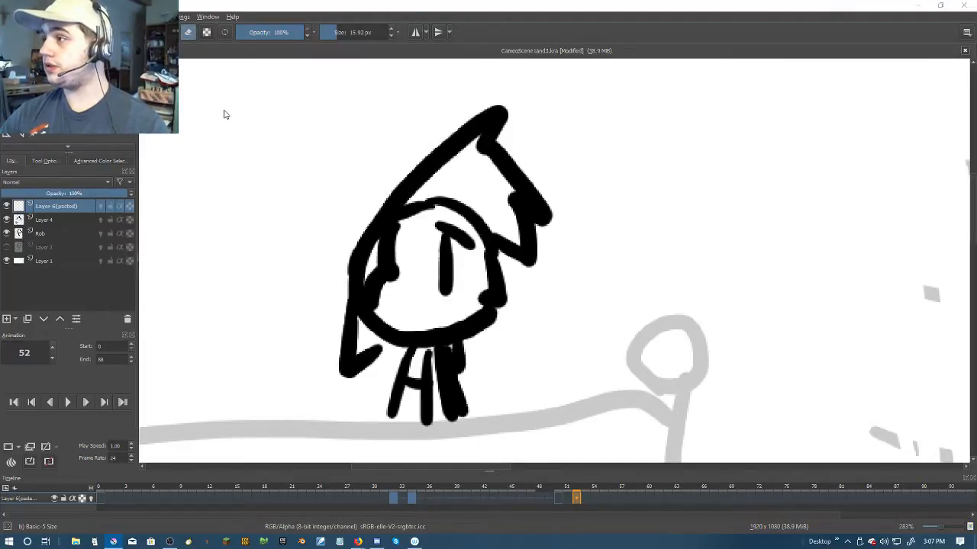
key("ctrl+shift+s")
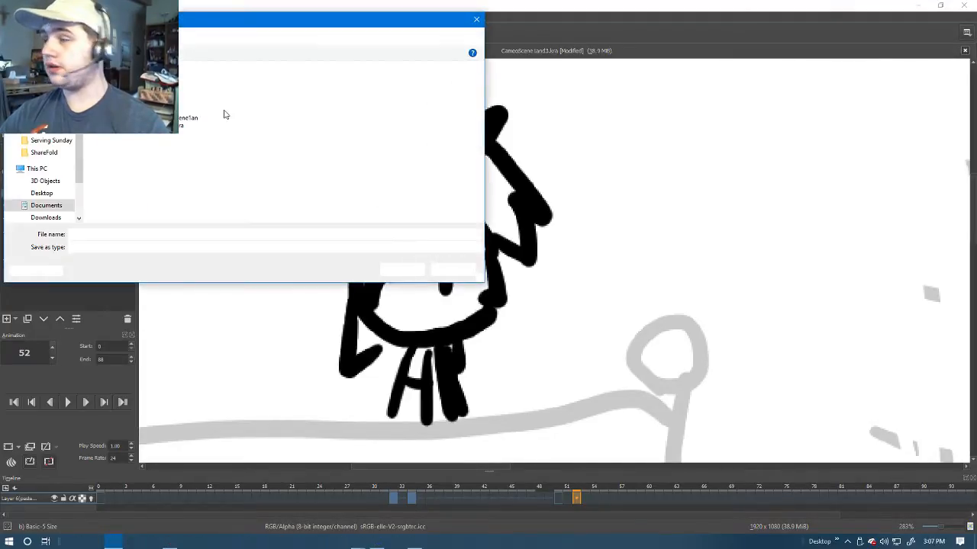
key("Right")
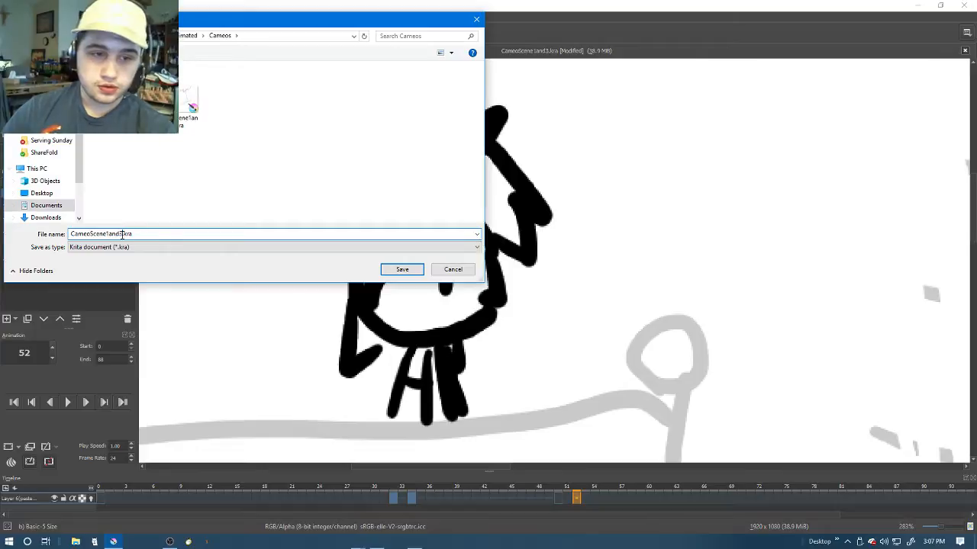
left_click(402, 270)
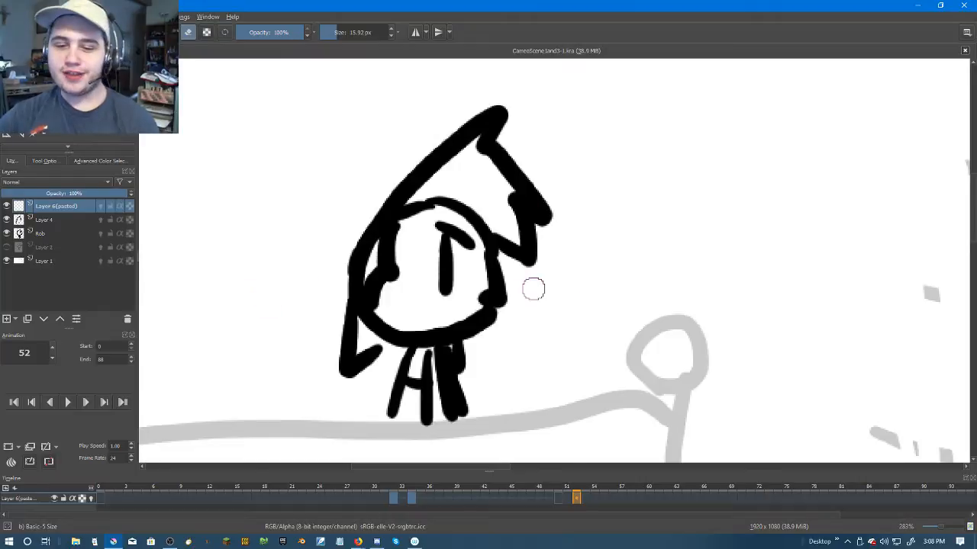
Step: Rename the pasted layer to HairSolution and save the file
mouse_move(578, 488)
left_mouse_down()
mouse_move(550, 488)
mouse_move(586, 494)
left_mouse_up()
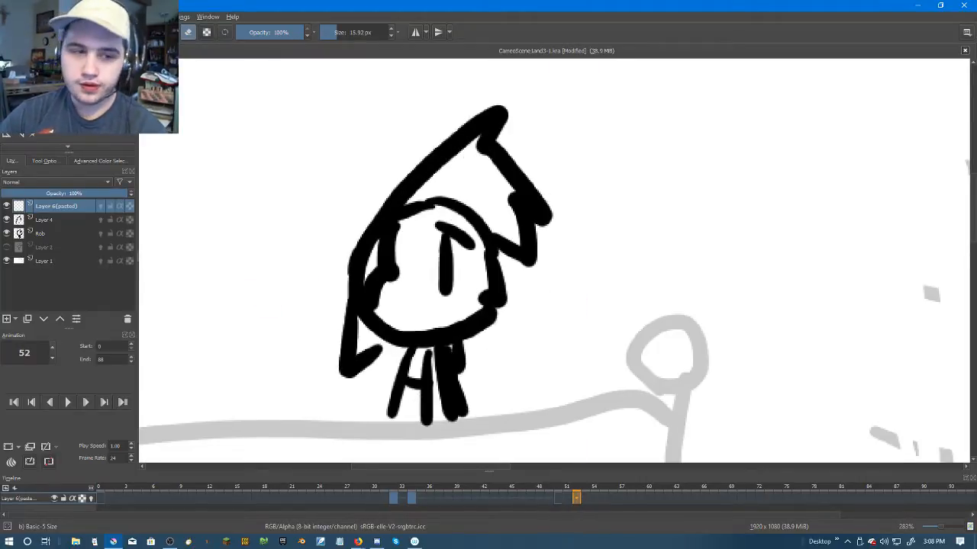
double_click(64, 207)
type("HairSol")
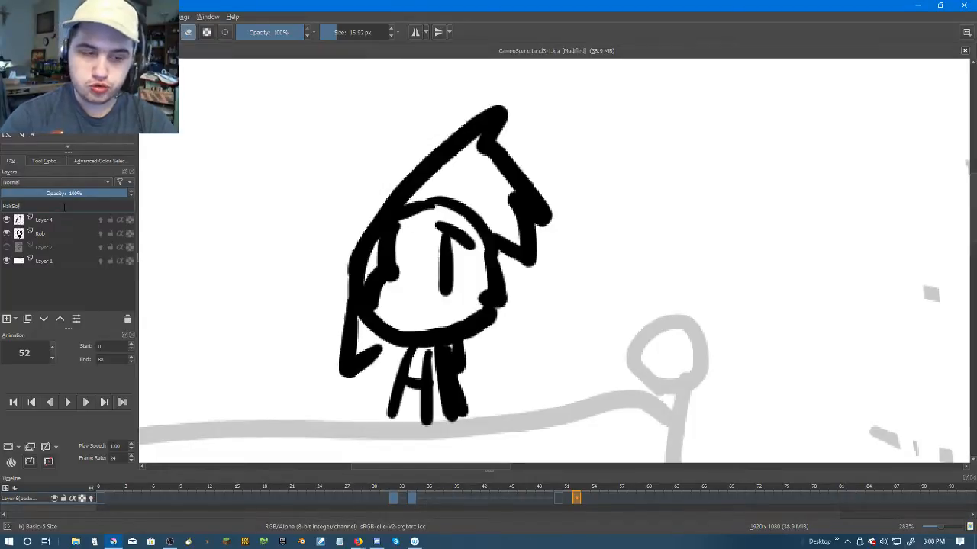
type("ution")
key("Return")
left_click(12, 16)
left_click(46, 64)
Step: Rename Layer 4 to Hair
double_click(49, 220)
type("Hair")
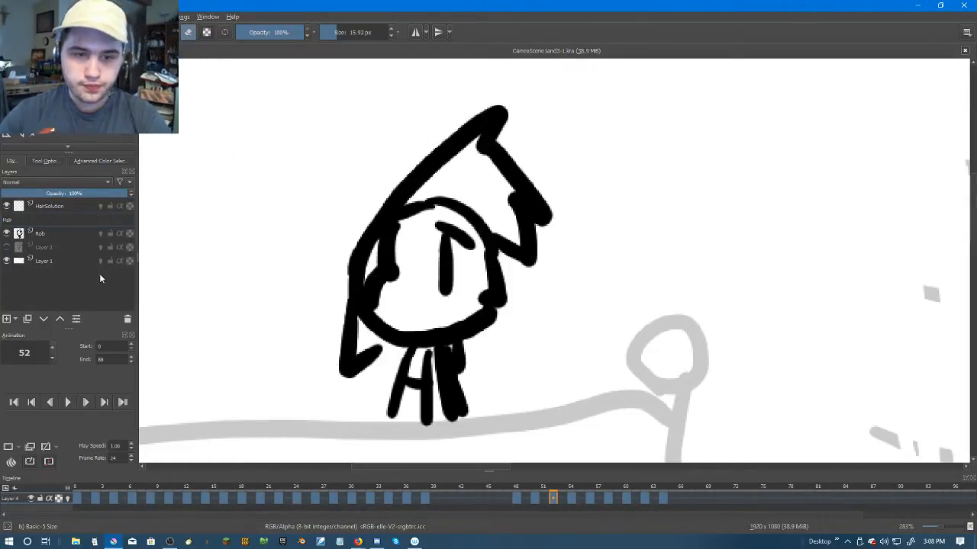
key("Return")
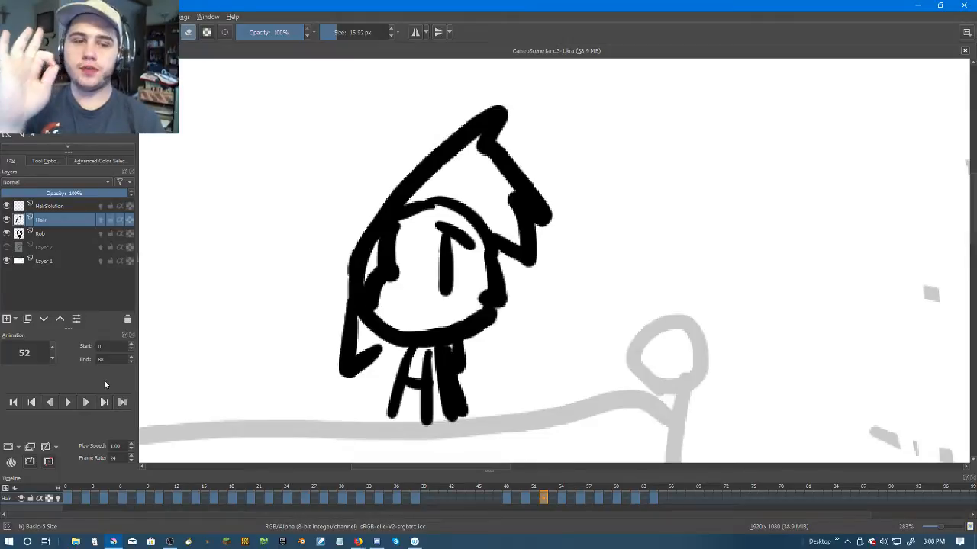
Step: Add a new layer, place it directly below the Rob layer, and hide the Hair layer
left_click(8, 320)
left_click_drag(51, 223, 52, 258)
left_click(7, 219)
left_click(46, 206)
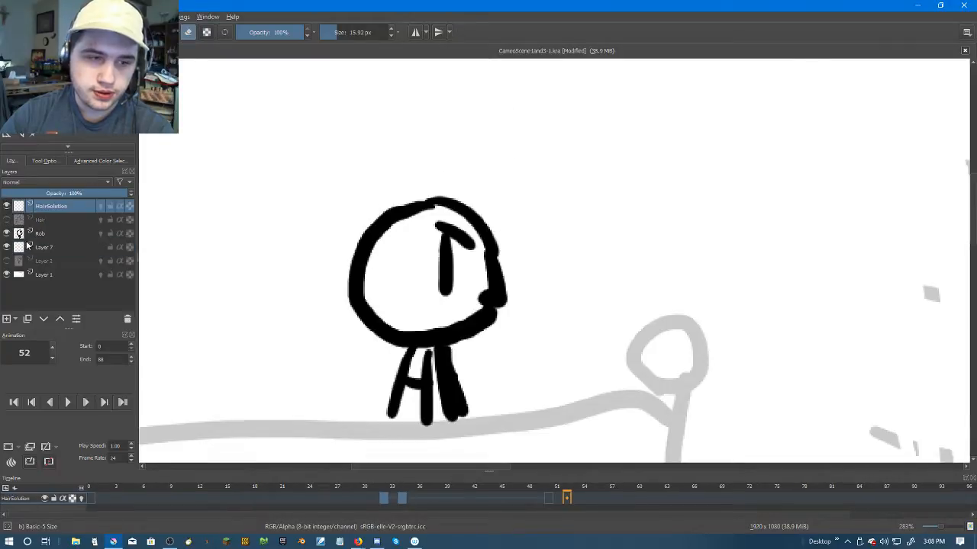
Step: Rename the new layer below Rob to Color
left_click(42, 250)
double_click(97, 244)
type("Color")
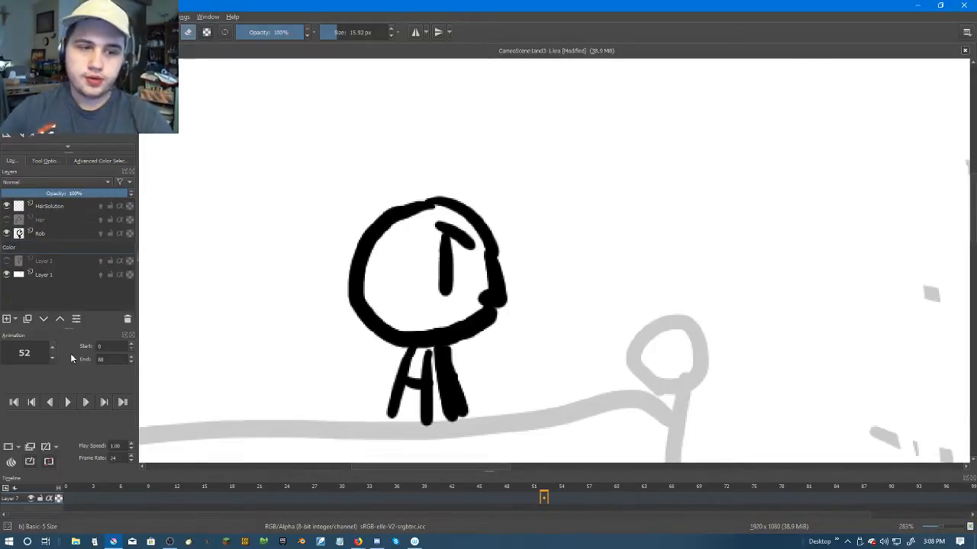
key("Return")
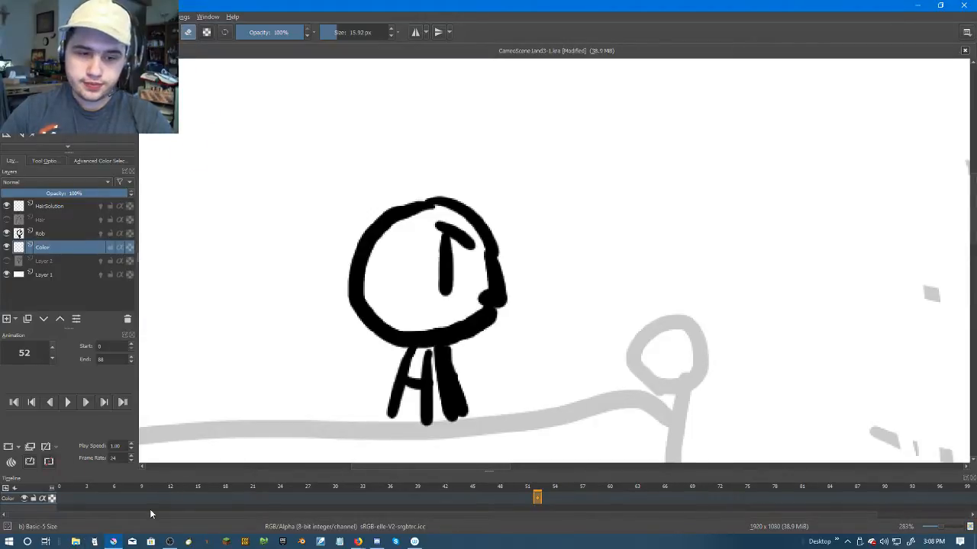
Step: Save the document with the new Color layer
scroll(236, 192, "down", 2)
scroll(236, 192, "down", 1)
left_click_drag(236, 192, 316, 176)
left_click(14, 17)
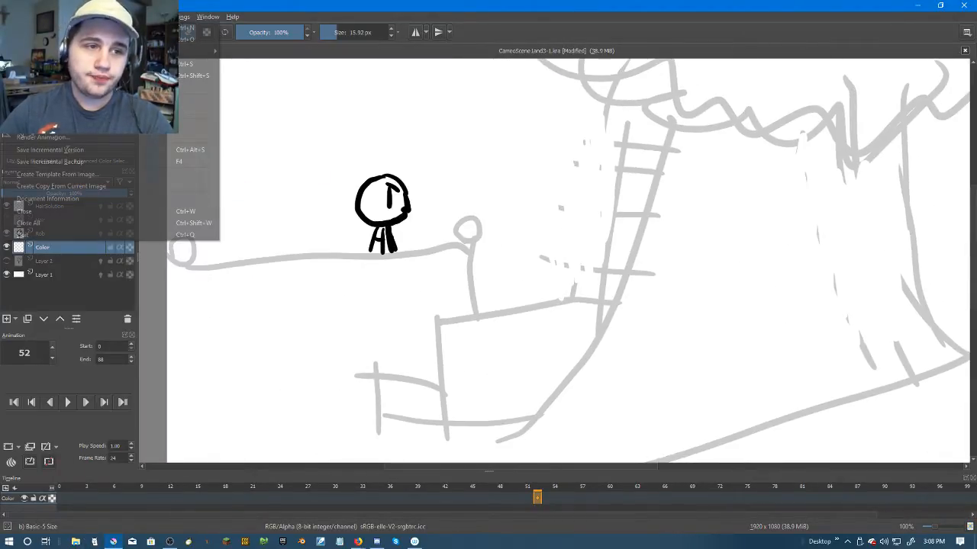
left_click(46, 64)
scroll(365, 166, "down", 3)
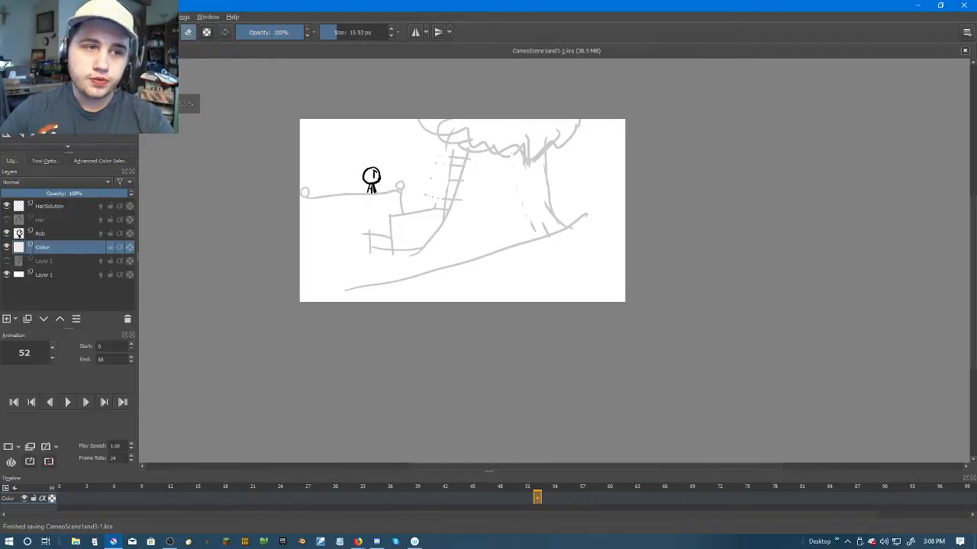
left_click(14, 17)
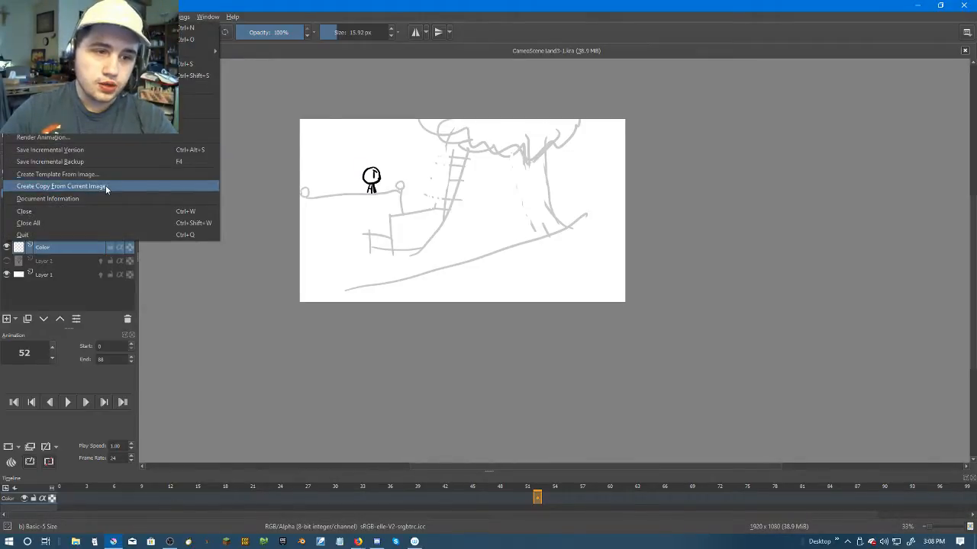
left_click(192, 102)
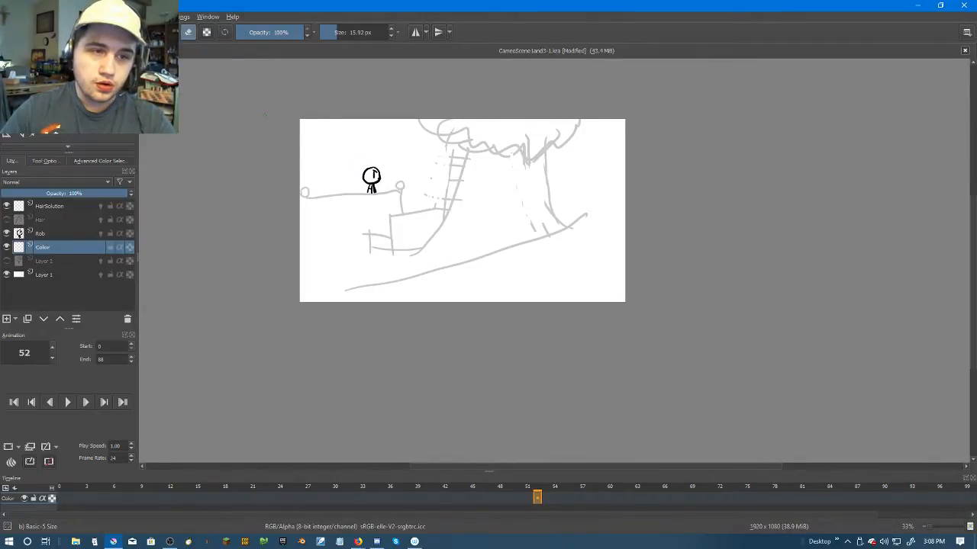
right_click(264, 165)
left_click(508, 135)
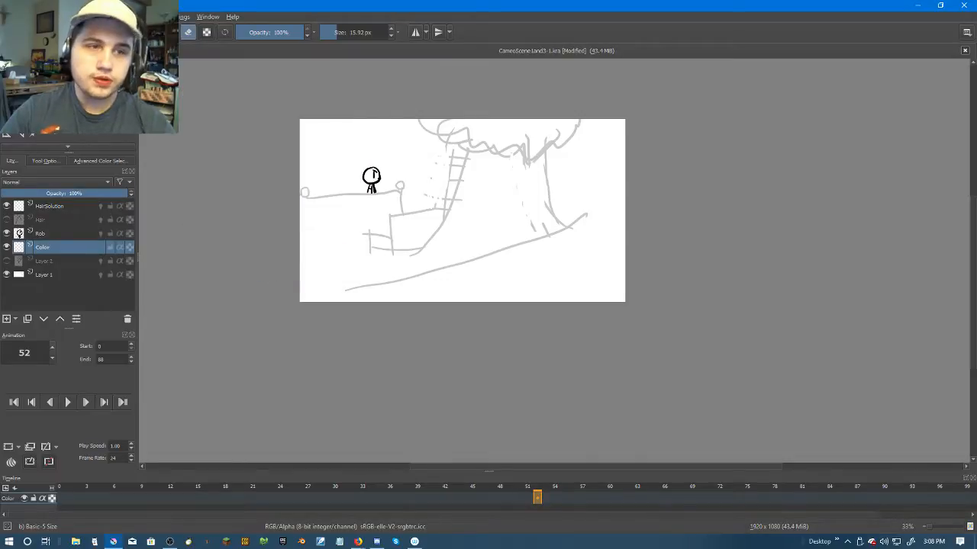
left_click(37, 134)
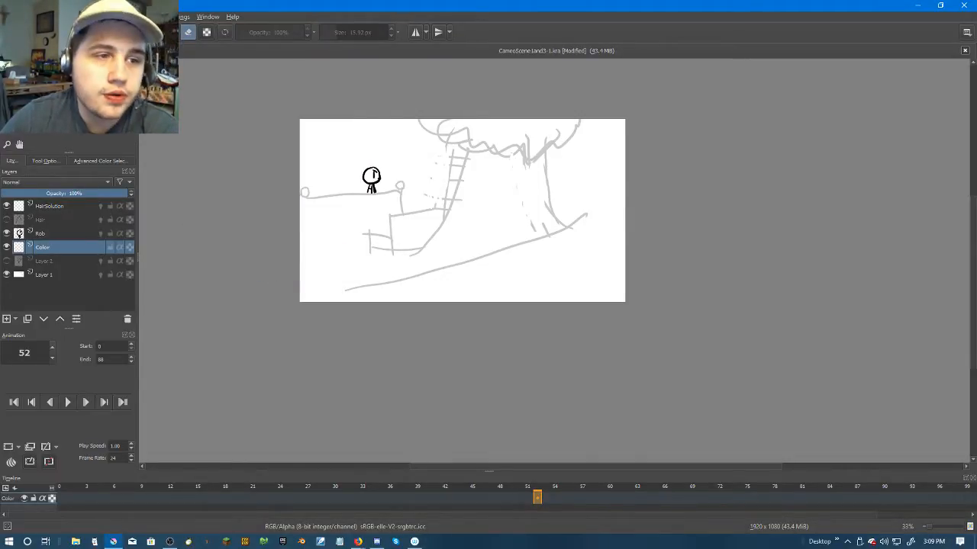
key("alt+f")
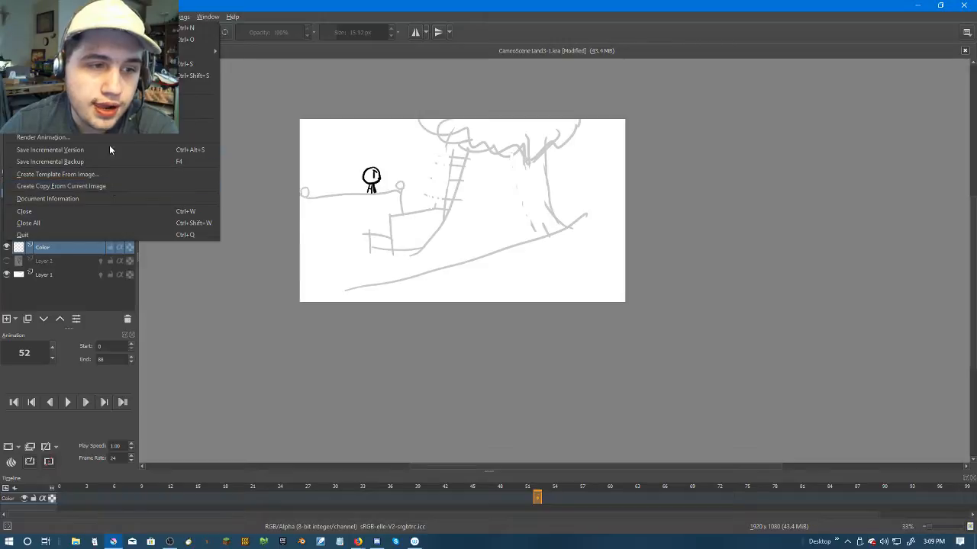
mouse_move(35, 16)
mouse_move(76, 16)
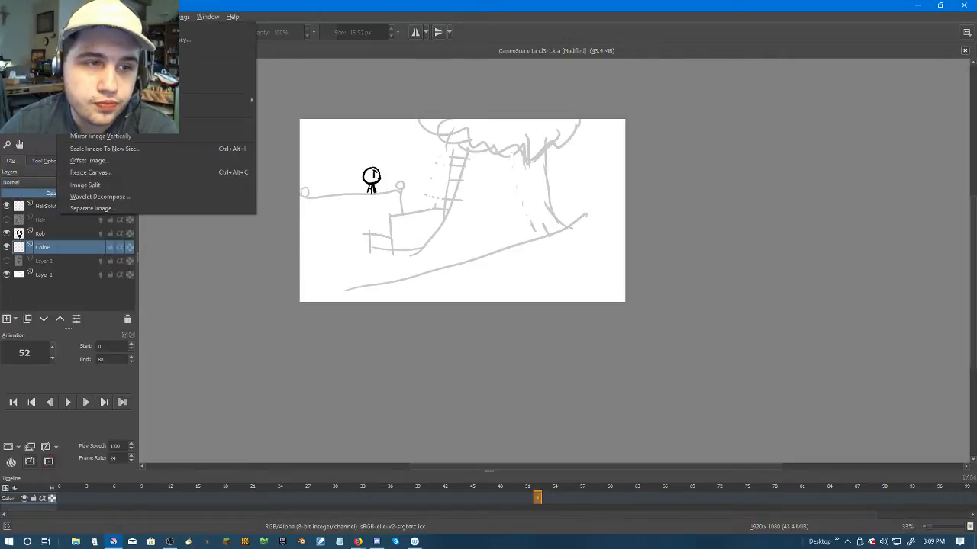
left_click(210, 318)
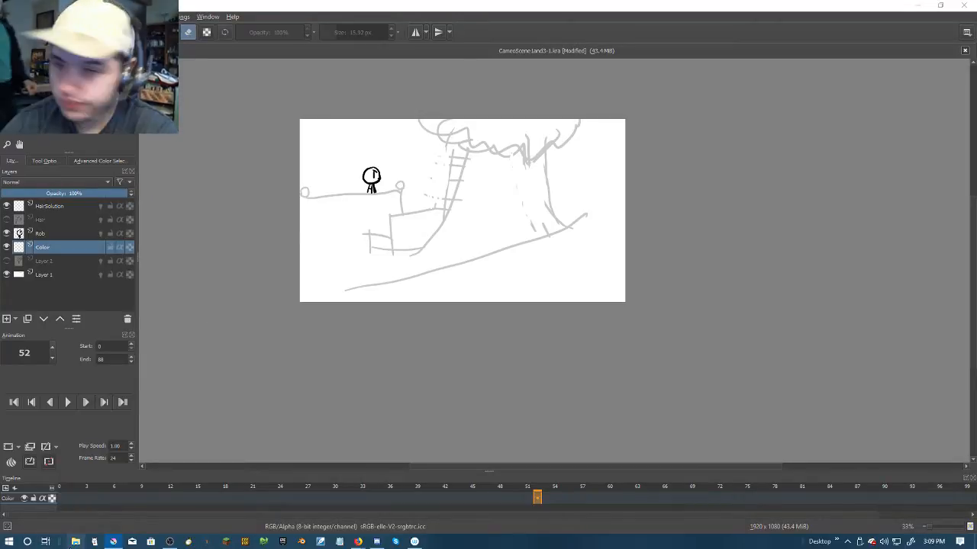
Step: Switch to File Explorer, open the WANOanimated folder, and shrink the window so the canvas shows behind it
left_click(74, 542)
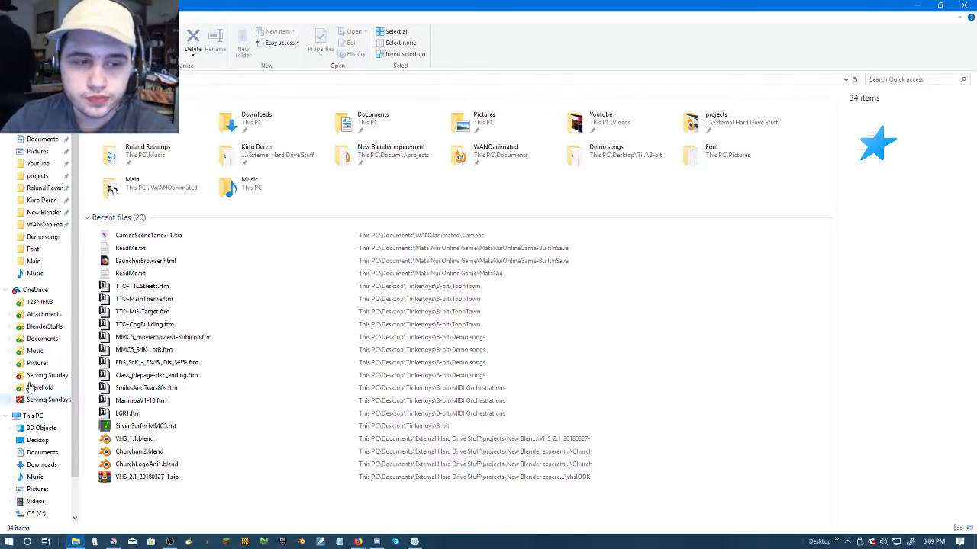
left_click(40, 490)
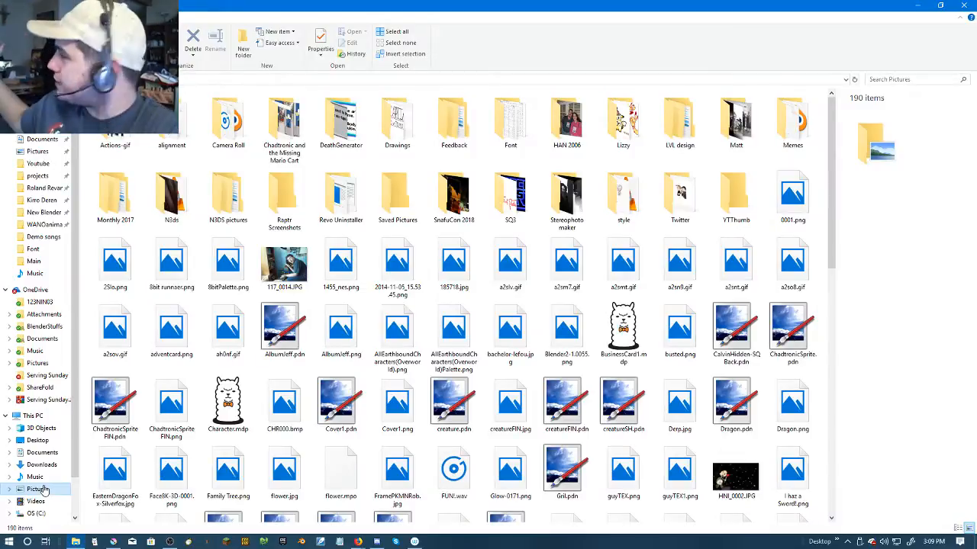
left_click(46, 225)
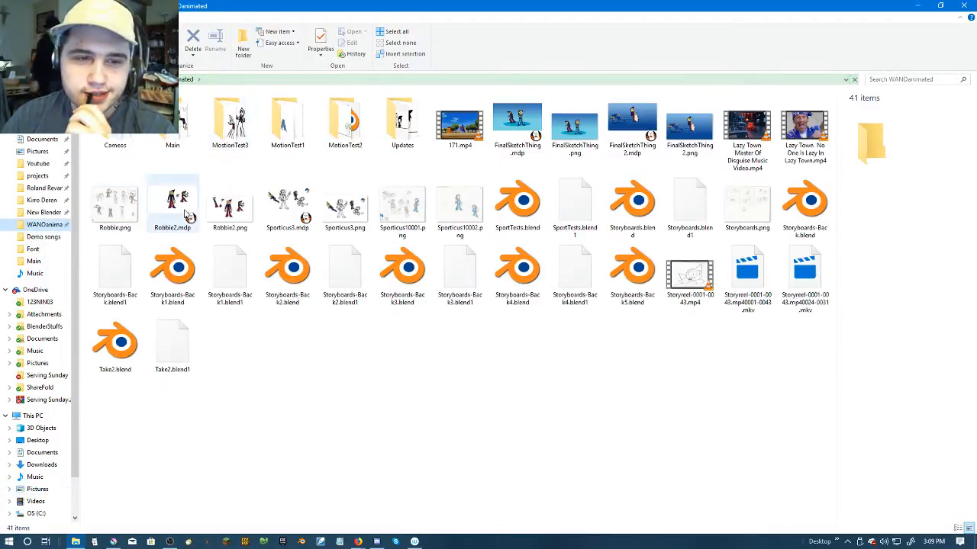
double_click(382, 7)
Step: Insert Robbie2.png from the WANOanimated folder into the Krita document as a reference image
scroll(568, 198, "down", 5)
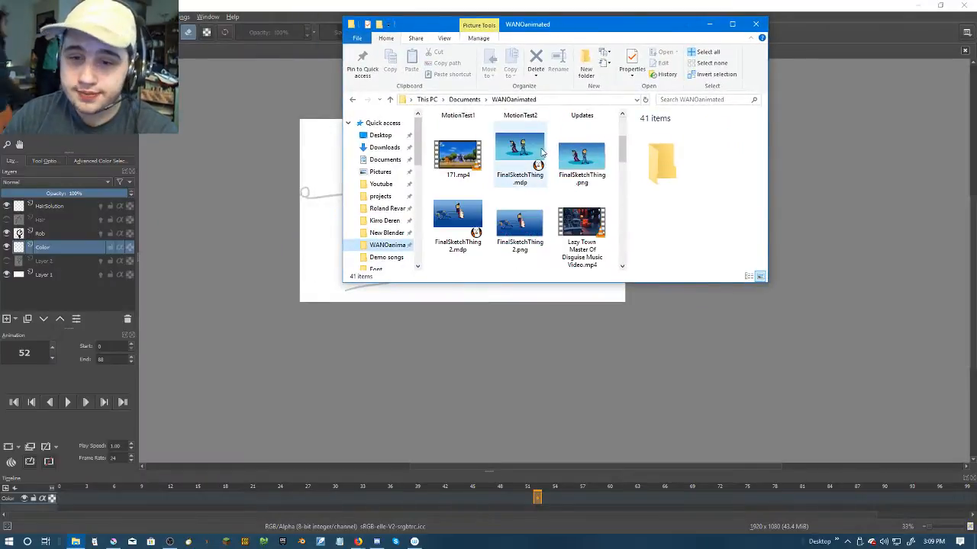
left_click_drag(458, 191, 270, 216)
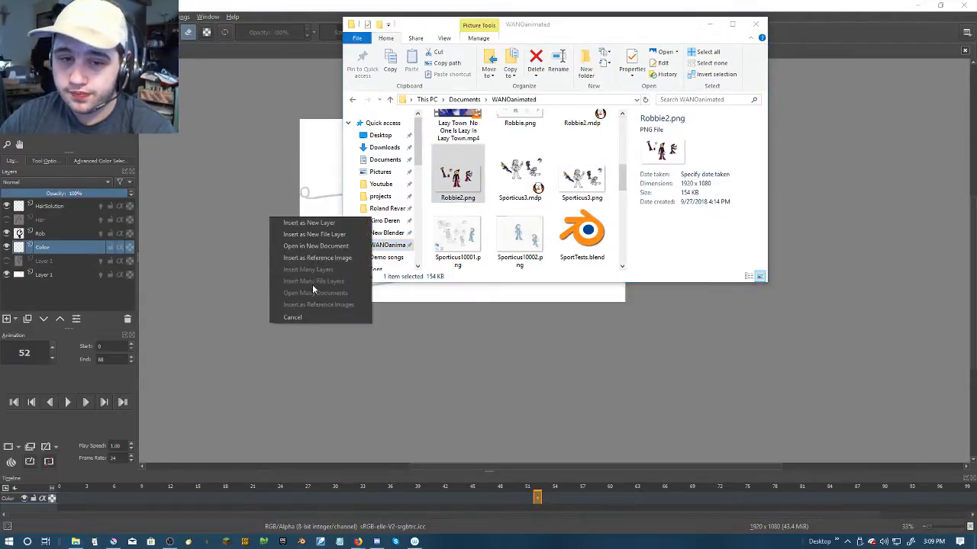
left_click(317, 258)
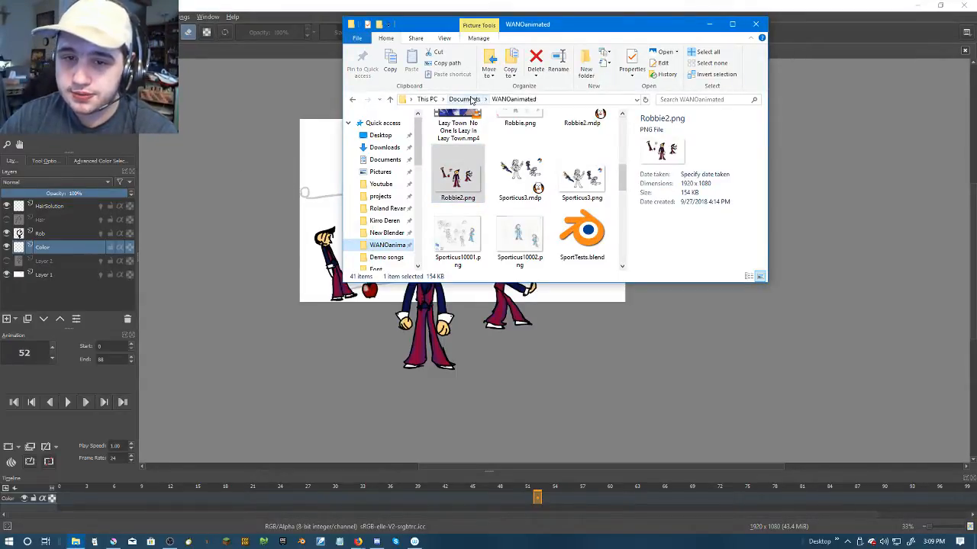
Step: Open the Pictures folder in File Explorer
left_click(473, 100)
scroll(381, 173, "up", 3)
scroll(382, 172, "up", 2)
left_click(380, 126)
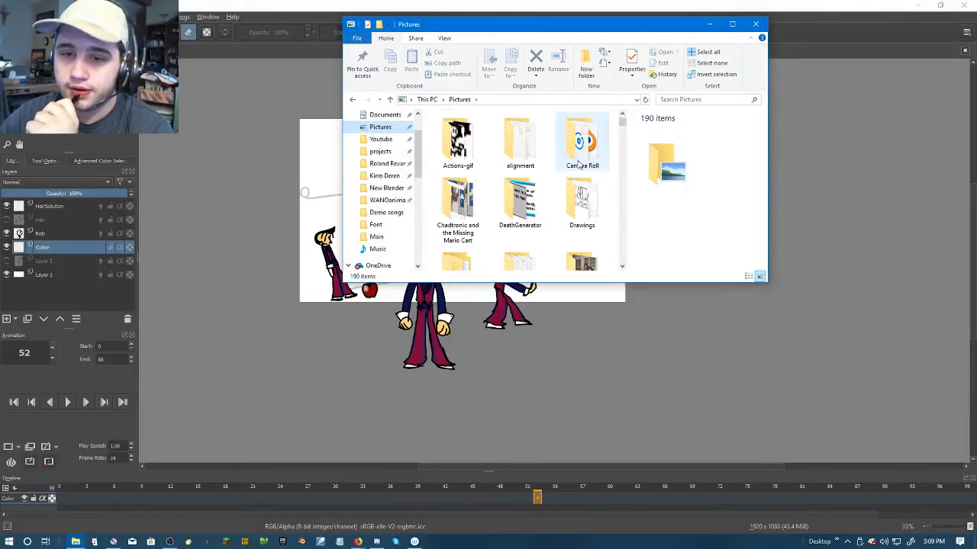
Step: Insert Poster-1-3.png from the Pictures folder into the Krita document as a reference image
scroll(580, 164, "down", 5)
scroll(580, 164, "down", 3)
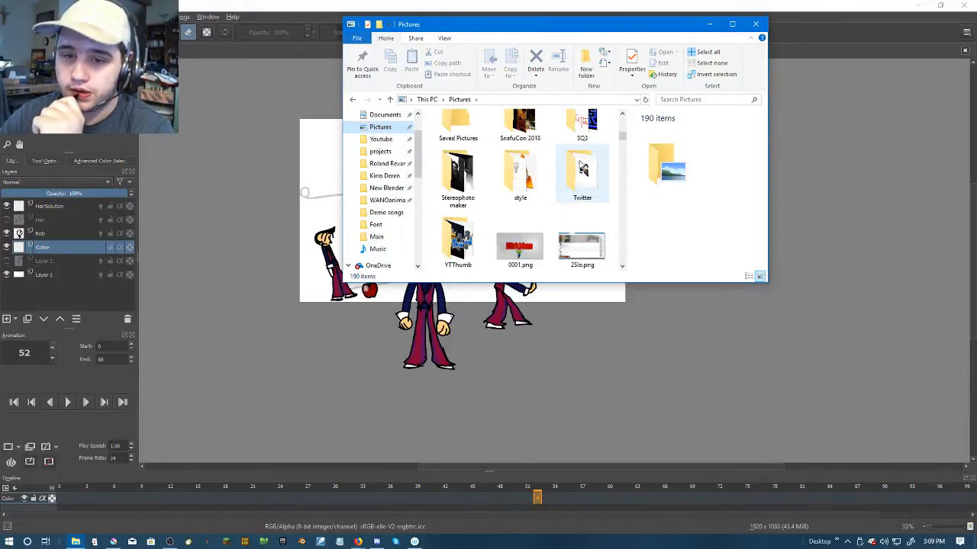
scroll(568, 168, "down", 6)
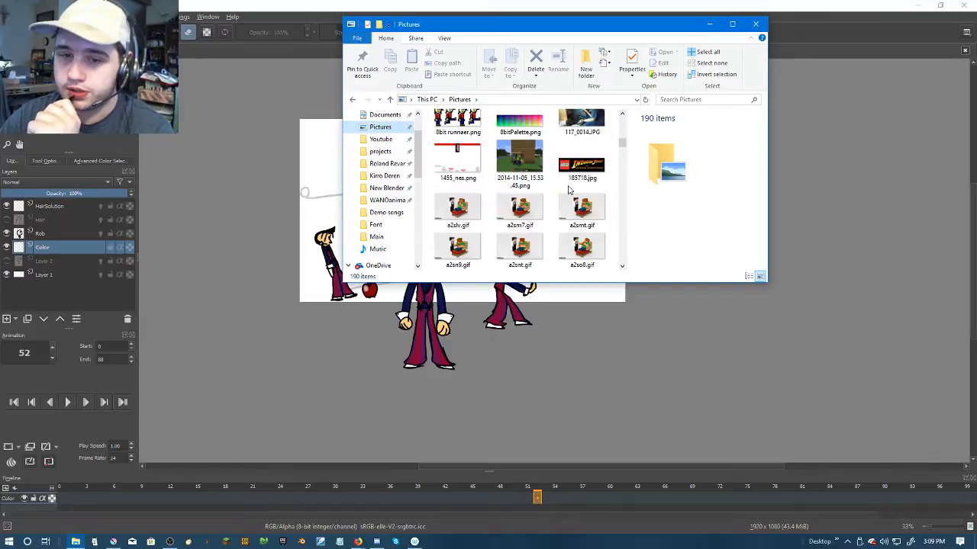
scroll(573, 189, "down", 6)
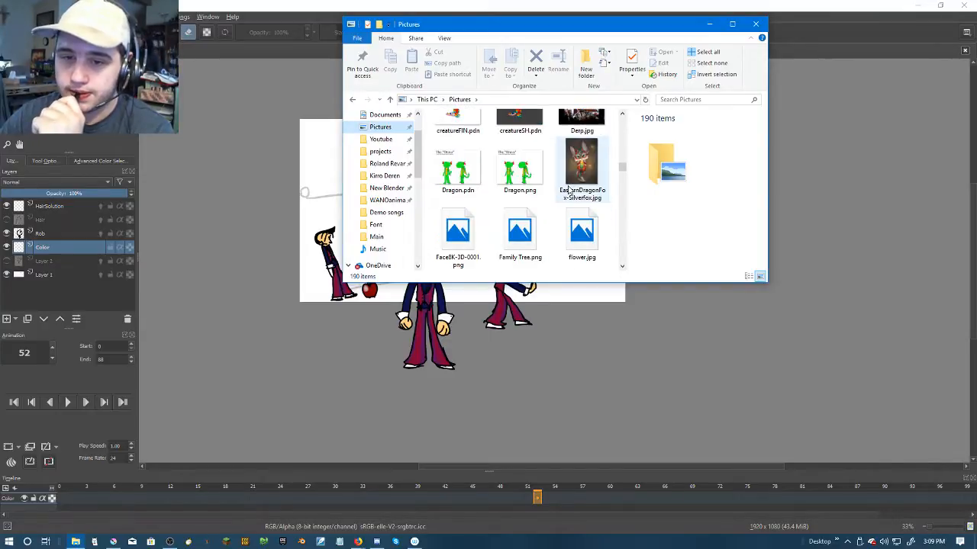
scroll(600, 186, "down", 8)
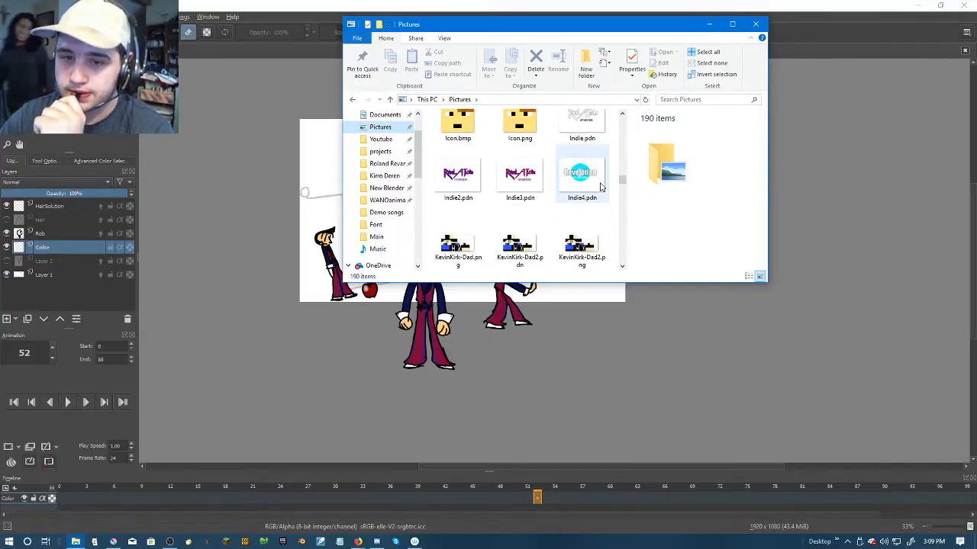
scroll(601, 185, "down", 8)
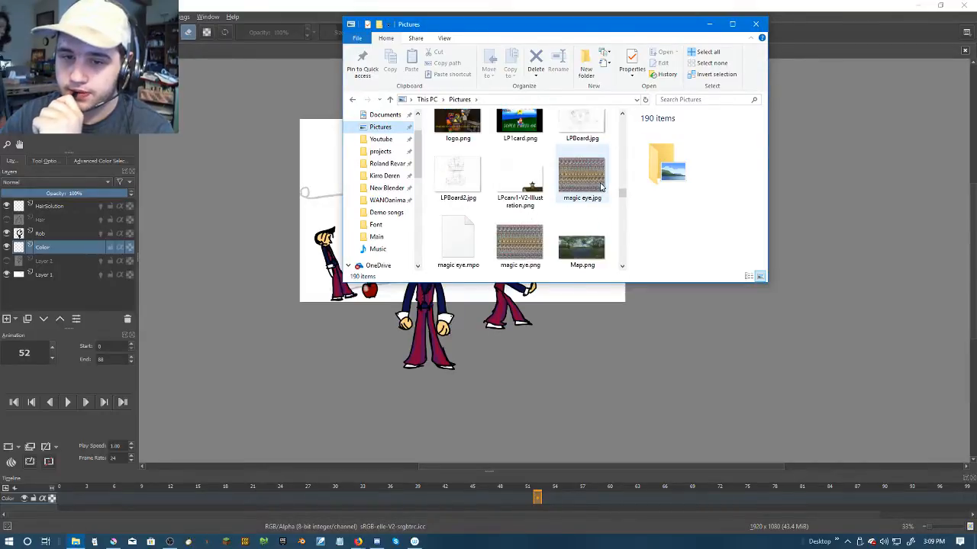
scroll(600, 185, "down", 8)
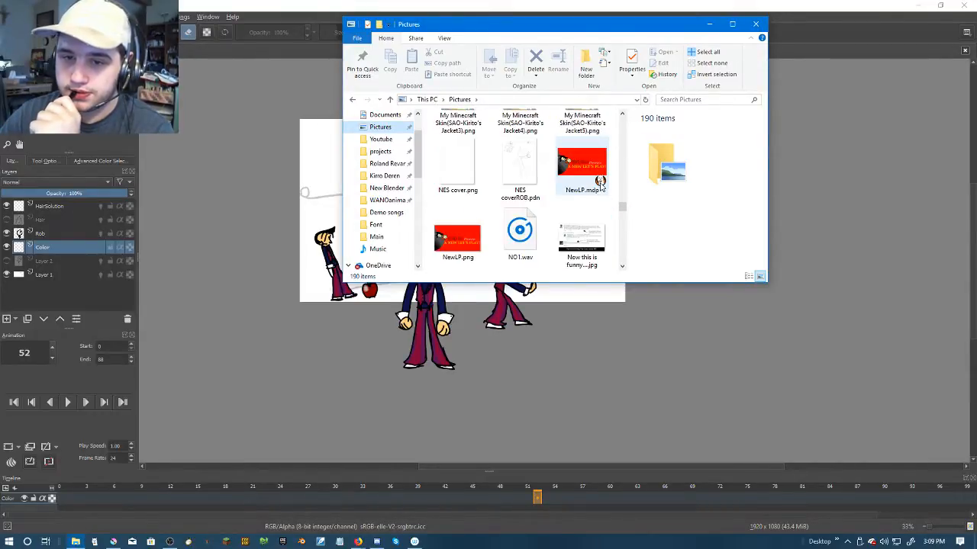
scroll(600, 186, "down", 8)
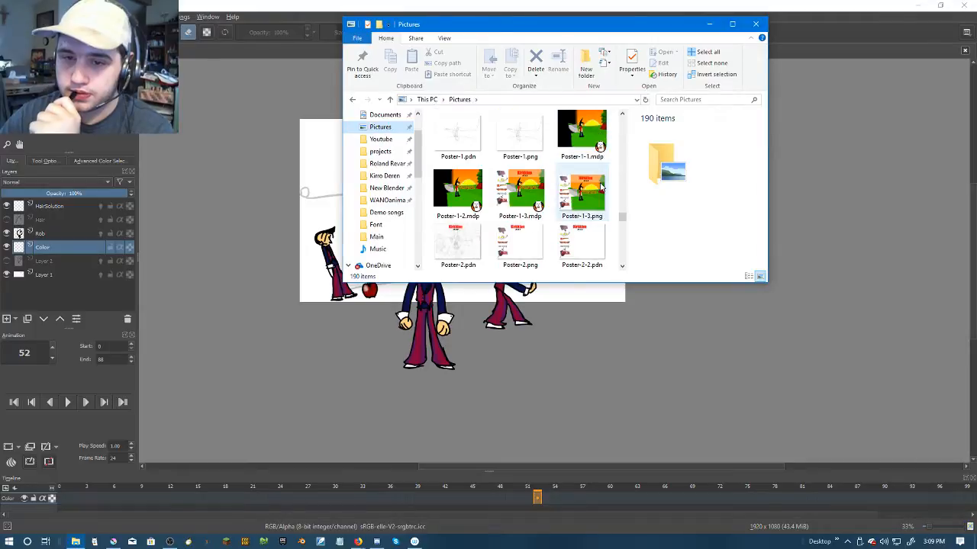
scroll(601, 186, "up", 1)
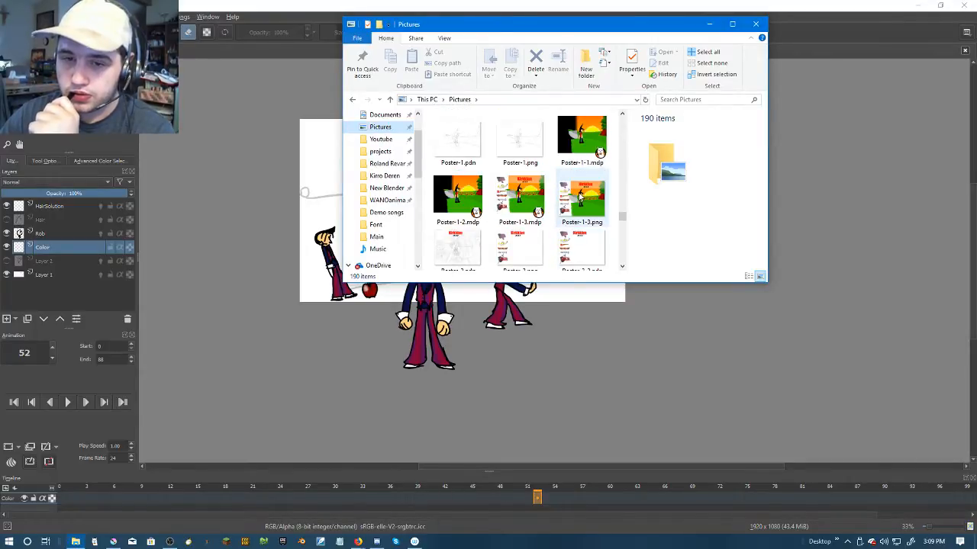
left_click_drag(574, 197, 258, 235)
left_click(283, 267)
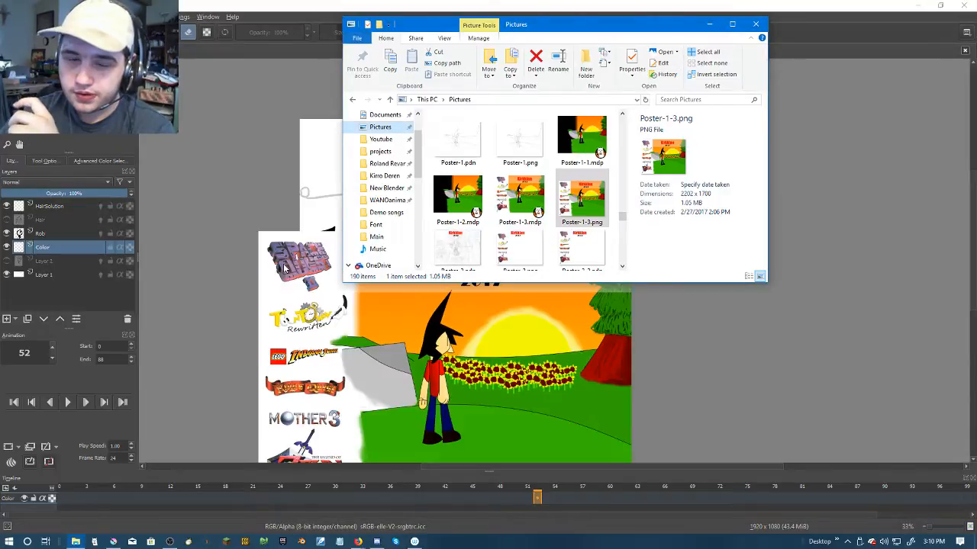
Step: Switch to the Krita canvas and examine the colors of the red-shirted character on the Kirkklan poster up close
left_click(229, 257)
left_click_drag(541, 244, 587, 152)
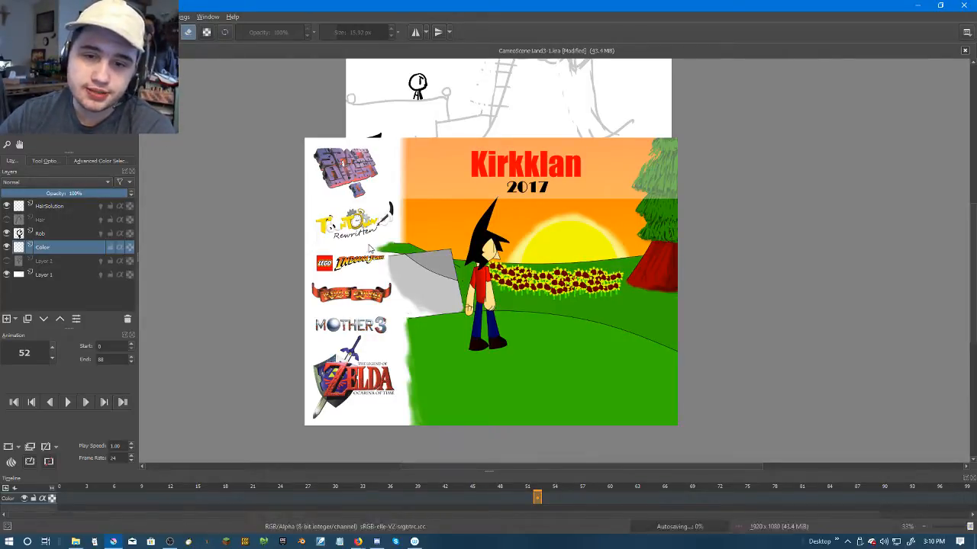
scroll(454, 234, "up", 5)
left_click_drag(545, 197, 485, 111)
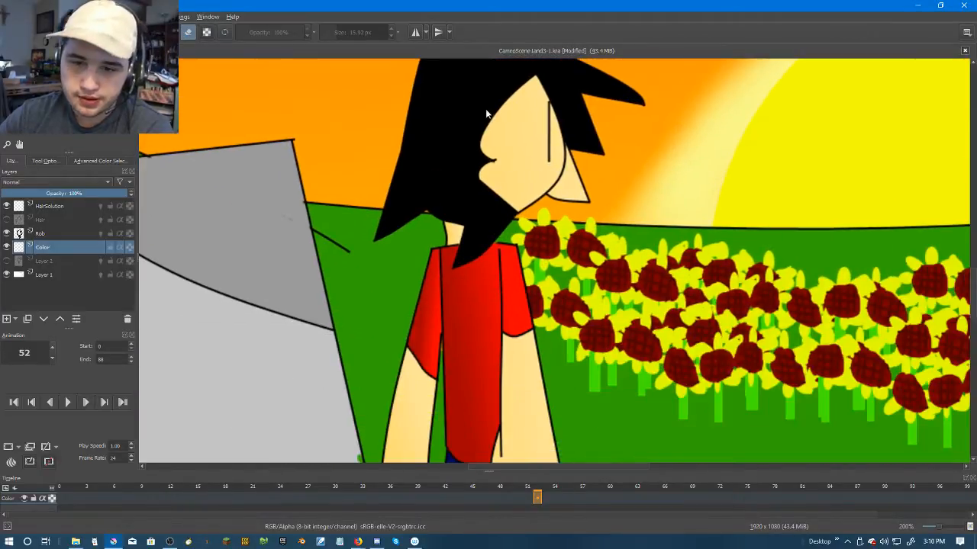
scroll(502, 218, "down", 6)
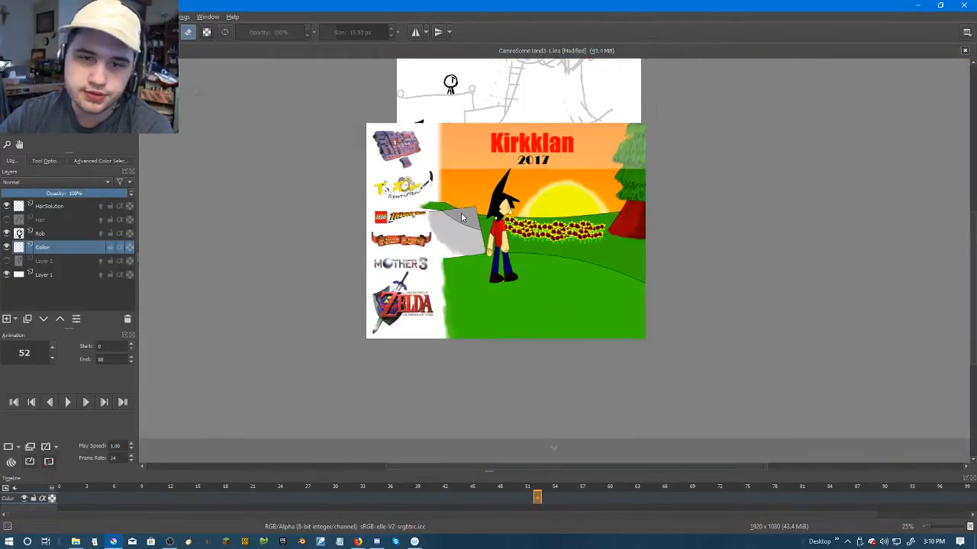
Step: Select the Kirkklan poster reference image and remove it from the document
left_click_drag(462, 217, 458, 227)
key("ctrl+t")
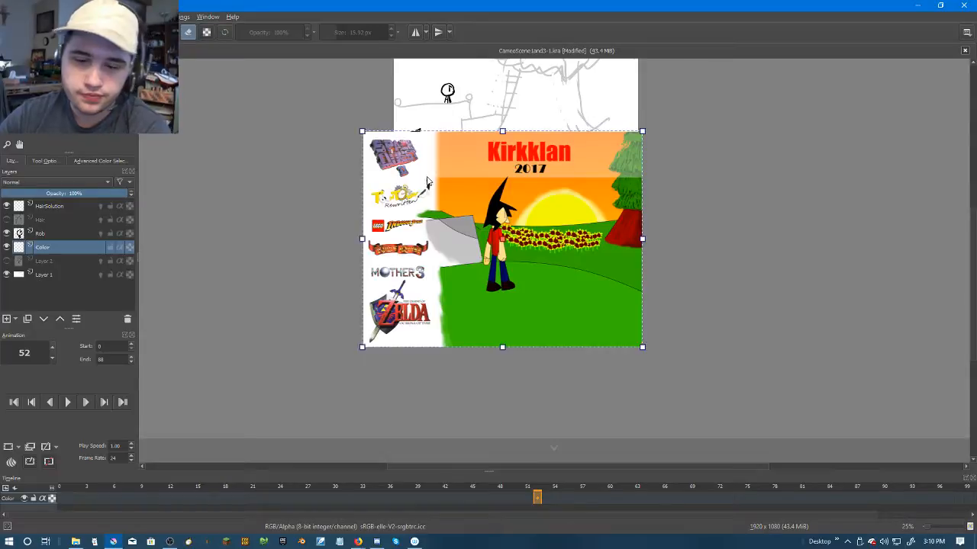
key("ctrl+z")
Step: Switch to File Explorer and insert ReactionPicRalph-1.png from the Pictures folder into the Krita document as a reference image
left_click(76, 543)
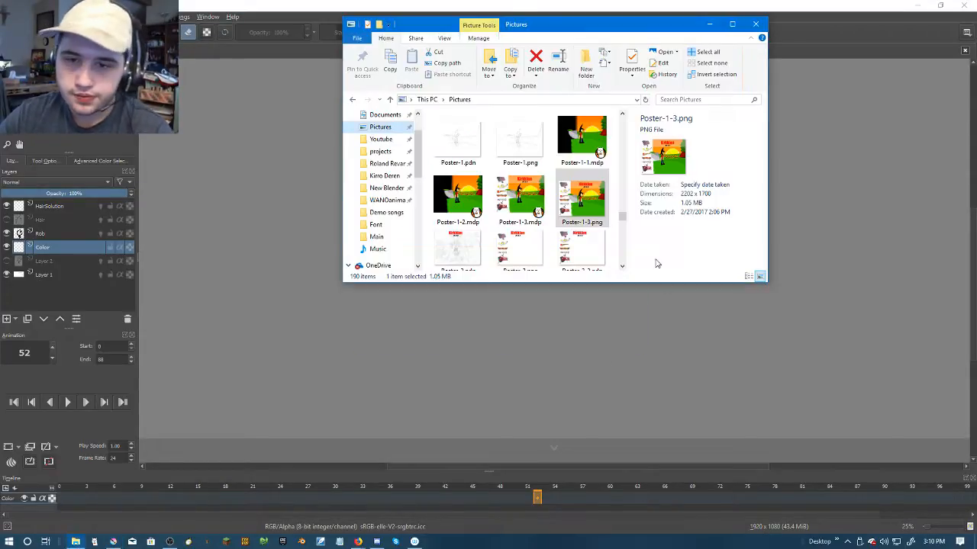
scroll(579, 226, "down", 3)
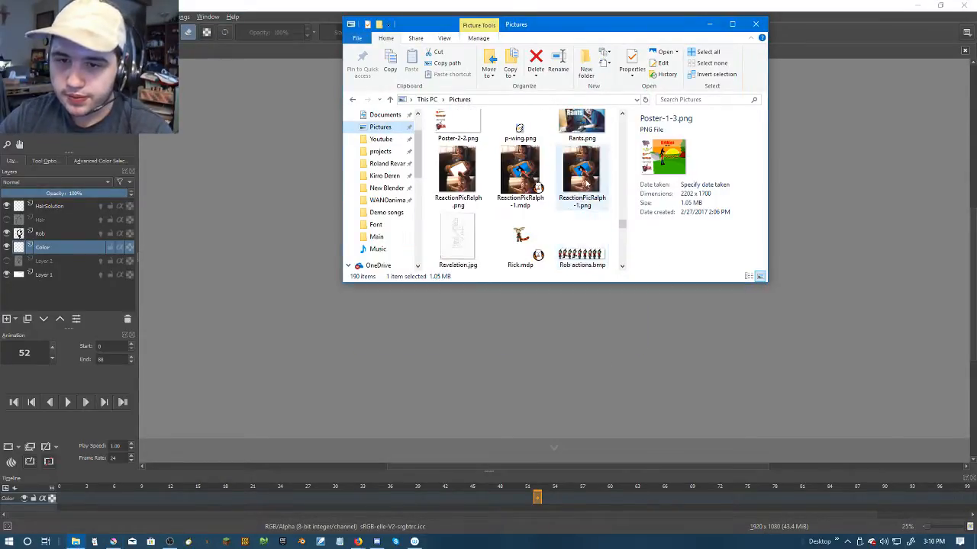
left_click_drag(579, 176, 226, 245)
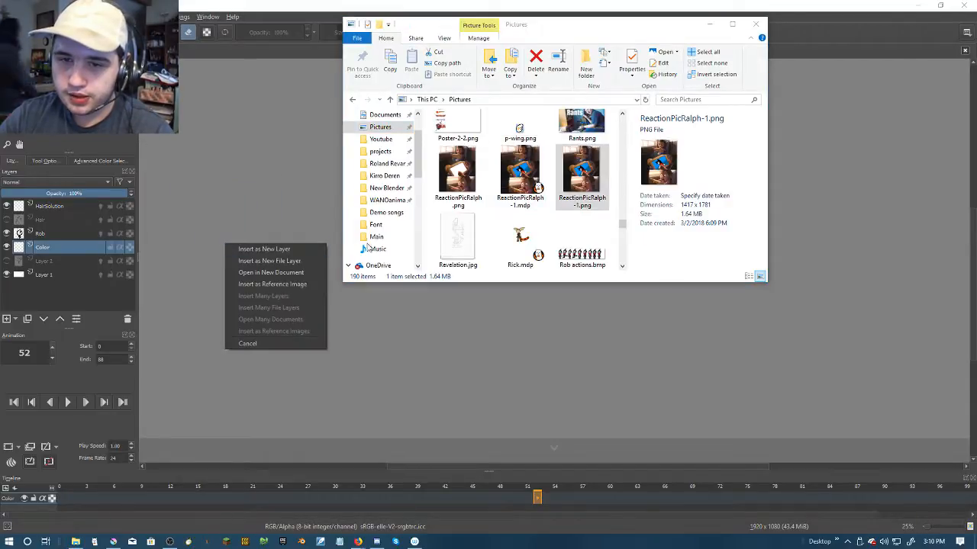
left_click(273, 284)
Step: Look through the rest of the Pictures folder for another image to use as a color reference
scroll(603, 223, "down", 1)
scroll(607, 223, "down", 5)
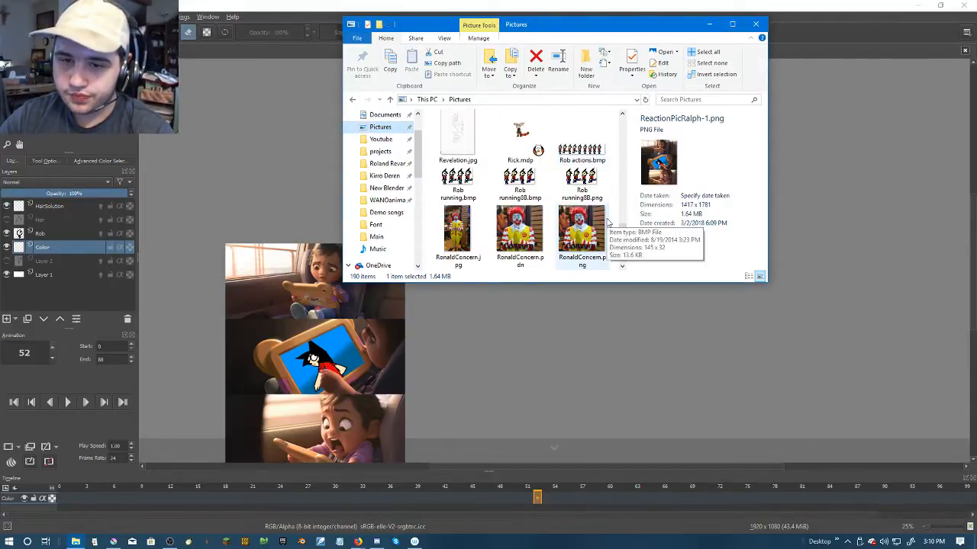
scroll(606, 227, "down", 6)
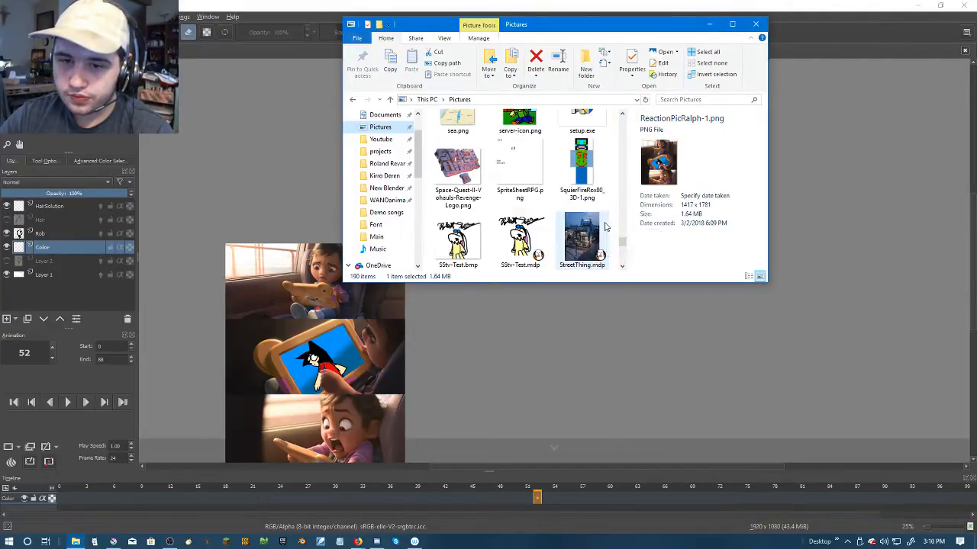
scroll(605, 227, "down", 1)
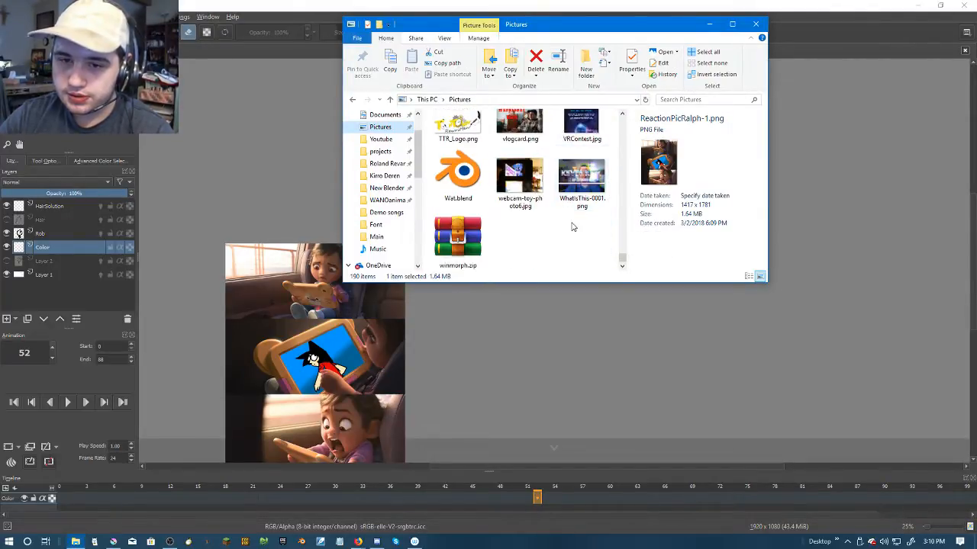
scroll(580, 225, "up", 5)
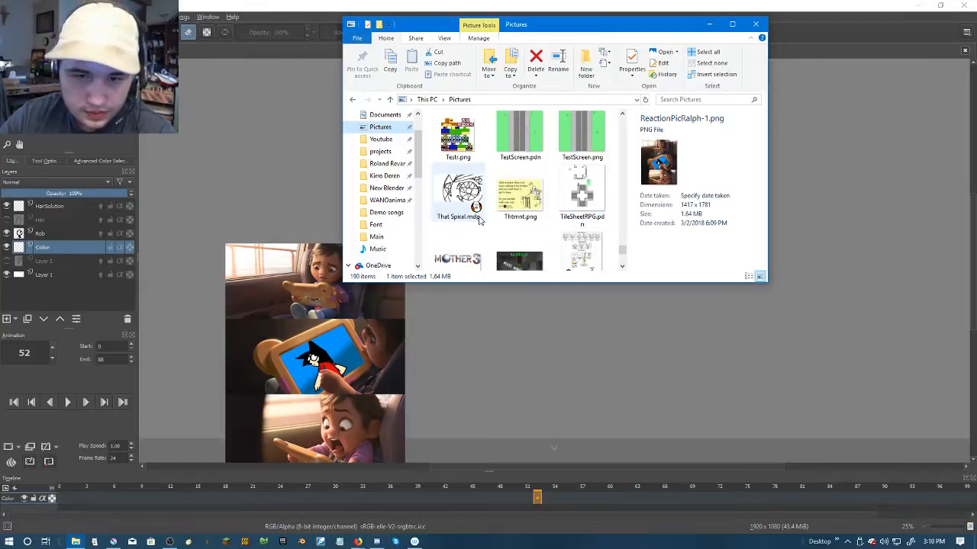
scroll(576, 225, "down", 6)
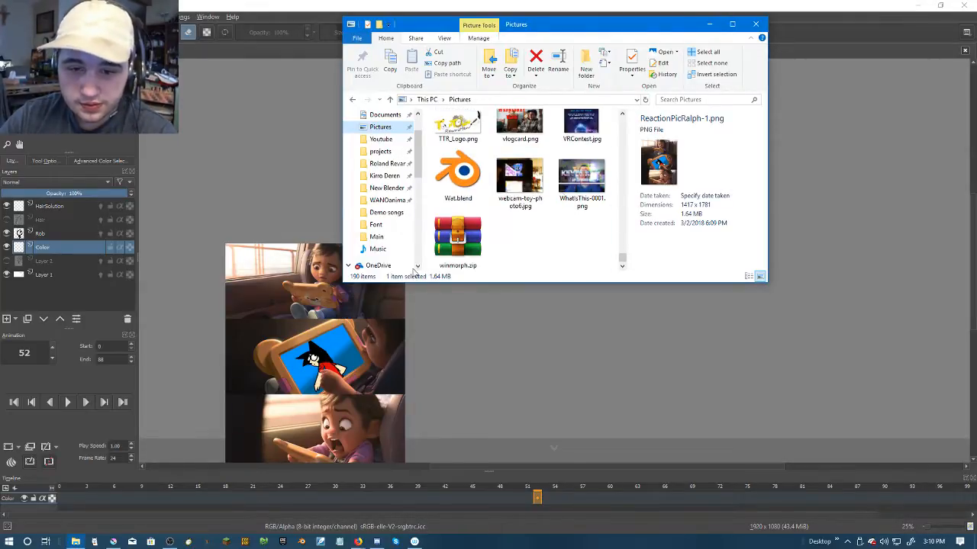
scroll(561, 197, "up", 6)
scroll(566, 197, "up", 5)
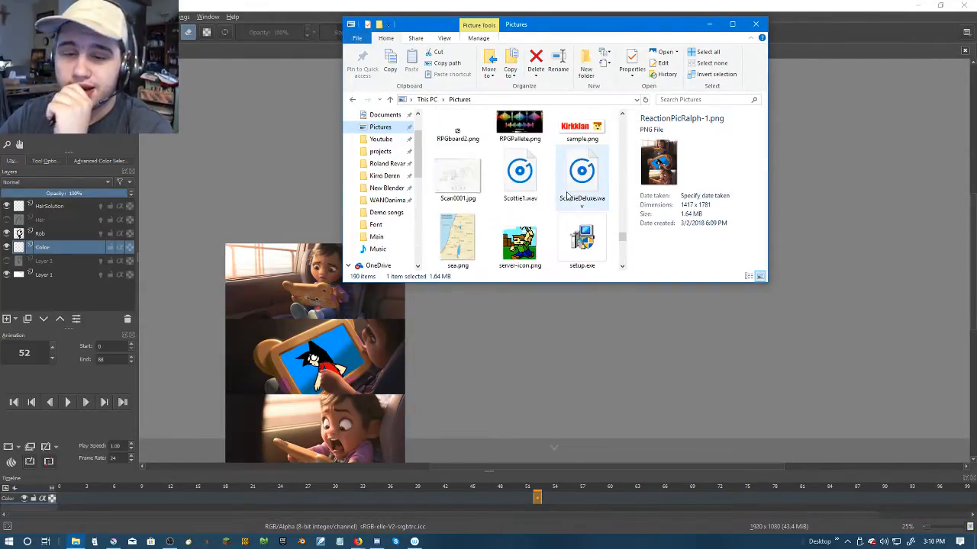
scroll(566, 196, "up", 8)
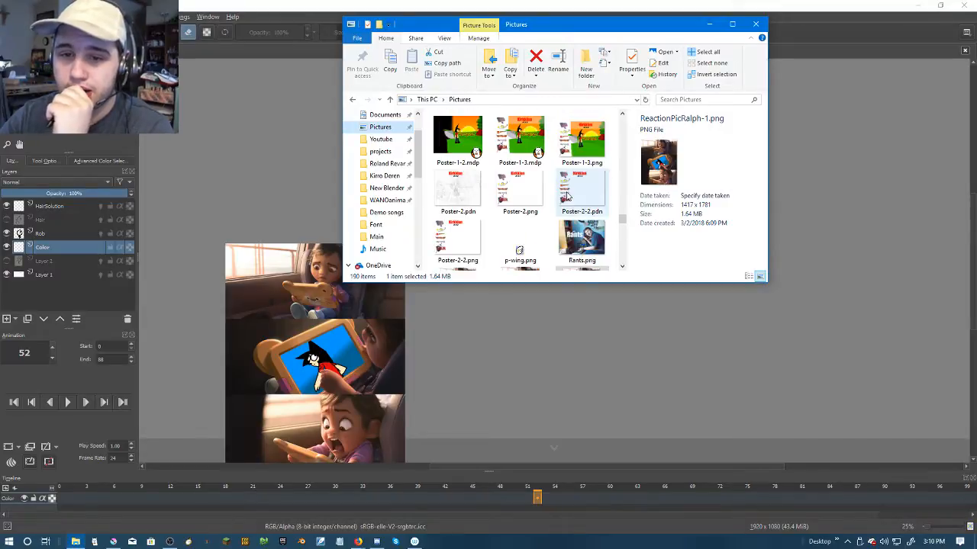
scroll(566, 197, "up", 3)
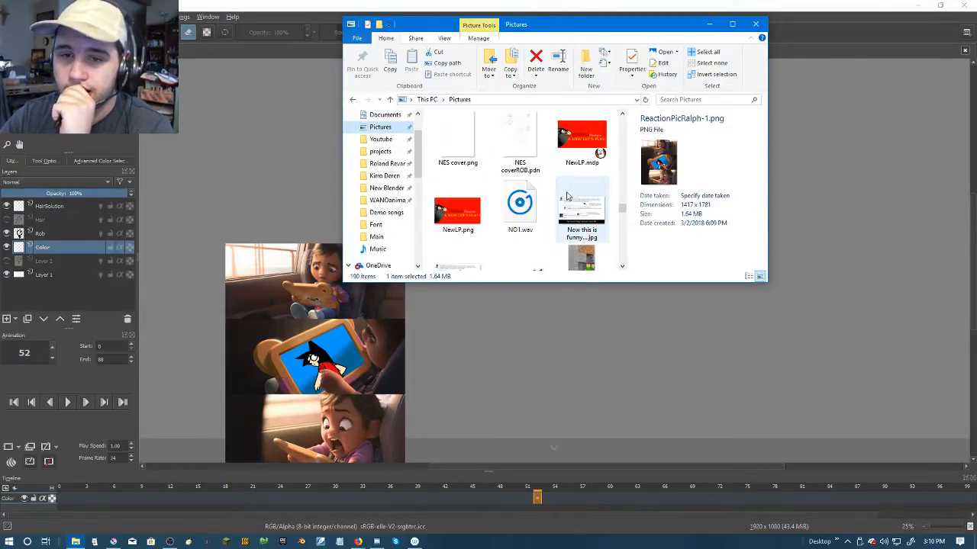
scroll(581, 196, "up", 2)
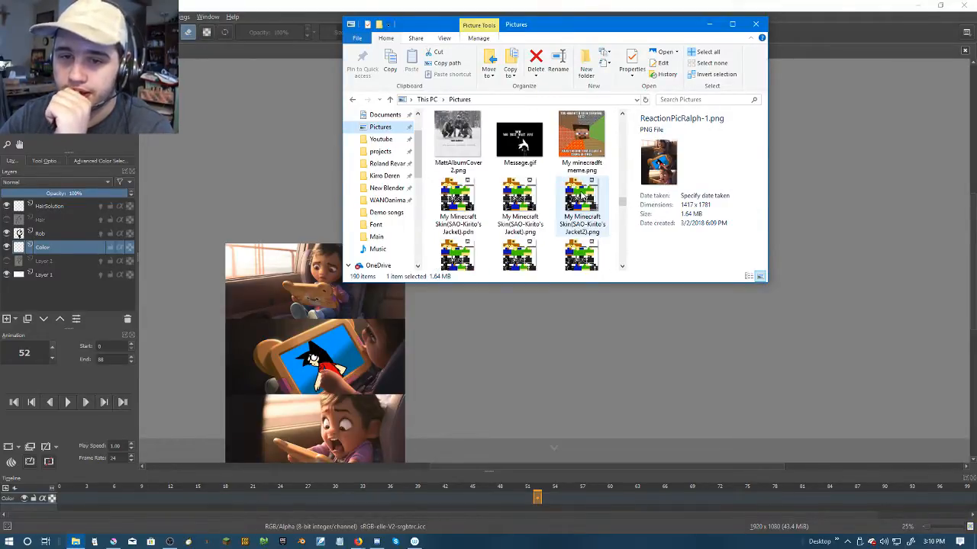
scroll(581, 196, "up", 6)
scroll(581, 196, "up", 2)
scroll(578, 193, "down", 3)
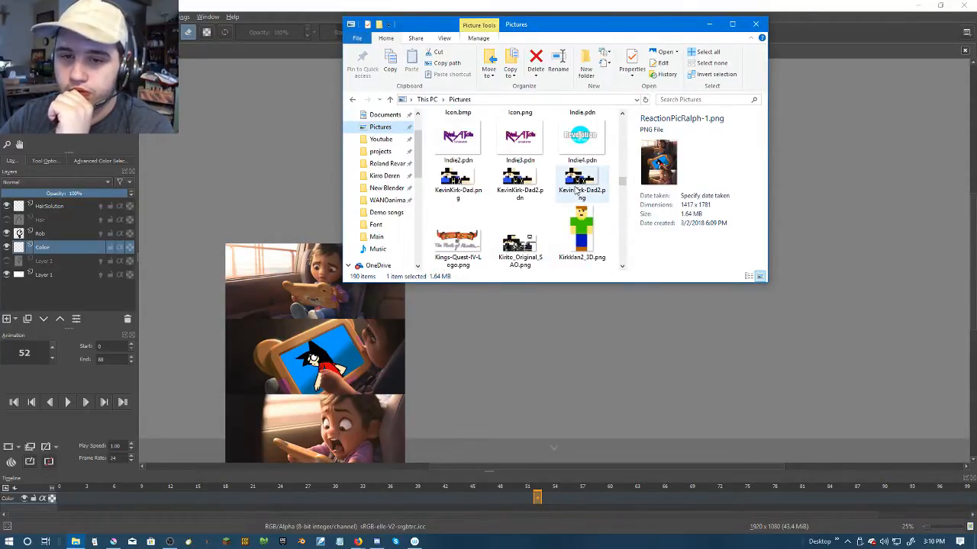
Step: Insert the 64 x 32 pixel skin picture ending in Dad2.png as a reference image
left_click(589, 189)
left_click_drag(361, 168, 257, 155)
left_click(310, 197)
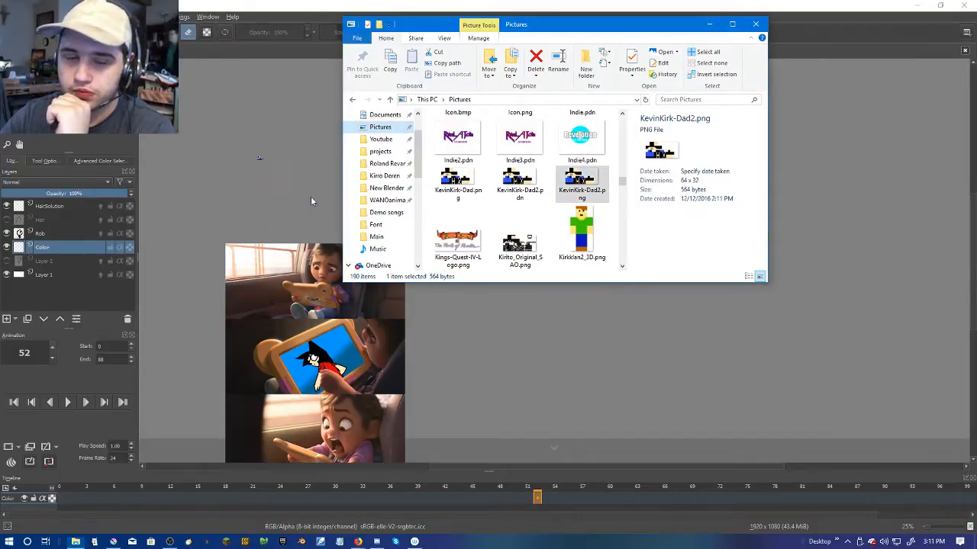
Step: Switch to the Krita canvas and enlarge the tiny skin reference image until its pixels are readable
left_click(268, 191)
left_click_drag(260, 158, 465, 271)
scroll(350, 204, "up", 2)
scroll(419, 220, "up", 1)
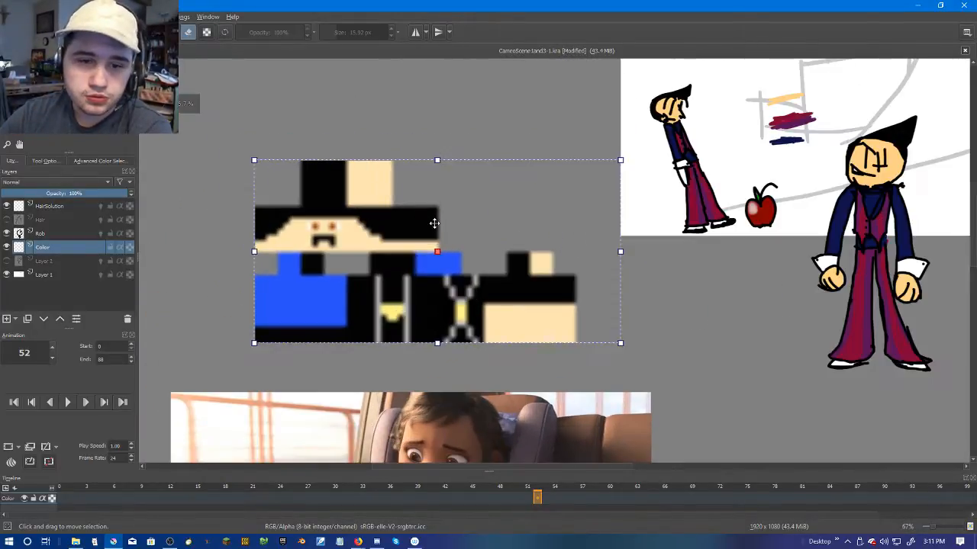
Step: Move the Robbie2 reference image off the canvas to its left side, and delete the pixelated skin reference image
scroll(427, 227, "down", 2)
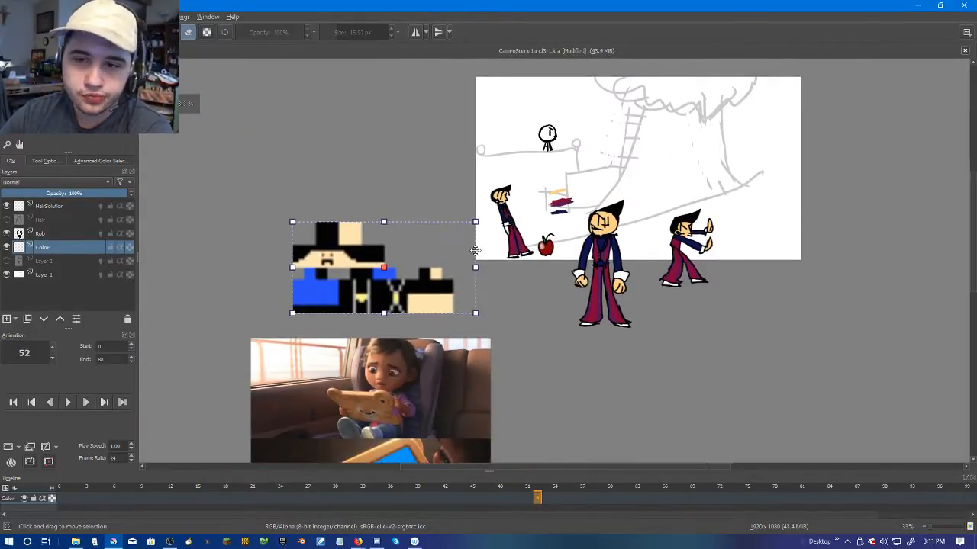
left_click_drag(352, 197, 50, 135)
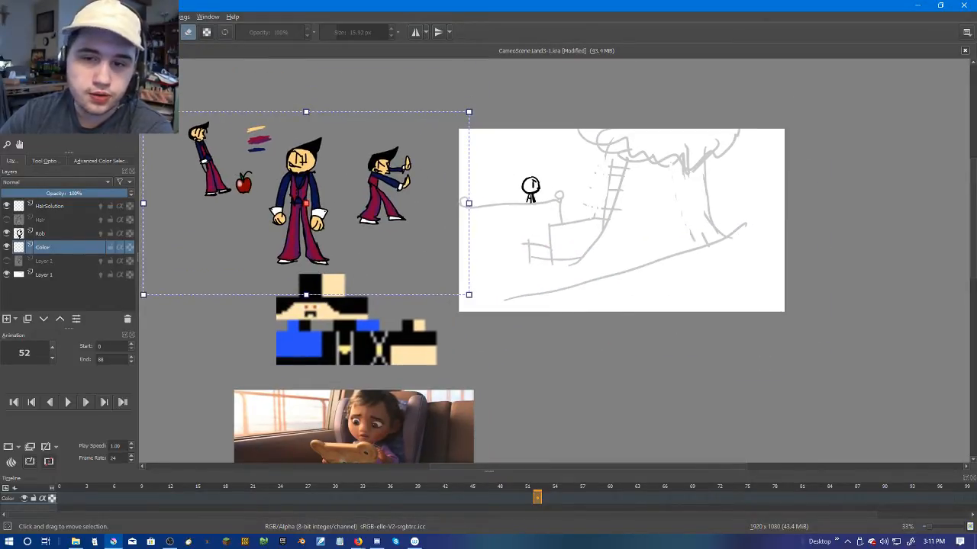
left_click_drag(418, 307, 407, 222)
left_click(407, 222)
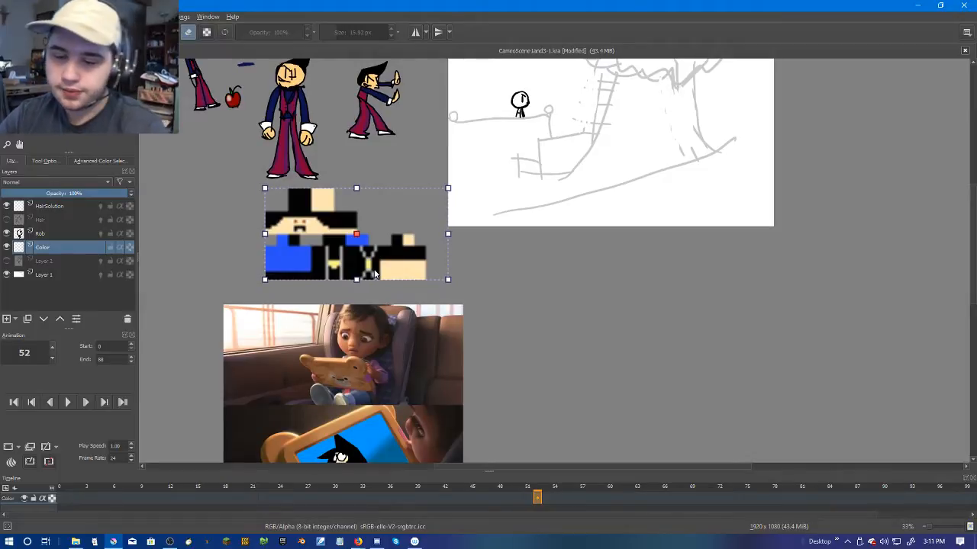
key("Delete")
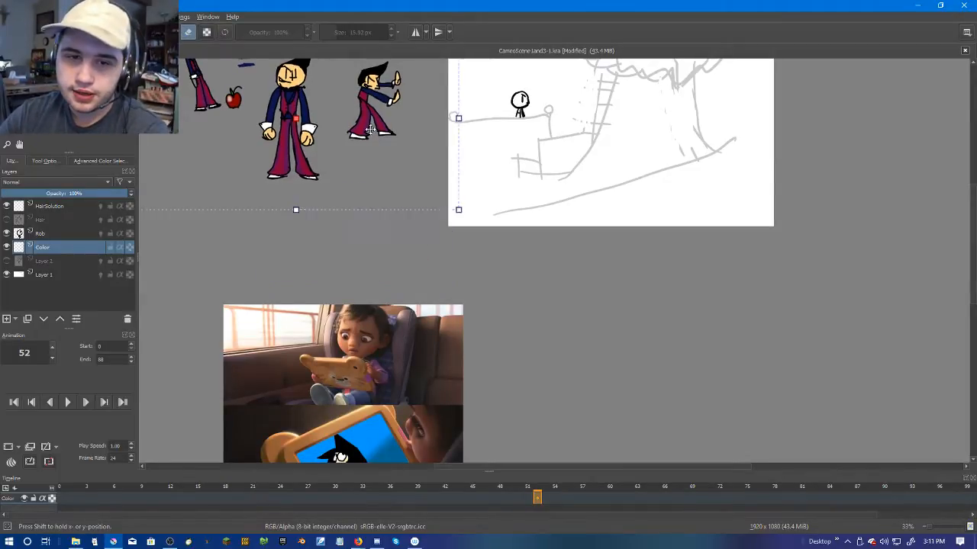
Step: Move the ReactionPicRalph-1.png reference image to the right side of the canvas, opposite the Robbie2 reference
left_click_drag(436, 375, 819, 140)
left_click_drag(482, 251, 407, 329)
left_click_drag(691, 333, 696, 269)
scroll(728, 259, "up", 2)
left_click_drag(497, 227, 739, 288)
scroll(740, 287, "down", 1)
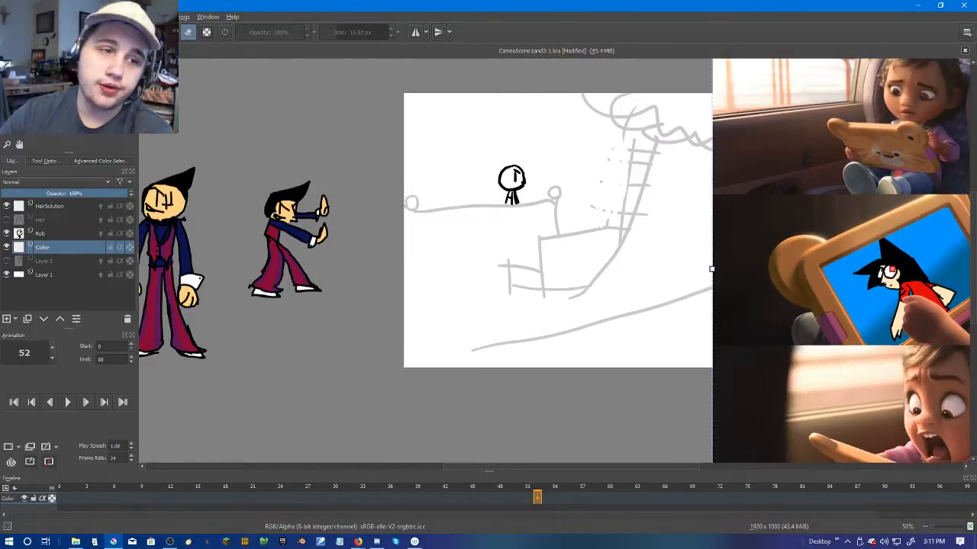
scroll(282, 225, "up", 3)
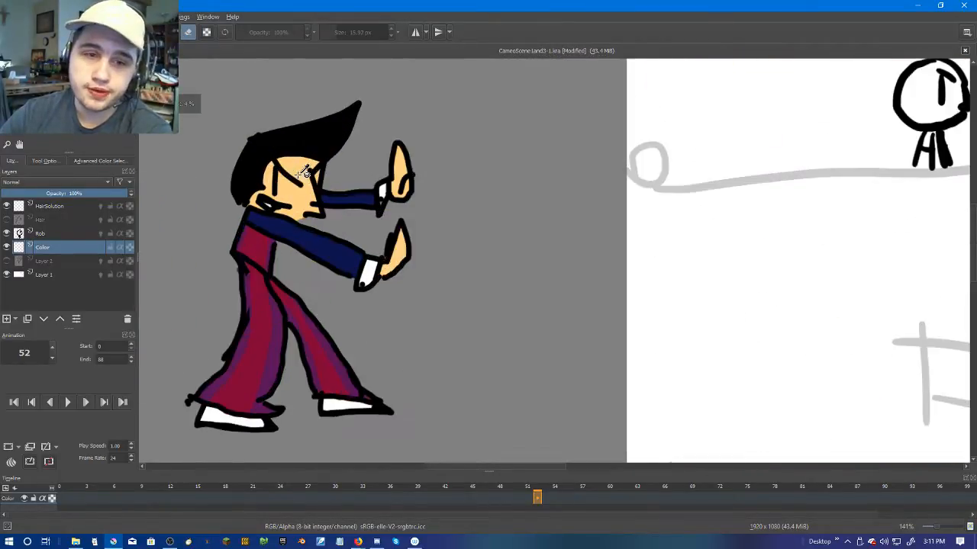
Step: Examine the Robbie2 and ReactionPicRalph-1 reference images on either side of the canvas
scroll(303, 165, "down", 3)
left_click_drag(705, 222, 300, 229)
scroll(656, 216, "down", 1)
scroll(540, 168, "up", 1)
left_click_drag(564, 156, 538, 221)
scroll(548, 179, "up", 1)
scroll(541, 223, "down", 3)
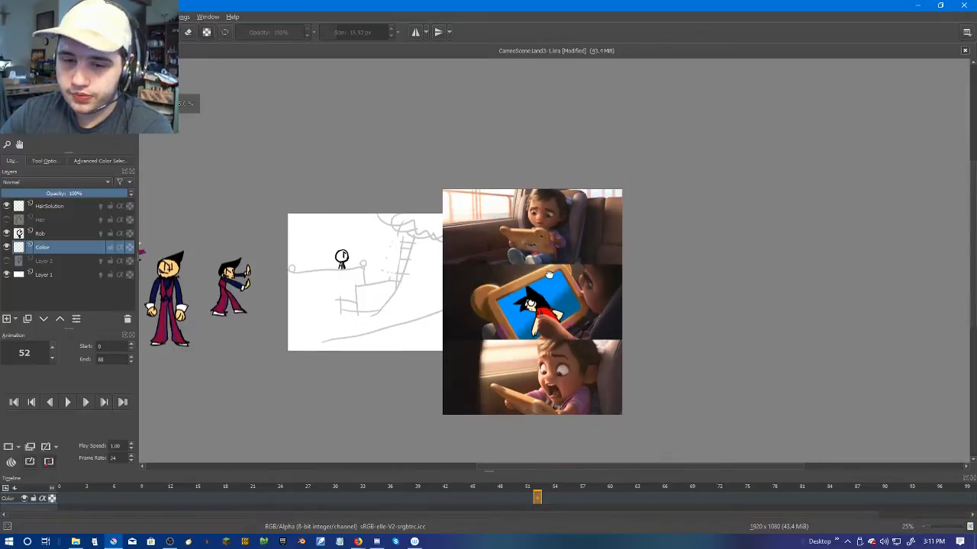
scroll(553, 229, "up", 2)
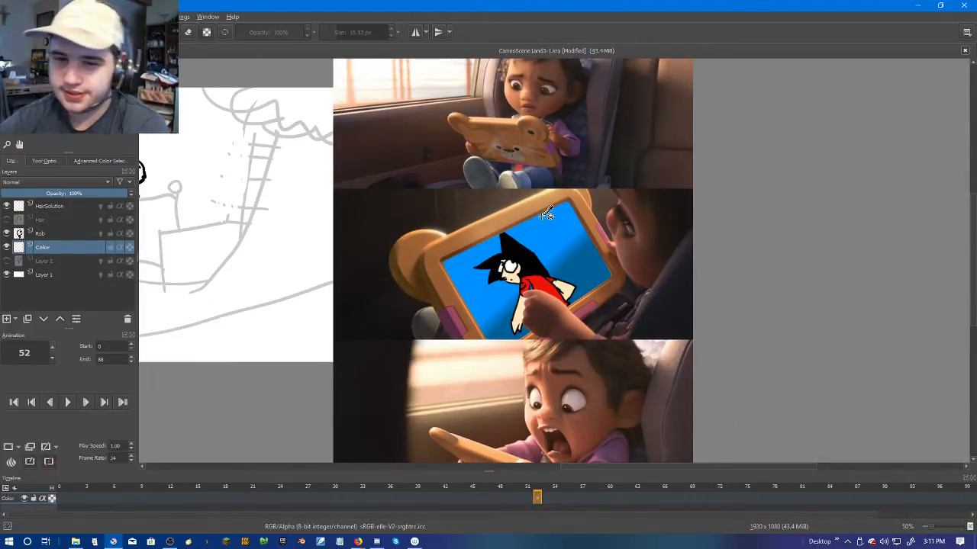
scroll(574, 244, "down", 1)
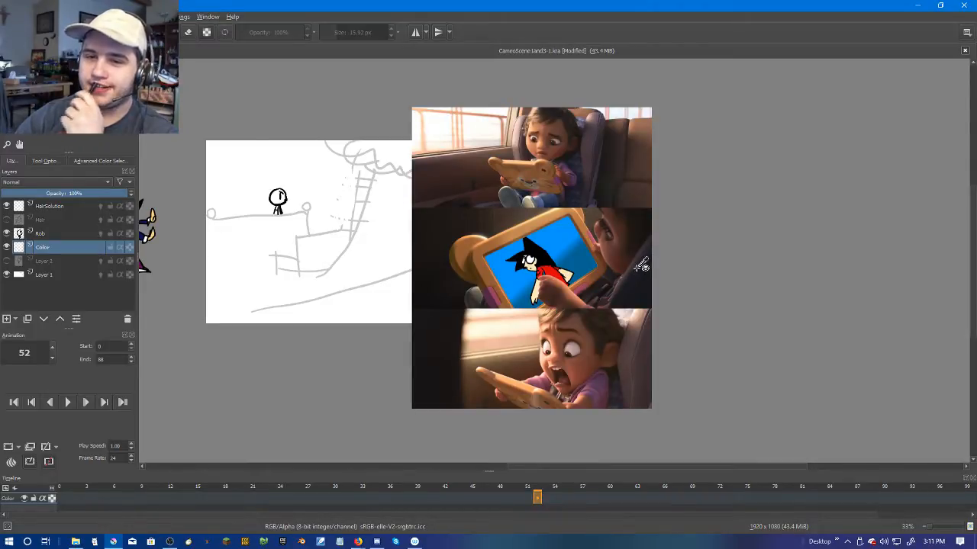
scroll(637, 267, "up", 1)
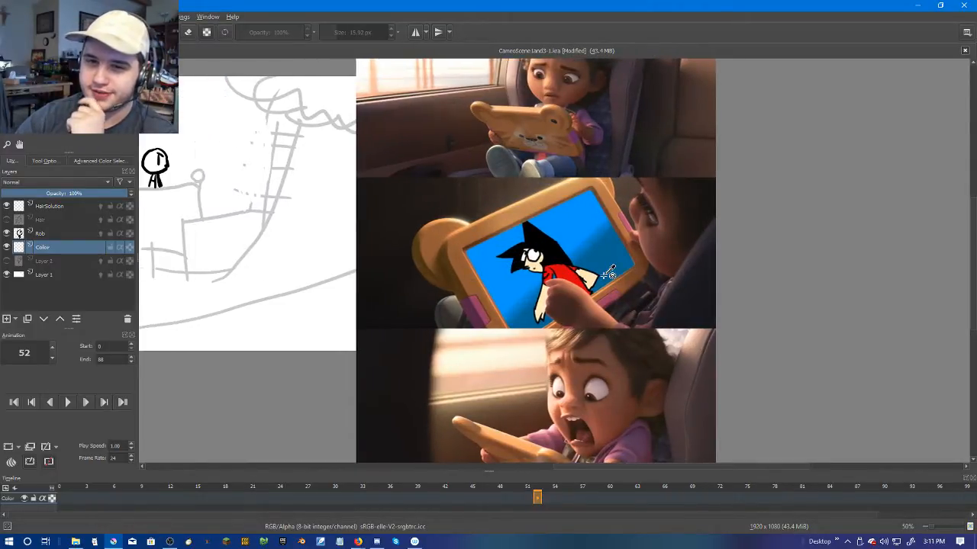
scroll(393, 267, "down", 1)
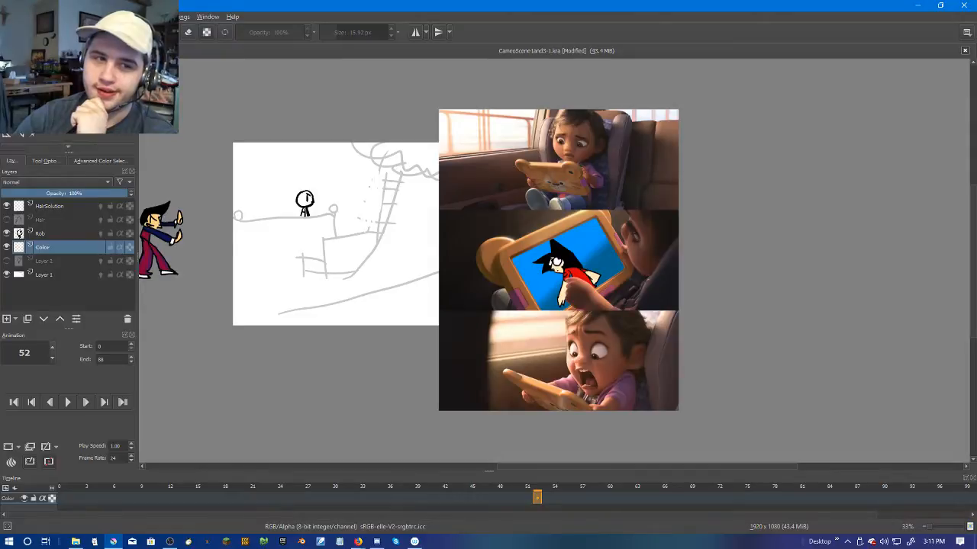
Step: Try to fill the character's head with skin tone on the Color layer at frame 52, using a 30.92 px brush
scroll(301, 197, "up", 6)
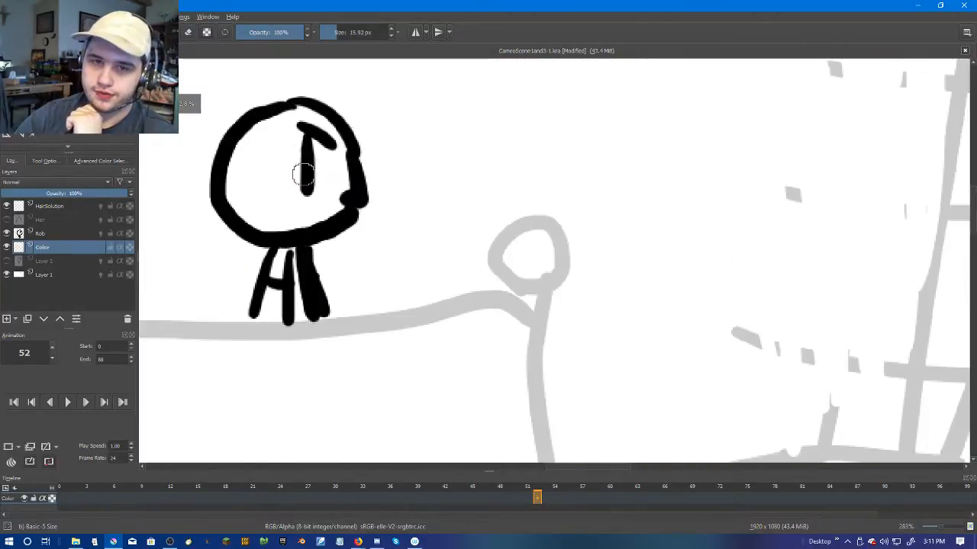
scroll(296, 174, "up", 1)
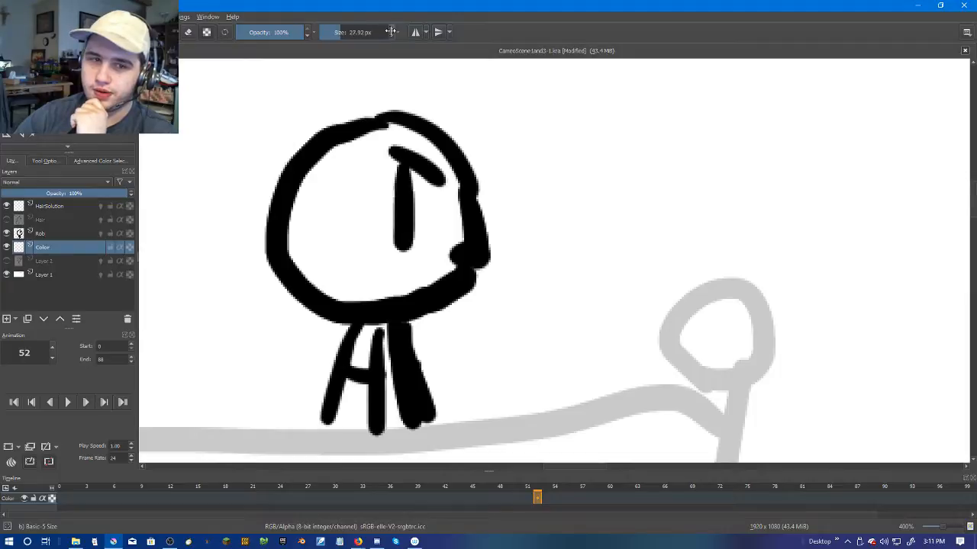
double_click(42, 248)
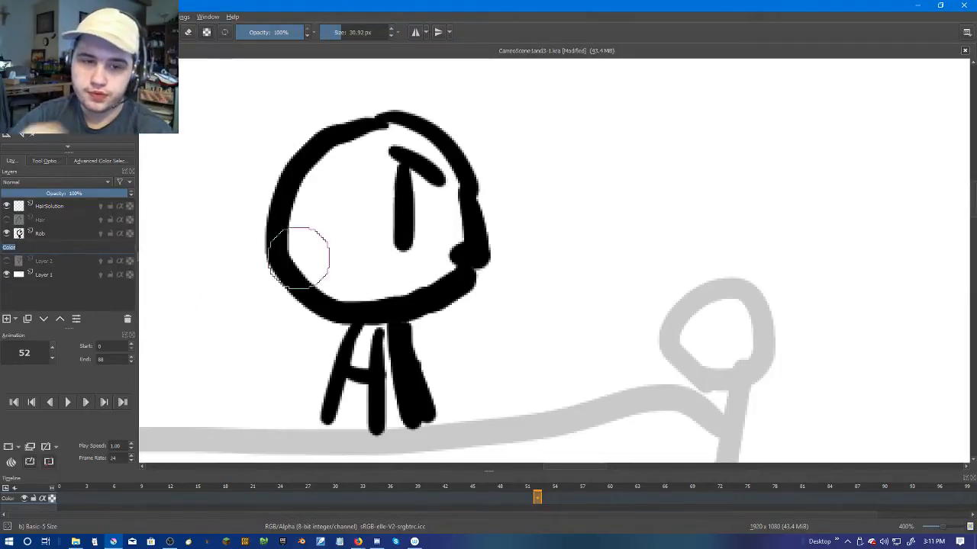
left_click(340, 238)
mouse_move(327, 274)
left_mouse_down()
mouse_move(308, 246)
mouse_move(310, 209)
mouse_move(345, 173)
mouse_move(381, 158)
mouse_move(409, 161)
mouse_move(431, 187)
mouse_move(435, 251)
mouse_move(388, 282)
mouse_move(347, 277)
mouse_move(380, 192)
mouse_move(375, 237)
mouse_move(390, 147)
left_mouse_up()
Step: Create a Color layer keyframe at frame 0 and fill the character's head and nose with skin tone
left_click(62, 499)
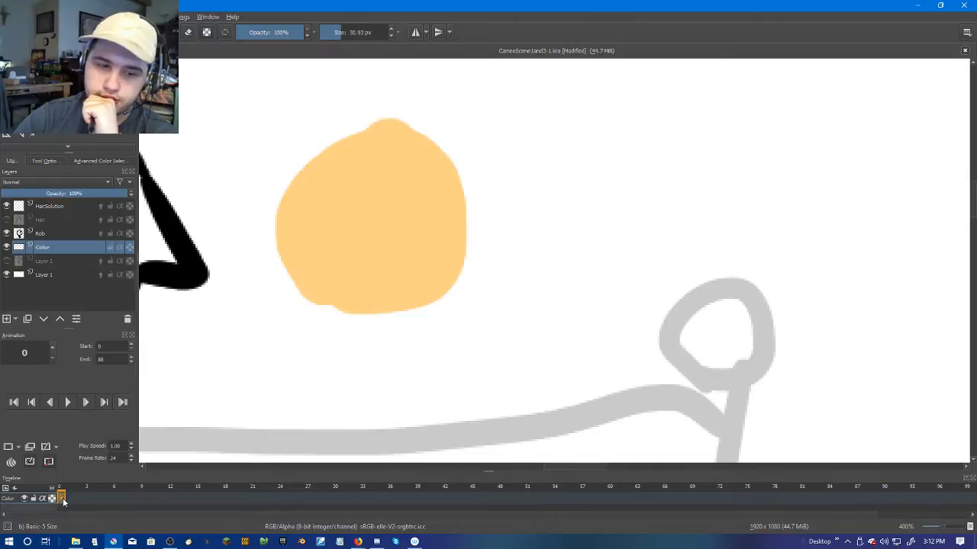
right_click(63, 499)
left_click(84, 477)
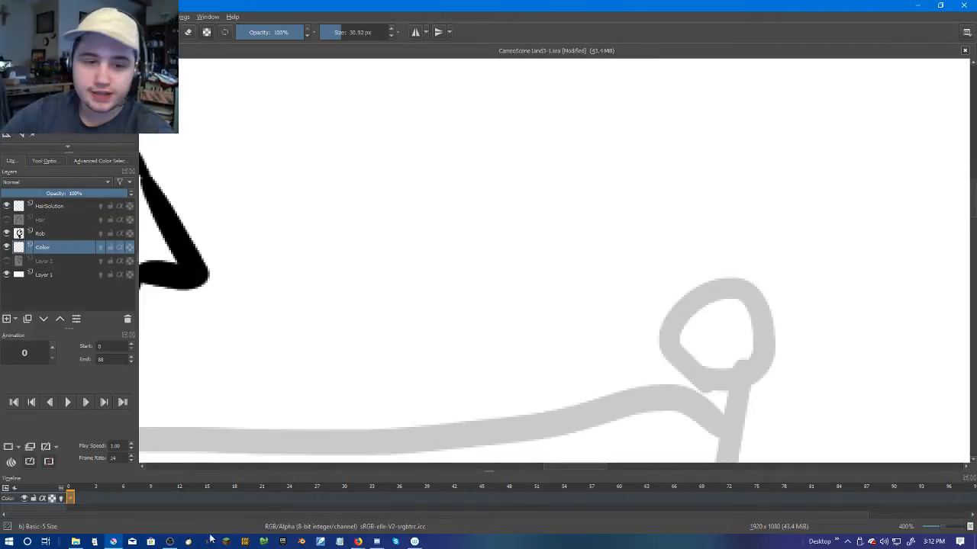
left_click_drag(321, 260, 527, 299)
mouse_move(326, 301)
left_mouse_down()
mouse_move(405, 283)
mouse_move(425, 257)
mouse_move(338, 277)
mouse_move(386, 286)
mouse_move(287, 279)
mouse_move(305, 175)
mouse_move(386, 201)
mouse_move(407, 227)
mouse_move(306, 243)
left_mouse_up()
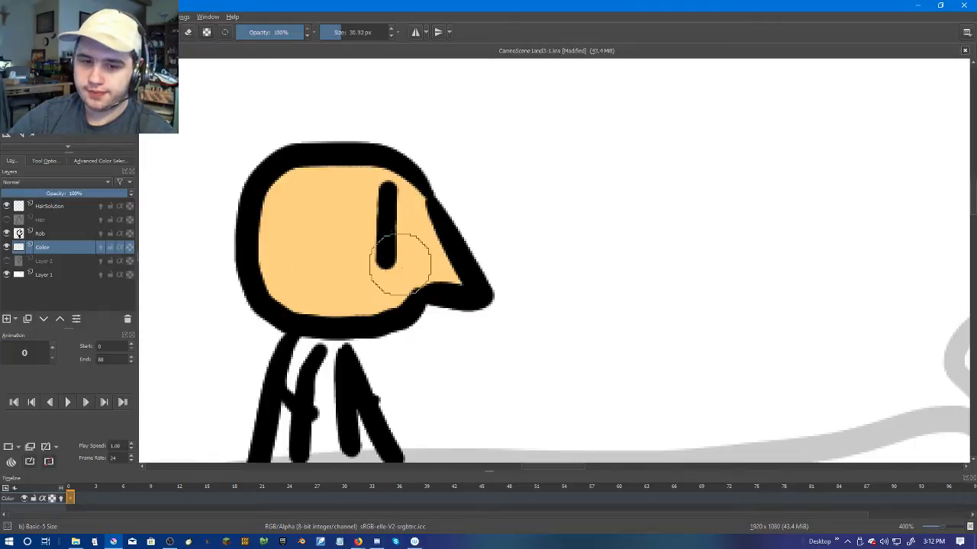
mouse_move(394, 263)
left_mouse_down()
mouse_move(422, 292)
mouse_move(481, 306)
mouse_move(463, 280)
left_mouse_up()
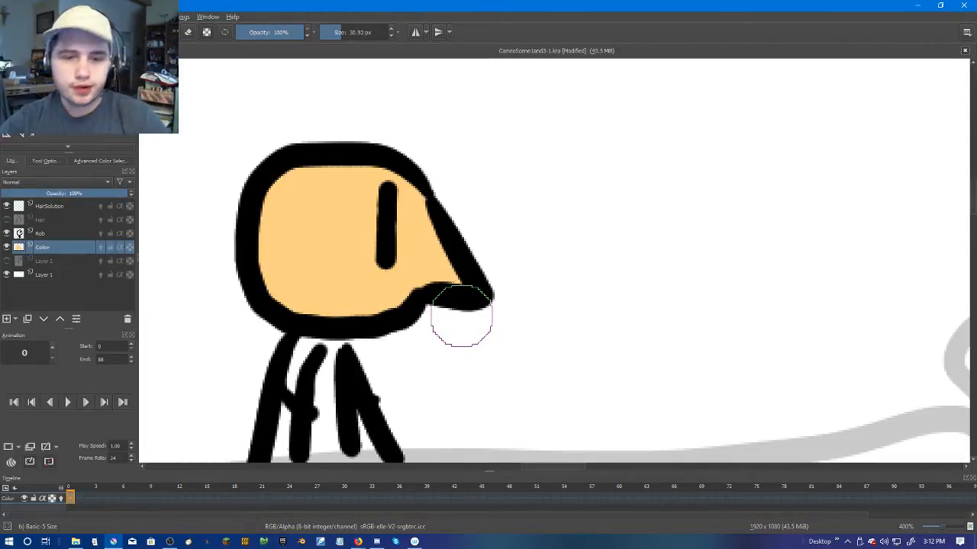
Step: Paint the lower ends of both limbs below the head in skin tone on frame 0
left_click_drag(452, 313, 573, 168)
scroll(575, 257, "up", 1)
left_click_drag(575, 257, 611, 227)
scroll(610, 227, "up", 1)
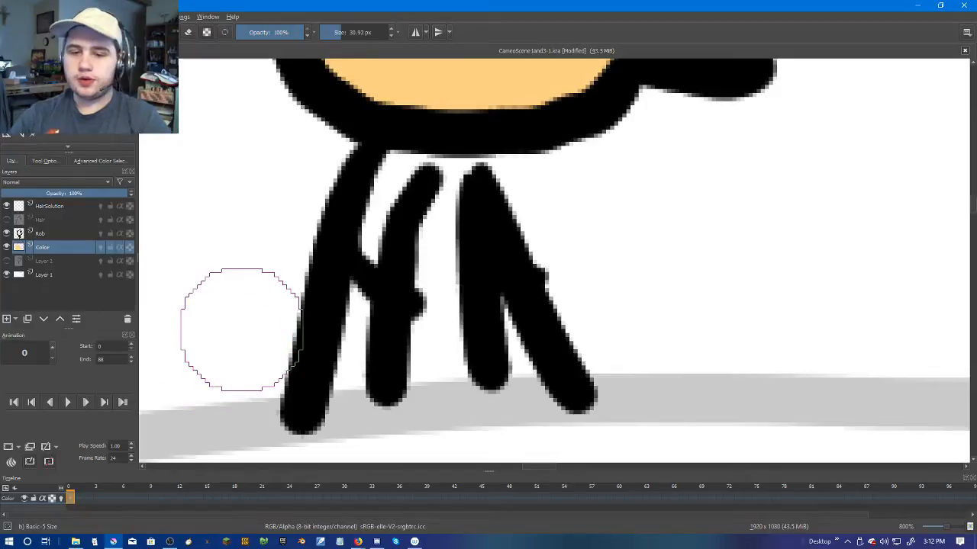
left_click(362, 309)
mouse_move(363, 309)
left_mouse_down()
mouse_move(364, 381)
mouse_move(343, 388)
left_mouse_up()
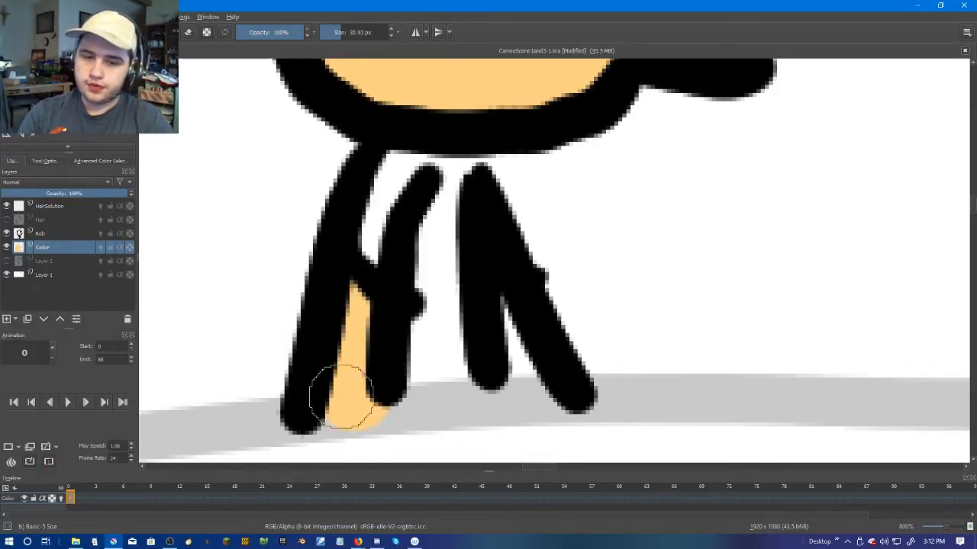
mouse_move(534, 331)
left_mouse_down()
mouse_move(536, 359)
mouse_move(523, 346)
mouse_move(540, 361)
mouse_move(540, 338)
left_mouse_up()
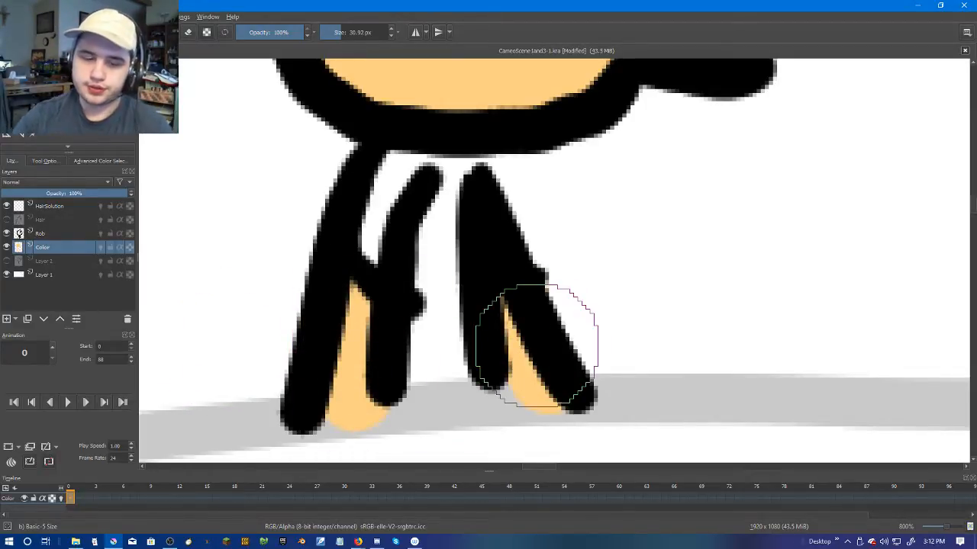
Step: Create a blank Color frame at frame 2 and paint the limb's lower end below the crossbar in skin tone
scroll(540, 338, "down", 3)
left_click(88, 500)
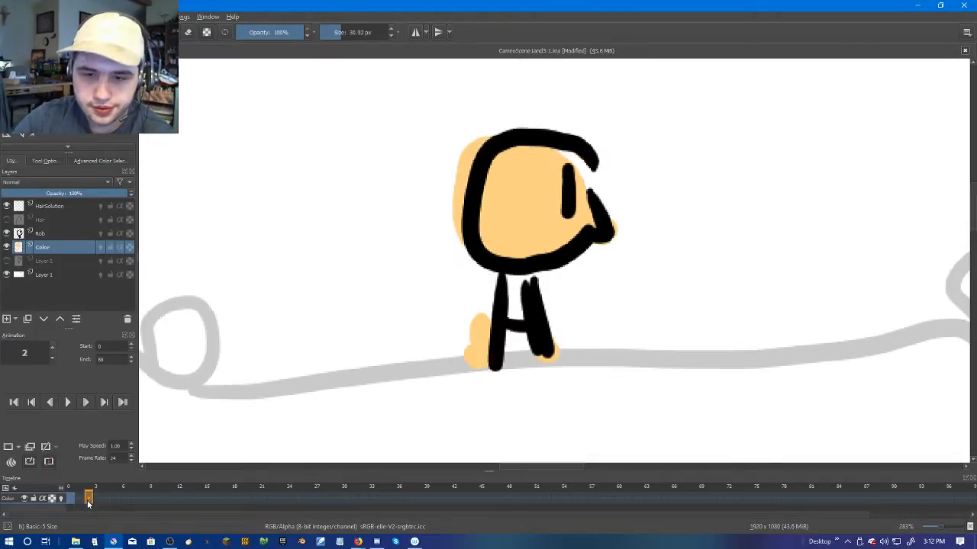
right_click(87, 499)
scroll(510, 294, "up", 4)
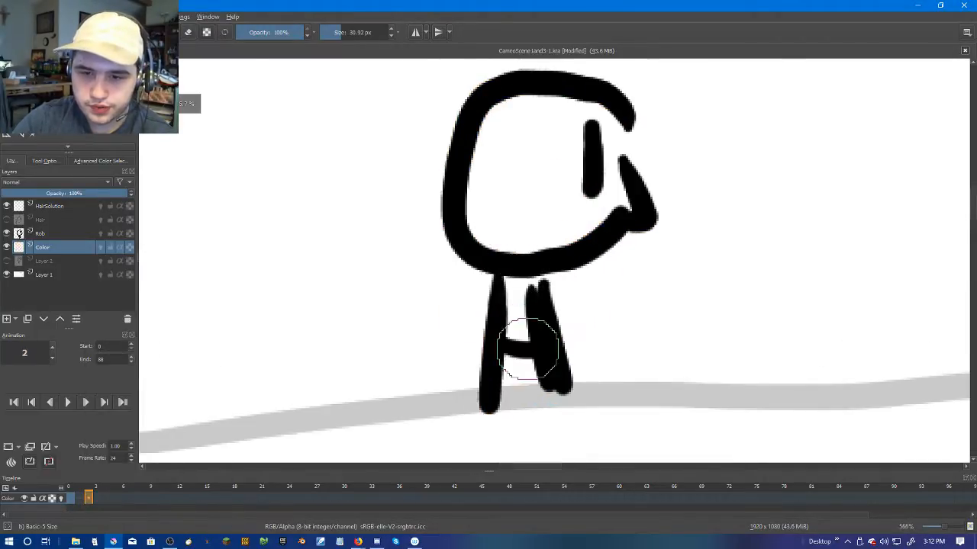
left_click_drag(511, 371, 493, 366)
Step: Fill the character's head with skin tone on frame 2
left_click_drag(534, 152, 531, 336)
scroll(535, 328, "down", 1)
mouse_move(565, 199)
left_mouse_down()
mouse_move(532, 343)
mouse_move(427, 286)
mouse_move(429, 192)
left_mouse_up()
left_click_drag(429, 223, 399, 350)
mouse_move(398, 350)
left_mouse_down()
mouse_move(419, 232)
mouse_move(536, 201)
mouse_move(571, 213)
mouse_move(601, 282)
mouse_move(600, 370)
mouse_move(616, 379)
mouse_move(514, 393)
mouse_move(469, 318)
mouse_move(545, 374)
left_mouse_up()
scroll(545, 374, "down", 2)
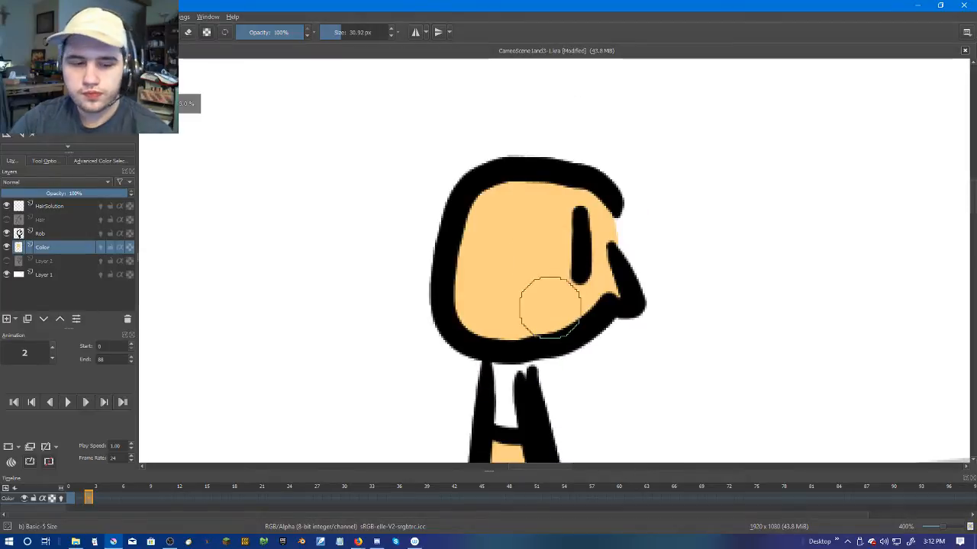
Step: Create a duplicate Color frame at frame 4 and extend the skin tone to the front of the face and nose
key("Right")
key("Right")
right_click(108, 498)
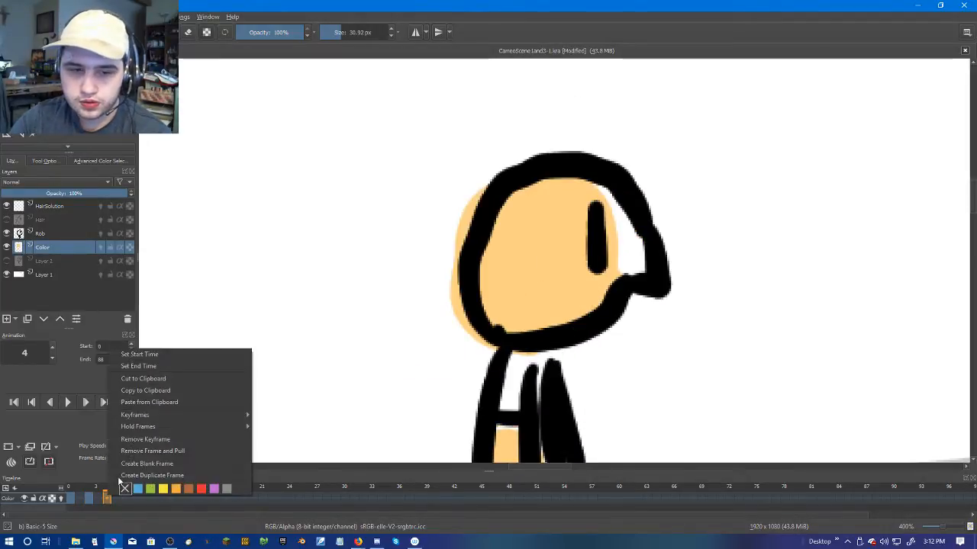
left_click(125, 474)
scroll(630, 265, "up", 1)
mouse_move(571, 169)
left_mouse_down()
mouse_move(585, 182)
mouse_move(608, 265)
left_mouse_up()
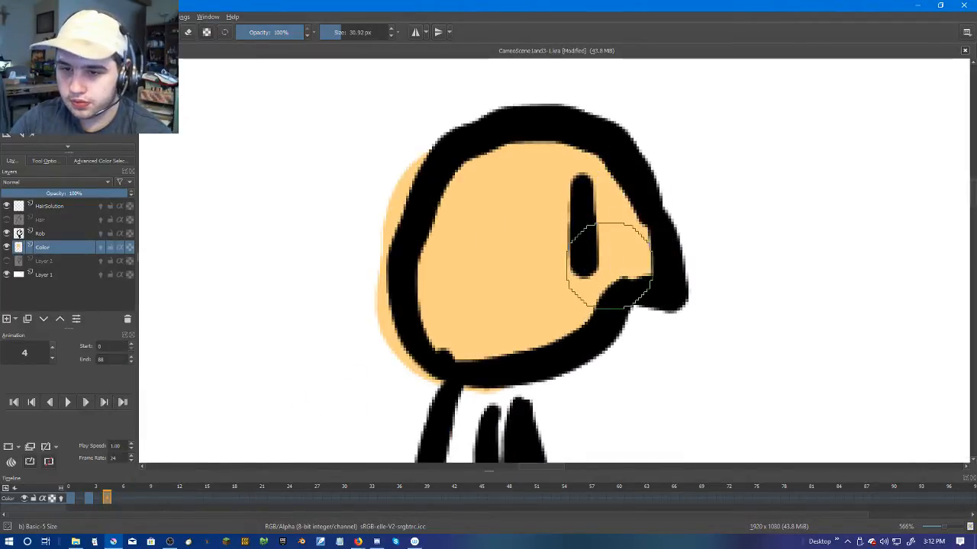
Step: Erase the skin tone spilling outside the back of the head and around the limb on frame 4
left_click_drag(466, 316, 531, 99)
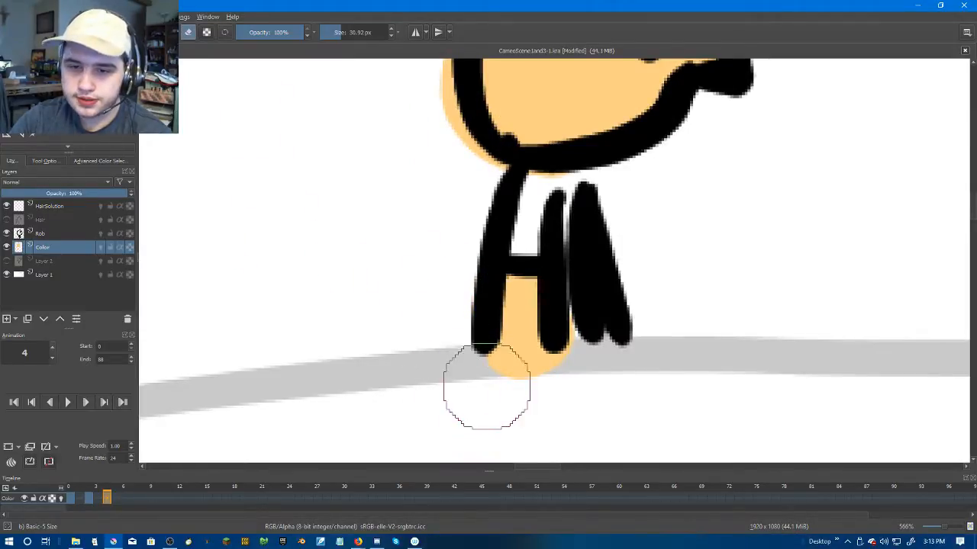
scroll(457, 398, "up", 3)
mouse_move(534, 396)
left_mouse_down()
mouse_move(451, 322)
mouse_move(437, 229)
mouse_move(463, 118)
left_mouse_up()
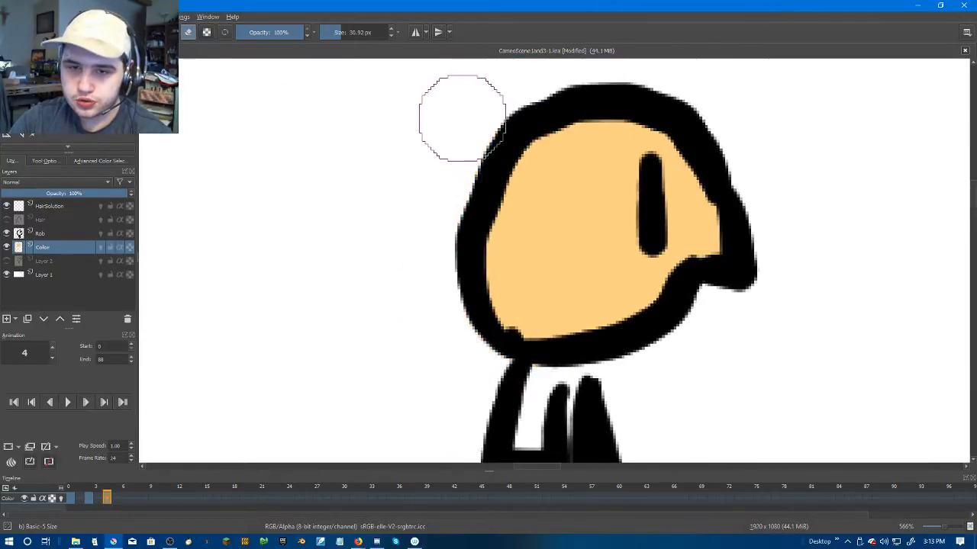
scroll(496, 144, "down", 3)
left_click_drag(572, 243, 561, 229)
scroll(561, 229, "up", 4)
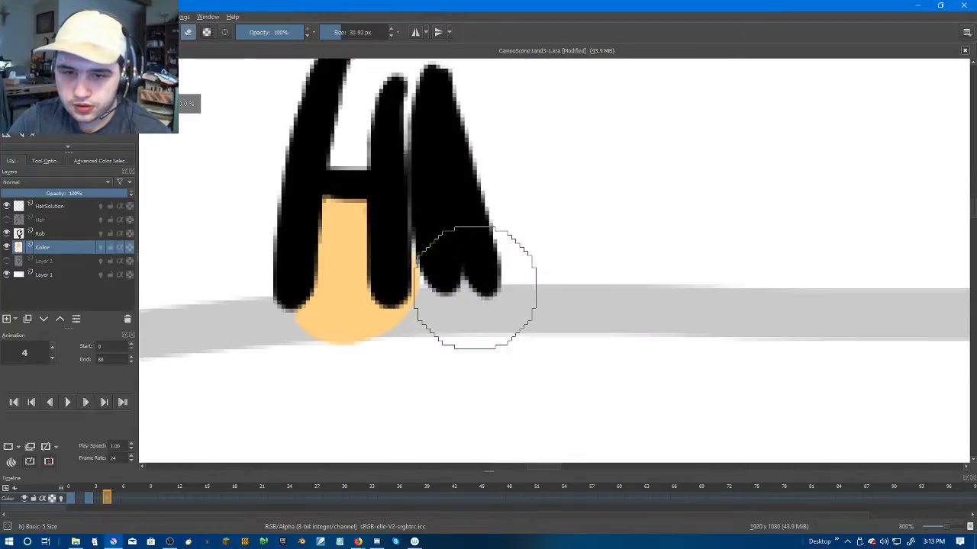
Step: Create a duplicate Color frame at frame 6 and paint skin tone into the unfilled parts of the head and lower limb
scroll(464, 247, "down", 4)
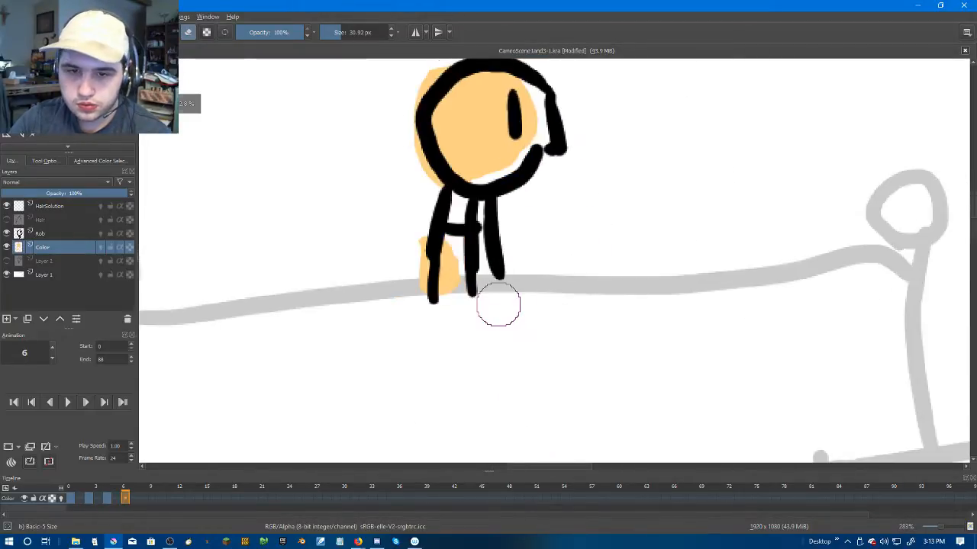
right_click(127, 501)
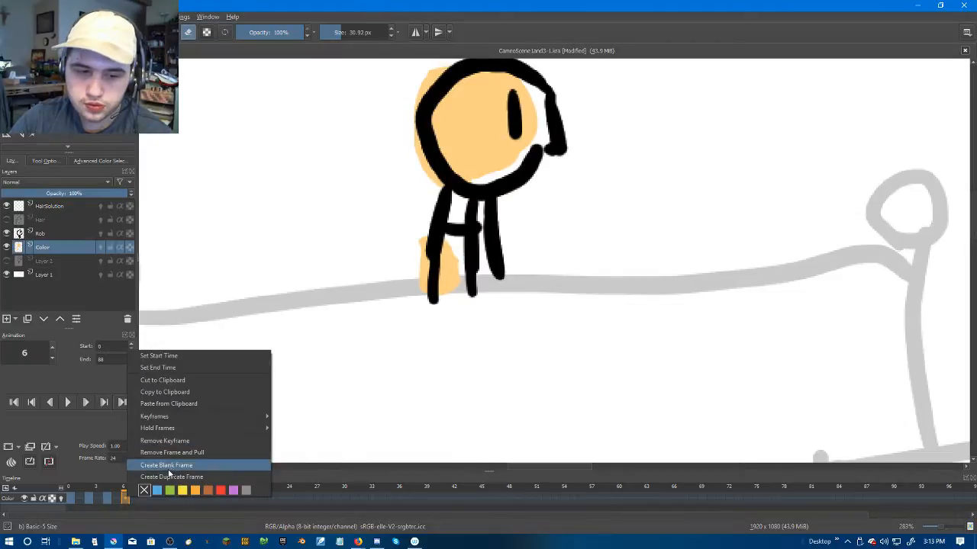
left_click(169, 478)
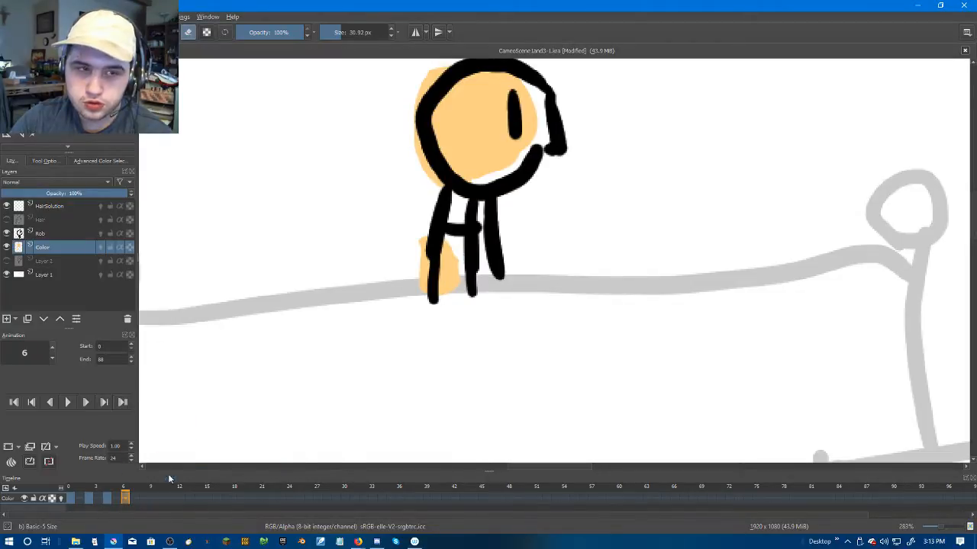
left_click(190, 34)
scroll(531, 146, "up", 2)
left_click_drag(527, 143, 526, 205)
mouse_move(410, 242)
left_mouse_down()
mouse_move(509, 207)
mouse_move(528, 156)
mouse_move(536, 178)
mouse_move(528, 123)
mouse_move(487, 99)
left_mouse_up()
left_click_drag(399, 141, 450, 196)
left_click_drag(422, 403, 461, 251)
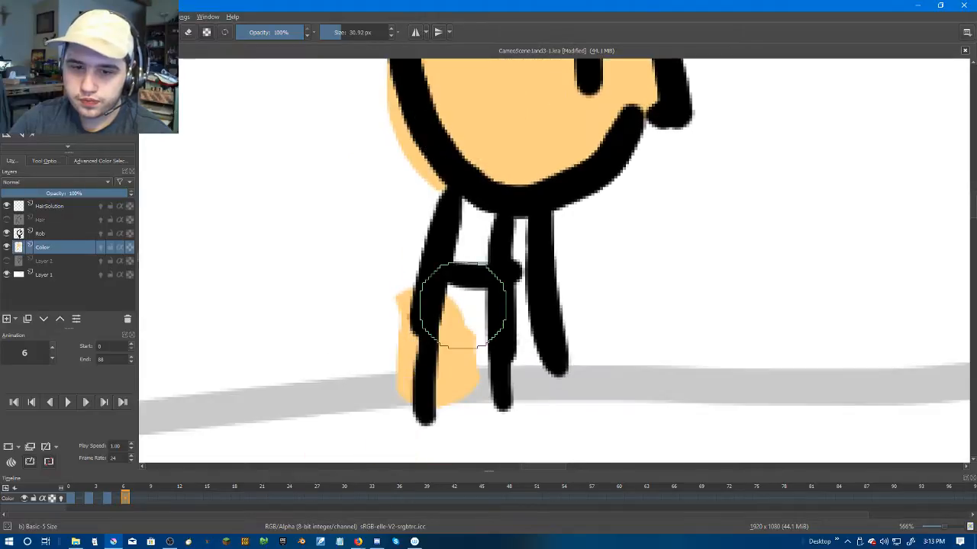
left_click_drag(458, 311, 460, 406)
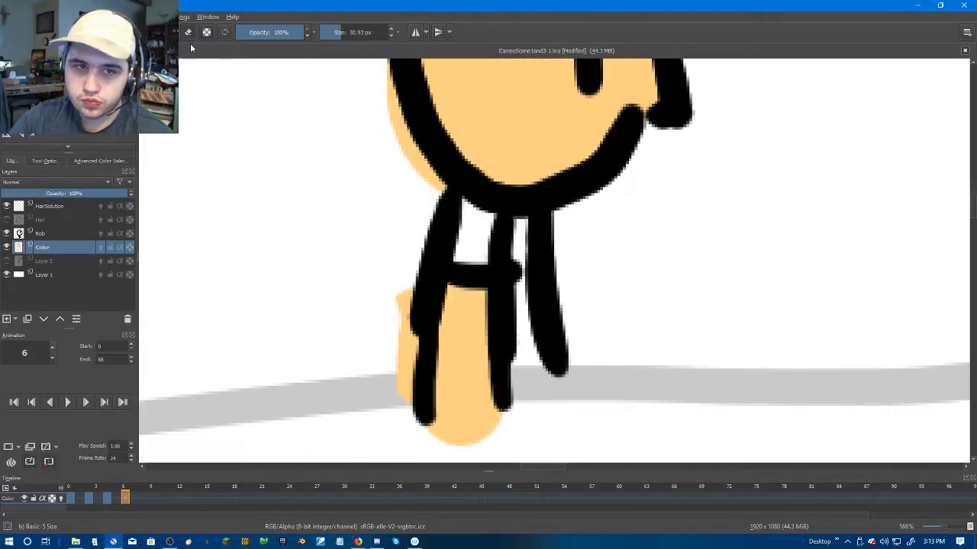
Step: Erase the skin tone spilling outside the limb and the back of the head on frame 6
left_click_drag(379, 287, 372, 378)
key("ctrl+z")
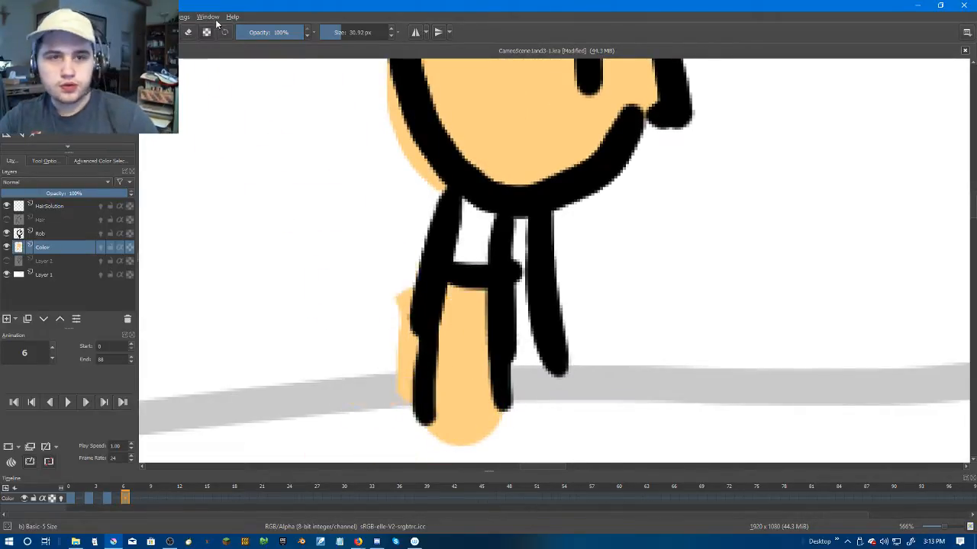
left_click_drag(374, 292, 381, 380)
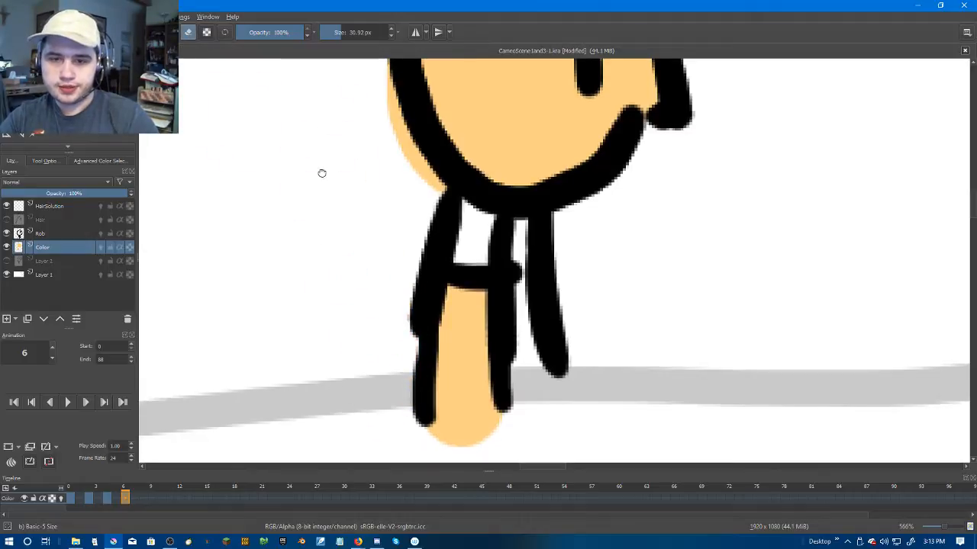
left_click_drag(322, 123, 364, 305)
left_click_drag(454, 375, 451, 386)
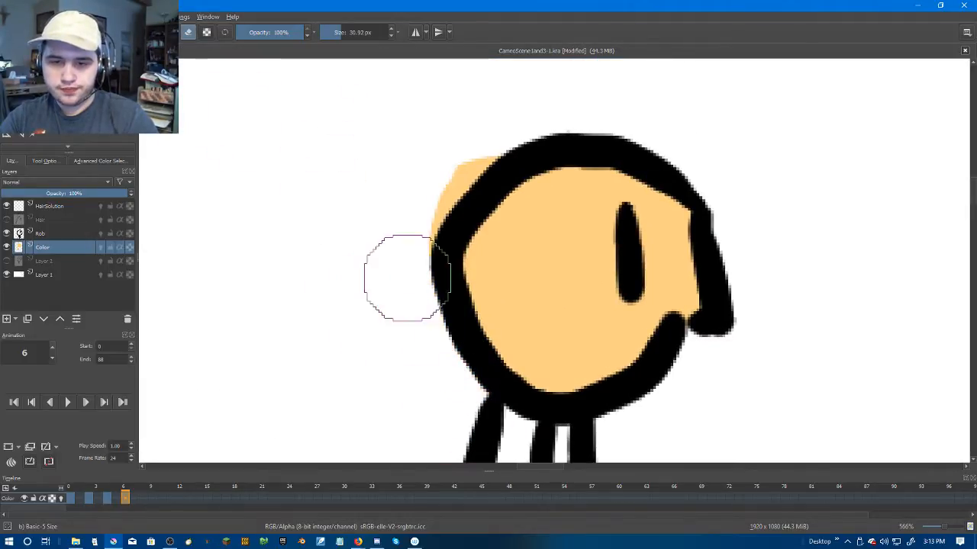
mouse_move(410, 305)
left_mouse_down()
mouse_move(419, 210)
mouse_move(488, 150)
left_mouse_up()
scroll(752, 290, "down", 2)
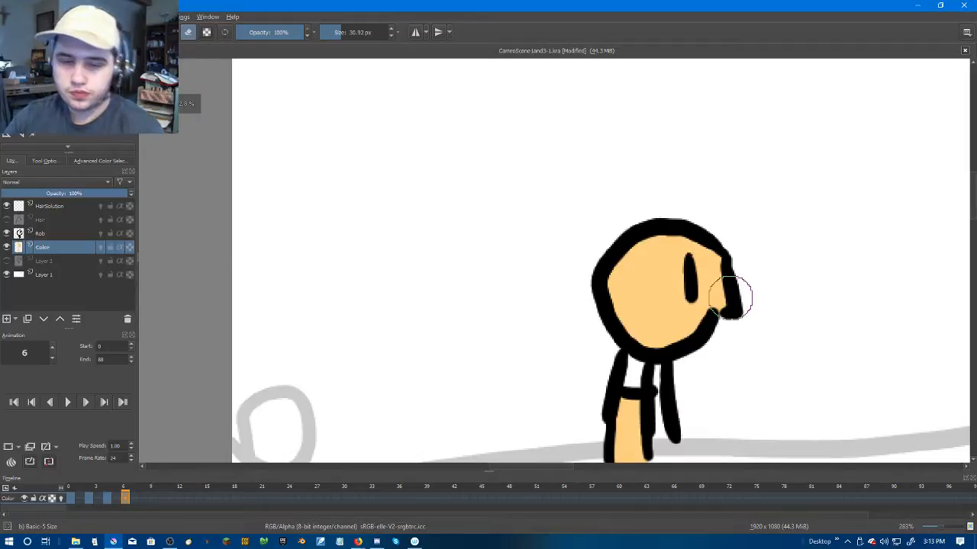
Step: Create a duplicate Color frame at frame 8
scroll(730, 301, "down", 3)
scroll(603, 277, "up", 4)
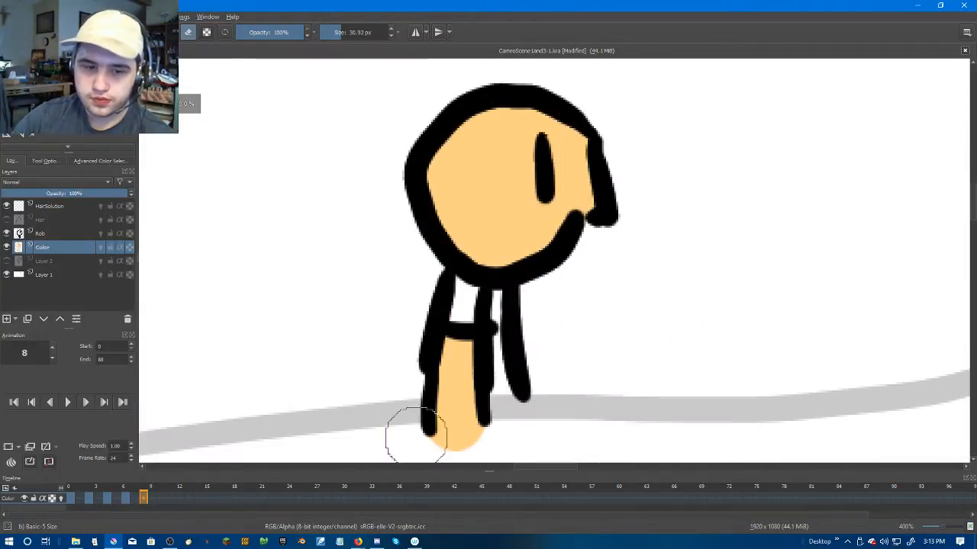
left_click(143, 497)
right_click(145, 498)
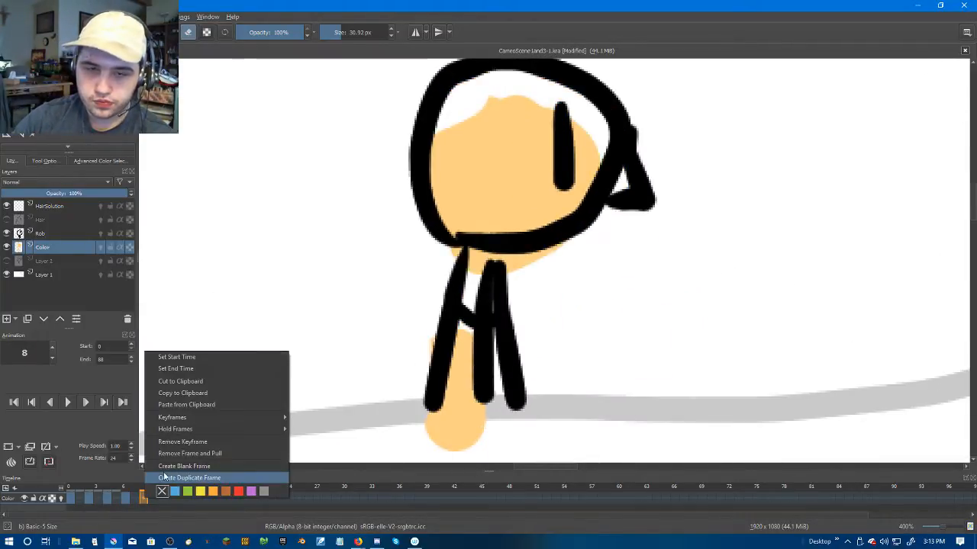
left_click(164, 477)
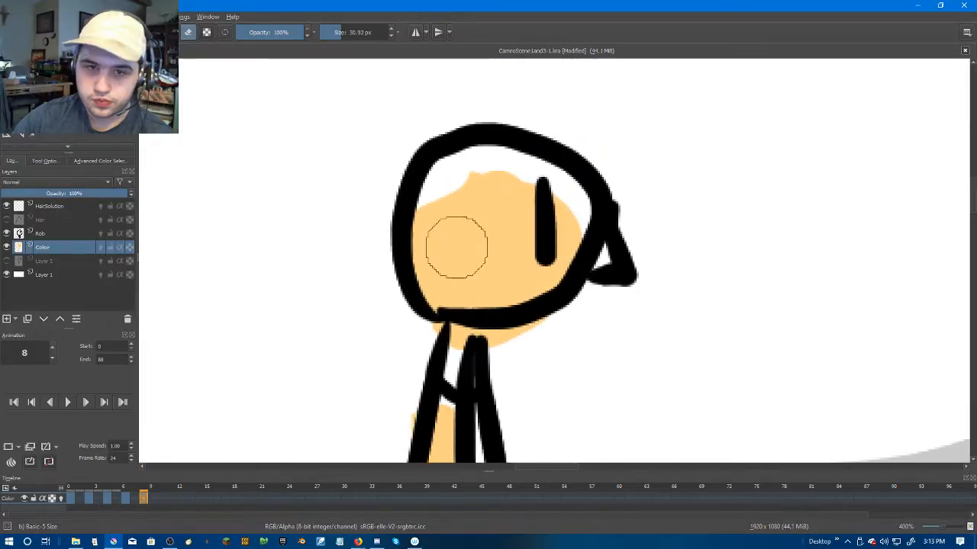
Step: Paint skin tone into the unfilled parts of the head and the lower limb on frame 8
mouse_move(437, 216)
left_mouse_down()
mouse_move(474, 166)
mouse_move(517, 174)
mouse_move(570, 215)
left_mouse_up()
key("ctrl+z")
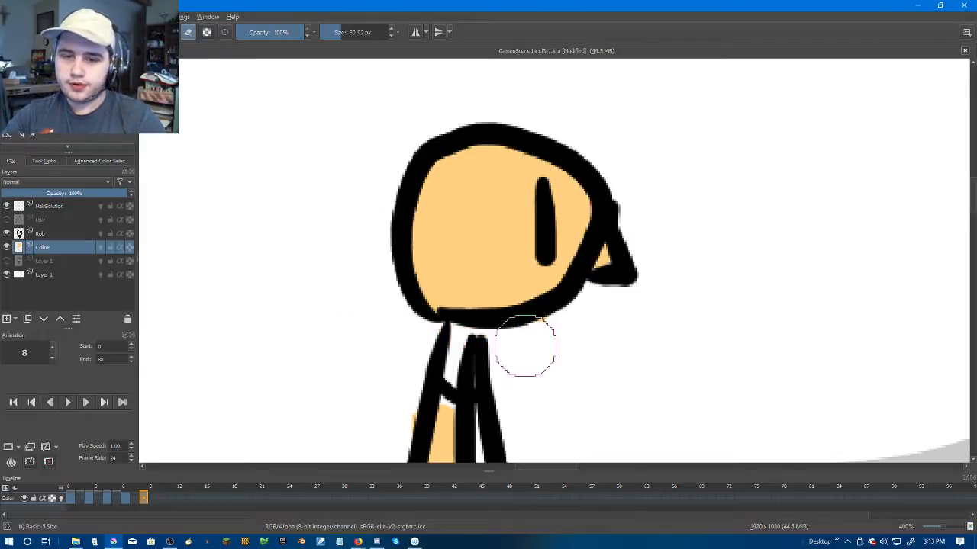
left_click_drag(350, 259, 339, 159)
scroll(414, 386, "up", 1)
mouse_move(414, 289)
left_mouse_down()
mouse_move(427, 297)
mouse_move(425, 340)
left_mouse_up()
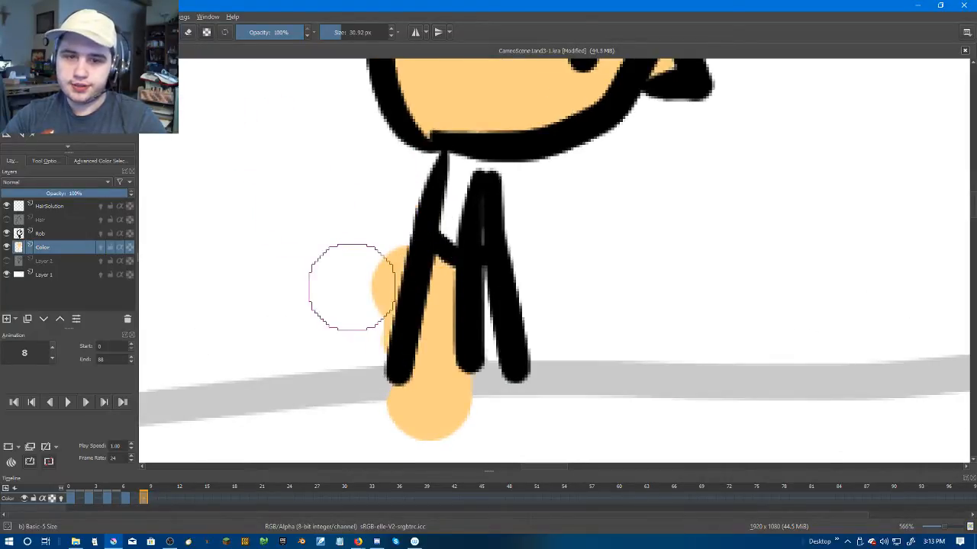
Step: Erase the skin tone spilling outside and below the lower limb on frame 8
left_click_drag(370, 255, 351, 311)
key("ctrl+z")
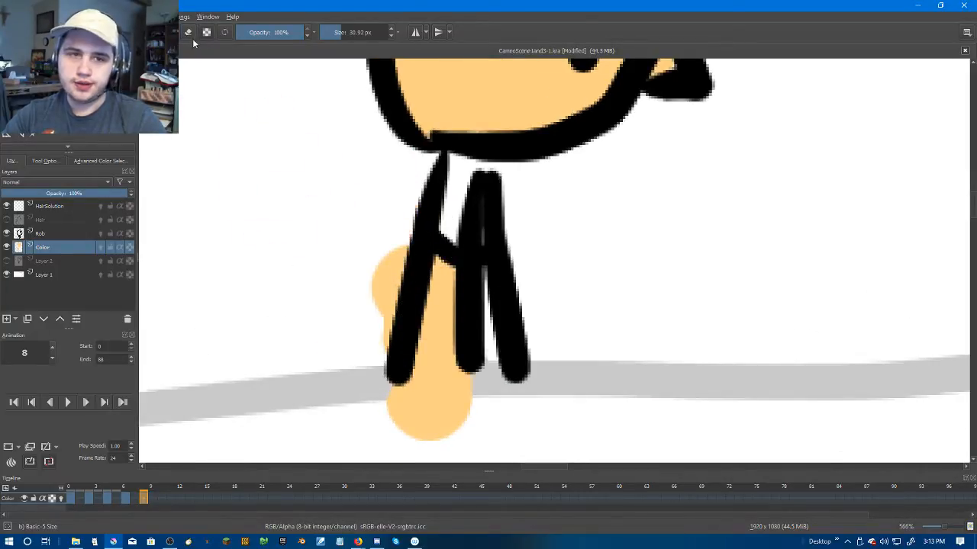
mouse_move(345, 208)
left_mouse_down()
mouse_move(367, 232)
mouse_move(369, 262)
mouse_move(350, 324)
mouse_move(351, 379)
left_mouse_up()
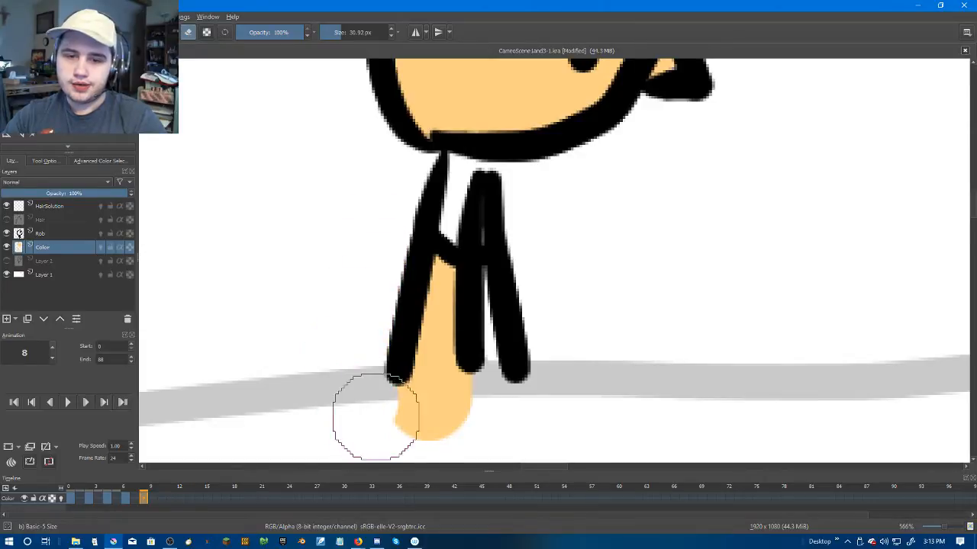
left_click_drag(410, 439, 445, 451)
Step: Create a duplicate Color frame at frame 10
scroll(529, 420, "down", 2)
left_click_drag(547, 314, 536, 245)
scroll(539, 274, "down", 1)
key("period")
key("period")
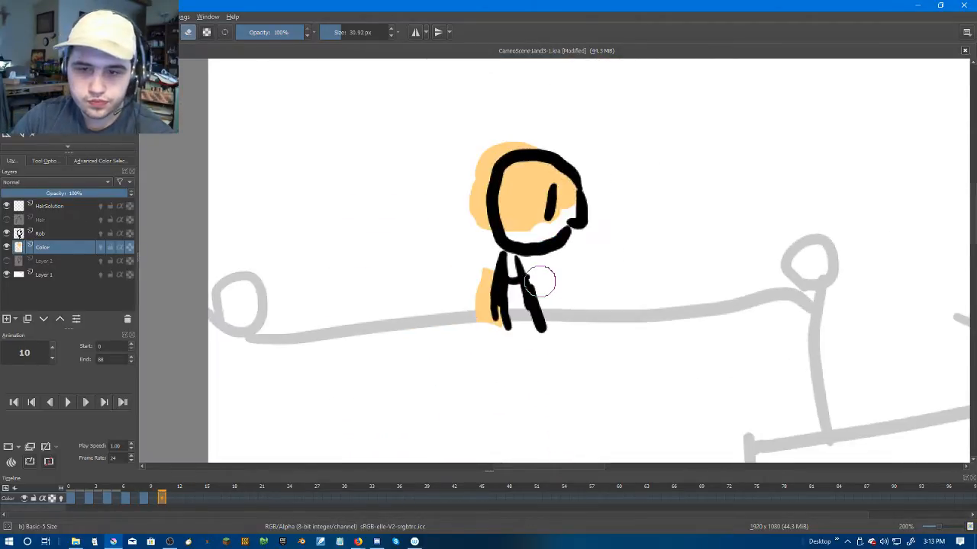
right_click(162, 500)
left_click(178, 467)
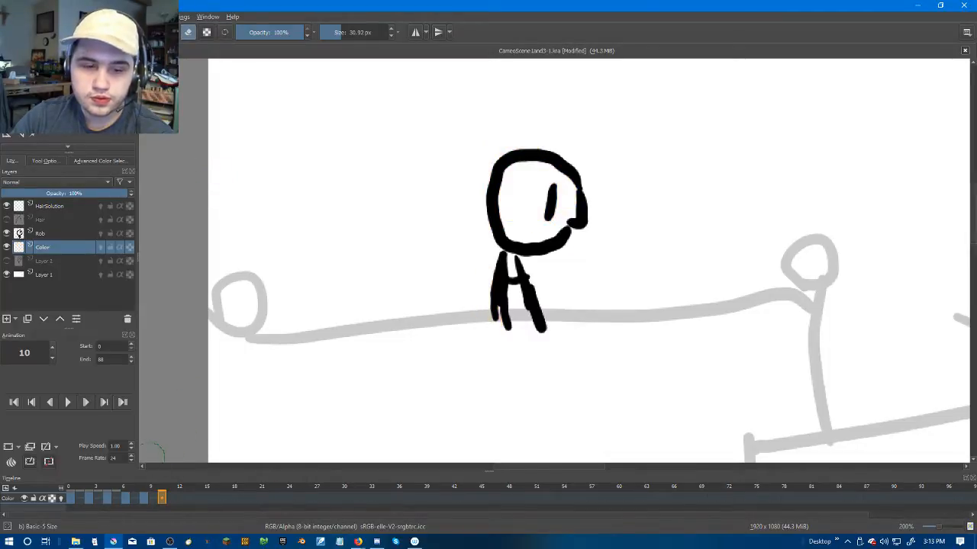
right_click(161, 499)
left_click(181, 467)
right_click(162, 507)
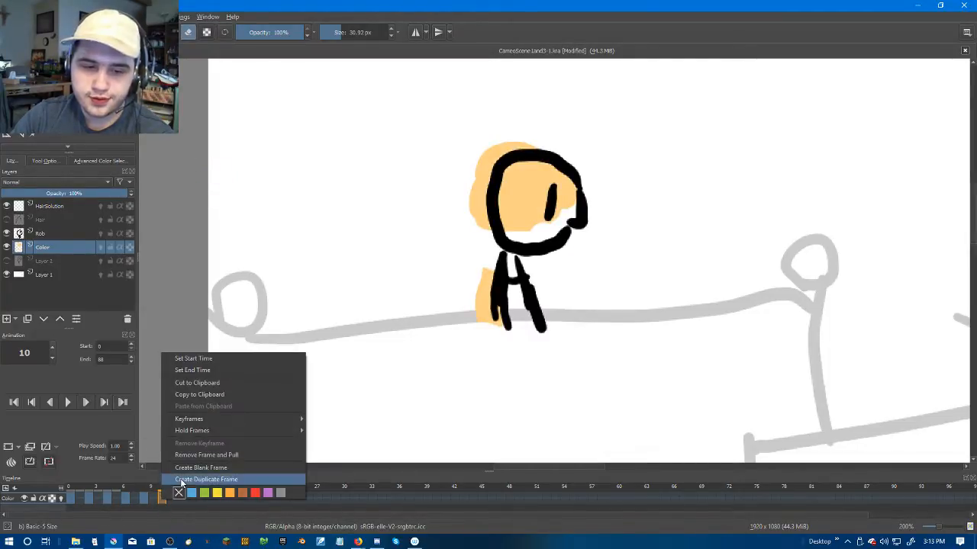
Step: Paint skin tone into the unfilled parts of the head on frame 10
scroll(434, 278, "up", 1)
scroll(483, 215, "up", 1)
left_click_drag(483, 214, 371, 242)
scroll(373, 235, "up", 1)
mouse_move(501, 250)
left_mouse_down()
mouse_move(443, 366)
mouse_move(549, 329)
mouse_move(570, 276)
left_mouse_up()
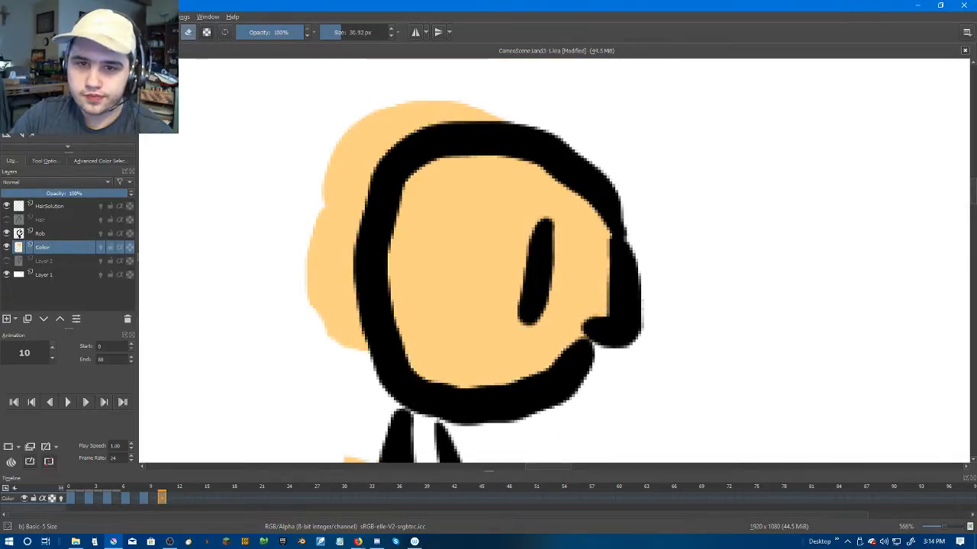
Step: Erase the skin tone spilling behind the head and limb on frame 10, and fill the area between the legs with skin tone
mouse_move(532, 107)
left_mouse_down()
mouse_move(375, 135)
mouse_move(338, 305)
mouse_move(344, 403)
left_mouse_up()
mouse_move(344, 404)
left_mouse_down()
mouse_move(387, 286)
mouse_move(389, 152)
left_mouse_up()
left_click_drag(375, 244, 414, 381)
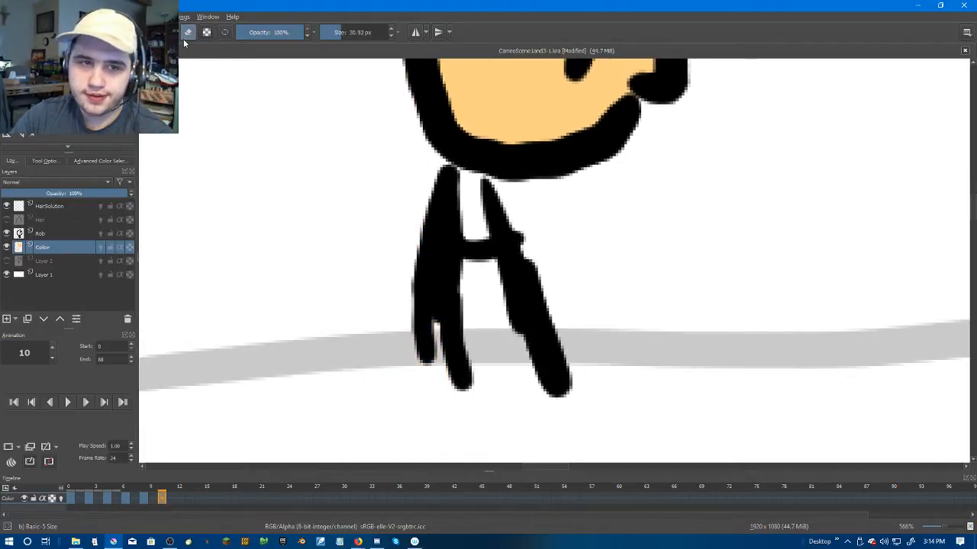
left_click_drag(481, 281, 504, 361)
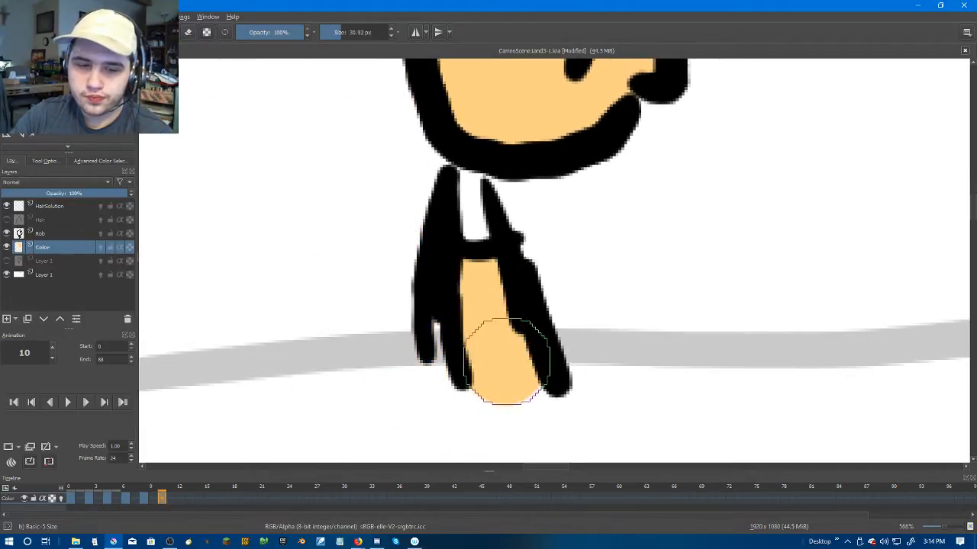
Step: Create a duplicate Color frame at frame 12
scroll(504, 361, "down", 2)
key("Right")
key("Right")
right_click(183, 496)
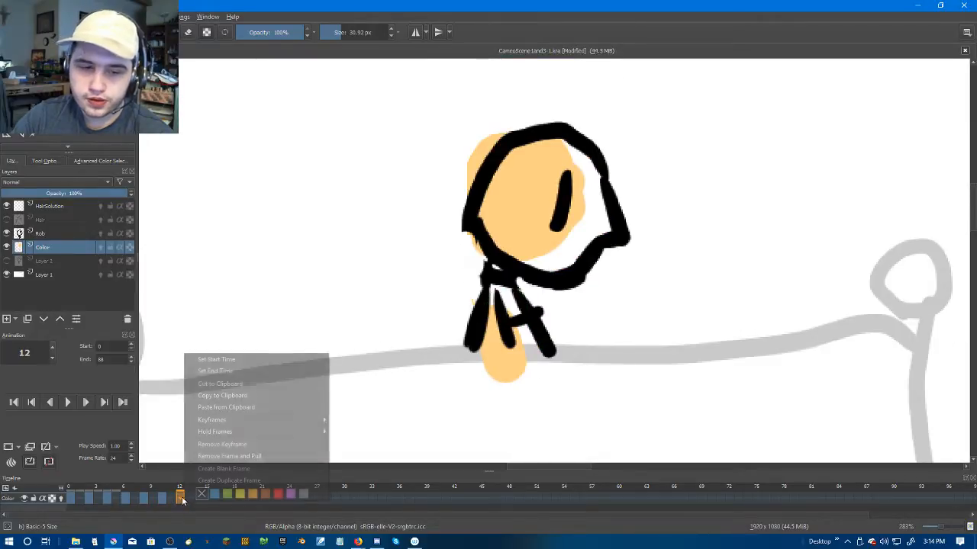
left_click(205, 481)
Step: Paint skin tone into the unfilled parts of the head and the small neck gap on frame 12
scroll(493, 257, "up", 2)
mouse_move(492, 257)
left_mouse_down()
mouse_move(336, 286)
mouse_move(517, 266)
mouse_move(557, 249)
left_mouse_up()
scroll(352, 274, "up", 1)
left_click_drag(535, 277, 460, 352)
mouse_move(492, 312)
left_mouse_down()
mouse_move(518, 240)
mouse_move(537, 274)
left_mouse_up()
mouse_move(526, 231)
left_mouse_down()
mouse_move(556, 301)
mouse_move(488, 152)
left_mouse_up()
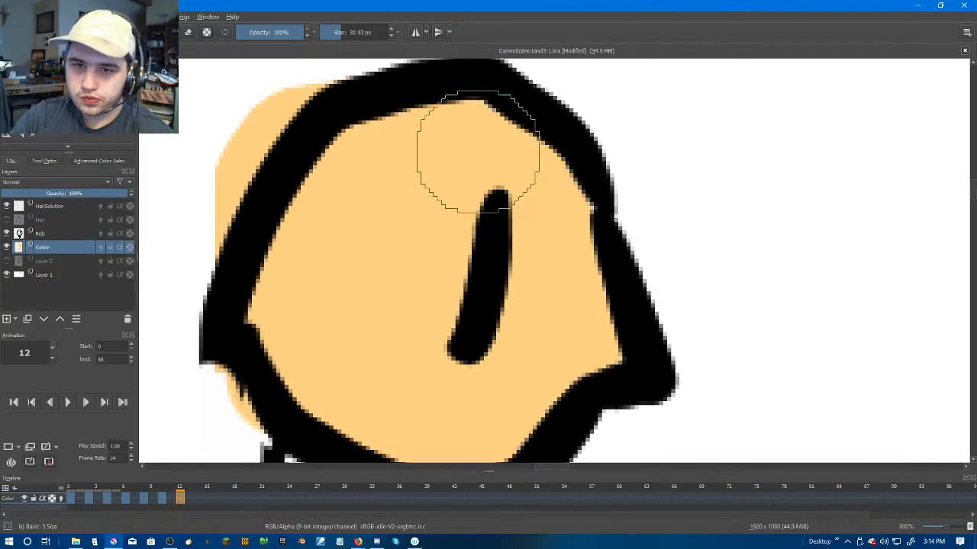
scroll(518, 207, "down", 3)
scroll(323, 298, "up", 3)
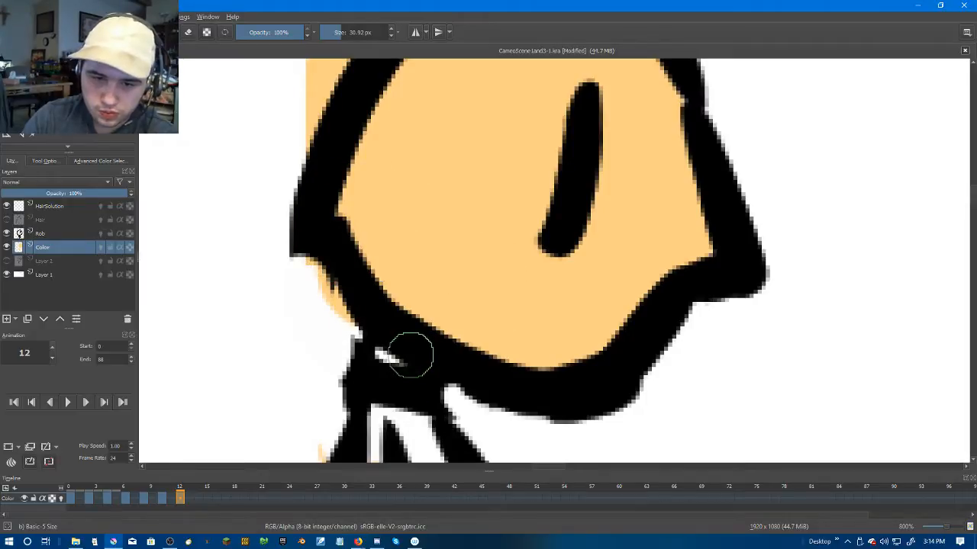
scroll(447, 272, "down", 1)
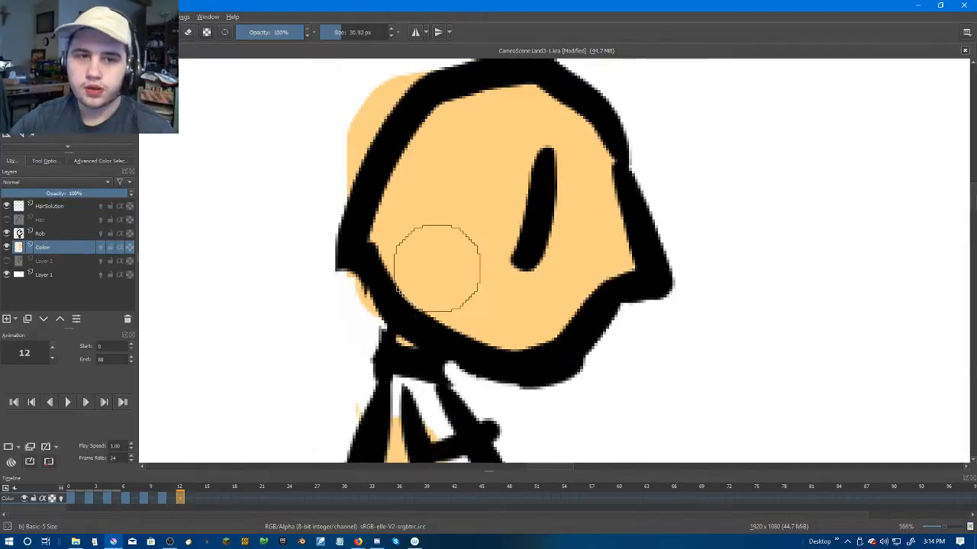
Step: Erase the skin tone spilling outside the back of the head and around the lower limb on frame 12
key("e")
scroll(351, 131, "up", 1)
mouse_move(397, 120)
left_mouse_down()
mouse_move(367, 154)
mouse_move(321, 264)
left_mouse_up()
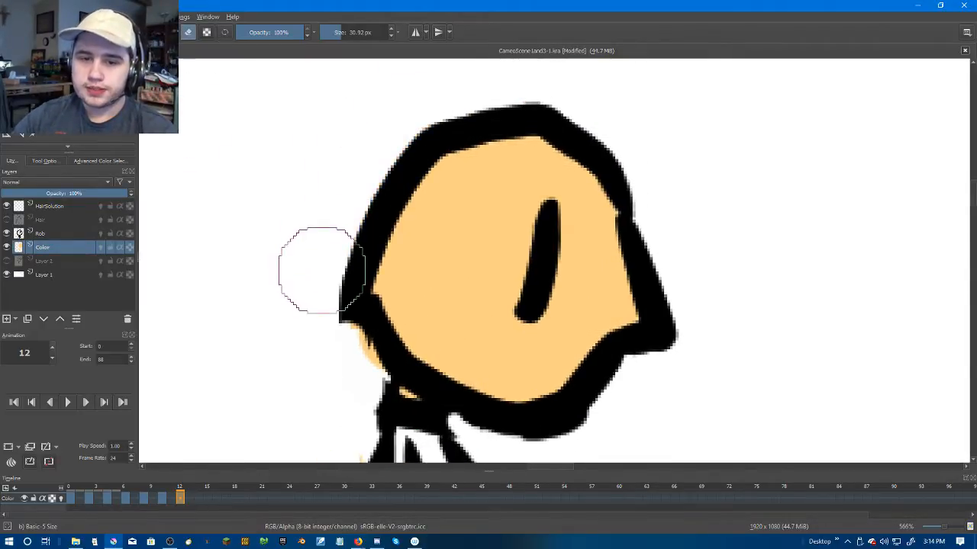
left_click_drag(337, 331, 374, 203)
scroll(382, 249, "down", 2)
mouse_move(414, 294)
left_mouse_down()
mouse_move(437, 338)
mouse_move(429, 367)
mouse_move(469, 321)
mouse_move(508, 351)
left_mouse_up()
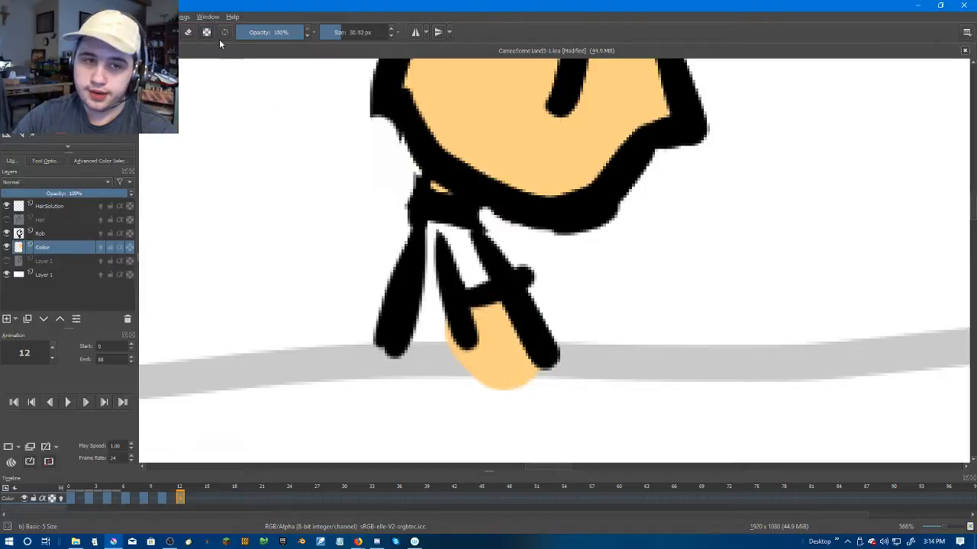
scroll(542, 289, "down", 4)
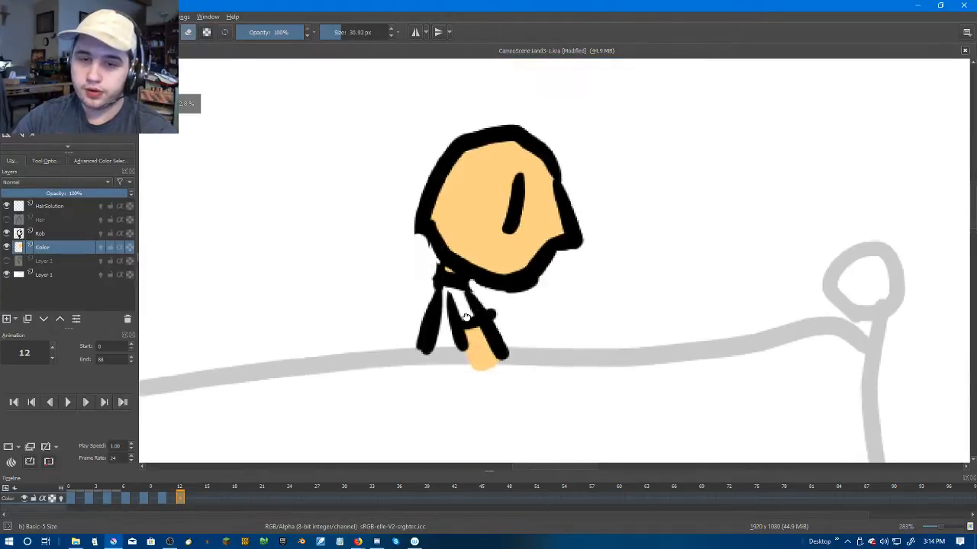
Step: Create a duplicate Color frame at frame 14
scroll(534, 306, "down", 2)
key("Right")
key("Right")
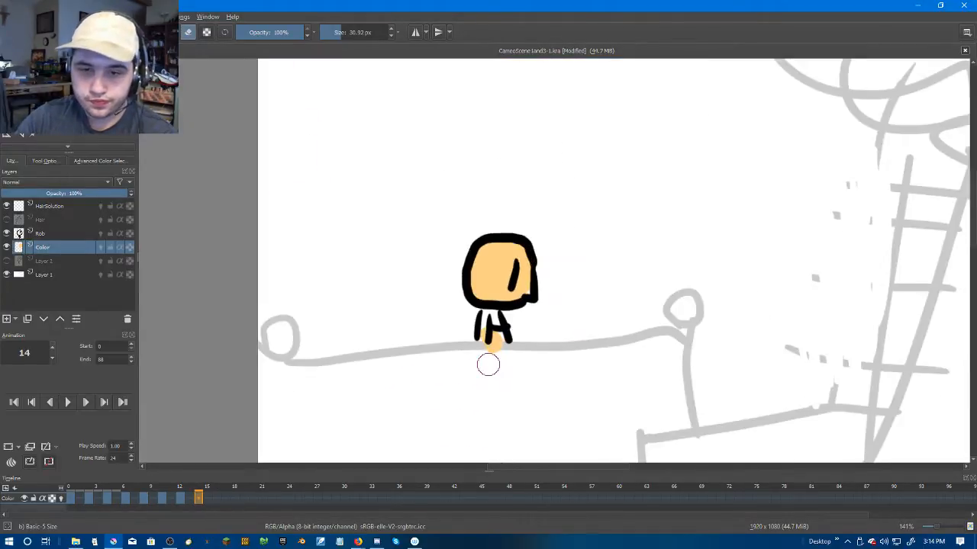
right_click(201, 503)
left_click(229, 467)
scroll(425, 344, "up", 3)
right_click(198, 504)
left_click(213, 473)
right_click(198, 503)
left_click(212, 473)
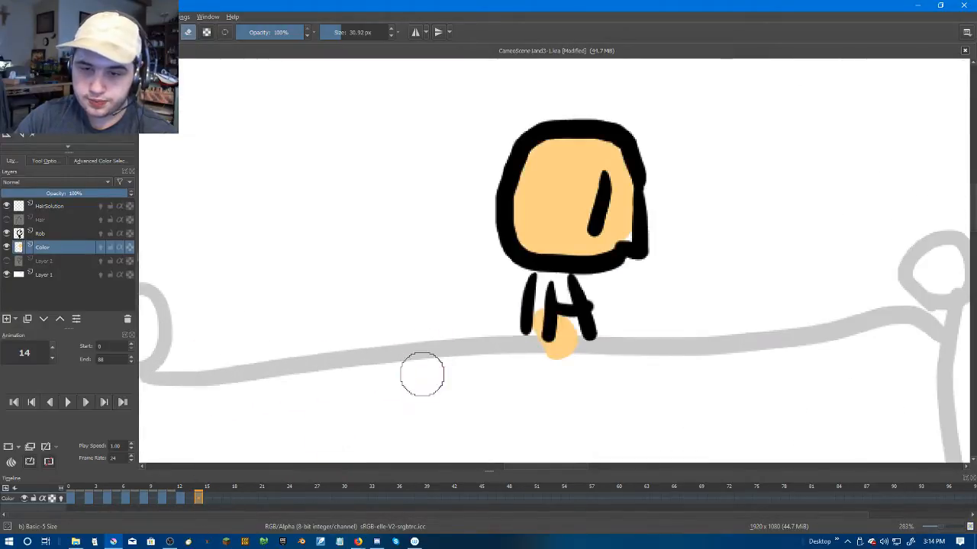
Step: Erase the skin tone spilling behind the limb on frame 14, and fill the gaps between the legs and at the nose
scroll(397, 299, "up", 3)
left_click_drag(458, 240, 477, 366)
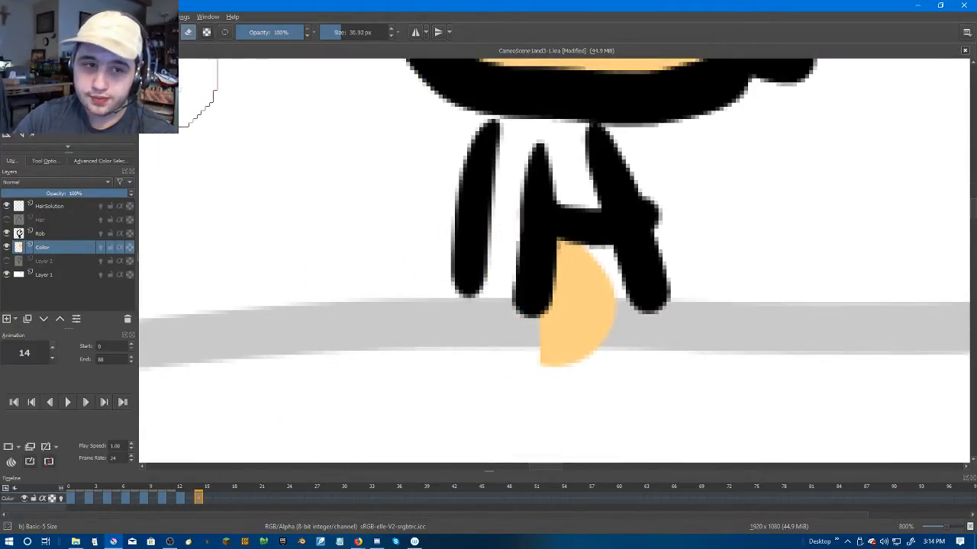
left_click_drag(617, 287, 597, 312)
scroll(597, 312, "up", 5)
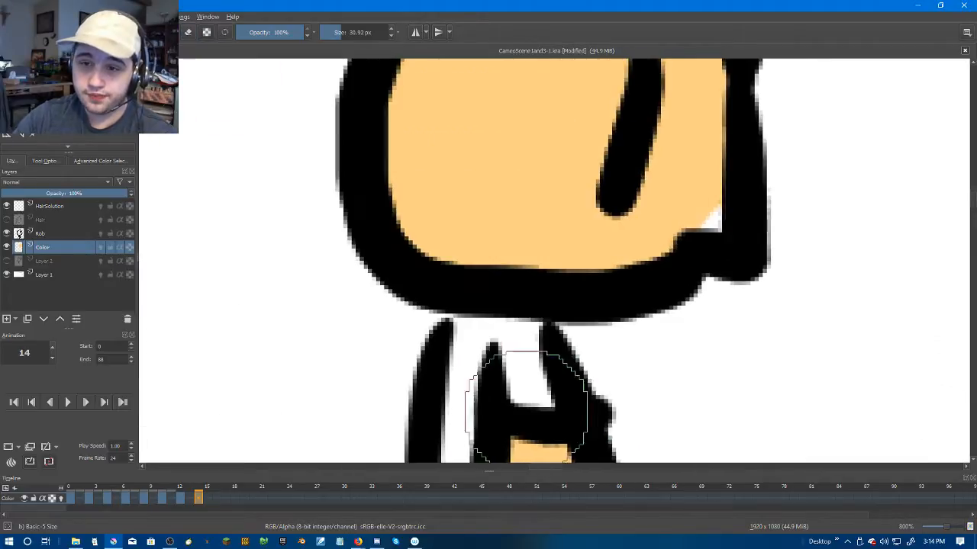
left_click_drag(593, 353, 602, 337)
scroll(565, 153, "down", 6)
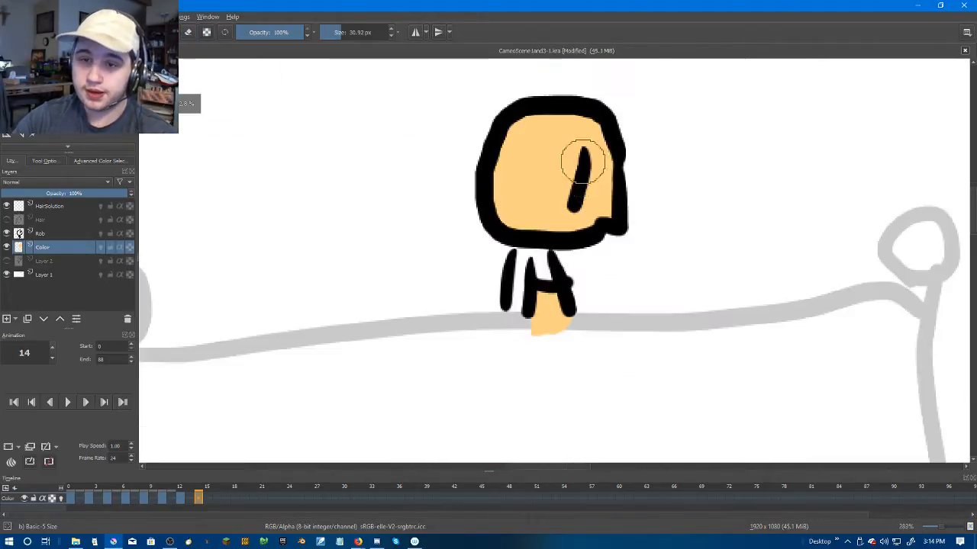
Step: Create a duplicate Color frame at frame 16 and paint skin tone into the unfilled parts of the character
key("Right")
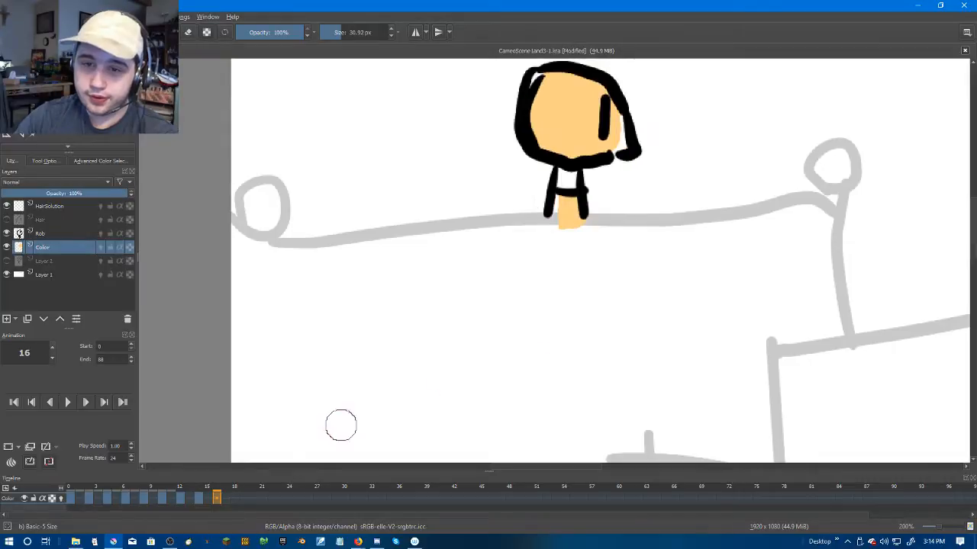
right_click(218, 500)
key("Escape")
scroll(555, 167, "up", 3)
mouse_move(547, 291)
left_mouse_down()
mouse_move(547, 330)
mouse_move(629, 263)
mouse_move(631, 232)
mouse_move(610, 178)
mouse_move(557, 145)
mouse_move(511, 142)
mouse_move(487, 151)
mouse_move(483, 206)
mouse_move(521, 255)
mouse_move(558, 273)
mouse_move(518, 265)
mouse_move(501, 222)
mouse_move(584, 242)
mouse_move(526, 201)
left_mouse_up()
scroll(574, 220, "up", 3)
scroll(526, 202, "down", 2)
Step: Create a duplicate Color frame at frame 18
key("Right")
key("Right")
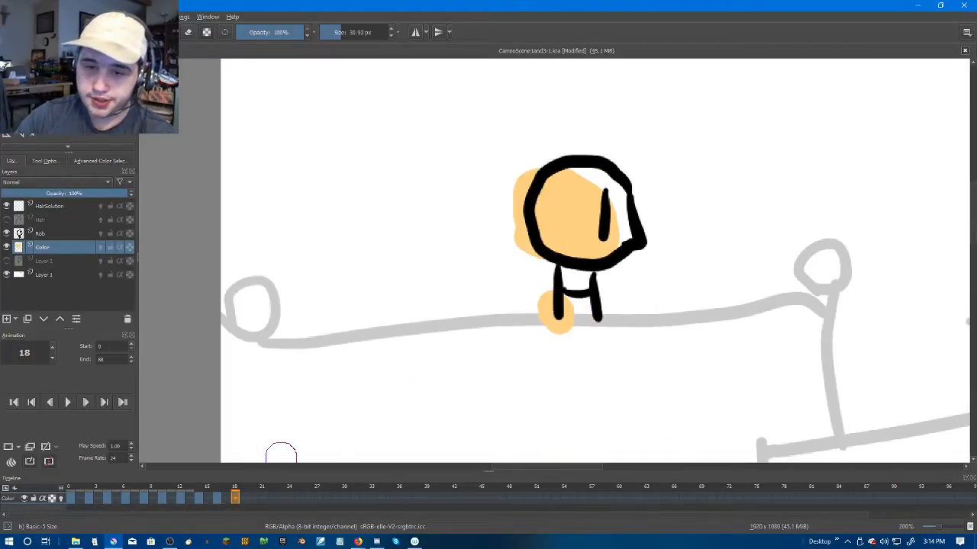
left_click(239, 500)
right_click(238, 500)
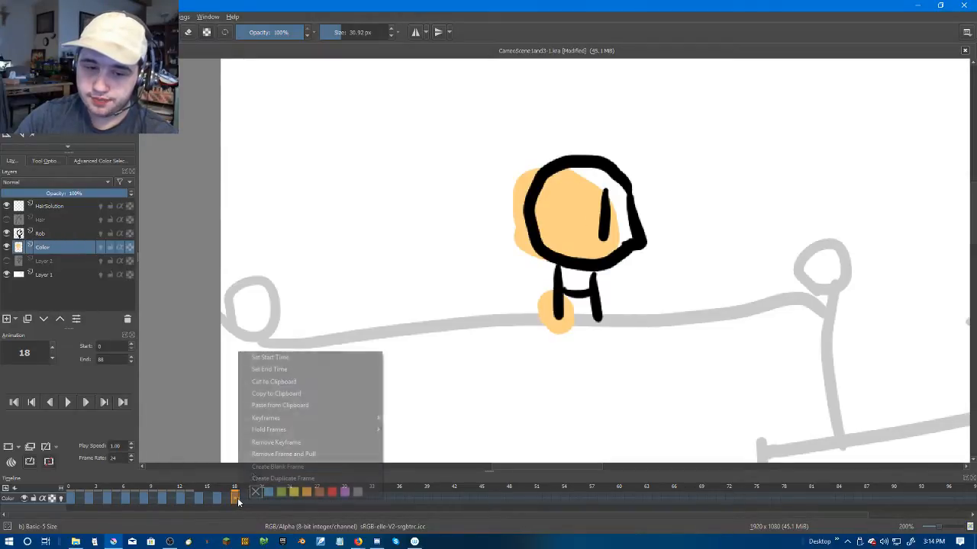
left_click(254, 479)
Step: Paint skin tone between the legs on frame 18 and erase the spill outside the back leg
scroll(563, 339, "up", 5)
mouse_move(567, 251)
left_mouse_down()
mouse_move(619, 257)
mouse_move(633, 294)
left_mouse_up()
left_click_drag(463, 197, 450, 332)
key("ctrl+z")
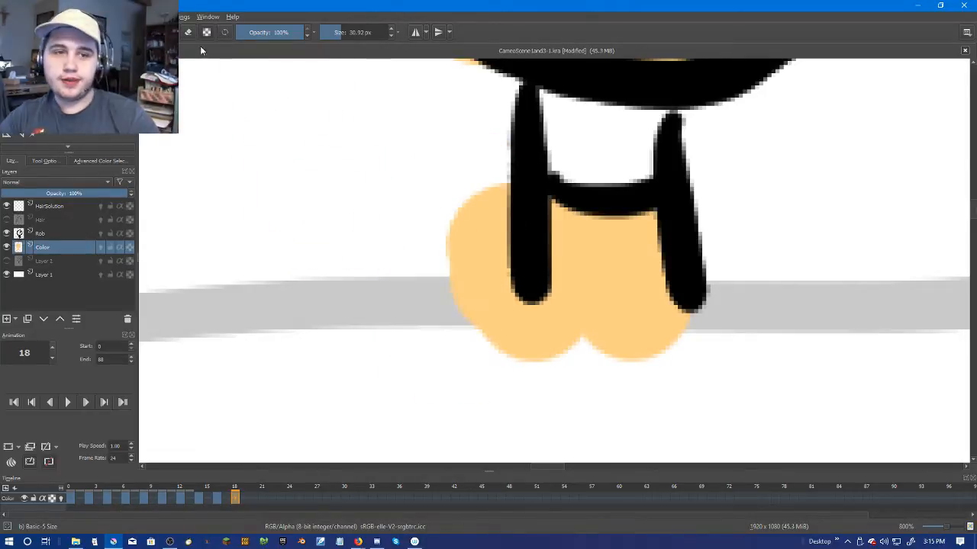
left_click_drag(476, 191, 458, 381)
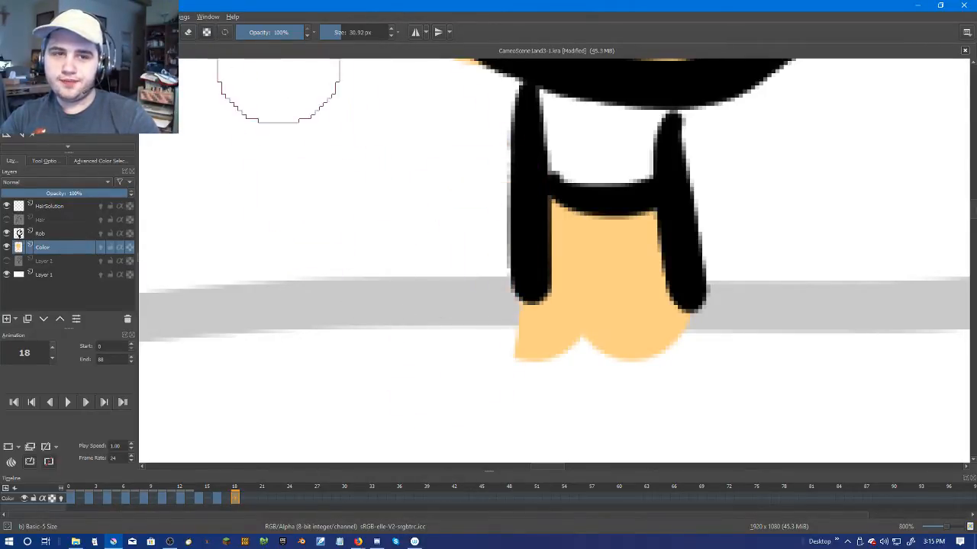
Step: Paint skin tone into the unfilled front and top of the head on frame 18
left_click_drag(655, 70, 616, 312)
mouse_move(626, 207)
left_mouse_down()
mouse_move(509, 280)
mouse_move(634, 241)
mouse_move(628, 214)
left_mouse_up()
mouse_move(635, 280)
left_mouse_down()
mouse_move(628, 311)
mouse_move(648, 393)
left_mouse_up()
left_click_drag(593, 185, 458, 164)
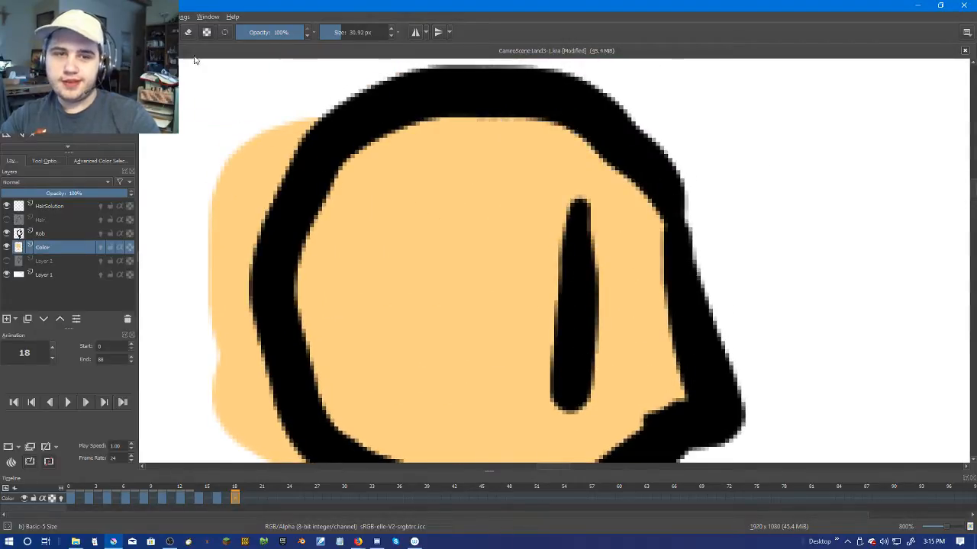
Step: Erase the skin tone spilling outside the back of the head on frame 18 and touch up the fill along the chin
left_click_drag(284, 118, 244, 318)
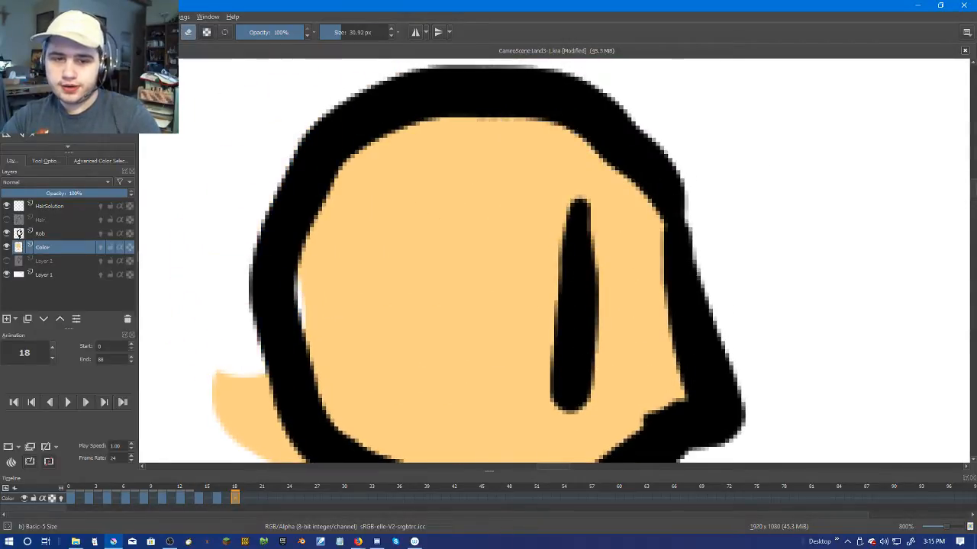
key("ctrl+z")
mouse_move(266, 124)
left_mouse_down()
mouse_move(216, 281)
mouse_move(228, 153)
mouse_move(316, 338)
left_mouse_up()
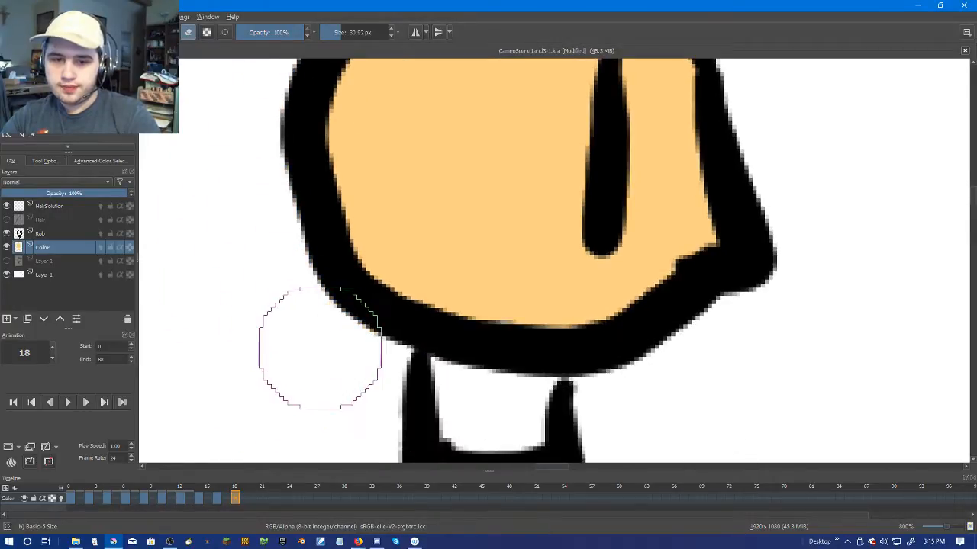
scroll(338, 349, "down", 2)
scroll(338, 349, "up", 2)
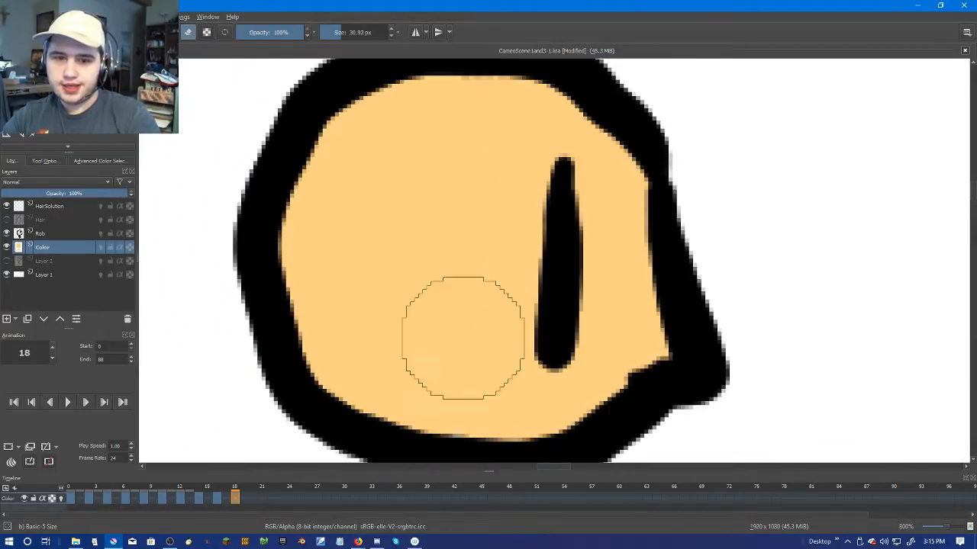
left_click_drag(479, 398, 425, 383)
key("ctrl+z")
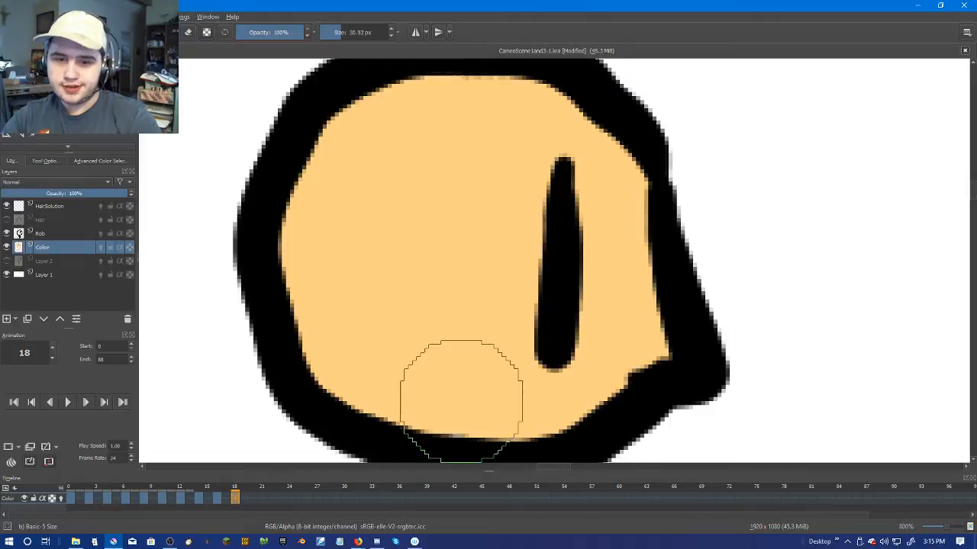
Step: Create a duplicate Color frame at frame 20
scroll(441, 390, "down", 5)
key("Right")
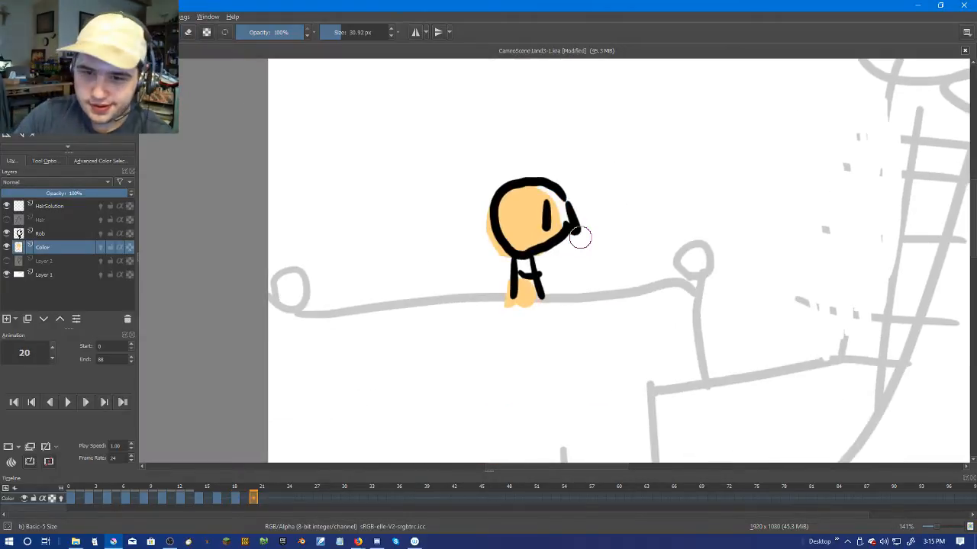
key("Left")
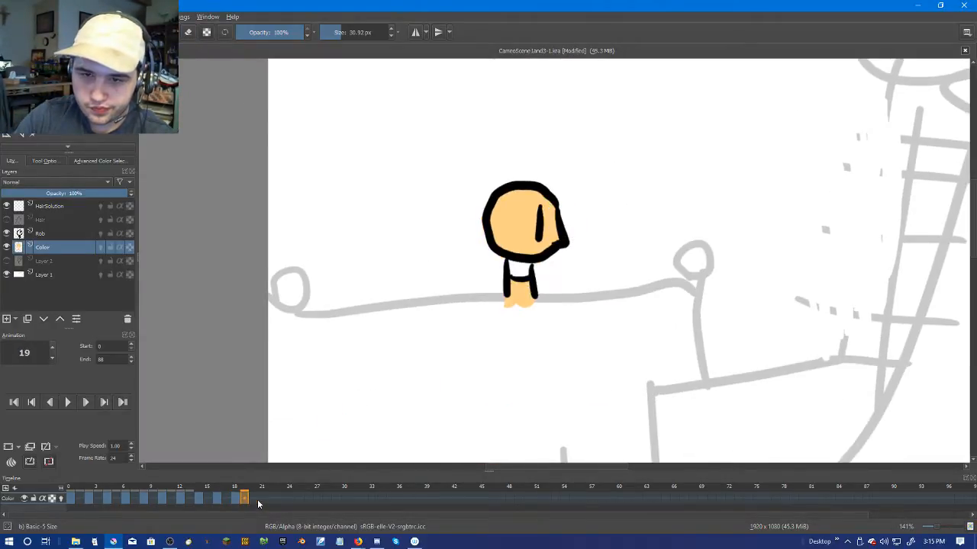
right_click(255, 499)
left_click(271, 478)
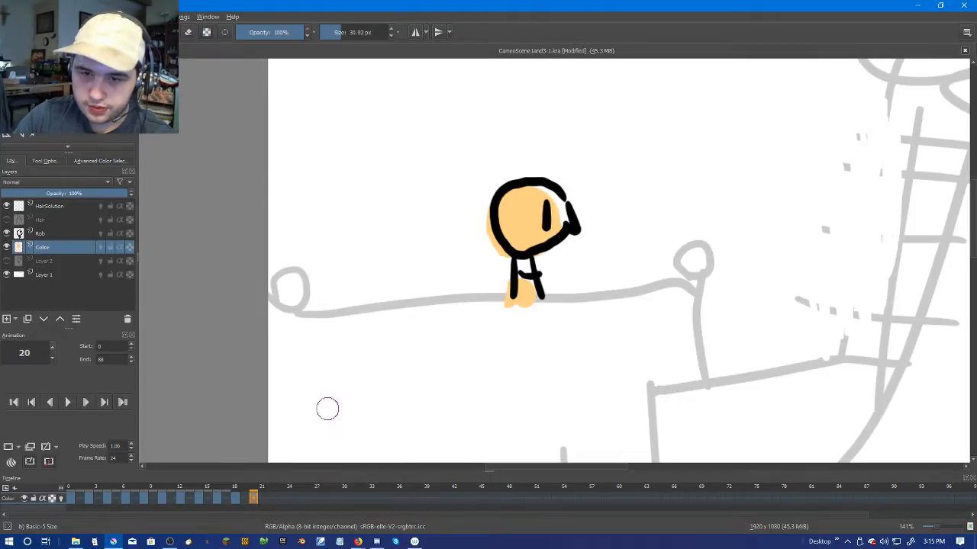
Step: Erase the skin tone spilling outside the back leg on frame 20 and fill the gap between the legs
scroll(492, 276, "up", 3)
left_click_drag(593, 252, 530, 207)
scroll(530, 201, "up", 1)
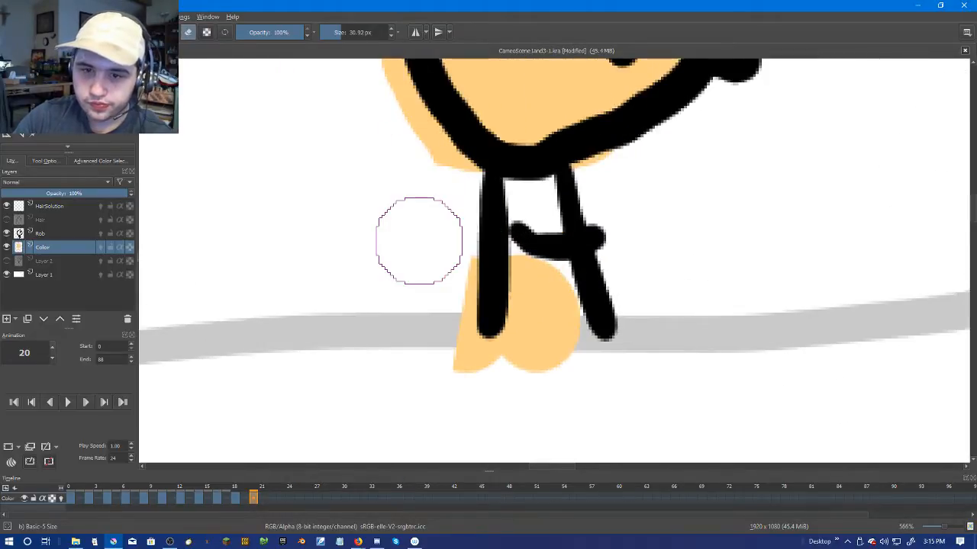
left_click_drag(436, 250, 443, 366)
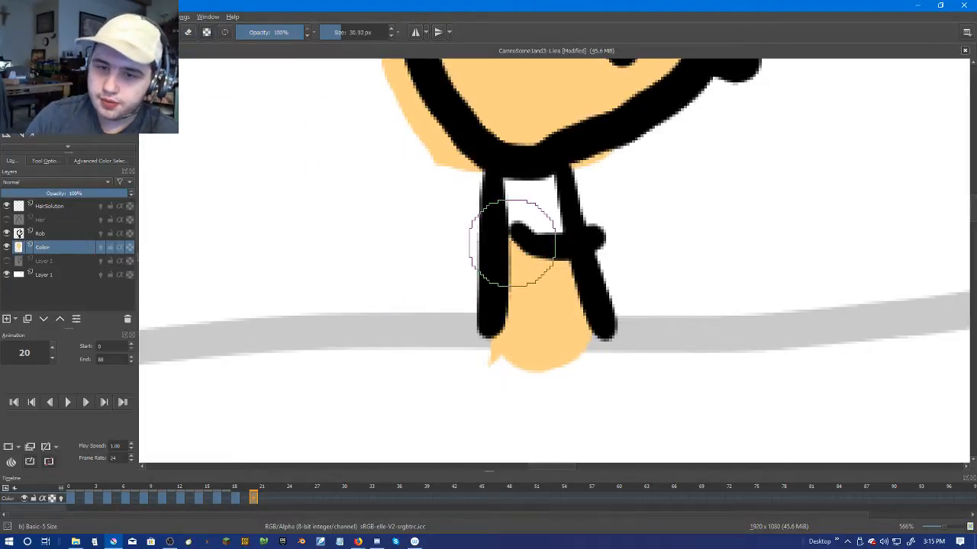
Step: Paint skin tone into the unfilled top and front of the head on frame 20
scroll(512, 242, "down", 2)
scroll(428, 183, "up", 2)
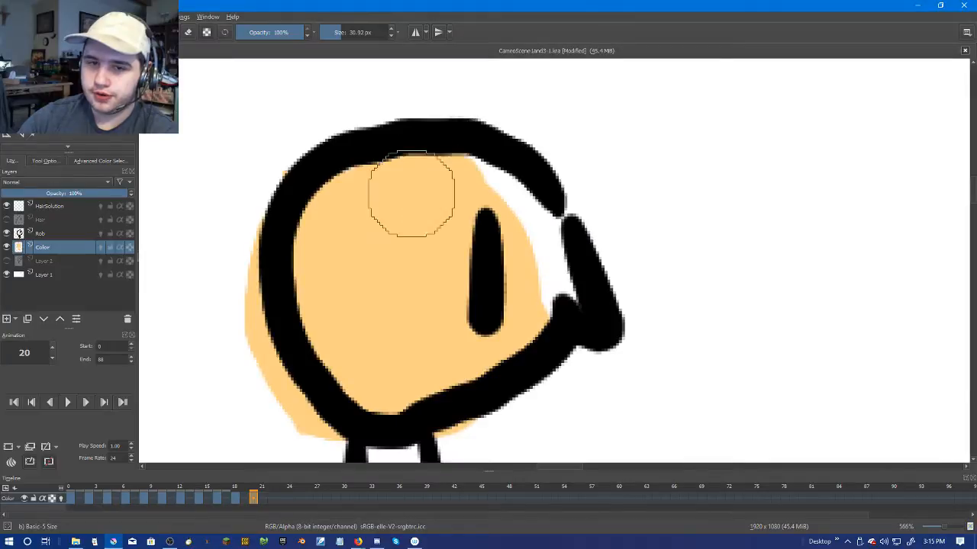
mouse_move(428, 184)
left_mouse_down()
mouse_move(497, 211)
mouse_move(534, 279)
mouse_move(521, 232)
left_mouse_up()
left_click_drag(359, 264, 417, 218)
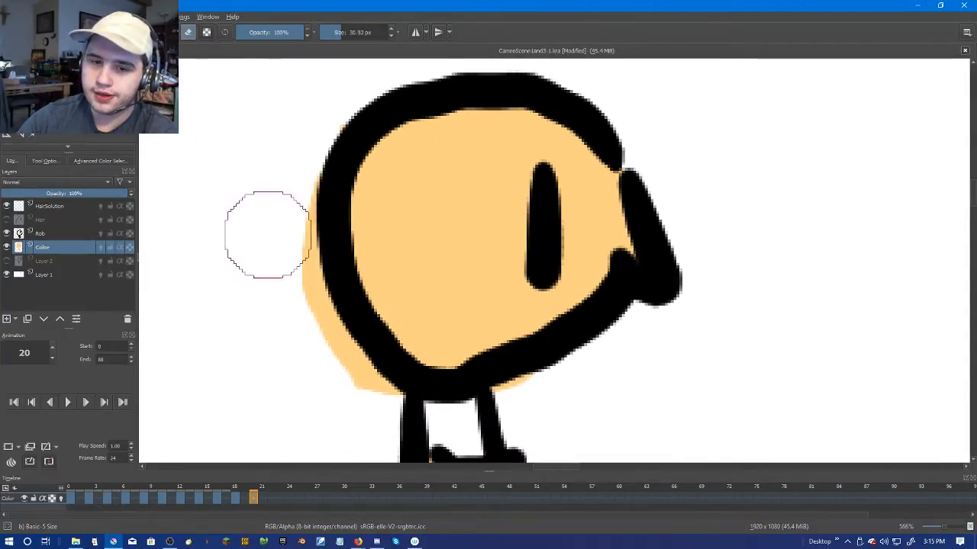
Step: Erase the skin tone spilling outside the back of the head and below the chin on frame 20
scroll(220, 120, "down", 1)
mouse_move(290, 164)
left_mouse_down()
mouse_move(338, 316)
mouse_move(374, 368)
left_mouse_up()
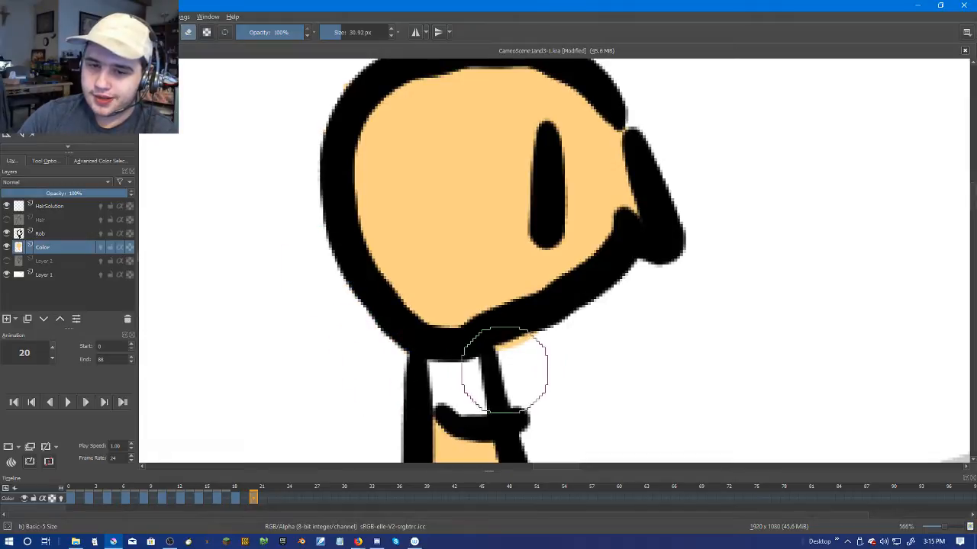
scroll(360, 338, "up", 1)
scroll(288, 184, "down", 3)
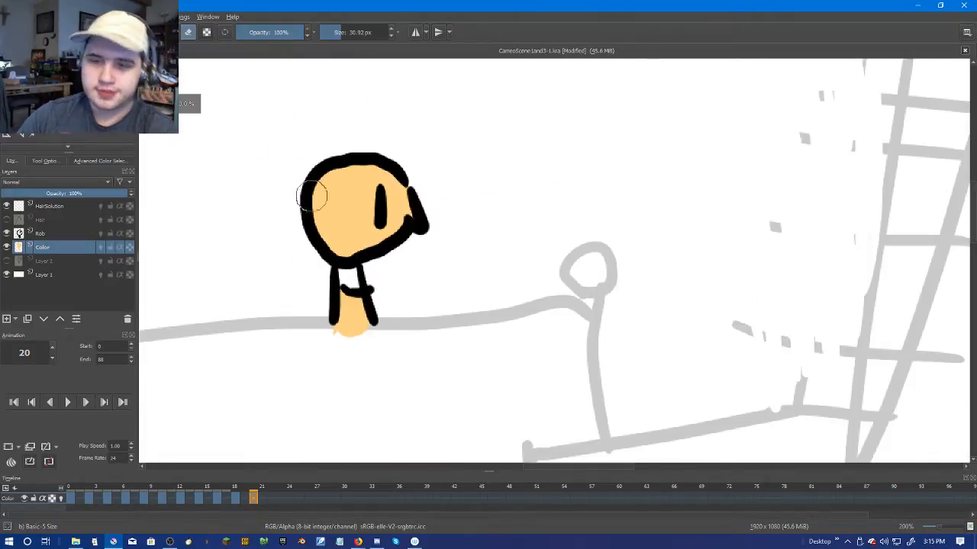
scroll(288, 185, "down", 2)
scroll(495, 323, "up", 1)
Step: Advance to frame 22 and create a duplicate Color frame there
key("period")
key("period")
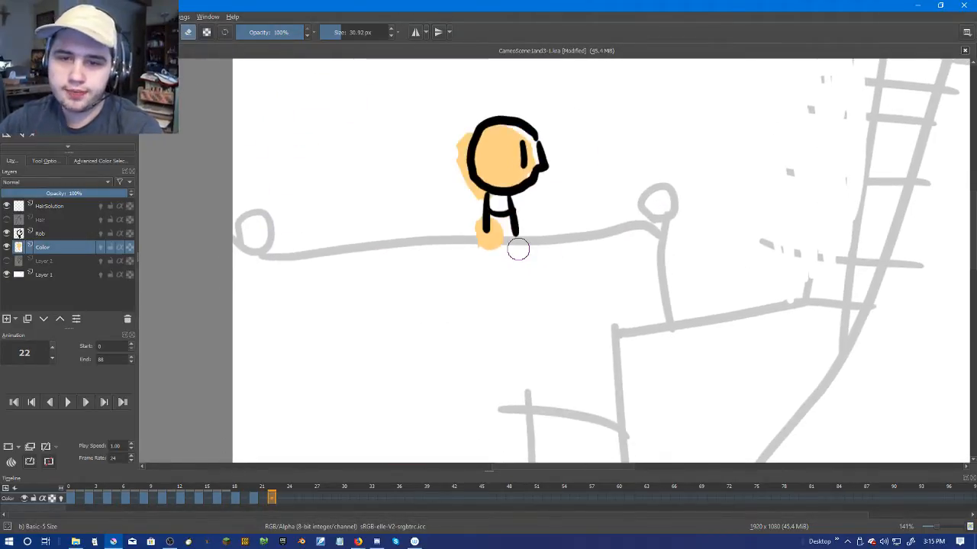
right_click(269, 499)
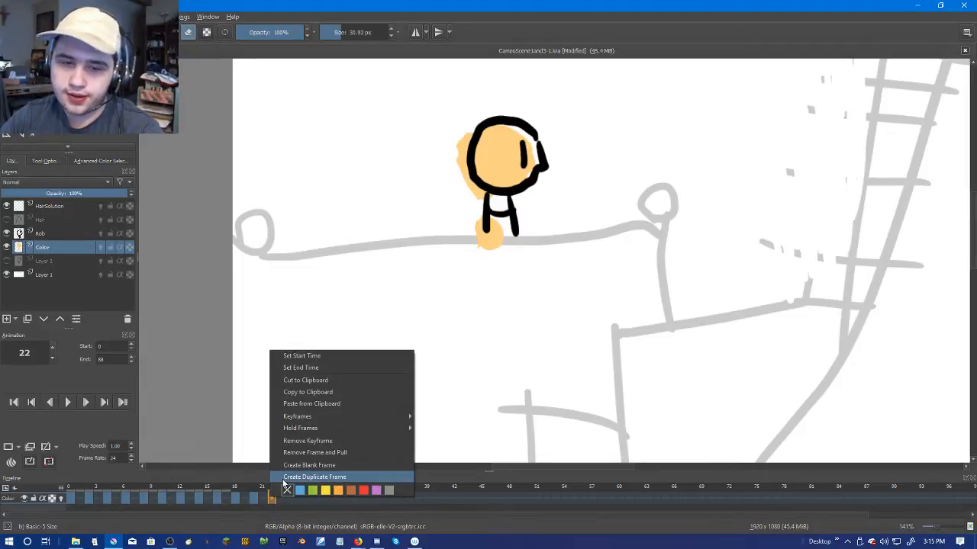
left_click(283, 478)
Step: Paint skin tone between the legs on frame 22 and erase the spill outside the back leg
scroll(437, 261, "up", 1)
scroll(438, 260, "up", 4)
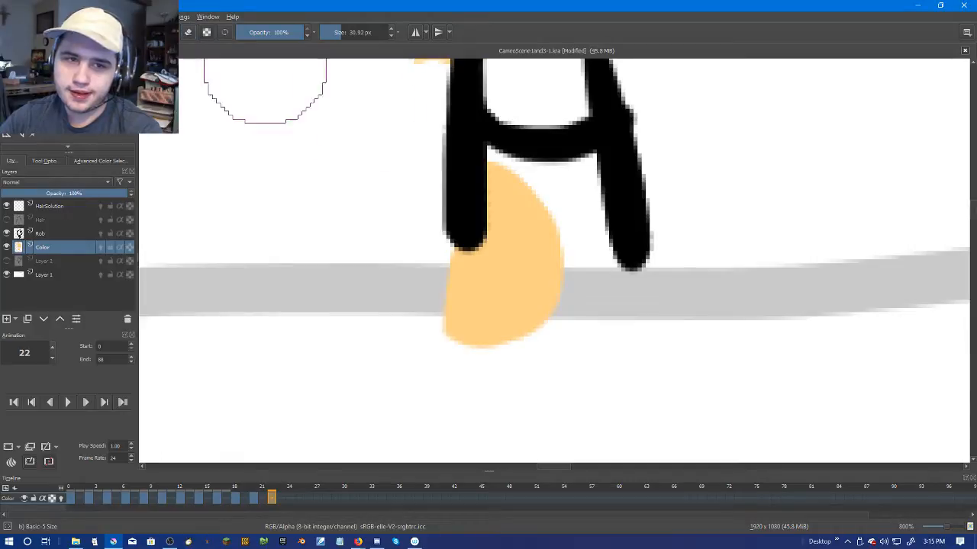
mouse_move(497, 196)
left_mouse_down()
mouse_move(560, 229)
mouse_move(569, 196)
left_mouse_up()
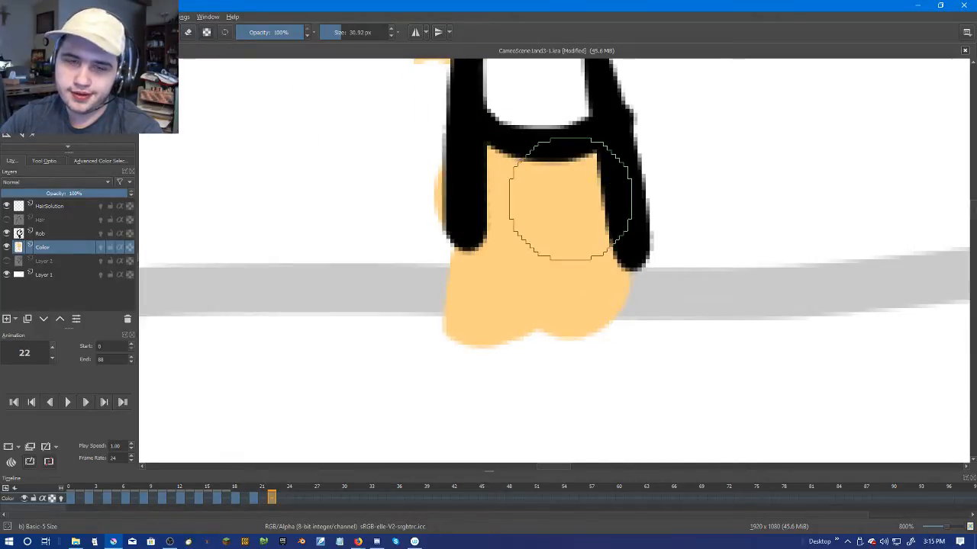
left_click_drag(401, 166, 384, 364)
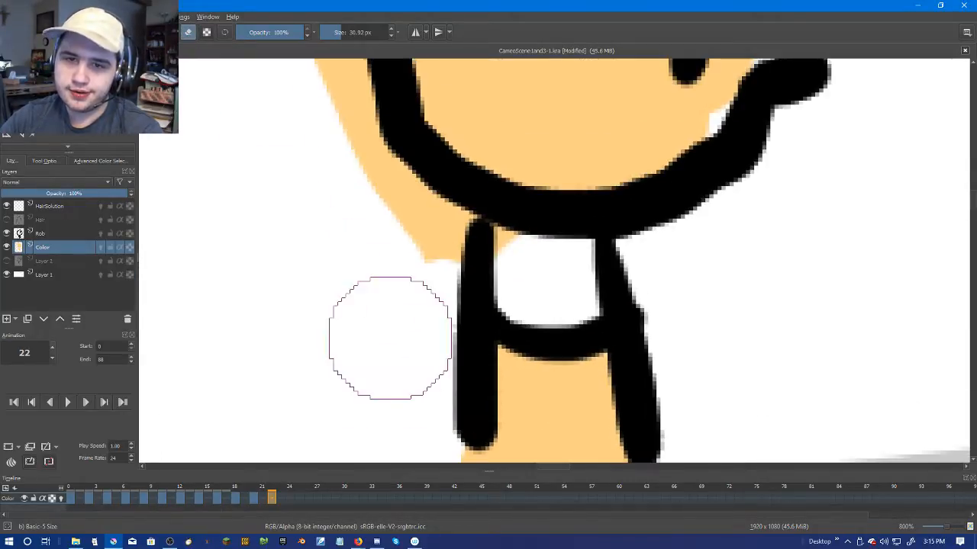
Step: Erase the skin tone spilling outside the back of the head and around the neck on frame 22
mouse_move(486, 272)
left_mouse_down()
mouse_move(398, 225)
mouse_move(386, 202)
left_mouse_up()
left_click_drag(440, 266, 640, 508)
mouse_move(540, 379)
left_mouse_down()
mouse_move(525, 308)
mouse_move(554, 156)
mouse_move(481, 158)
left_mouse_up()
scroll(571, 131, "down", 1)
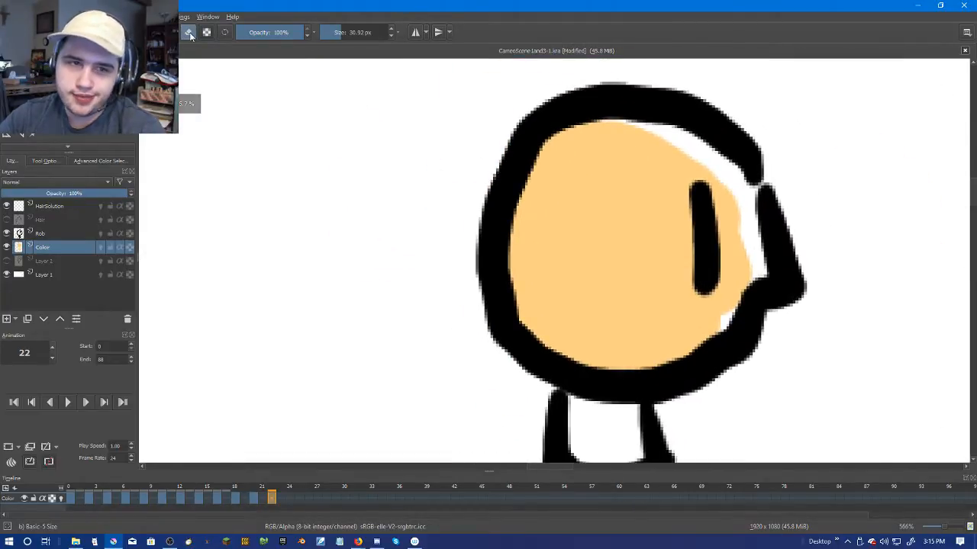
Step: Paint skin tone into the unfilled top and front of the head on frame 22
mouse_move(635, 144)
left_mouse_down()
mouse_move(654, 148)
mouse_move(709, 200)
mouse_move(722, 268)
left_mouse_up()
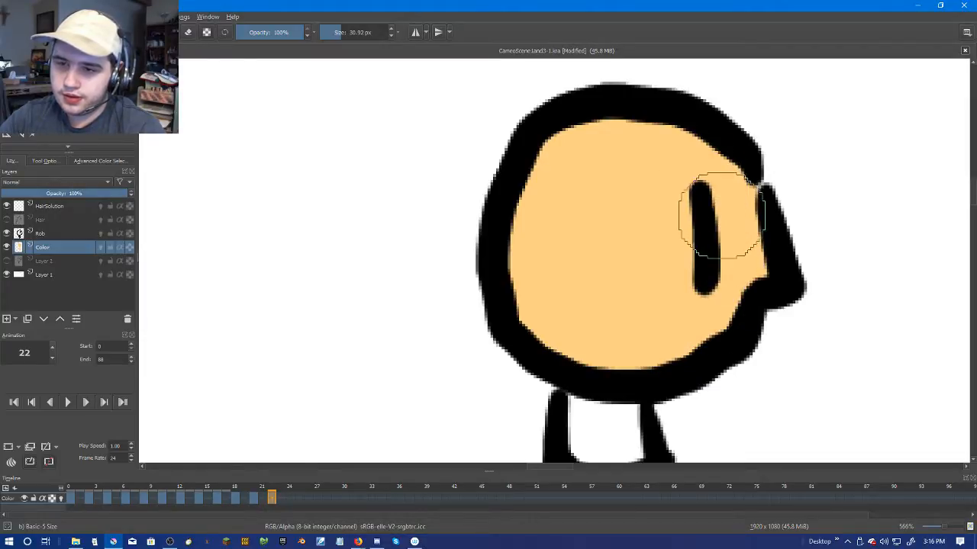
scroll(719, 215, "down", 5)
scroll(587, 204, "up", 2)
key("Right")
left_click(278, 500)
left_click(291, 499)
left_click(324, 467)
scroll(600, 185, "up", 2)
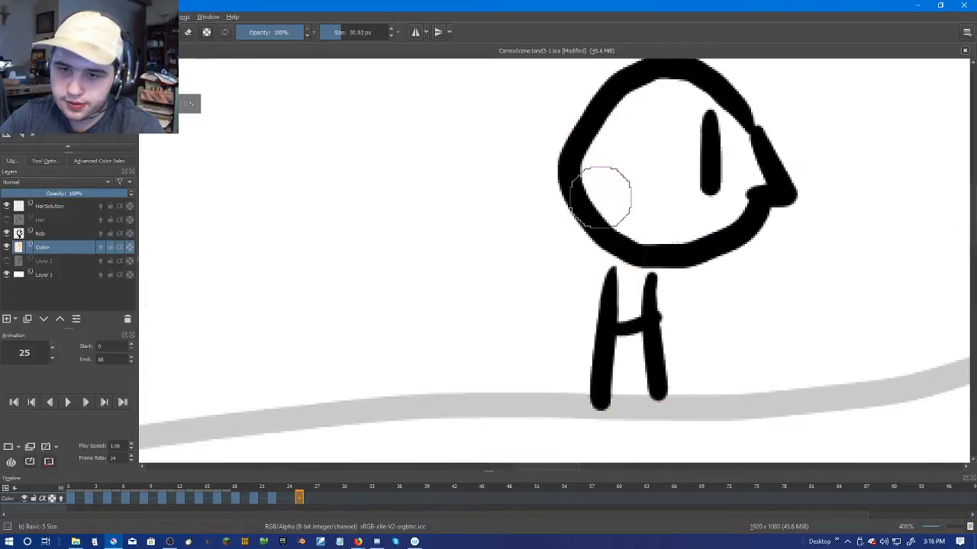
right_click(297, 500)
left_click(309, 467)
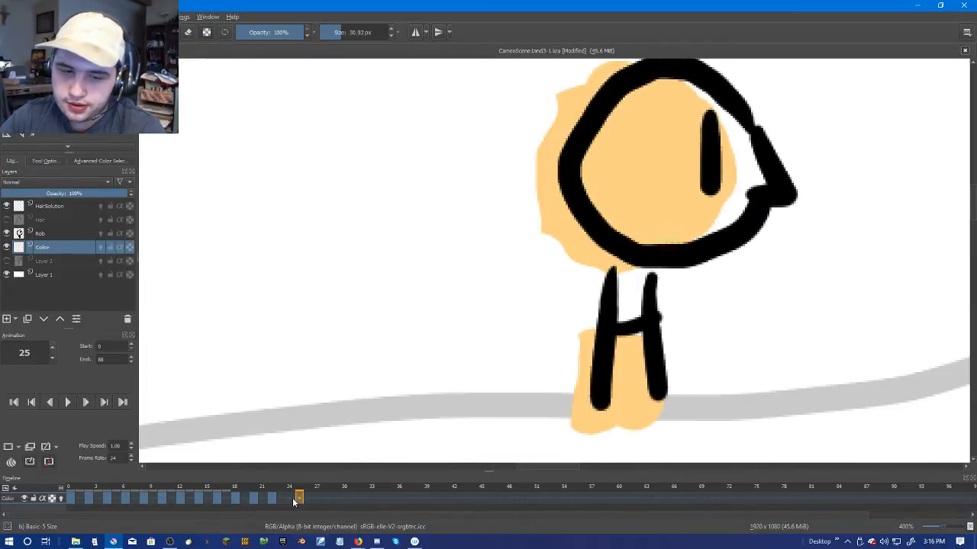
Step: Create a duplicate Color frame at frame 24 and erase the skin tone spilling outside the back leg
right_click(292, 498)
left_click(306, 479)
scroll(633, 370, "up", 1)
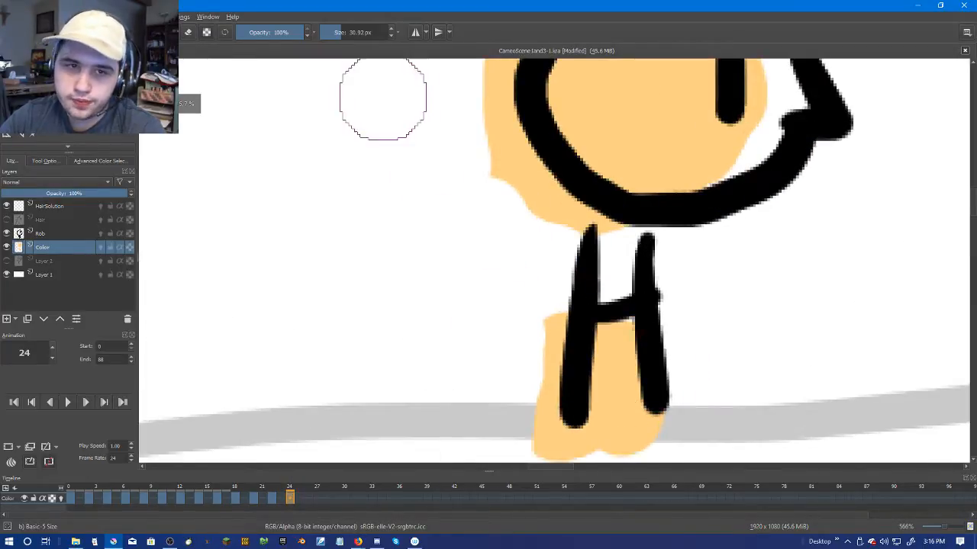
mouse_move(493, 309)
left_mouse_down()
mouse_move(531, 359)
mouse_move(473, 413)
left_mouse_up()
left_click_drag(590, 268, 617, 341)
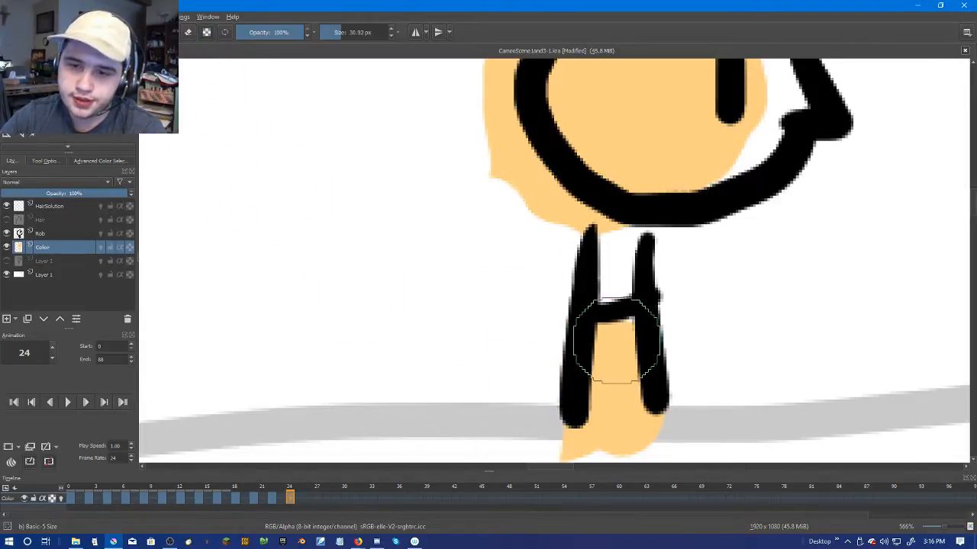
Step: Erase the skin tone spilling outside the back of the head on frame 24
left_click(186, 32)
mouse_move(604, 265)
left_mouse_down()
mouse_move(585, 249)
mouse_move(593, 246)
mouse_move(525, 193)
mouse_move(490, 182)
left_mouse_up()
left_click_drag(512, 228, 545, 406)
mouse_move(523, 309)
left_mouse_down()
mouse_move(534, 223)
mouse_move(568, 133)
mouse_move(668, 86)
left_mouse_up()
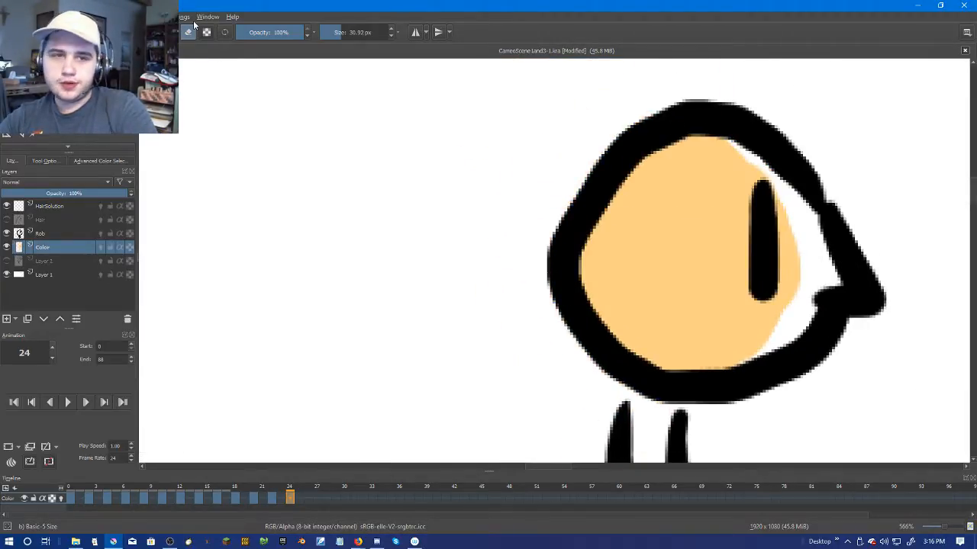
Step: Paint skin tone into the unfilled front of the head on frame 24
mouse_move(719, 163)
left_mouse_down()
mouse_move(761, 184)
mouse_move(805, 269)
mouse_move(788, 296)
mouse_move(721, 327)
left_mouse_up()
scroll(721, 326, "down", 4)
scroll(613, 266, "up", 2)
left_click_drag(660, 257, 544, 230)
Step: Advance to frame 26 and create a duplicate Color frame there
key("Right")
key("Right")
key("Left")
key("Right")
right_click(308, 498)
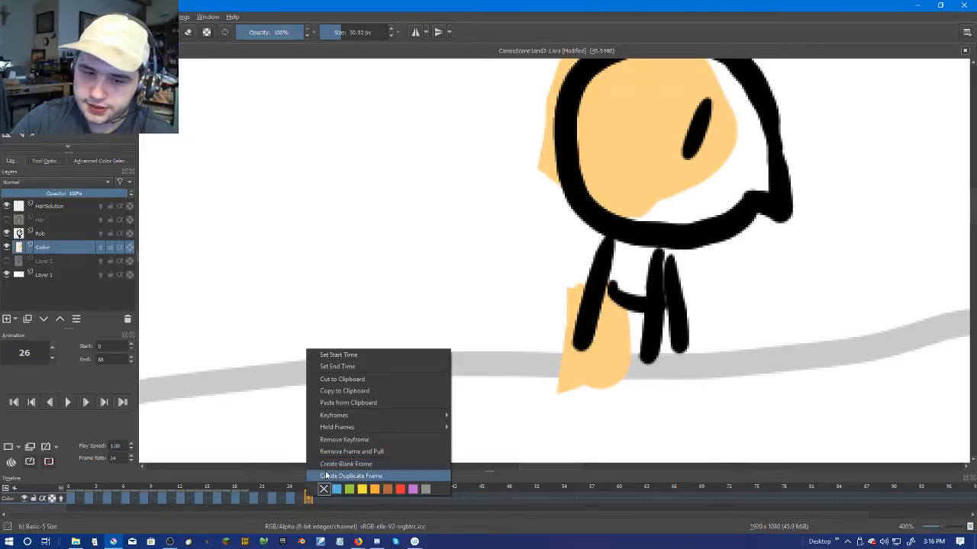
left_click(336, 476)
Step: Erase the skin tone spilling outside the back leg and the back of the head on frame 26
scroll(628, 382, "up", 1)
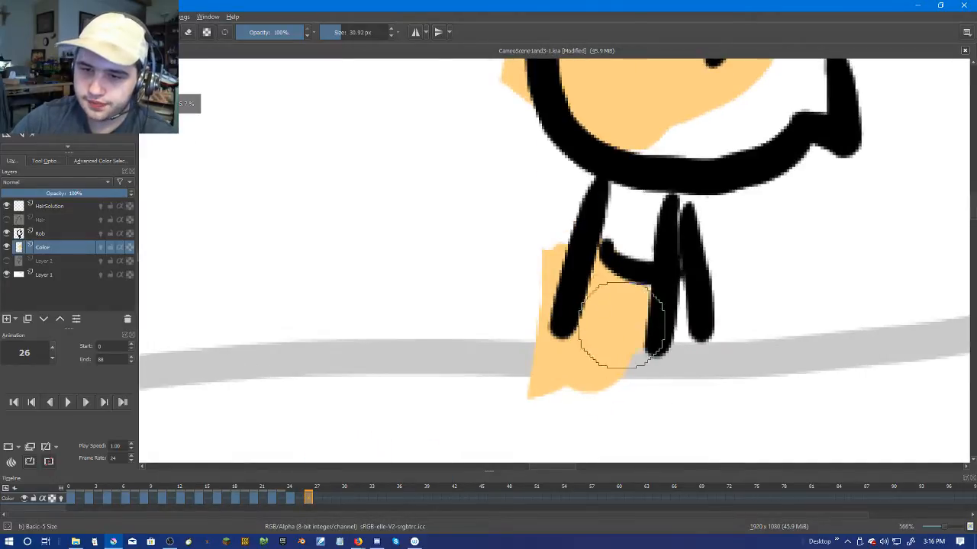
mouse_move(537, 252)
left_mouse_down()
mouse_move(498, 373)
mouse_move(515, 313)
mouse_move(600, 214)
mouse_move(628, 222)
mouse_move(617, 219)
mouse_move(572, 323)
left_mouse_up()
left_click_drag(512, 175, 436, 349)
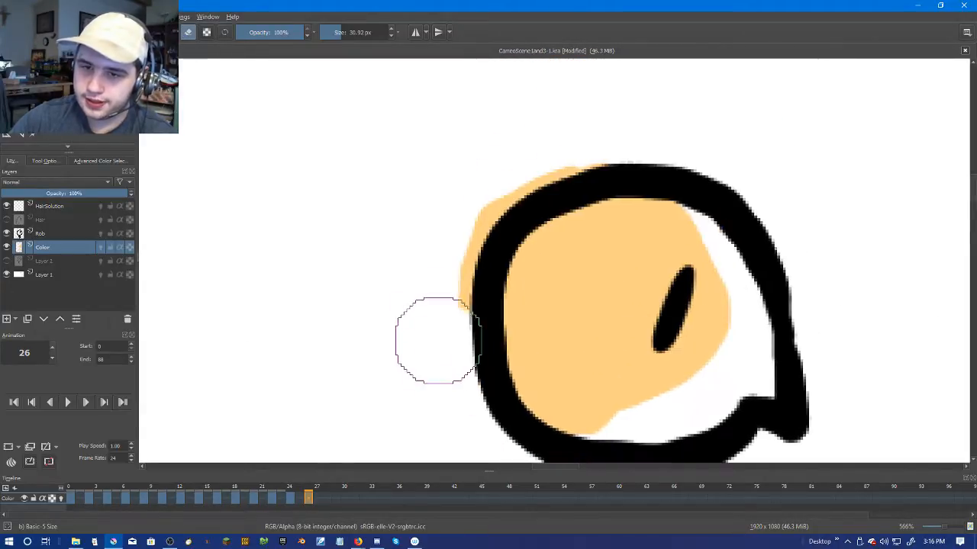
mouse_move(492, 184)
left_mouse_down()
mouse_move(566, 142)
mouse_move(611, 136)
left_mouse_up()
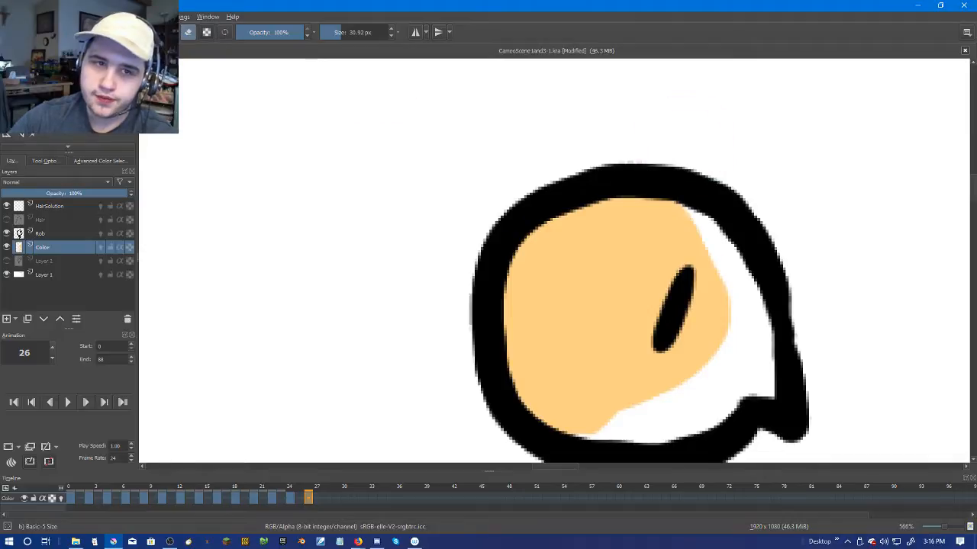
Step: Paint skin tone into the unfilled front and chin area of the head on frame 26, and advance to frame 28
mouse_move(641, 212)
left_mouse_down()
mouse_move(717, 267)
mouse_move(735, 313)
mouse_move(738, 377)
mouse_move(677, 409)
mouse_move(586, 405)
left_mouse_up()
scroll(639, 348, "down", 4)
left_click_drag(632, 253, 597, 164)
scroll(621, 268, "up", 4)
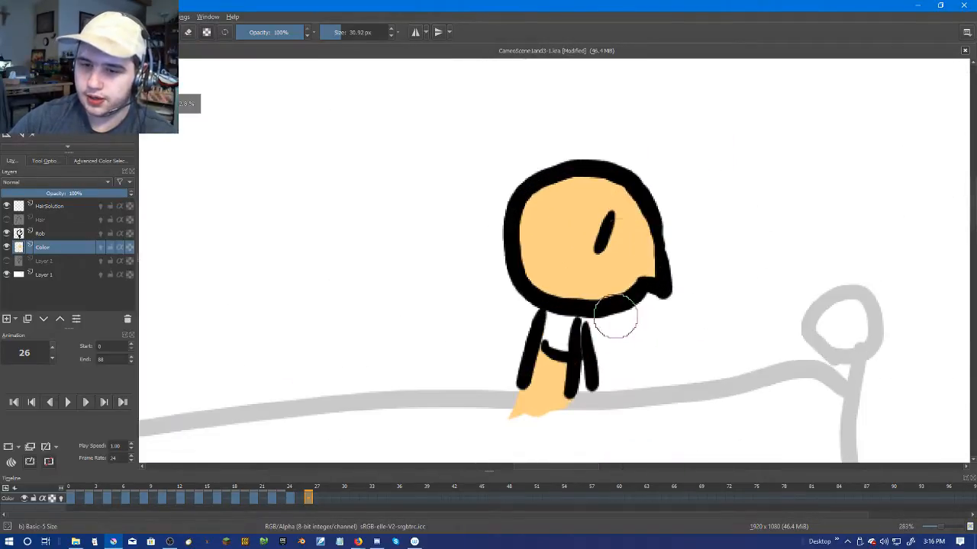
key("Right")
key("Right")
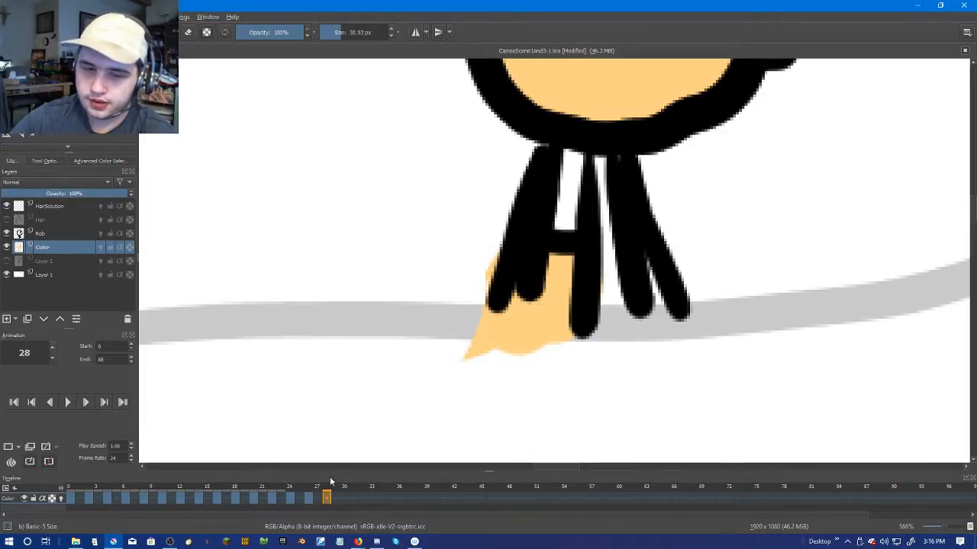
right_click(328, 507)
left_click(393, 481)
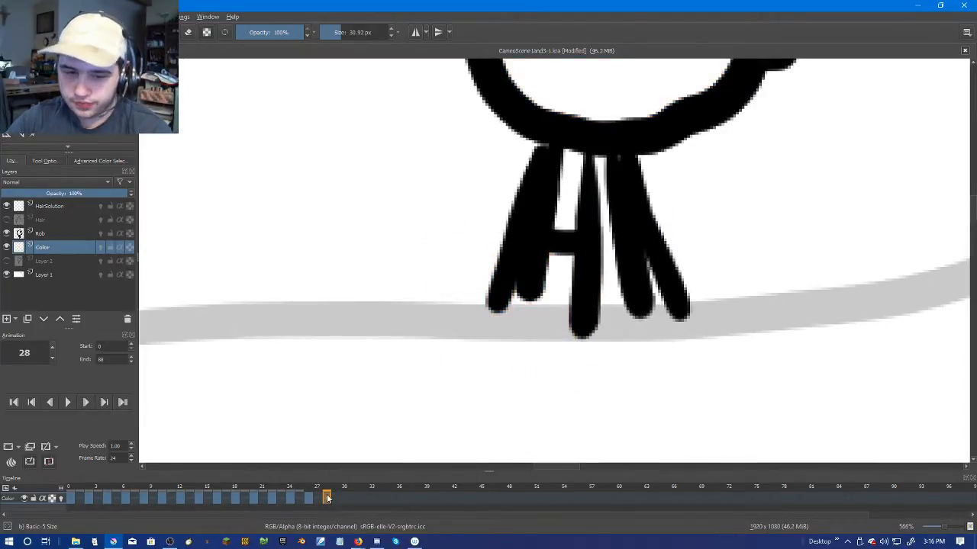
right_click(328, 498)
left_click(358, 470)
Step: Create a duplicate Color frame at frame 28 and erase the skin tone spilling outside the back leg
right_click(328, 498)
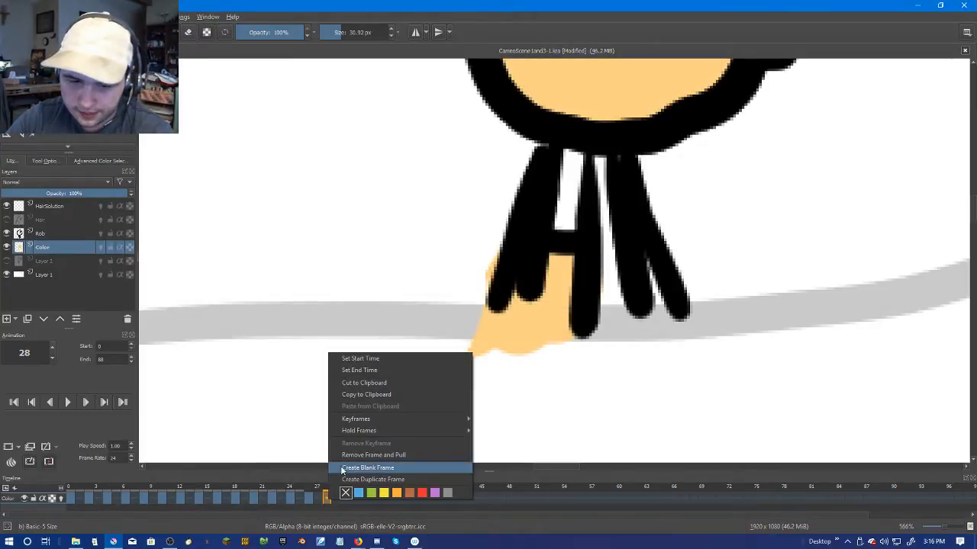
left_click(347, 479)
left_click_drag(467, 248, 460, 306)
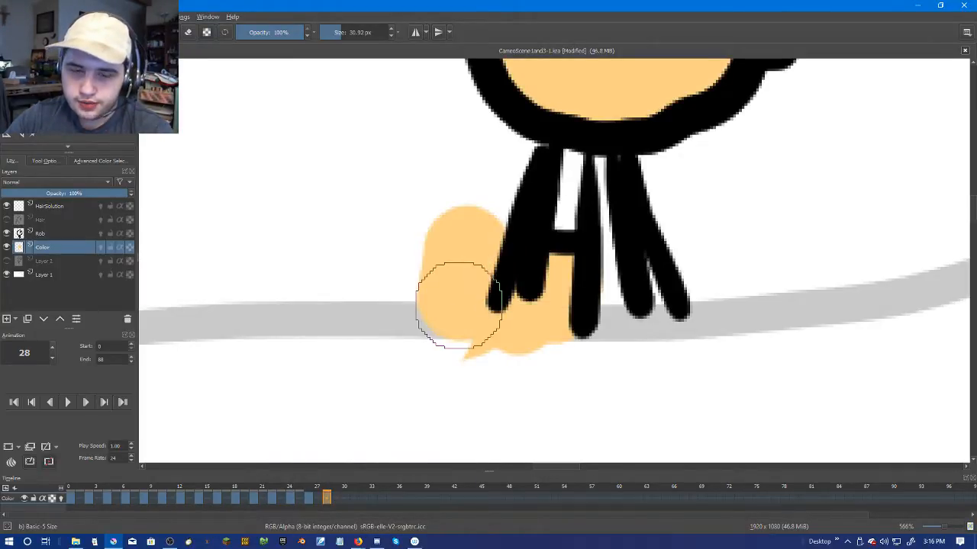
key("ctrl+z")
mouse_move(481, 275)
left_mouse_down()
mouse_move(469, 251)
mouse_move(440, 322)
left_mouse_up()
left_click_drag(480, 283, 447, 386)
Step: Erase the skin tone spilling outside the back of the head on frame 28
scroll(475, 272, "up", 5)
mouse_move(496, 138)
left_mouse_down()
mouse_move(441, 181)
mouse_move(380, 300)
mouse_move(369, 361)
left_mouse_up()
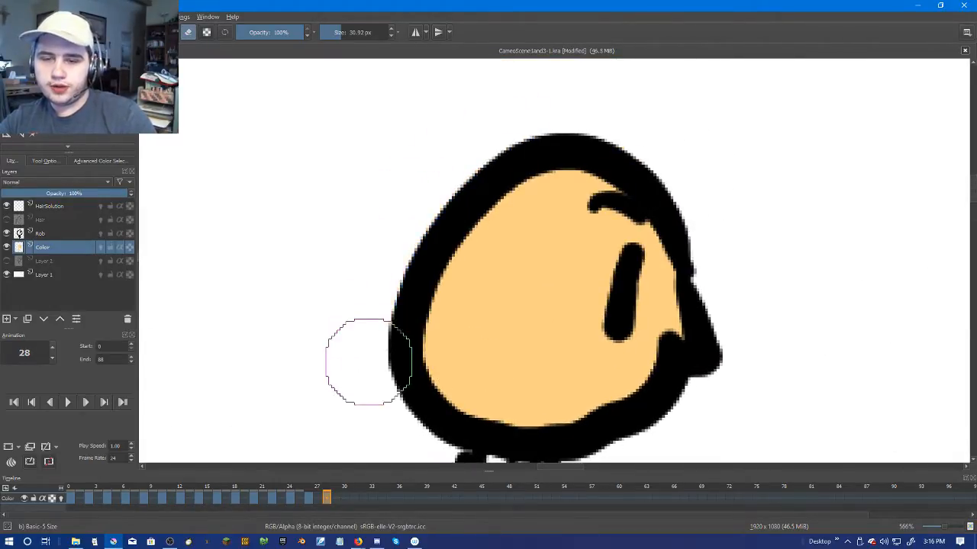
scroll(387, 359, "down", 2)
left_click_drag(442, 356, 496, 213)
scroll(497, 214, "down", 2)
scroll(469, 283, "up", 4)
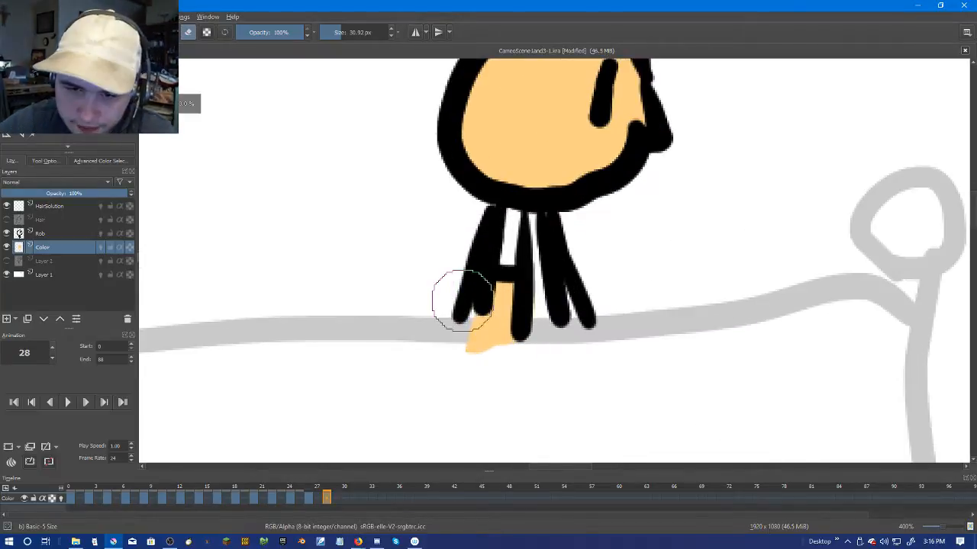
right_click(349, 503)
left_click(378, 468)
right_click(350, 496)
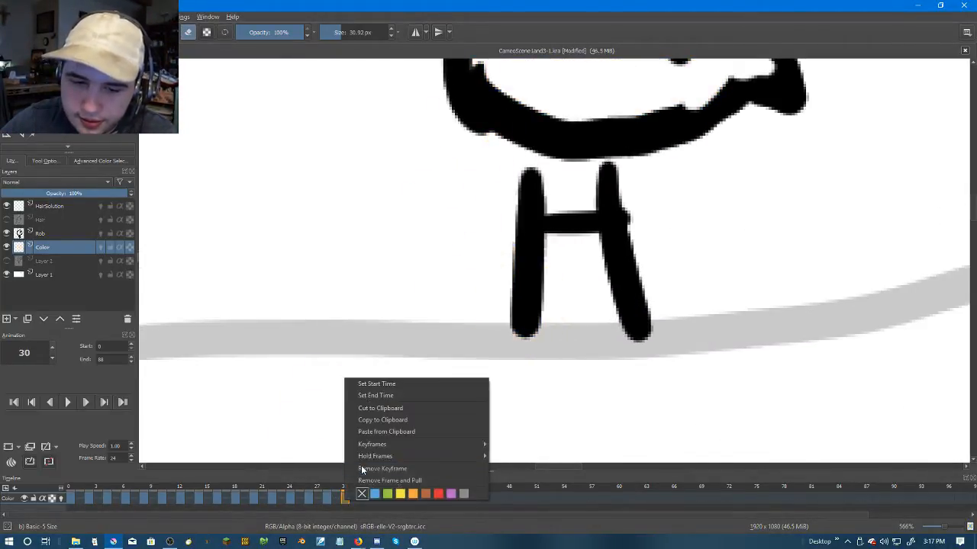
left_click(383, 469)
Step: Create a duplicate Color frame at frame 30
right_click(338, 486)
left_click(344, 498)
right_click(344, 496)
left_click(378, 474)
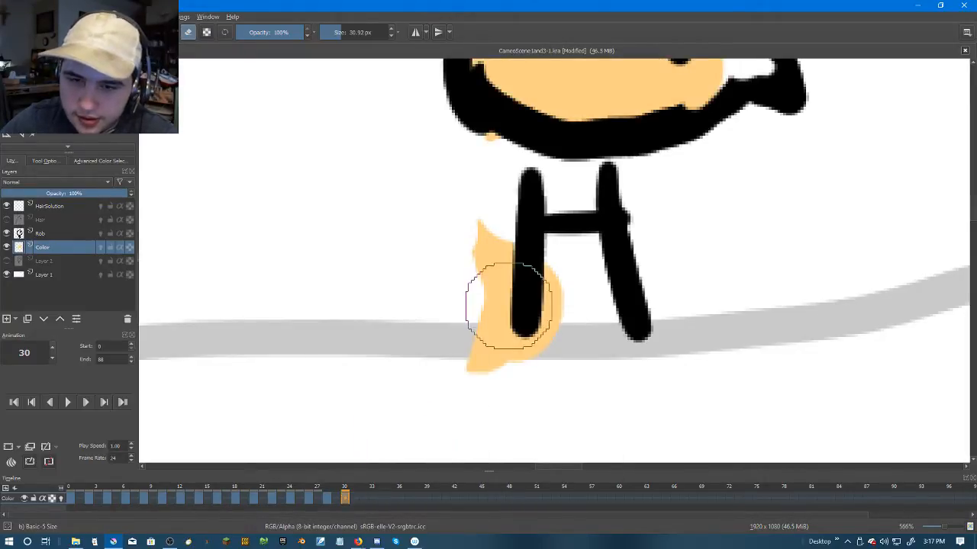
Step: Paint skin tone between the legs on frame 30 and erase the spill outside the back leg
left_click(188, 34)
mouse_move(557, 257)
left_mouse_down()
mouse_move(580, 295)
mouse_move(582, 265)
mouse_move(596, 336)
left_mouse_up()
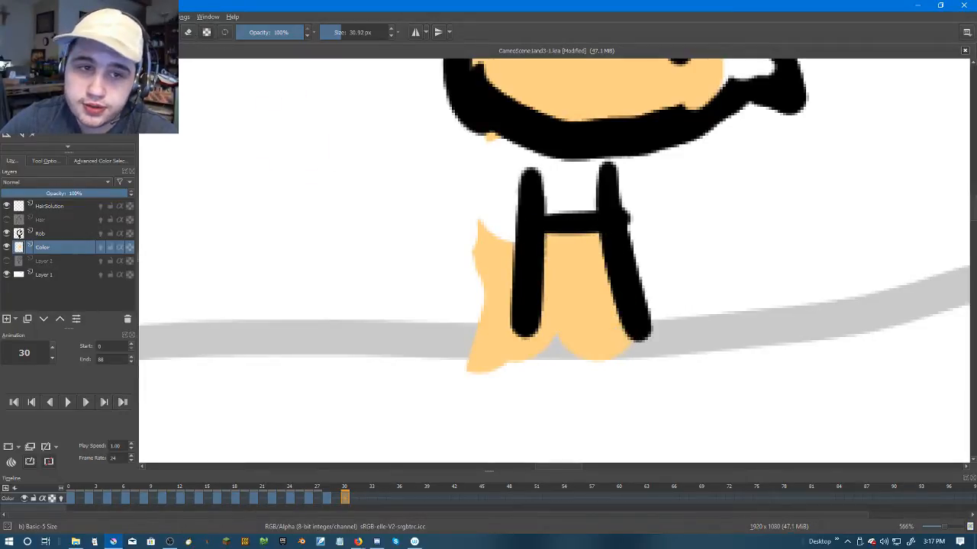
mouse_move(468, 240)
left_mouse_down()
mouse_move(476, 311)
mouse_move(437, 265)
left_mouse_up()
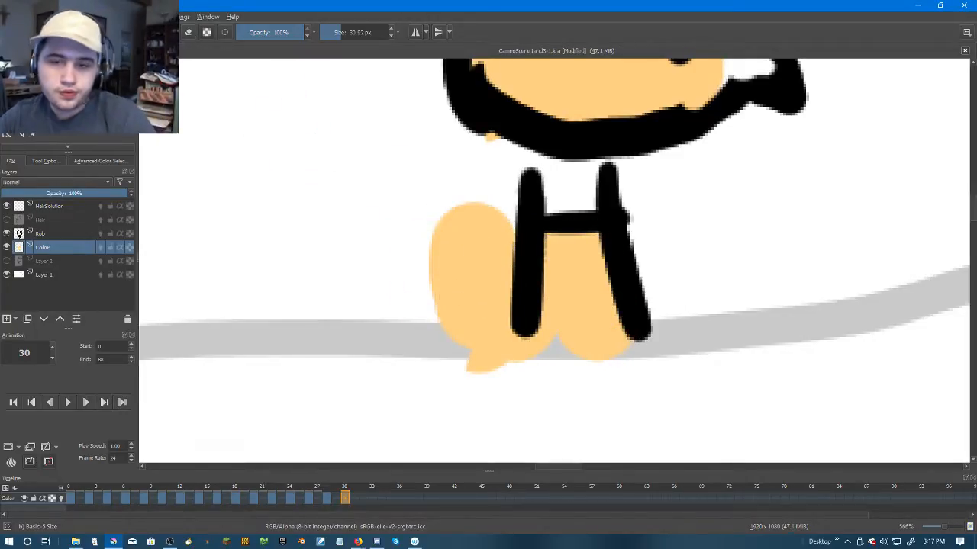
key("ctrl+z")
key("e")
mouse_move(479, 233)
left_mouse_down()
mouse_move(481, 294)
mouse_move(463, 364)
left_mouse_up()
Step: Erase the skin tone spilling outside the back of the head on frame 30 and fill the unfilled front of the head
left_click_drag(463, 267, 409, 436)
mouse_move(415, 276)
left_mouse_down()
mouse_move(368, 254)
mouse_move(355, 378)
left_mouse_up()
mouse_move(629, 240)
left_mouse_down()
mouse_move(645, 255)
mouse_move(678, 355)
mouse_move(664, 344)
left_mouse_up()
scroll(565, 248, "down", 4)
left_click_drag(601, 255, 584, 247)
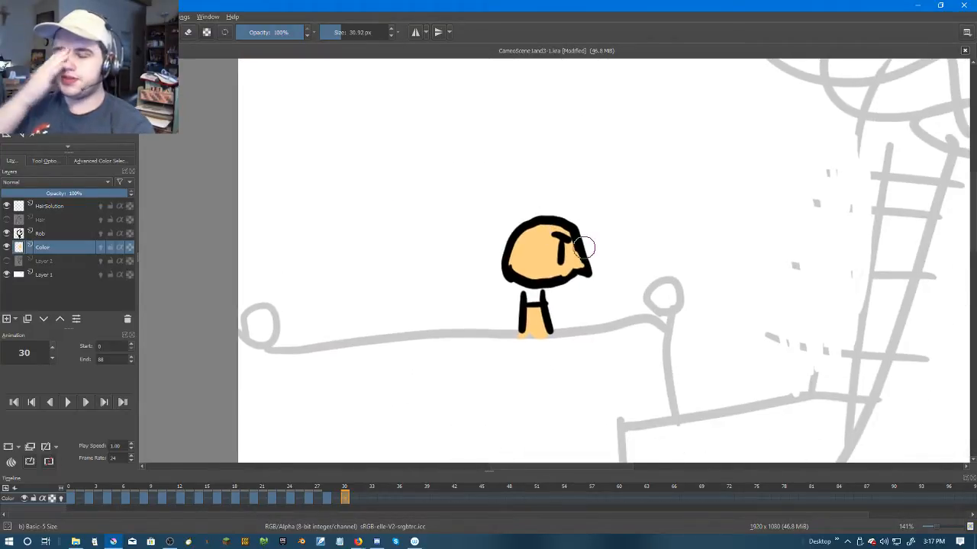
Step: Create a blank Color frame at frame 32
key("period")
key("comma")
key("period")
right_click(361, 500)
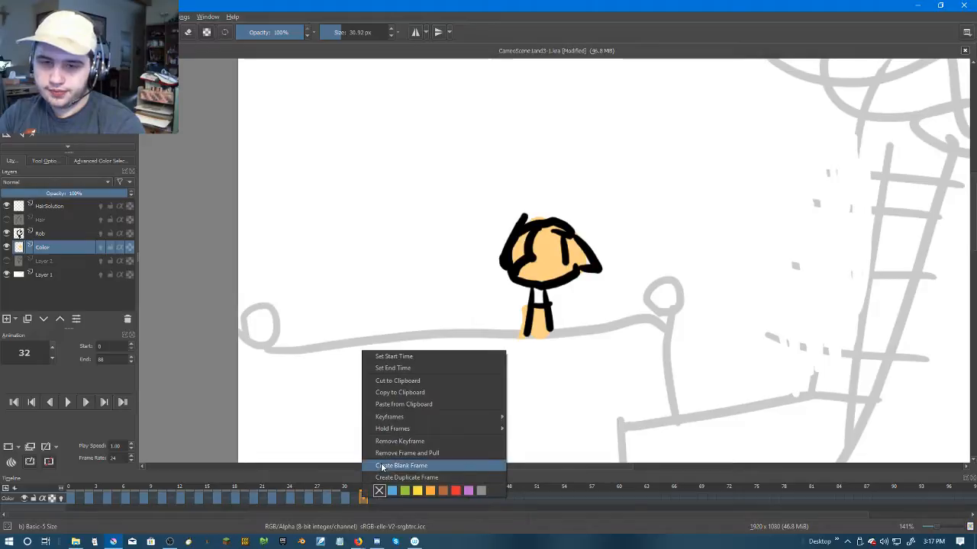
left_click(381, 467)
Step: Paint skin tone across the nose and face on frame 32
scroll(602, 269, "up", 3)
scroll(529, 231, "up", 3)
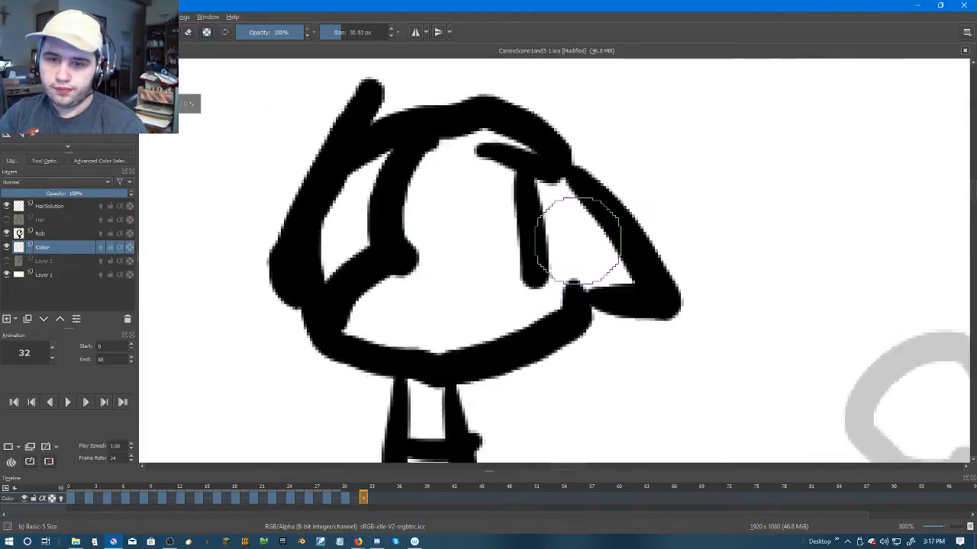
mouse_move(588, 272)
left_mouse_down()
mouse_move(556, 271)
mouse_move(471, 312)
mouse_move(519, 305)
left_mouse_up()
mouse_move(518, 271)
left_mouse_down()
mouse_move(623, 194)
mouse_move(405, 271)
mouse_move(373, 262)
mouse_move(425, 156)
mouse_move(398, 250)
left_mouse_up()
mouse_move(398, 250)
left_mouse_down()
mouse_move(461, 157)
mouse_move(548, 151)
mouse_move(615, 242)
mouse_move(458, 276)
left_mouse_up()
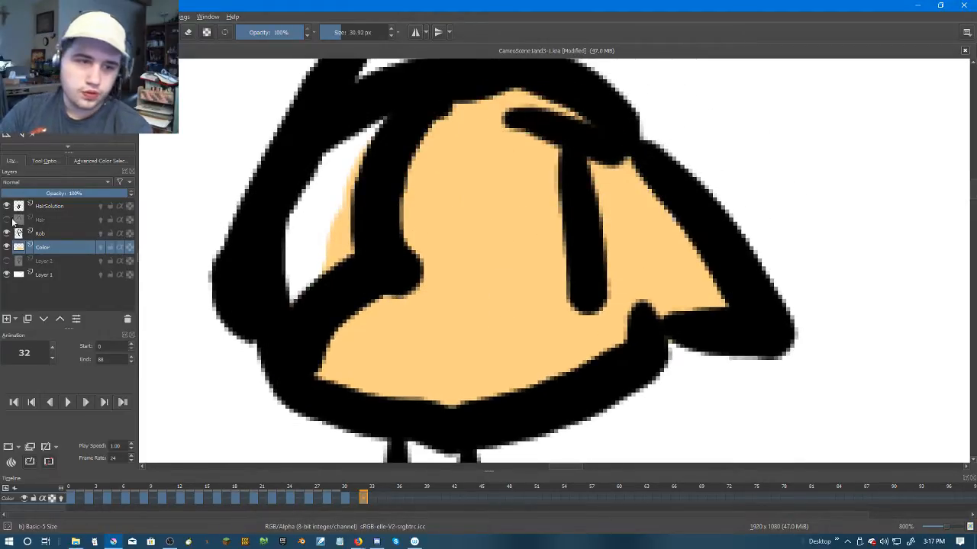
Step: Hide the HairSolution layer and fill the unpainted back of the head with skin tone on frame 32
scroll(512, 273, "down", 5)
scroll(425, 196, "up", 2)
left_click_drag(425, 196, 412, 243)
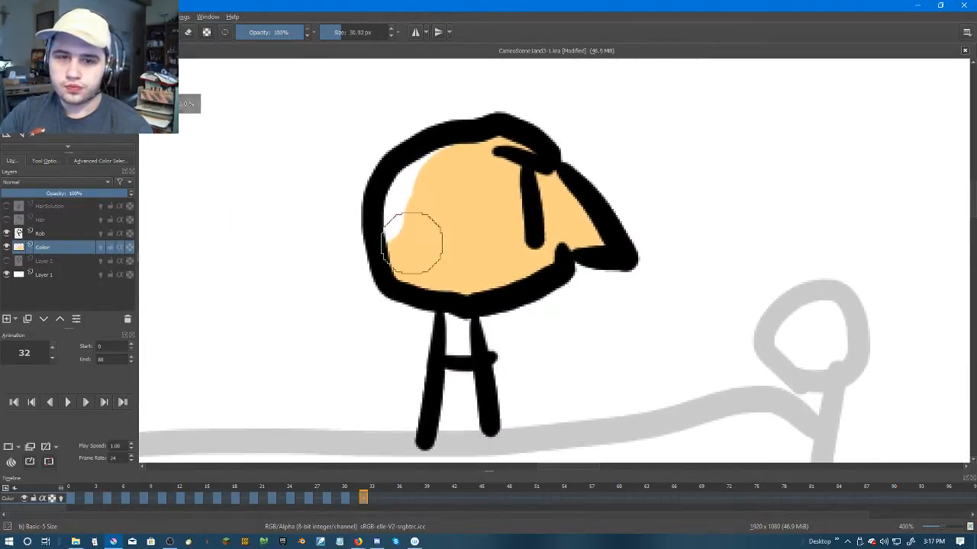
scroll(412, 243, "up", 2)
left_click_drag(404, 196, 404, 250)
left_click_drag(408, 164, 431, 159)
Step: Paint skin tone between the legs below the crossbar on frame 32
left_click_drag(473, 290, 470, 61)
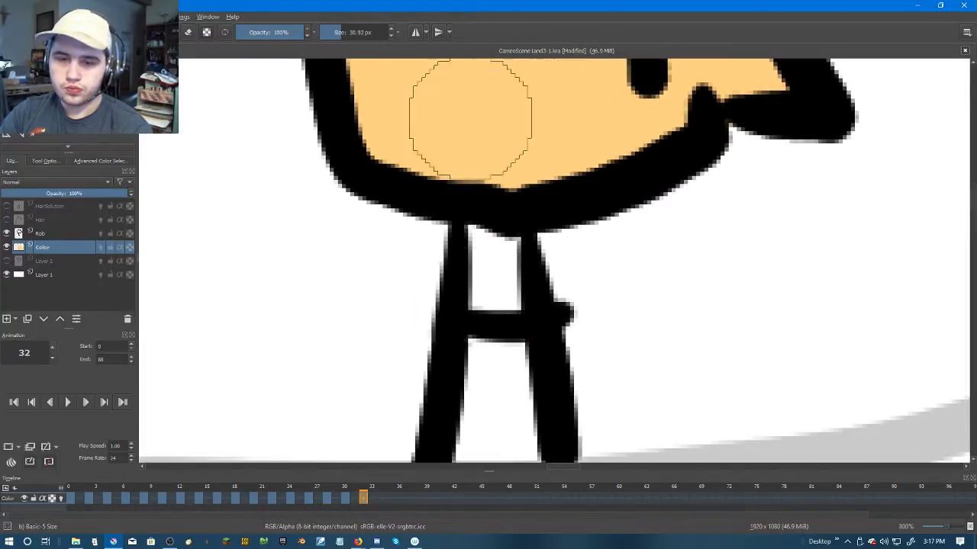
scroll(488, 153, "down", 3)
left_click_drag(517, 229, 523, 356)
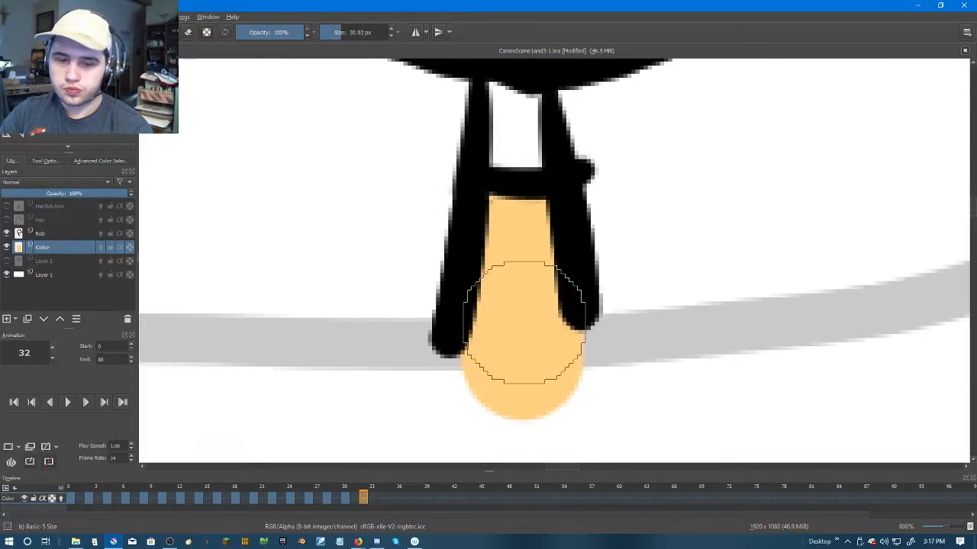
scroll(523, 322, "down", 2)
Step: Advance to frame 50 and create a duplicate Color frame there
key("Right")
key("Right")
key("Right")
scroll(588, 354, "down", 4)
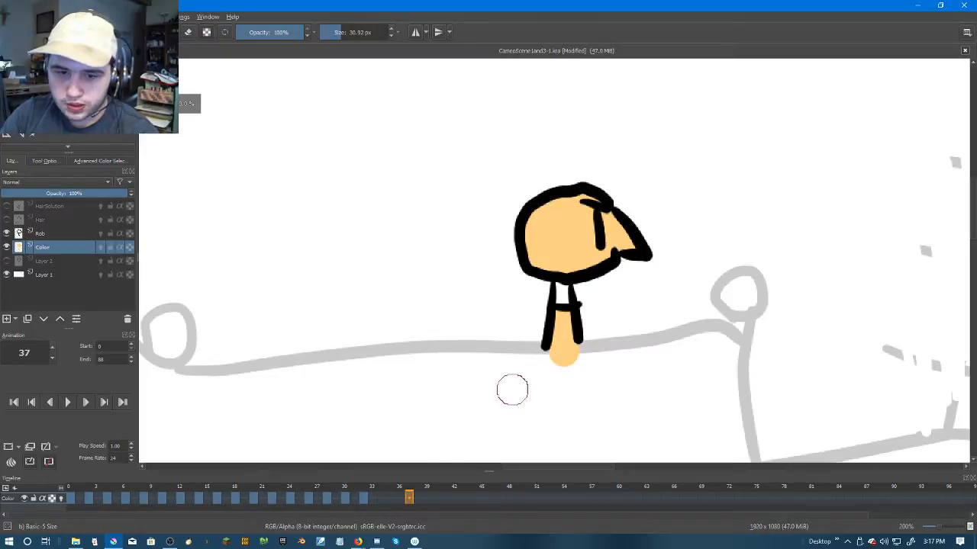
key("Right")
key("Right")
key("Right")
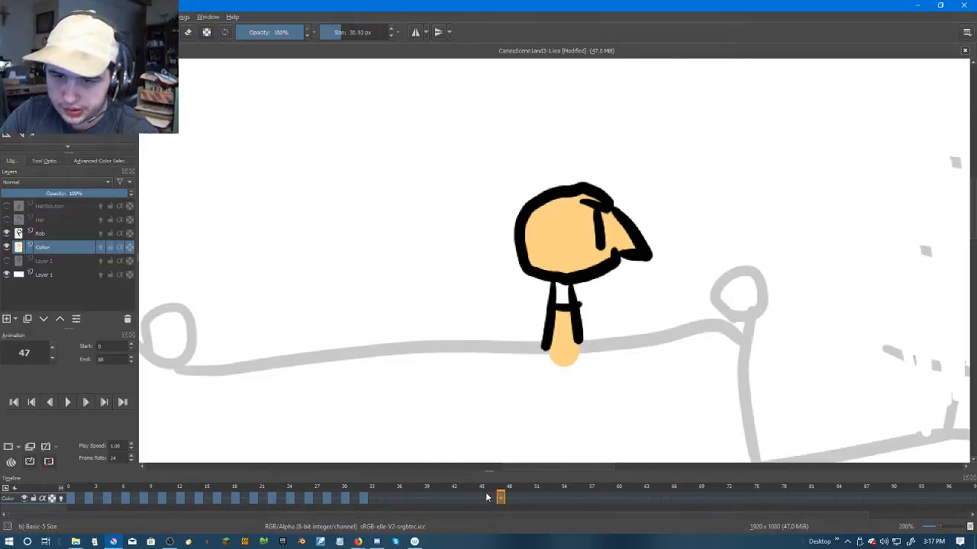
key("Right")
key("Left")
key("Right")
right_click(527, 498)
key("Escape")
Step: Erase the skin tone spilling past the nose and around the legs on frame 50
scroll(654, 257, "up", 3)
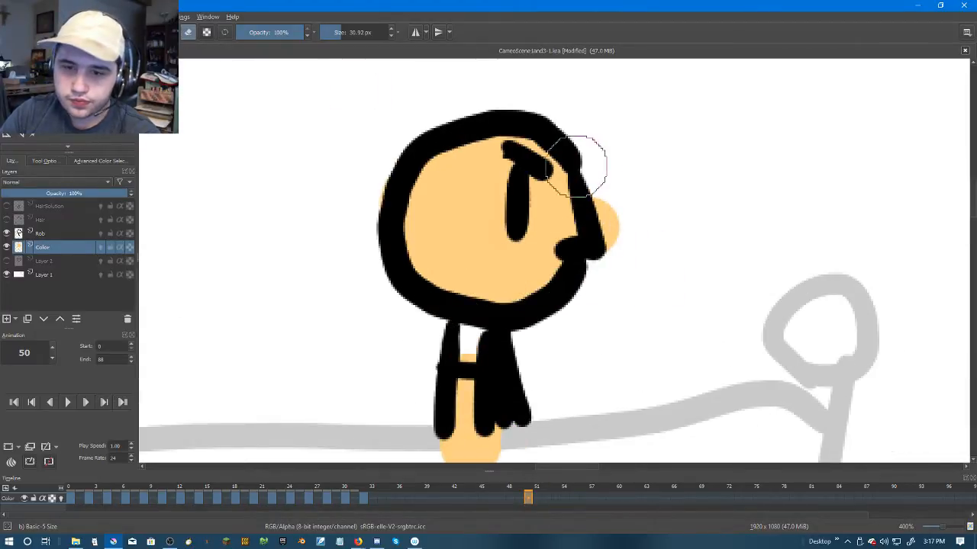
mouse_move(572, 167)
left_mouse_down()
mouse_move(596, 166)
mouse_move(621, 227)
left_mouse_up()
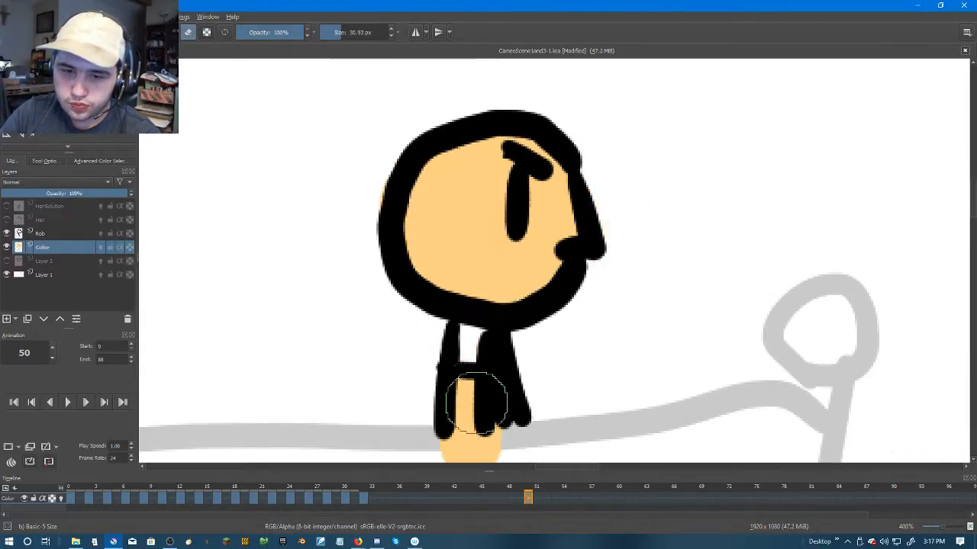
scroll(513, 439, "down", 5)
Step: Create a duplicate Color frame at frame 52
key("period")
key("period")
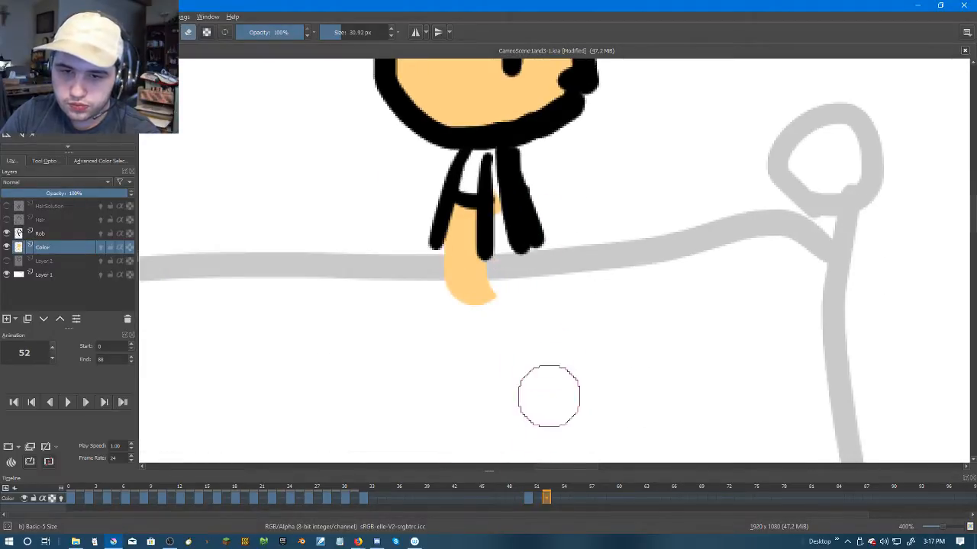
right_click(549, 498)
key("Escape")
Step: Extend the skin tone around the back leg on frame 52 and erase the spill between the front legs
left_click_drag(453, 254, 451, 267)
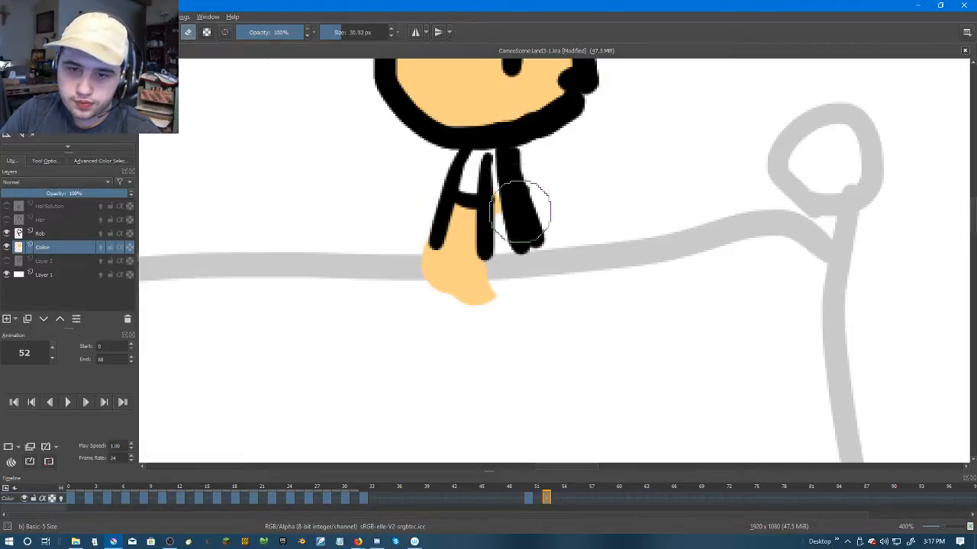
scroll(521, 217, "up", 5)
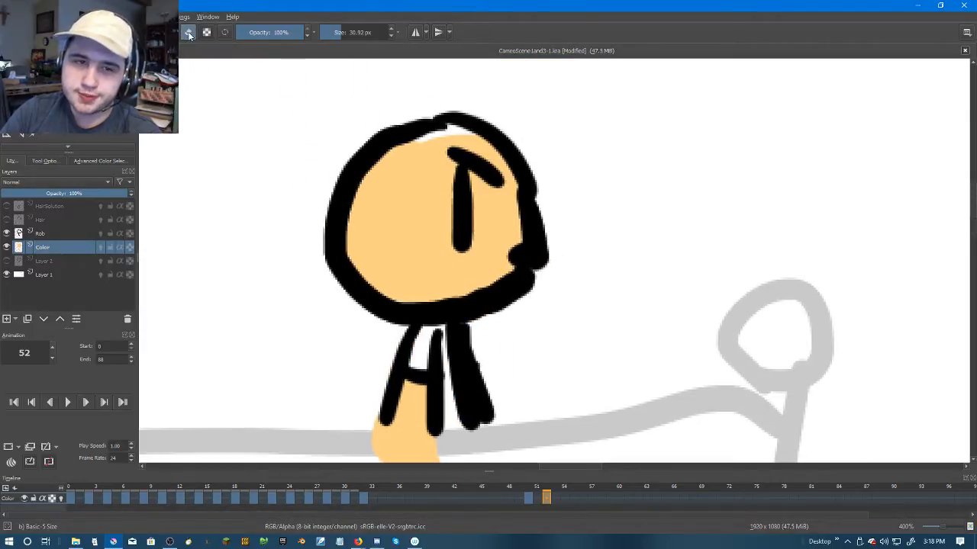
Step: Fill the gap at the top of the head on frame 52 and advance to frame 54
scroll(464, 267, "down", 2)
key("Right")
key("Right")
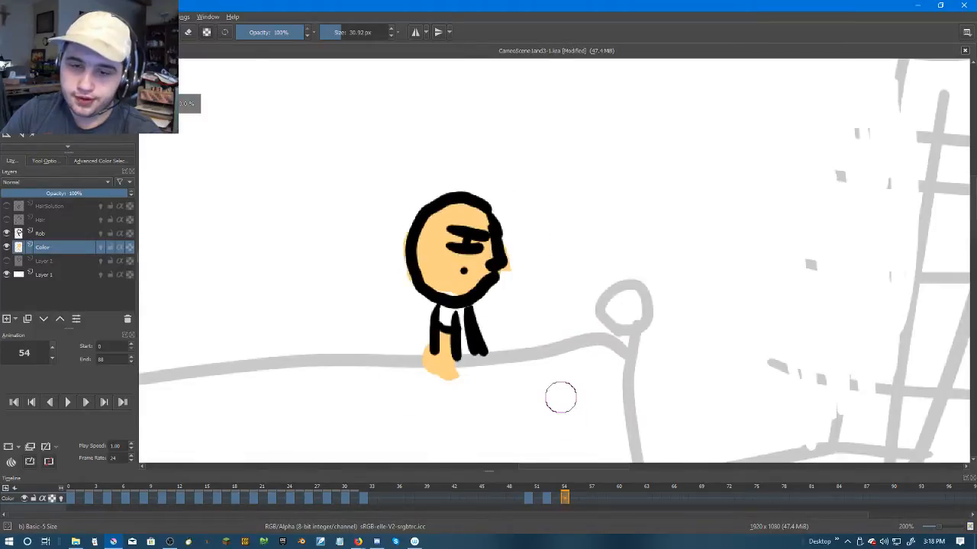
right_click(563, 497)
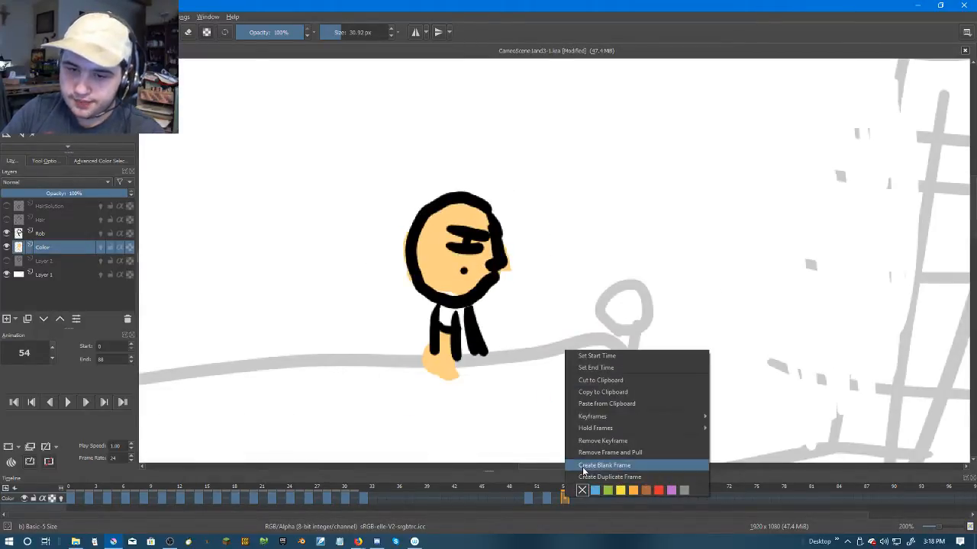
left_click(587, 466)
scroll(503, 328, "up", 2)
right_click(565, 499)
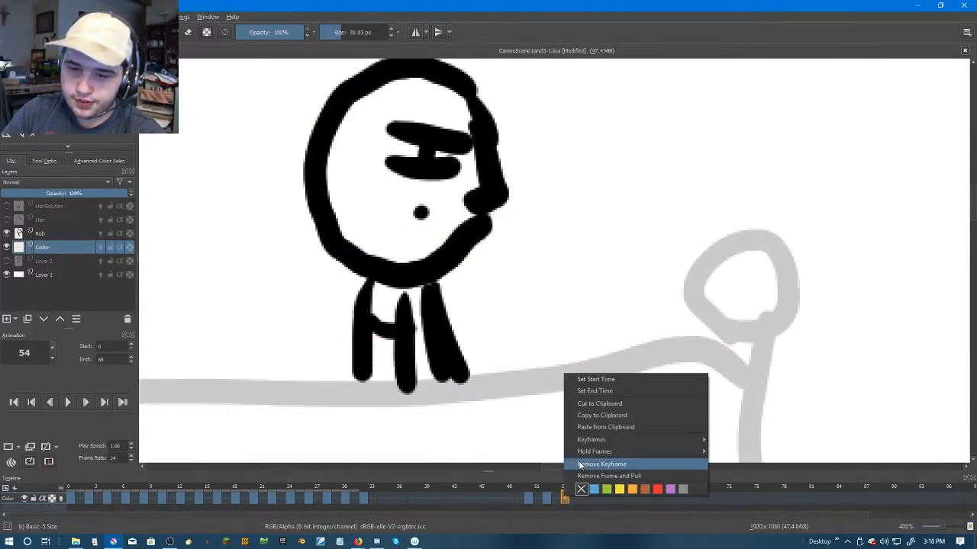
left_click(592, 462)
Step: Create a duplicate Color frame at frame 54 and fill the gap at the bottom of the head
right_click(564, 499)
left_click(585, 477)
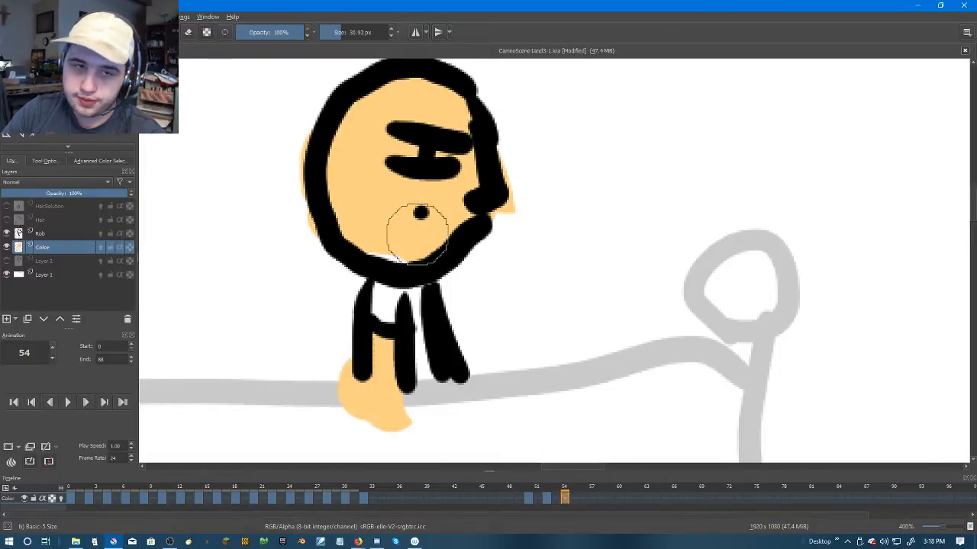
left_click_drag(424, 245, 492, 309)
Step: Erase the skin tone spilling outside the head and behind the back leg on frame 54
key("e")
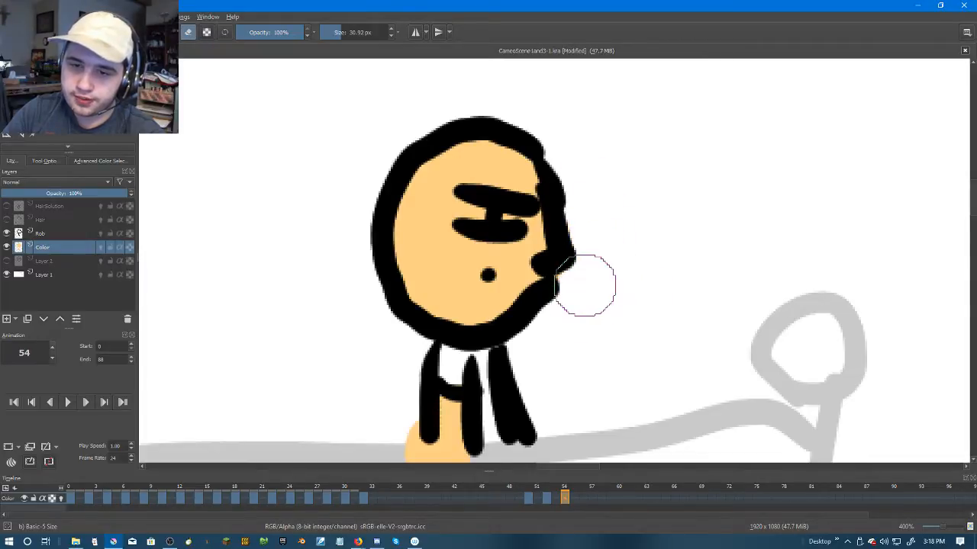
scroll(585, 285, "down", 4)
left_click_drag(413, 288, 421, 357)
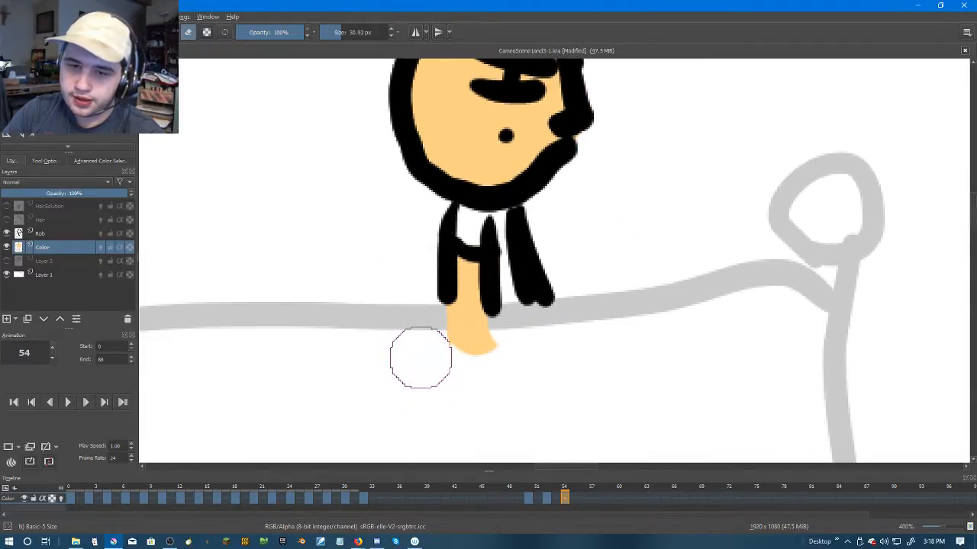
Step: Create a duplicate Color frame at frame 56
scroll(557, 355, "down", 2)
key("Right")
key("Right")
key("Left")
key("Right")
right_click(583, 497)
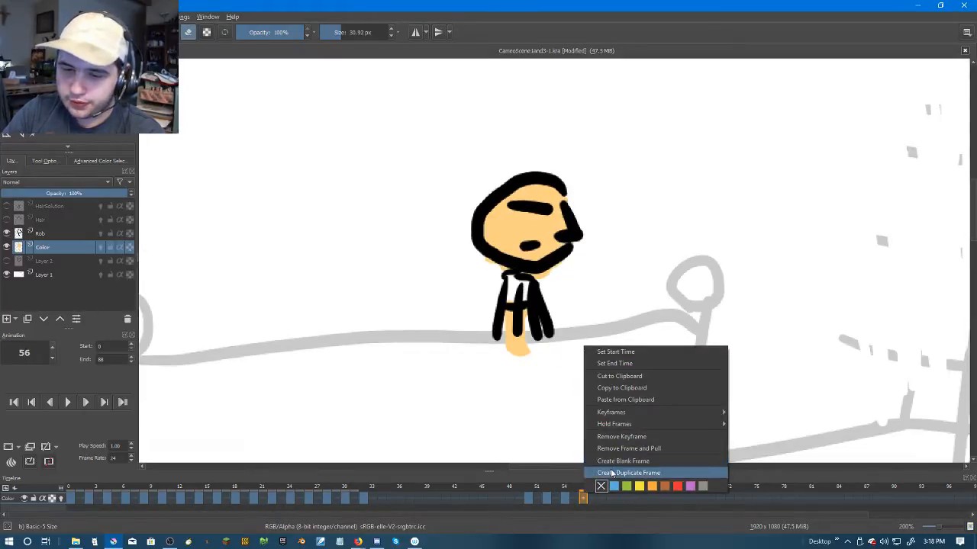
left_click(609, 472)
Step: Erase the skin tone spilling below the head and around the legs on frame 56
scroll(511, 257, "up", 3)
mouse_move(453, 321)
left_mouse_down()
mouse_move(559, 330)
mouse_move(623, 321)
mouse_move(720, 259)
left_mouse_up()
mouse_move(573, 298)
left_mouse_down()
mouse_move(565, 199)
mouse_move(567, 418)
left_mouse_up()
left_click_drag(498, 277, 490, 252)
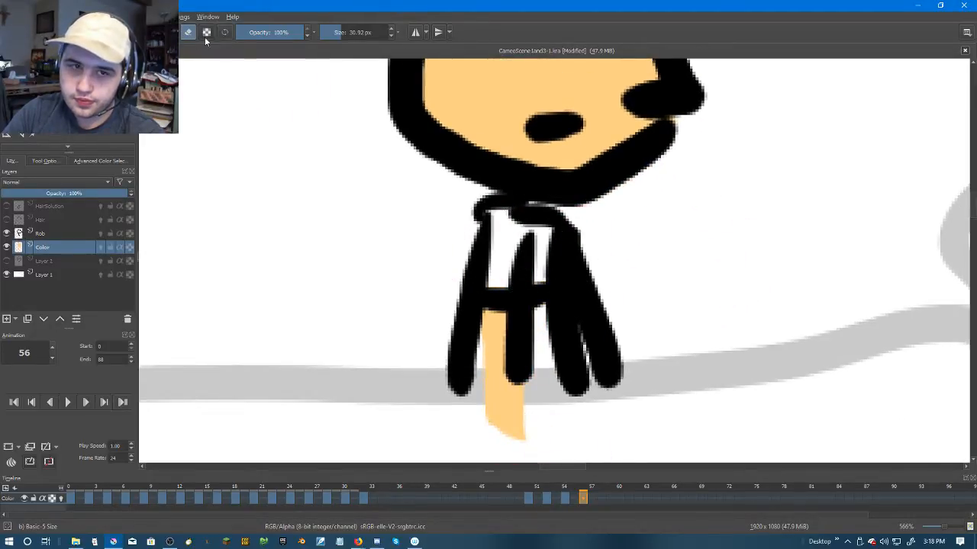
Step: Paint skin tone along the back leg on frame 56 and erase the spill outside it
mouse_move(442, 313)
left_mouse_down()
mouse_move(476, 338)
mouse_move(475, 399)
mouse_move(458, 408)
left_mouse_up()
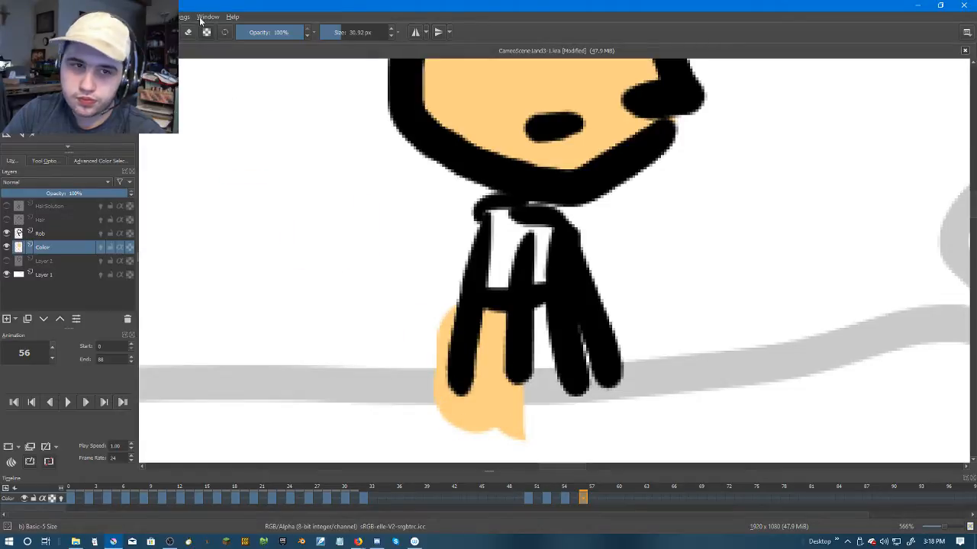
scroll(446, 392, "down", 2)
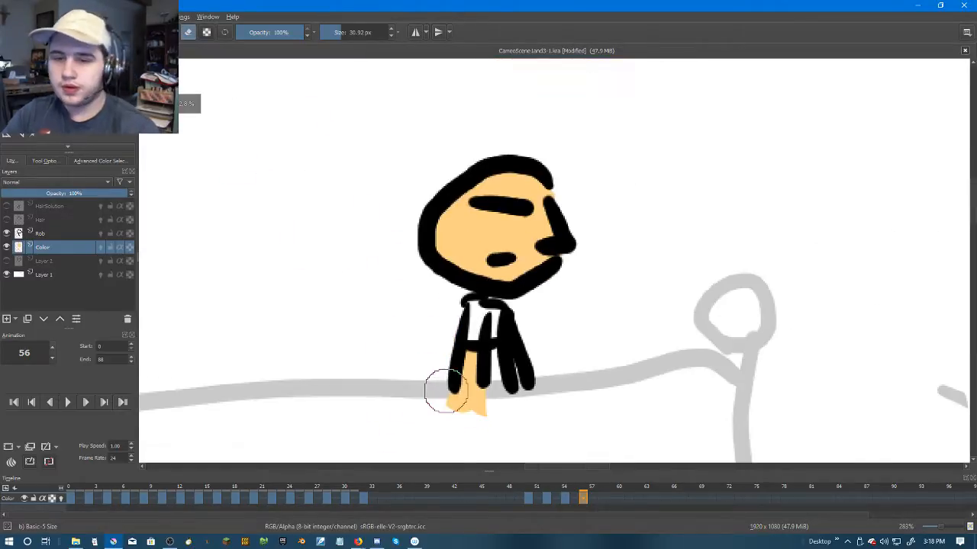
Step: Create a duplicate Color frame at frame 58
key("Right")
key("Left")
key("Right")
right_click(608, 497)
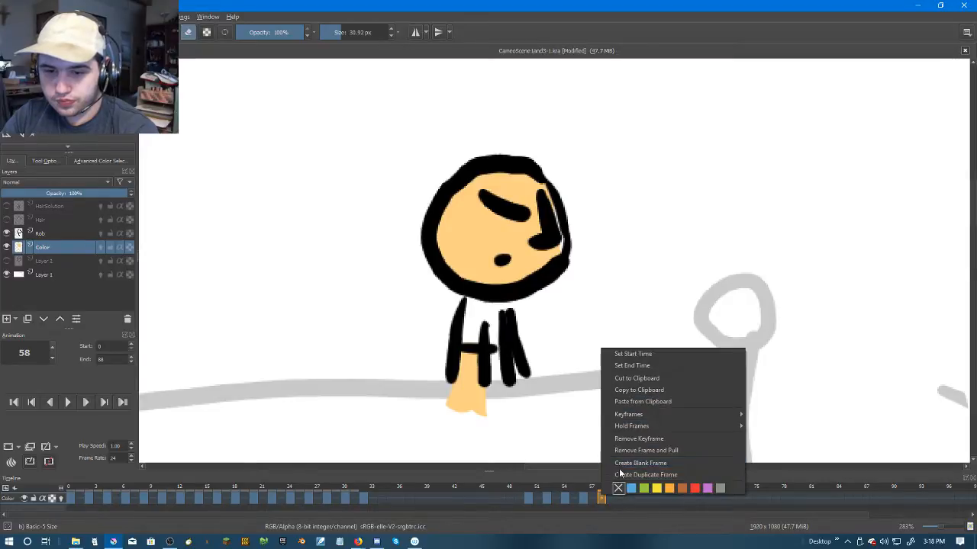
left_click(633, 474)
scroll(427, 336, "up", 3)
left_click_drag(444, 309, 462, 333)
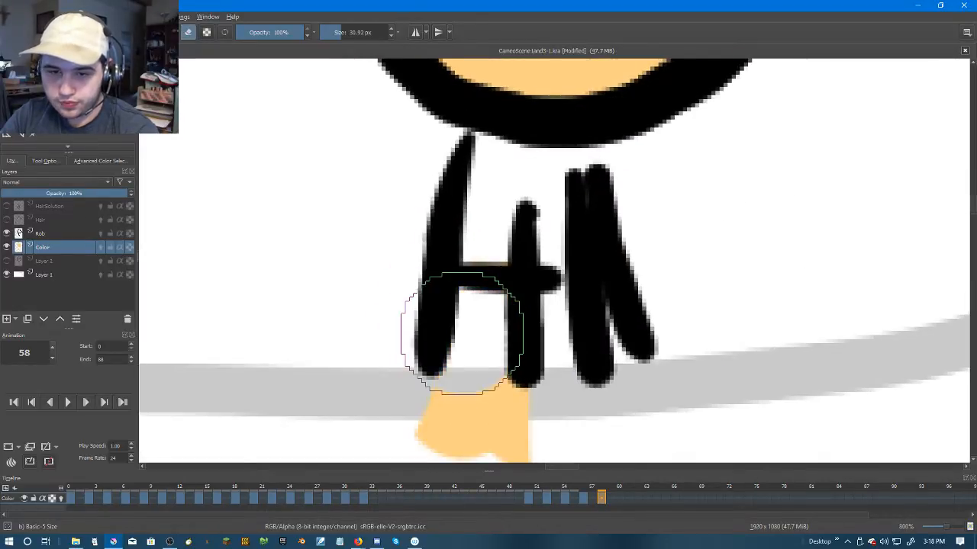
key("ctrl+z")
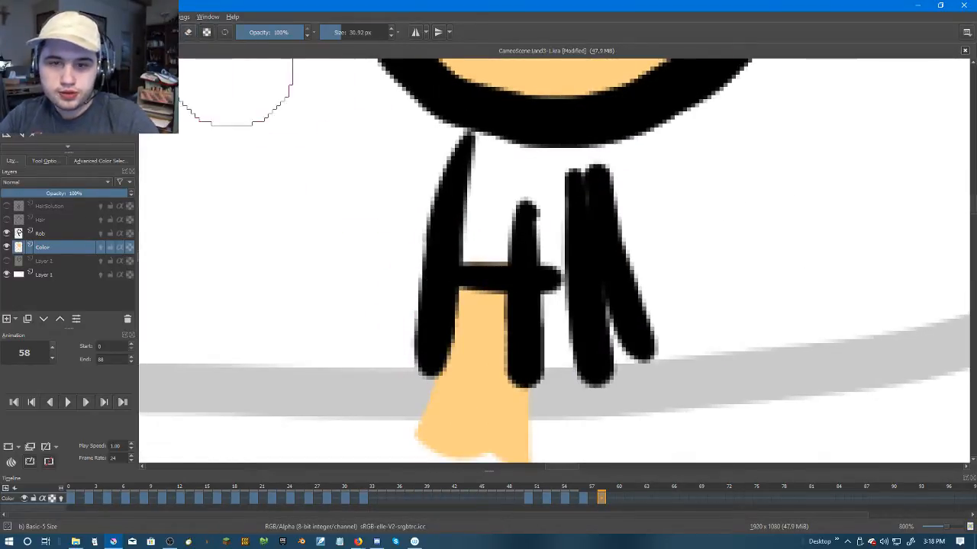
left_click(508, 221)
key("ctrl+z")
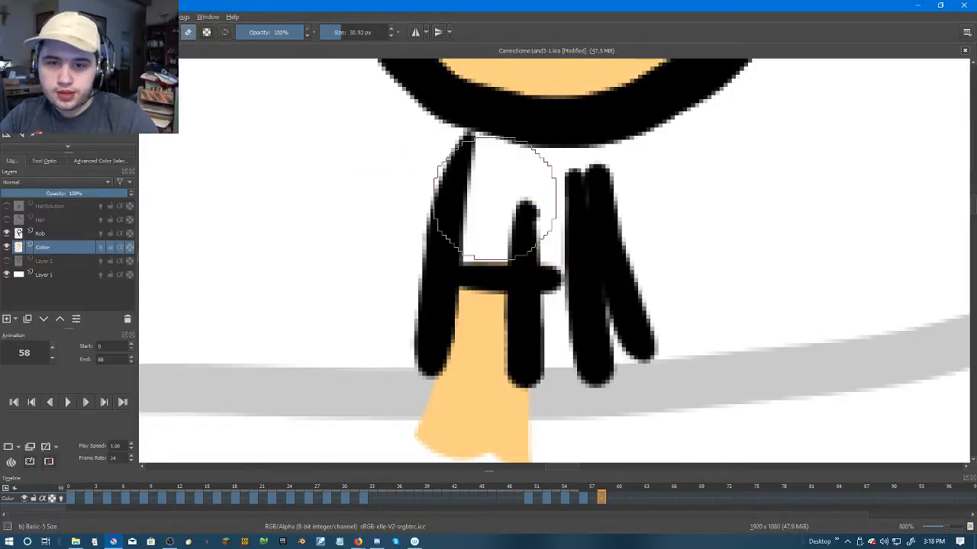
Step: Fill the unpainted gap beside the nose at the front of the head on frame 58
mouse_move(561, 82)
left_mouse_down()
mouse_move(485, 163)
mouse_move(430, 304)
left_mouse_up()
scroll(430, 304, "down", 1)
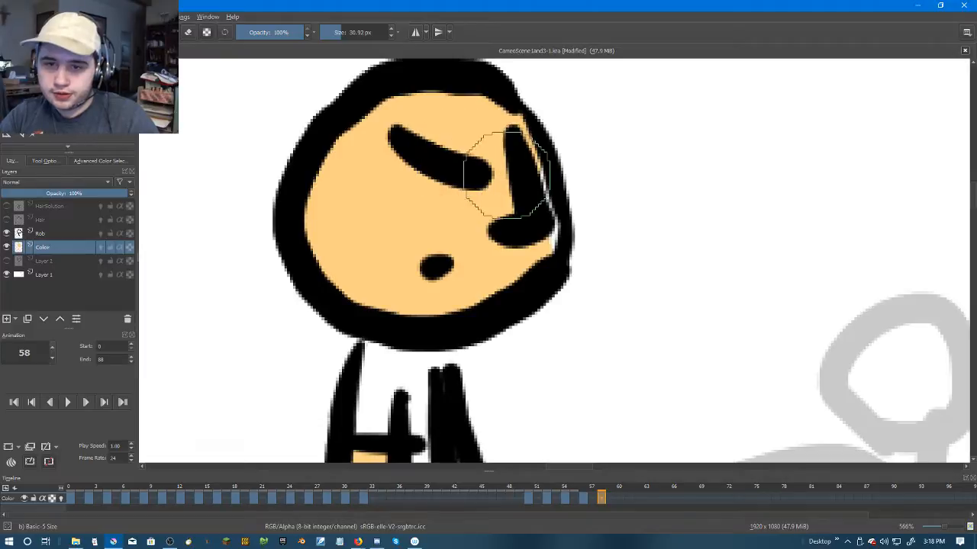
scroll(520, 206, "down", 1)
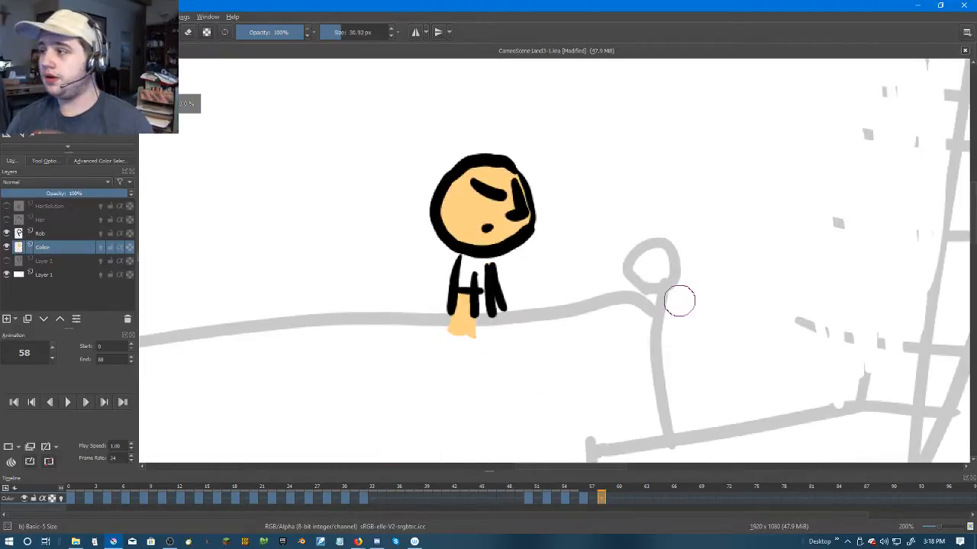
Step: Create a duplicate Color frame at frame 60
key("Right")
key("Right")
left_click_drag(602, 489, 619, 489)
right_click(619, 503)
key("Escape")
scroll(472, 239, "up", 4)
scroll(392, 180, "down", 2)
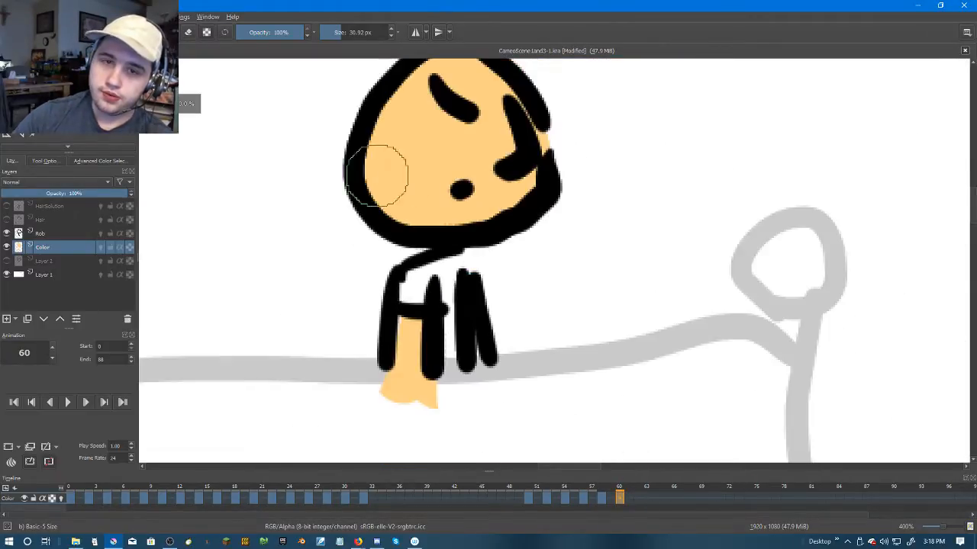
scroll(393, 360, "up", 1)
Step: Create a duplicate Color frame at frame 62
key("Right")
scroll(434, 362, "down", 2)
key("Right")
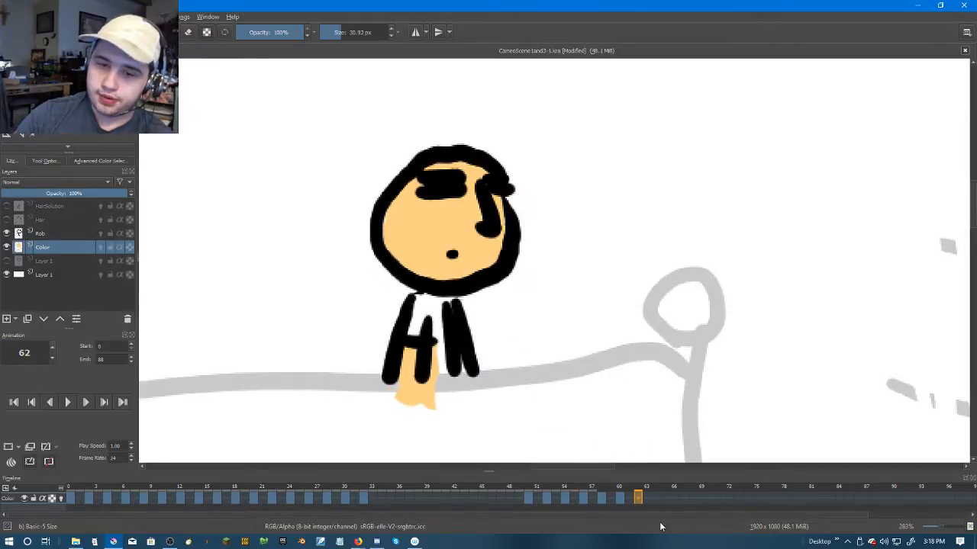
right_click(637, 497)
key("Escape")
Step: Touch up the skin tone between the legs on frame 62 and erase the spill in front of the middle leg
scroll(497, 391, "up", 2)
scroll(585, 338, "down", 1)
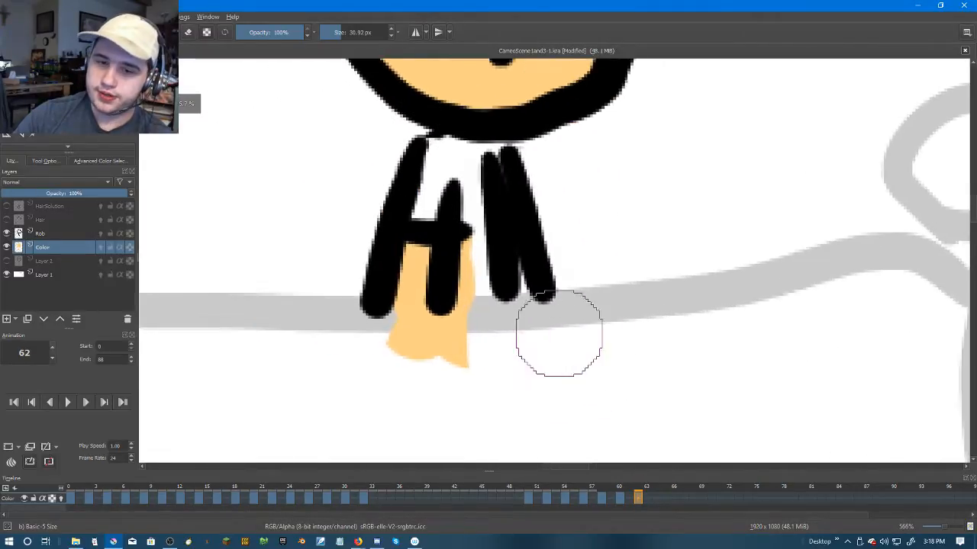
scroll(349, 261, "up", 2)
left_click(195, 36)
mouse_move(457, 252)
left_mouse_down()
mouse_move(469, 240)
mouse_move(475, 381)
left_mouse_up()
scroll(517, 267, "down", 3)
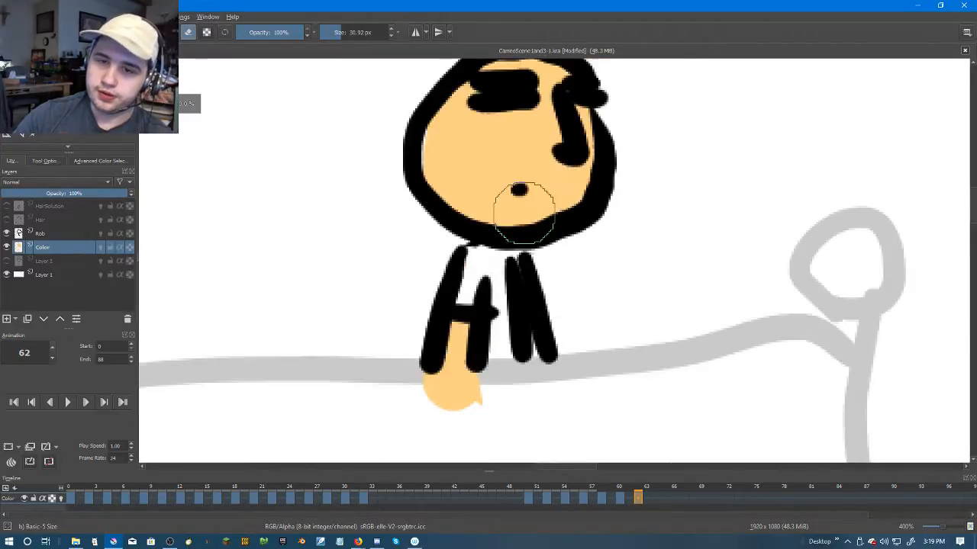
Step: Fill the thin unpainted gap at the back of the head on frame 62
scroll(523, 218, "up", 1)
scroll(436, 189, "up", 1)
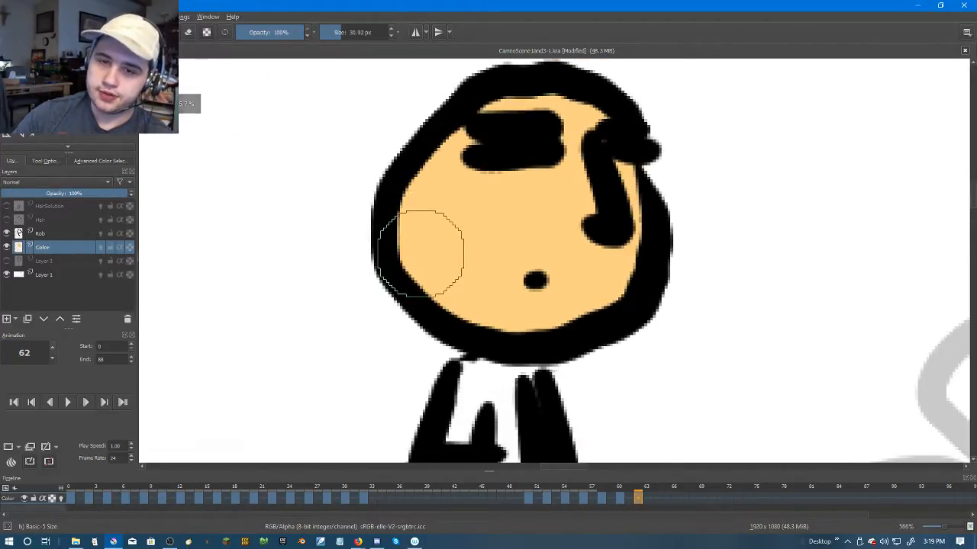
scroll(523, 221, "down", 2)
scroll(597, 129, "up", 1)
scroll(597, 128, "up", 3)
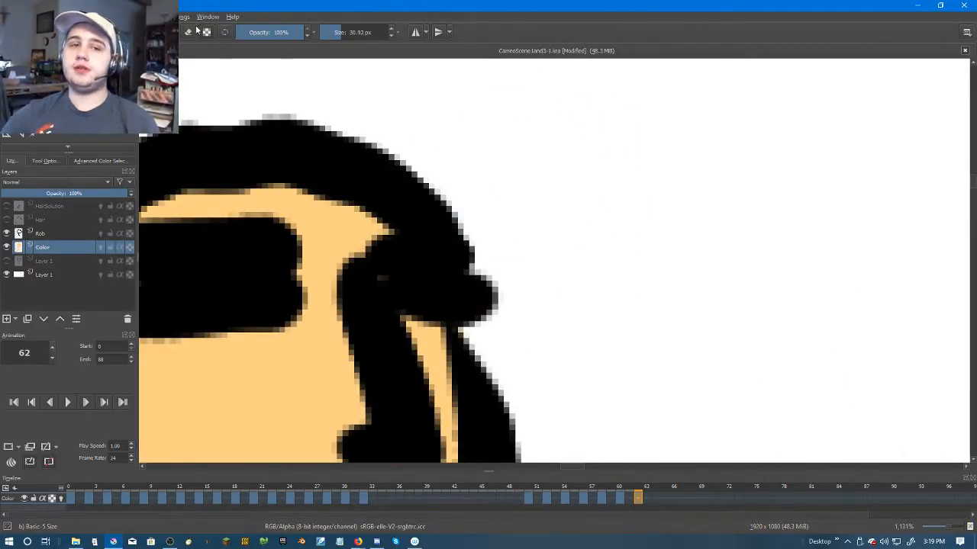
Step: Create a duplicate Color frame at frame 64
scroll(562, 283, "down", 2)
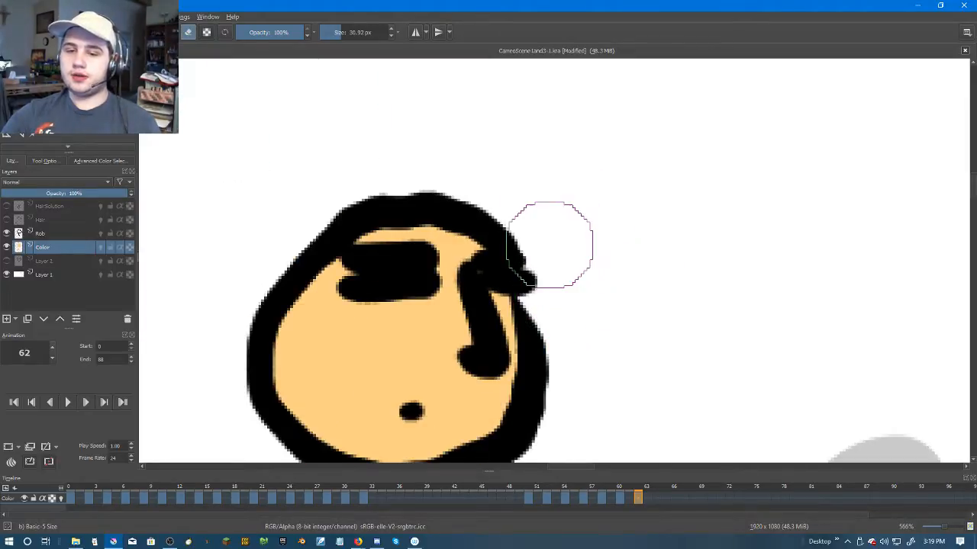
scroll(555, 261, "down", 3)
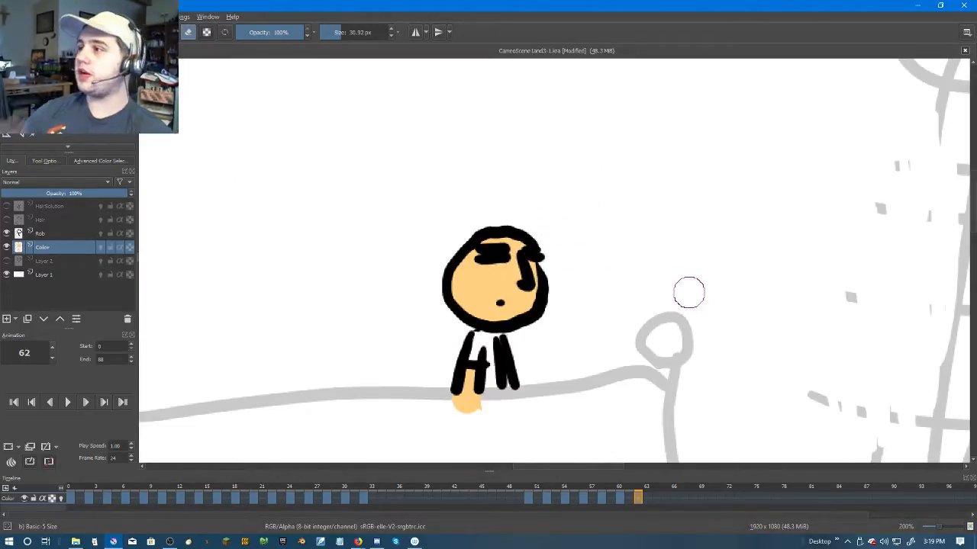
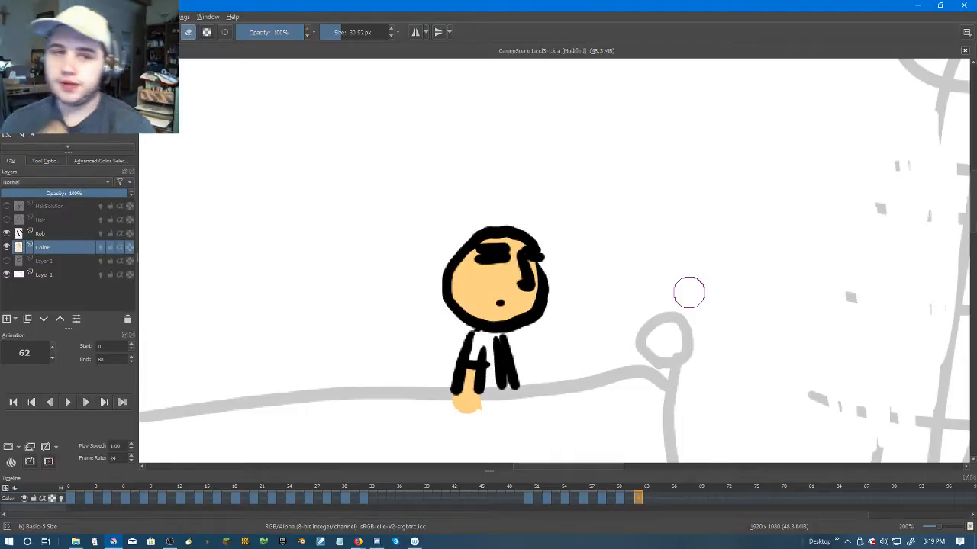
key("Right")
key("Left")
key("Right")
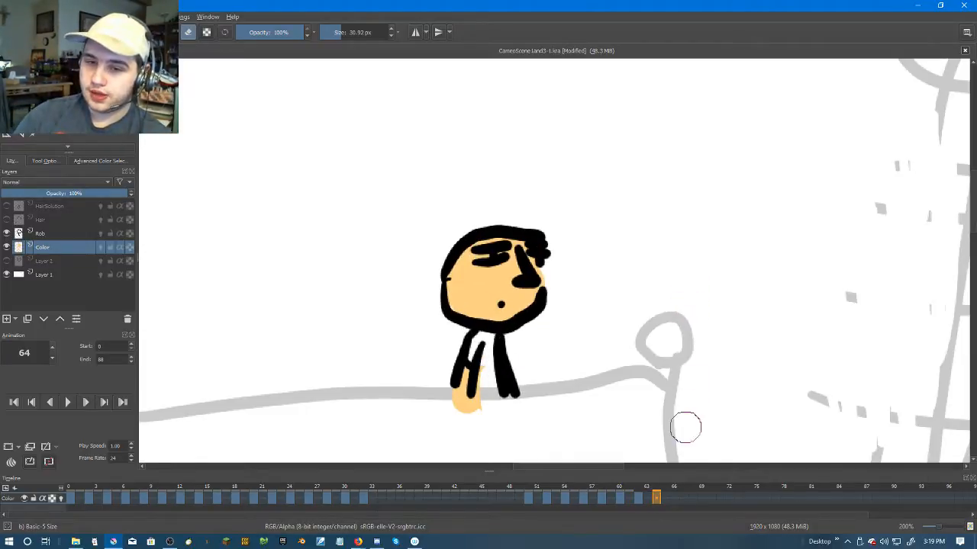
right_click(654, 501)
left_click(675, 478)
Step: Erase the skin tone spill beside the back arm and hand on frame 64
scroll(459, 296, "up", 3)
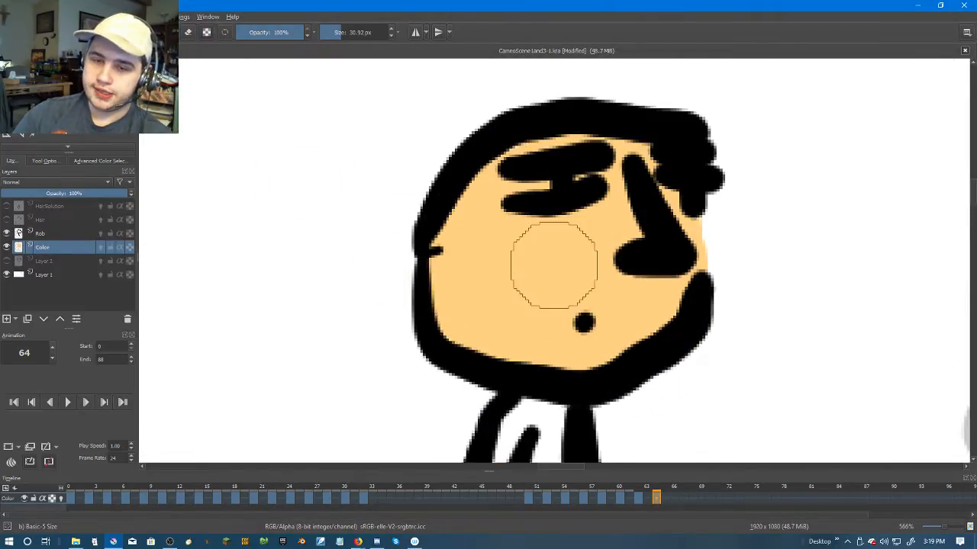
scroll(534, 270, "down", 3)
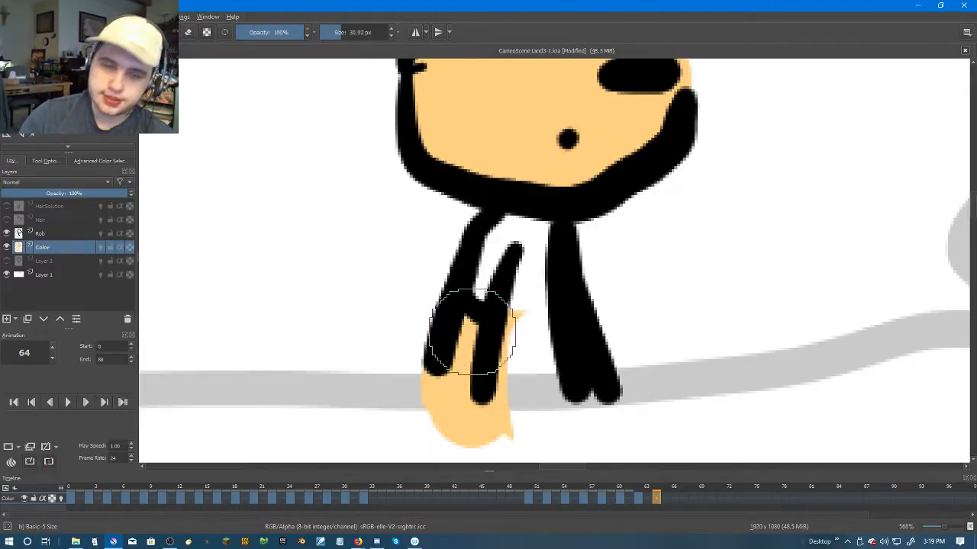
left_click(191, 35)
left_click_drag(547, 319, 524, 420)
scroll(627, 371, "down", 2)
Step: Step forward through the frames after 64, up to frame 93, to check for further pose changes
key("Right")
key("Right")
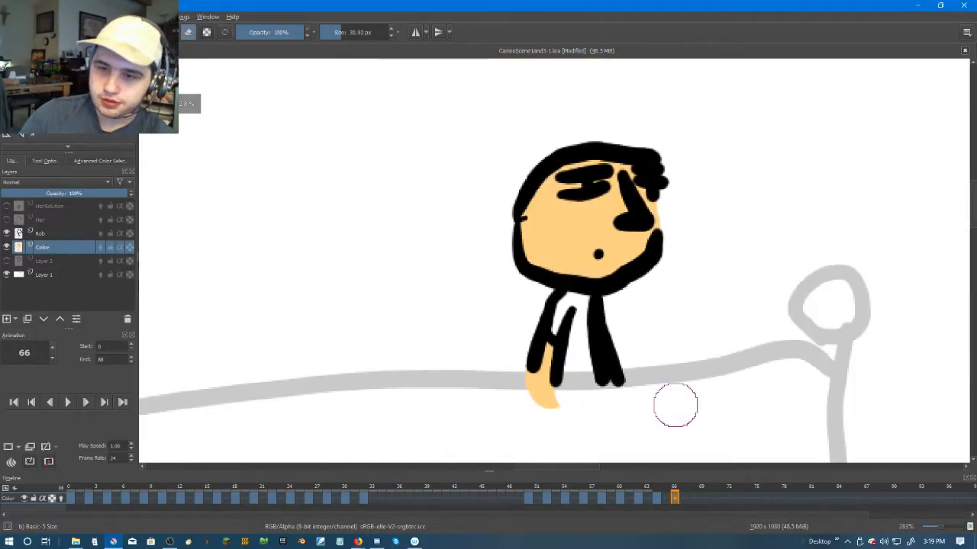
key("Right")
key("Right")
key("Right")
key("Right")
key("Right")
key("Right")
key("Right")
key("Right")
key("Right")
key("Right")
key("Right")
key("Right")
key("Right")
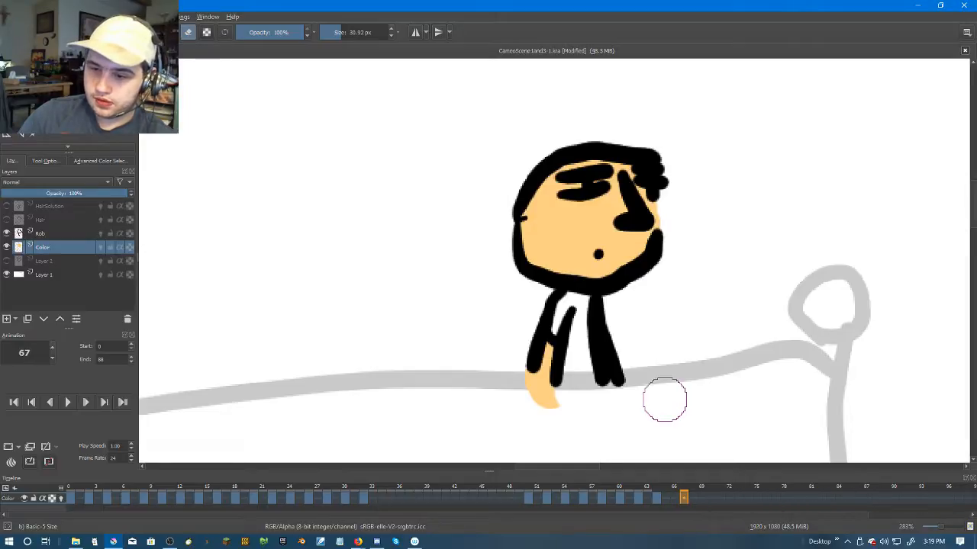
key("Right")
key("Right")
key("Right")
key("Right")
key("Right")
key("Right")
key("Right")
key("Right")
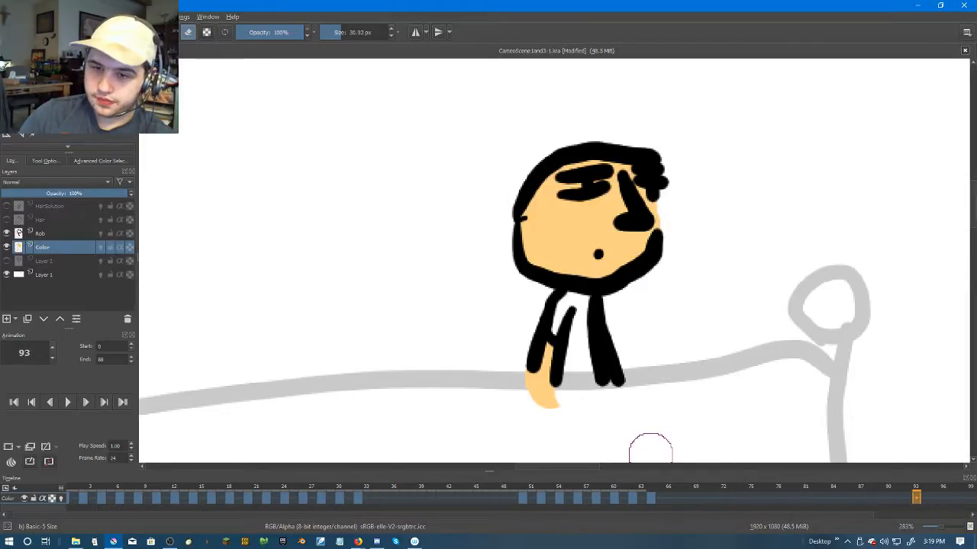
Step: Step back through the animation to frame 0 to review the colored poses
key("Left")
key("Left")
key("Left")
key("Left")
key("Left")
key("Left")
key("Left")
key("Left")
key("Left")
key("Left")
key("Left")
key("Left")
key("Left")
key("Left")
key("Left")
key("Left")
key("Left")
key("Left")
key("Left")
key("Left")
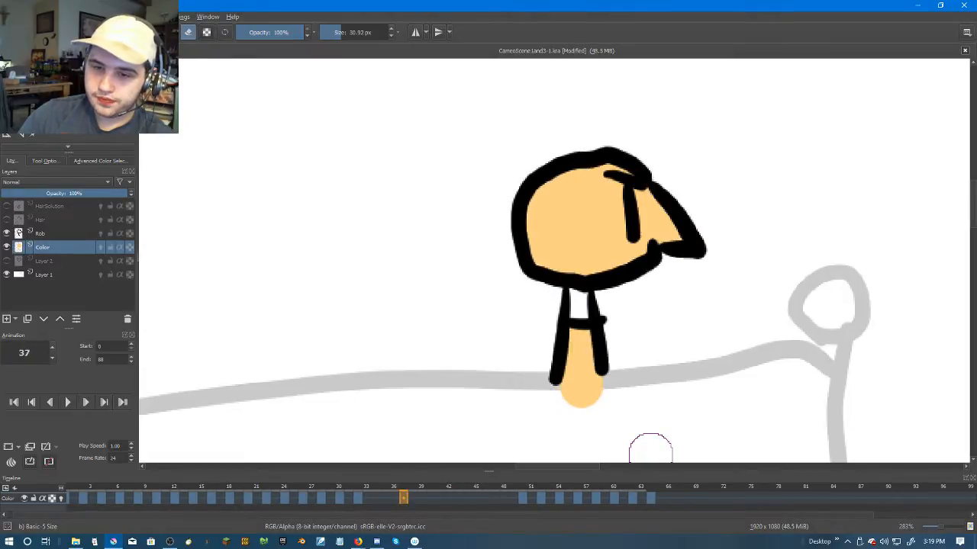
key("Left")
key("Left")
key("Left")
key("Left")
key("Left")
key("Left")
key("Left")
key("Left")
scroll(473, 286, "down", 3)
key("Left")
key("Left")
key("Left")
key("Left")
key("Left")
key("Left")
key("Left")
key("Left")
Step: Play back the color fills alone with the Rob layer hidden, and show the layer again at frame 50
left_click(7, 233)
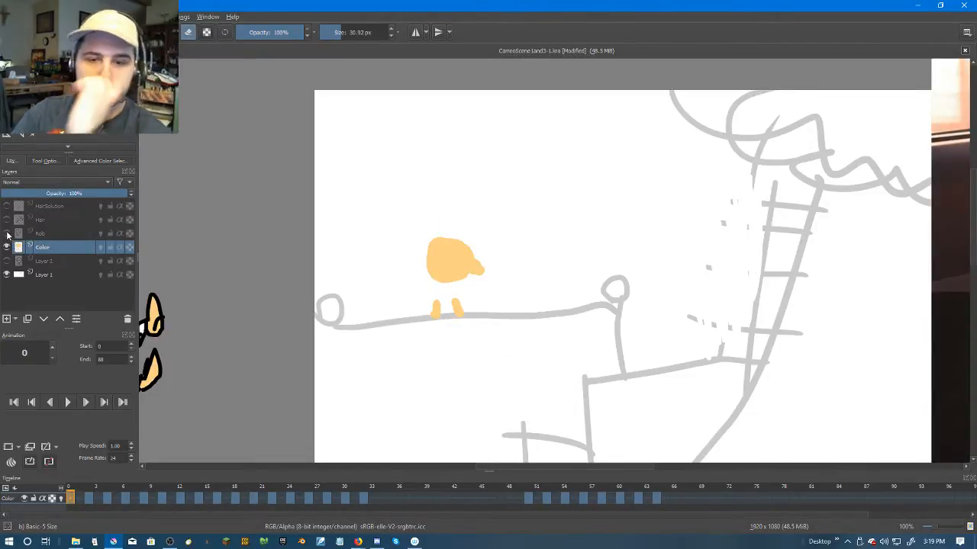
left_click(68, 402)
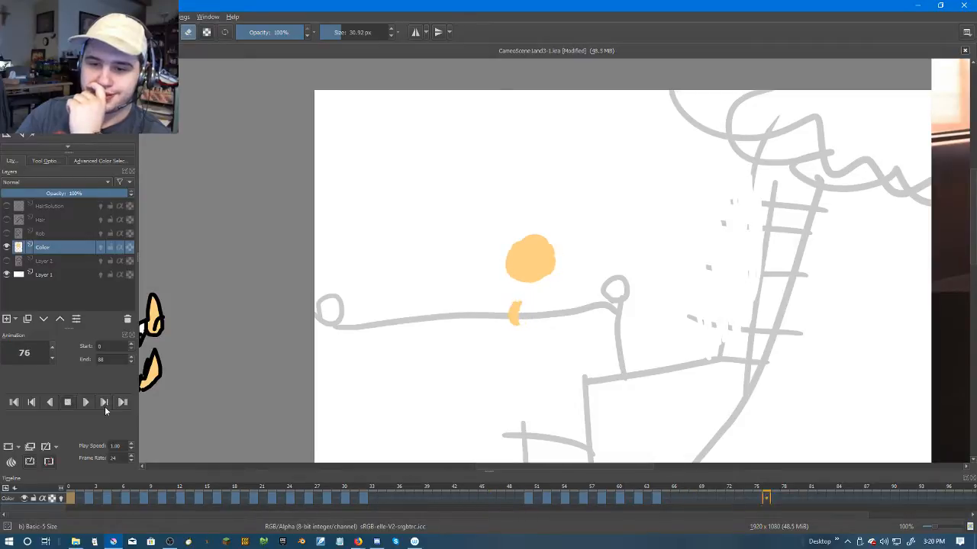
left_click(67, 402)
left_click(655, 499)
left_click_drag(500, 498, 722, 498)
left_click(68, 403)
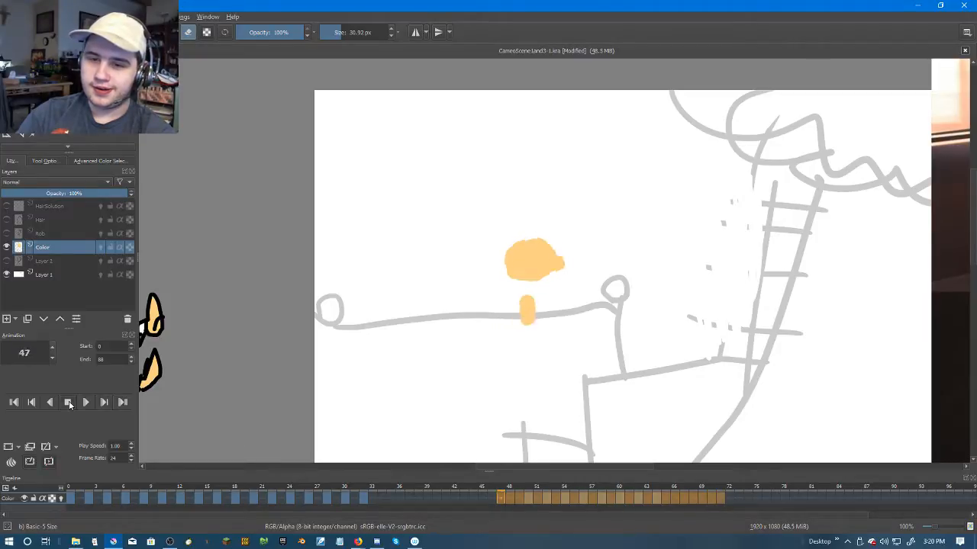
left_click(527, 499)
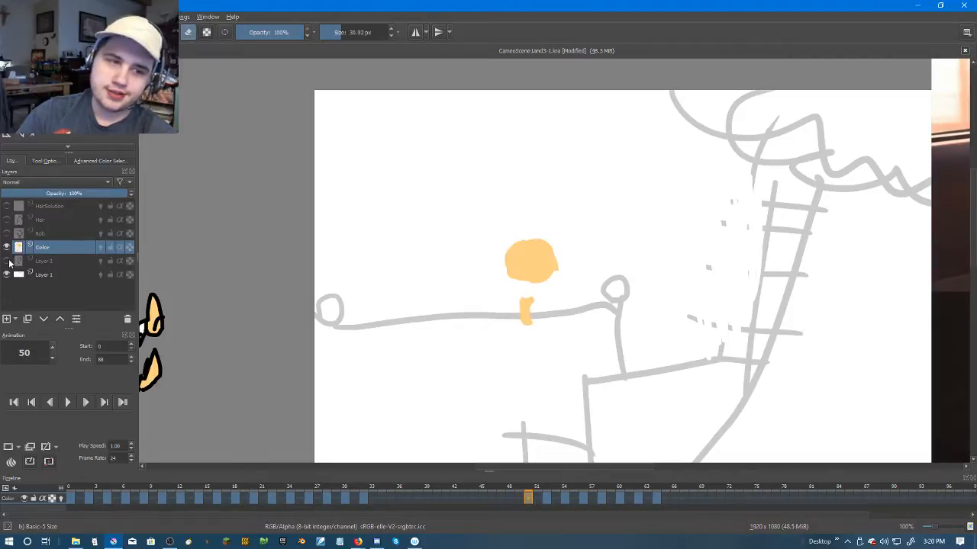
left_click(6, 233)
Step: Sample the red of the cartoon character's shirt from the tablet reference image
scroll(249, 126, "down", 2)
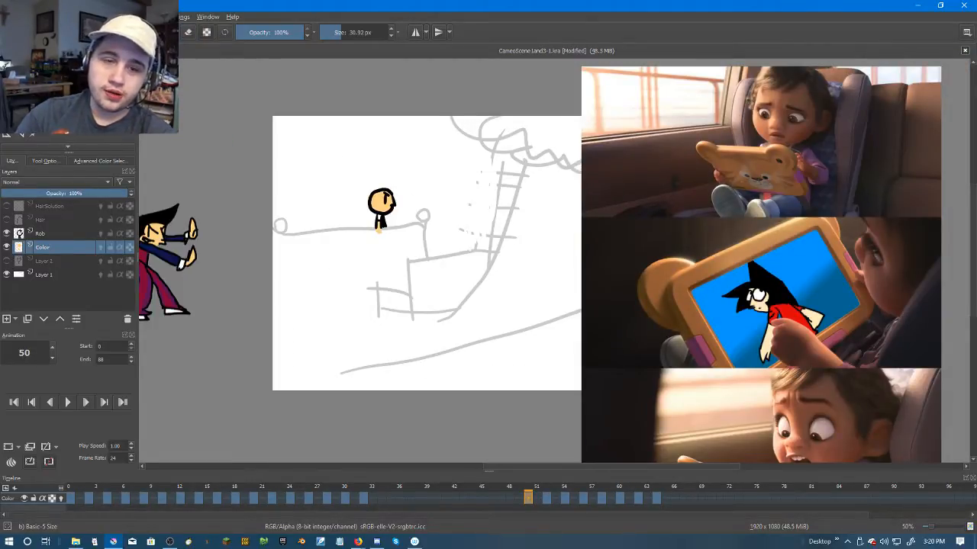
key("p")
scroll(797, 239, "up", 4)
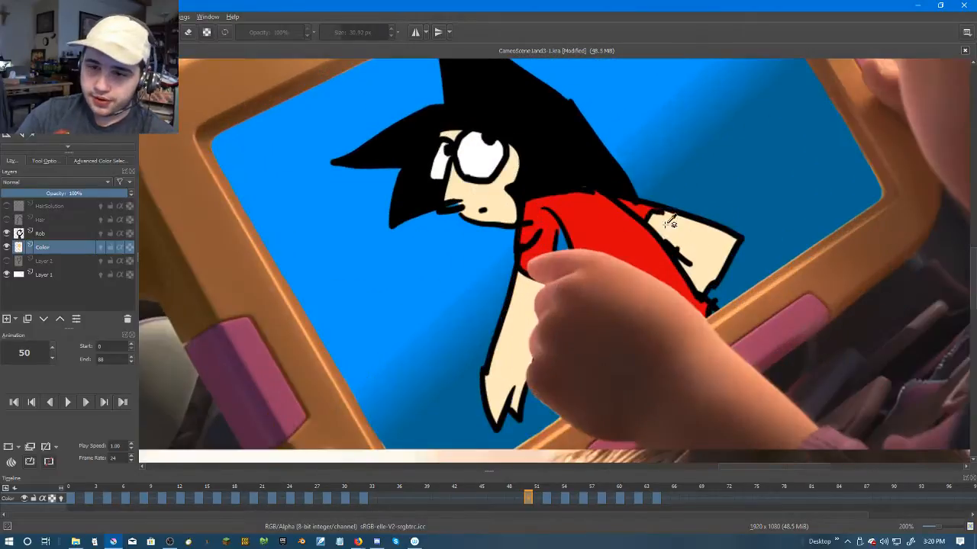
scroll(704, 244, "down", 2)
left_click_drag(292, 218, 465, 218)
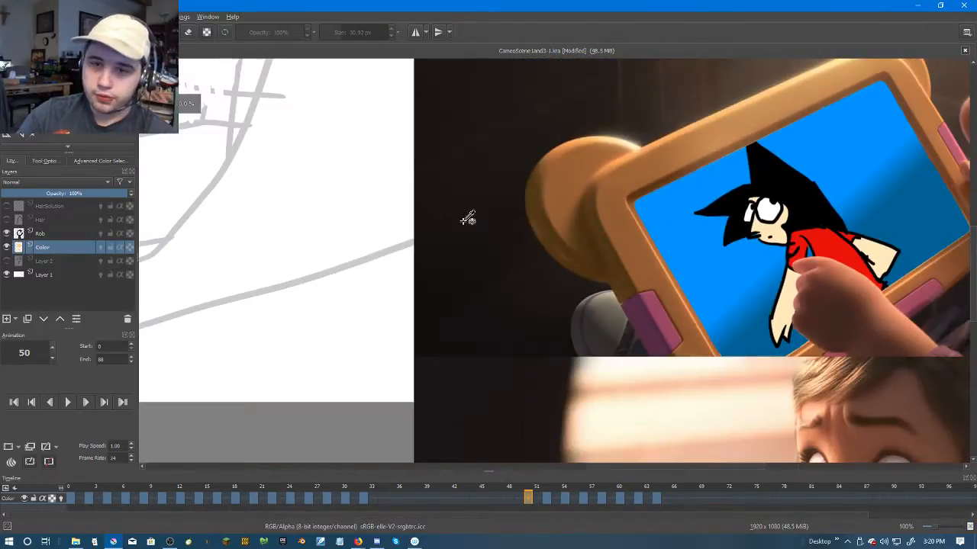
left_click_drag(290, 166, 569, 235)
left_click_drag(513, 224, 619, 289)
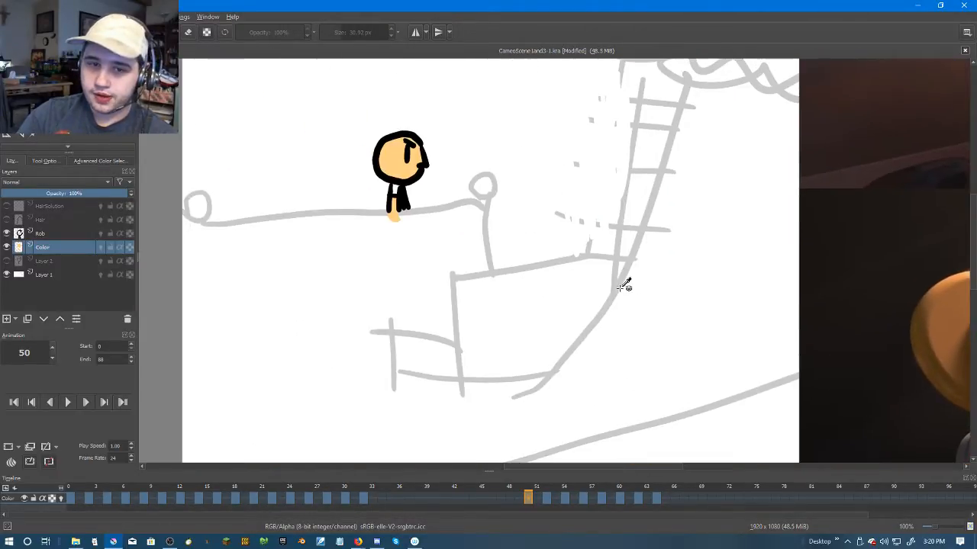
Step: Paint the character's shirt and sleeve red on frame 65 of the Color layer
left_click(665, 500)
scroll(523, 221, "up", 5)
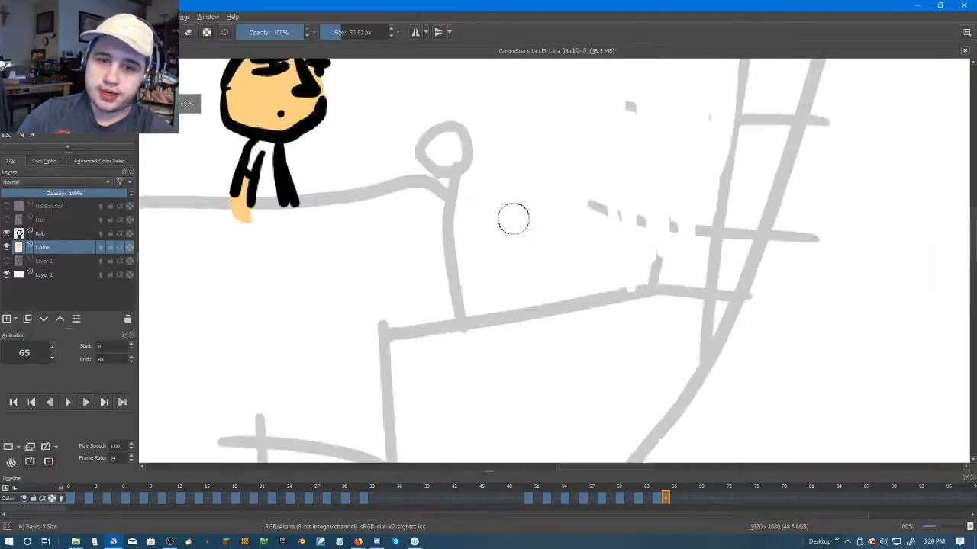
mouse_move(383, 351)
left_mouse_down()
mouse_move(392, 292)
mouse_move(386, 233)
mouse_move(363, 245)
left_mouse_up()
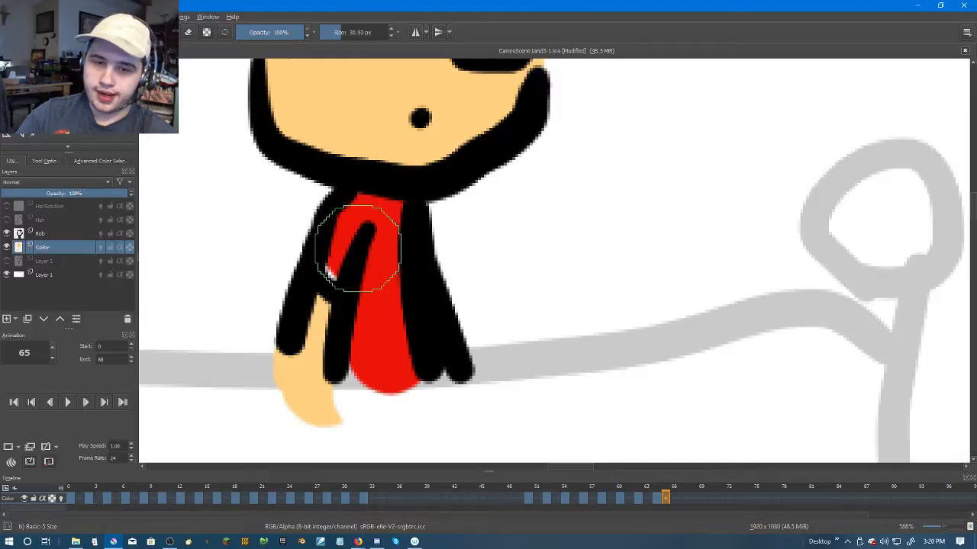
scroll(399, 220, "down", 1)
scroll(398, 220, "up", 1)
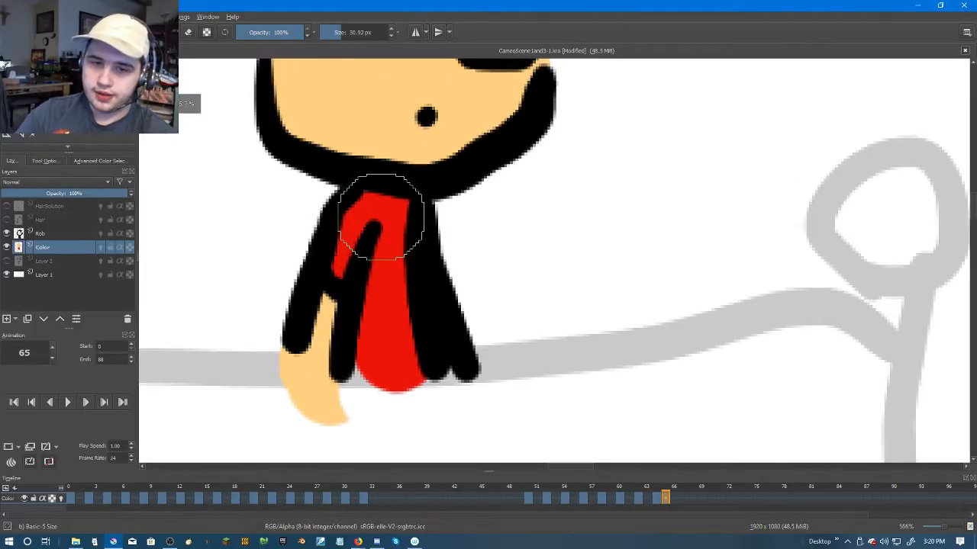
scroll(432, 296, "down", 3)
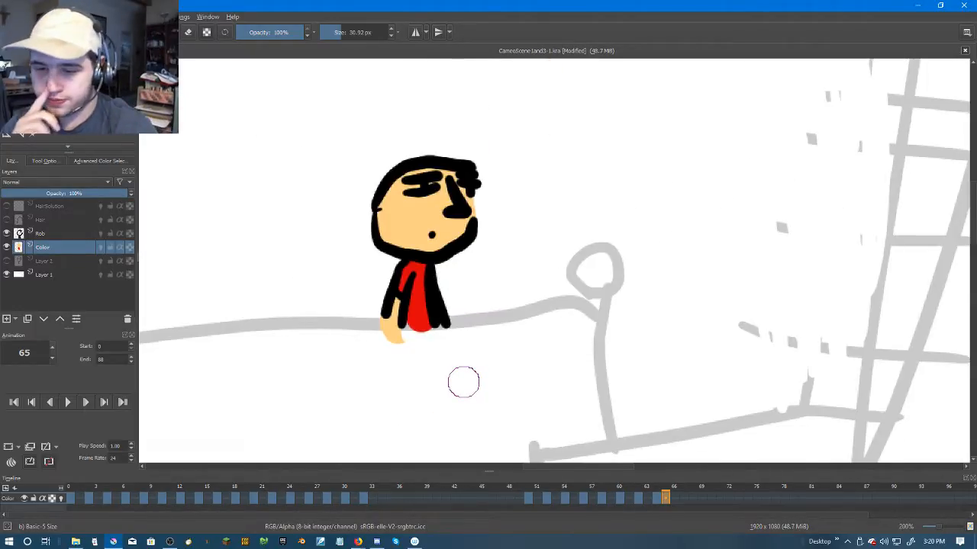
Step: Color the shirt red and the front arm's gap skin tone on frame 62, erasing the red spill outside the back arm
left_click(665, 498)
left_click(656, 497)
left_click(637, 497)
scroll(440, 344, "up", 4)
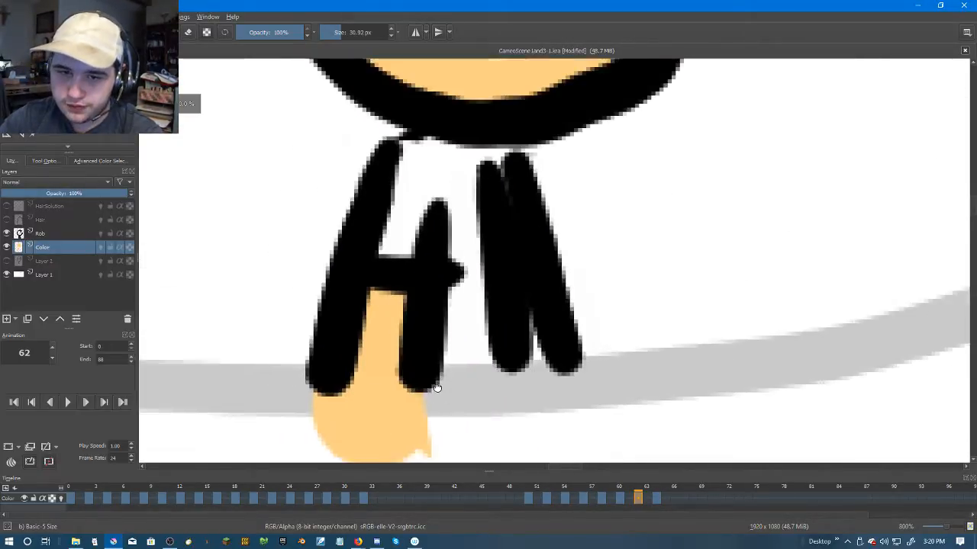
mouse_move(469, 371)
left_mouse_down()
mouse_move(458, 267)
mouse_move(435, 255)
mouse_move(447, 223)
mouse_move(411, 254)
left_mouse_up()
key("e")
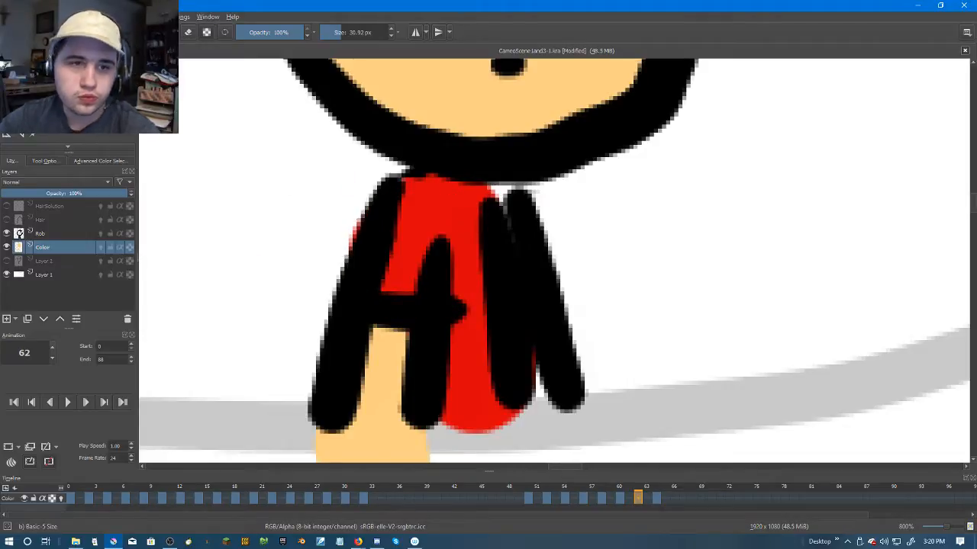
left_click_drag(304, 200, 297, 240)
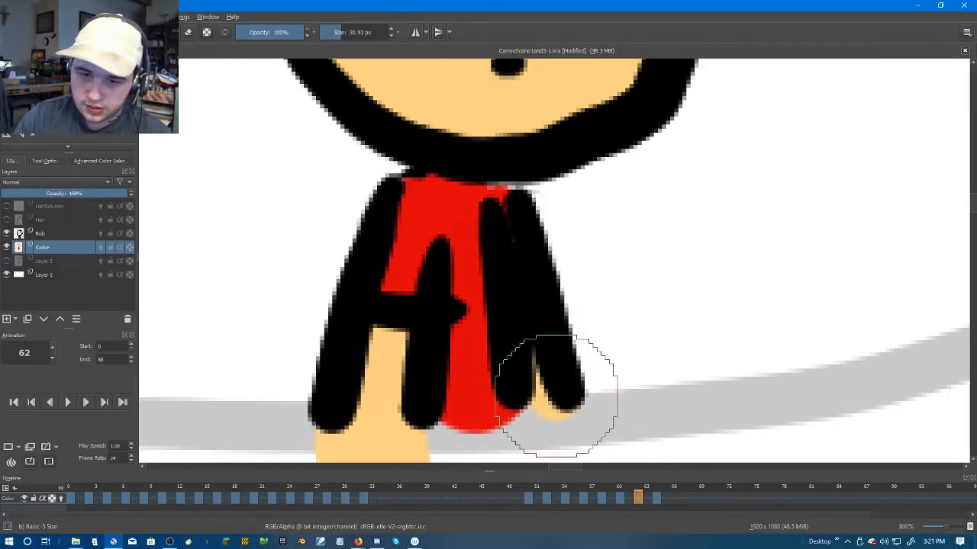
Step: Paint the shirt and sleeve red on frame 60 and touch up the gap in the front arm
left_click(619, 498)
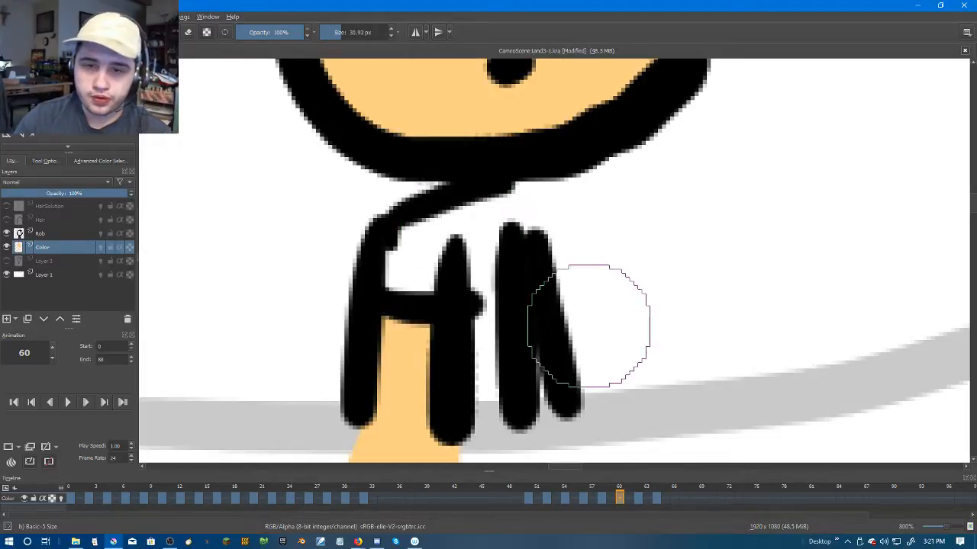
mouse_move(512, 229)
left_mouse_down()
mouse_move(415, 271)
mouse_move(387, 263)
left_mouse_up()
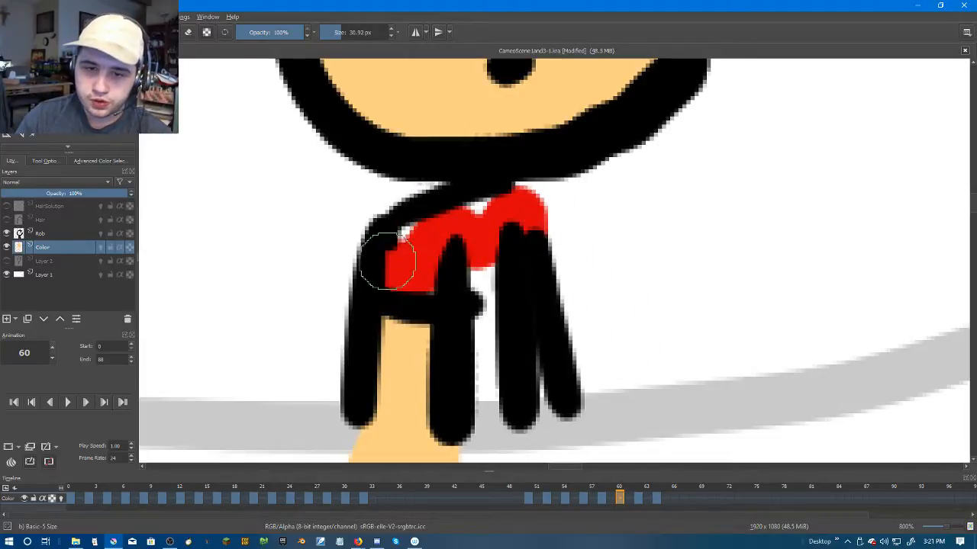
mouse_move(462, 223)
left_mouse_down()
mouse_move(474, 276)
mouse_move(449, 275)
mouse_move(484, 273)
mouse_move(495, 425)
left_mouse_up()
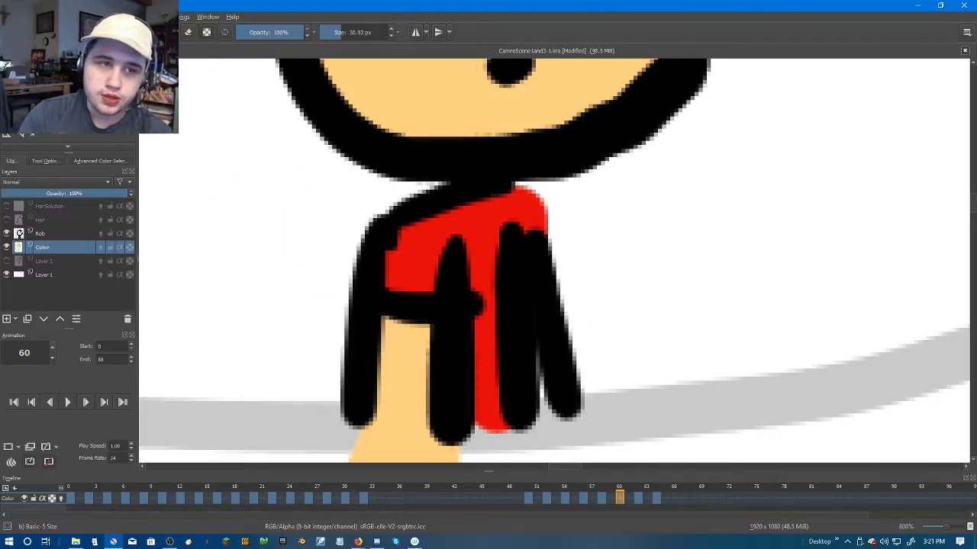
mouse_move(555, 370)
left_mouse_down()
mouse_move(552, 344)
mouse_move(544, 396)
left_mouse_up()
Step: Paint the shirt and sleeve red on frame 59
scroll(714, 321, "down", 5)
key("Left")
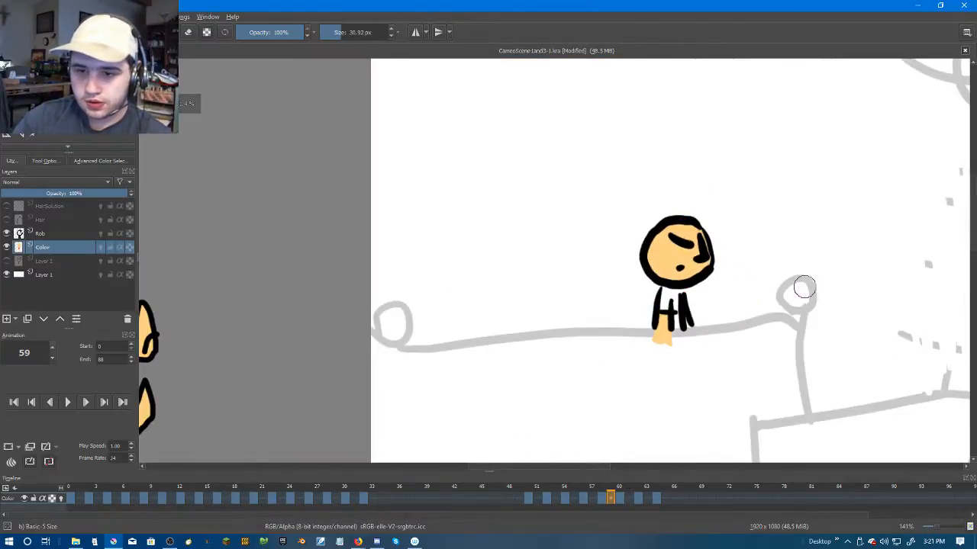
scroll(738, 283, "up", 2)
scroll(512, 288, "up", 3)
scroll(576, 341, "up", 2)
left_click_drag(723, 349, 338, 151)
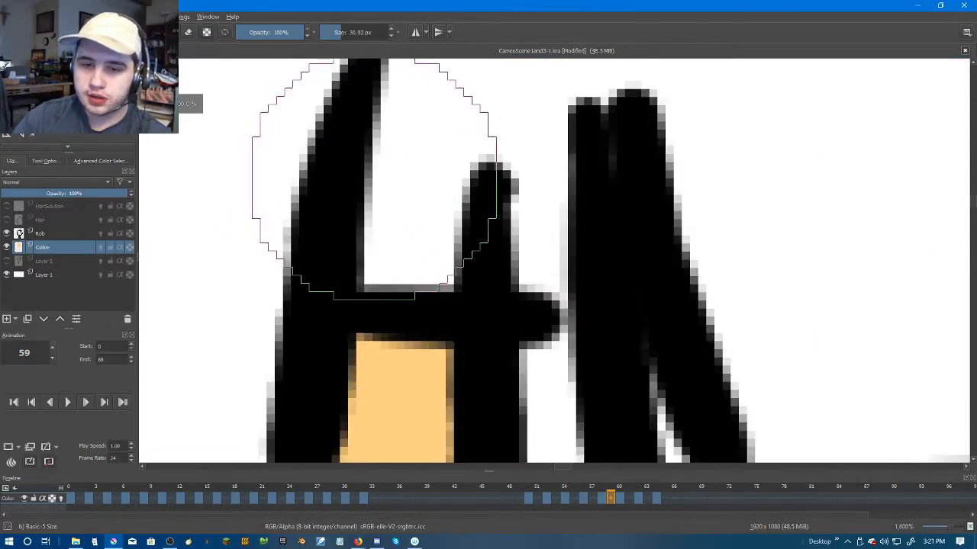
Step: Paint the character's shirt red on frame 59 of the Color layer and erase the overspill outside the arm outline
scroll(372, 188, "down", 2)
left_click(406, 177)
mouse_move(411, 164)
left_mouse_down()
mouse_move(397, 184)
mouse_move(432, 181)
mouse_move(452, 162)
mouse_move(458, 186)
left_mouse_up()
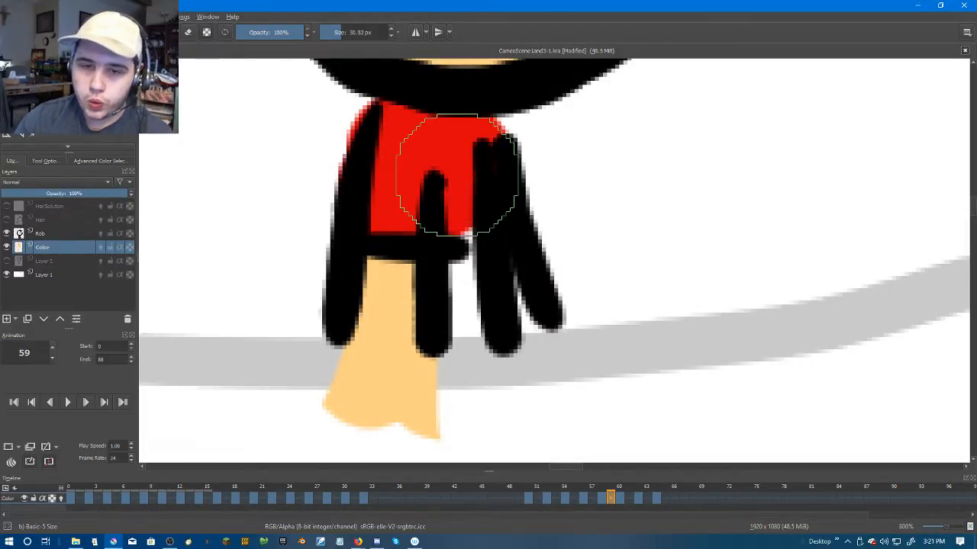
left_click(465, 233)
left_click_drag(465, 233, 476, 332)
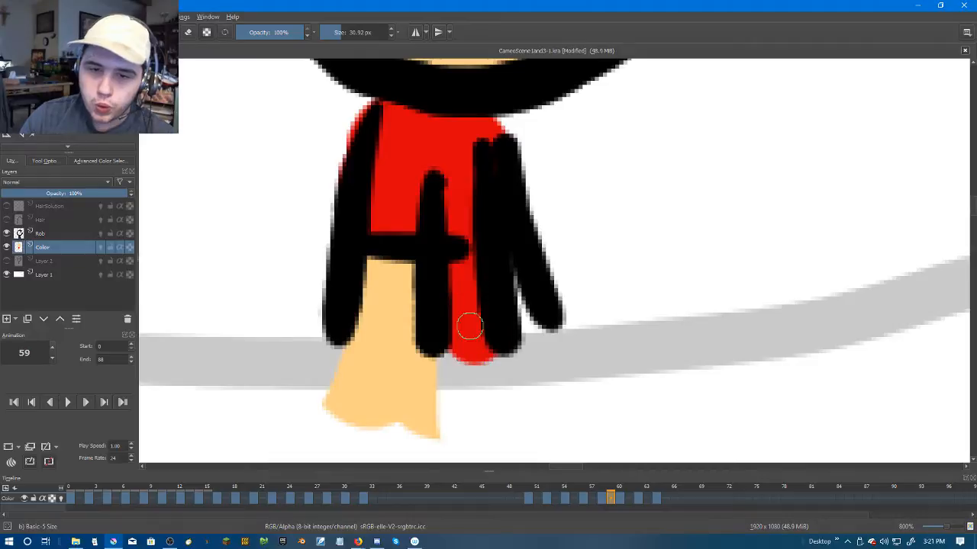
left_click(188, 32)
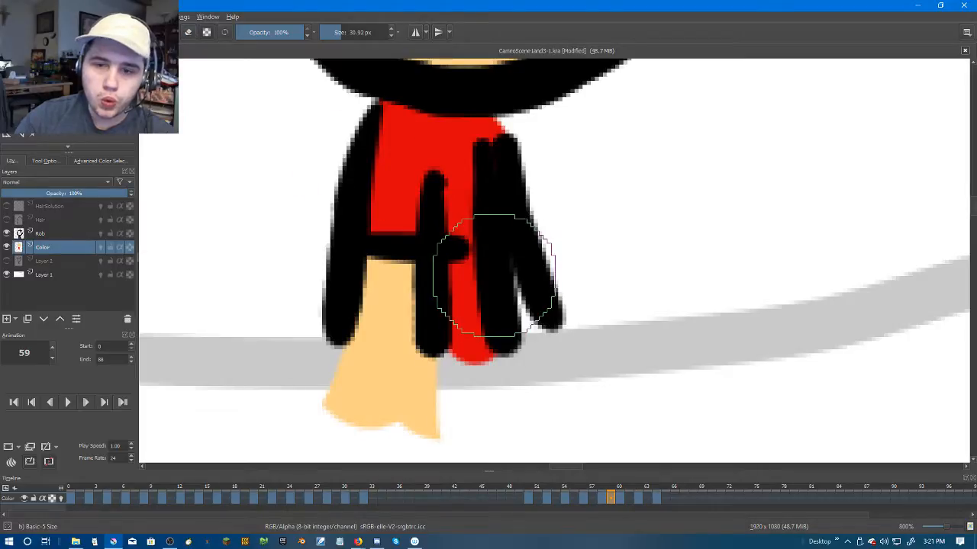
Step: Fill the gap inside the character's far arm with skin tone on frame 59
left_click_drag(518, 285, 529, 345)
scroll(534, 339, "down", 3)
scroll(623, 327, "down", 3)
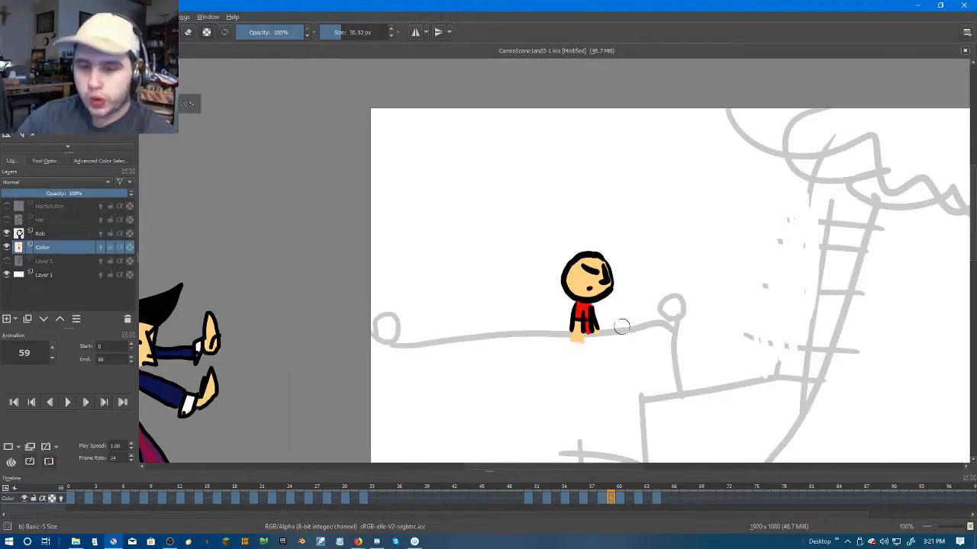
Step: On frame 56 of the Color layer, paint the character's shirt red and the gap in the far arm skin tone
left_click(627, 499)
key("Left")
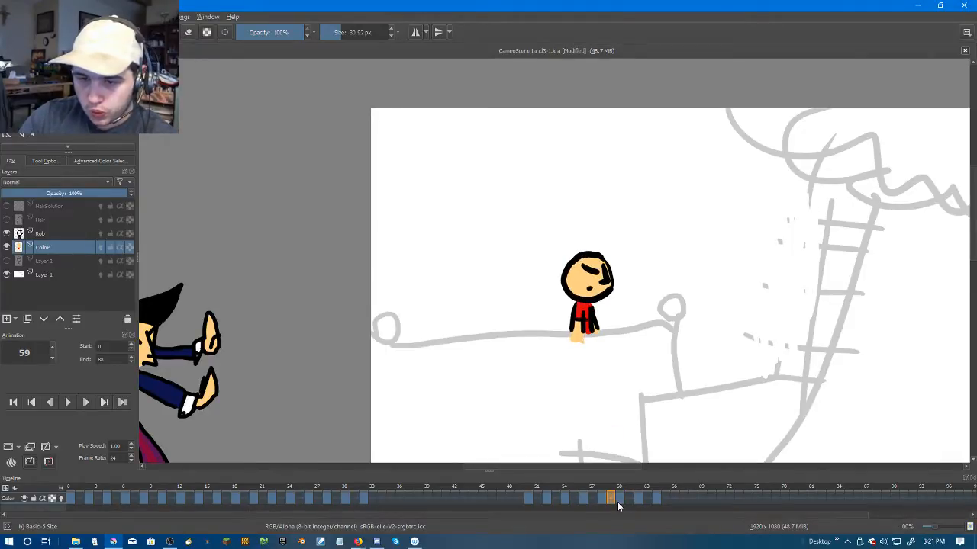
left_click(600, 499)
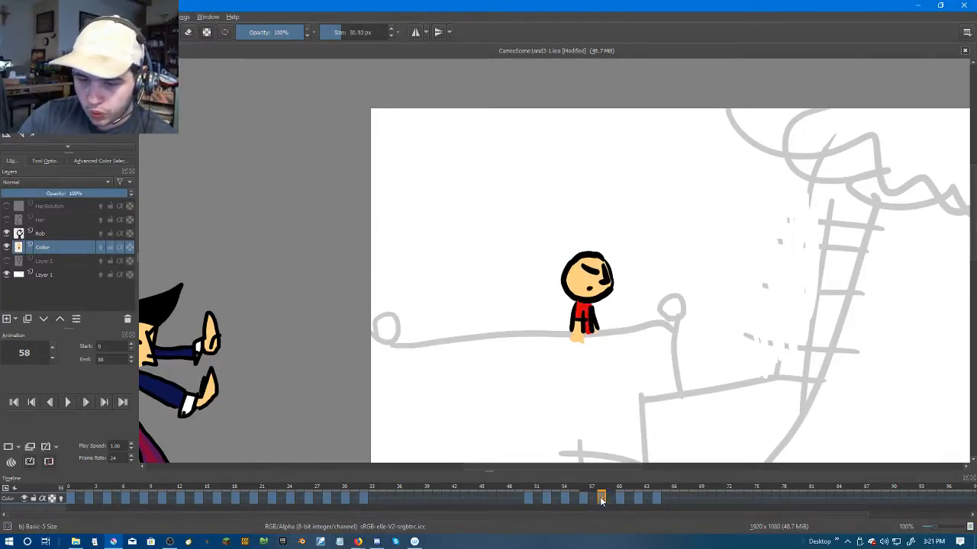
left_click(578, 498)
scroll(615, 325, "up", 6)
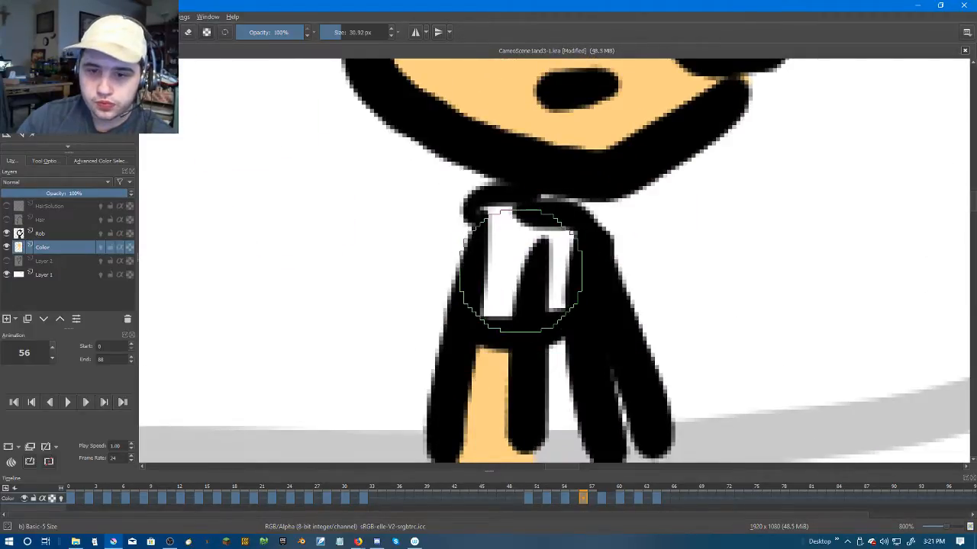
left_click(520, 273)
key("ctrl+z")
mouse_move(506, 244)
left_mouse_down()
mouse_move(508, 287)
mouse_move(497, 297)
mouse_move(521, 261)
mouse_move(551, 244)
mouse_move(565, 454)
left_mouse_up()
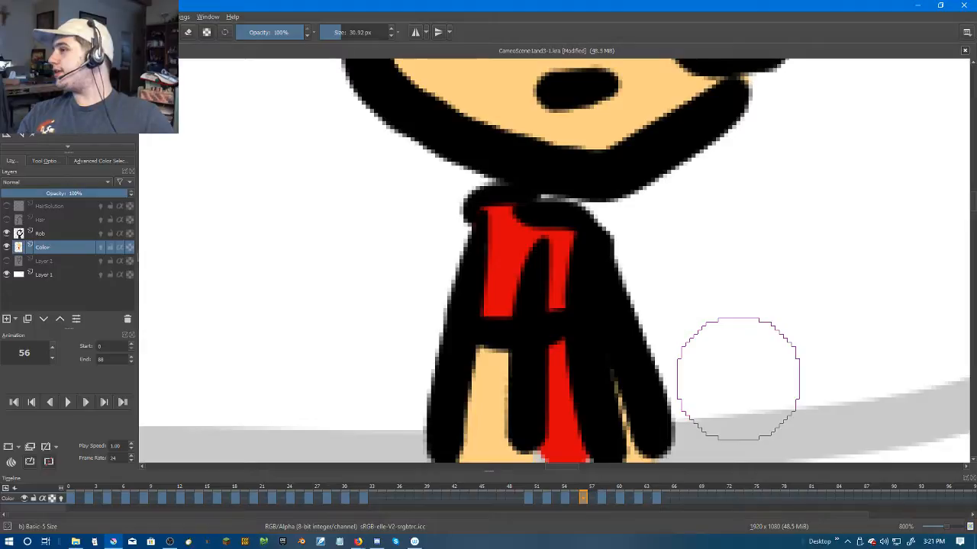
scroll(740, 334, "down", 3)
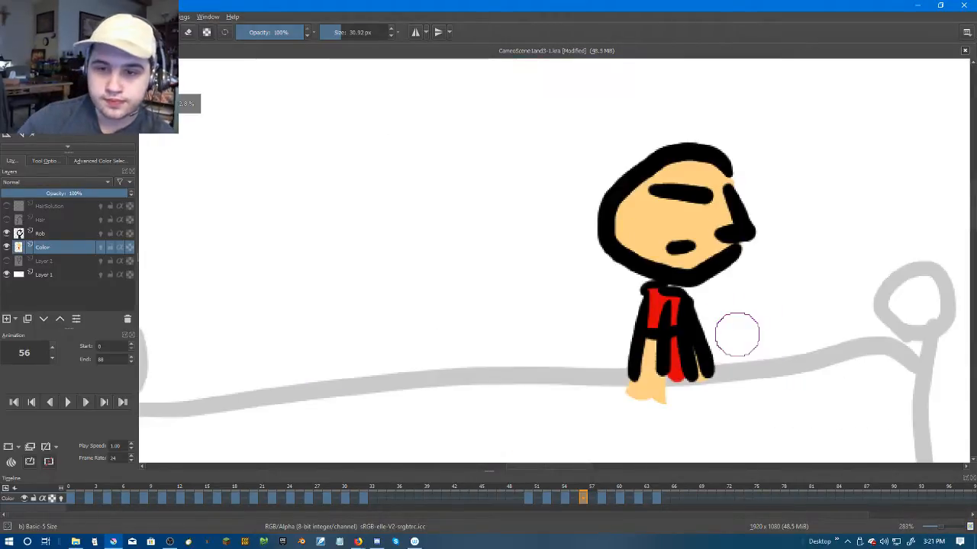
key("Left")
key("Left")
left_click_drag(91, 51, 214, 91)
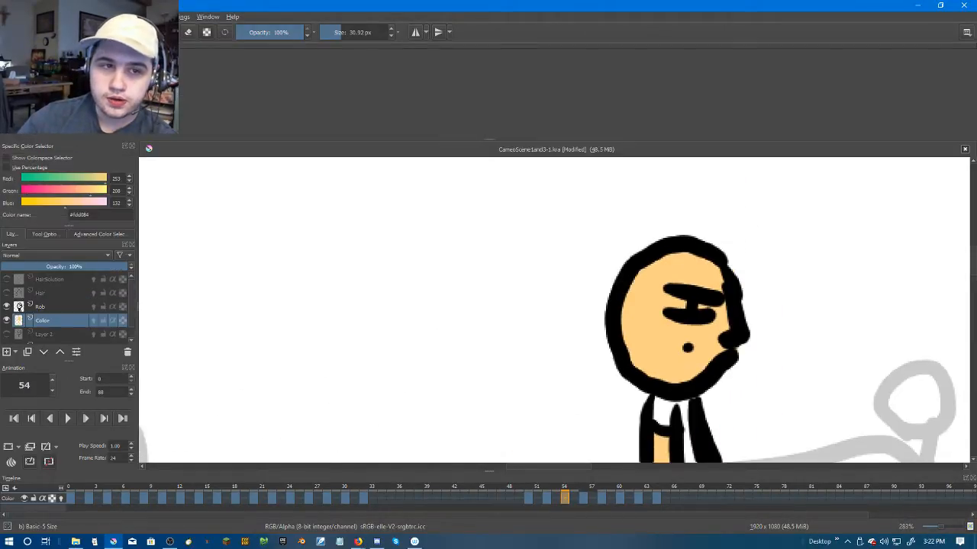
left_click_drag(957, 45, 938, 64)
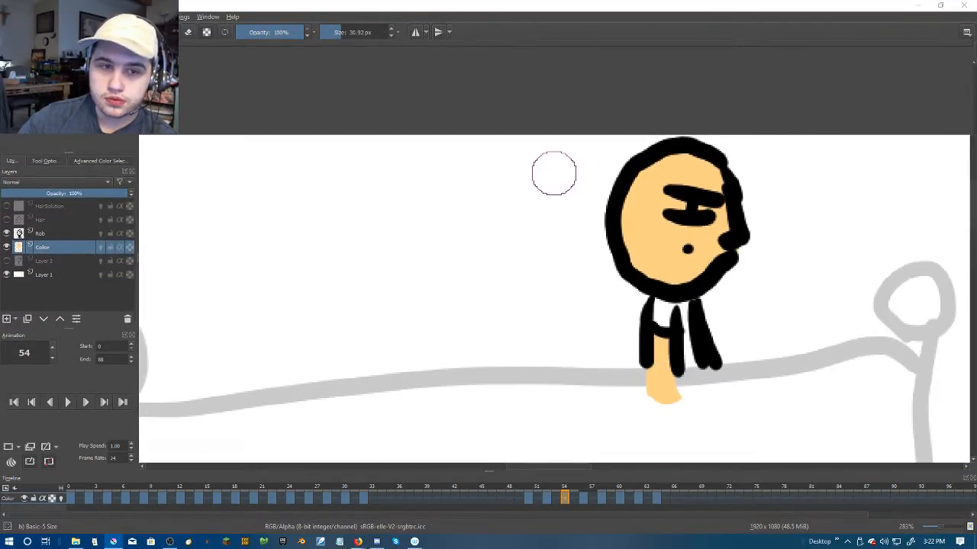
scroll(561, 173, "down", 5)
left_click_drag(960, 46, 744, 65)
key("ctrl+minus")
key("ctrl+minus")
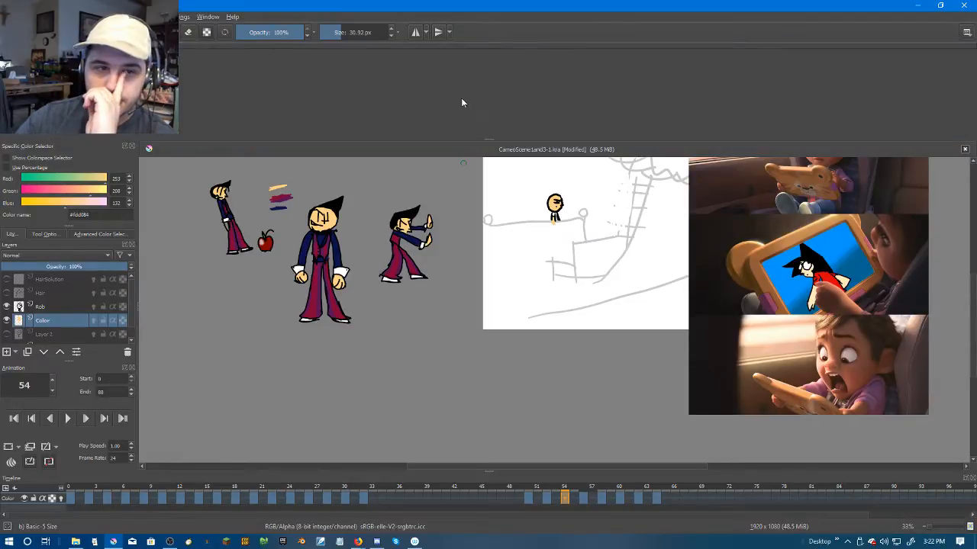
key("ctrl+minus")
key("ctrl+minus")
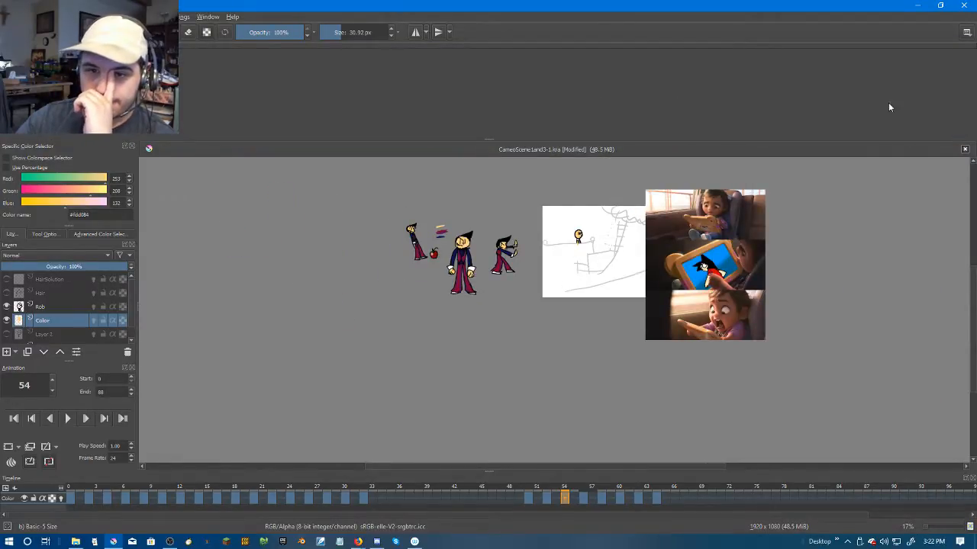
left_click_drag(472, 139, 524, 60)
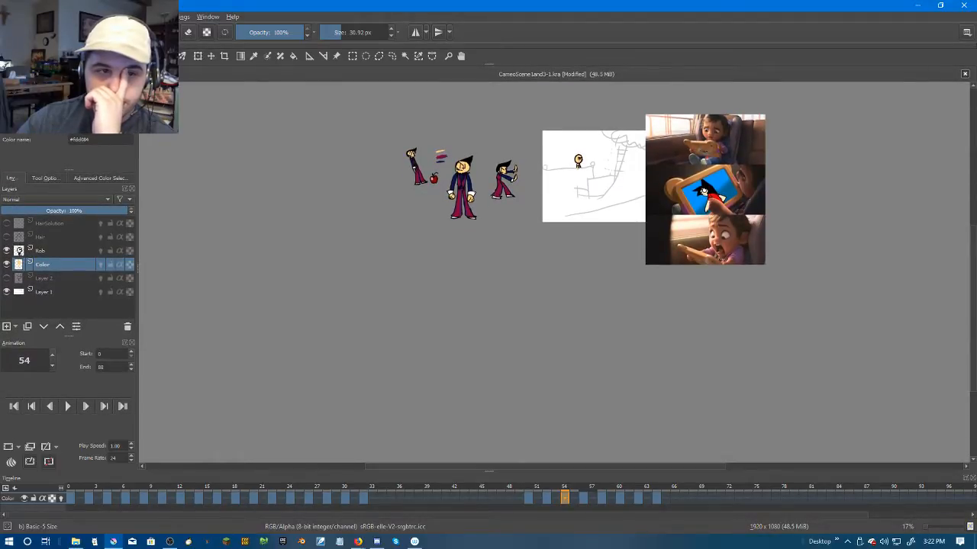
left_click_drag(145, 56, 92, 84)
scroll(600, 176, "up", 3)
left_click_drag(649, 187, 537, 335)
scroll(505, 148, "up", 5)
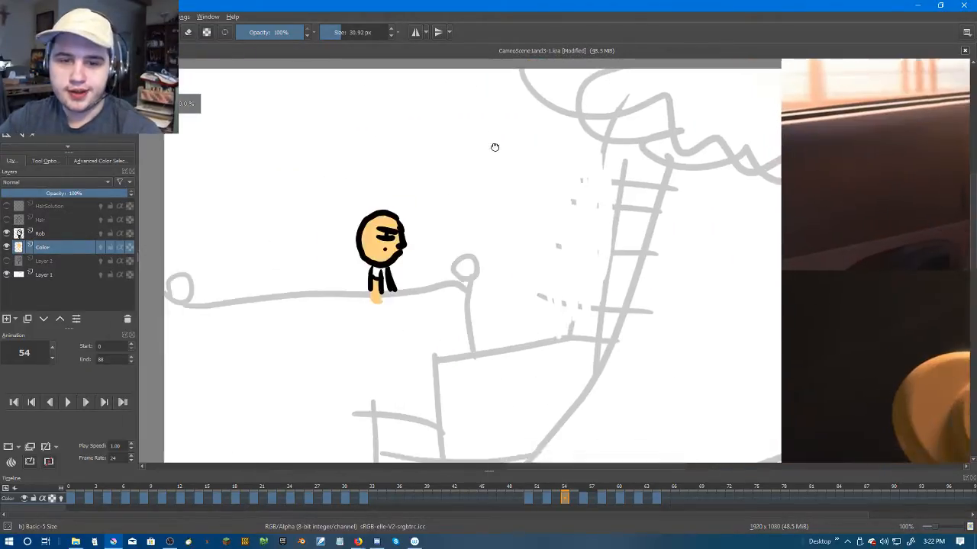
Step: Paint the character's shirt red at frame 55 of the Color layer, down between the two arms
key("Right")
left_click_drag(539, 367, 575, 241)
key("Right")
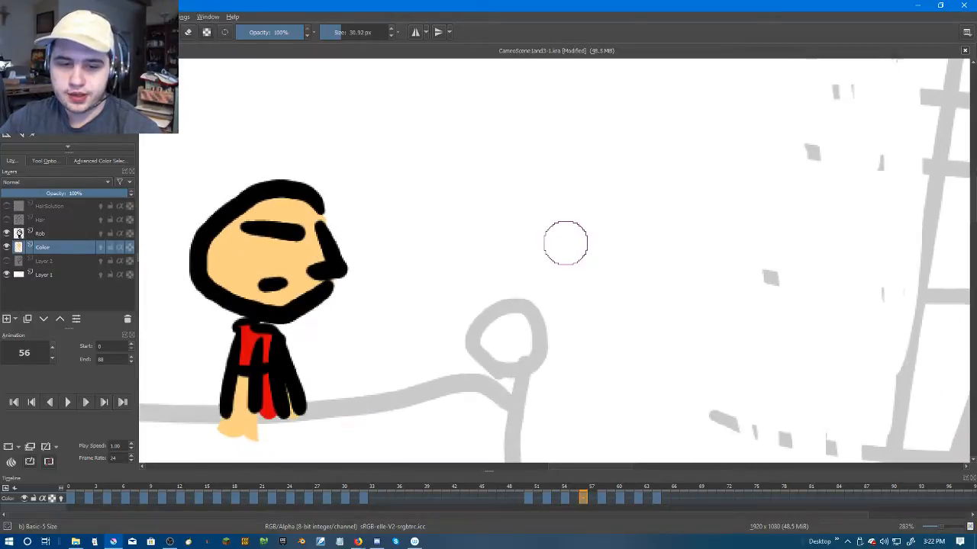
scroll(568, 244, "down", 1)
key("Left")
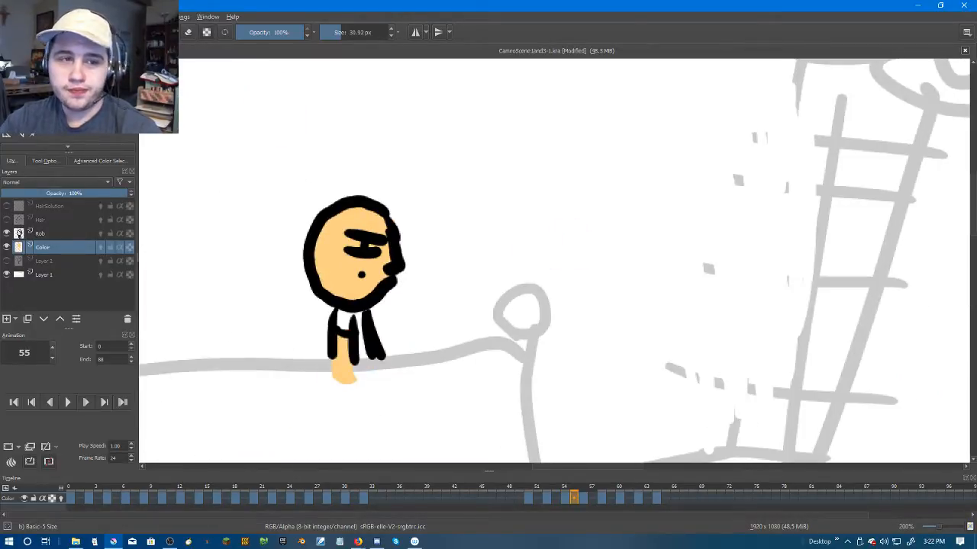
scroll(358, 305, "up", 3)
left_click_drag(367, 267, 383, 263)
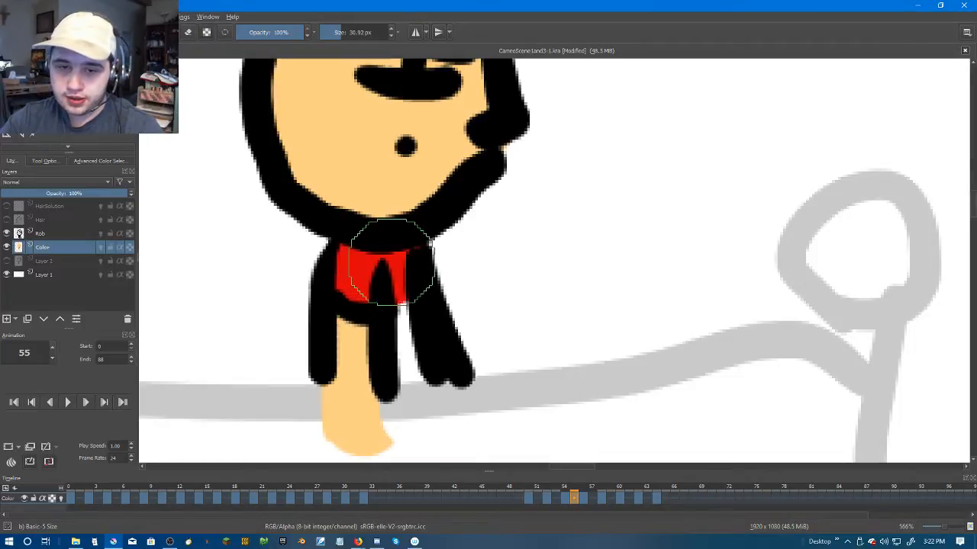
mouse_move(421, 301)
left_mouse_down()
mouse_move(406, 326)
mouse_move(416, 389)
left_mouse_up()
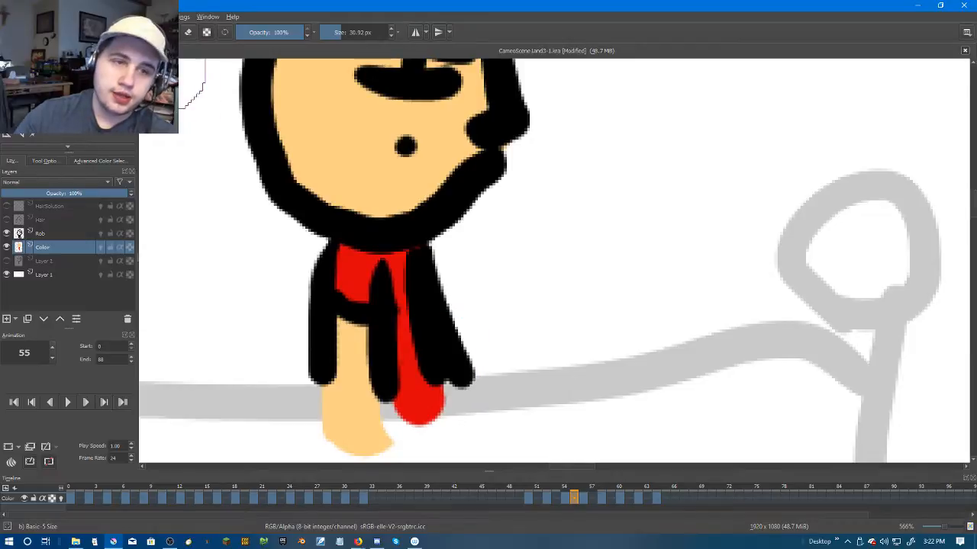
Step: Paint the character's shirt red on frame 52 of the Color layer, including the narrow strip between the arms
scroll(576, 356, "down", 5)
key("Left")
key("Right")
left_click(567, 496)
left_click(547, 496)
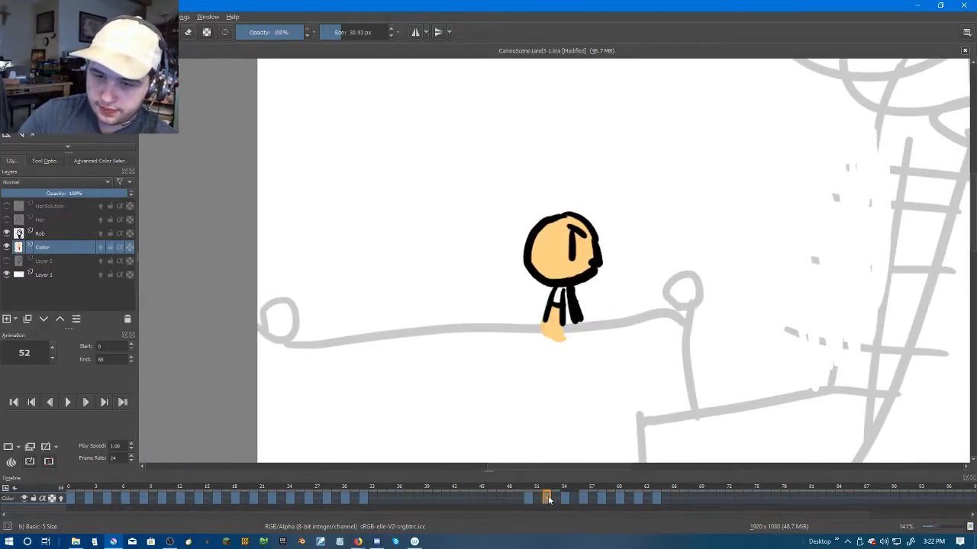
scroll(577, 302, "up", 5)
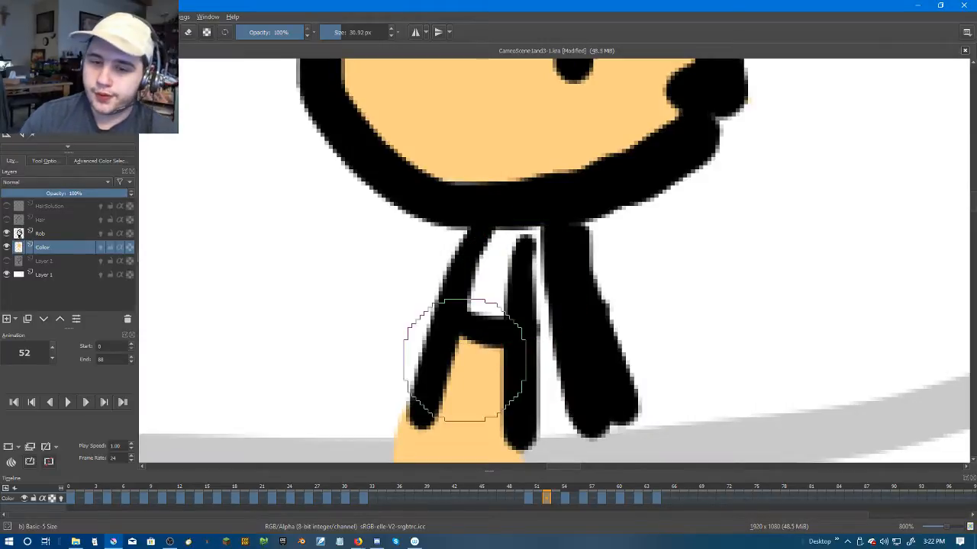
mouse_move(502, 281)
left_mouse_down()
mouse_move(516, 253)
mouse_move(502, 246)
mouse_move(533, 250)
mouse_move(566, 408)
left_mouse_up()
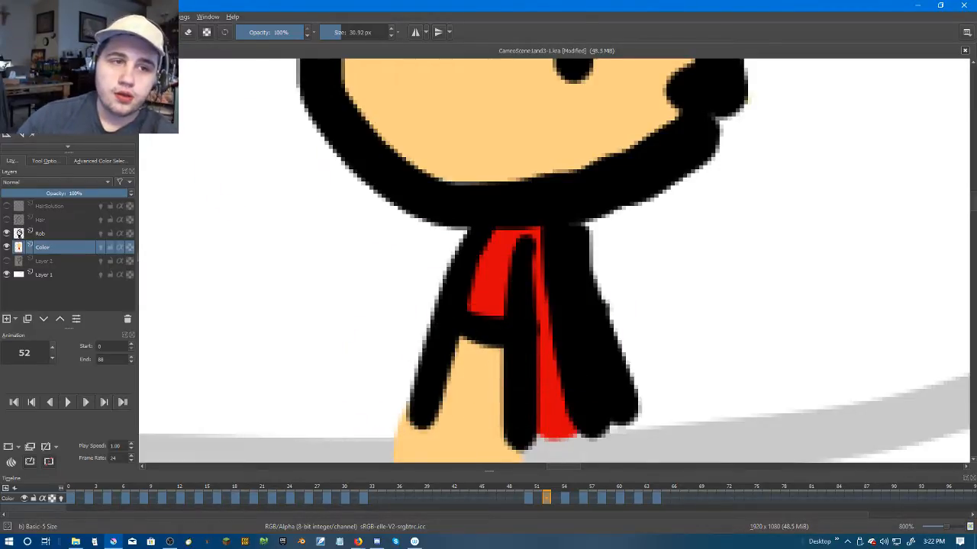
Step: Paint the character's shirt red on frame 50 and erase the overspill outside the arm outline
key("Left")
key("Left")
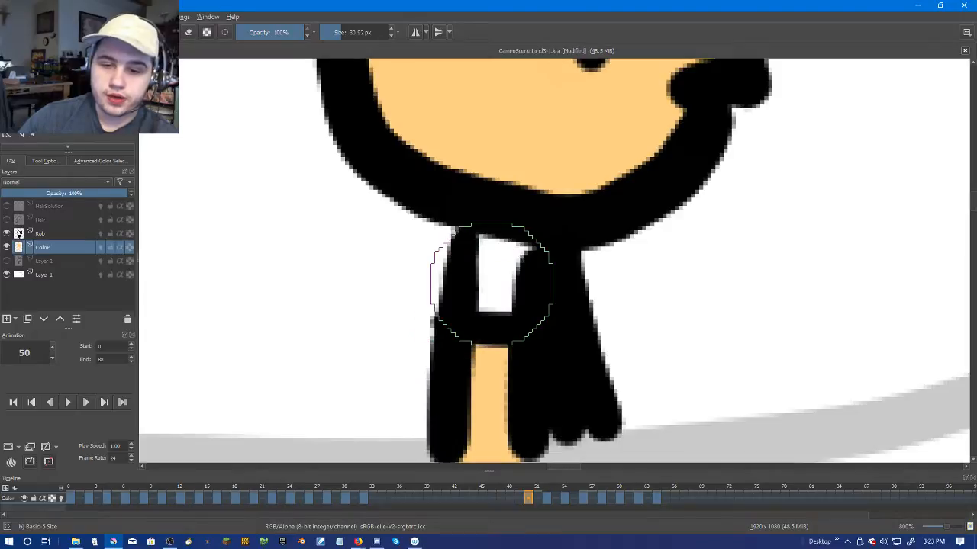
left_click(500, 278)
left_click(189, 33)
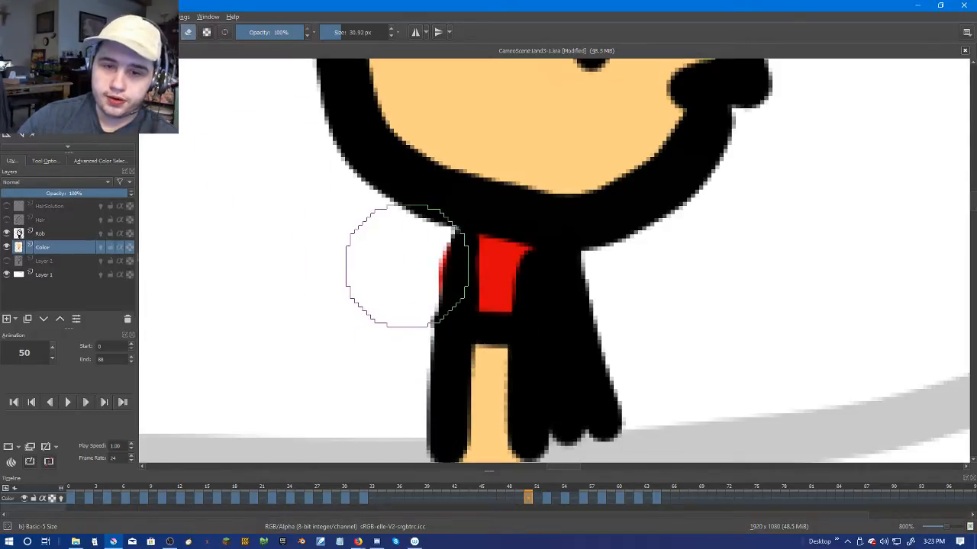
scroll(397, 298, "down", 8)
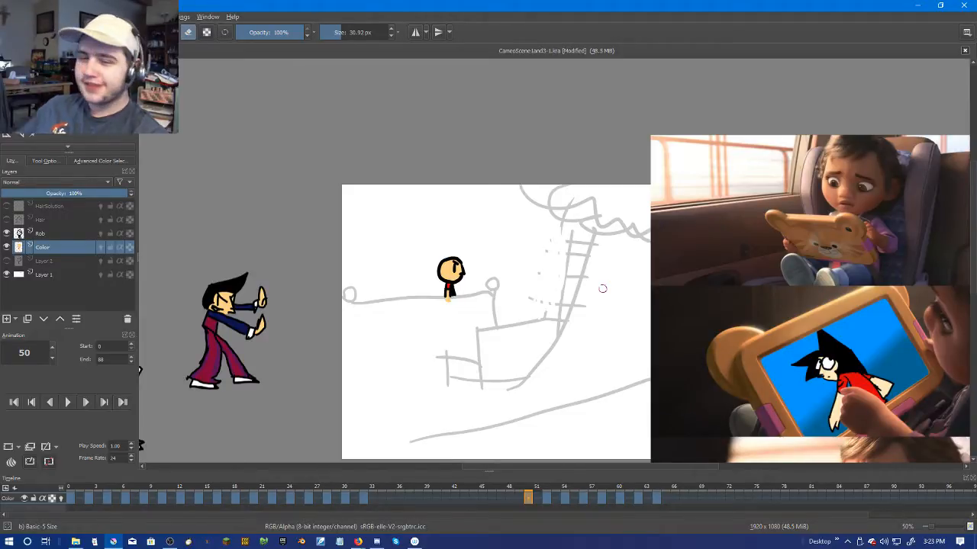
Step: Play back frames 47 to 70 to check the colored shirt in motion
scroll(436, 309, "up", 2)
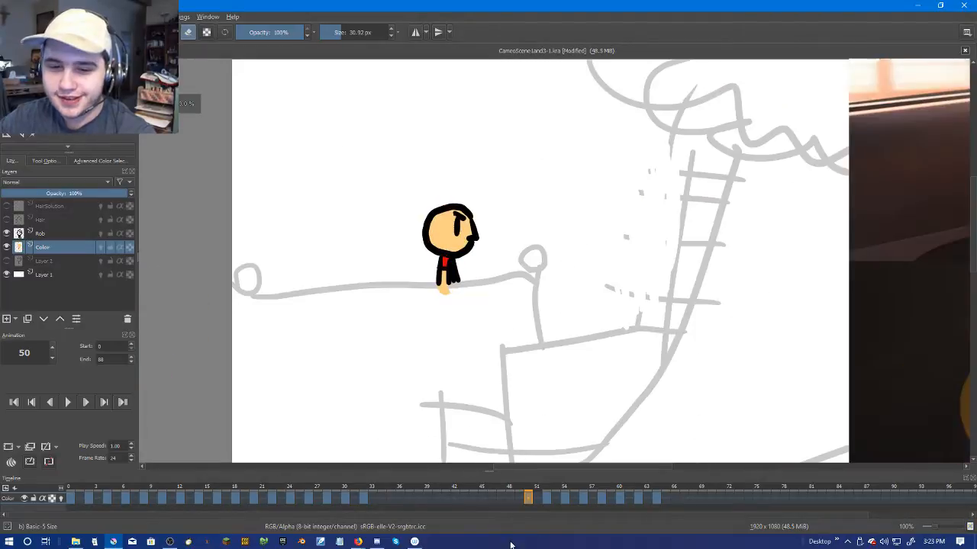
left_click_drag(503, 499, 711, 497)
left_click(70, 402)
left_click(71, 402)
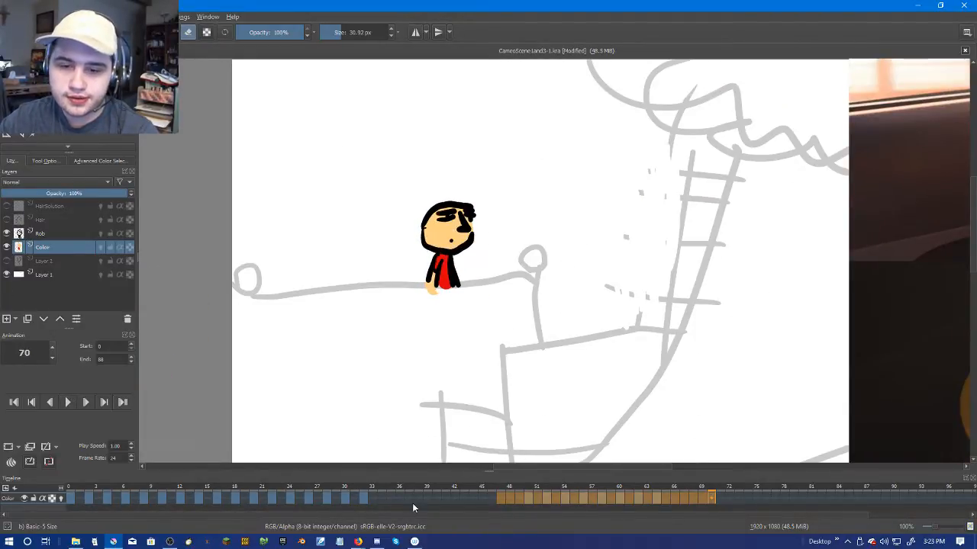
Step: Paint the character's shirt red on the frame 32 keyframe of the Color layer
left_click(528, 499)
left_click(512, 499)
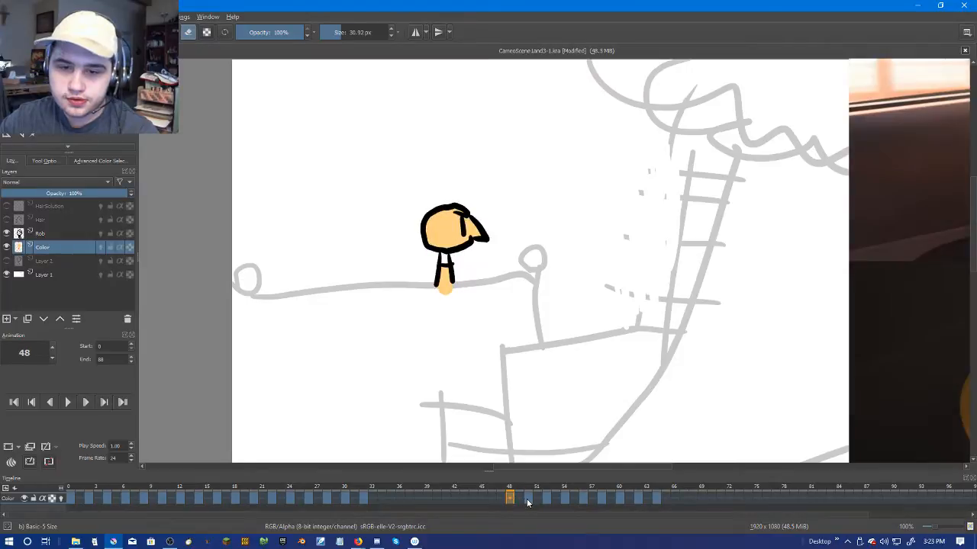
left_click(528, 499)
left_click(363, 498)
scroll(469, 295, "up", 6)
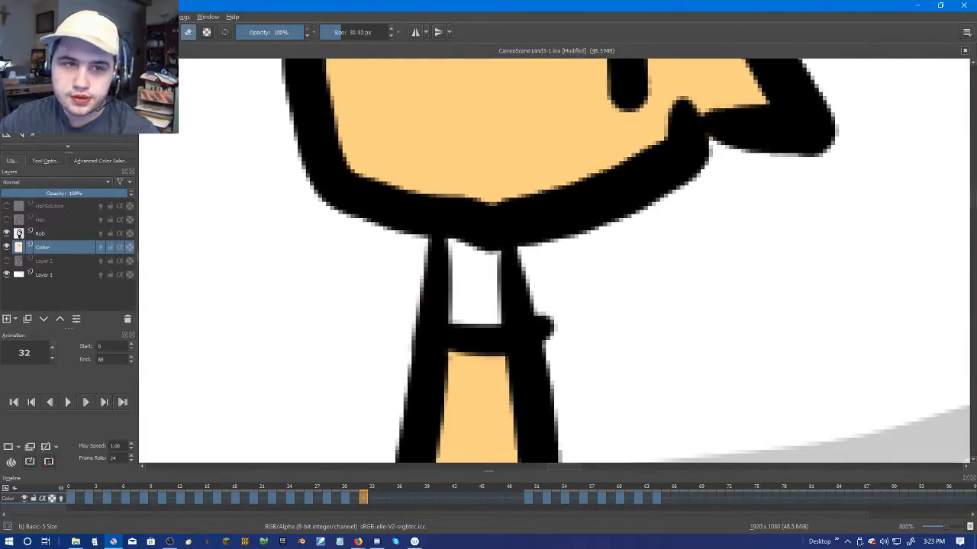
left_click_drag(466, 284, 455, 260)
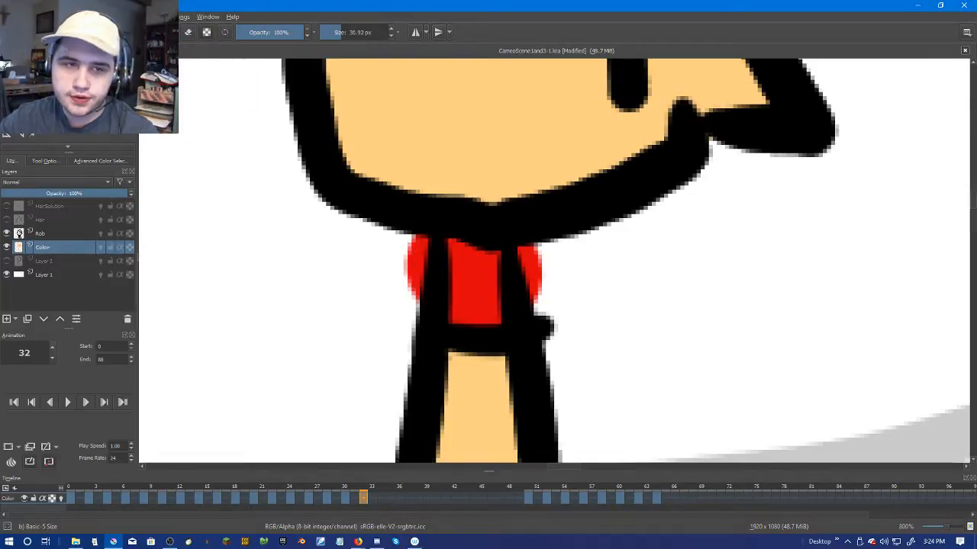
Step: Erase the red overspill outside both arm outlines on frame 32
mouse_move(359, 252)
left_mouse_down()
mouse_move(386, 267)
mouse_move(526, 283)
mouse_move(556, 264)
mouse_move(550, 338)
left_mouse_up()
key("ctrl+z")
left_click_drag(575, 249, 573, 275)
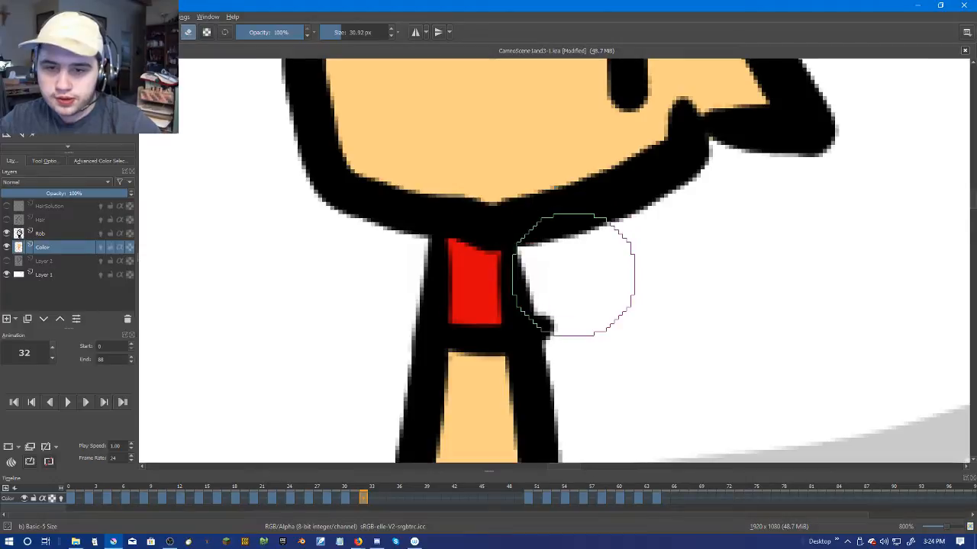
Step: Select frames 47 to 68 on the timeline and play them back to check the coloring
left_click_drag(672, 496, 600, 495)
left_click_drag(500, 502, 693, 499)
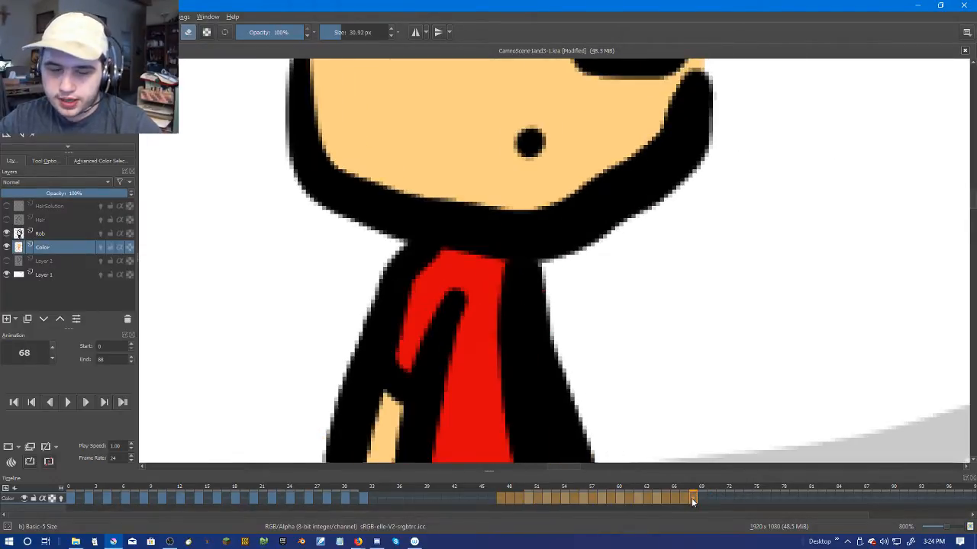
left_click(67, 403)
scroll(572, 327, "down", 8)
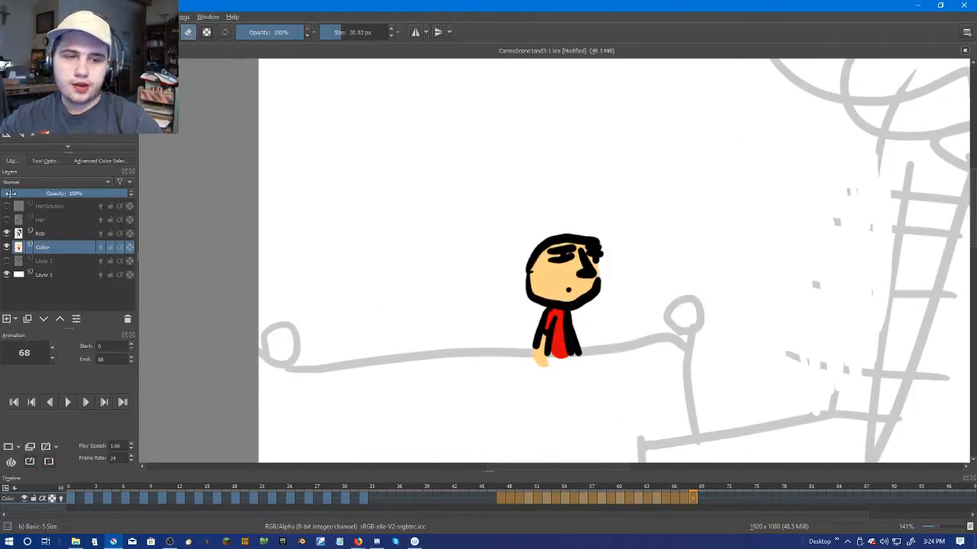
Step: Hide the Rob line-art layer and play back the selected frames with only the color fills showing
left_click(7, 234)
left_click(68, 403)
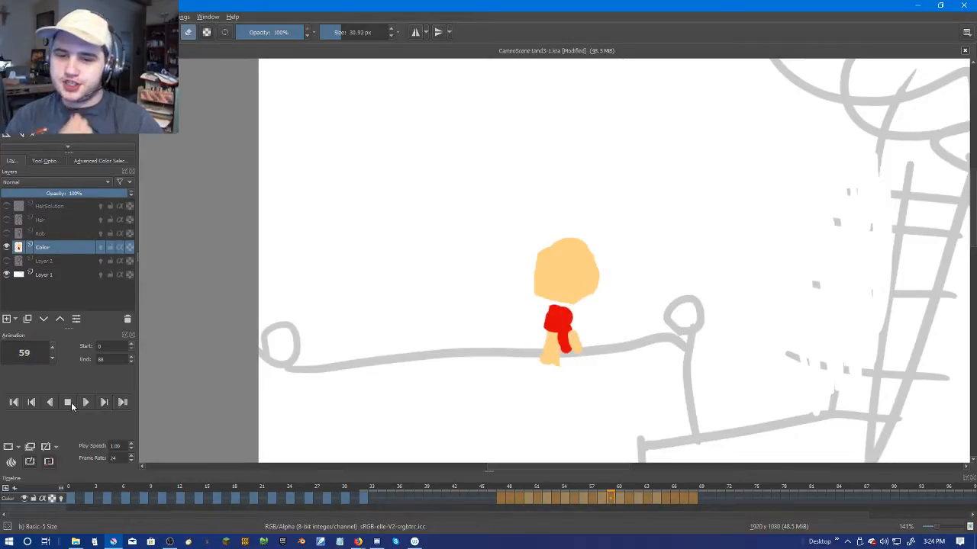
left_click(71, 401)
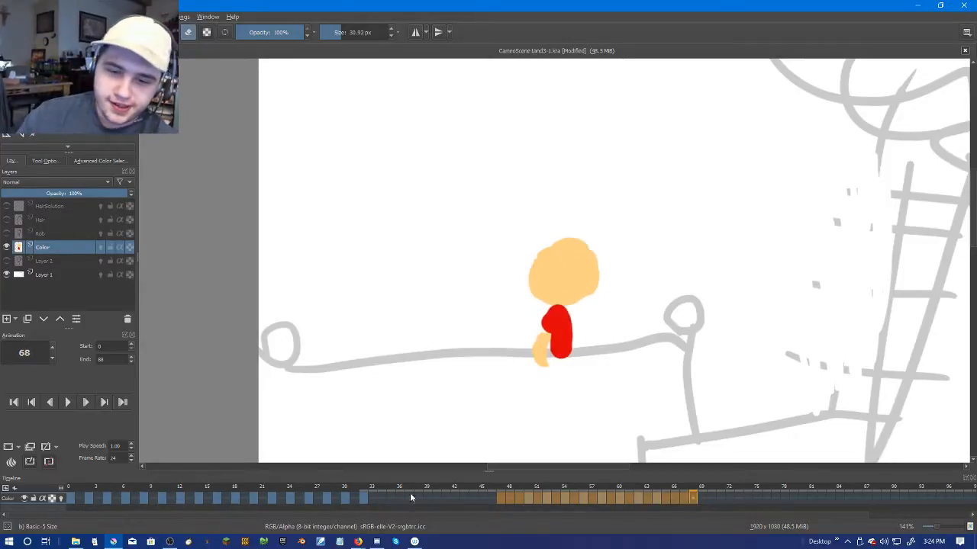
Step: Step through the Color keyframes around frames 30 to 32 and 50 to 64 to compare the fills without line art
left_click(364, 498)
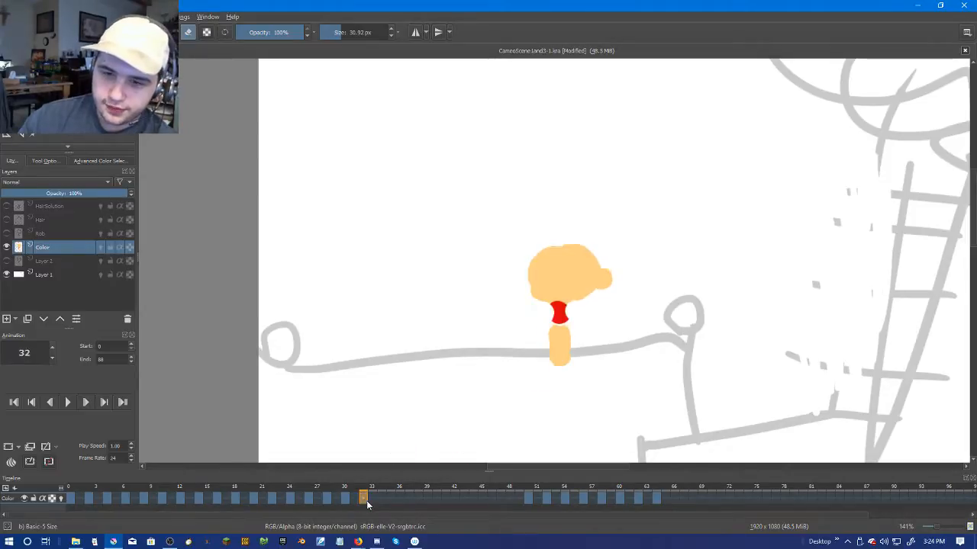
key("Left")
key("Left")
key("Right")
key("Right")
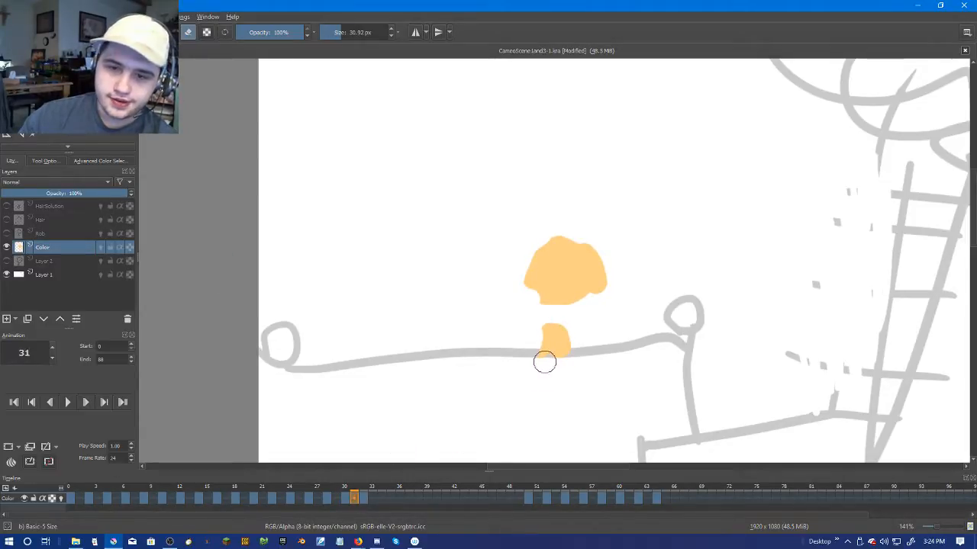
scroll(542, 359, "down", 7)
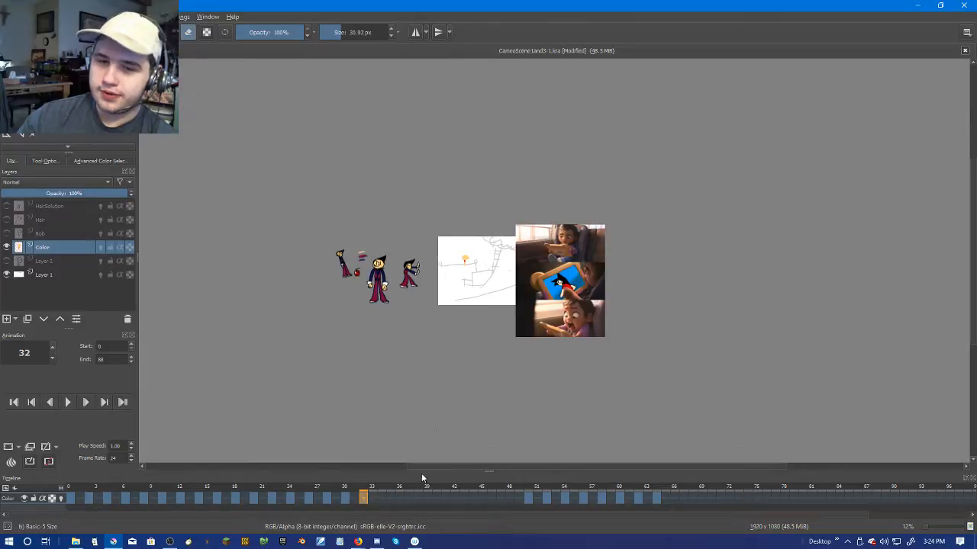
left_click(530, 499)
key("Right")
key("Right")
key("Right")
key("Right")
key("Right")
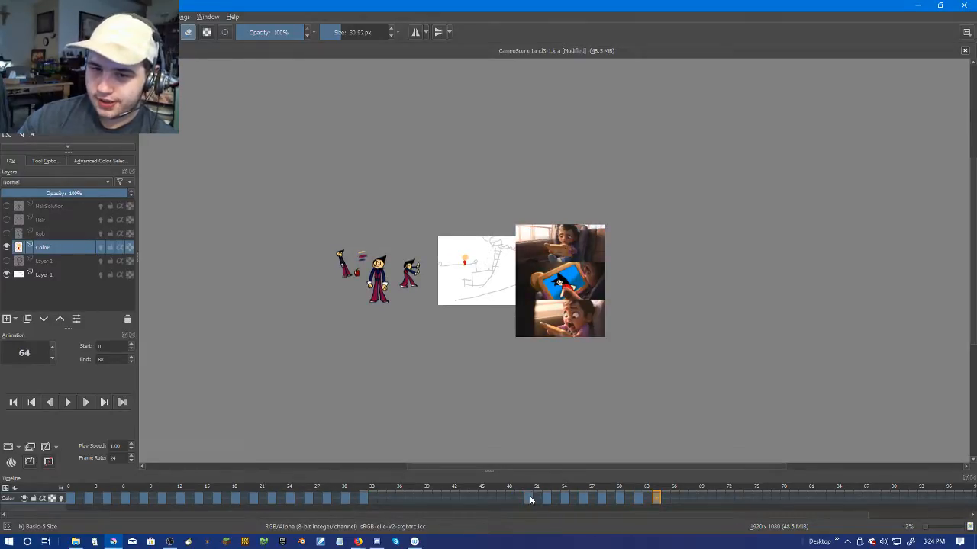
scroll(552, 283, "up", 8)
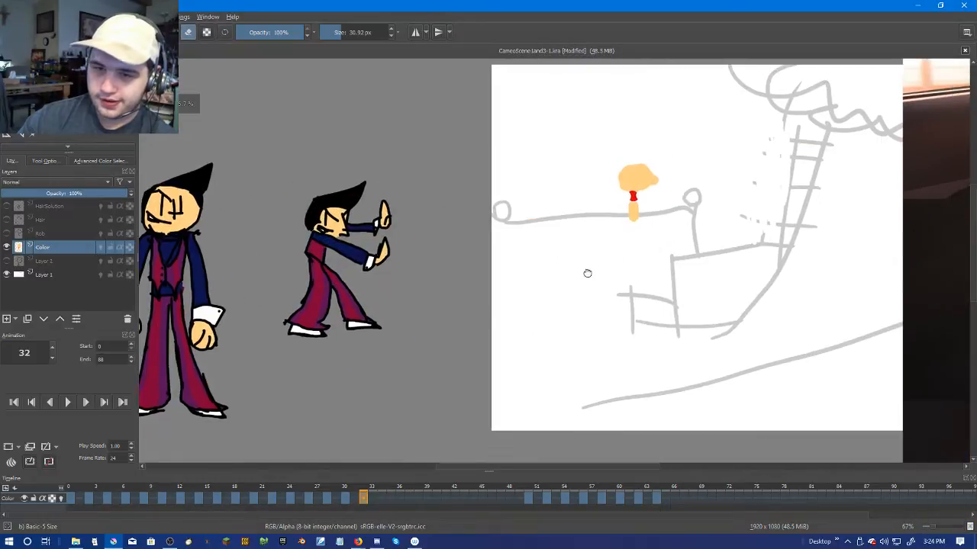
Step: Show the Rob line-art layer and paint the character's shirt red on frame 30 of the Color layer
key("Left")
key("Left")
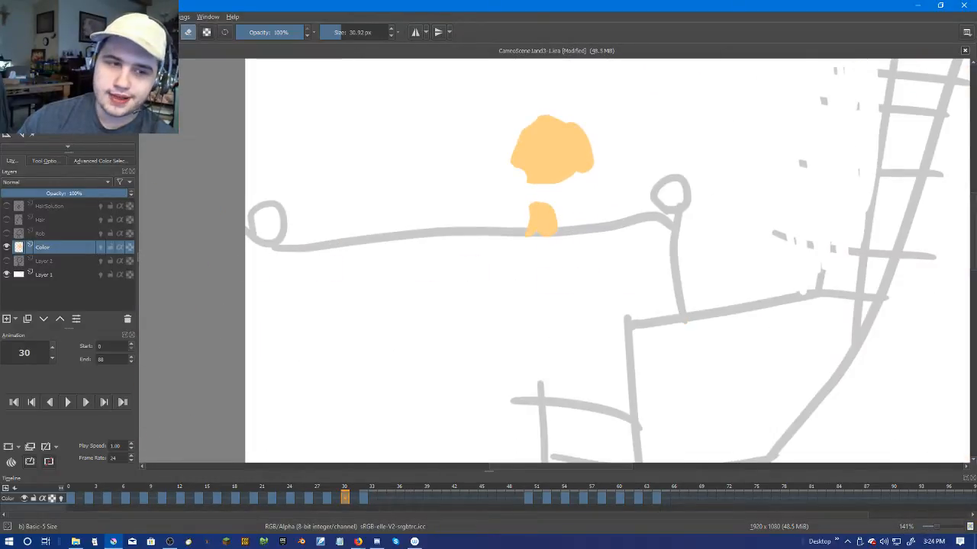
left_click(7, 233)
scroll(557, 197, "up", 5)
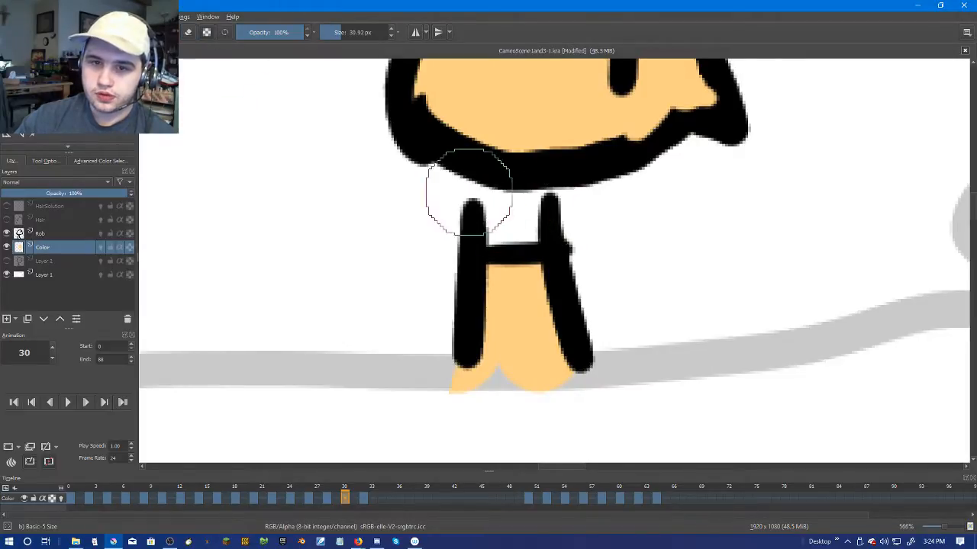
mouse_move(516, 204)
left_mouse_down()
mouse_move(514, 218)
mouse_move(504, 210)
left_mouse_up()
scroll(629, 183, "down", 3)
scroll(619, 238, "up", 2)
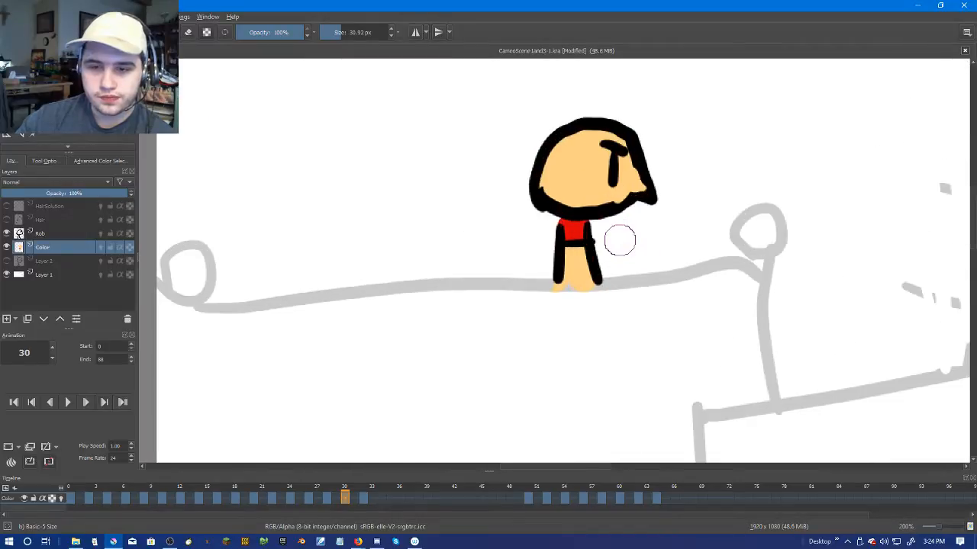
Step: Erase the red overspill around the arm outlines on frame 30
left_click(189, 33)
scroll(589, 207, "up", 1)
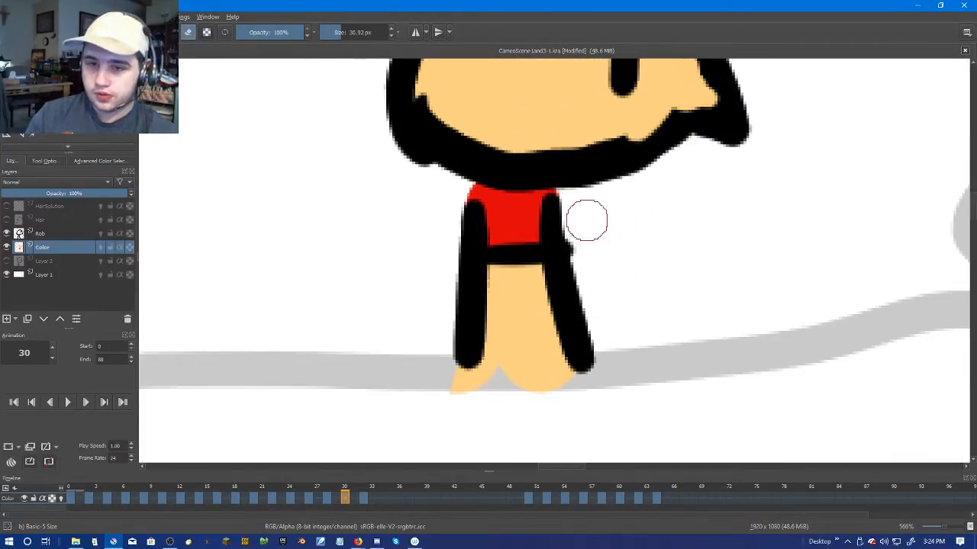
scroll(630, 228, "down", 3)
Step: Paint the shirt red on frame 28, covering both the chest area and the narrow gap between the arms
key("Left")
key("Left")
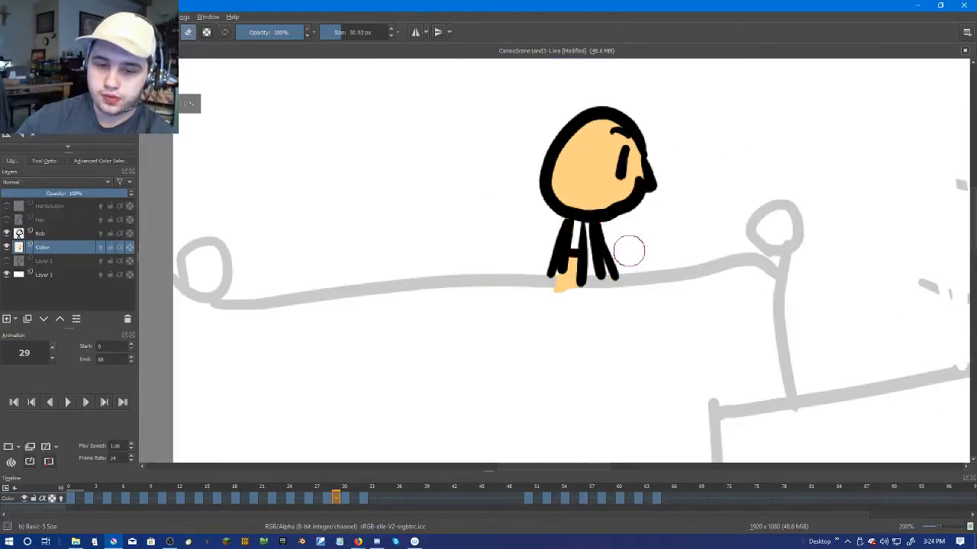
key("Right")
key("Right")
key("Left")
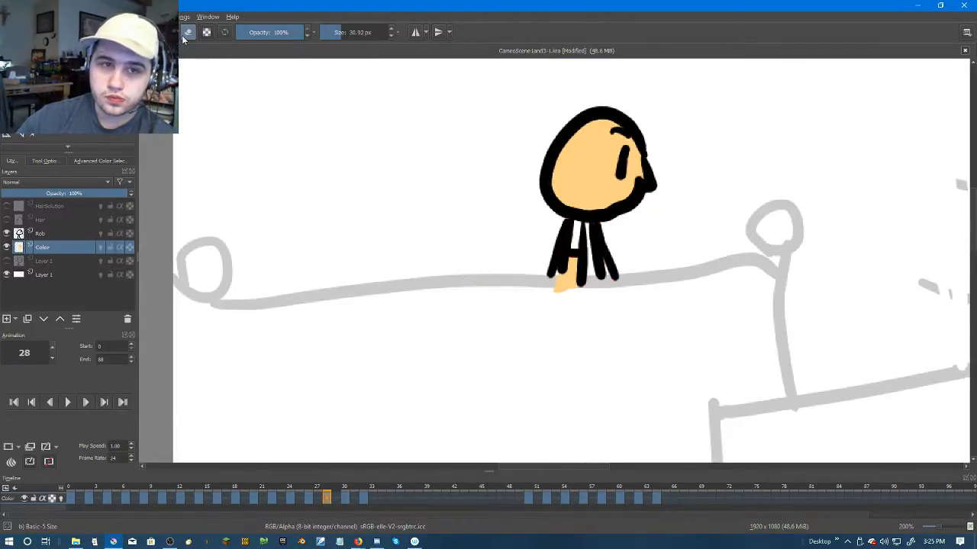
scroll(603, 221, "up", 3)
mouse_move(532, 254)
left_mouse_down()
mouse_move(532, 286)
mouse_move(545, 239)
mouse_move(572, 257)
mouse_move(538, 286)
mouse_move(571, 374)
mouse_move(578, 353)
left_mouse_up()
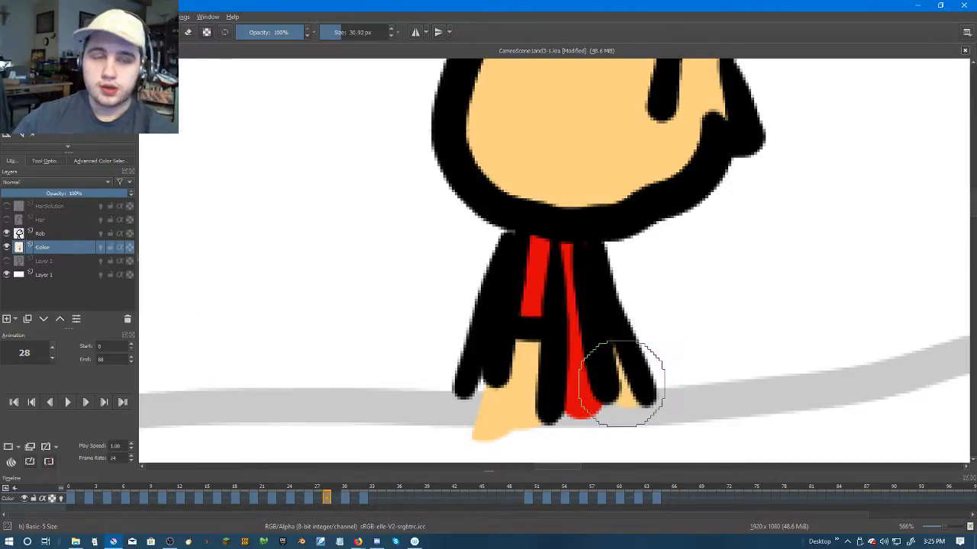
Step: Paint the shirt red on frame 26, including the chest and the gap between the two front arm lines
scroll(630, 393, "down", 3)
key("Left")
key("Left")
scroll(643, 367, "up", 1)
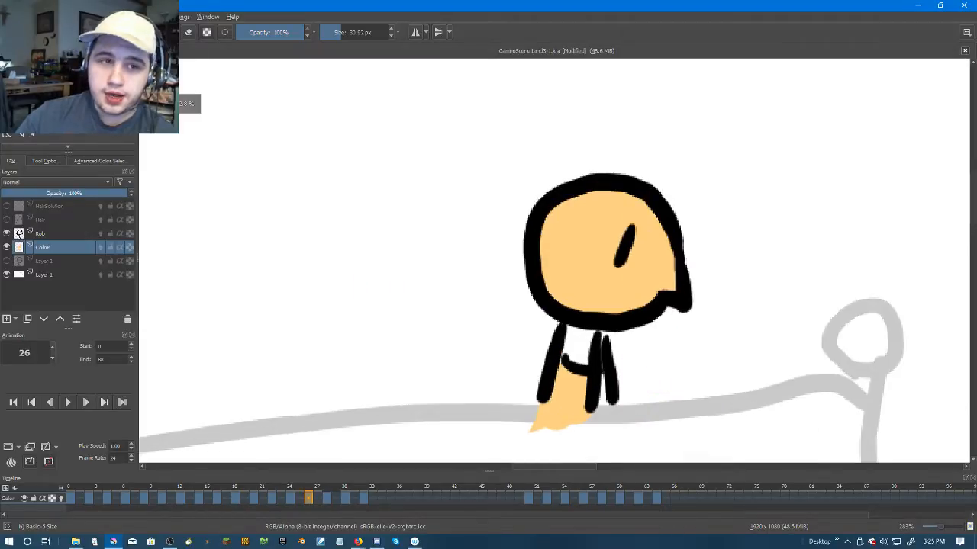
scroll(524, 349, "up", 3)
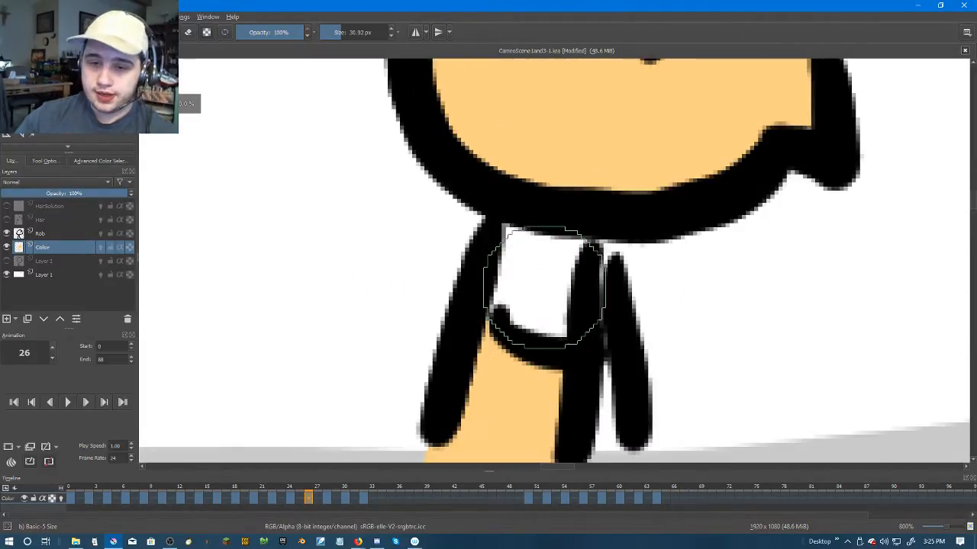
left_click(544, 286)
mouse_move(494, 305)
left_mouse_down()
mouse_move(508, 250)
mouse_move(525, 249)
mouse_move(605, 315)
mouse_move(595, 404)
left_mouse_up()
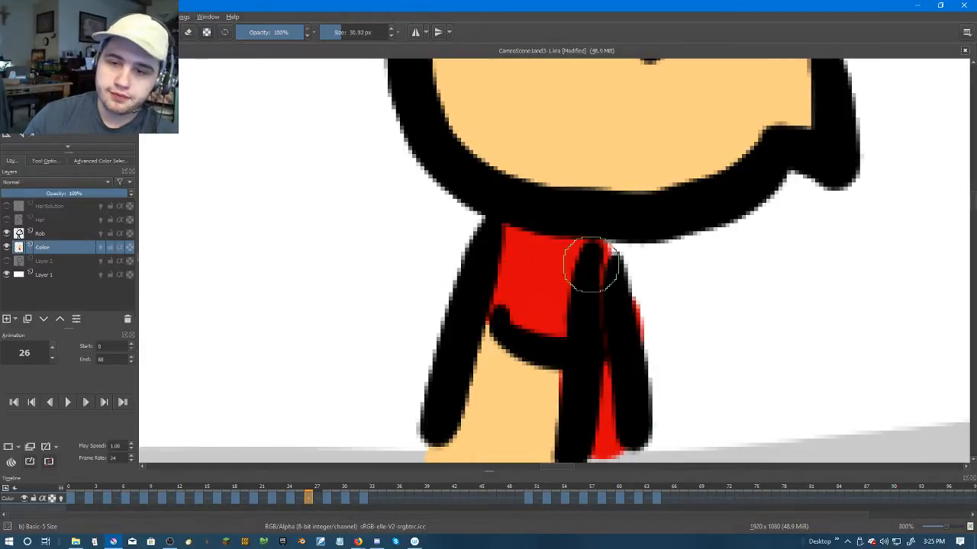
Step: Erase the red overspill outside the front arm outline on frame 26
left_click_drag(682, 316, 689, 340)
scroll(693, 302, "down", 3)
scroll(707, 309, "up", 2)
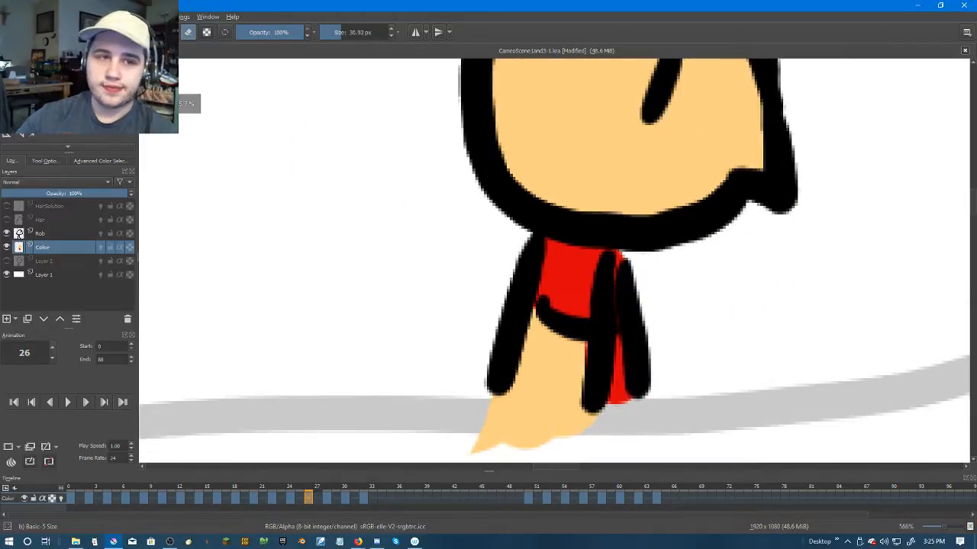
scroll(587, 365, "up", 2)
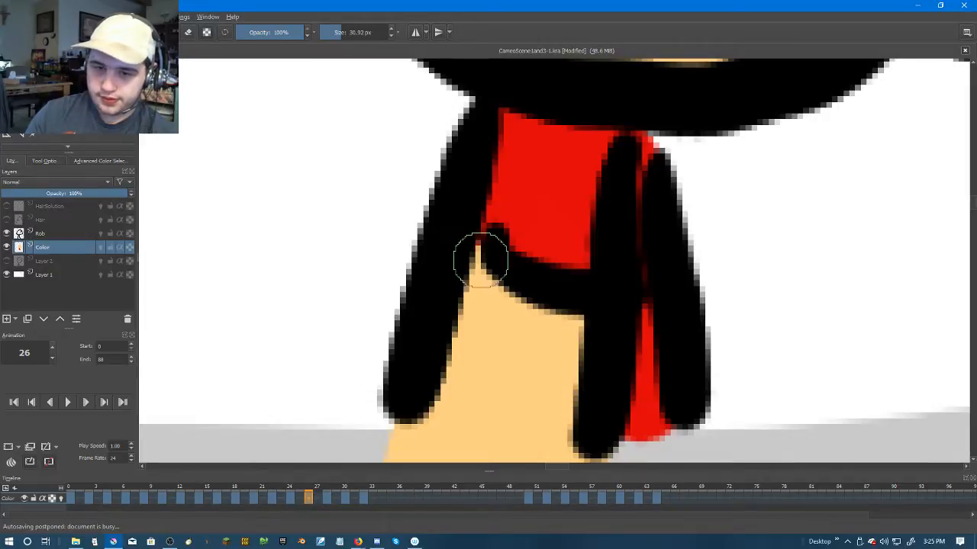
scroll(473, 271, "down", 5)
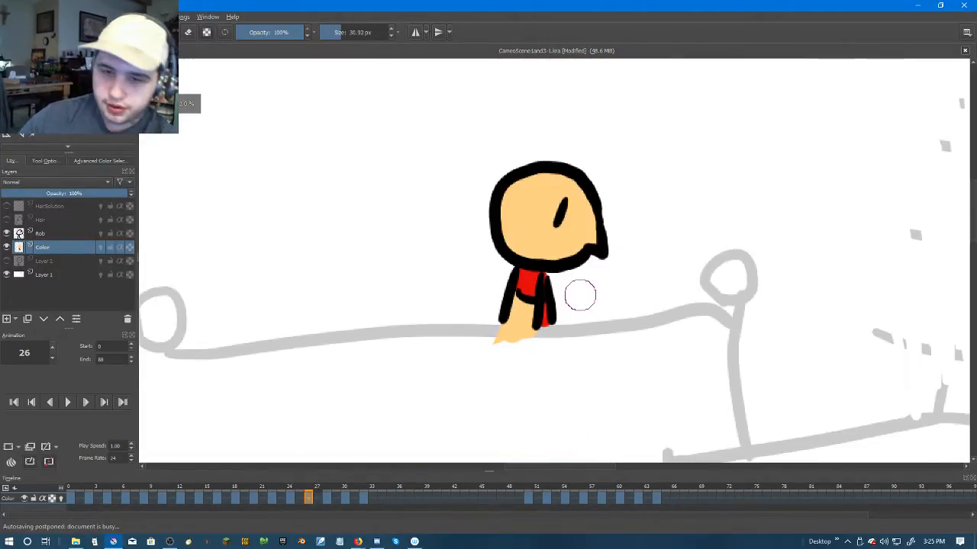
Step: Flip back and forth between the neighboring frames 24 and 26 to compare the character's coloring, ending on frame 24
key("Left")
key("Left")
key("Right")
key("Right")
key("Left")
key("Left")
key("Left")
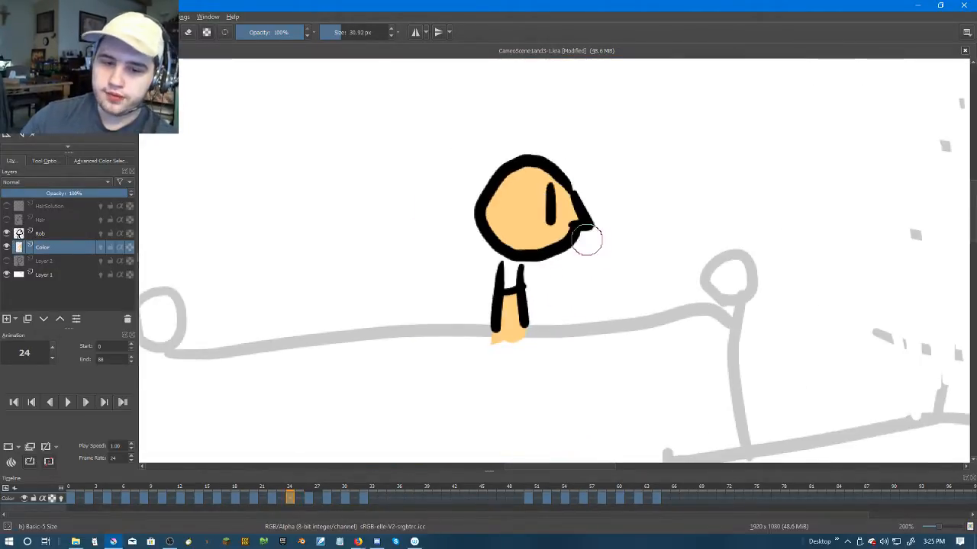
key("Right")
key("Right")
key("Right")
key("Left")
key("Left")
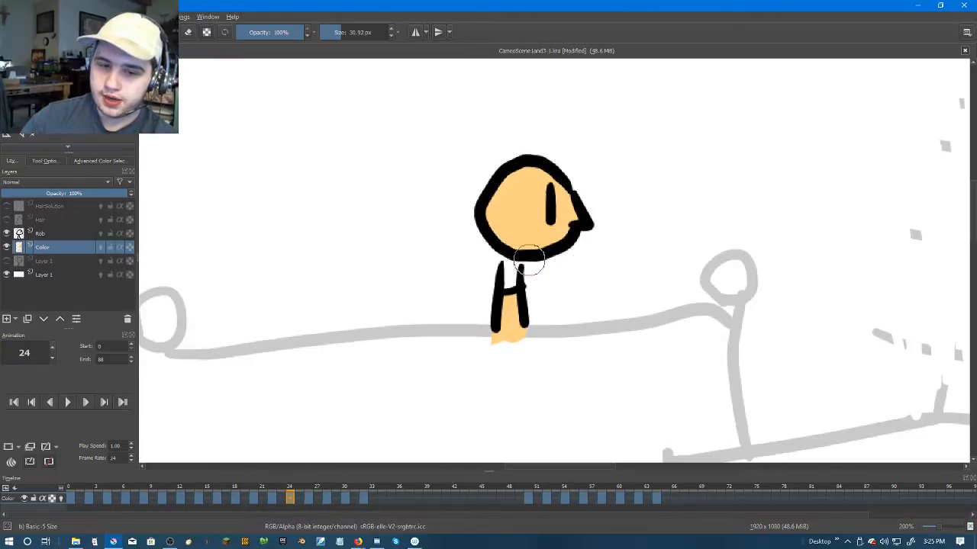
Step: Paint the shirt area between the arms red on frame 24, undoing the first stroke and repainting it
scroll(519, 260, "up", 6)
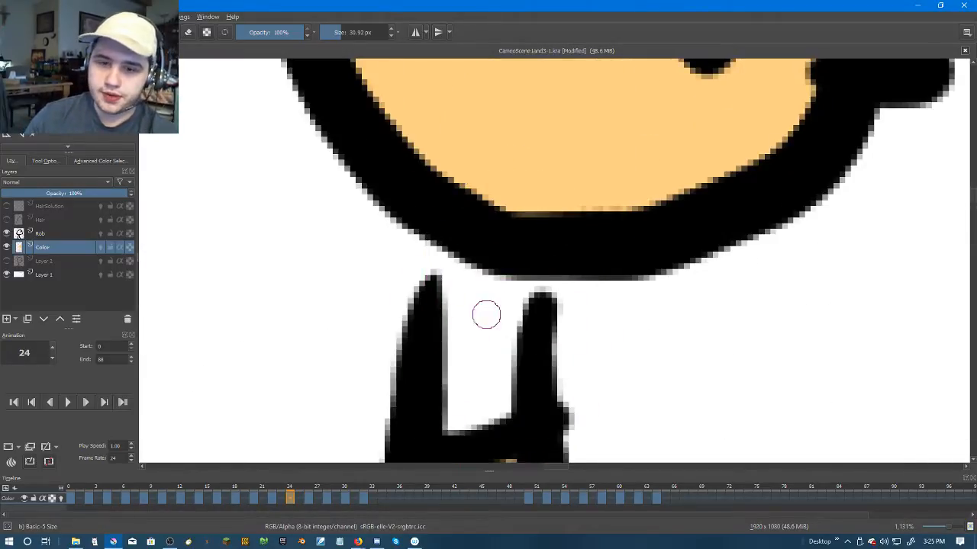
left_click_drag(486, 312, 489, 328)
key("ctrl+z")
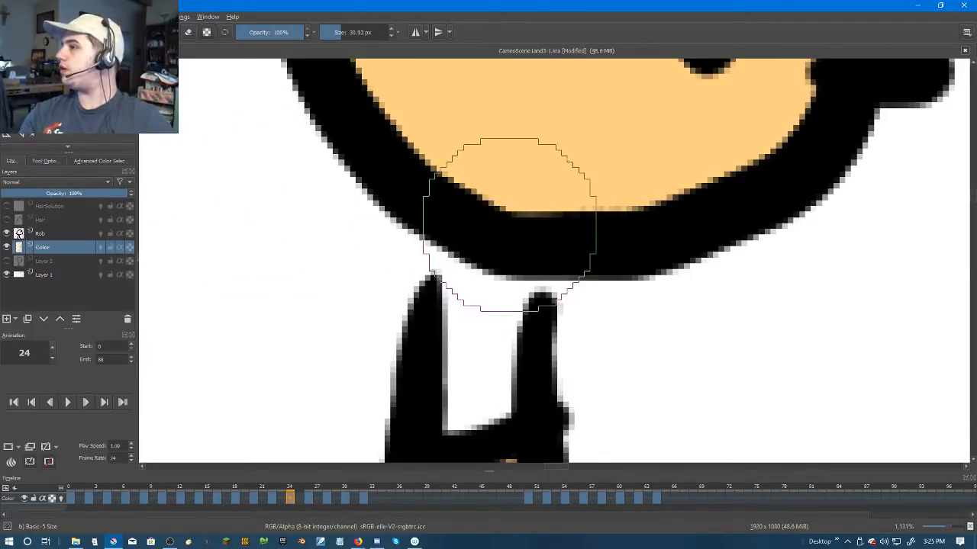
mouse_move(497, 283)
left_mouse_down()
mouse_move(492, 374)
mouse_move(460, 404)
mouse_move(468, 353)
mouse_move(472, 377)
mouse_move(491, 388)
mouse_move(466, 379)
mouse_move(479, 264)
left_mouse_up()
key("1")
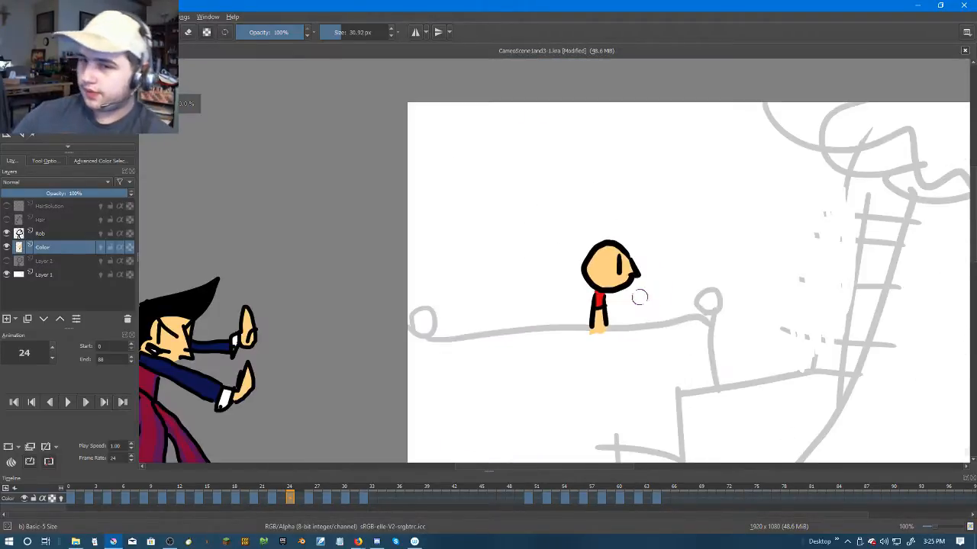
Step: Paint the character's shirt red on frame 23 of the Color layer
key("Left")
key("Left")
key("Right")
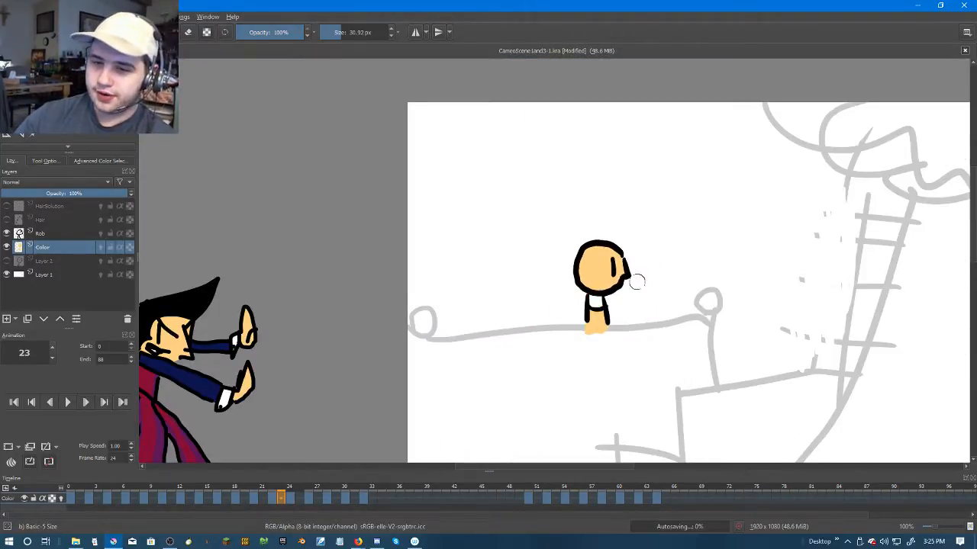
scroll(639, 275, "up", 8)
scroll(562, 259, "up", 2)
mouse_move(550, 272)
left_mouse_down()
mouse_move(503, 270)
mouse_move(480, 251)
left_mouse_up()
key("e")
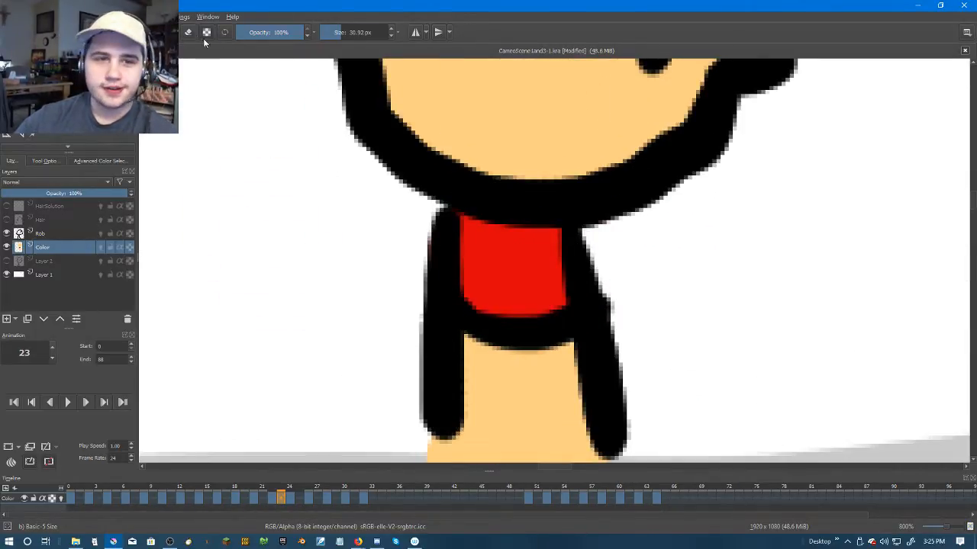
Step: Compare the neighboring frames and move the painted Color keyframe from frame 23 to frame 22
key("Left")
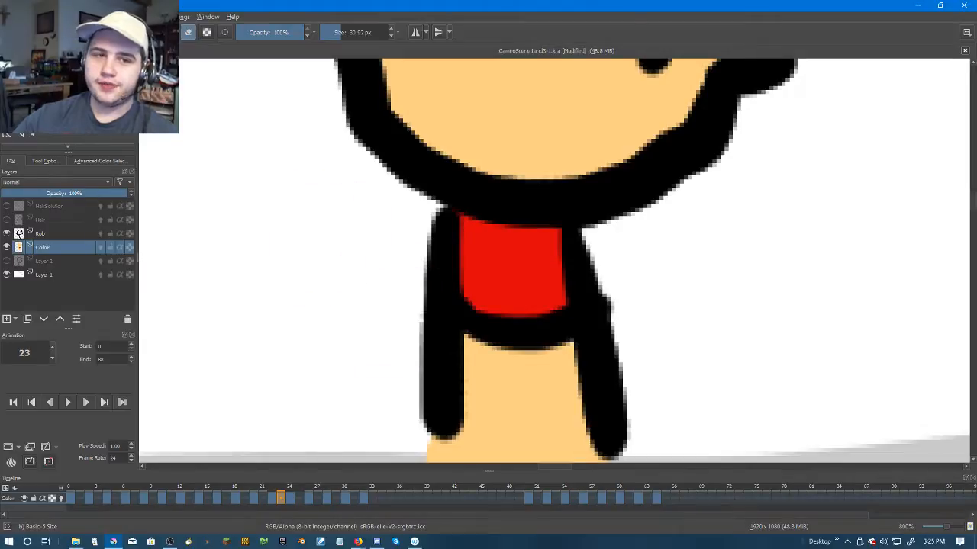
key("Left")
key("Right")
key("Right")
key("Left")
mouse_move(282, 499)
left_mouse_down()
mouse_move(278, 485)
mouse_move(273, 498)
left_mouse_up()
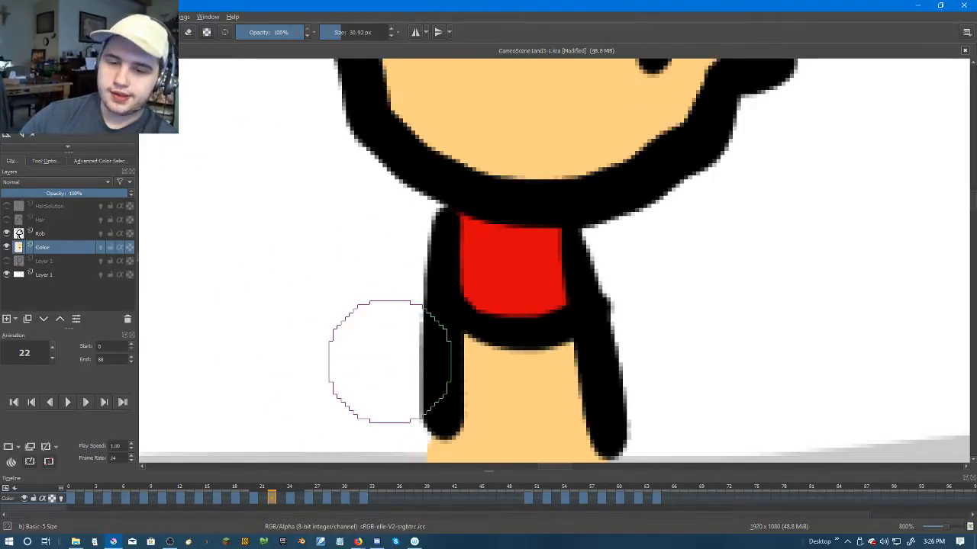
Step: Fill the shirt area between the arms with red on frame 20 of the Color layer
key("Left")
key("Left")
scroll(416, 304, "up", 1)
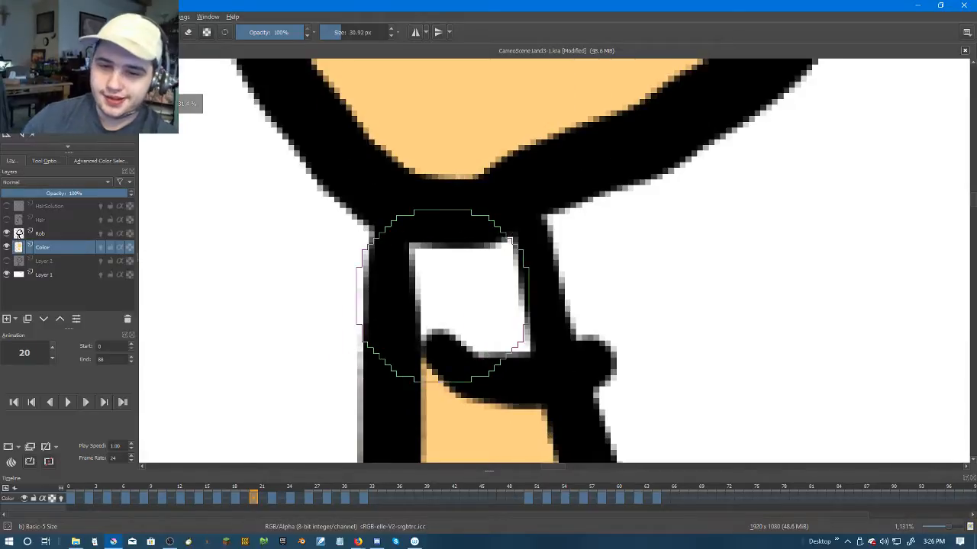
left_click(469, 307)
mouse_move(443, 269)
left_mouse_down()
mouse_move(508, 281)
mouse_move(516, 324)
mouse_move(506, 331)
mouse_move(428, 302)
mouse_move(430, 258)
left_mouse_up()
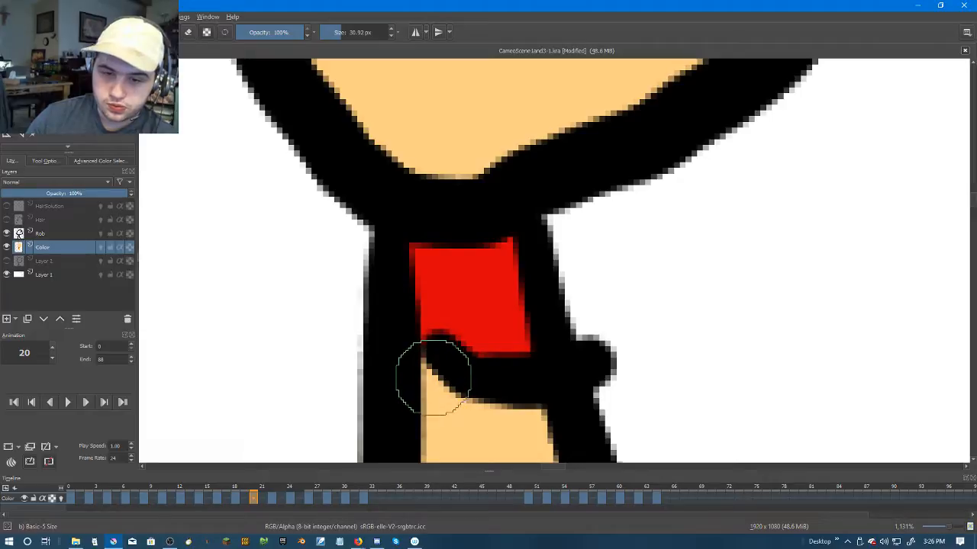
Step: Paint the character's shirt red above the waistline on frame 18 of the Color layer
scroll(504, 414, "down", 6)
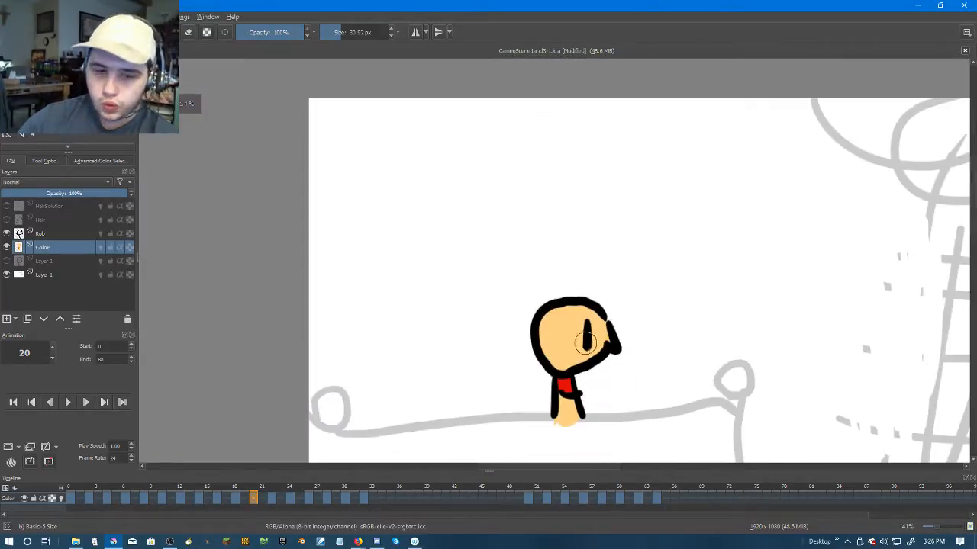
scroll(597, 345, "up", 1)
key("Left")
key("Right")
key("Left")
key("Left")
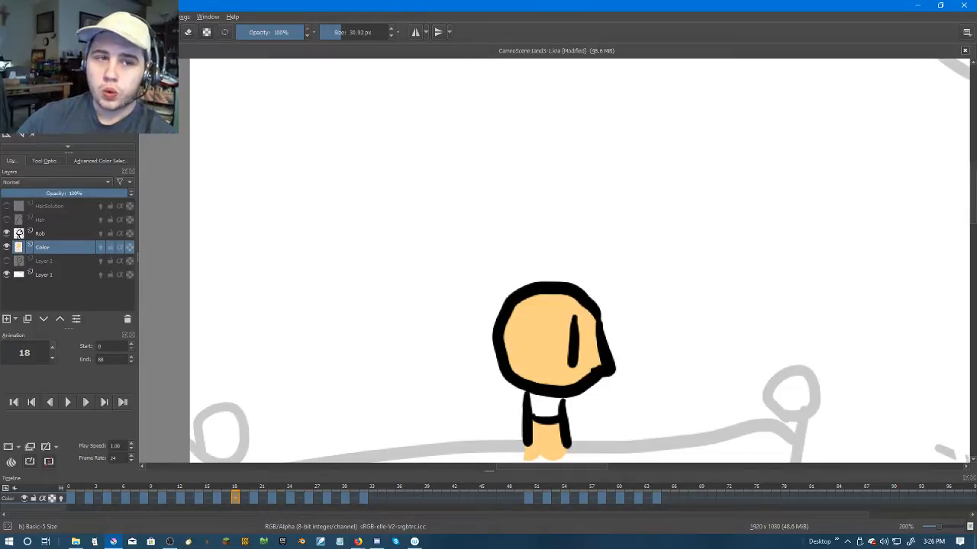
scroll(438, 288, "up", 2)
left_click_drag(596, 365, 442, 84)
scroll(456, 174, "up", 2)
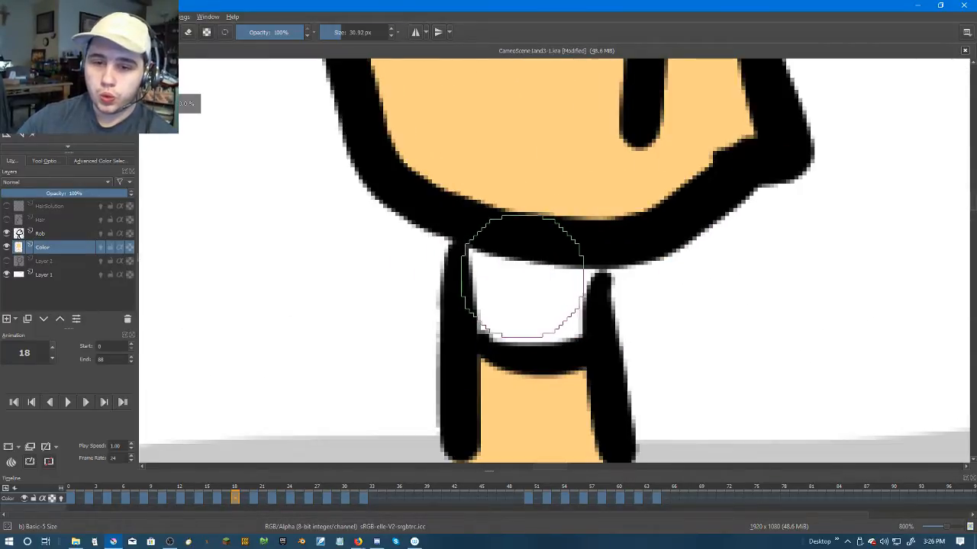
left_click(516, 275)
mouse_move(563, 276)
left_mouse_down()
mouse_move(575, 272)
mouse_move(571, 312)
mouse_move(534, 322)
mouse_move(488, 305)
left_mouse_up()
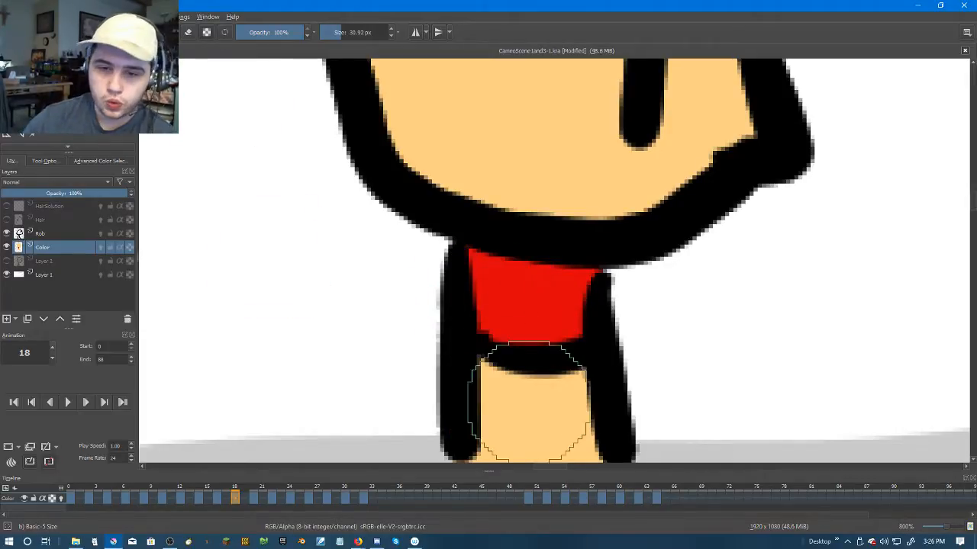
Step: Paint the character's shirt red between the arms above the waistline on frame 16 of the Color layer
scroll(574, 391, "down", 6)
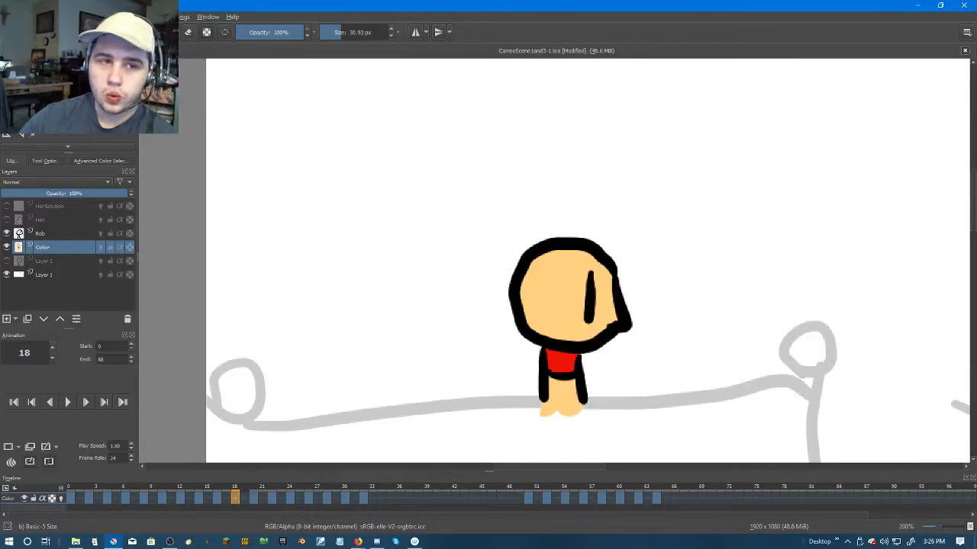
key("Left")
key("Left")
scroll(563, 338, "up", 8)
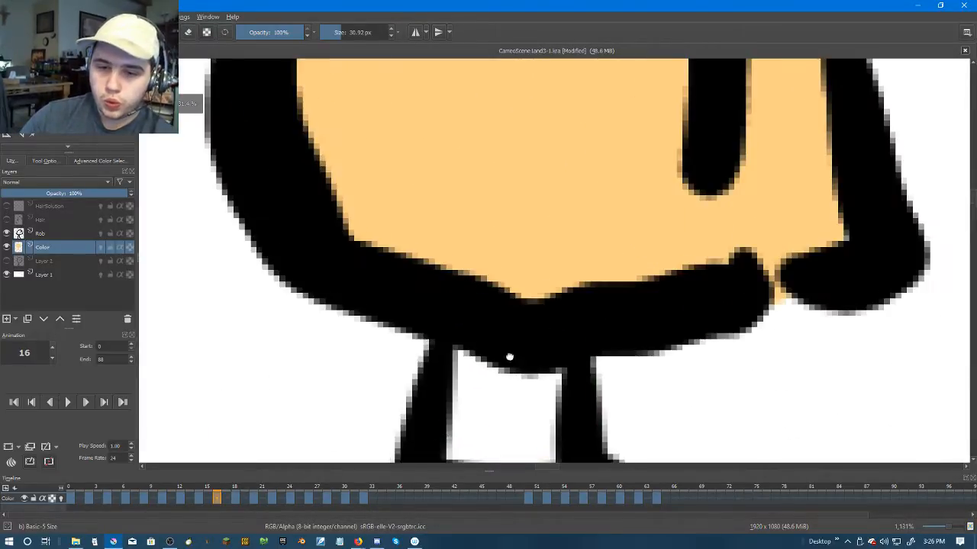
key("Left")
key("Left")
scroll(600, 301, "down", 9)
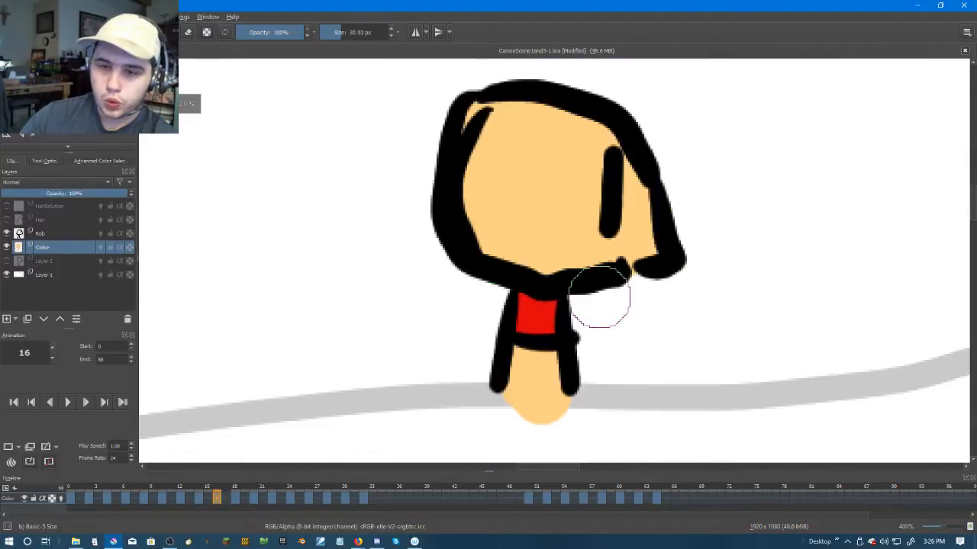
Step: Paint the shirt and the gap beside the far arm red on frame 14 of the Color layer
scroll(599, 300, "up", 9)
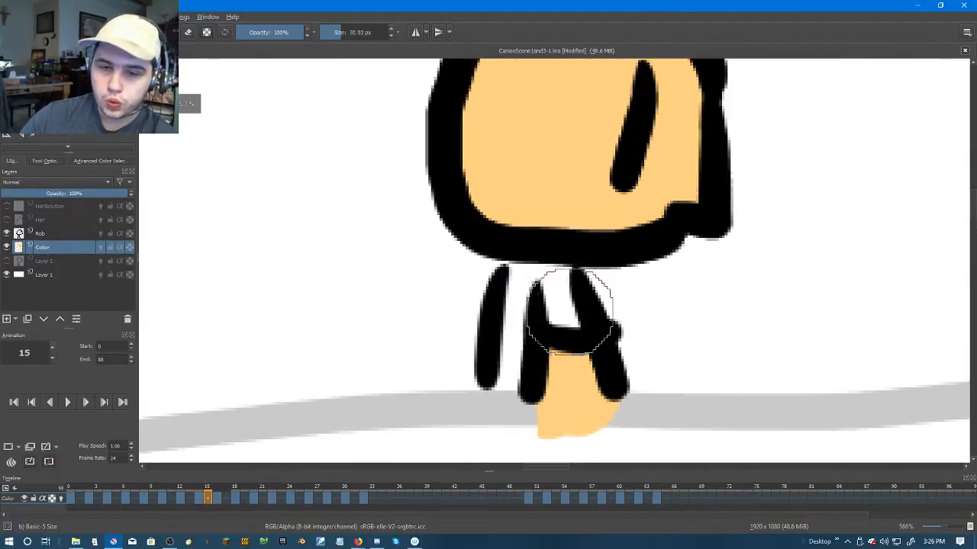
left_click_drag(531, 273, 554, 271)
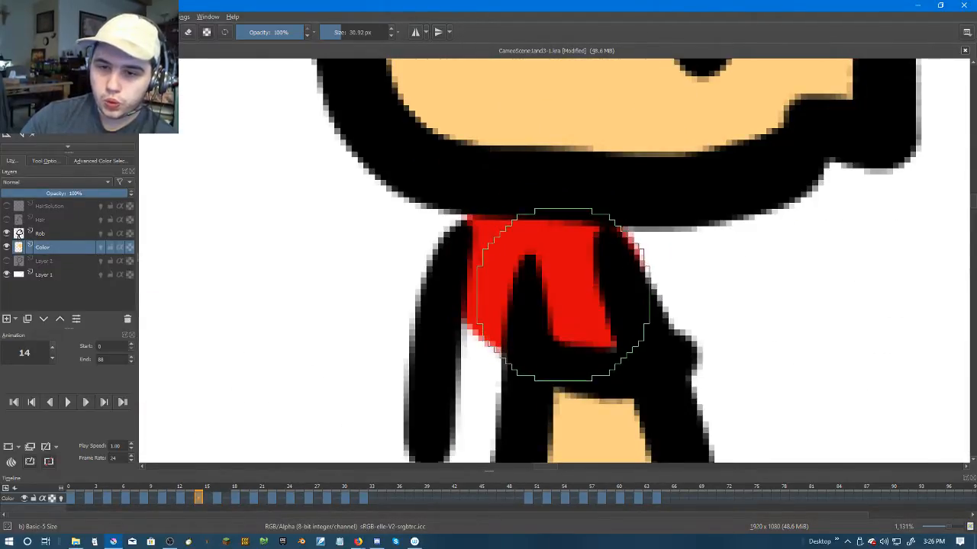
left_click_drag(539, 315, 565, 235)
left_click_drag(505, 274, 488, 400)
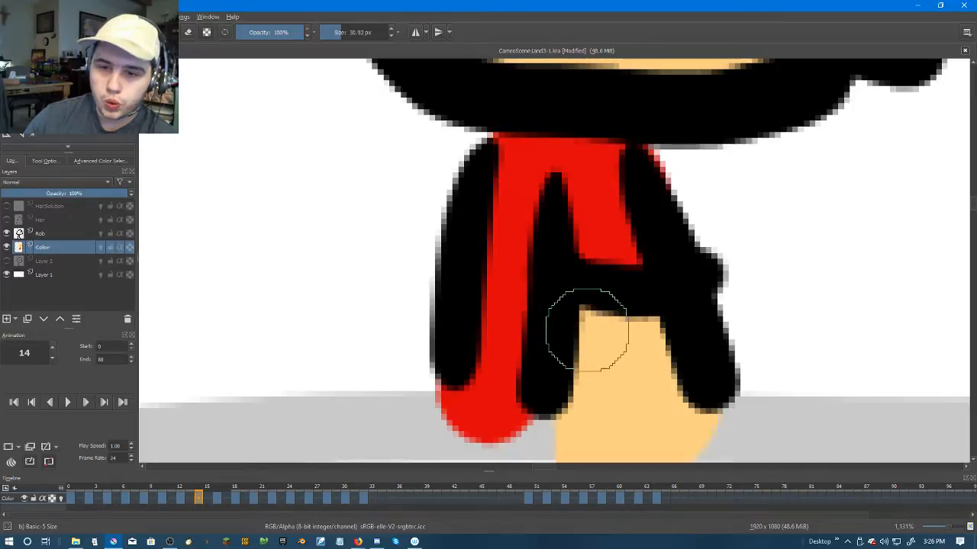
Step: Erase the stray red outside the front arm's outline near the shoulder on frame 14
left_click(187, 32)
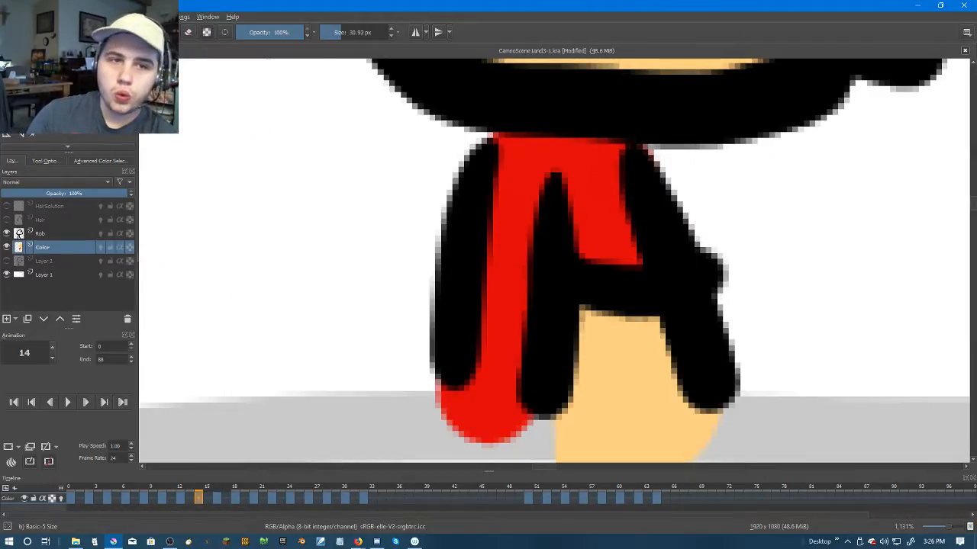
left_click(189, 33)
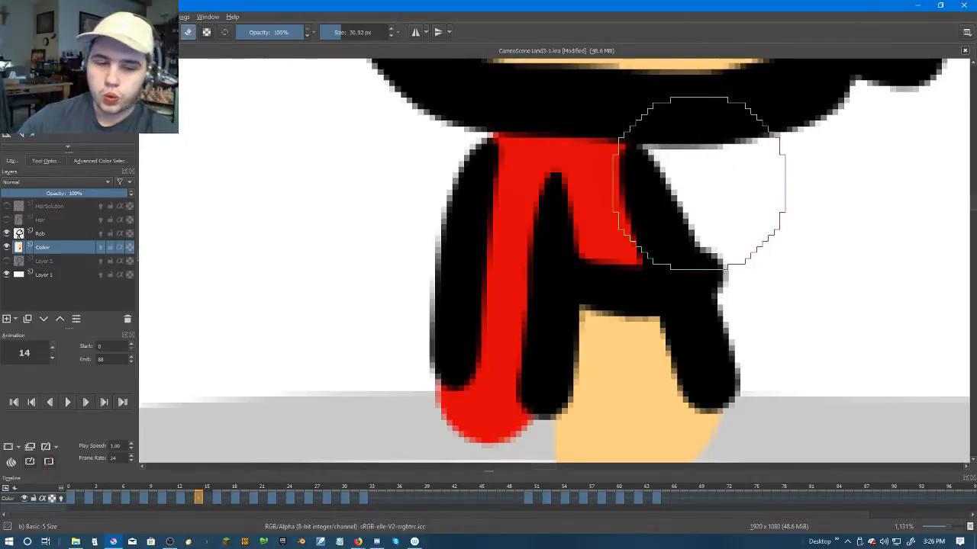
scroll(698, 183, "down", 6)
left_click(189, 33)
left_click_drag(525, 206, 491, 237)
Step: Paint the shirt and the gap between the arms red on frame 12 of the Color layer
key("Left")
scroll(577, 211, "up", 3)
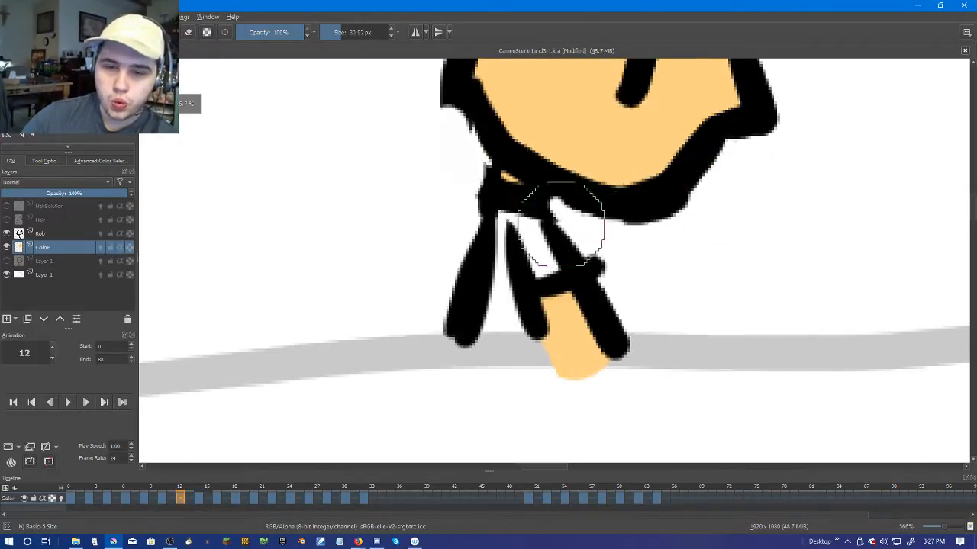
key("Left")
mouse_move(510, 212)
left_mouse_down()
mouse_move(529, 252)
mouse_move(559, 270)
mouse_move(537, 279)
mouse_move(544, 225)
mouse_move(515, 216)
mouse_move(488, 346)
mouse_move(501, 374)
mouse_move(477, 385)
left_mouse_up()
scroll(517, 362, "down", 4)
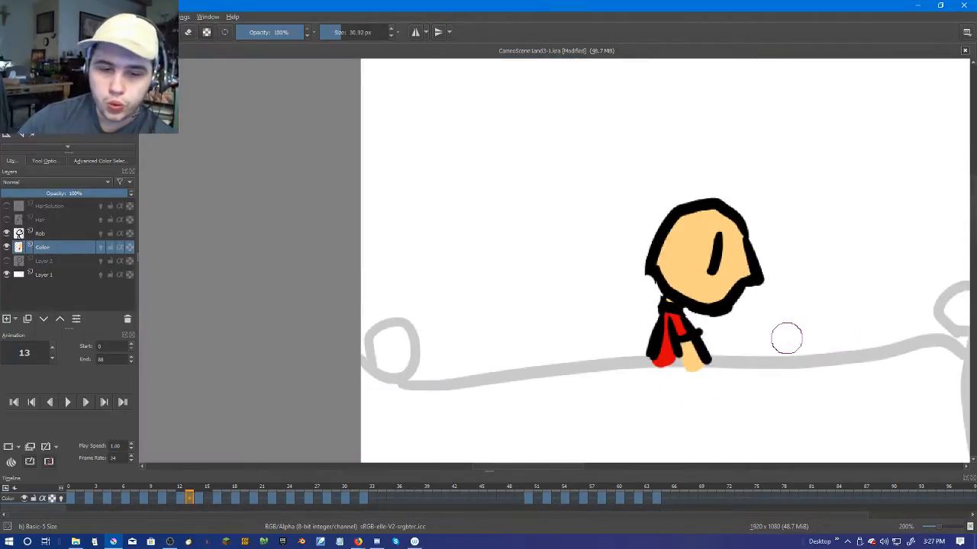
Step: Paint the shirt red above the waistline on frame 10 and erase the stray red at the back shoulder
key("Left")
key("Left")
key("Right")
key("Left")
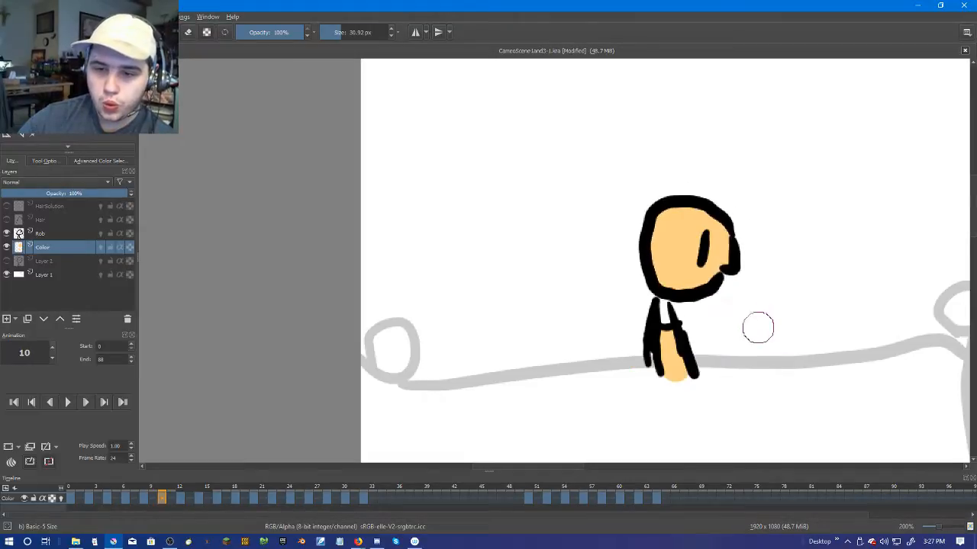
scroll(769, 335, "up", 5)
left_click_drag(666, 226, 658, 146)
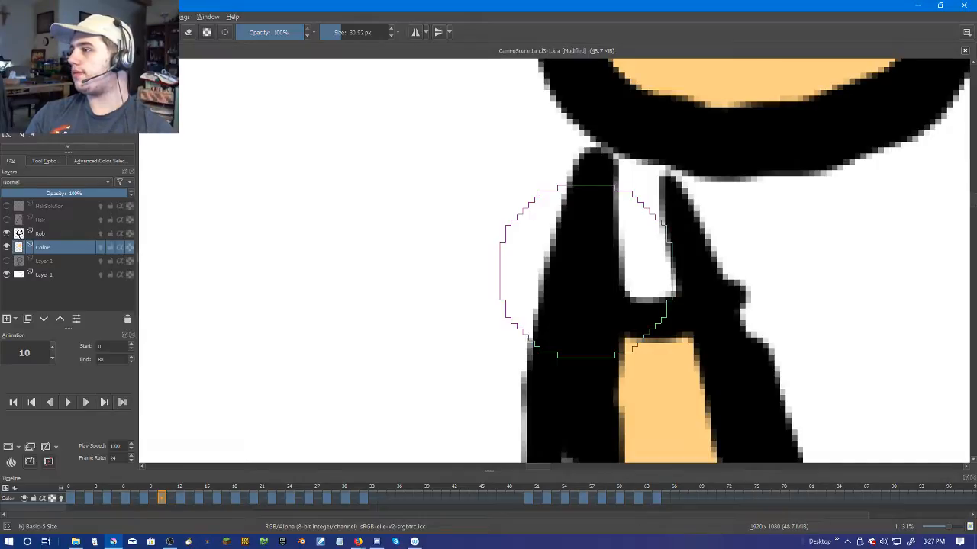
mouse_move(617, 214)
left_mouse_down()
mouse_move(639, 181)
mouse_move(617, 161)
mouse_move(633, 173)
mouse_move(643, 251)
left_mouse_up()
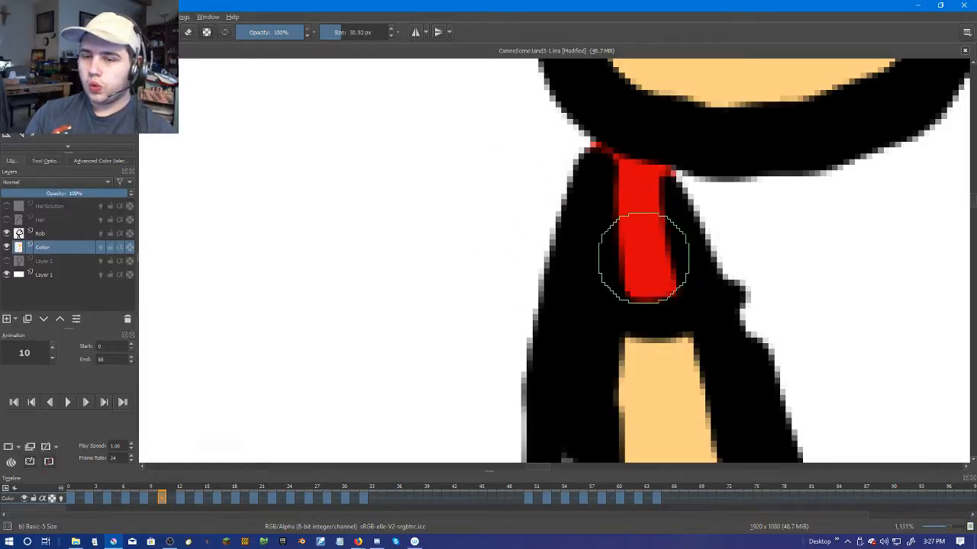
left_click(187, 33)
left_click_drag(578, 146, 582, 149)
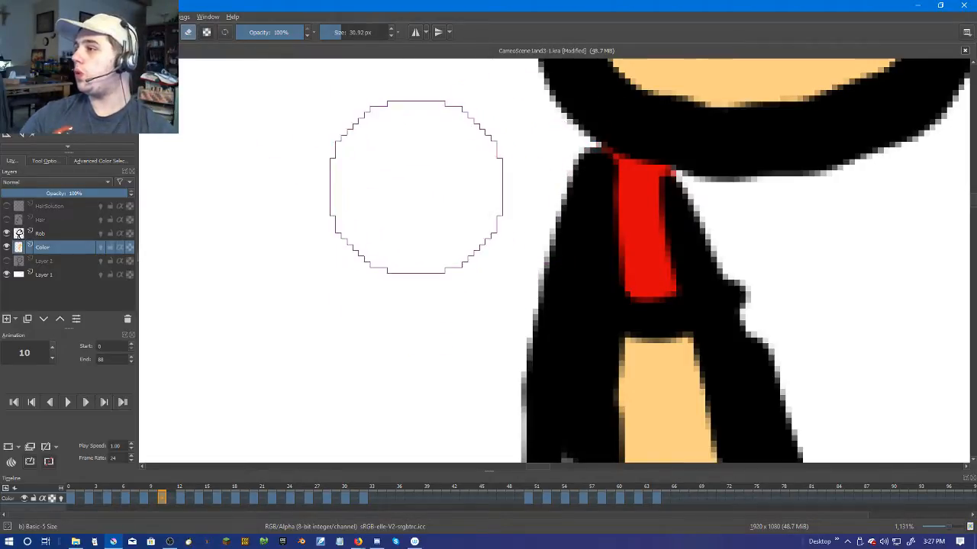
Step: Paint the narrow gap at the lower end of the back arm red on frame 10 and erase the overflow along its outer edge
left_click(185, 36)
left_click_drag(603, 323, 599, 52)
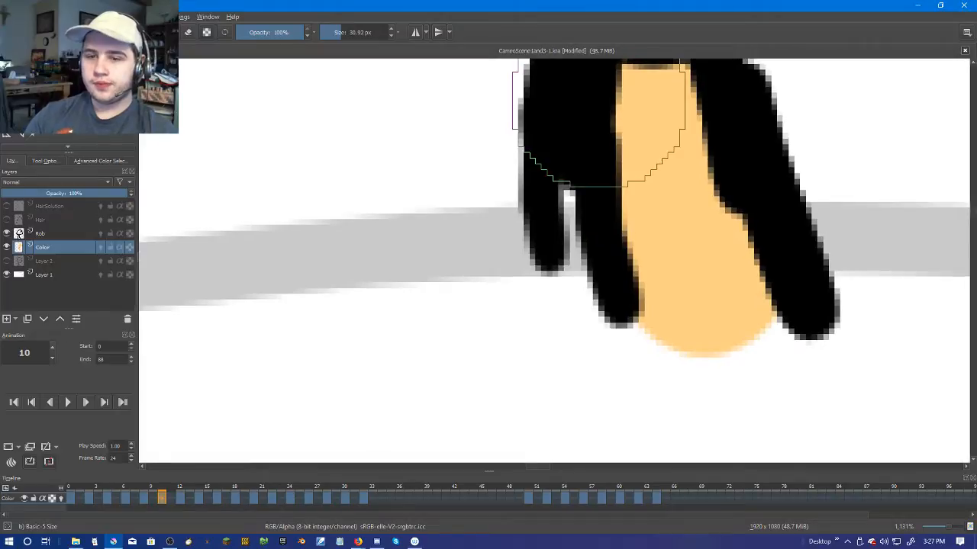
left_click_drag(559, 200, 563, 239)
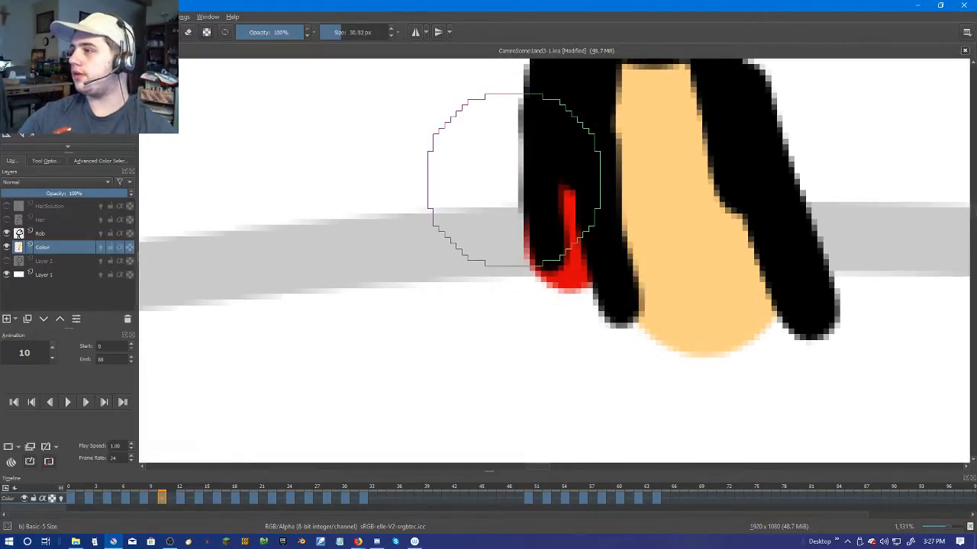
left_click(192, 33)
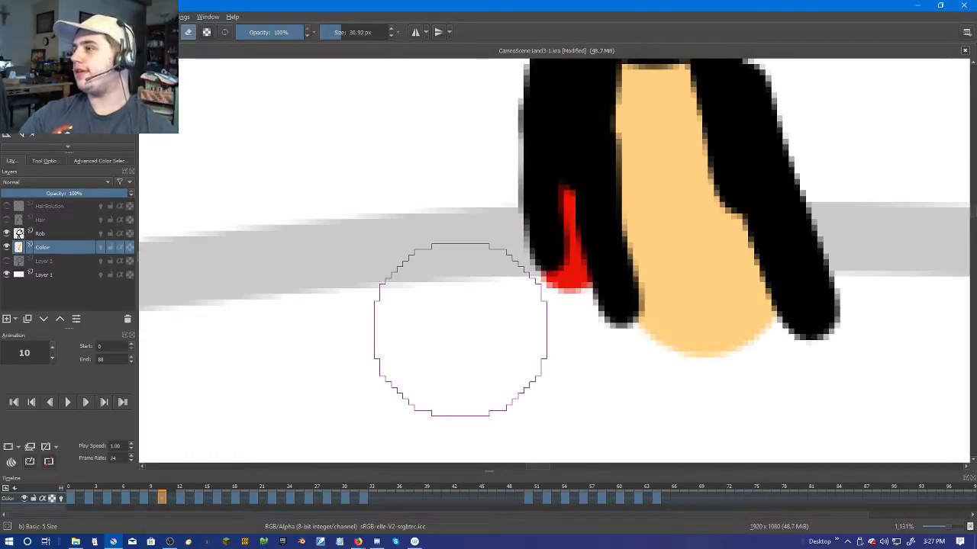
Step: Paint the shirt red between the neck and the waistline on frame 8 of the Color layer
left_click(147, 499)
scroll(469, 338, "down", 3)
scroll(588, 349, "up", 3)
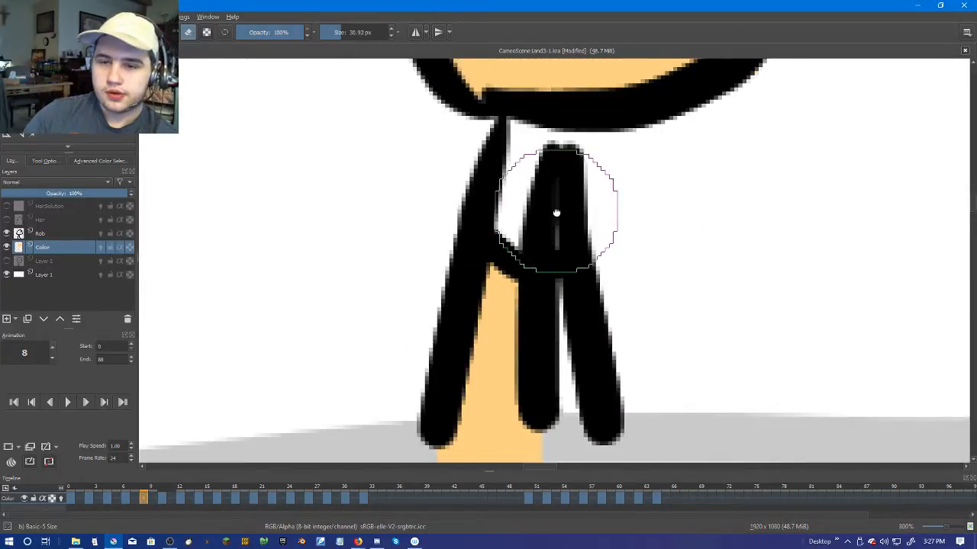
left_click_drag(557, 210, 551, 267)
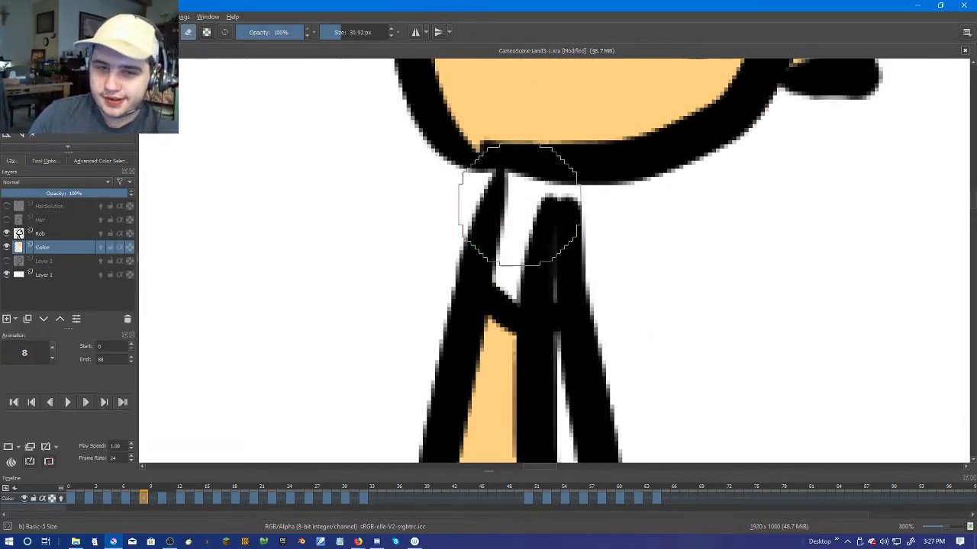
mouse_move(516, 223)
left_mouse_down()
mouse_move(519, 186)
mouse_move(543, 186)
mouse_move(543, 294)
mouse_move(510, 273)
mouse_move(517, 229)
left_mouse_up()
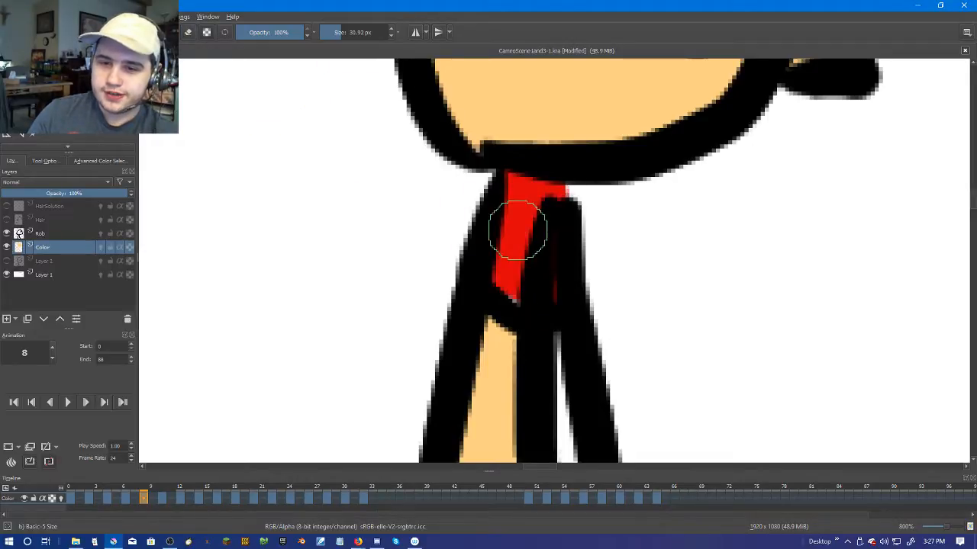
Step: Fill the gap between the two front arm lines with red on frame 8 and erase the overflow past the outer arm
mouse_move(529, 283)
left_mouse_down()
mouse_move(562, 404)
mouse_move(524, 148)
left_mouse_up()
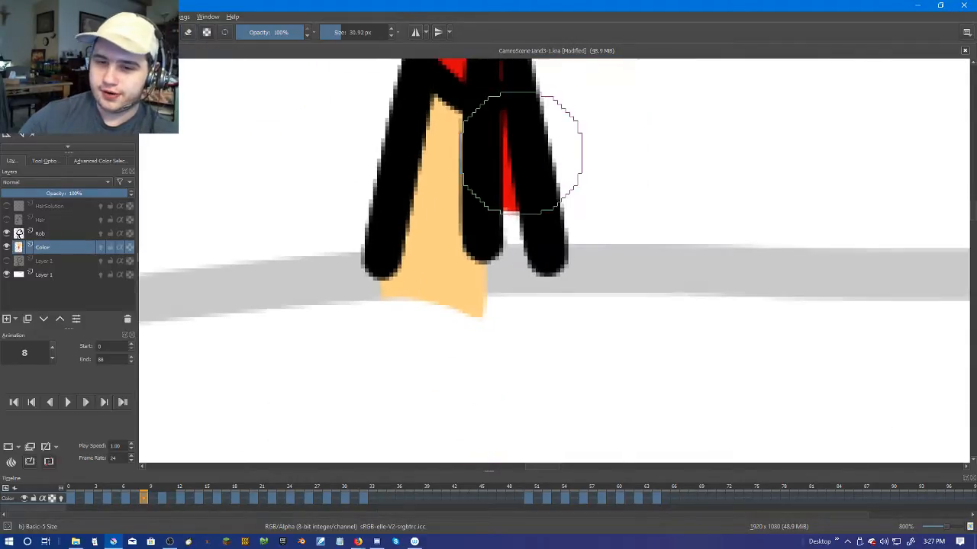
mouse_move(534, 211)
left_mouse_down()
mouse_move(532, 255)
mouse_move(521, 276)
left_mouse_up()
mouse_move(546, 174)
left_mouse_down()
mouse_move(605, 203)
mouse_move(593, 218)
mouse_move(602, 194)
left_mouse_up()
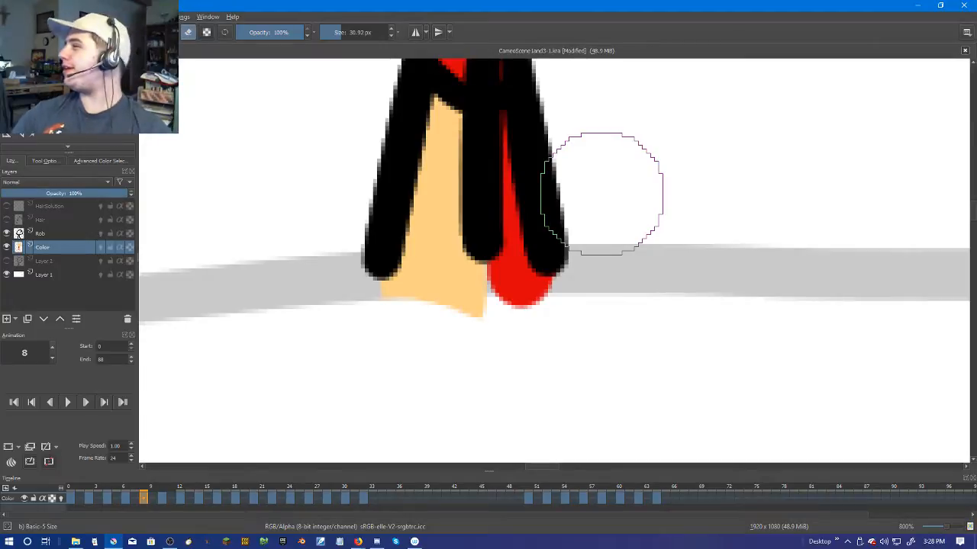
scroll(550, 445, "up", 5)
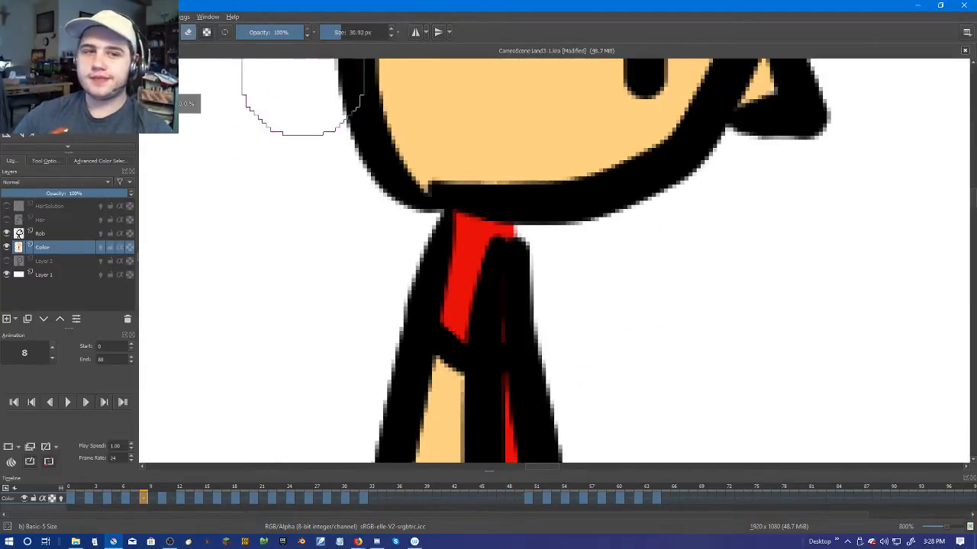
left_click_drag(378, 143, 402, 181)
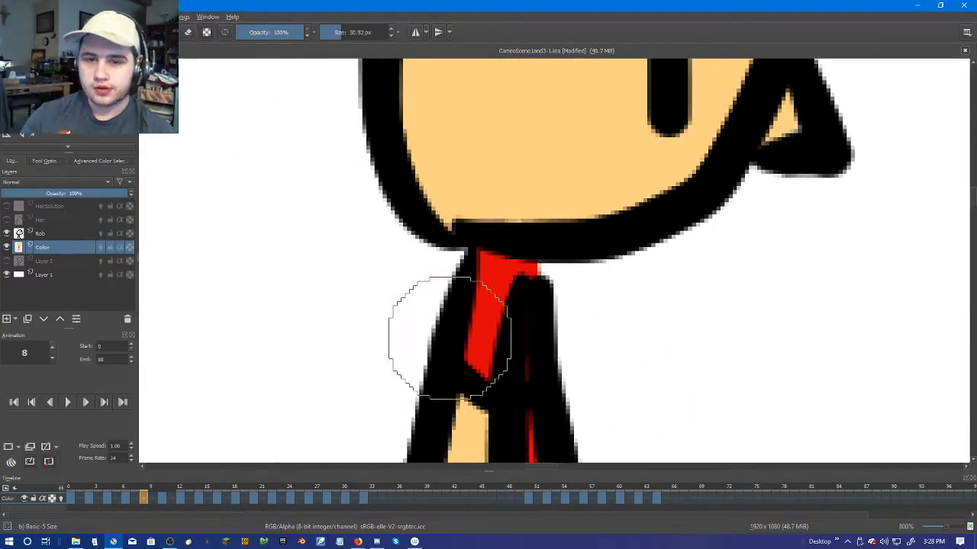
left_click_drag(461, 210, 454, 212)
left_click_drag(794, 107, 624, 252)
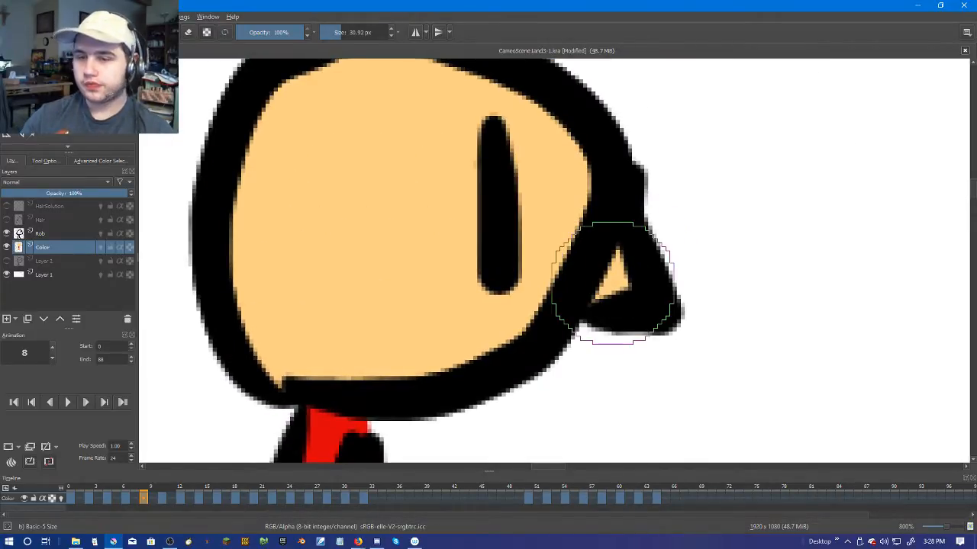
Step: Paint the shirt red above the waistline on both sides of the middle arm line on frame 6
scroll(621, 305, "down", 5)
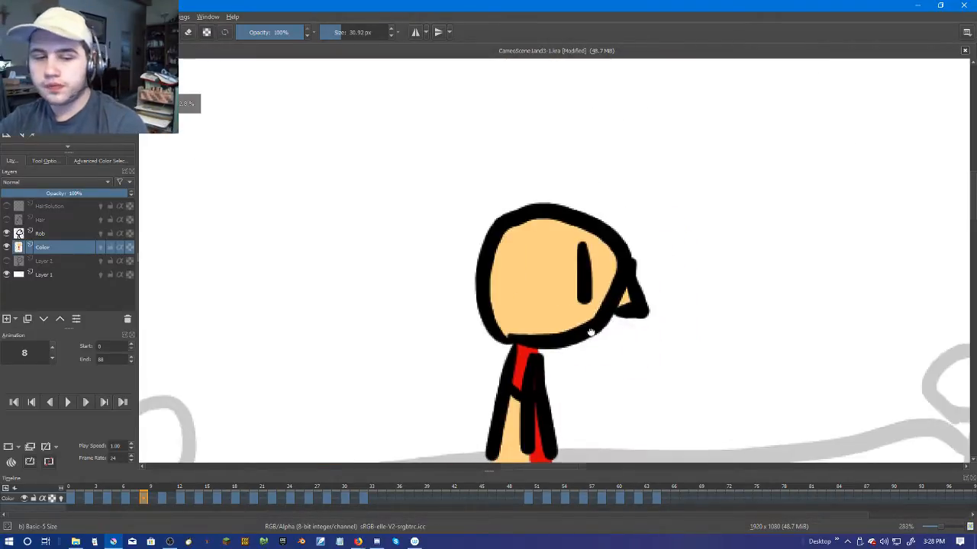
key("Left")
scroll(622, 301, "up", 3)
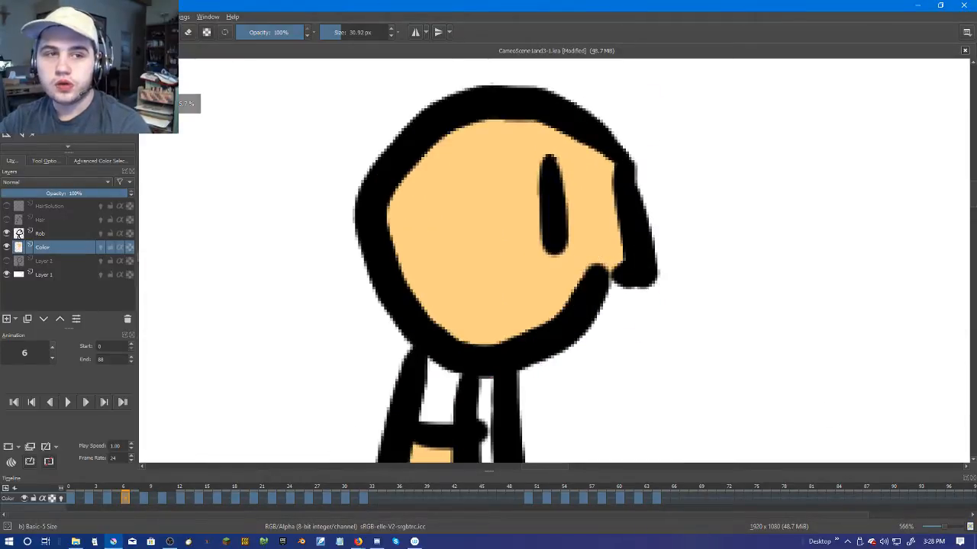
left_click_drag(438, 226, 444, 175)
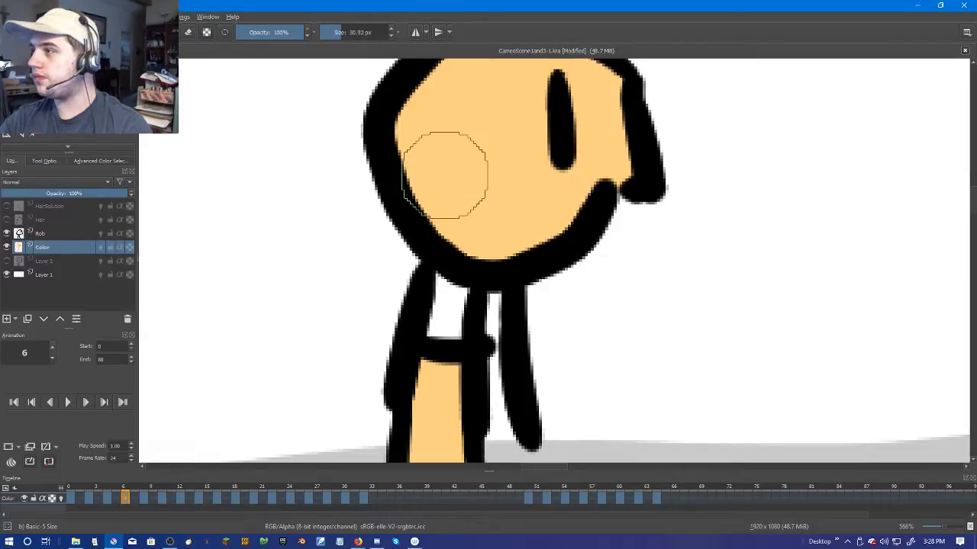
scroll(458, 201, "up", 2)
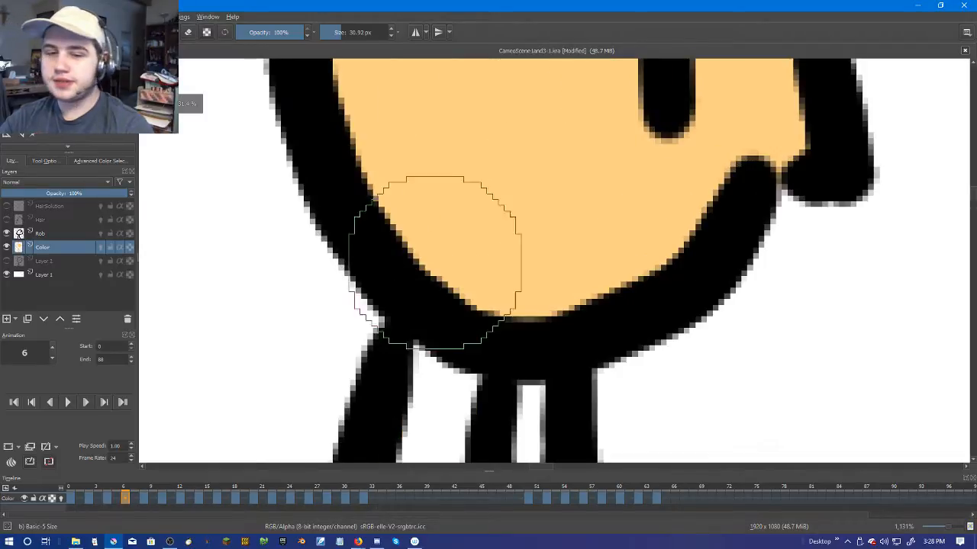
left_click_drag(434, 273, 438, 131)
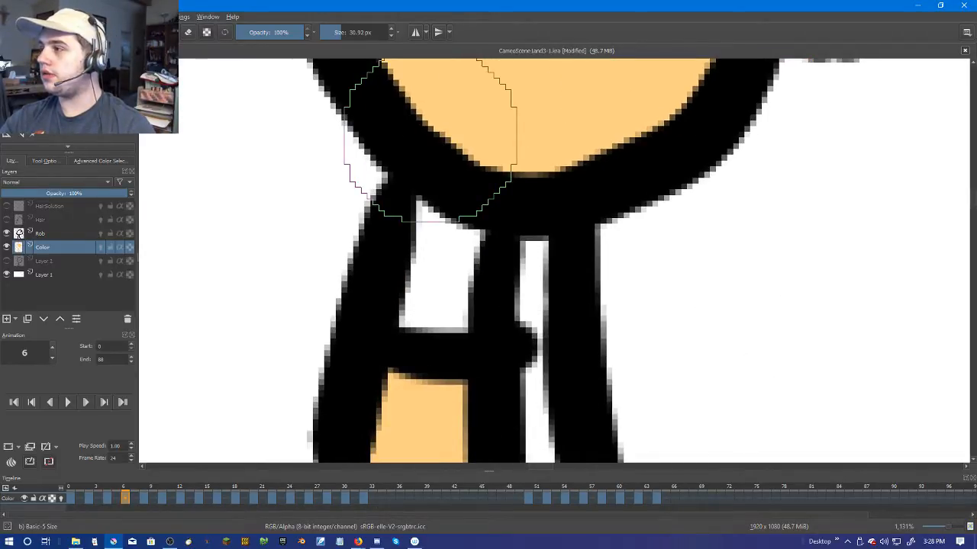
mouse_move(449, 321)
left_mouse_down()
mouse_move(419, 296)
mouse_move(440, 247)
mouse_move(481, 283)
mouse_move(436, 244)
mouse_move(481, 254)
mouse_move(517, 338)
mouse_move(522, 280)
mouse_move(589, 268)
mouse_move(543, 161)
left_mouse_up()
Step: Extend the red down the gap between the middle and front arm lines to their lower ends on frame 6
scroll(587, 267, "down", 2)
scroll(542, 161, "up", 1)
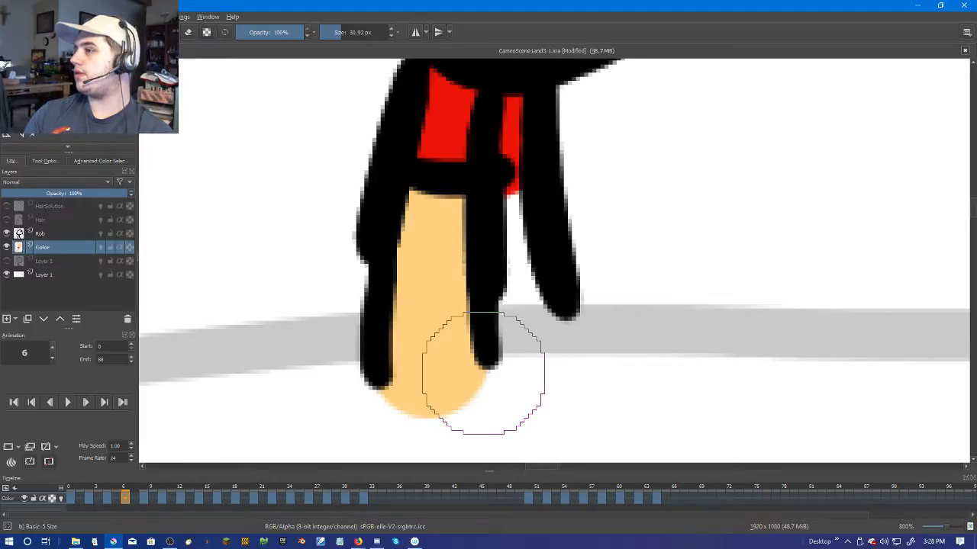
mouse_move(534, 244)
left_mouse_down()
mouse_move(517, 207)
mouse_move(518, 284)
mouse_move(549, 374)
left_mouse_up()
scroll(700, 365, "down", 1)
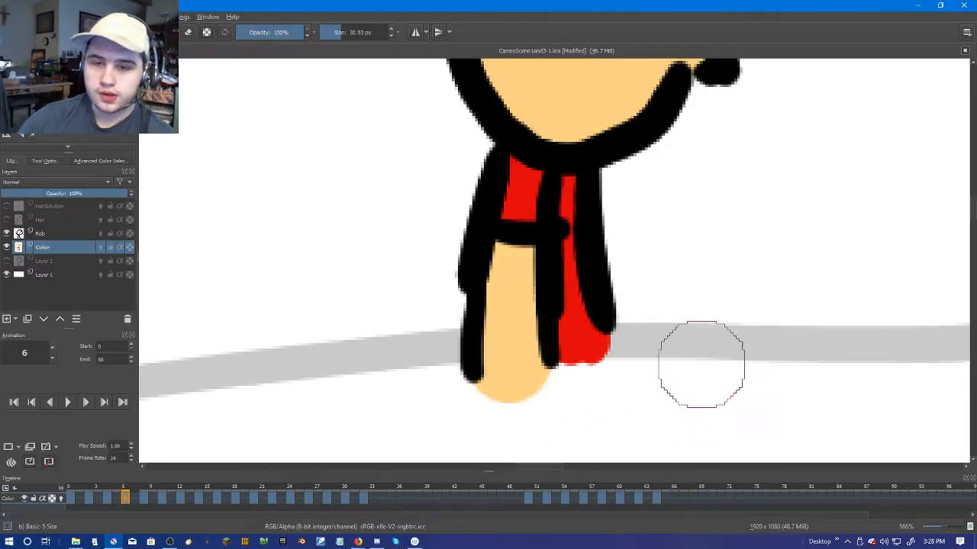
Step: Paint the shirt and the narrow gap between the arms red on frame 4 of the Color layer
scroll(702, 367, "down", 4)
key("Left")
key("Left")
scroll(656, 293, "up", 5)
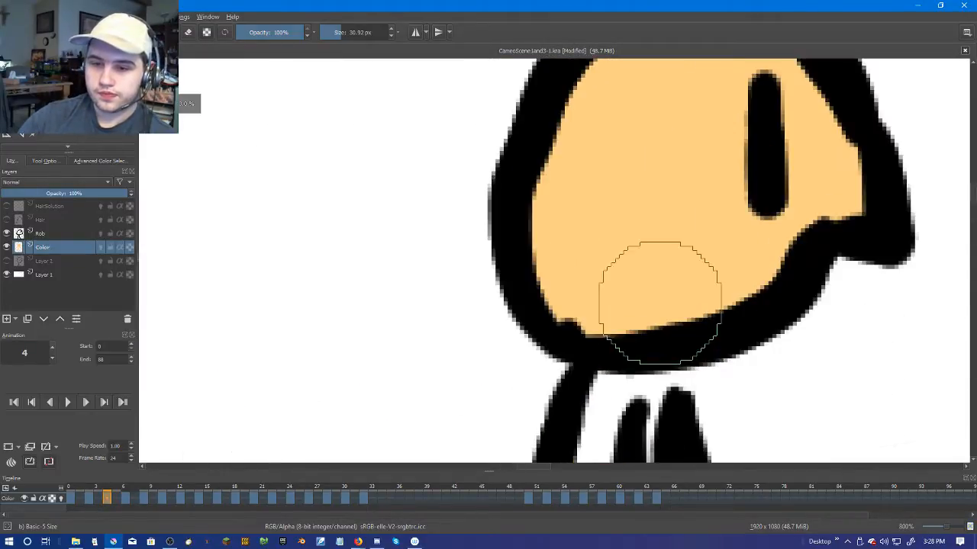
mouse_move(565, 249)
left_mouse_down()
mouse_move(534, 317)
mouse_move(563, 270)
mouse_move(562, 241)
mouse_move(533, 291)
mouse_move(543, 254)
mouse_move(574, 220)
mouse_move(604, 209)
mouse_move(561, 202)
mouse_move(606, 267)
mouse_move(614, 357)
mouse_move(650, 404)
left_mouse_up()
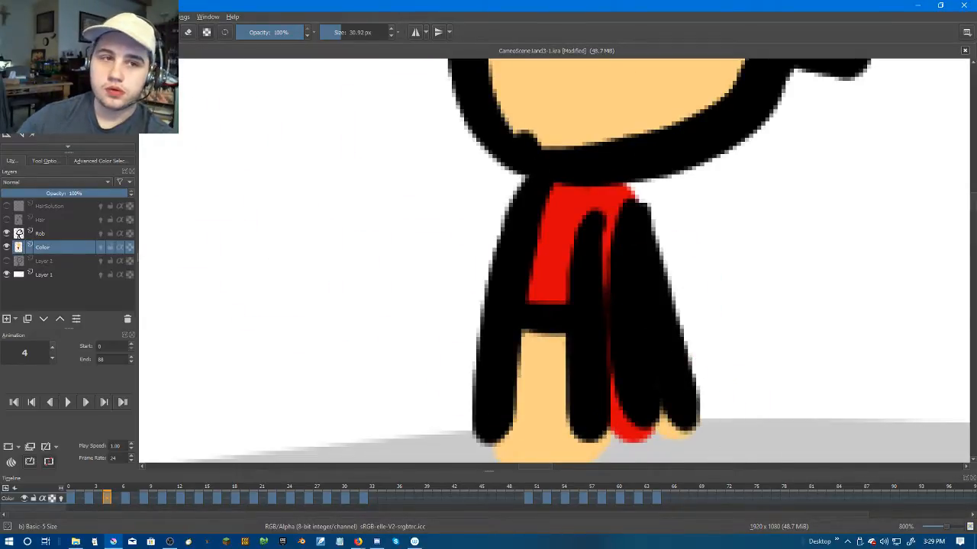
left_click_drag(638, 228, 624, 191)
key("ctrl+z")
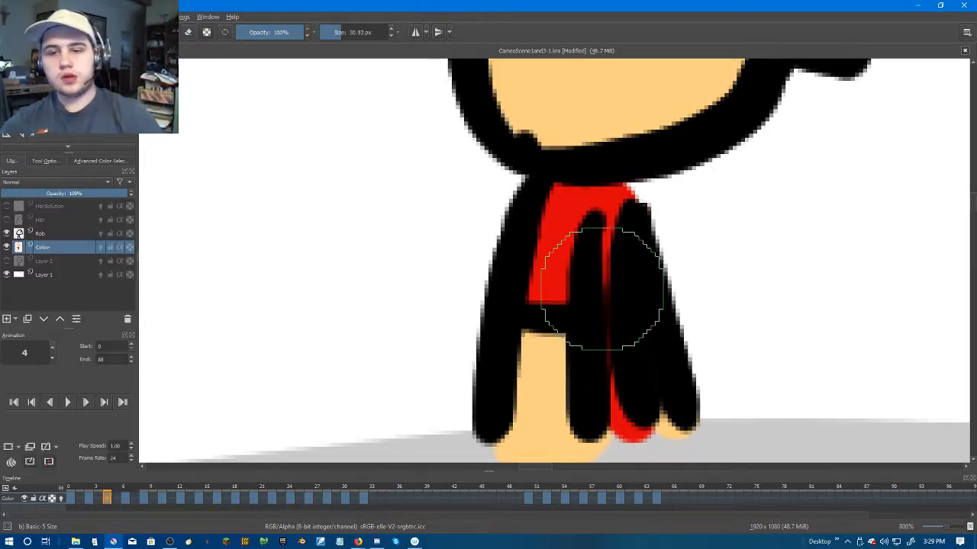
Step: Paint the shirt red on frame 2 of the Color layer and erase the overflow outside the back arm line
scroll(623, 284, "down", 4)
scroll(674, 268, "up", 2)
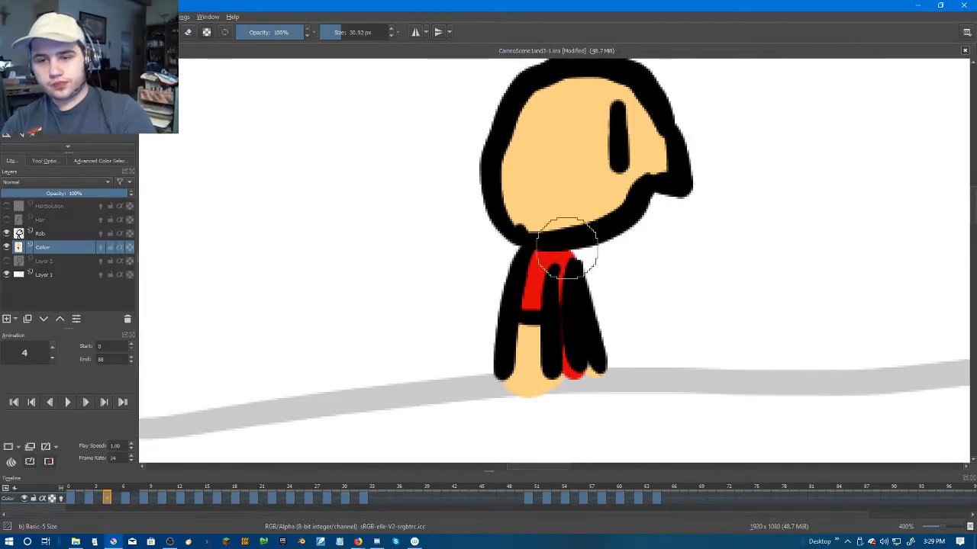
scroll(702, 327, "down", 4)
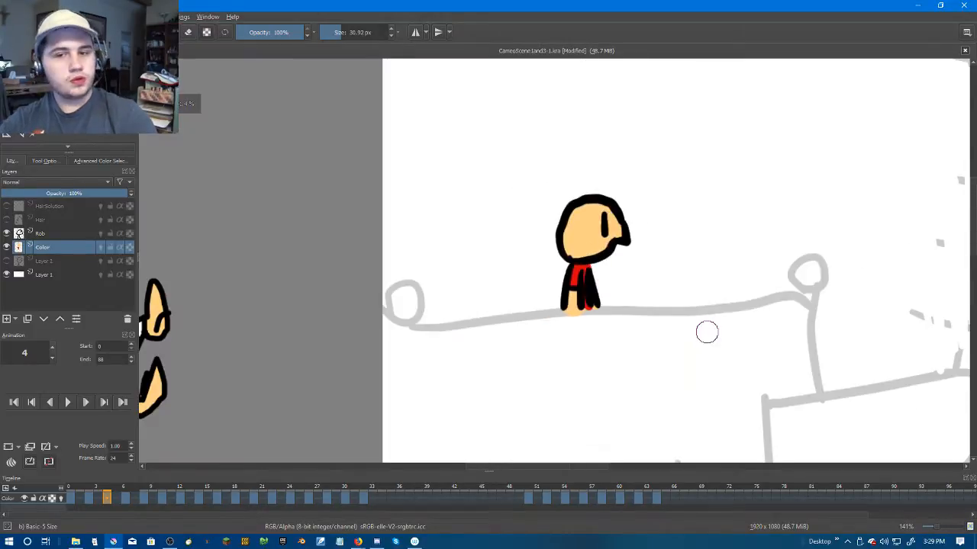
key("Left")
key("Left")
scroll(635, 279, "up", 3)
scroll(502, 163, "up", 3)
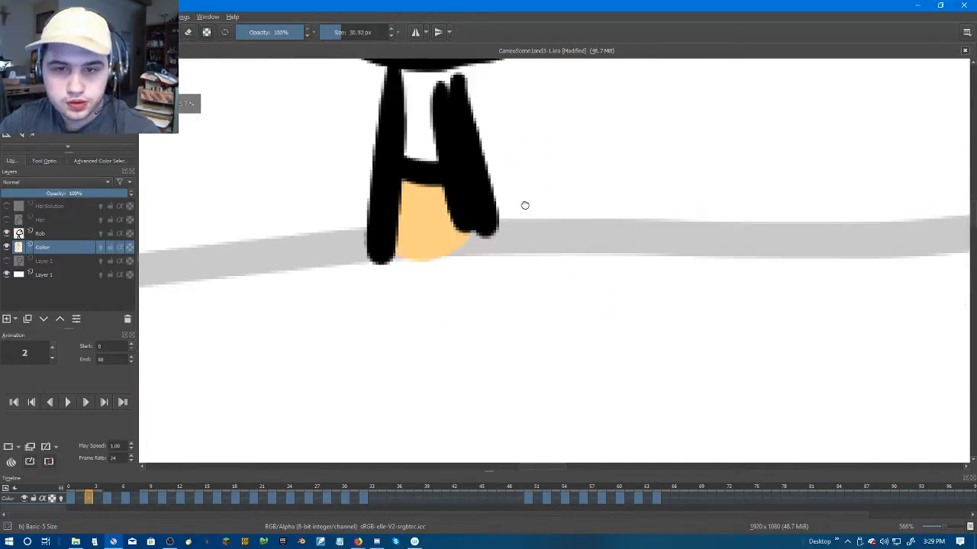
mouse_move(538, 229)
left_mouse_down()
mouse_move(528, 311)
mouse_move(507, 333)
mouse_move(481, 293)
mouse_move(515, 240)
left_mouse_up()
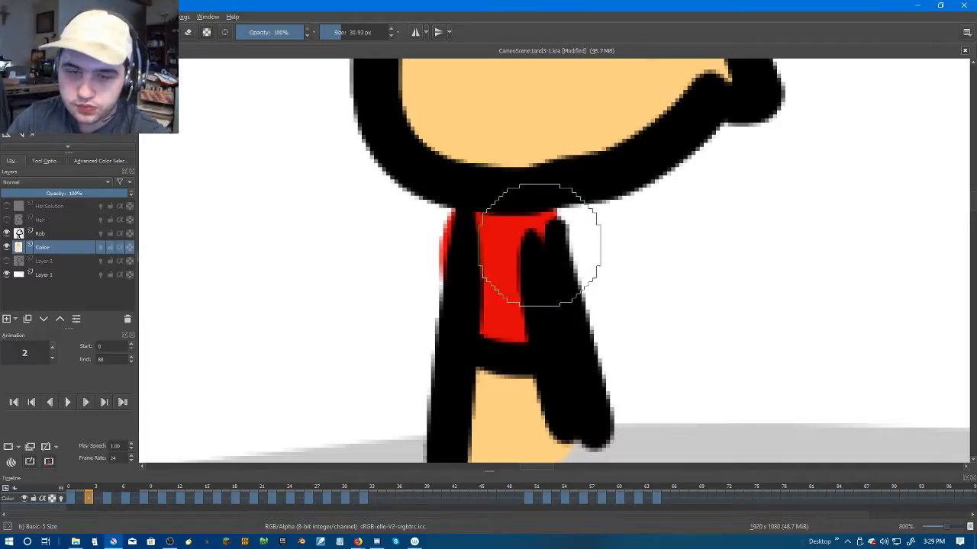
left_click_drag(414, 261, 432, 220)
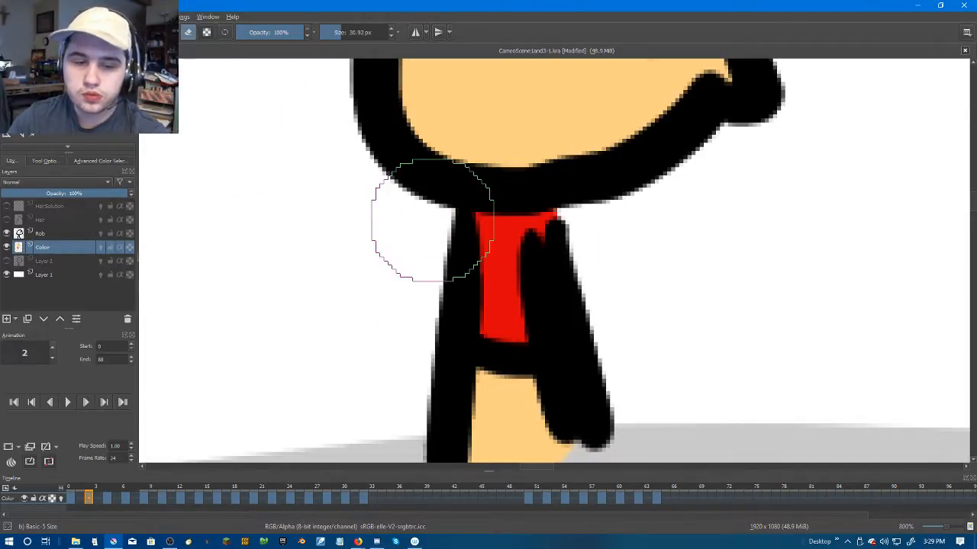
Step: Paint the shirt and the gap between the arms red on frame 0 of the Color layer and save the file
left_click(71, 497)
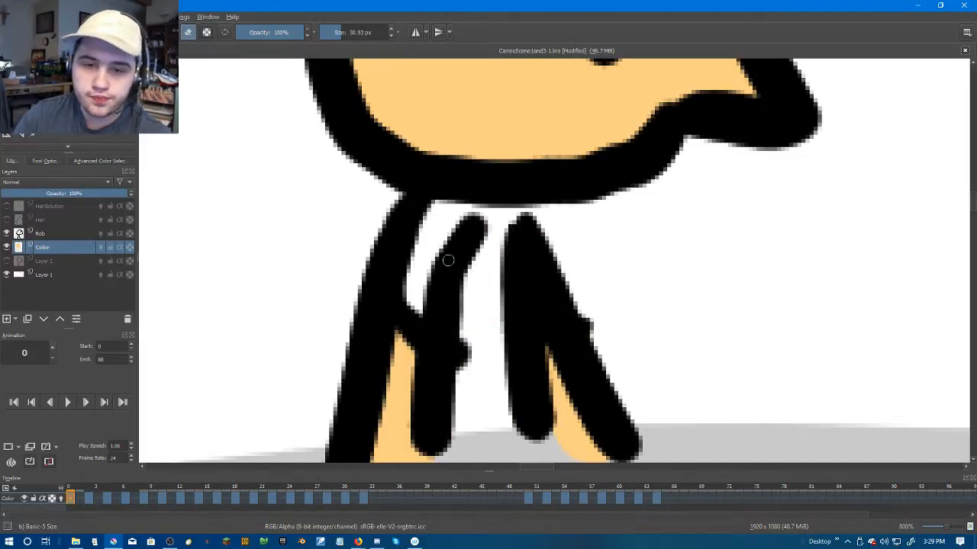
mouse_move(517, 205)
left_mouse_down()
mouse_move(448, 225)
mouse_move(424, 296)
mouse_move(419, 262)
mouse_move(483, 262)
mouse_move(499, 425)
mouse_move(461, 427)
mouse_move(480, 355)
mouse_move(473, 392)
left_mouse_up()
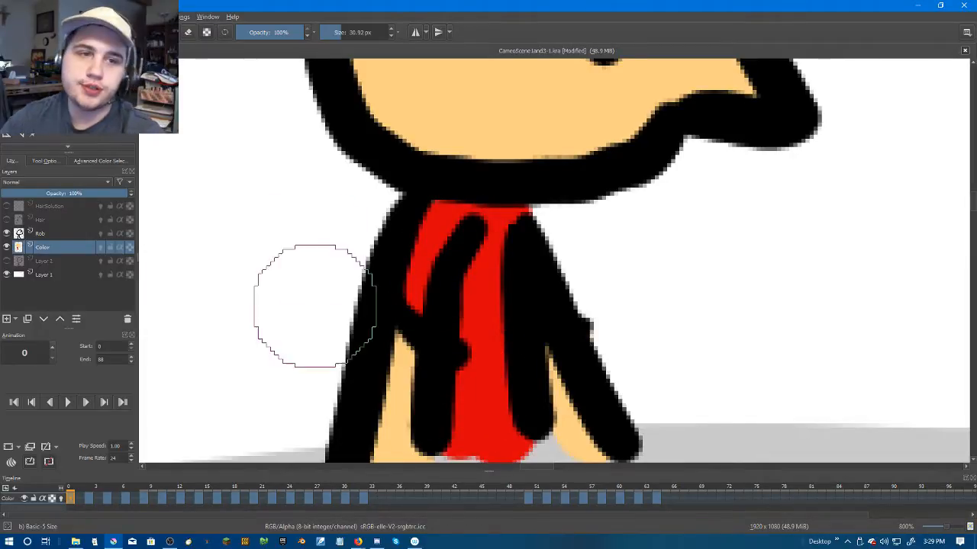
scroll(562, 334, "down", 5)
left_click_drag(639, 333, 592, 313)
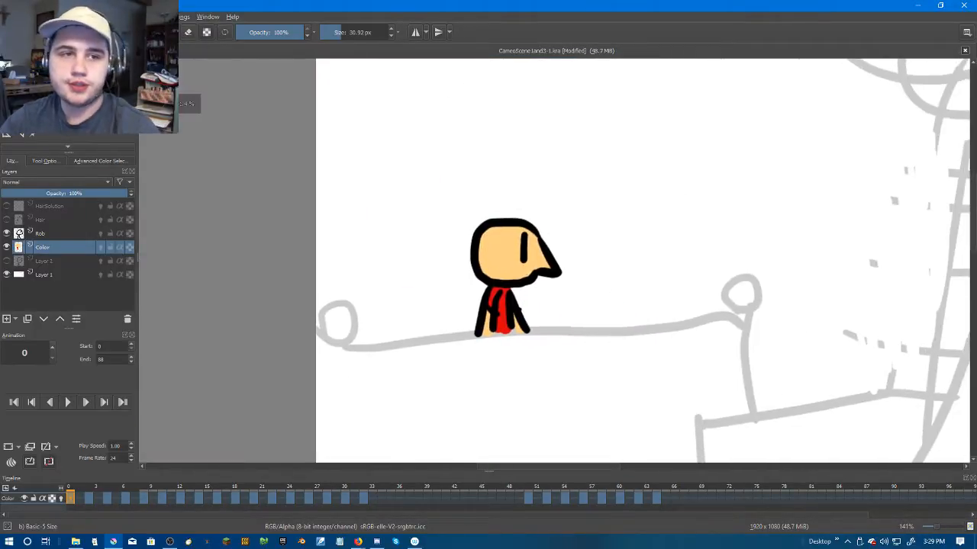
left_click(11, 16)
left_click(46, 64)
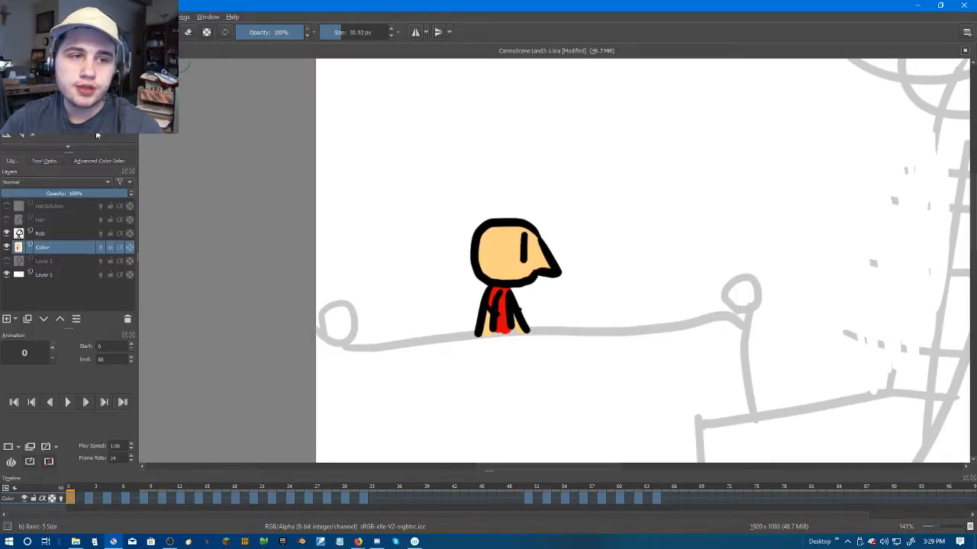
Step: Play back the animation with the Rob layer shown and hidden to check the coloring across all frames
scroll(286, 353, "down", 3)
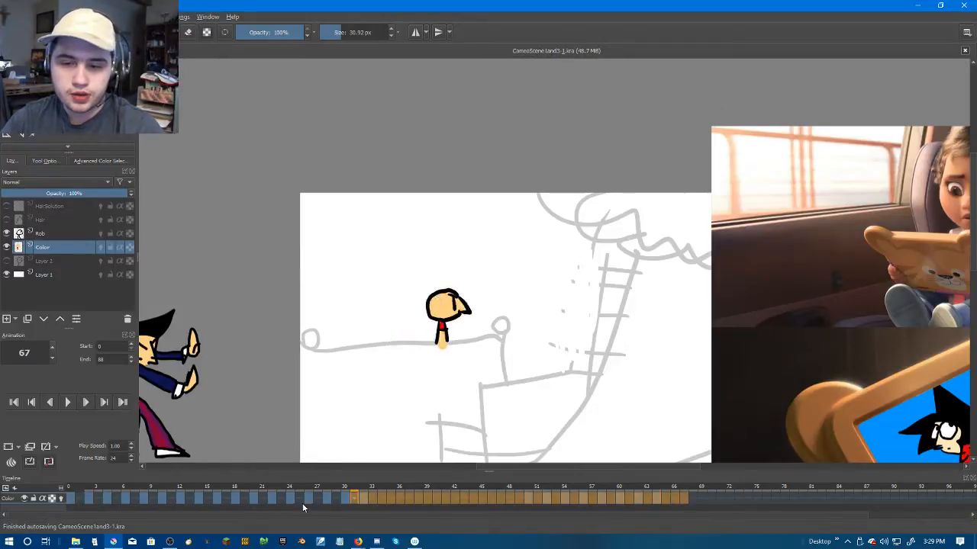
left_click(69, 402)
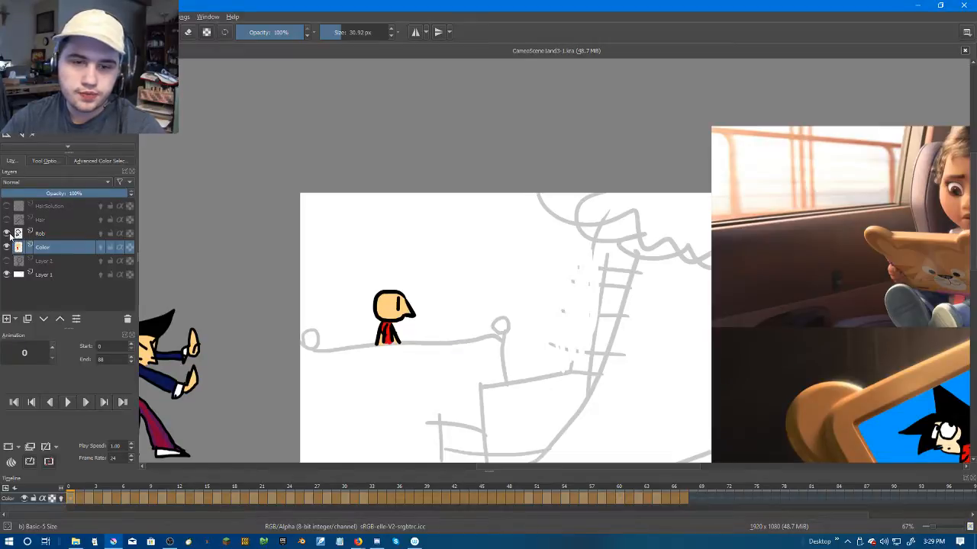
left_click(8, 234)
left_click(69, 407)
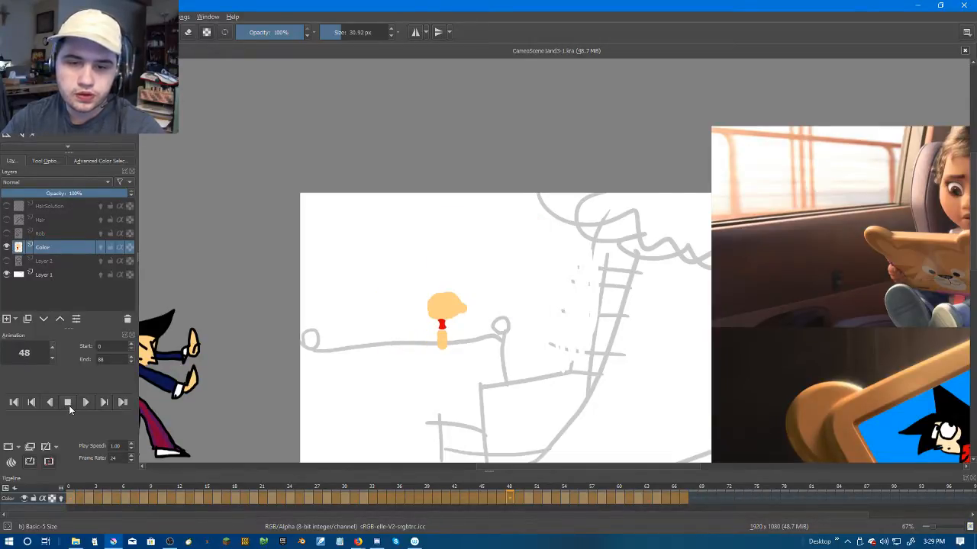
scroll(550, 241, "down", 5)
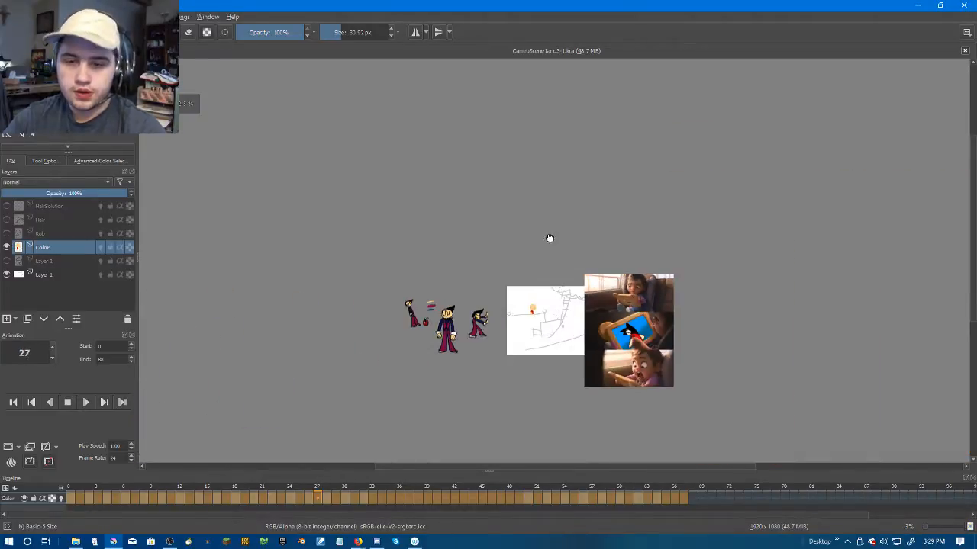
left_click_drag(586, 333, 573, 244)
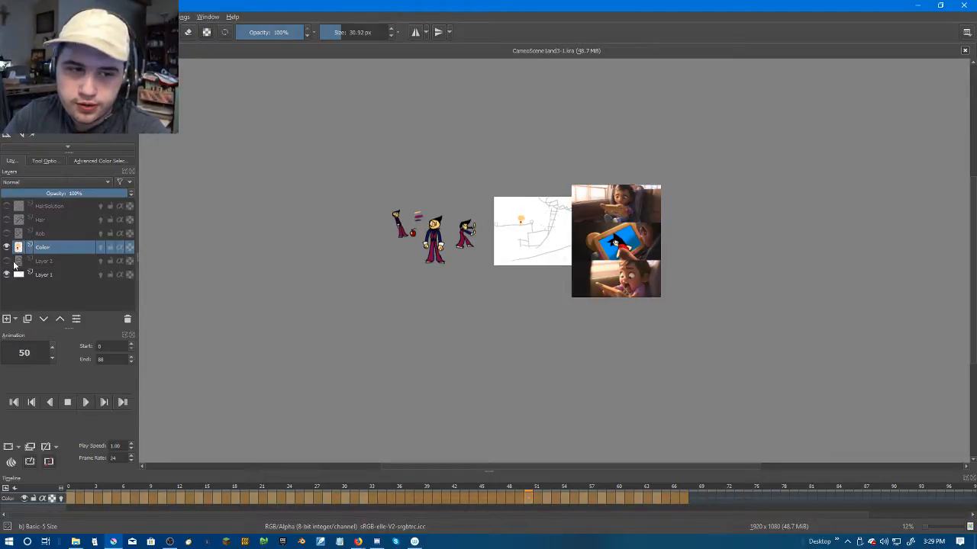
left_click(7, 233)
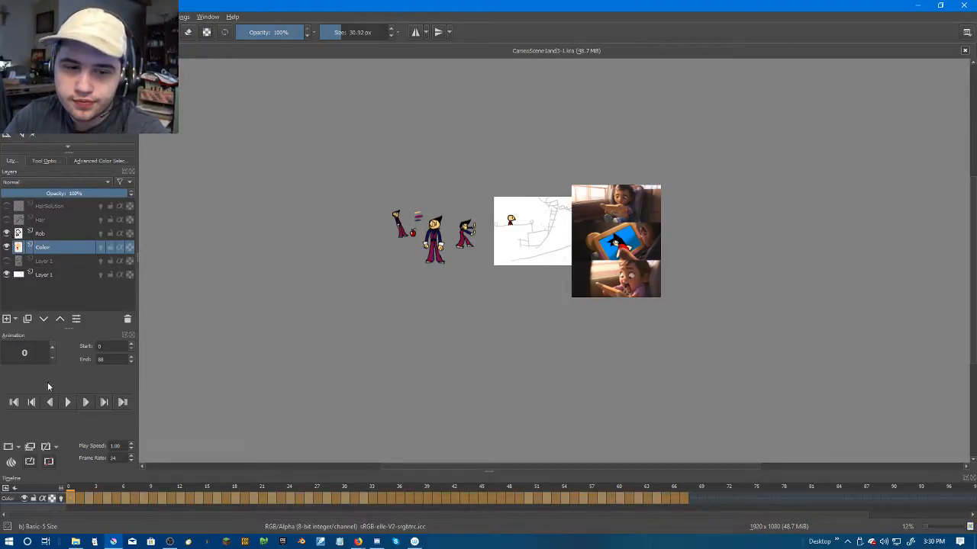
left_click(65, 404)
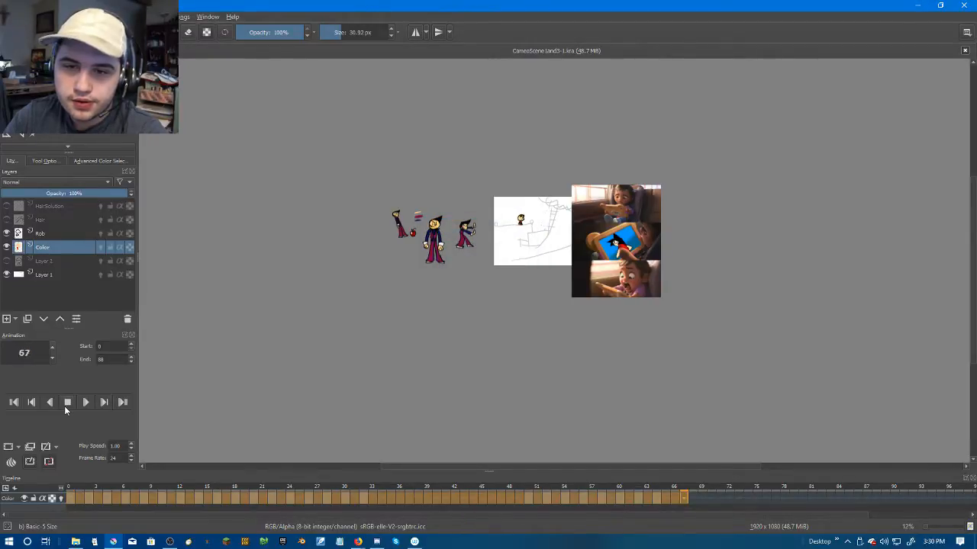
Step: Move the three-picture car-seat reference image off the canvas so that the whole drawing area is uncovered
left_click(81, 498)
left_click(89, 498)
scroll(677, 282, "up", 3)
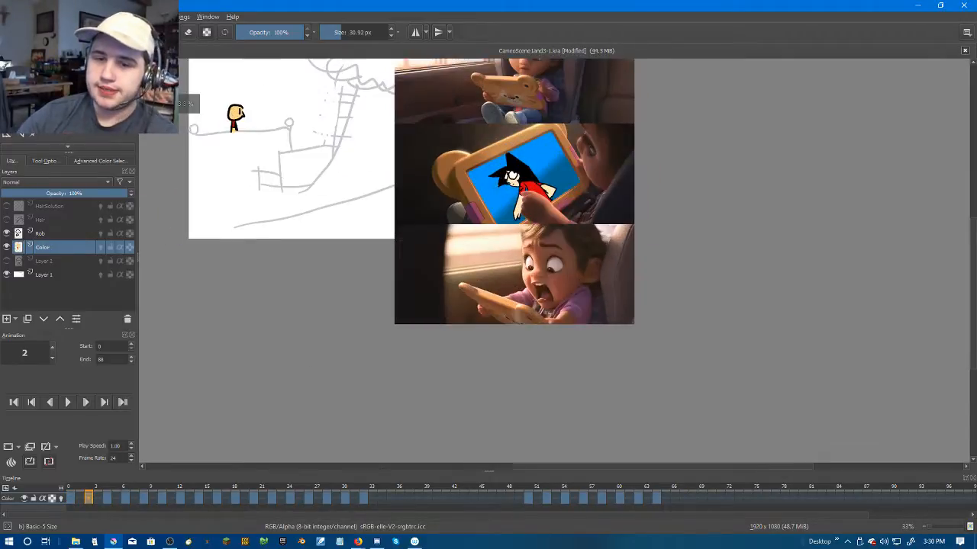
left_click_drag(550, 228, 690, 345)
left_click(34, 135)
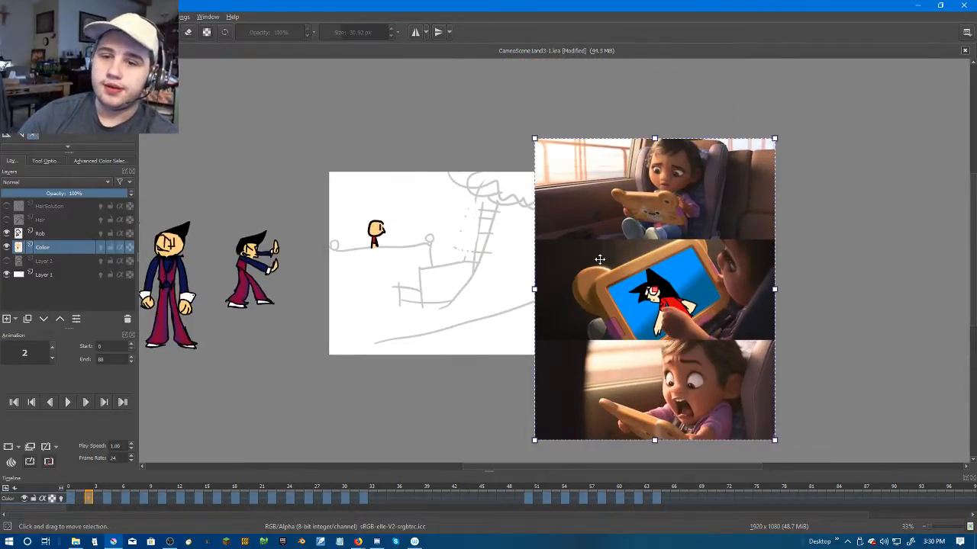
left_click_drag(600, 276, 757, 219)
scroll(518, 241, "up", 1)
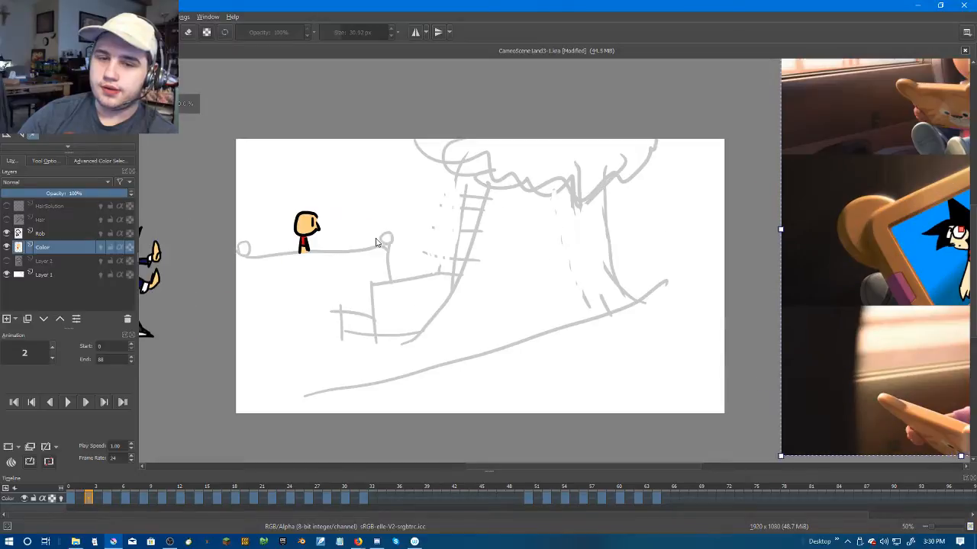
Step: Step through the first few frames and examine the colored character up close
left_click_drag(378, 244, 479, 252)
key("Right")
key("Right")
key("Right")
key("Left")
key("Left")
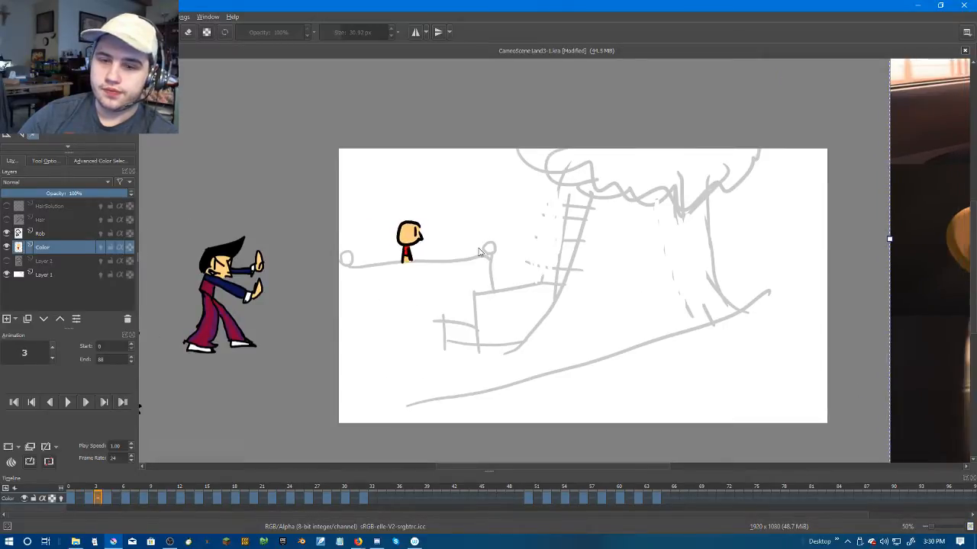
key("b")
scroll(378, 247, "up", 1)
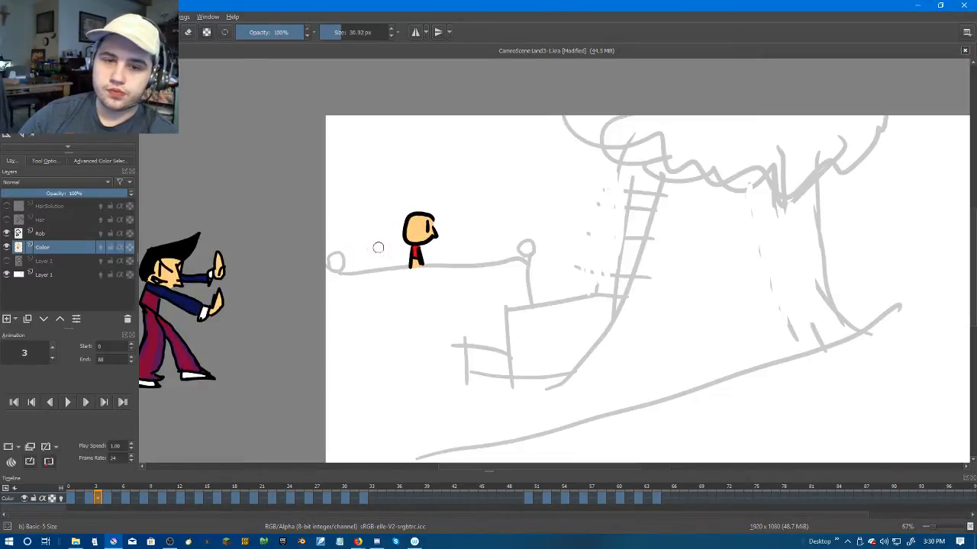
key("t")
scroll(278, 167, "up", 1)
left_click_drag(308, 182, 287, 218)
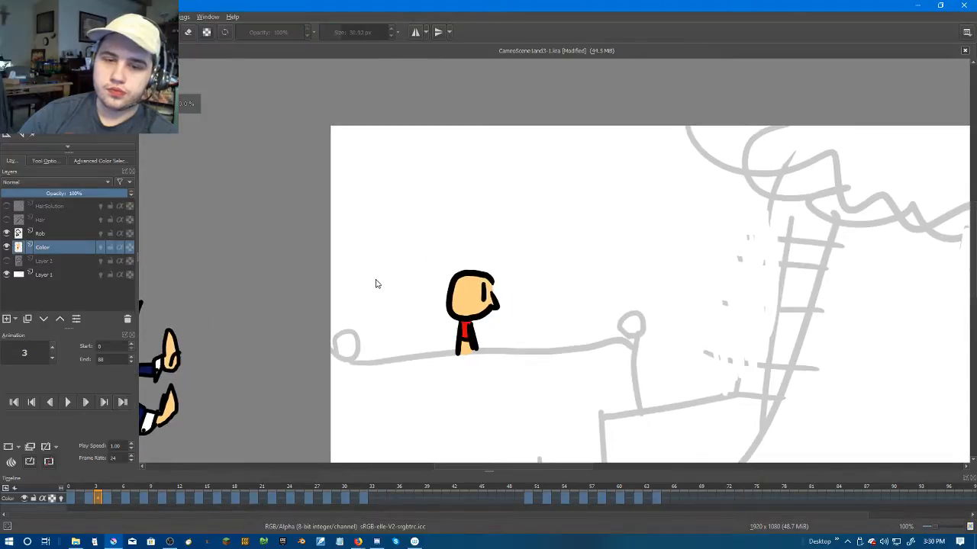
left_click_drag(474, 332, 463, 241)
scroll(463, 241, "up", 2)
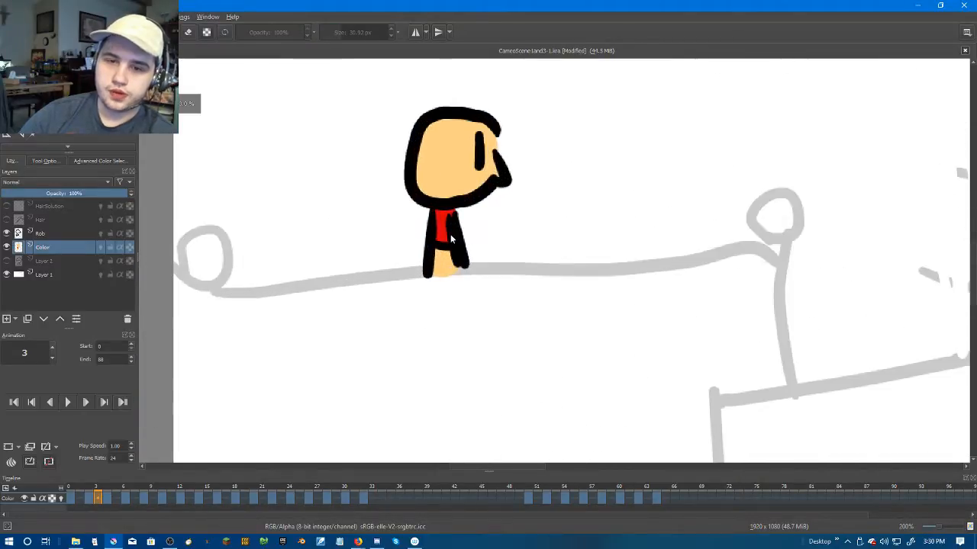
Step: Add a new paint layer named HairColor directly beneath the Rob layer and make the Hair and HairSolution layers visible
left_click(56, 234)
left_click(52, 220)
left_click(50, 206)
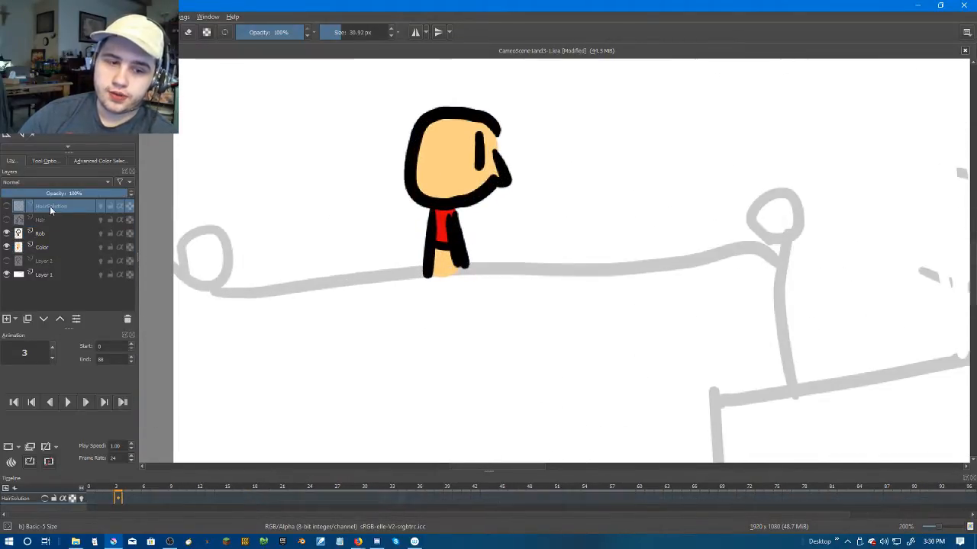
left_click(39, 220)
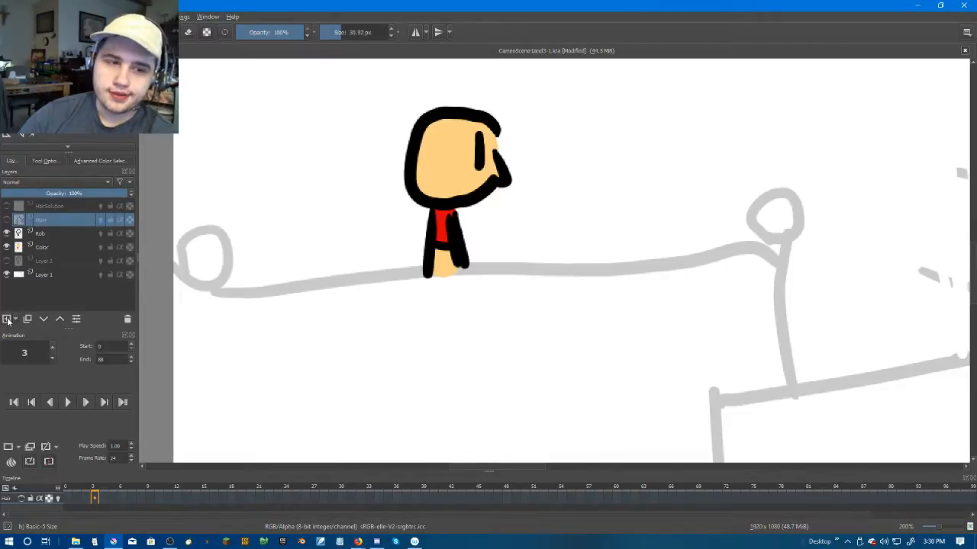
left_click(8, 321)
left_click_drag(52, 222, 54, 256)
double_click(33, 247)
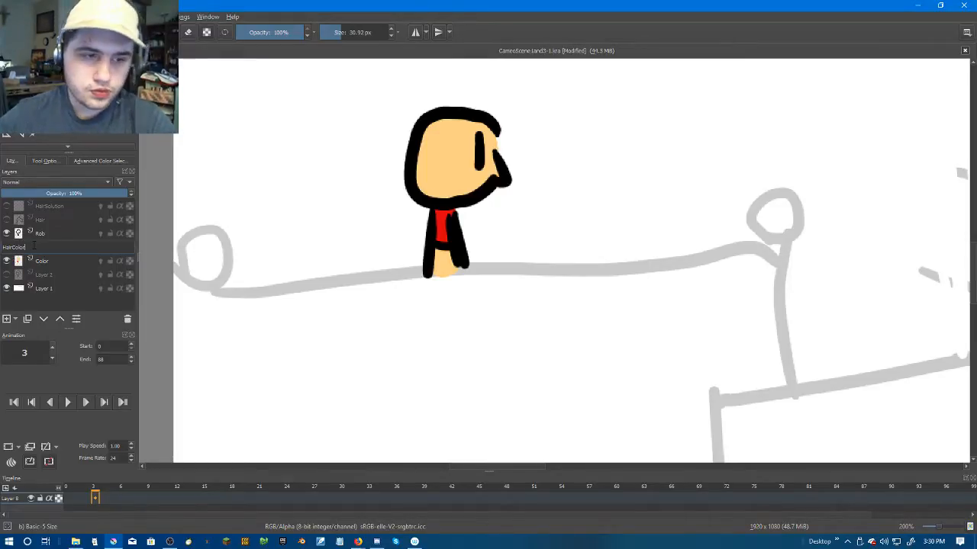
type("HairColor")
key("Return")
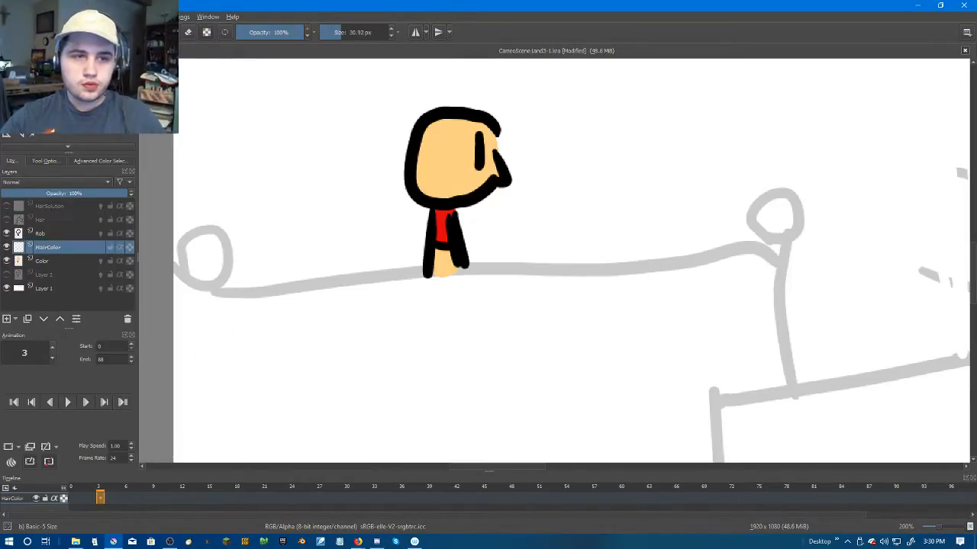
left_click(7, 219)
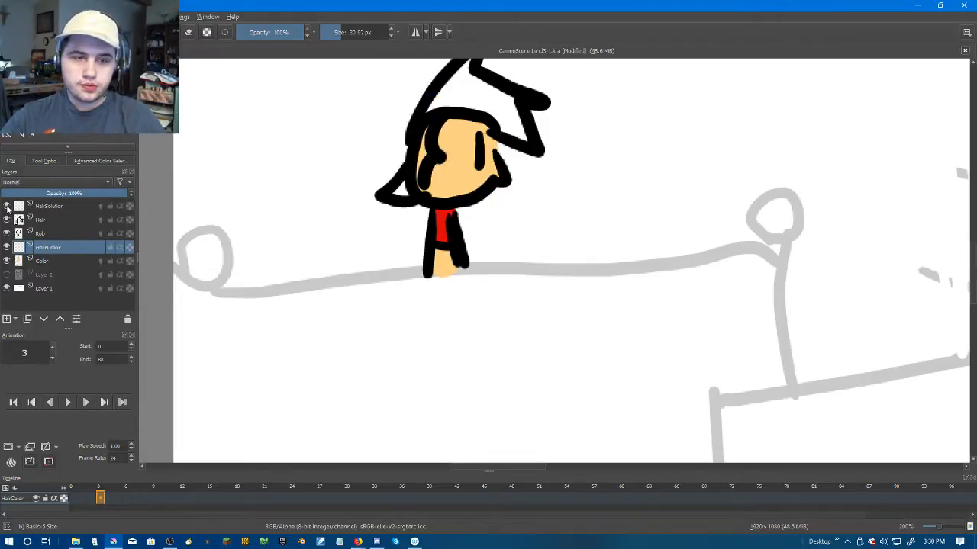
Step: Paint the inside of the hair outline solid black on the HairColor layer at frame 3
scroll(447, 157, "up", 3)
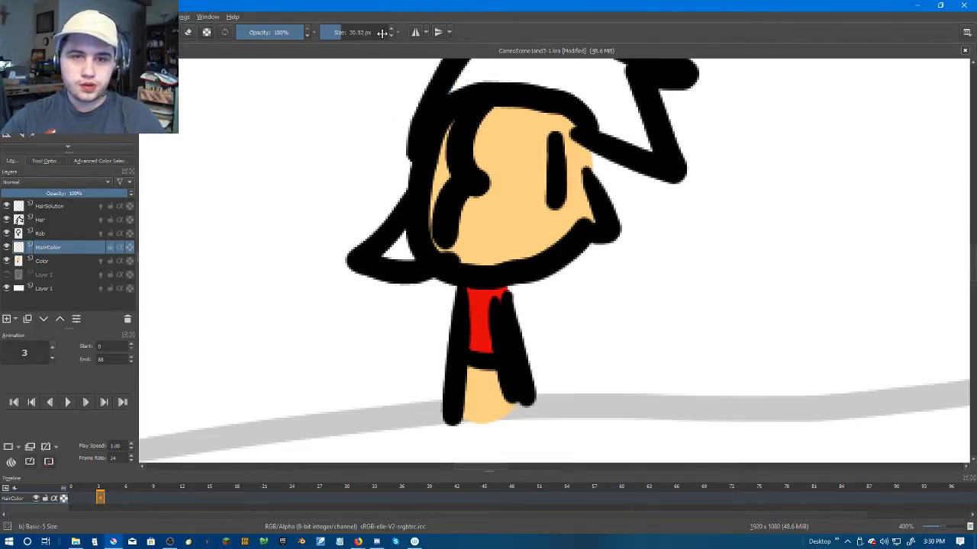
scroll(422, 240, "up", 1)
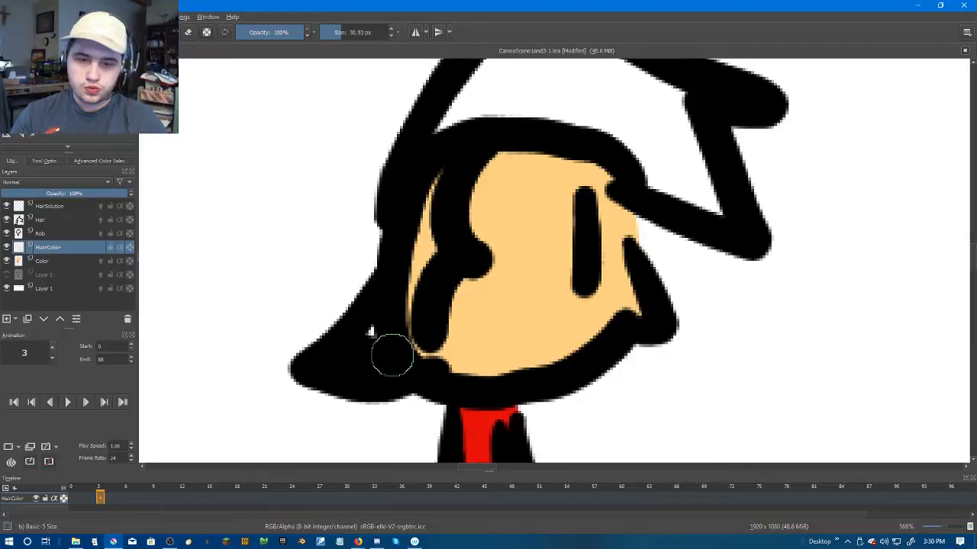
mouse_move(398, 338)
left_mouse_down()
mouse_move(382, 321)
mouse_move(452, 164)
left_mouse_up()
left_click_drag(455, 228, 380, 335)
mouse_move(377, 236)
left_mouse_down()
mouse_move(480, 116)
mouse_move(435, 204)
mouse_move(579, 252)
mouse_move(646, 308)
mouse_move(605, 261)
mouse_move(591, 209)
mouse_move(493, 148)
left_mouse_up()
scroll(541, 223, "down", 3)
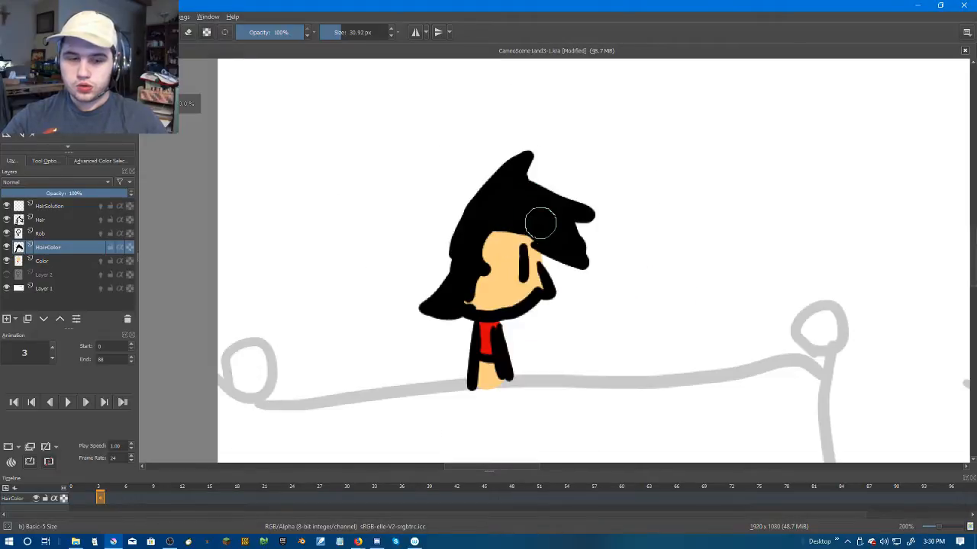
Step: Create a blank keyframe at frame 0 of the HairColor layer
left_click(77, 501)
right_click(75, 500)
left_click(89, 470)
scroll(467, 272, "up", 2)
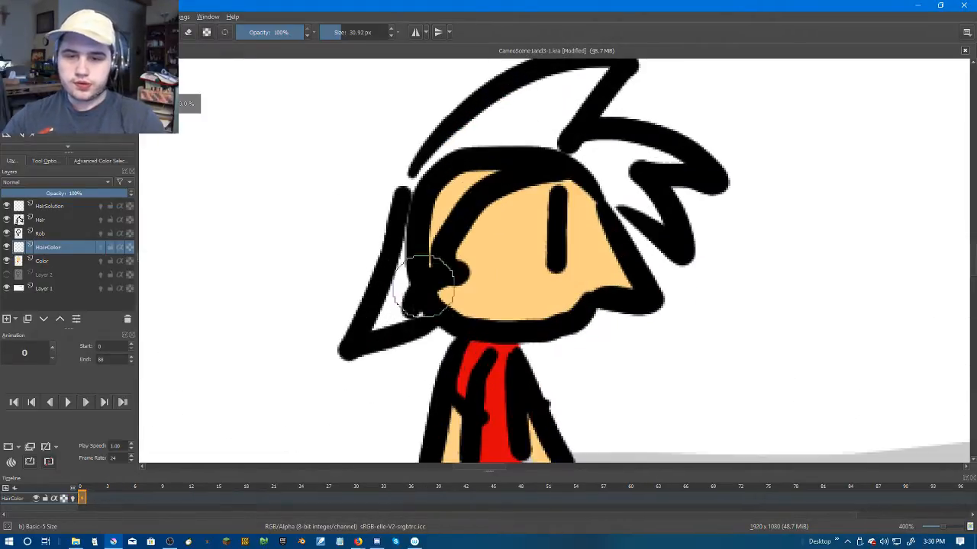
Step: Paint the hair solid black within its outline on frame 0, from the back tip to the front spikes, undoing stray strokes
scroll(414, 244, "up", 2)
mouse_move(429, 257)
left_mouse_down()
mouse_move(395, 294)
mouse_move(438, 208)
left_mouse_up()
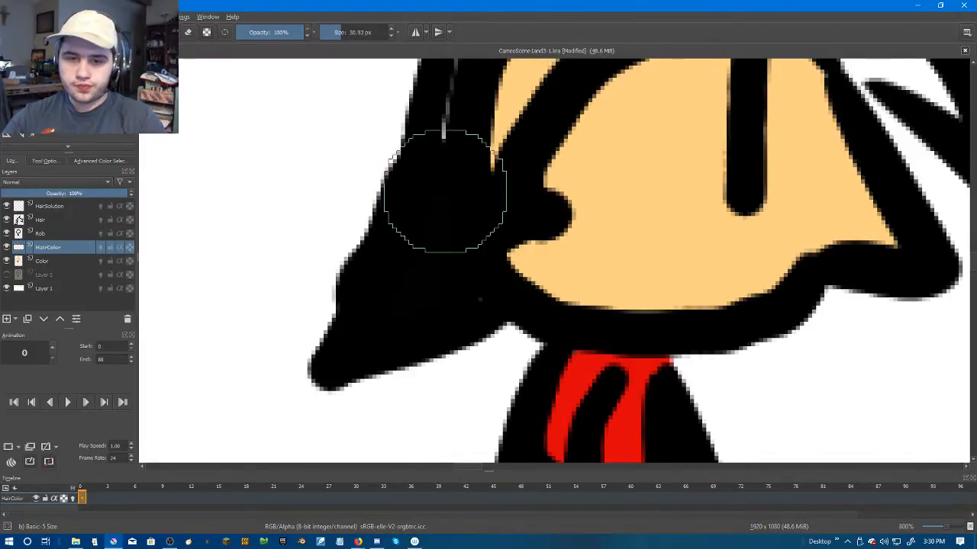
key("ctrl+z")
mouse_move(444, 303)
left_mouse_down()
mouse_move(426, 285)
mouse_move(431, 215)
mouse_move(472, 198)
left_mouse_up()
mouse_move(539, 207)
left_mouse_down()
mouse_move(476, 318)
mouse_move(456, 402)
left_mouse_up()
mouse_move(411, 319)
left_mouse_down()
mouse_move(447, 215)
mouse_move(500, 158)
mouse_move(508, 168)
mouse_move(494, 194)
mouse_move(444, 212)
mouse_move(407, 257)
left_mouse_up()
mouse_move(570, 181)
left_mouse_down()
mouse_move(478, 255)
mouse_move(673, 132)
mouse_move(544, 172)
mouse_move(458, 230)
mouse_move(524, 258)
mouse_move(590, 243)
mouse_move(598, 212)
mouse_move(603, 266)
mouse_move(633, 190)
mouse_move(605, 279)
mouse_move(818, 311)
mouse_move(662, 312)
mouse_move(647, 327)
mouse_move(781, 419)
left_mouse_up()
key("ctrl+z")
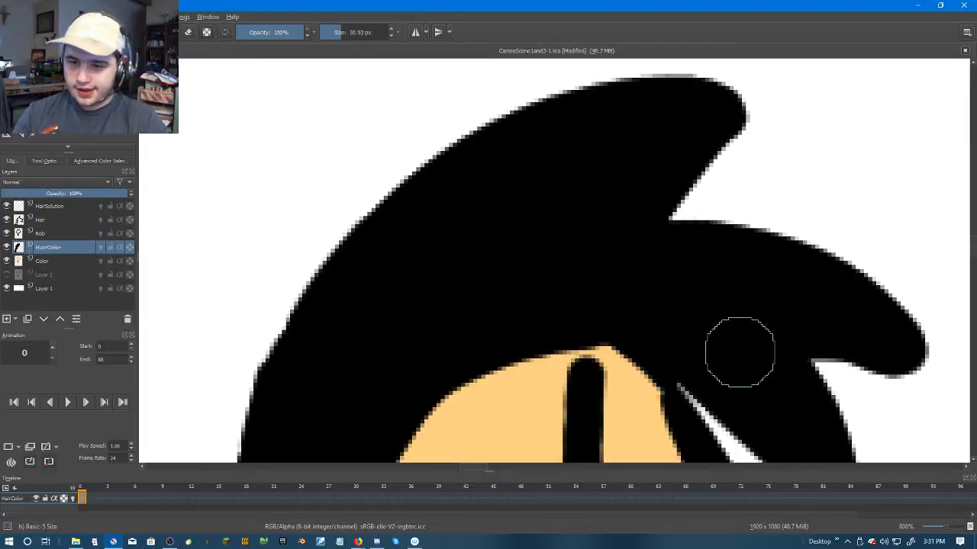
scroll(715, 349, "down", 4)
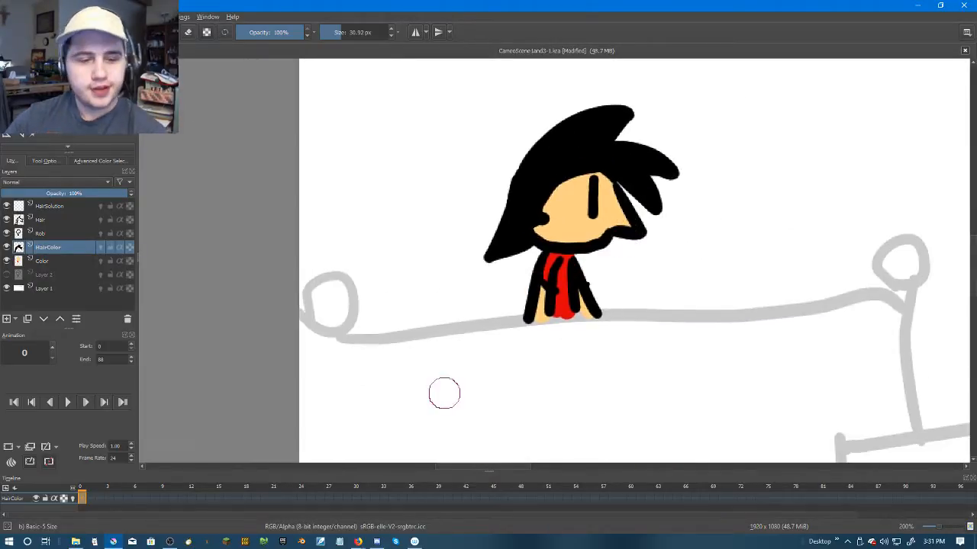
Step: Create a duplicate keyframe at frame 2 of the HairColor layer
key("period")
key("period")
right_click(102, 500)
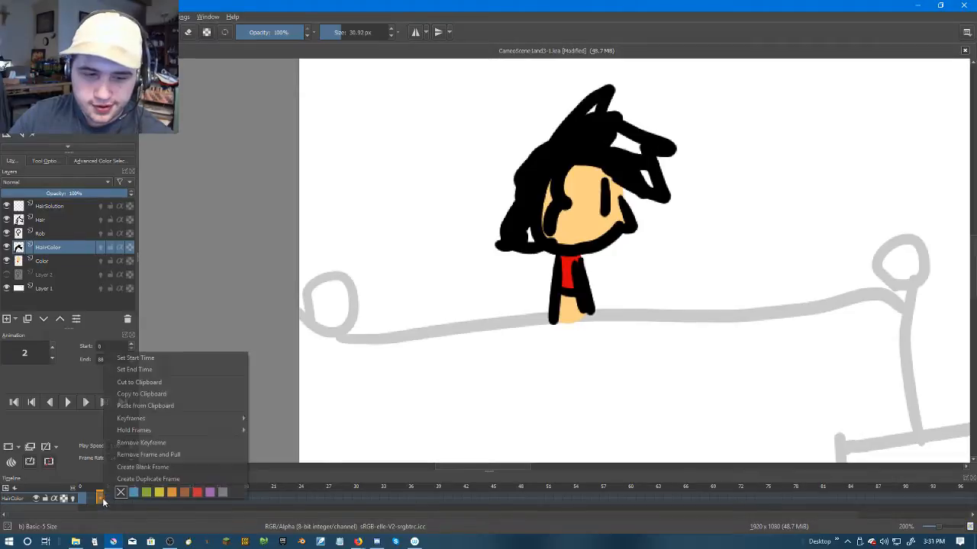
left_click(121, 480)
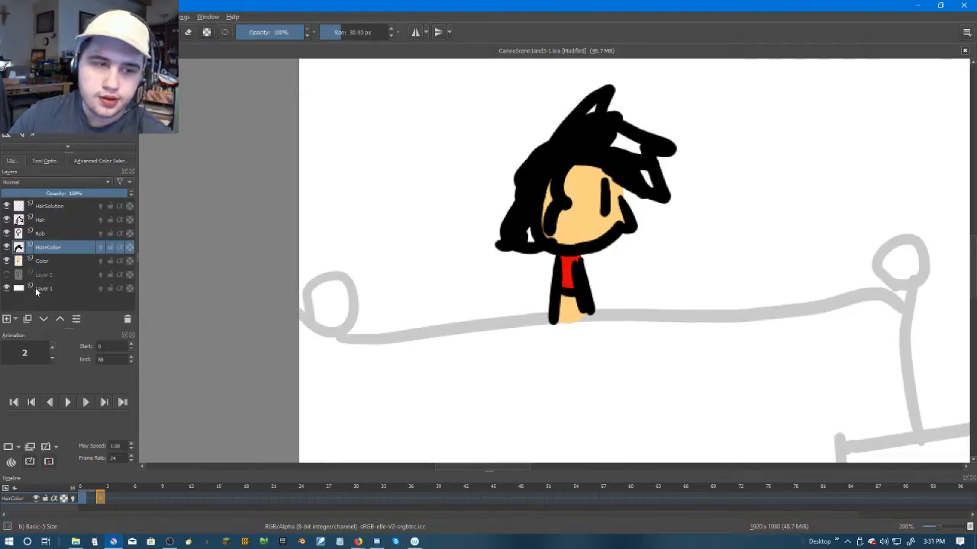
Step: With the Color layer hidden and HairColor set to 22% opacity, erase the fill spilling outside the hair outline on frame 2
left_click(7, 261)
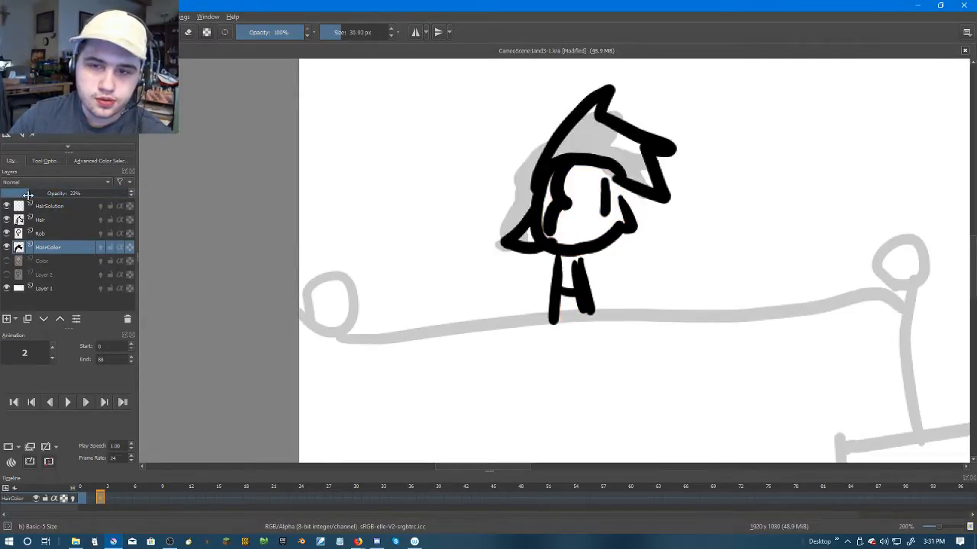
scroll(526, 200, "up", 3)
scroll(453, 209, "down", 2)
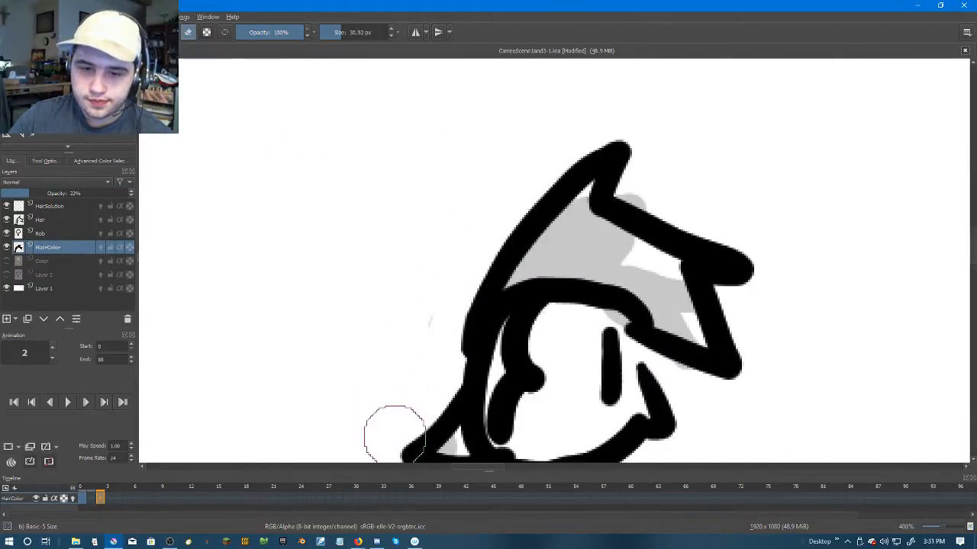
left_click_drag(392, 436, 384, 290)
scroll(384, 294, "up", 1)
left_click_drag(671, 137, 464, 363)
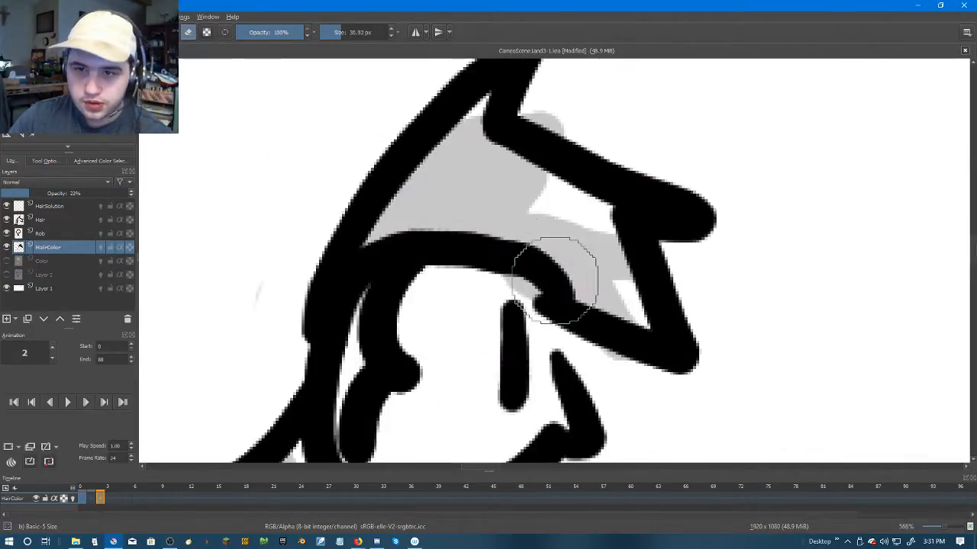
mouse_move(583, 127)
left_mouse_down()
mouse_move(550, 106)
mouse_move(560, 163)
left_mouse_up()
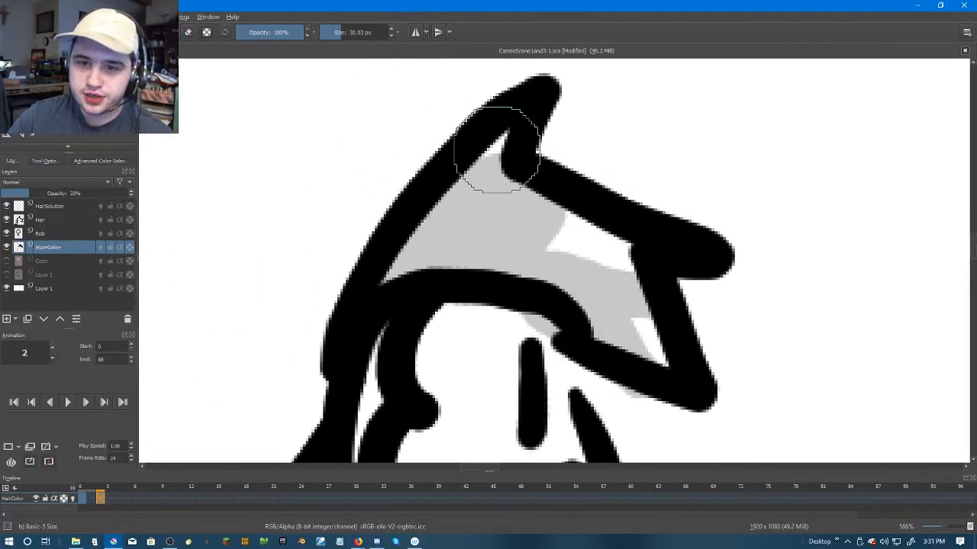
Step: Fill the remaining gaps inside frame 2's hair outline, erasing overspill, and restore the HairColor layer's opacity to 100%
mouse_move(508, 192)
left_mouse_down()
mouse_move(595, 251)
mouse_move(645, 322)
left_mouse_up()
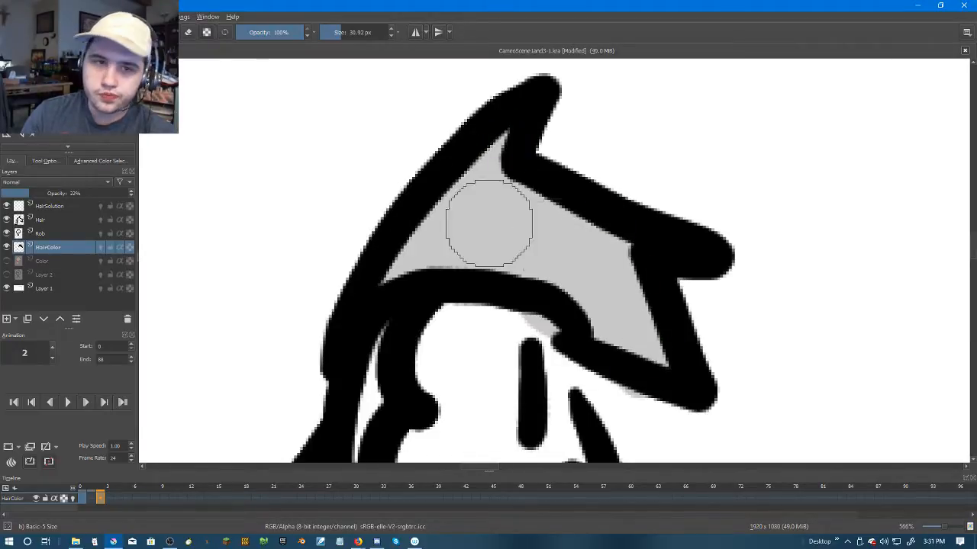
left_click(188, 32)
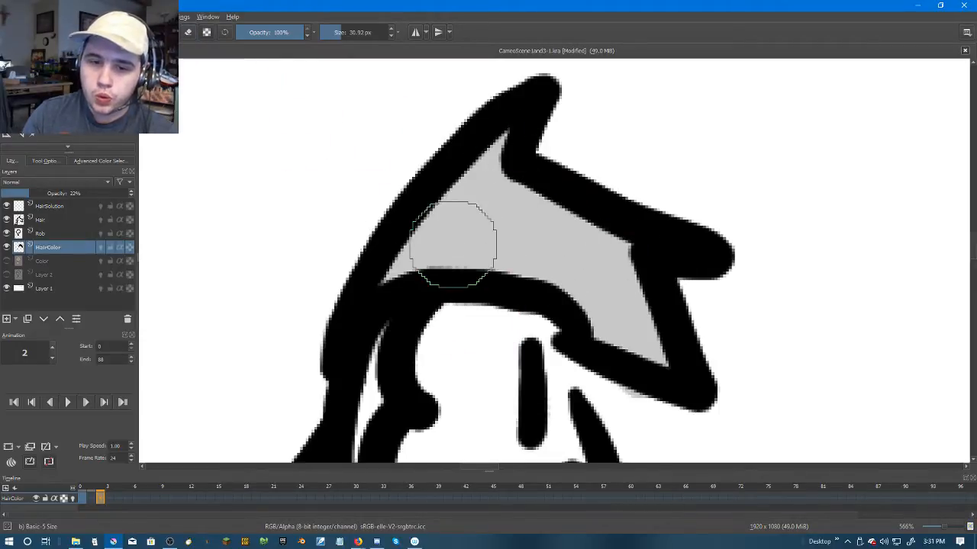
left_click_drag(439, 304, 544, 75)
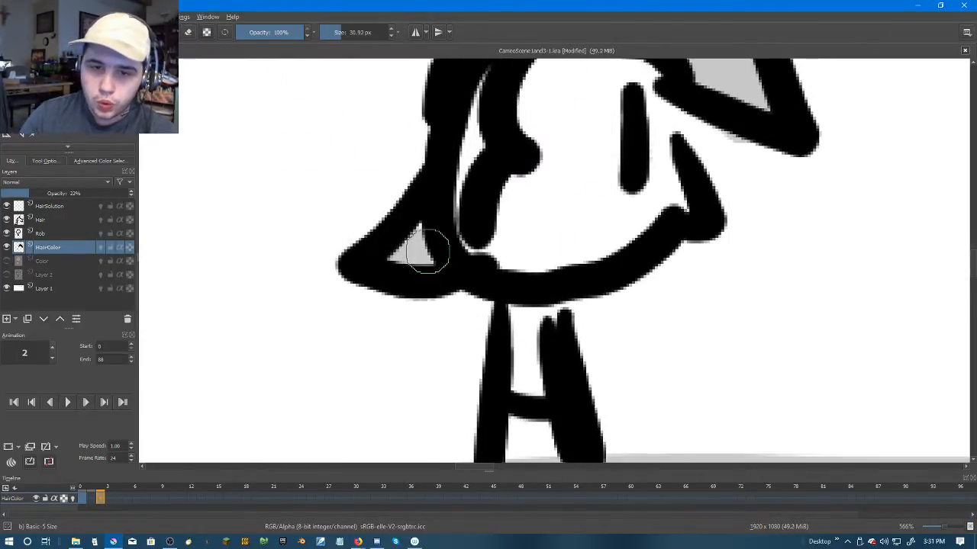
left_click_drag(477, 113, 458, 236)
mouse_move(465, 172)
left_mouse_down()
mouse_move(436, 255)
mouse_move(425, 353)
mouse_move(423, 338)
left_mouse_up()
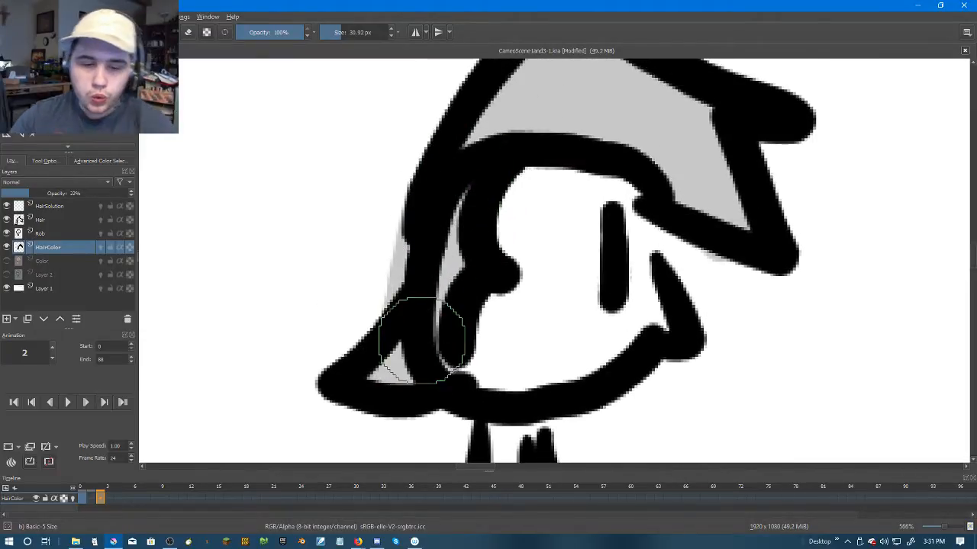
key("ctrl+z")
key("shift+BackSpace")
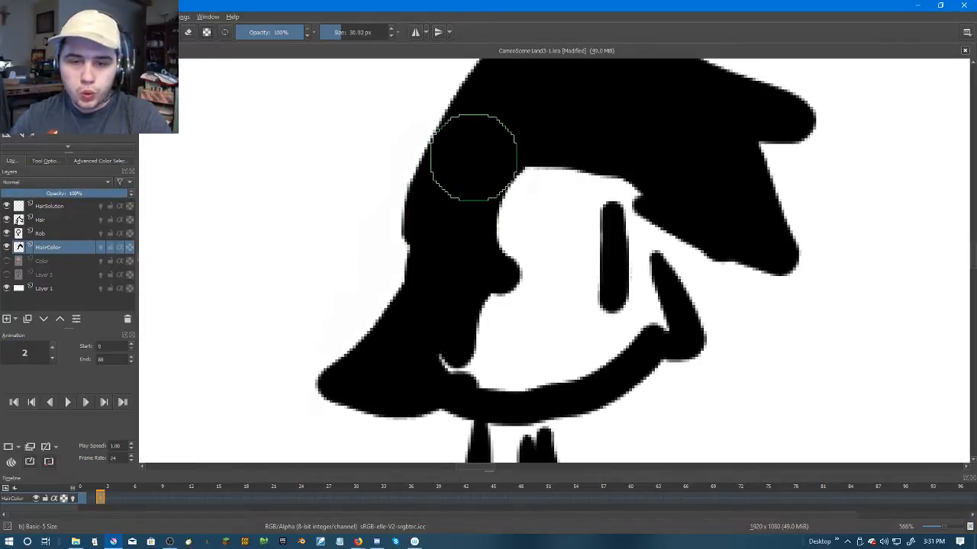
Step: Create a duplicate HairColor keyframe at frame 4 and set the layer's opacity to 60%
scroll(772, 262, "down", 8)
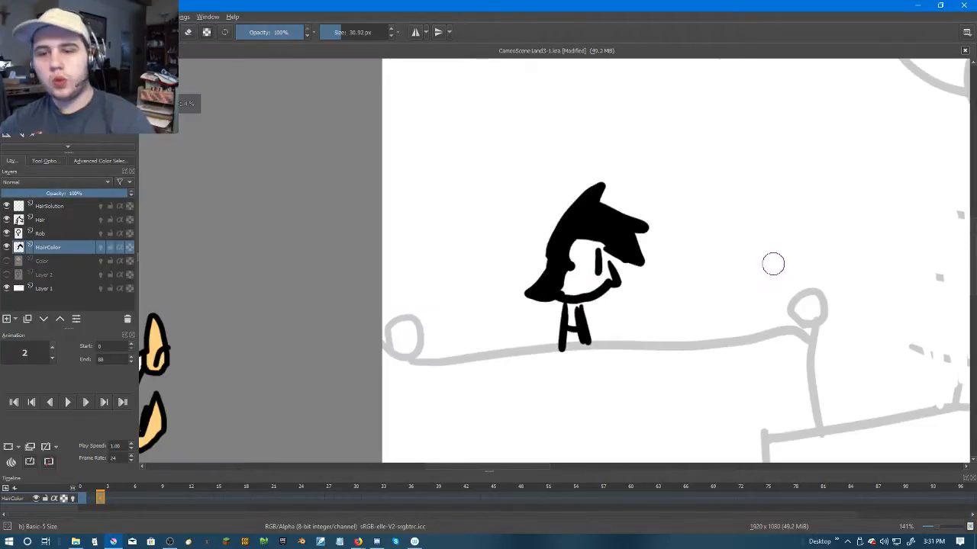
key("Right")
key("Right")
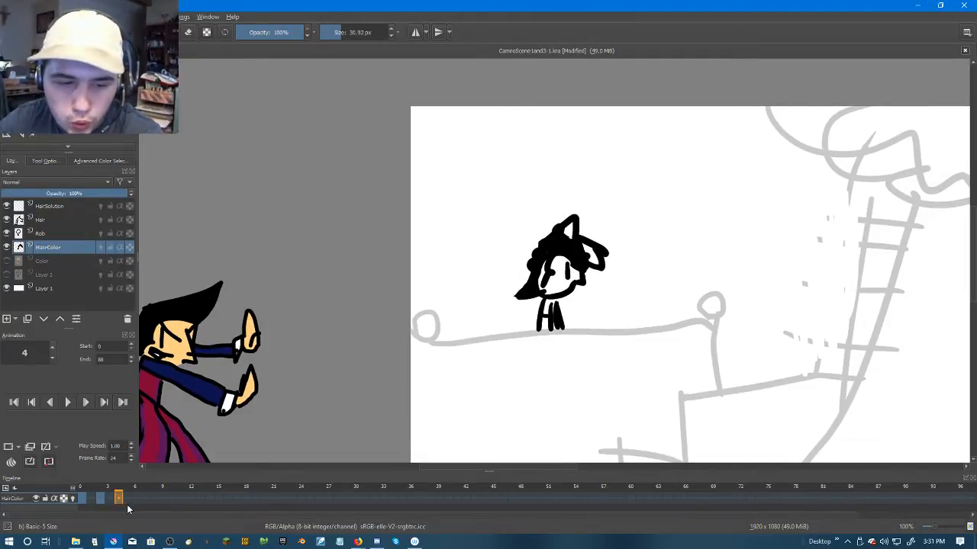
left_click(109, 499)
right_click(118, 499)
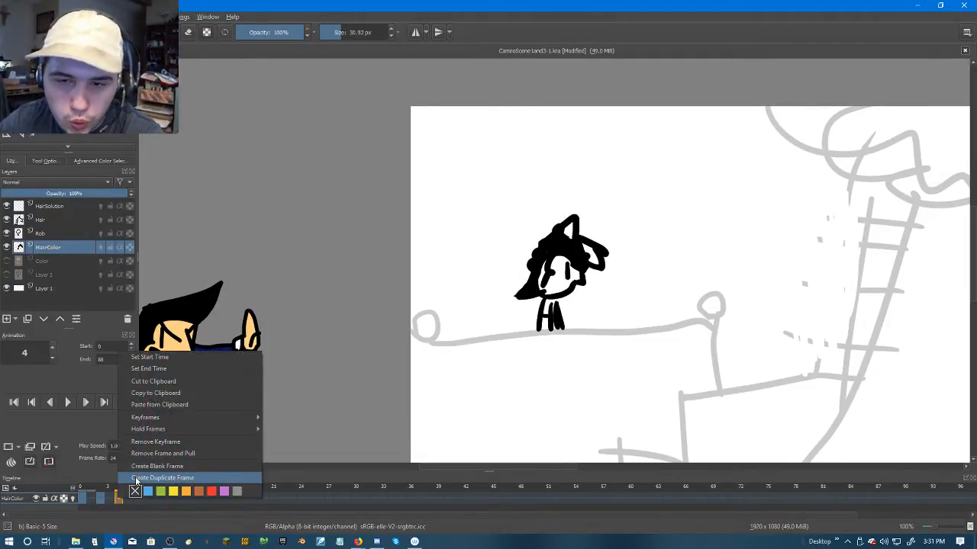
left_click(136, 479)
left_click_drag(76, 194, 74, 194)
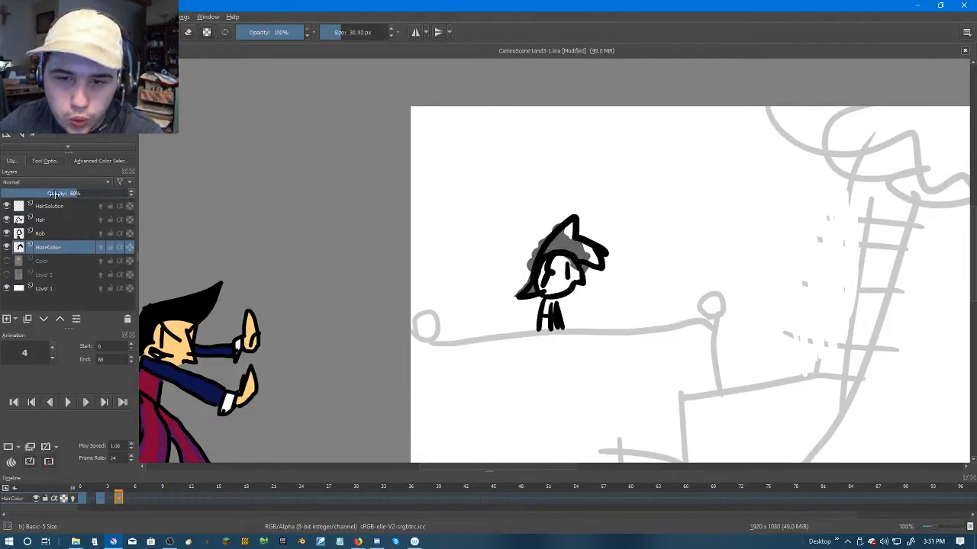
Step: Erase the fill spilling outside the back of the hair outline on frame 4
scroll(551, 250, "up", 3)
mouse_move(556, 157)
left_mouse_down()
mouse_move(505, 214)
mouse_move(440, 380)
left_mouse_up()
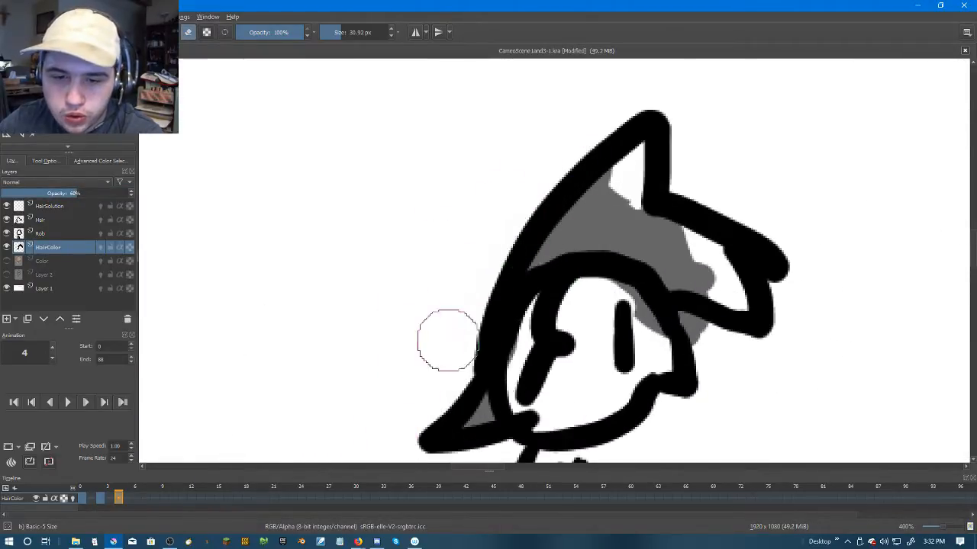
scroll(489, 370, "up", 1)
scroll(343, 140, "down", 2)
scroll(447, 337, "up", 2)
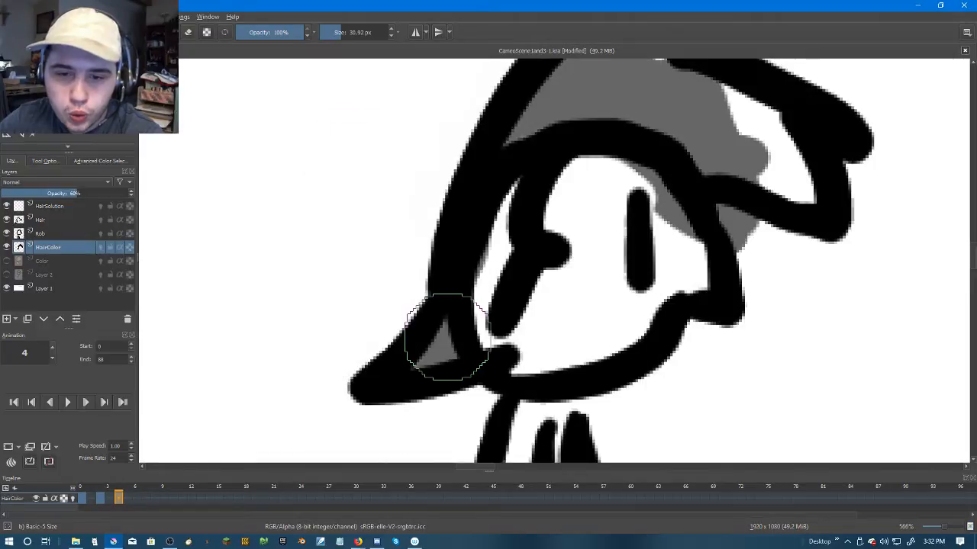
scroll(446, 331, "down", 2)
scroll(468, 324, "up", 2)
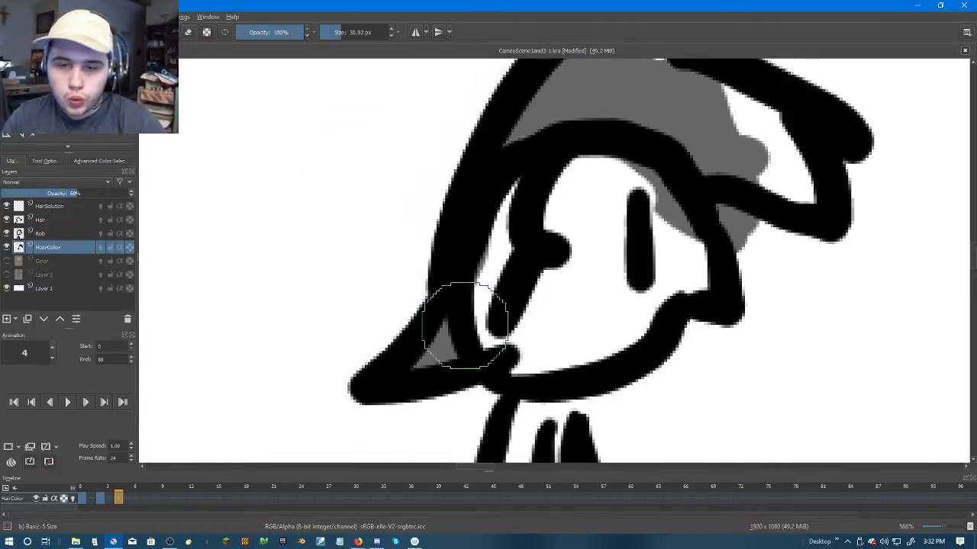
Step: Fill the gaps behind the ear and in the top and front spikes on frame 4, and erase the spill on the face
mouse_move(484, 340)
left_mouse_down()
mouse_move(480, 292)
mouse_move(516, 191)
left_mouse_up()
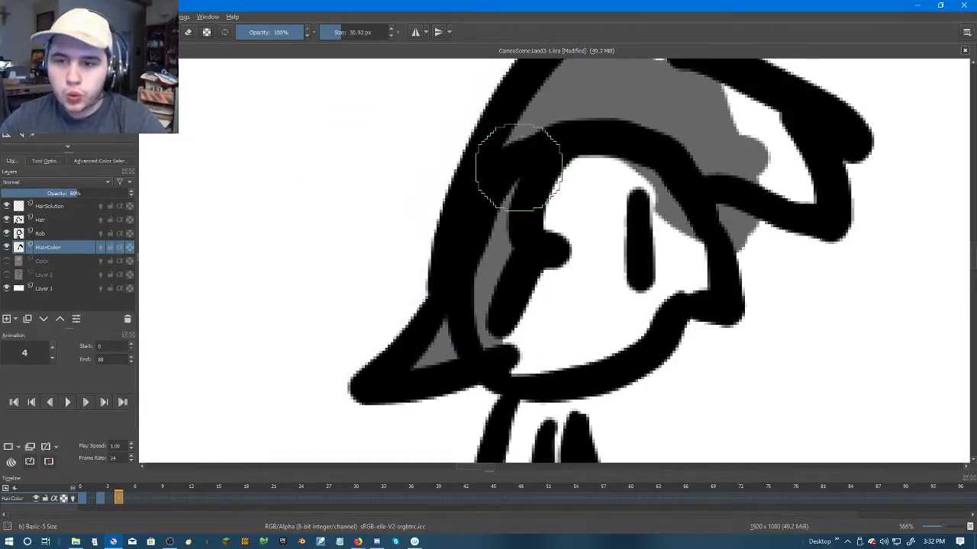
scroll(519, 168, "down", 2)
scroll(416, 299, "up", 2)
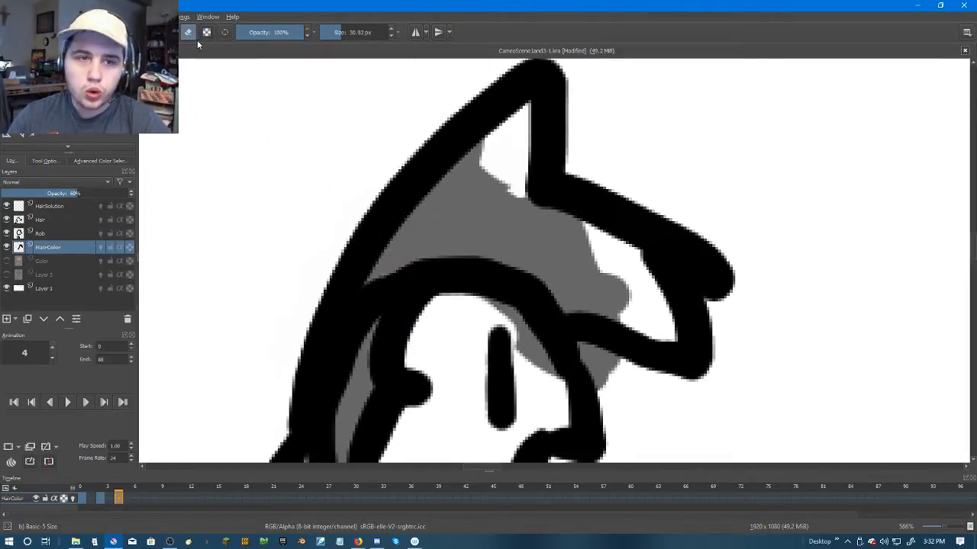
left_click_drag(500, 134, 519, 168)
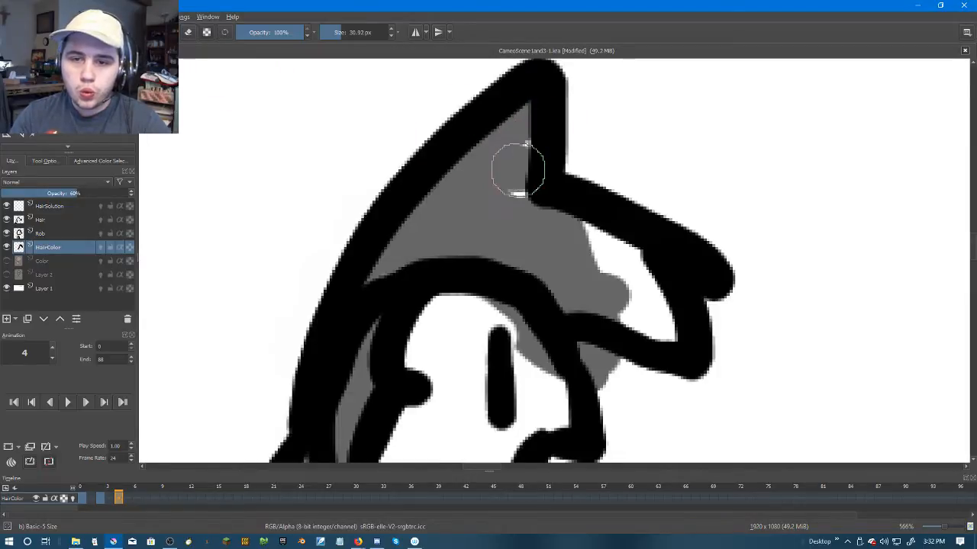
mouse_move(525, 217)
left_mouse_down()
mouse_move(627, 273)
mouse_move(661, 322)
left_mouse_up()
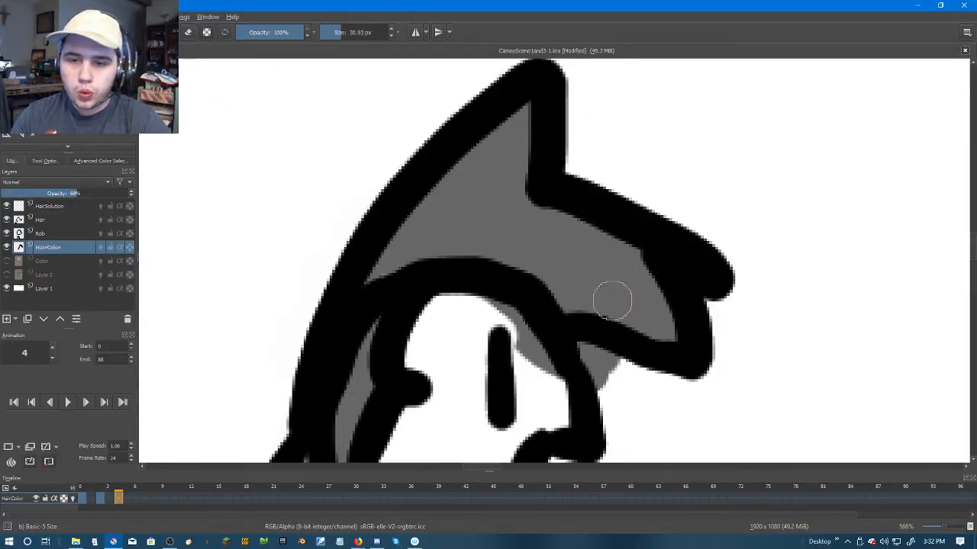
left_click(189, 33)
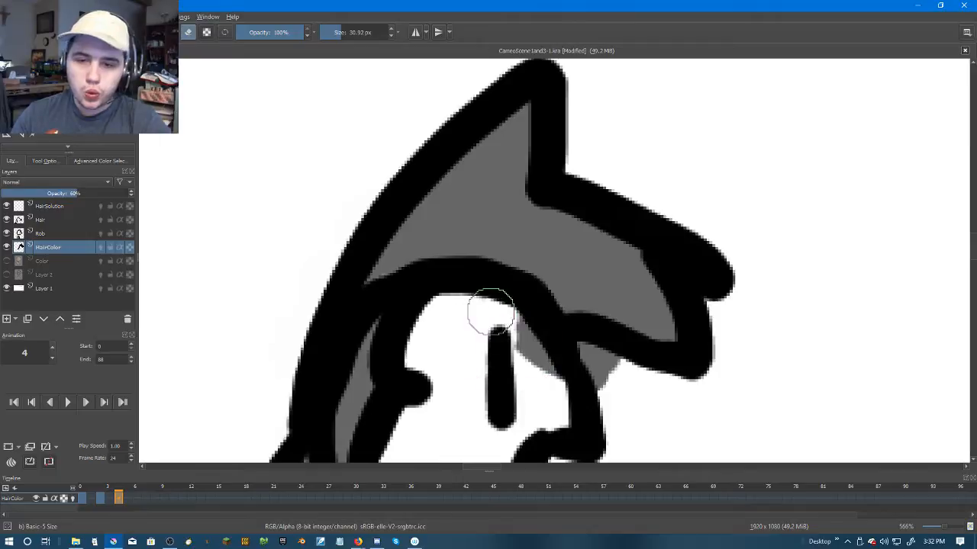
mouse_move(501, 321)
left_mouse_down()
mouse_move(562, 382)
mouse_move(617, 376)
left_mouse_up()
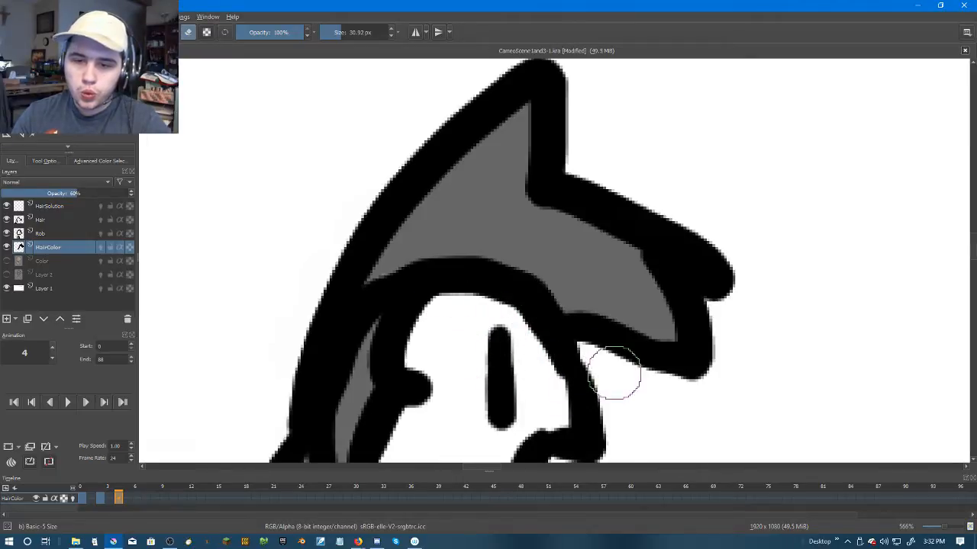
Step: Create a duplicate keyframe at frame 6 of the HairColor layer
scroll(613, 356, "down", 5)
left_click_drag(619, 239, 605, 183)
key("Right")
key("Right")
right_click(152, 495)
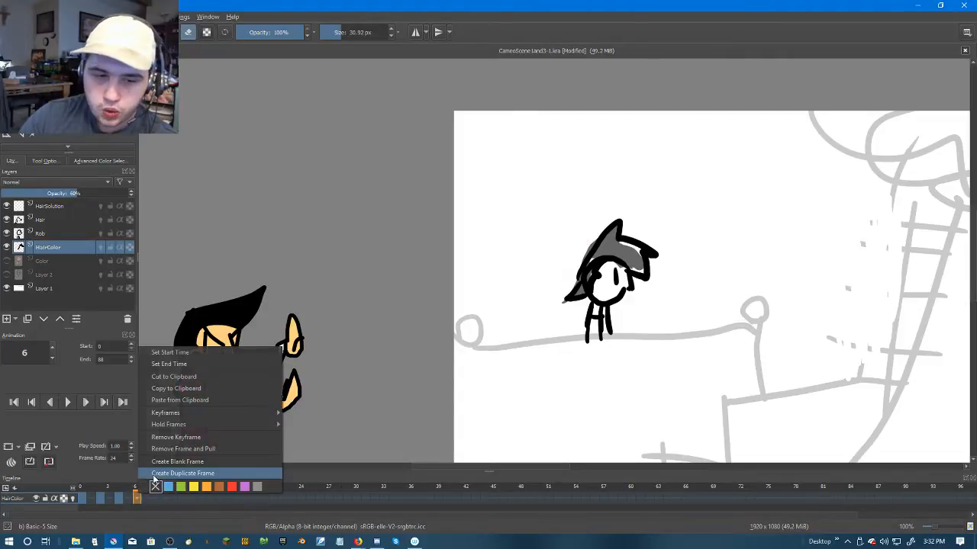
left_click(159, 474)
Step: Fill the gaps in the front spikes on frame 6 and erase the spill over the face and behind the hair
scroll(567, 207, "up", 5)
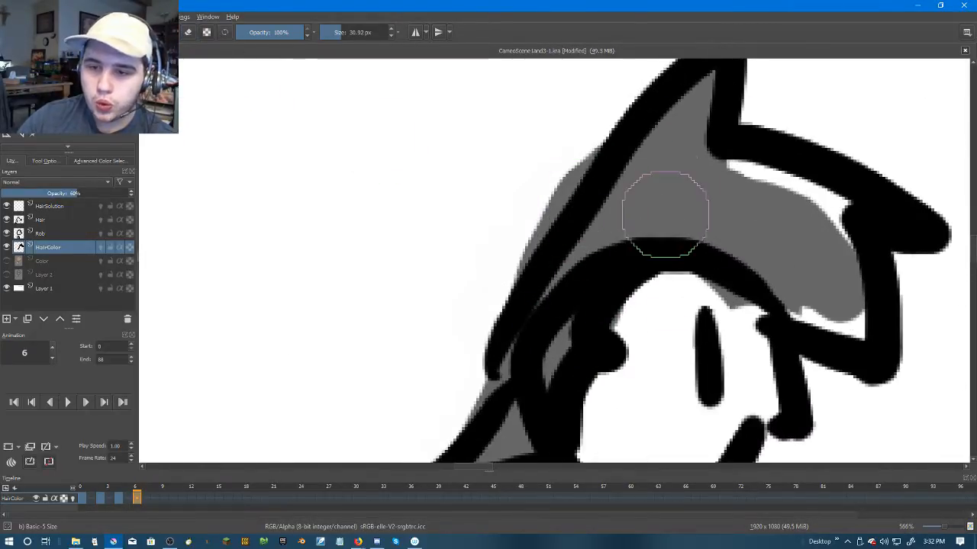
mouse_move(684, 128)
left_mouse_down()
mouse_move(709, 168)
mouse_move(811, 218)
mouse_move(840, 324)
mouse_move(710, 187)
left_mouse_up()
key("e")
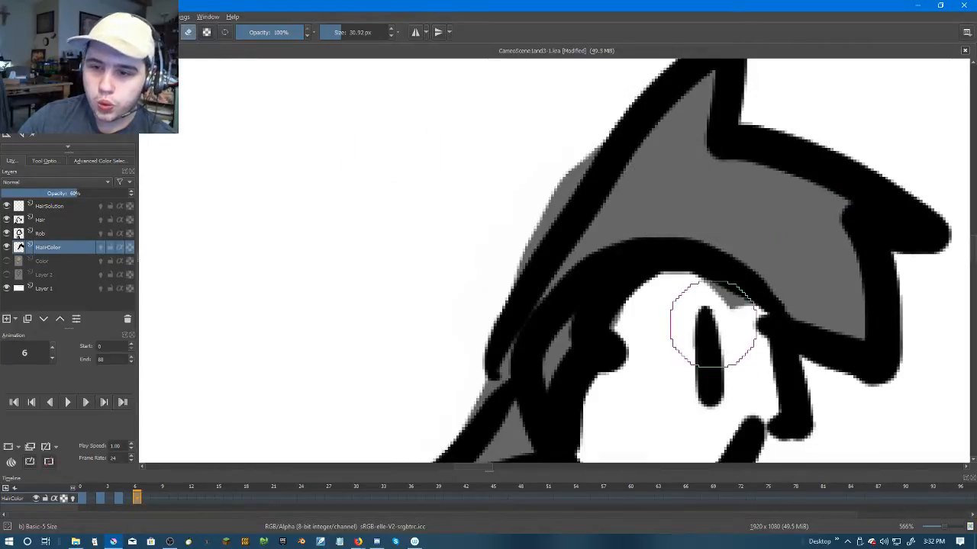
left_click_drag(630, 397, 662, 225)
mouse_move(509, 190)
left_mouse_down()
mouse_move(454, 259)
mouse_move(414, 354)
left_mouse_up()
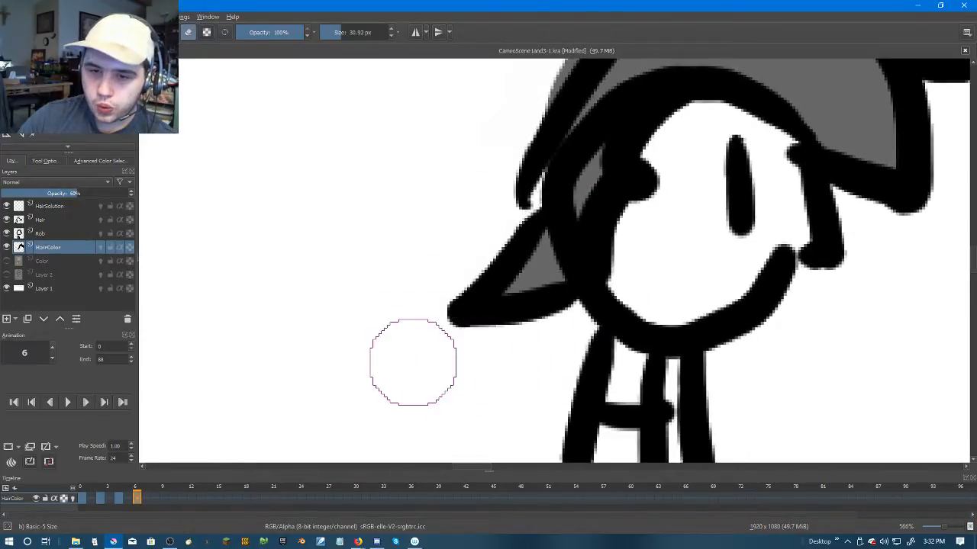
left_click_drag(626, 227, 585, 354)
left_click_drag(477, 160, 448, 224)
mouse_move(463, 257)
left_mouse_down()
mouse_move(542, 118)
mouse_move(483, 241)
mouse_move(458, 257)
left_mouse_up()
Step: Create a duplicate keyframe at frame 8 of the HairColor layer
scroll(695, 125, "down", 4)
key("Right")
key("Right")
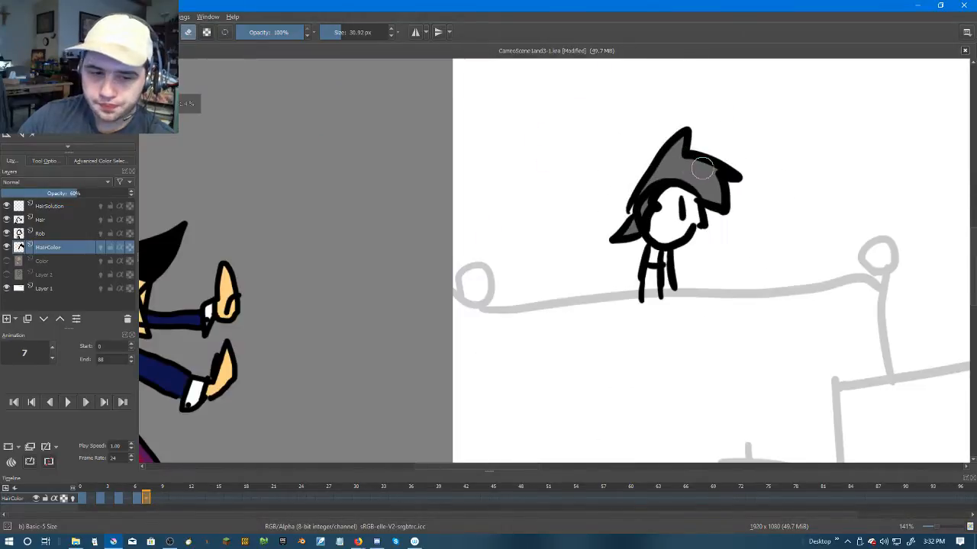
right_click(156, 498)
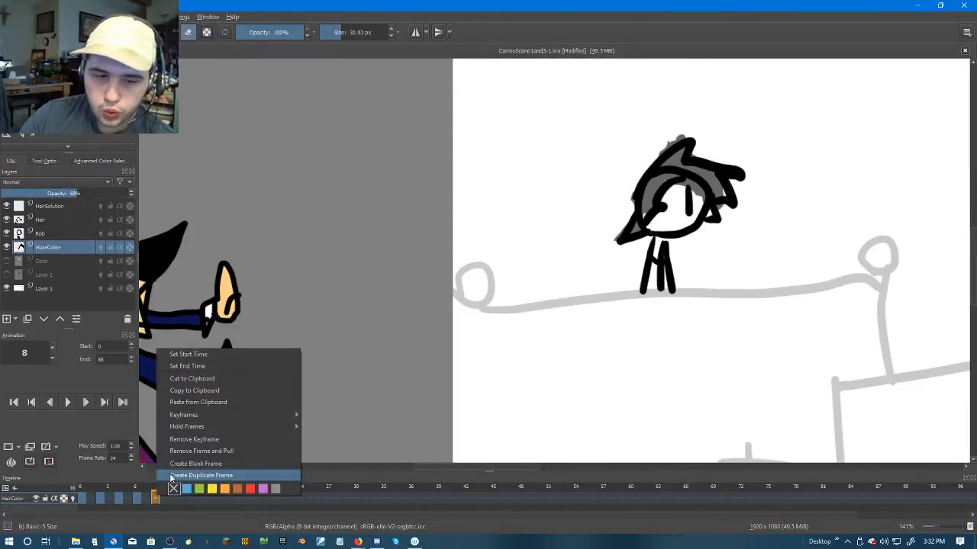
left_click(171, 474)
Step: Fill the empty hair areas around the ear and in the front spikes within frame 8's outline
scroll(550, 234, "up", 3)
left_click_drag(679, 203, 467, 230)
scroll(467, 230, "up", 1)
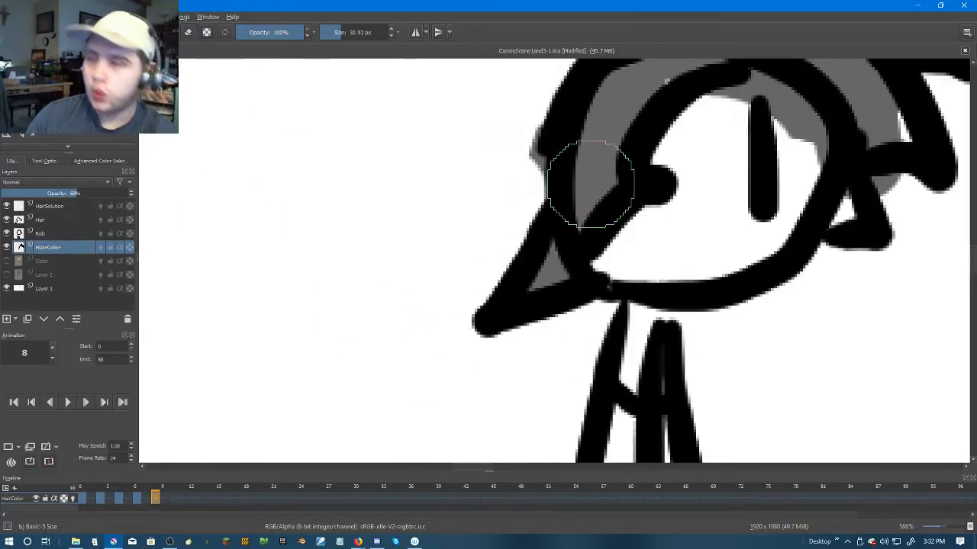
left_click_drag(624, 193, 544, 345)
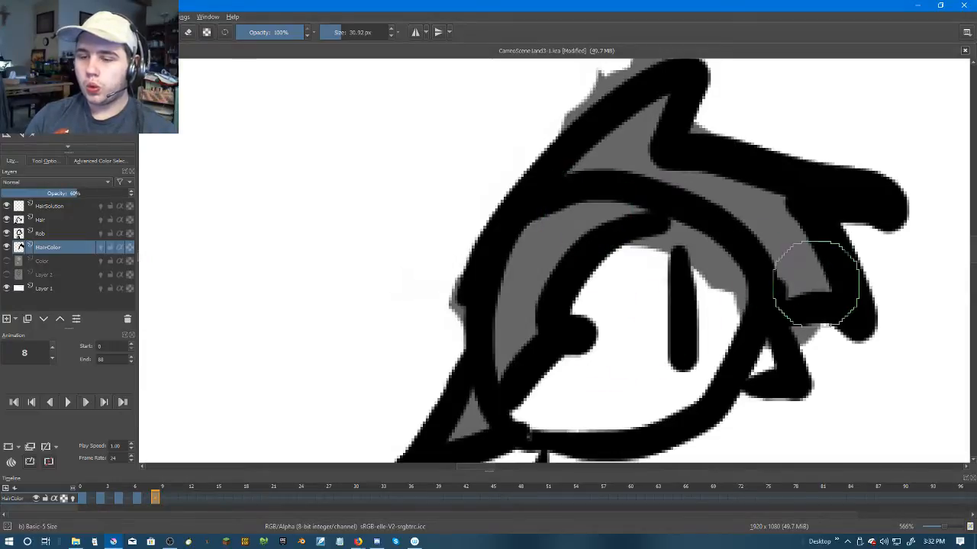
Step: Erase the fill spilling outside the back of the hair and around the top spike on frame 8
left_click_drag(442, 279, 431, 312)
left_click_drag(442, 194, 377, 352)
mouse_move(462, 229)
left_mouse_down()
mouse_move(471, 264)
mouse_move(551, 194)
mouse_move(595, 192)
left_mouse_up()
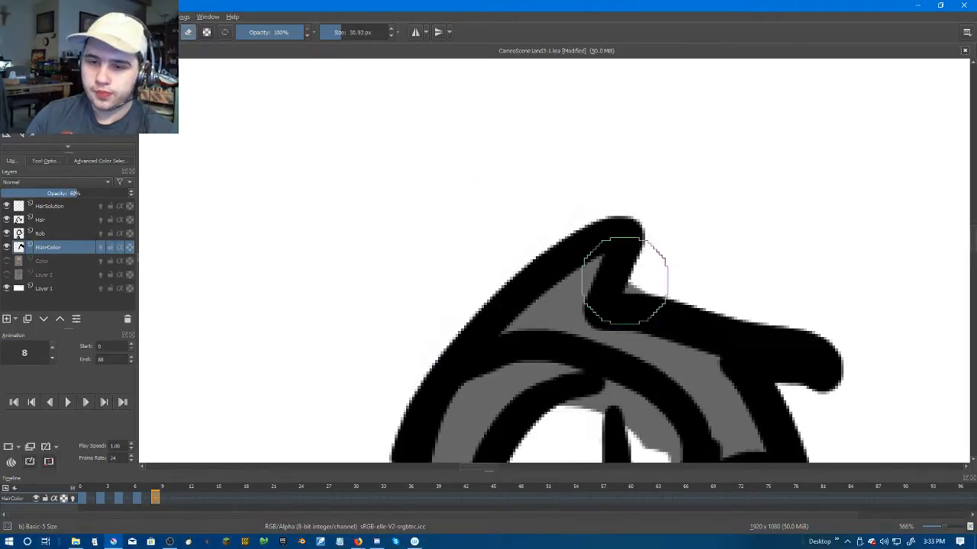
scroll(641, 274, "down", 2)
scroll(632, 336, "up", 2)
Step: Erase the hair fill spilling over the face and beneath the front spike on frame 8
mouse_move(632, 335)
left_mouse_down()
mouse_move(567, 130)
mouse_move(593, 168)
left_mouse_up()
scroll(593, 167, "up", 1)
mouse_move(521, 193)
left_mouse_down()
mouse_move(542, 180)
mouse_move(600, 240)
left_mouse_up()
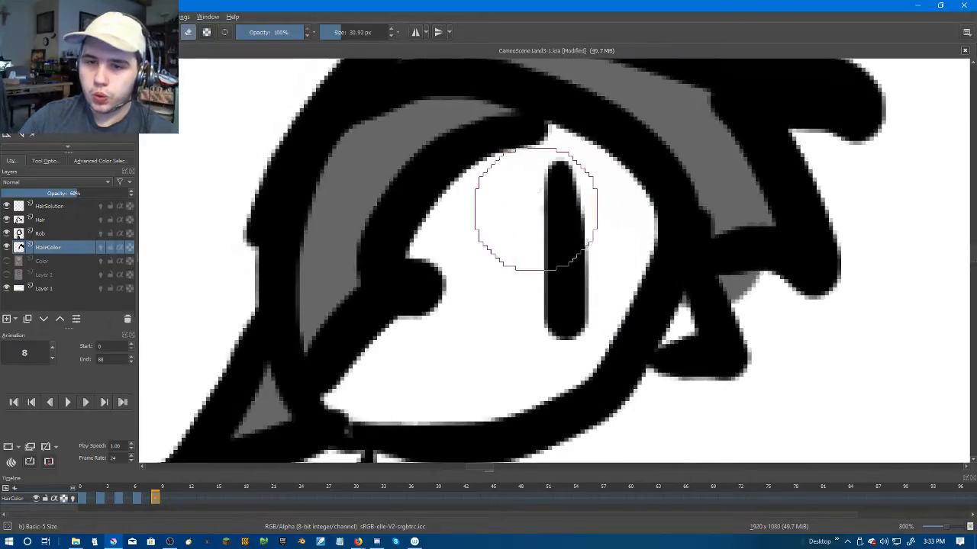
left_click_drag(698, 321, 762, 309)
scroll(777, 290, "down", 3)
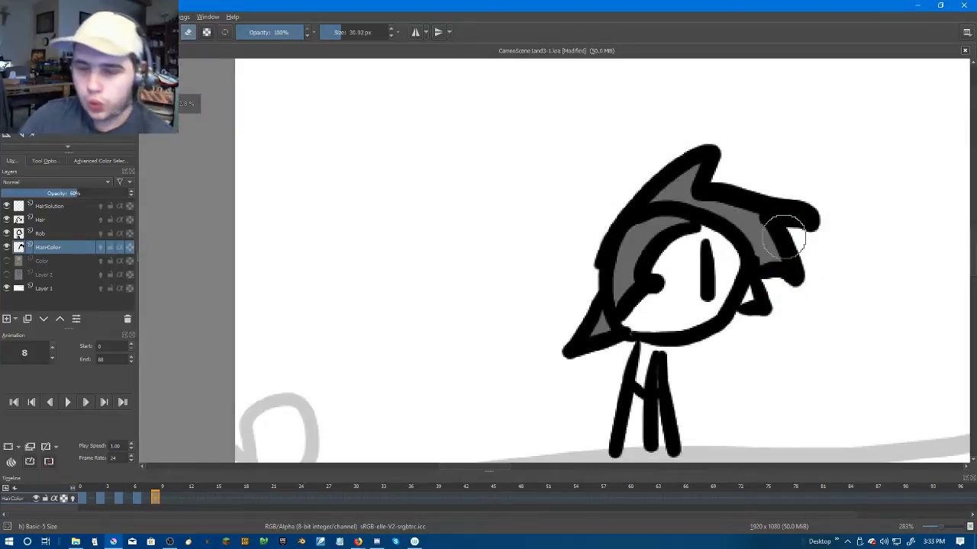
Step: Advance the animation to frame 10
key("period")
right_click(164, 503)
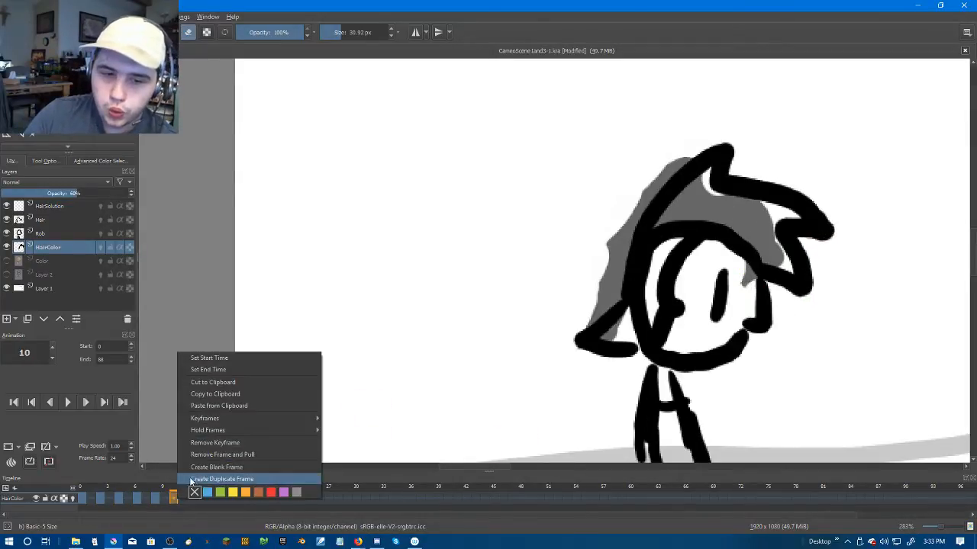
left_click(196, 465)
right_click(174, 502)
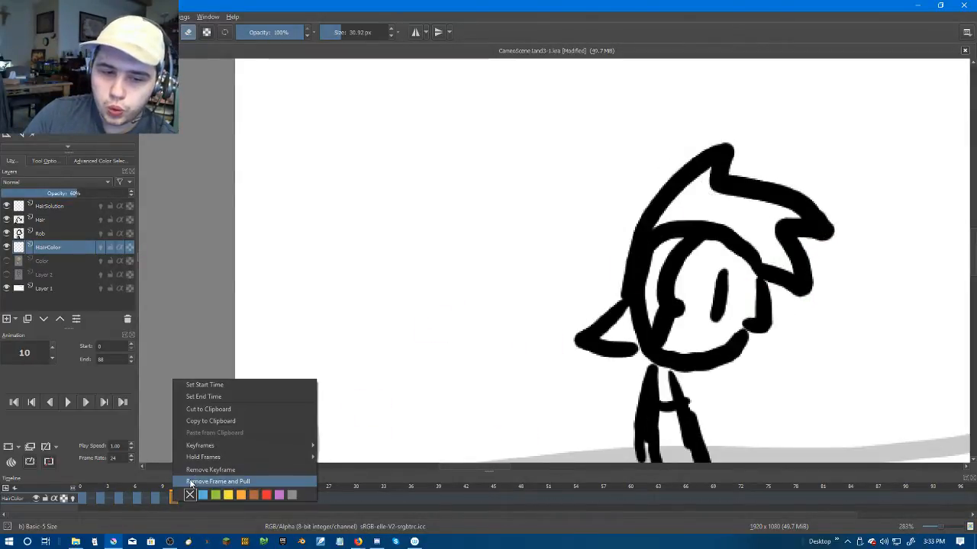
left_click(193, 470)
Step: Create a duplicate keyframe at frame 10 of the HairColor layer
right_click(173, 500)
left_click(186, 476)
Step: Fill the empty areas in the back tip, beside the ear and in the top and front spikes of frame 10's hair
scroll(621, 284, "up", 5)
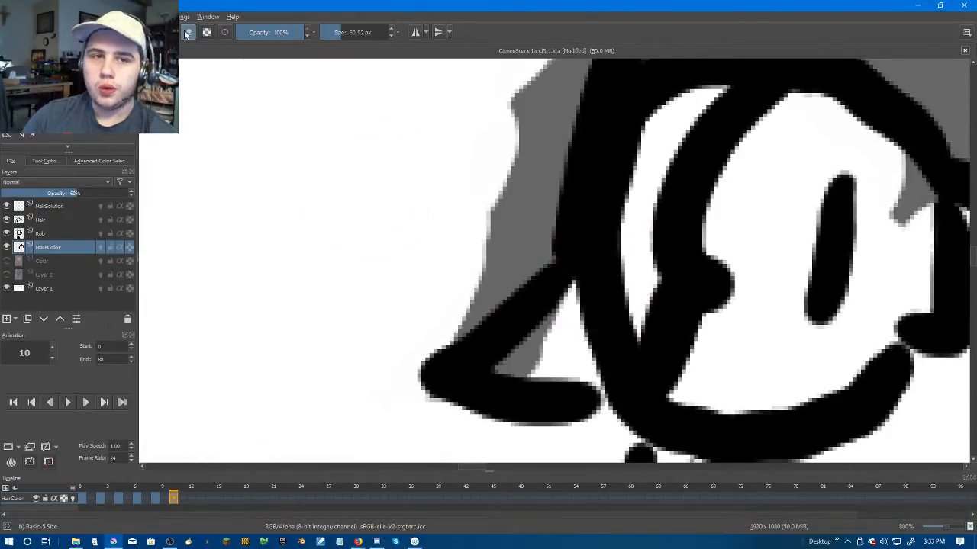
mouse_move(600, 392)
left_mouse_down()
mouse_move(534, 360)
mouse_move(588, 312)
mouse_move(584, 354)
mouse_move(654, 229)
mouse_move(672, 130)
left_mouse_up()
left_click_drag(671, 130, 488, 298)
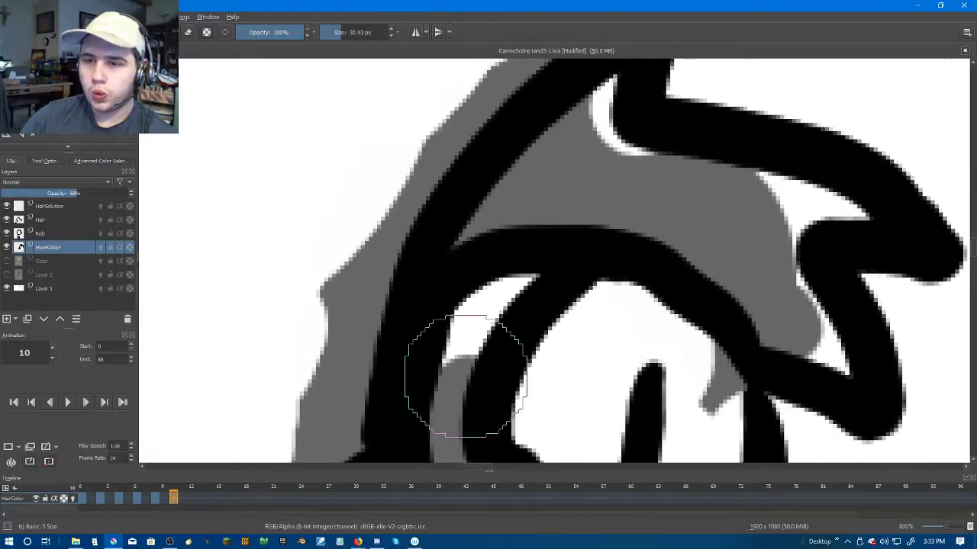
mouse_move(447, 348)
left_mouse_down()
mouse_move(510, 285)
mouse_move(589, 163)
mouse_move(617, 120)
left_mouse_up()
mouse_move(805, 217)
left_mouse_down()
mouse_move(742, 201)
mouse_move(792, 323)
mouse_move(829, 349)
left_mouse_up()
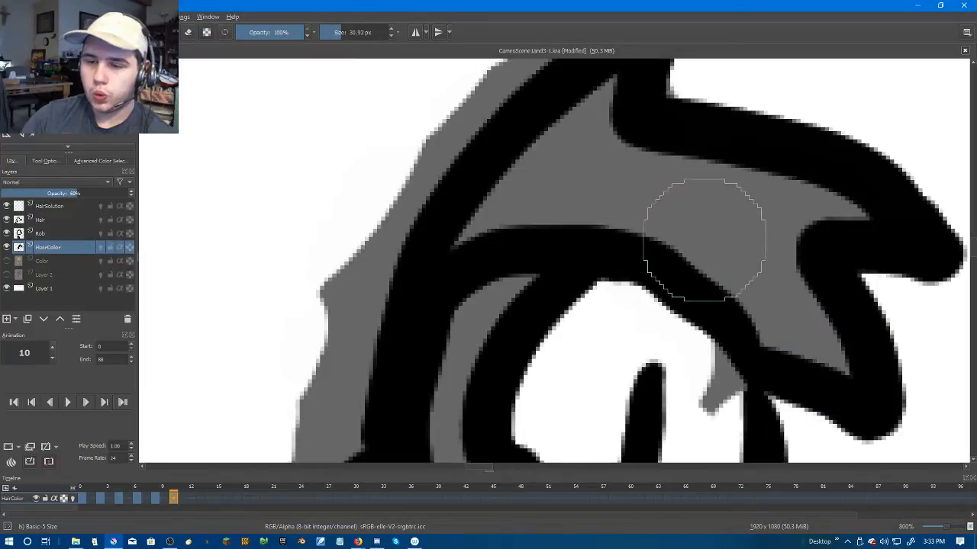
Step: Erase the hair fill spilling over the face and outside the back of the hair on frame 10
left_click(189, 32)
left_click_drag(646, 332, 746, 445)
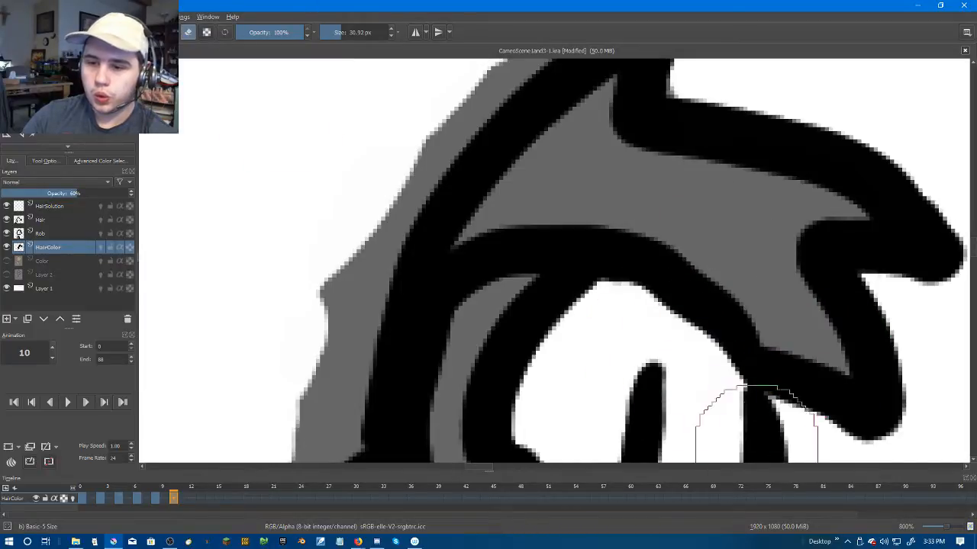
left_click_drag(292, 316, 409, 120)
mouse_move(353, 289)
left_mouse_down()
mouse_move(417, 236)
mouse_move(324, 459)
left_mouse_up()
left_click_drag(365, 356, 430, 195)
left_click_drag(428, 221, 305, 385)
mouse_move(313, 328)
left_mouse_down()
mouse_move(364, 253)
mouse_move(474, 170)
left_mouse_up()
scroll(593, 151, "down", 3)
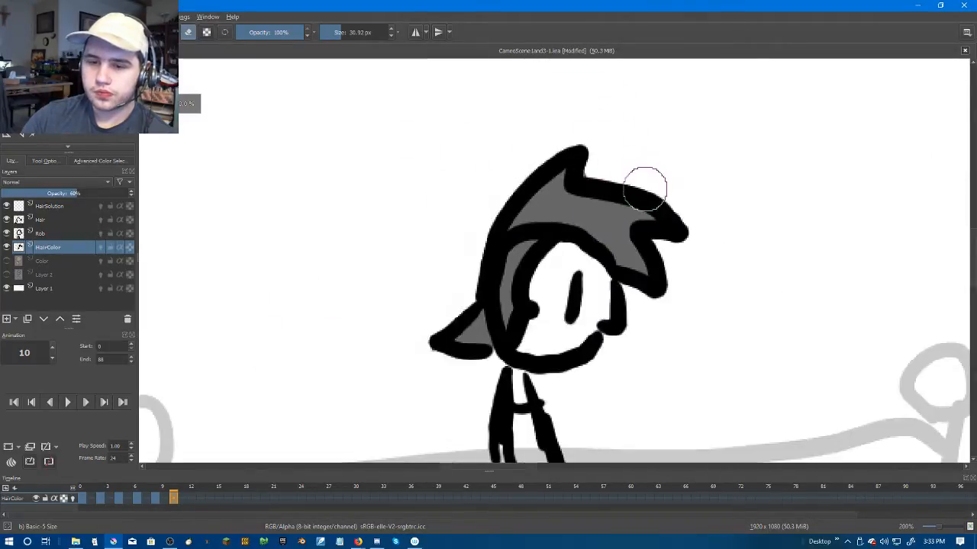
Step: Create a duplicate keyframe at frame 12 of the HairColor layer
scroll(644, 187, "down", 3)
key("Right")
key("Right")
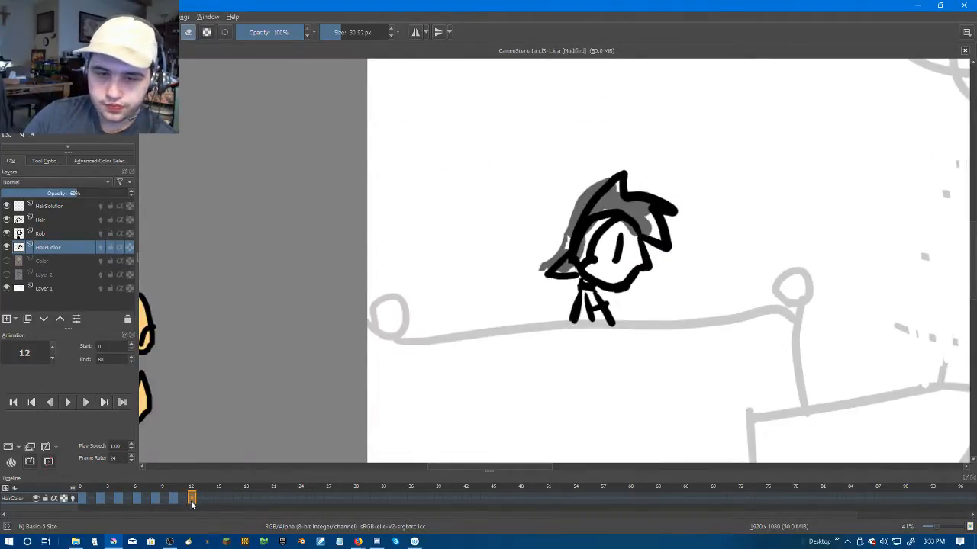
right_click(192, 500)
left_click(216, 477)
Step: Fill the empty areas in the back tip, beside the ear and in the front spikes of frame 12's hair
scroll(516, 203, "up", 4)
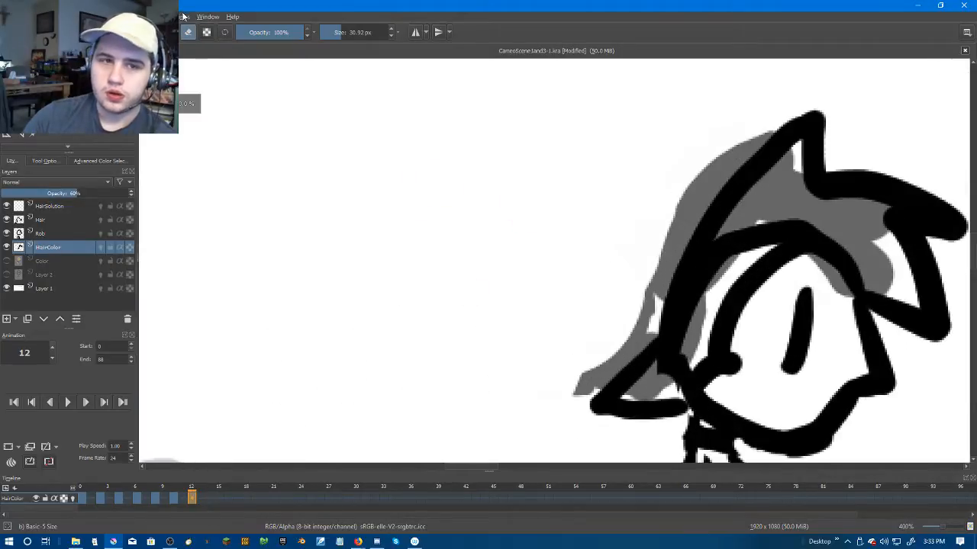
scroll(636, 329, "up", 2)
scroll(506, 224, "down", 1)
scroll(519, 280, "up", 2)
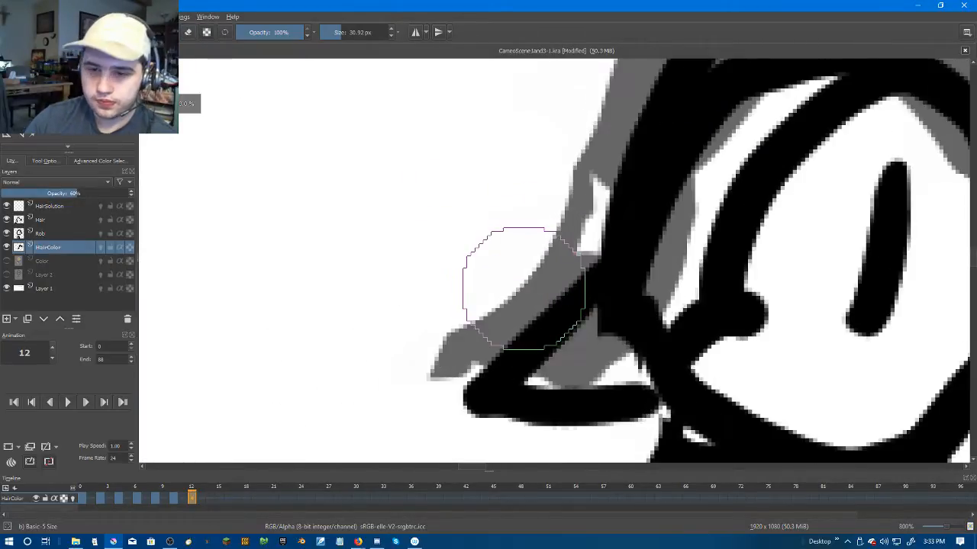
mouse_move(553, 374)
left_mouse_down()
mouse_move(543, 371)
mouse_move(636, 338)
mouse_move(709, 236)
mouse_move(732, 174)
mouse_move(468, 348)
left_mouse_up()
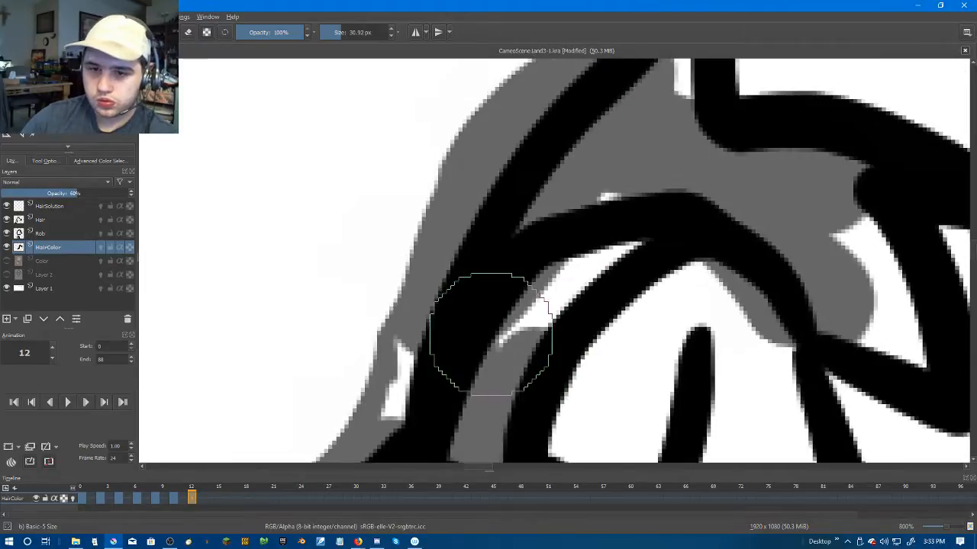
mouse_move(588, 229)
left_mouse_down()
mouse_move(641, 225)
mouse_move(563, 306)
left_mouse_up()
mouse_move(606, 191)
left_mouse_down()
mouse_move(611, 159)
mouse_move(655, 258)
mouse_move(756, 287)
mouse_move(794, 366)
mouse_move(723, 235)
mouse_move(720, 262)
left_mouse_up()
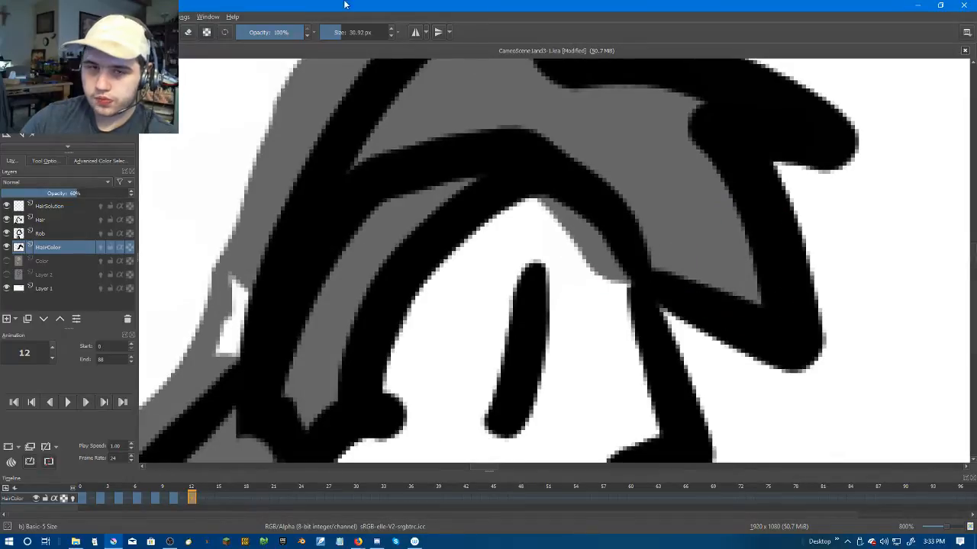
Step: Erase the hair fill spilling over the forehead and outside the back of the hair on frame 12
mouse_move(556, 267)
left_mouse_down()
mouse_move(541, 243)
mouse_move(569, 277)
mouse_move(584, 329)
left_mouse_up()
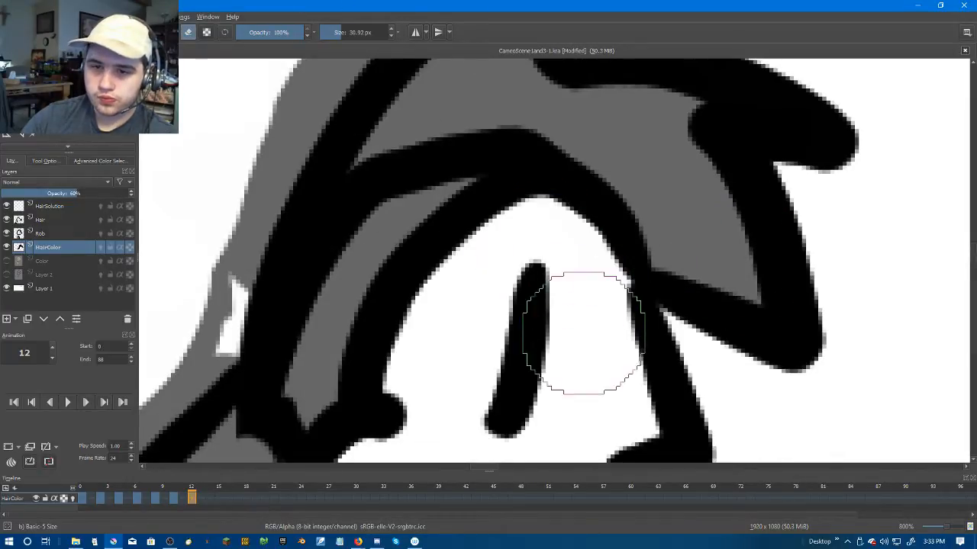
scroll(317, 328, "down", 2)
left_click_drag(233, 343, 378, 274)
scroll(378, 275, "up", 1)
mouse_move(328, 352)
left_mouse_down()
mouse_move(316, 338)
mouse_move(382, 279)
mouse_move(425, 206)
mouse_move(396, 270)
mouse_move(420, 450)
left_mouse_up()
mouse_move(463, 370)
left_mouse_down()
mouse_move(488, 300)
mouse_move(547, 208)
mouse_move(619, 135)
mouse_move(668, 113)
mouse_move(720, 189)
left_mouse_up()
scroll(717, 197, "down", 5)
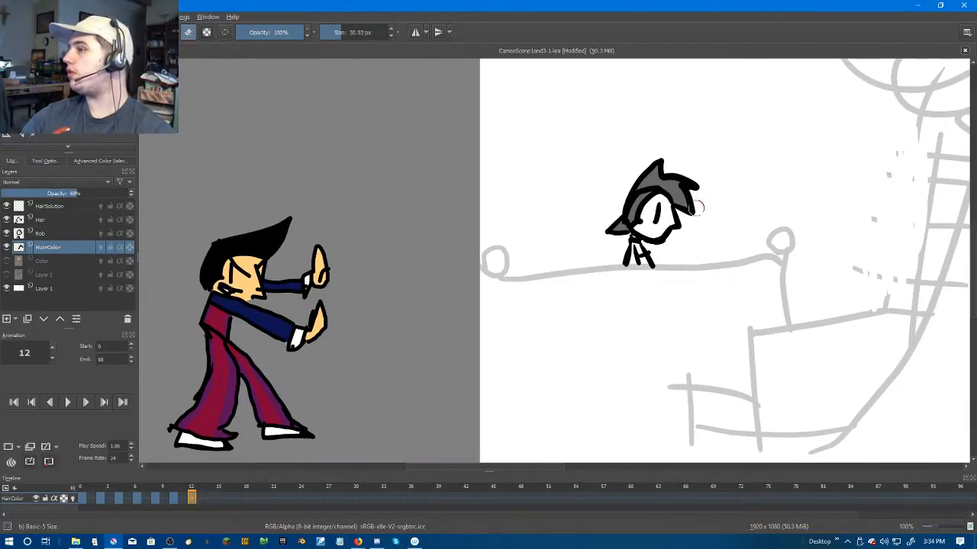
Step: Create a duplicate keyframe at frame 14 of the HairColor layer
key("period")
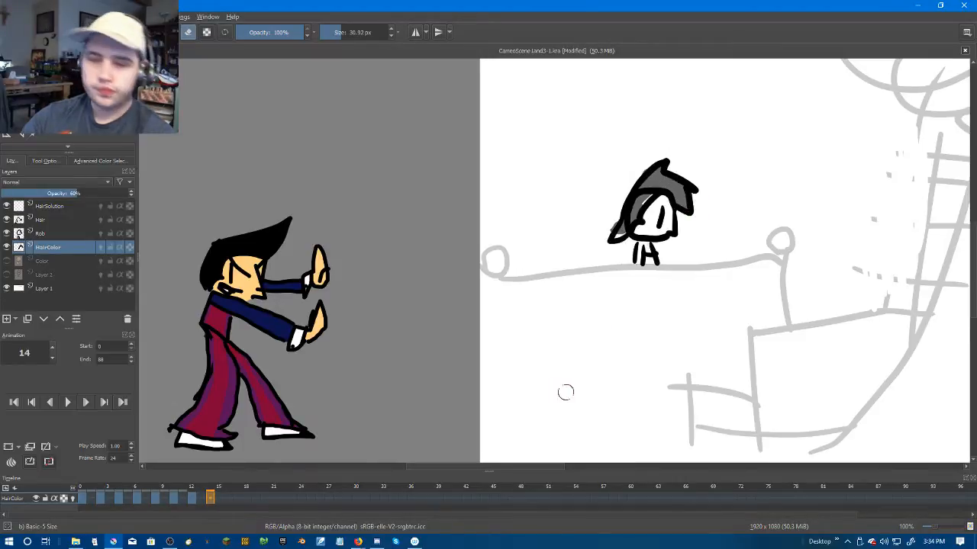
right_click(208, 504)
key("Escape")
Step: Erase the fill spilling outside the back of frame 14's hair and fill the gaps beside the ear and in the back tip
scroll(645, 313, "up", 5)
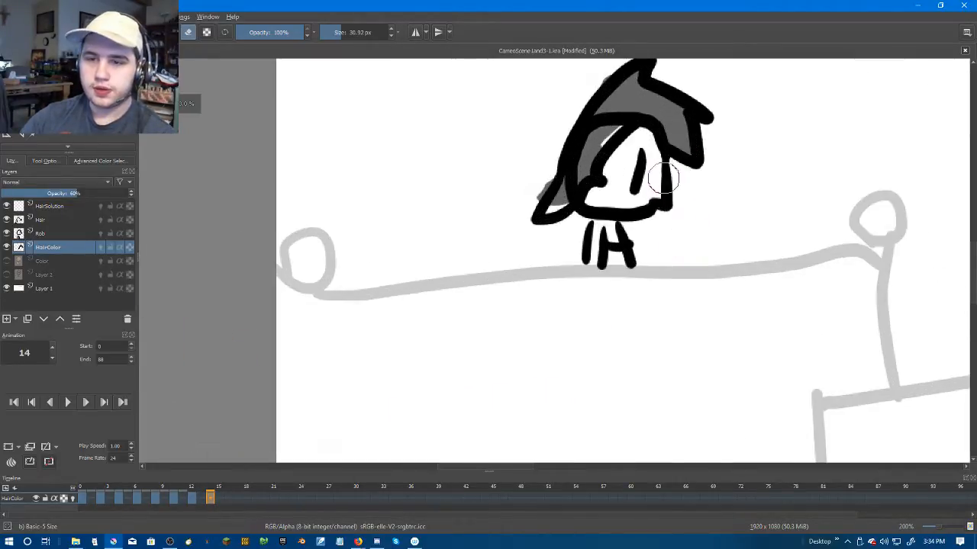
scroll(558, 147, "up", 2)
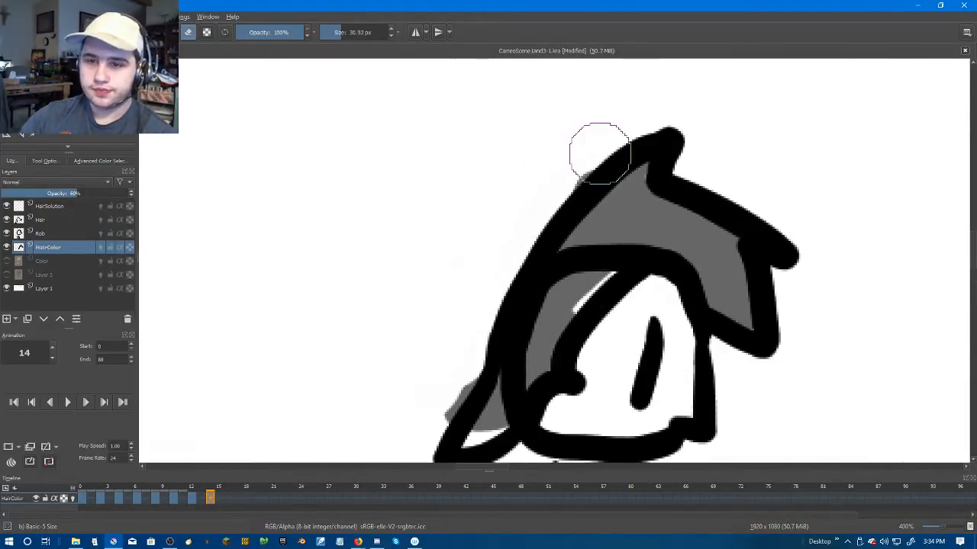
left_click_drag(422, 412, 462, 347)
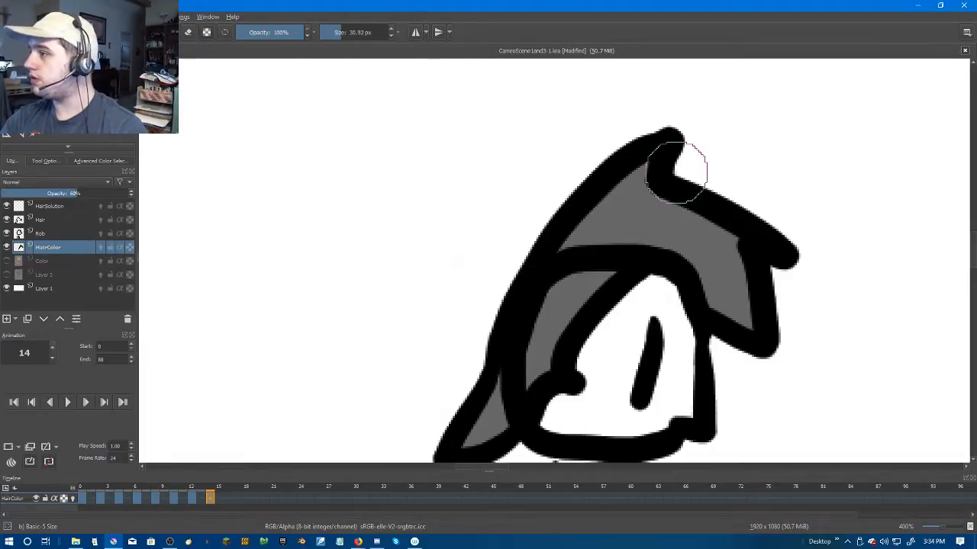
Step: Duplicate the HairColor keyframe to frame 16 and fill the remaining gaps inside the hair outline and around the ear
key("period")
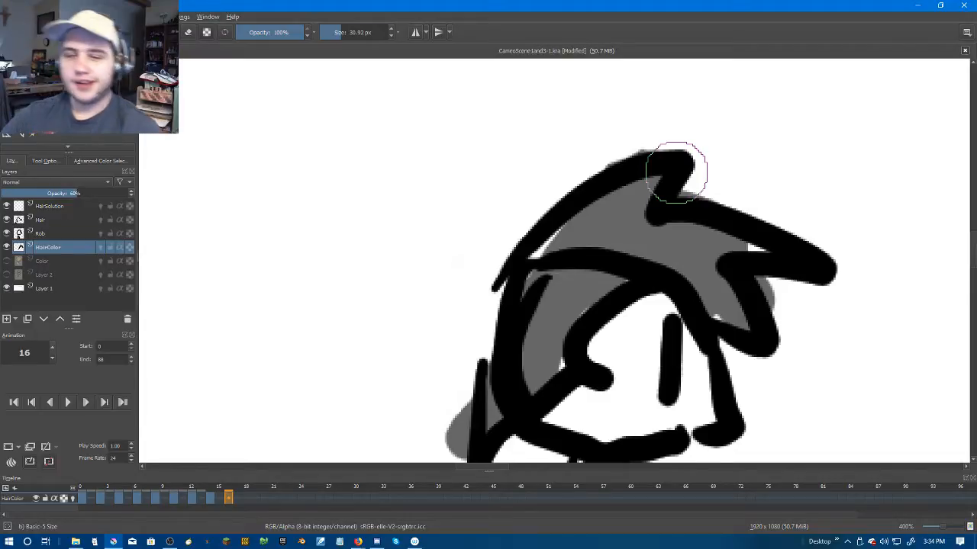
scroll(567, 238, "up", 2)
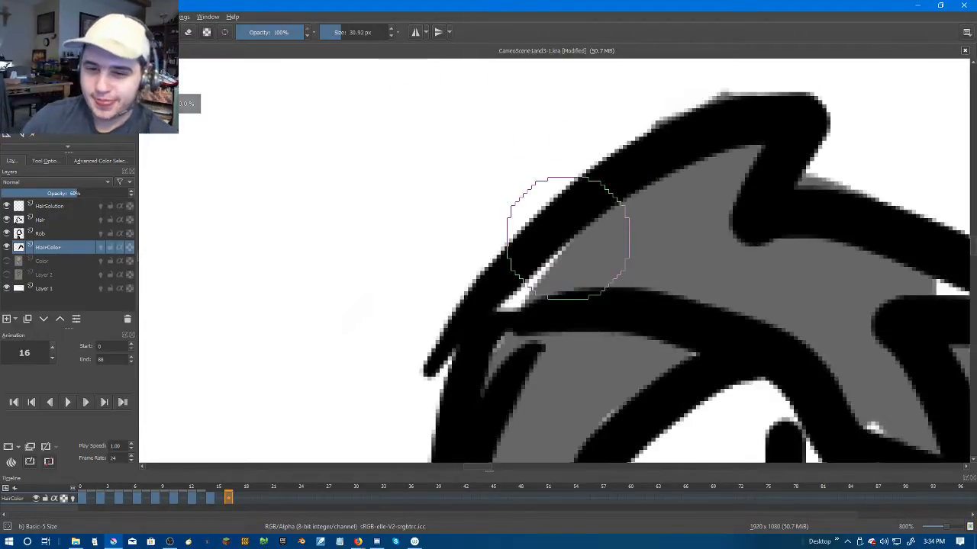
mouse_move(508, 322)
left_mouse_down()
mouse_move(606, 252)
mouse_move(327, 114)
left_mouse_up()
mouse_move(547, 253)
left_mouse_down()
mouse_move(595, 157)
mouse_move(638, 165)
mouse_move(632, 135)
left_mouse_up()
left_click_drag(436, 294, 589, 174)
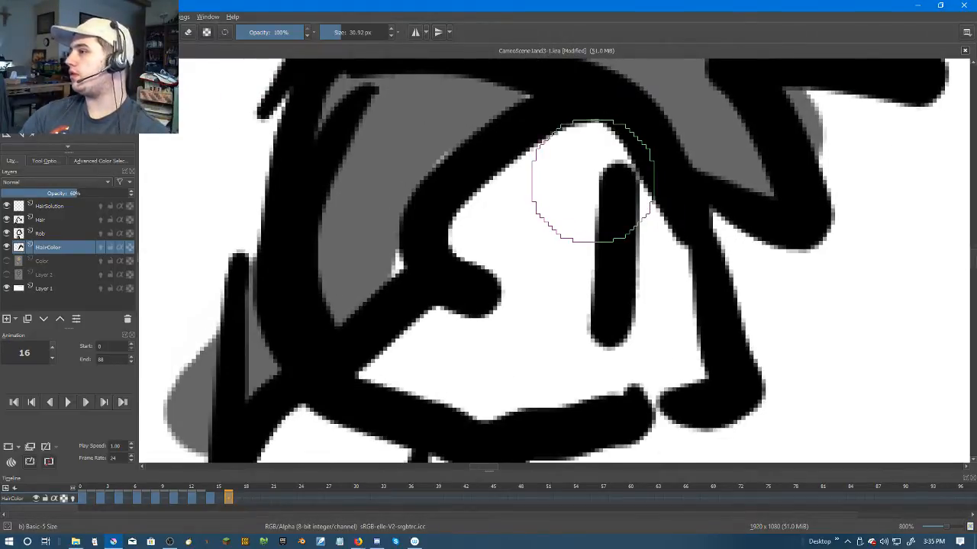
scroll(593, 182, "down", 2)
scroll(573, 311, "up", 2)
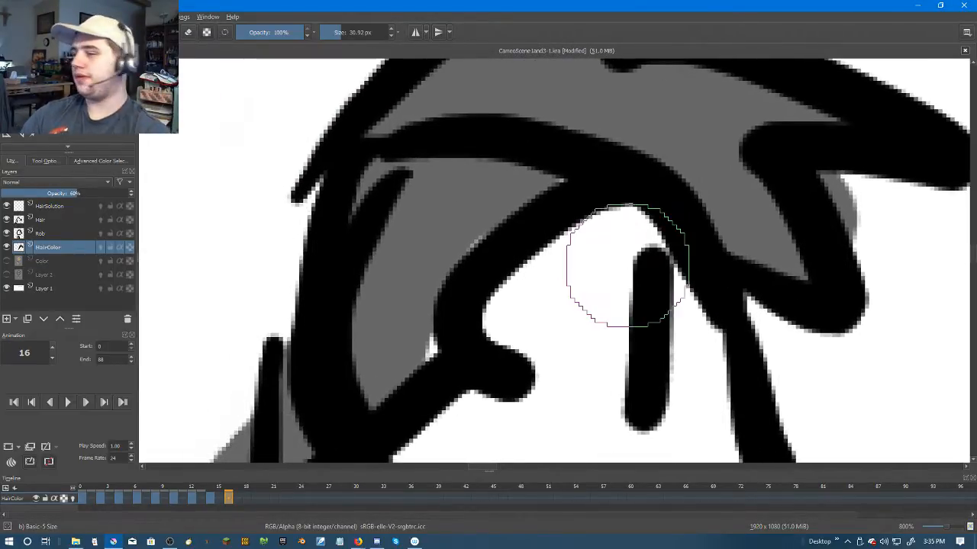
mouse_move(570, 177)
left_mouse_down()
mouse_move(515, 207)
mouse_move(423, 334)
left_mouse_up()
left_click_drag(474, 265, 556, 94)
left_click_drag(469, 251, 491, 242)
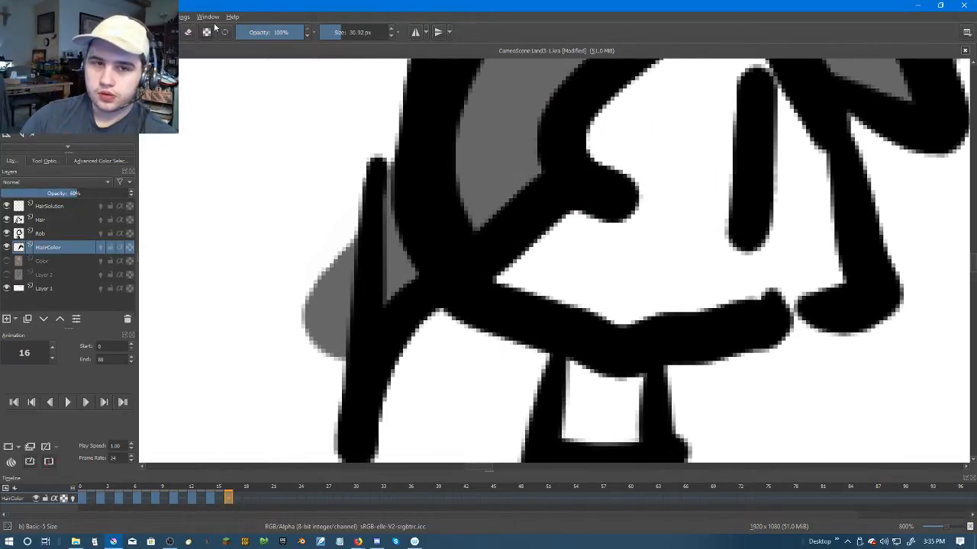
Step: Erase the fill spilling outside the back tip and beyond the front spike on frame 16
left_click(188, 33)
left_click_drag(305, 196, 280, 397)
mouse_move(321, 218)
left_mouse_down()
mouse_move(424, 201)
mouse_move(290, 401)
left_mouse_up()
mouse_move(303, 297)
left_mouse_down()
mouse_move(416, 246)
mouse_move(626, 197)
mouse_move(676, 281)
mouse_move(689, 285)
mouse_move(610, 283)
mouse_move(663, 290)
left_mouse_up()
scroll(664, 290, "down", 5)
scroll(556, 175, "up", 6)
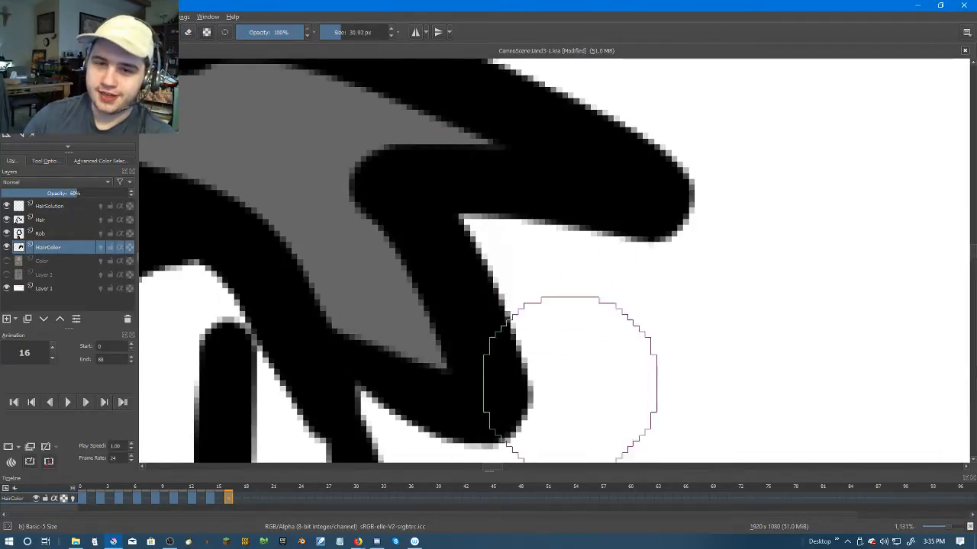
scroll(545, 181, "down", 3)
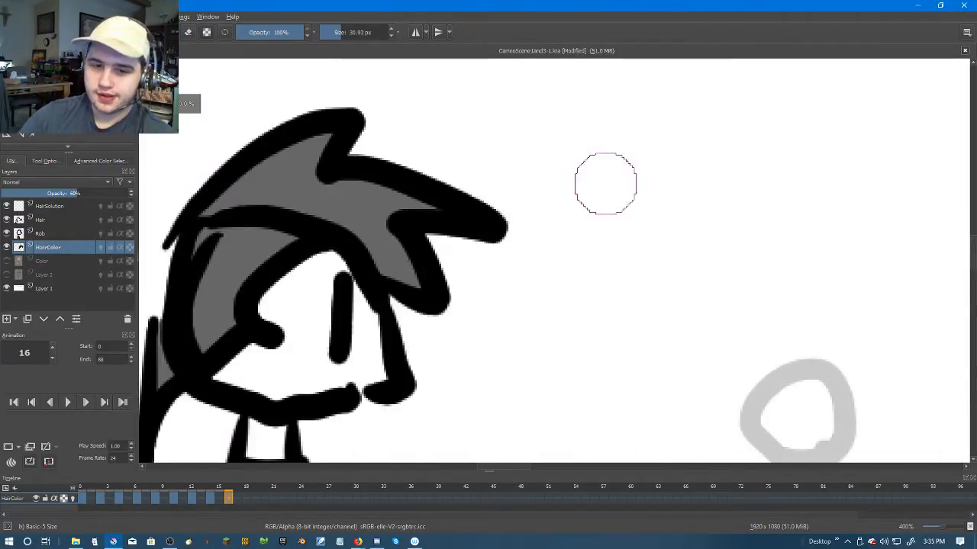
scroll(589, 255, "down", 1)
Step: Create a duplicate keyframe at frame 18 of the HairColor layer
key("Right")
key("Right")
key("Left")
key("Right")
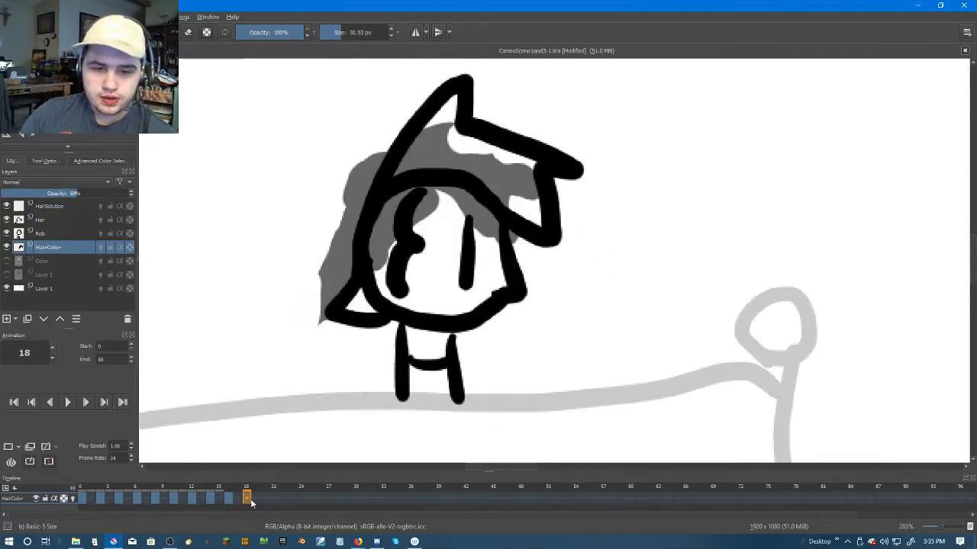
right_click(248, 498)
left_click(268, 479)
Step: Fill the empty areas in the back tip, beside the ear and in the top and front spikes of frame 18's hair
scroll(331, 316, "up", 2)
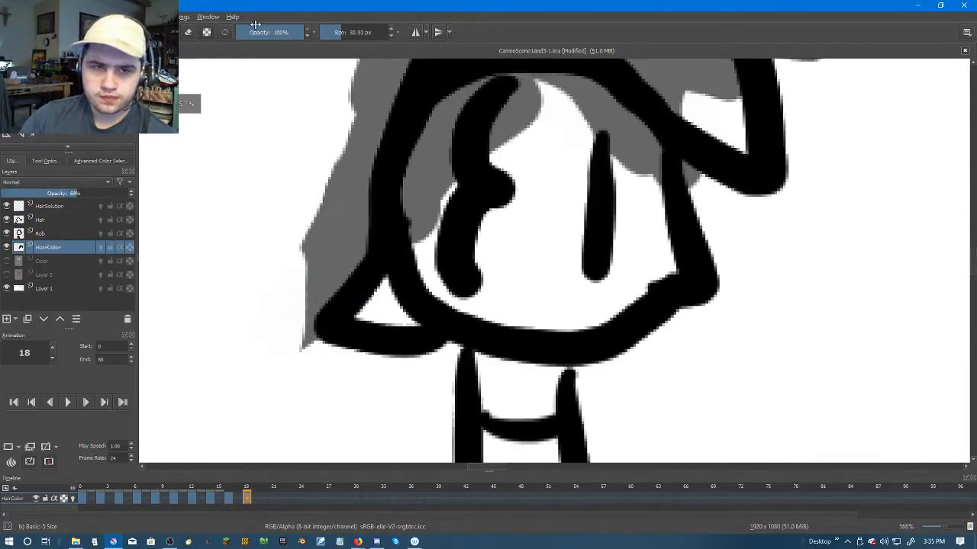
scroll(324, 195, "up", 1)
mouse_move(371, 316)
left_mouse_down()
mouse_move(413, 302)
mouse_move(422, 319)
mouse_move(432, 309)
mouse_move(460, 166)
mouse_move(425, 316)
left_mouse_up()
left_click_drag(449, 218, 380, 295)
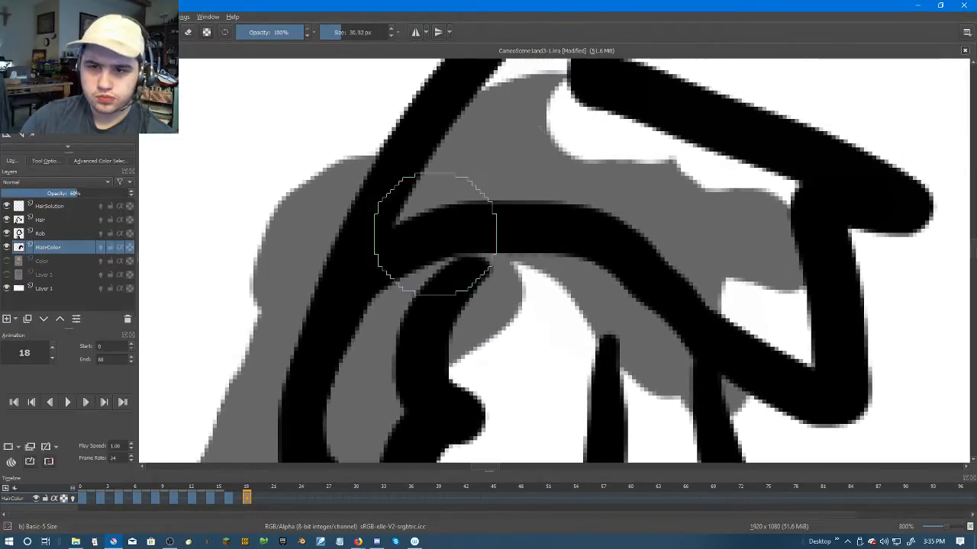
left_click_drag(483, 187, 391, 308)
mouse_move(428, 229)
left_mouse_down()
mouse_move(460, 152)
mouse_move(460, 229)
mouse_move(498, 269)
mouse_move(631, 315)
mouse_move(665, 329)
mouse_move(669, 345)
mouse_move(610, 274)
mouse_move(632, 338)
left_mouse_up()
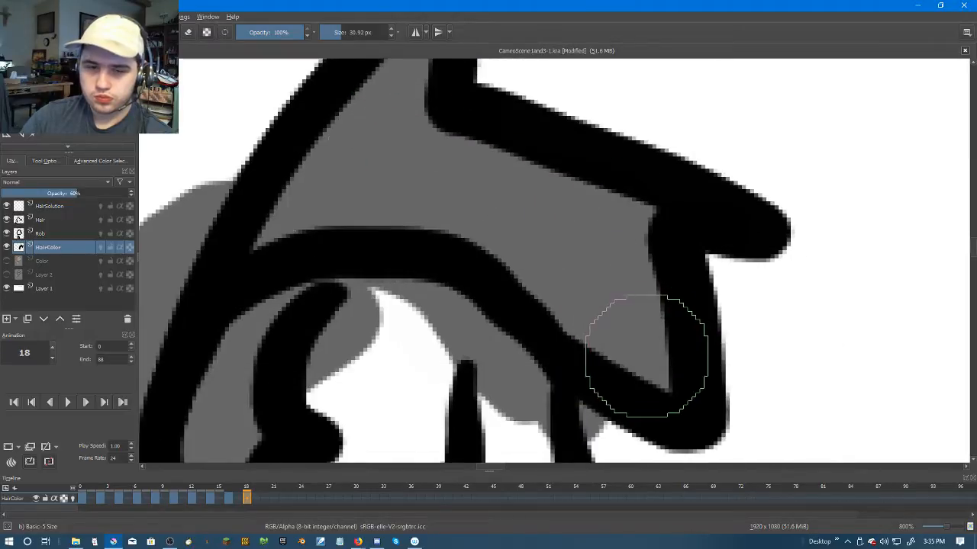
Step: Erase the hair fill spilling over the face and beneath the front spike on frame 18
left_click(188, 32)
mouse_move(392, 316)
left_mouse_down()
mouse_move(364, 386)
mouse_move(393, 319)
mouse_move(450, 348)
mouse_move(491, 407)
mouse_move(583, 457)
left_mouse_up()
left_click_drag(550, 427, 537, 310)
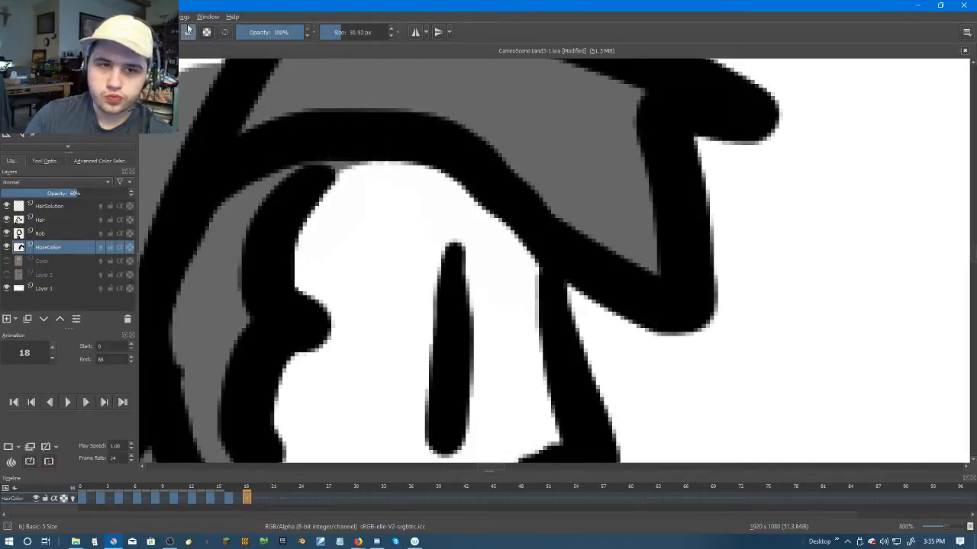
Step: Erase the fill spilling outside the back of frame 18's hair and fill the small gap below the ear
mouse_move(205, 99)
left_mouse_down()
mouse_move(473, 135)
mouse_move(409, 180)
mouse_move(376, 321)
left_mouse_up()
left_click_drag(390, 259, 432, 77)
mouse_move(398, 164)
left_mouse_down()
mouse_move(368, 290)
mouse_move(329, 351)
mouse_move(342, 401)
mouse_move(409, 454)
left_mouse_up()
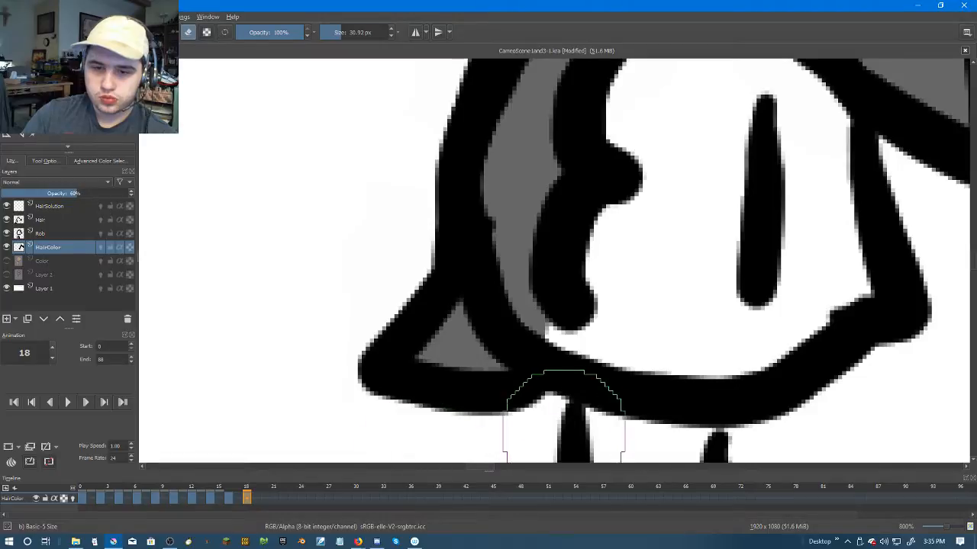
left_click(189, 33)
mouse_move(527, 290)
left_mouse_down()
mouse_move(556, 306)
mouse_move(536, 301)
mouse_move(548, 339)
left_mouse_up()
Step: Set the HairColor layer's opacity to 100%
scroll(548, 339, "down", 3)
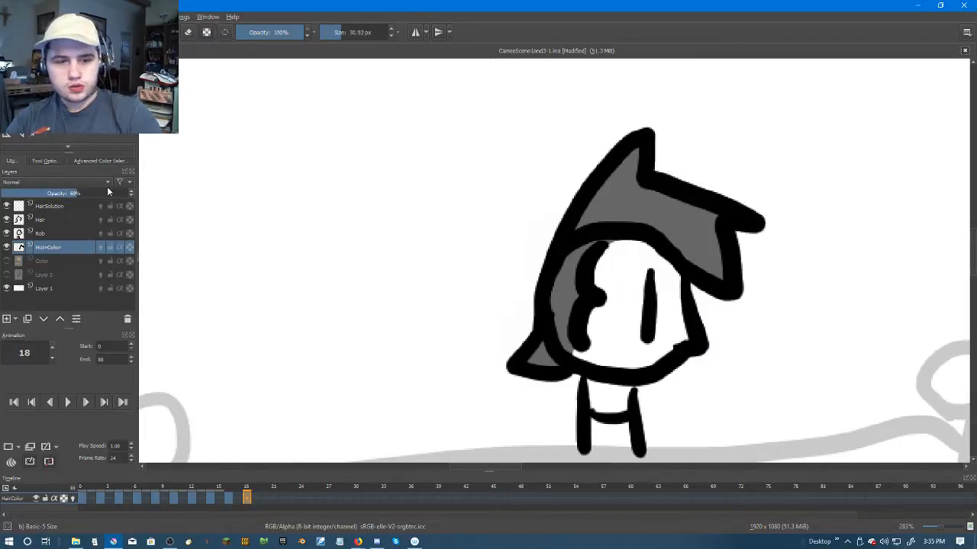
left_click_drag(122, 197, 134, 196)
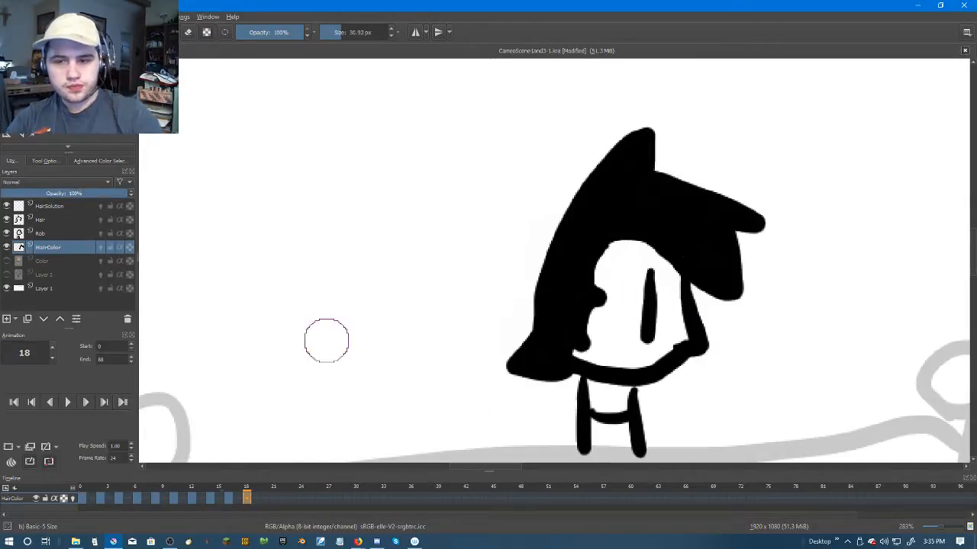
Step: Step back and forth through the earlier frames to examine the solid black hair fill
left_click(229, 498)
key("Left")
key("Left")
key("Left")
key("Left")
key("Left")
key("Left")
key("Left")
scroll(608, 308, "down", 2)
key("Left")
left_click_drag(690, 318, 638, 303)
key("Left")
key("Right")
key("Right")
key("Right")
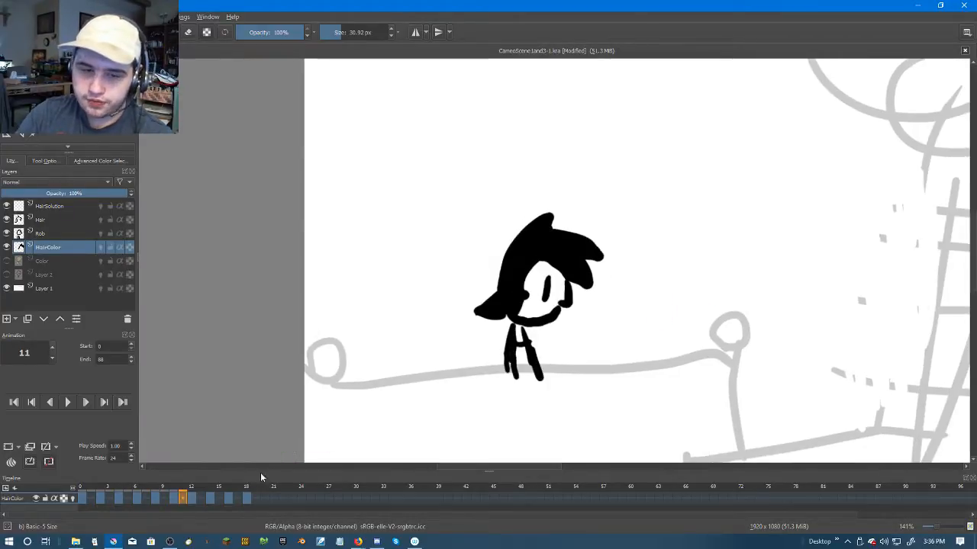
Step: Create a duplicate keyframe at frame 20 of the HairColor layer
left_click(246, 498)
key("Right")
key("Right")
key("Left")
key("Right")
left_click(294, 465)
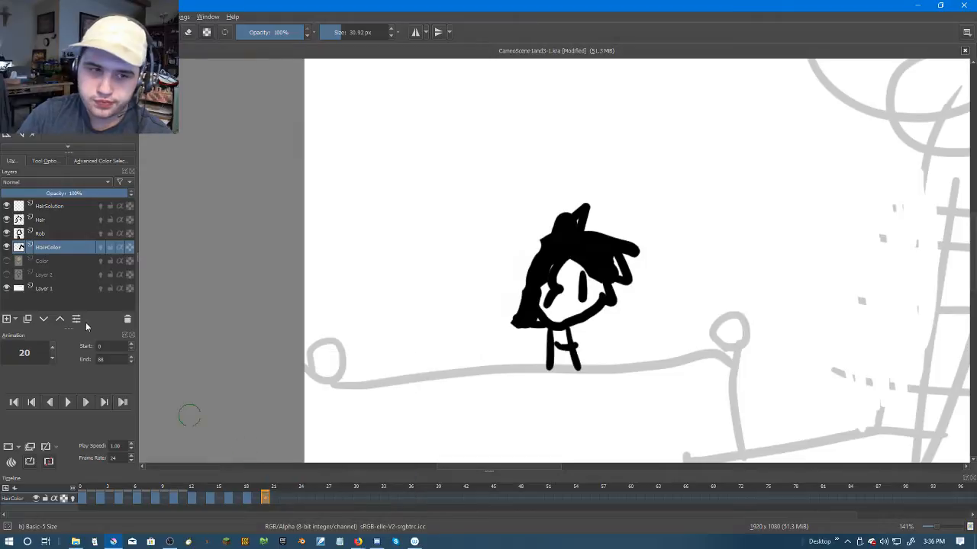
Step: Lower the HairColor layer's opacity to 63% and fill the unpainted gaps beside the ear in frame 20's hair
left_click_drag(34, 193, 82, 193)
key("plus")
key("plus")
key("plus")
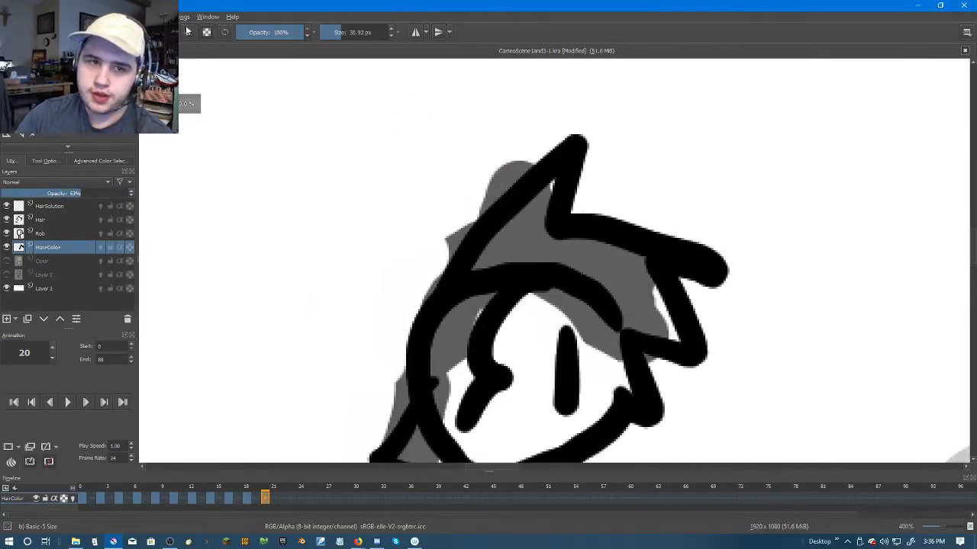
scroll(478, 140, "up", 1)
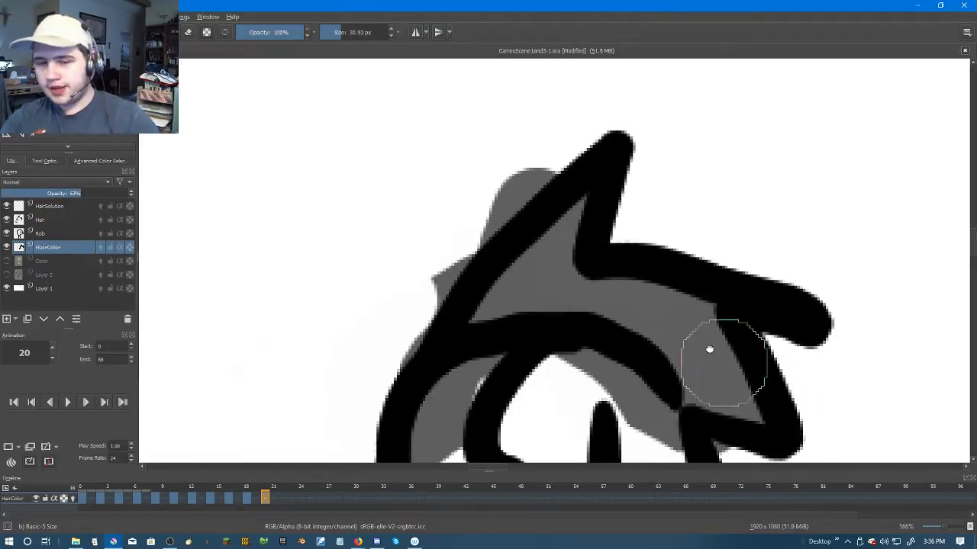
left_click_drag(666, 380, 650, 142)
mouse_move(407, 357)
left_mouse_down()
mouse_move(421, 256)
mouse_move(453, 148)
left_mouse_up()
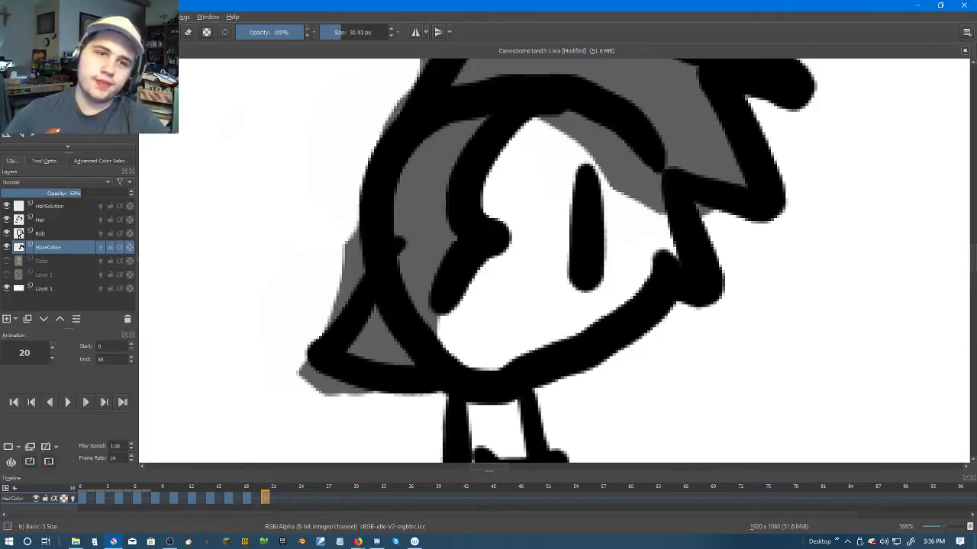
Step: Erase the fill spilling behind frame 20's hair, around the top spike, and onto the face below the fringe
left_click(188, 32)
mouse_move(323, 218)
left_mouse_down()
mouse_move(325, 278)
mouse_move(302, 311)
mouse_move(290, 389)
mouse_move(322, 444)
mouse_move(408, 418)
left_mouse_up()
left_click_drag(279, 241, 259, 394)
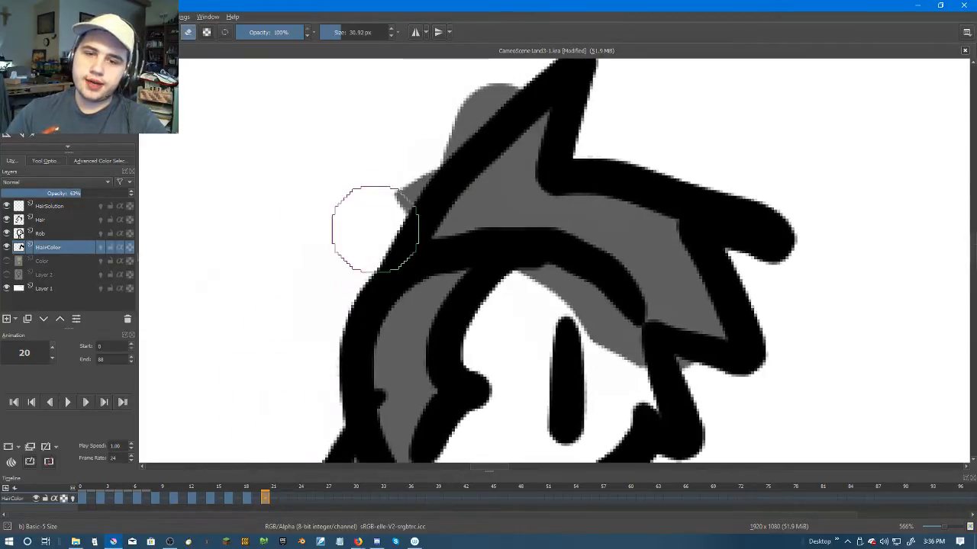
left_click_drag(397, 183, 294, 283)
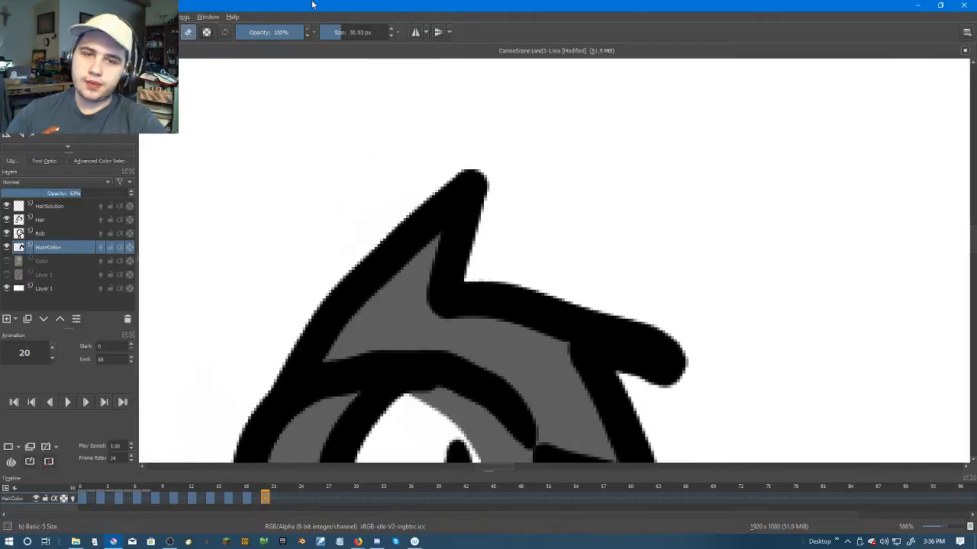
left_click_drag(576, 253, 555, 142)
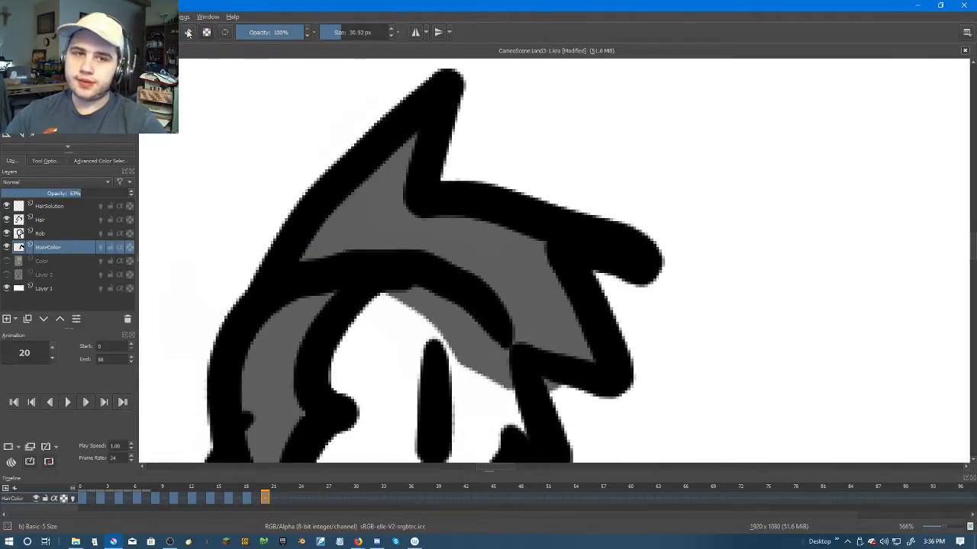
mouse_move(443, 379)
left_mouse_down()
mouse_move(395, 301)
mouse_move(453, 343)
mouse_move(529, 422)
left_mouse_up()
scroll(598, 414, "down", 3)
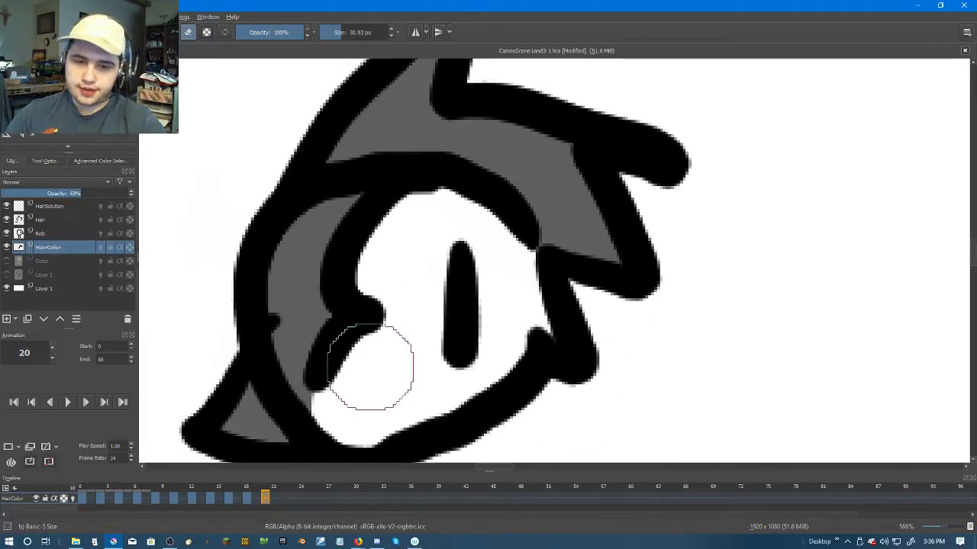
Step: Create a duplicate keyframe at frame 22 of the HairColor layer
key("Right")
key("Right")
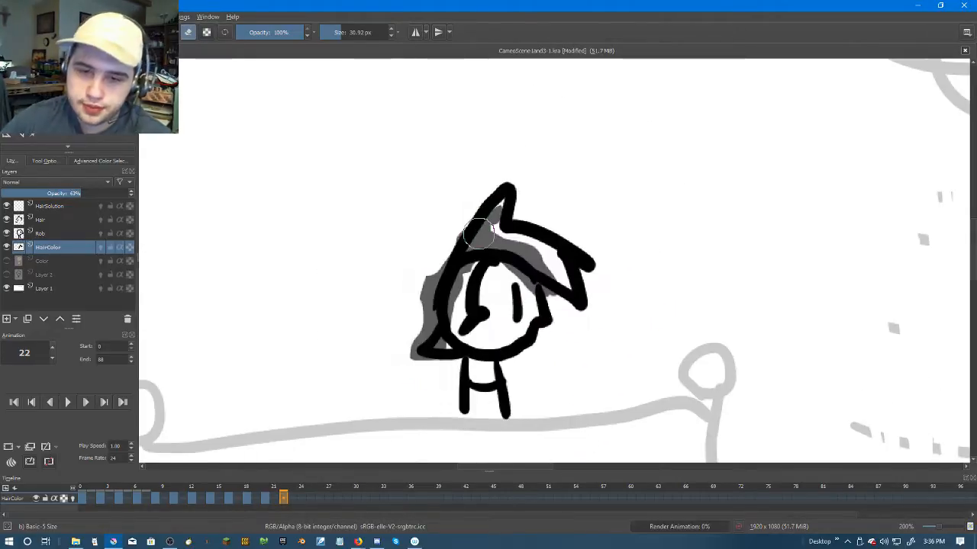
key("Left")
key("Right")
right_click(284, 500)
key("Escape")
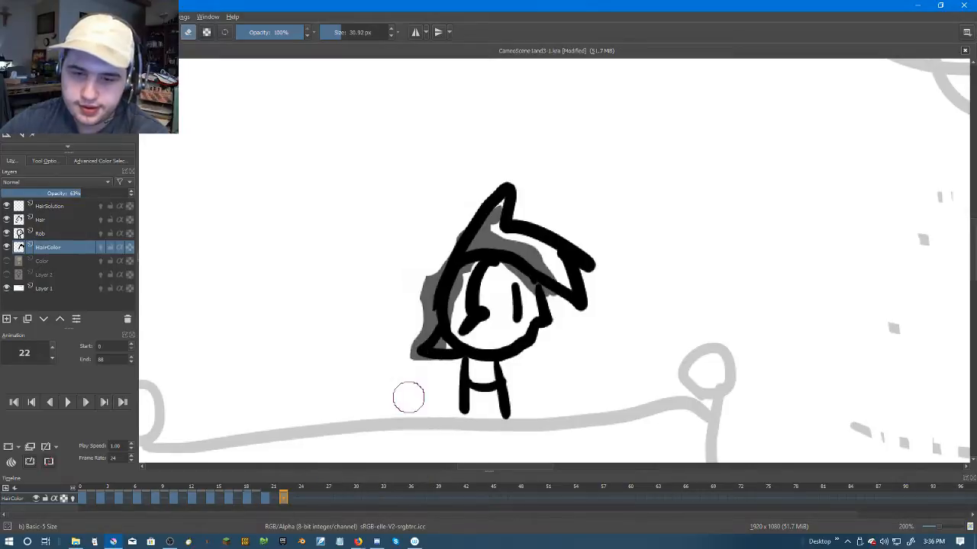
Step: Fill the gaps in frame 22's hair beside the ear, inside the top spike and along the fringe
scroll(393, 221, "up", 2)
scroll(323, 232, "up", 1)
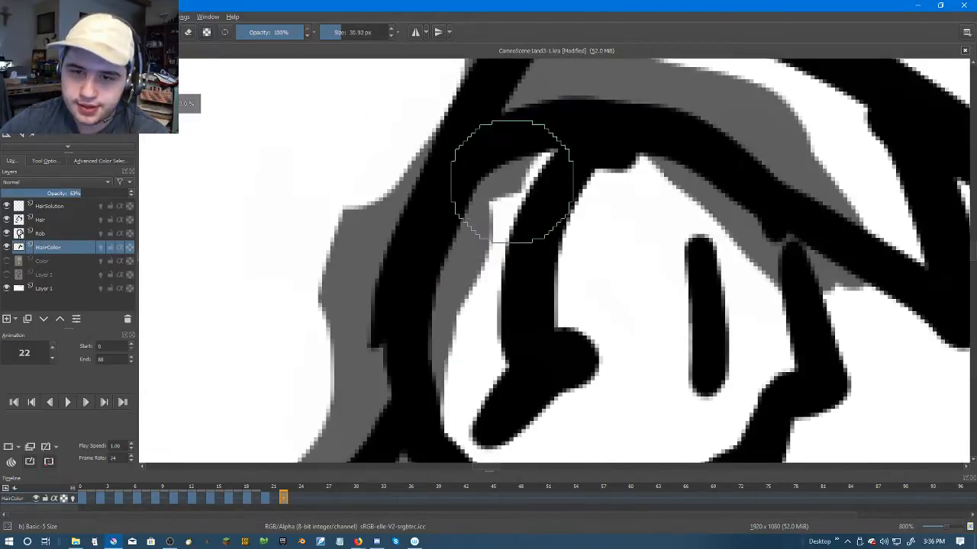
scroll(481, 284, "up", 1)
left_click_drag(480, 284, 466, 344)
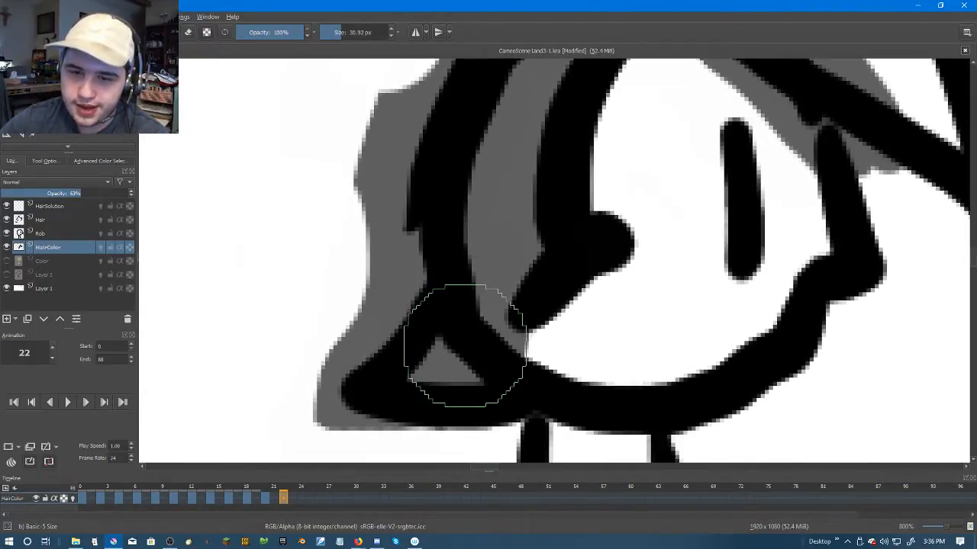
left_click_drag(489, 222, 390, 419)
left_click_drag(517, 185, 449, 265)
mouse_move(483, 191)
left_mouse_down()
mouse_move(497, 138)
mouse_move(499, 166)
mouse_move(437, 258)
left_mouse_up()
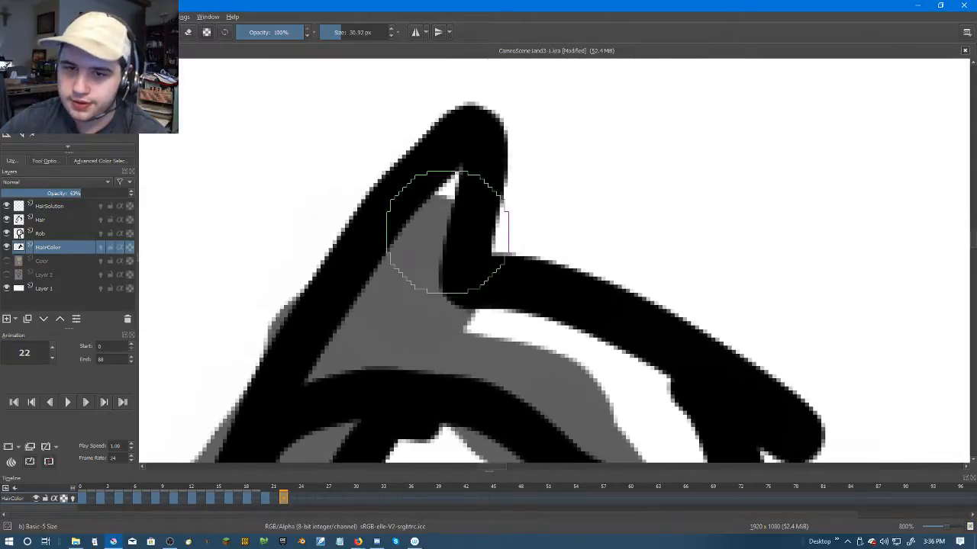
mouse_move(464, 180)
left_mouse_down()
mouse_move(441, 233)
mouse_move(419, 248)
mouse_move(438, 326)
mouse_move(329, 213)
left_mouse_up()
mouse_move(306, 217)
left_mouse_down()
mouse_move(562, 297)
mouse_move(591, 372)
mouse_move(524, 349)
left_mouse_up()
Step: Erase the fill spilling onto frame 22's face and outside the back and lower tip of the hair
left_click(188, 33)
left_click_drag(359, 351, 353, 187)
left_click_drag(344, 210, 522, 321)
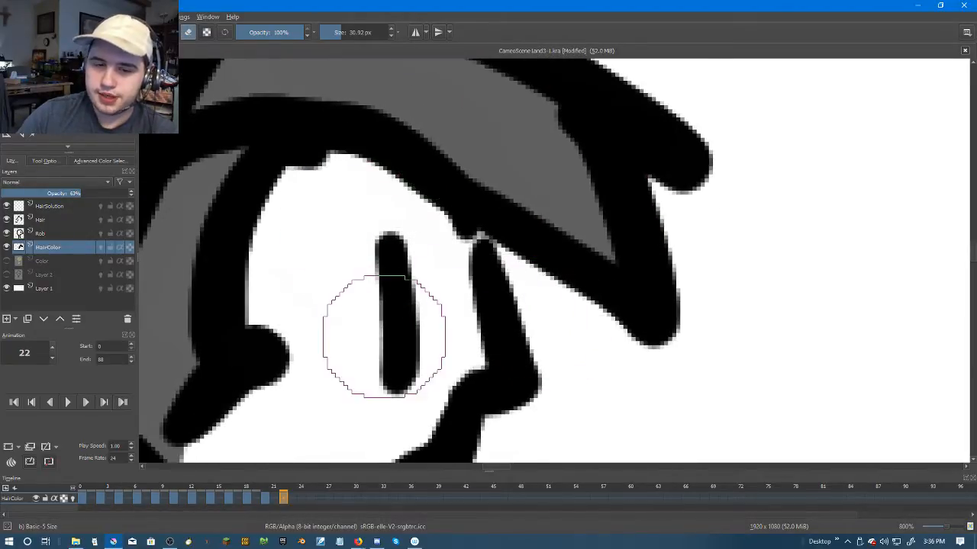
left_click_drag(407, 326, 532, 217)
left_click_drag(307, 280, 481, 243)
mouse_move(318, 248)
left_mouse_down()
mouse_move(269, 367)
mouse_move(306, 438)
mouse_move(497, 436)
left_mouse_up()
left_click_drag(381, 281, 390, 528)
left_click_drag(318, 447, 373, 264)
mouse_move(400, 214)
left_mouse_down()
mouse_move(359, 329)
mouse_move(417, 229)
left_mouse_up()
Step: Create a duplicate keyframe at frame 24 of the HairColor layer
scroll(445, 196, "down", 4)
scroll(582, 287, "down", 2)
key("Right")
key("Right")
key("Left")
key("Right")
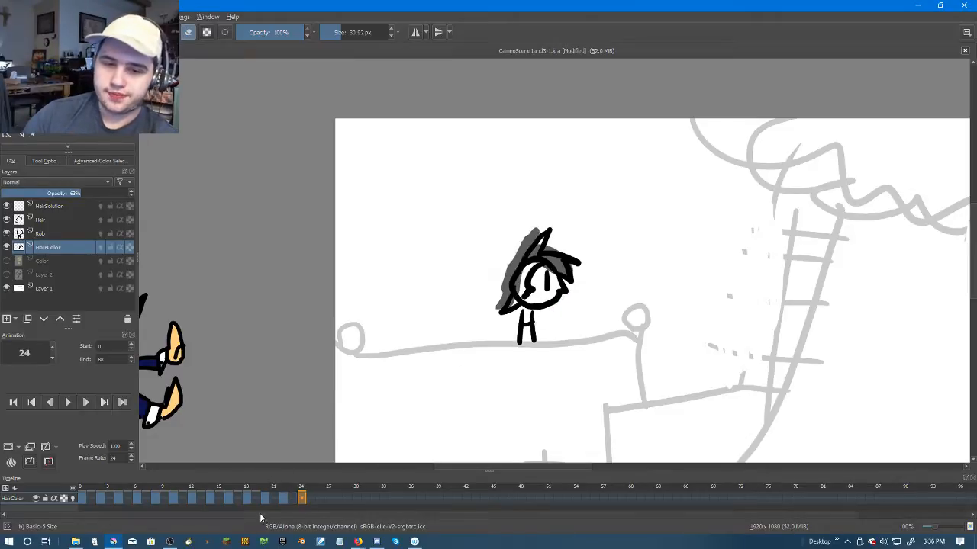
right_click(304, 497)
left_click(324, 473)
Step: Erase the fill spilling outside frame 24's hair and fill the gaps beside the ear and inside the top spike
scroll(534, 254, "up", 4)
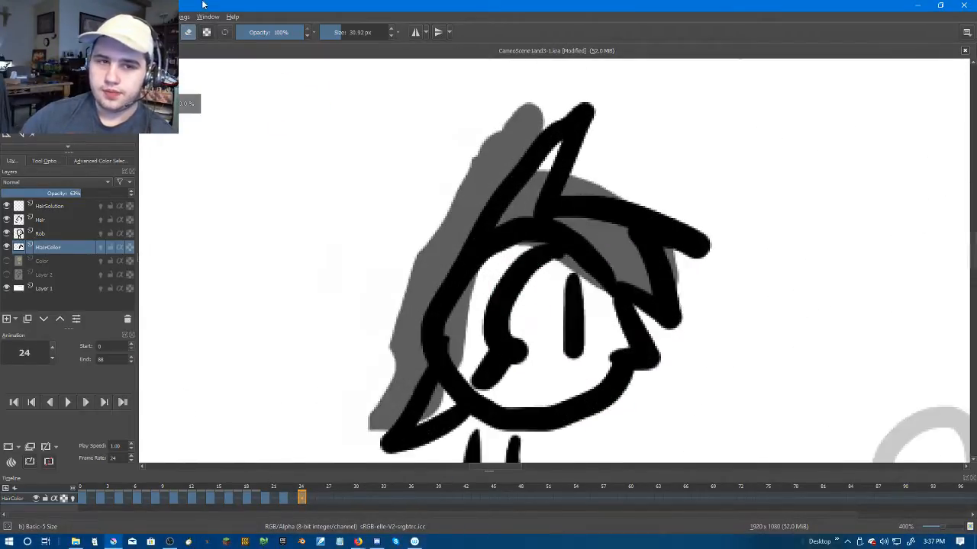
mouse_move(531, 122)
left_mouse_down()
mouse_move(483, 164)
mouse_move(423, 257)
mouse_move(377, 402)
left_mouse_up()
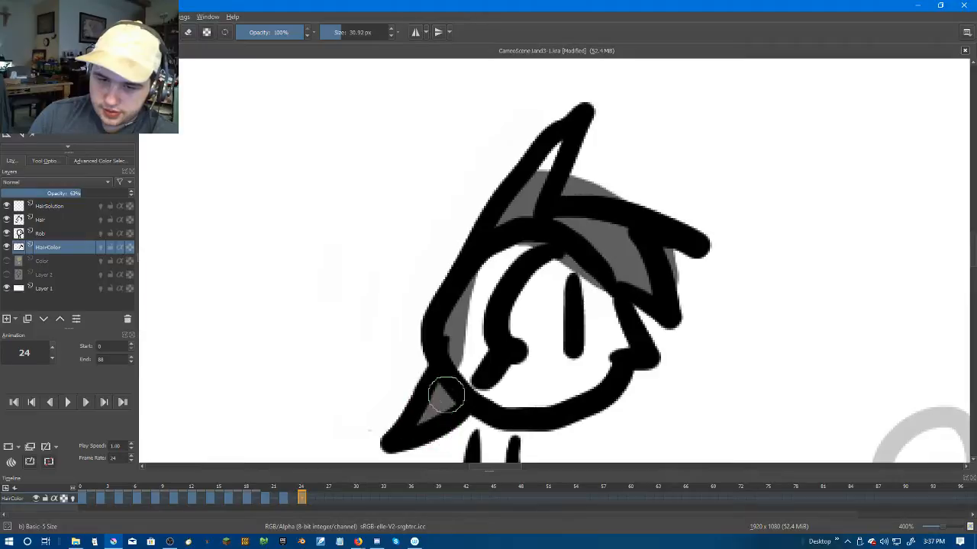
left_click_drag(454, 388, 509, 257)
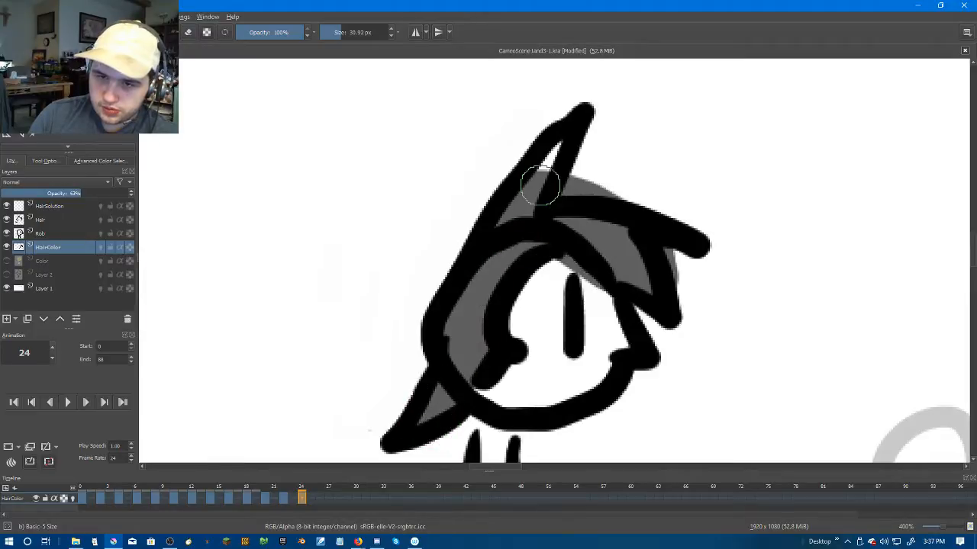
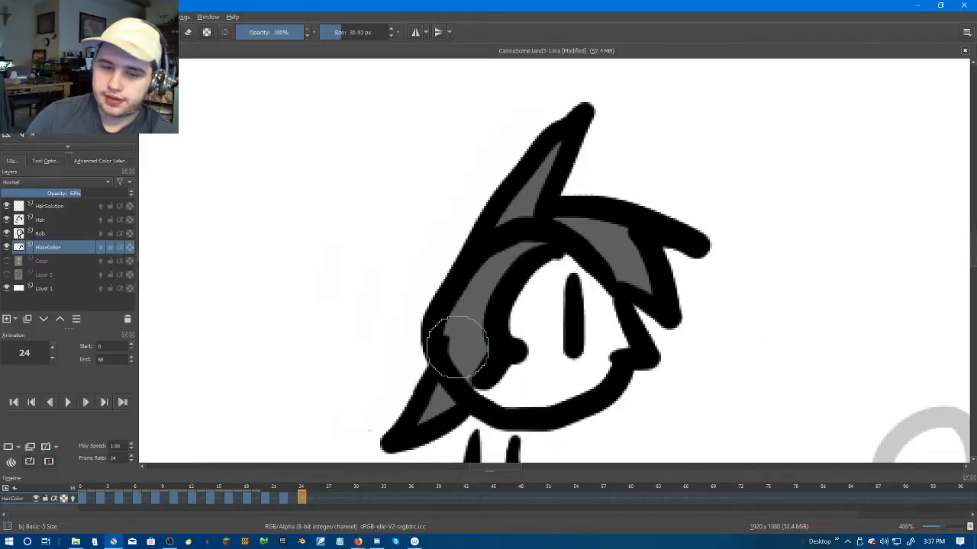
Step: Create a duplicate keyframe at frame 26 of the HairColor layer
scroll(462, 272, "down", 5)
key("period")
key("period")
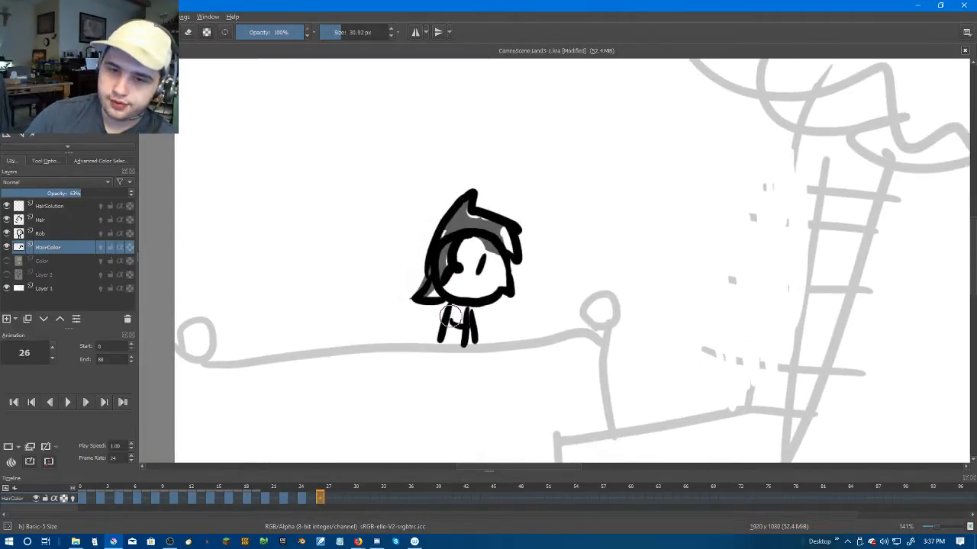
key("period")
right_click(321, 499)
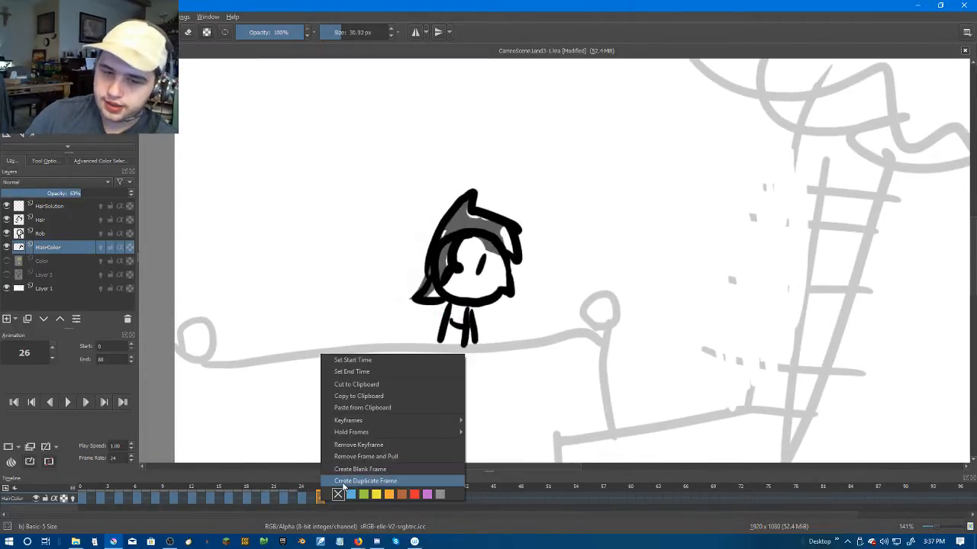
Step: Erase the spill behind frame 26's lower hair and fill the gaps in the lower tip, beside the ear and along the fringe
scroll(402, 348, "up", 8)
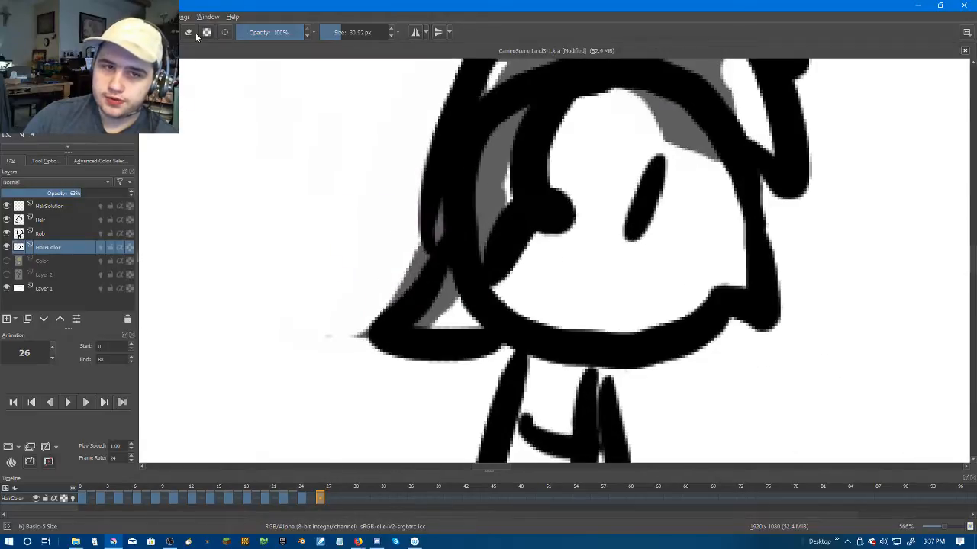
left_click(189, 33)
mouse_move(380, 214)
left_mouse_down()
mouse_move(382, 262)
mouse_move(309, 351)
left_mouse_up()
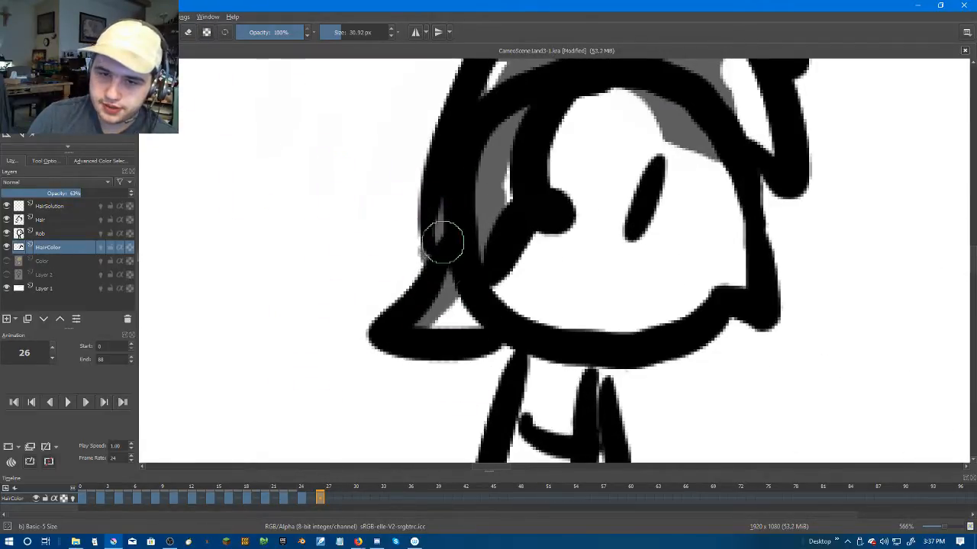
left_click_drag(441, 245, 474, 313)
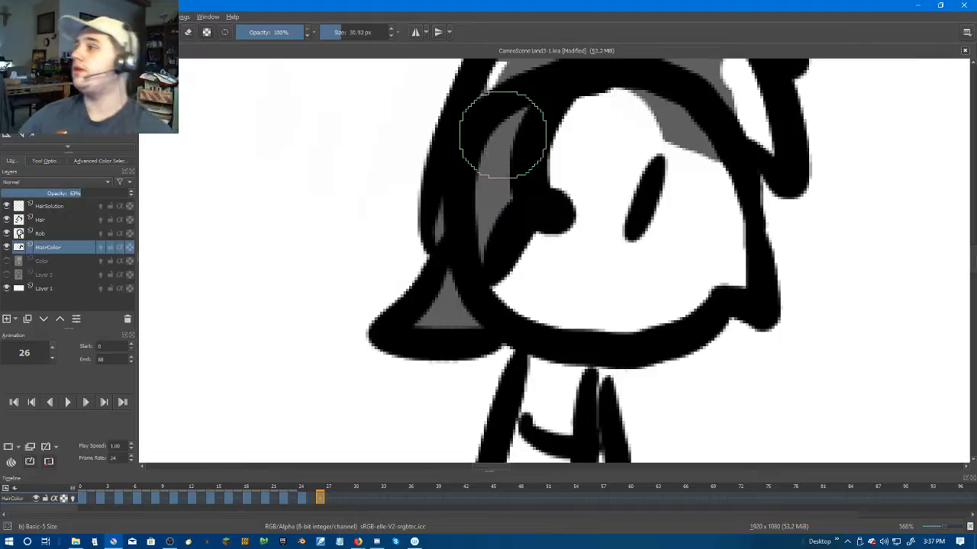
left_click_drag(563, 201, 532, 358)
left_click_drag(478, 207, 482, 224)
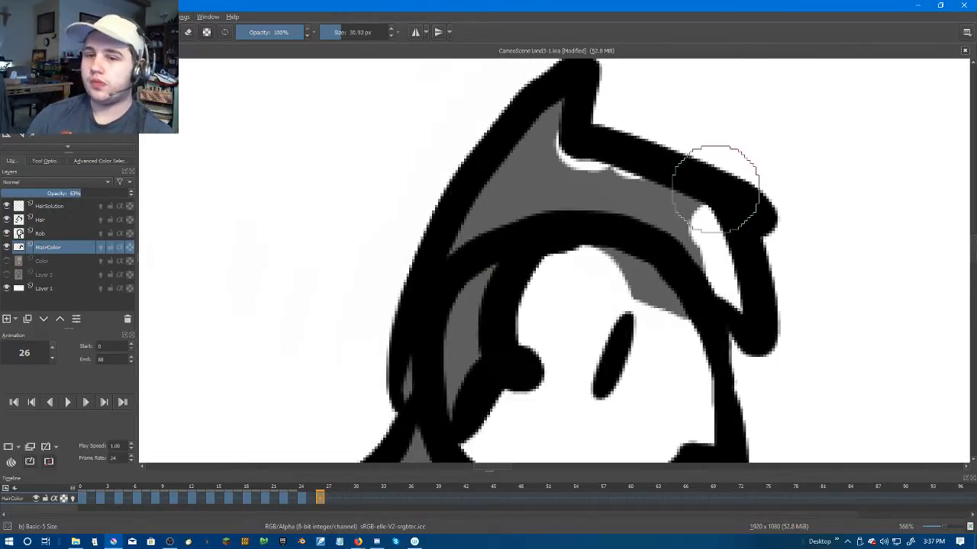
left_click_drag(620, 178, 577, 145)
mouse_move(676, 222)
left_mouse_down()
mouse_move(728, 298)
mouse_move(714, 222)
mouse_move(739, 303)
left_mouse_up()
Step: Erase the fill overlapping the forehead below the fringe in frame 26
left_click(189, 32)
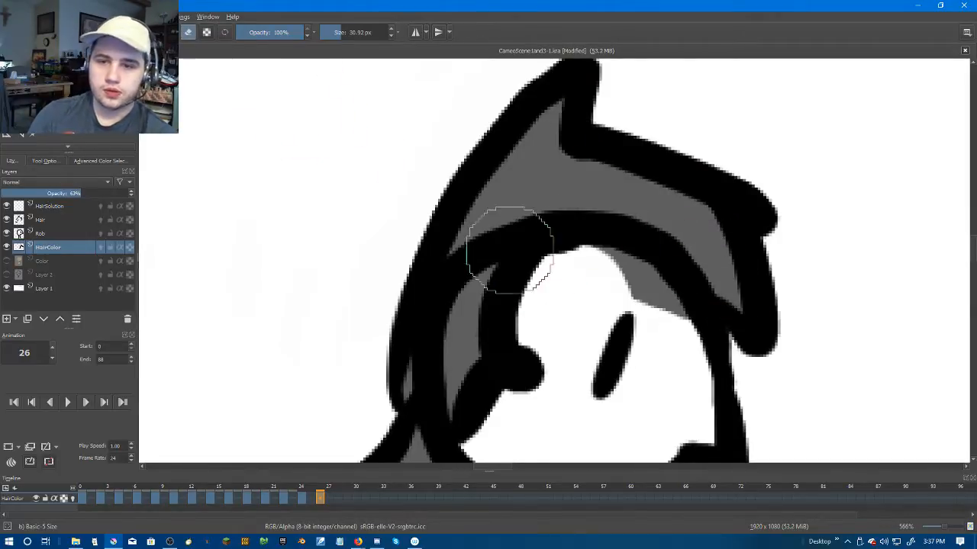
mouse_move(575, 287)
left_mouse_down()
mouse_move(633, 284)
mouse_move(640, 303)
left_mouse_up()
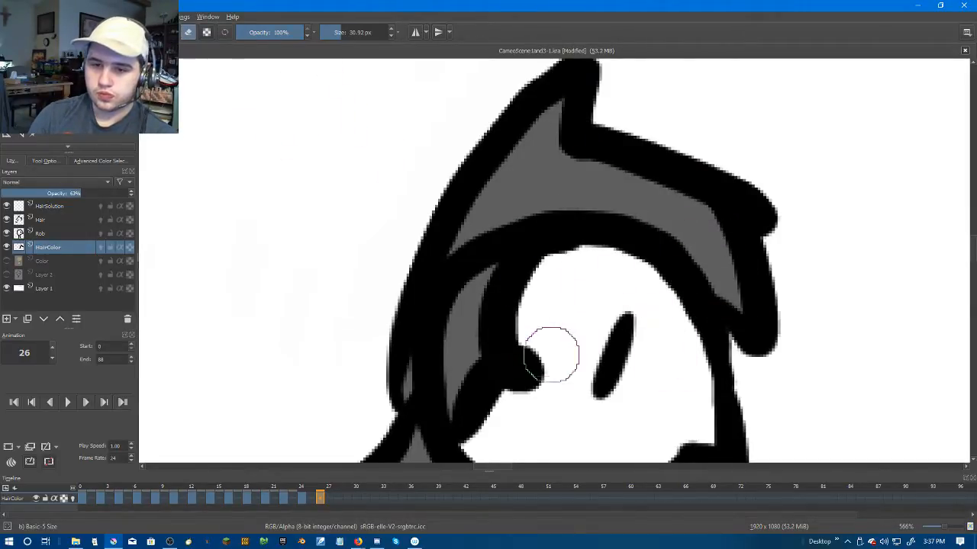
scroll(571, 338, "down", 3)
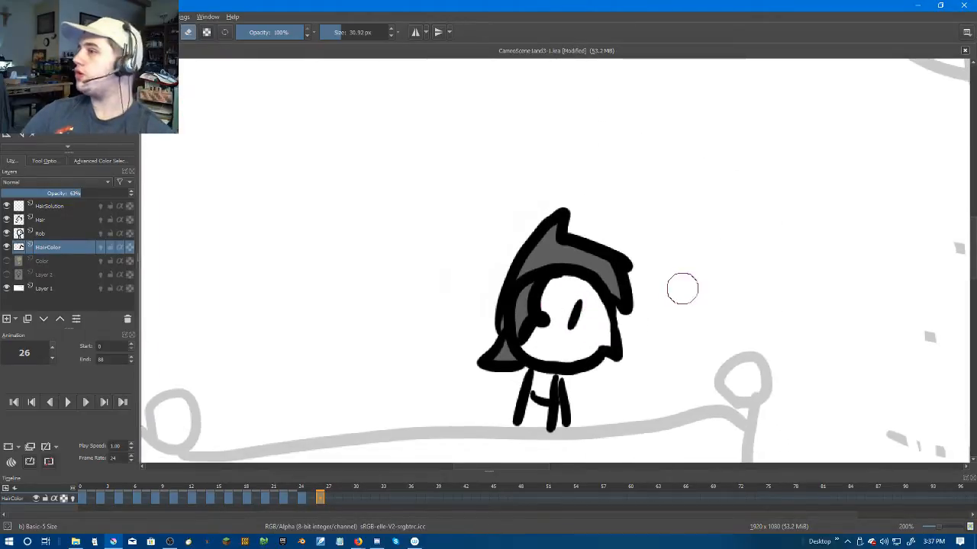
scroll(667, 288, "up", 3)
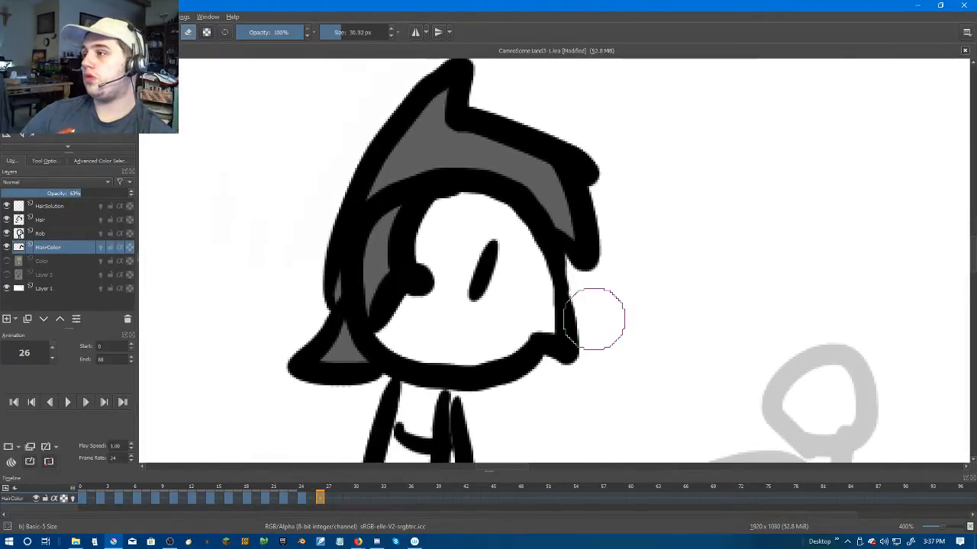
Step: Create a duplicate keyframe at frame 28 of the HairColor layer
key("period")
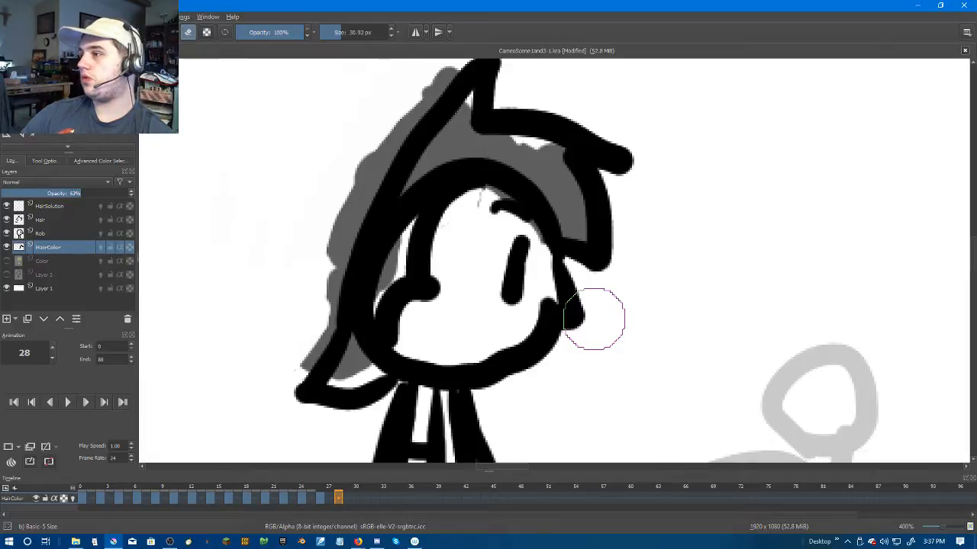
key("comma")
right_click(339, 496)
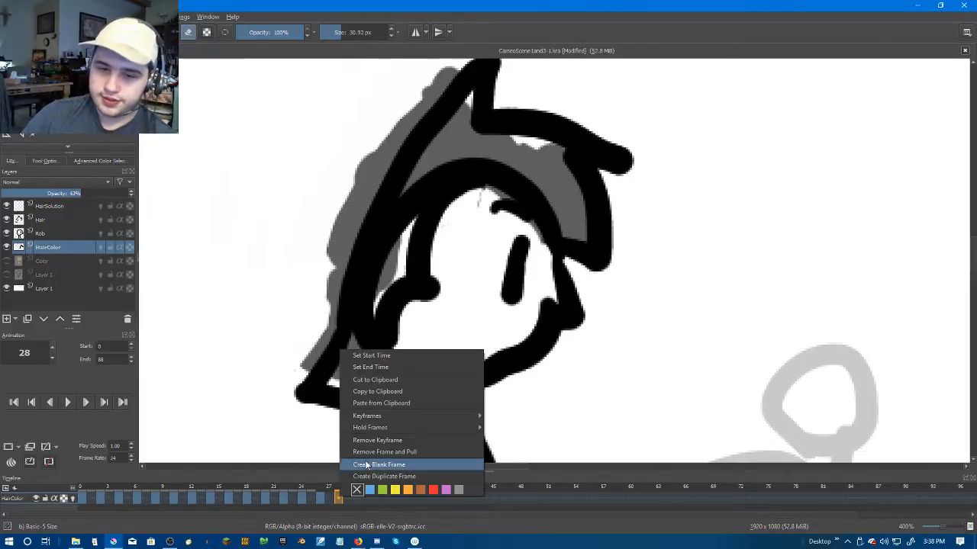
left_click(374, 476)
Step: Undo the stray erasing stroke and fill the gaps in frame 28's lower hair tip, beside the ear and along the fringe
scroll(349, 305, "up", 2)
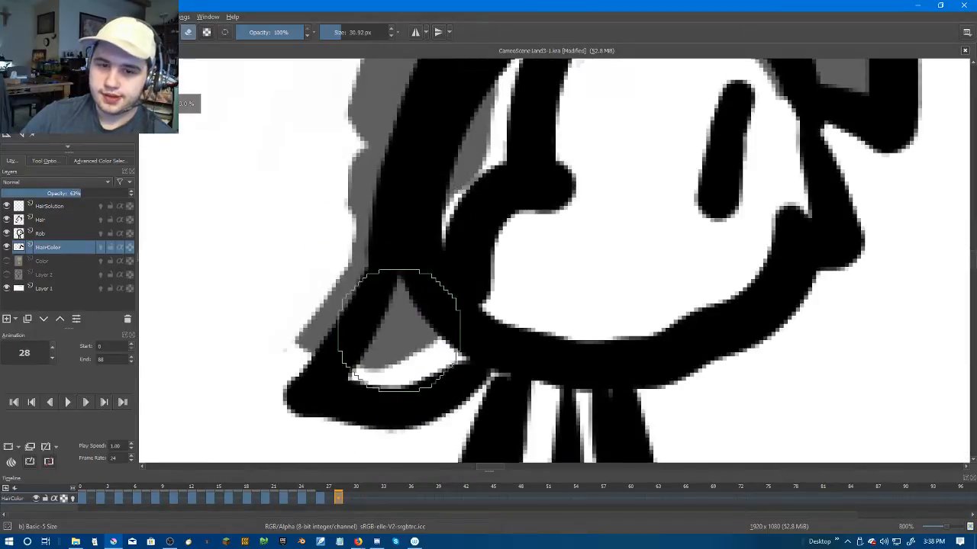
left_click_drag(400, 327, 390, 344)
key("ctrl+z")
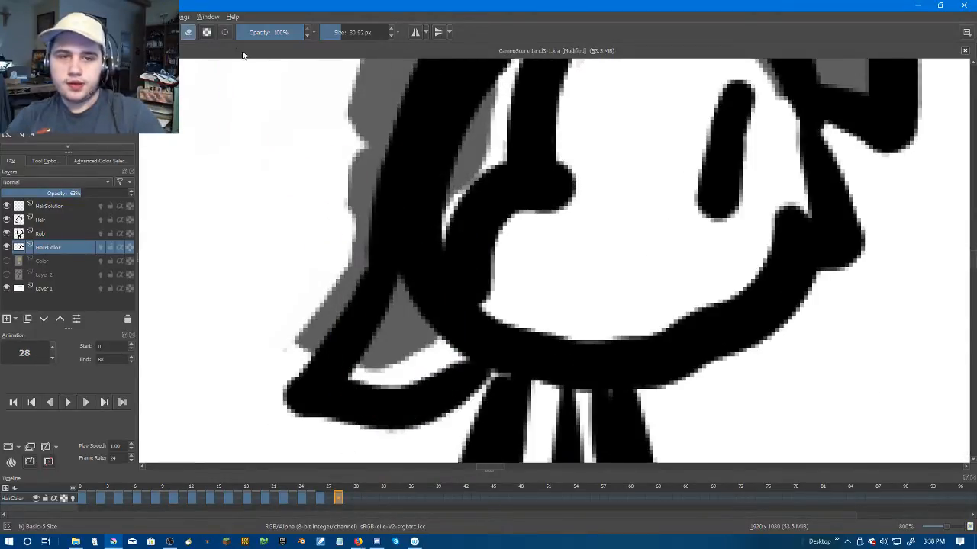
left_click_drag(397, 357, 425, 347)
left_click_drag(438, 301, 448, 495)
mouse_move(459, 416)
left_mouse_down()
mouse_move(501, 219)
mouse_move(395, 348)
left_mouse_up()
mouse_move(530, 239)
left_mouse_down()
mouse_move(594, 281)
mouse_move(676, 311)
left_mouse_up()
Step: Erase the fill spilling outside the back of frame 28's hair and onto the face
left_click(187, 33)
mouse_move(617, 168)
left_mouse_down()
mouse_move(448, 148)
mouse_move(329, 317)
mouse_move(414, 148)
mouse_move(371, 316)
mouse_move(419, 175)
mouse_move(323, 328)
mouse_move(179, 394)
mouse_move(109, 466)
left_mouse_up()
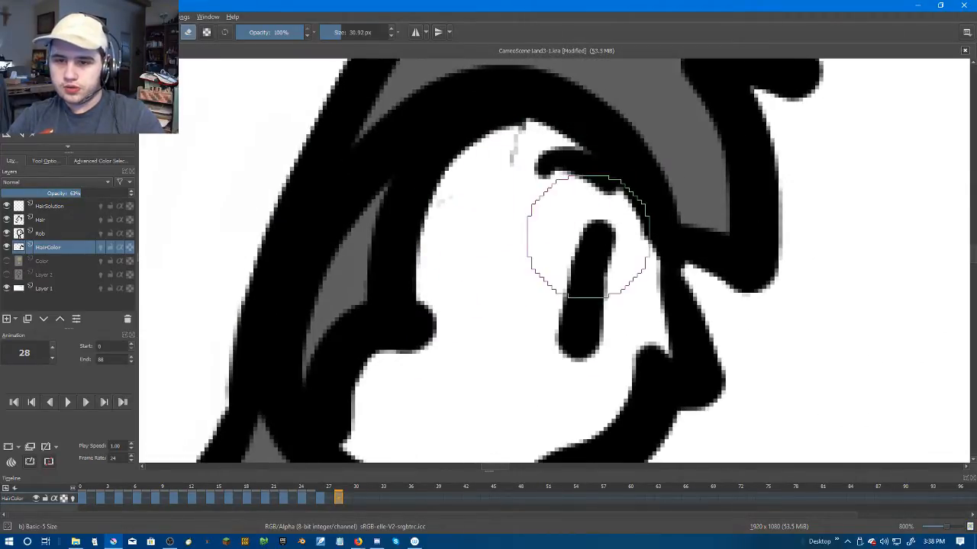
scroll(535, 267, "down", 3)
scroll(601, 215, "up", 1)
Step: Advance the animation to frame 30
scroll(601, 215, "down", 3)
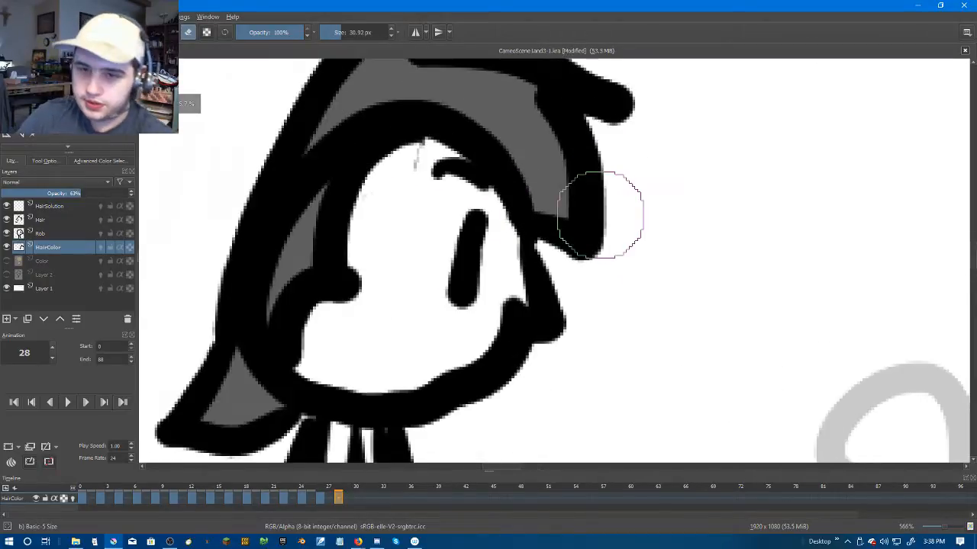
key("Right")
key("Right")
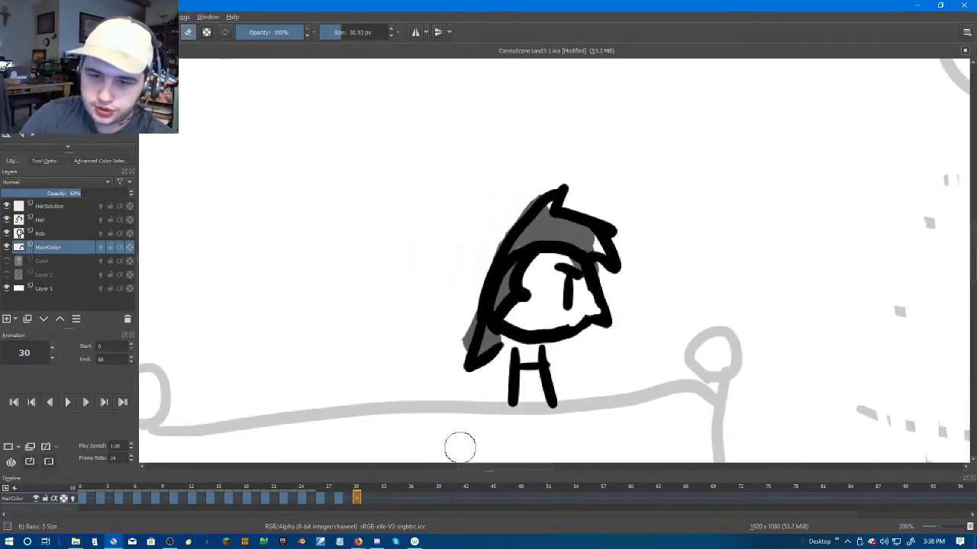
right_click(355, 500)
left_click(396, 465)
scroll(453, 323, "up", 3)
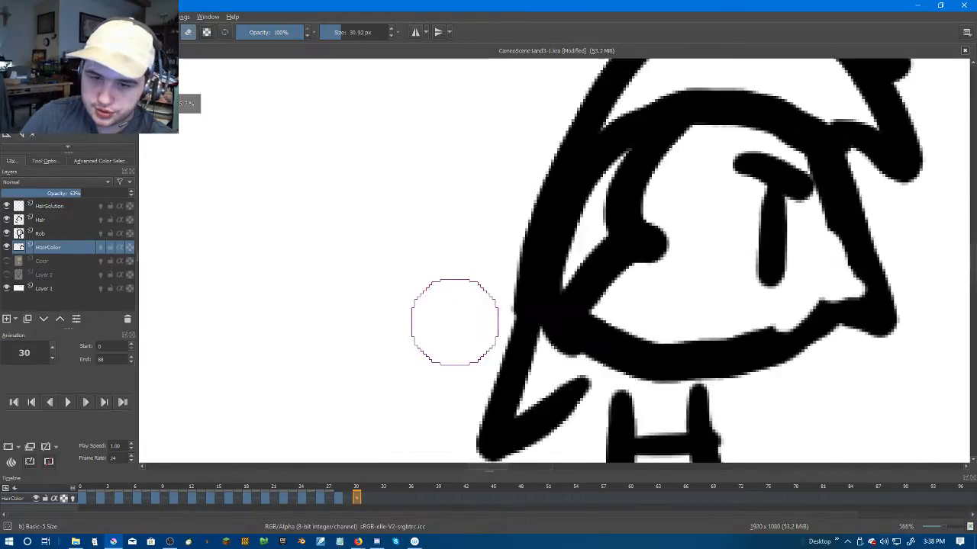
right_click(355, 500)
left_click(393, 461)
Step: Create a duplicate keyframe at frame 30 of the HairColor layer and erase the fill spilling behind its lower hair tip
right_click(356, 499)
left_click(491, 348)
scroll(491, 348, "up", 2)
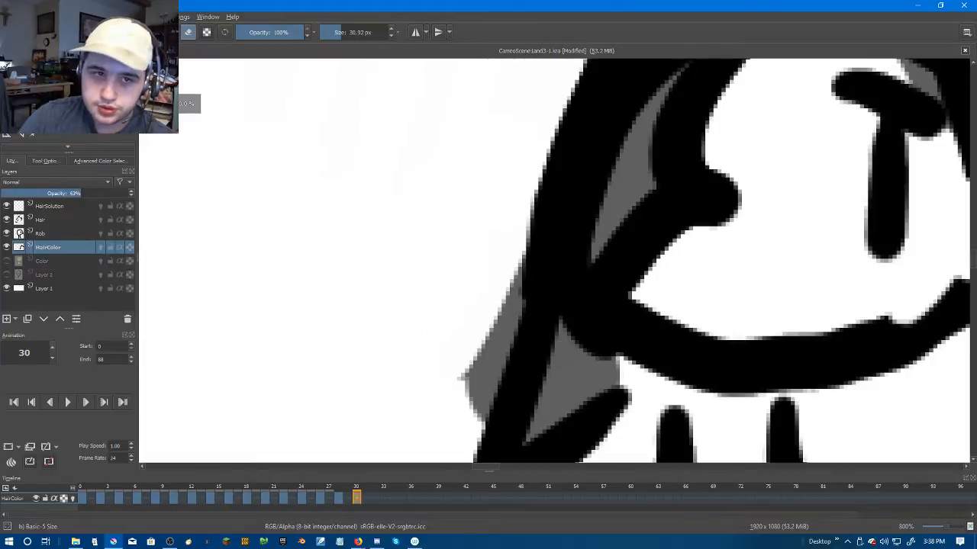
left_click_drag(477, 271, 452, 355)
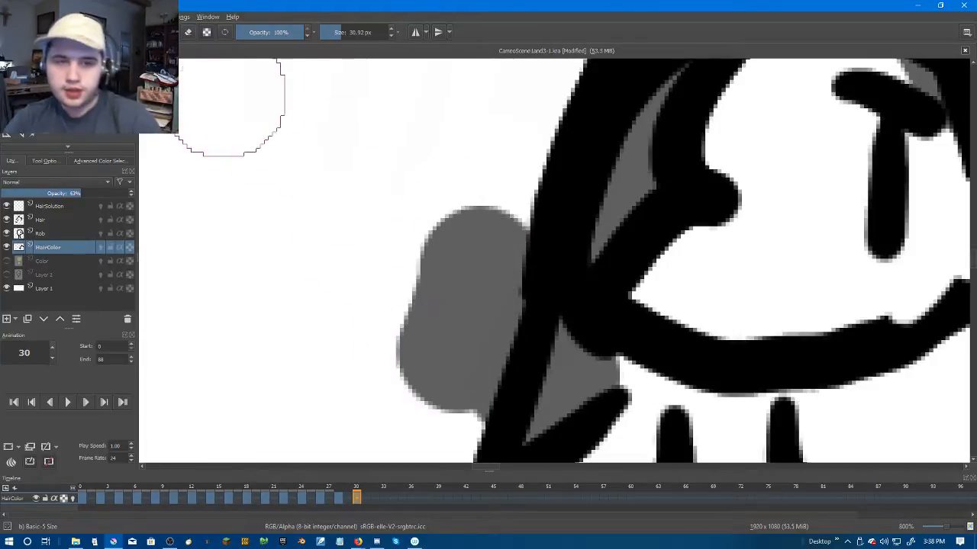
key("ctrl+z")
mouse_move(436, 399)
left_mouse_down()
mouse_move(460, 157)
mouse_move(269, 310)
left_mouse_up()
Step: Fill the gaps at the crown tip and fringe of frame 30 and erase the fill overlapping the face and its front edge
left_click_drag(409, 99, 356, 321)
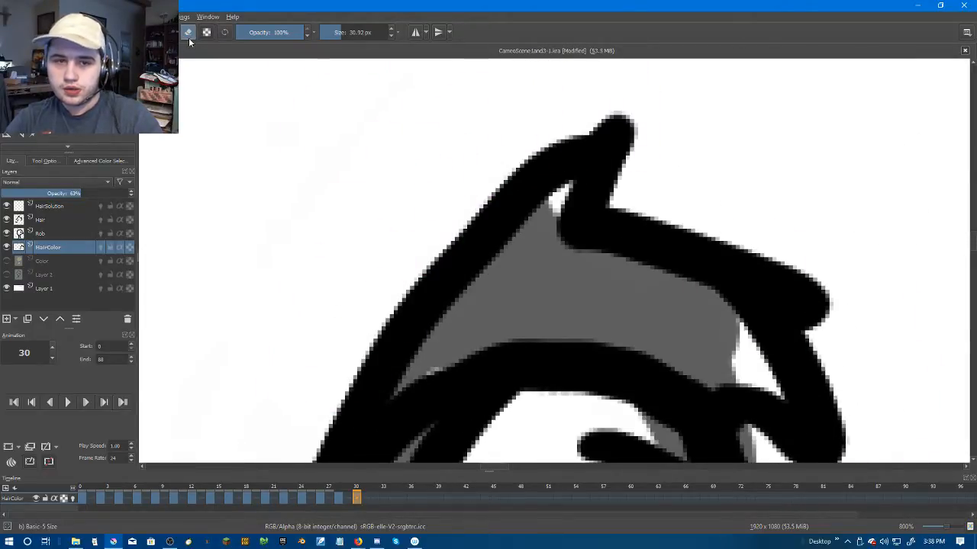
mouse_move(573, 187)
left_mouse_down()
mouse_move(559, 227)
mouse_move(698, 317)
mouse_move(771, 388)
left_mouse_up()
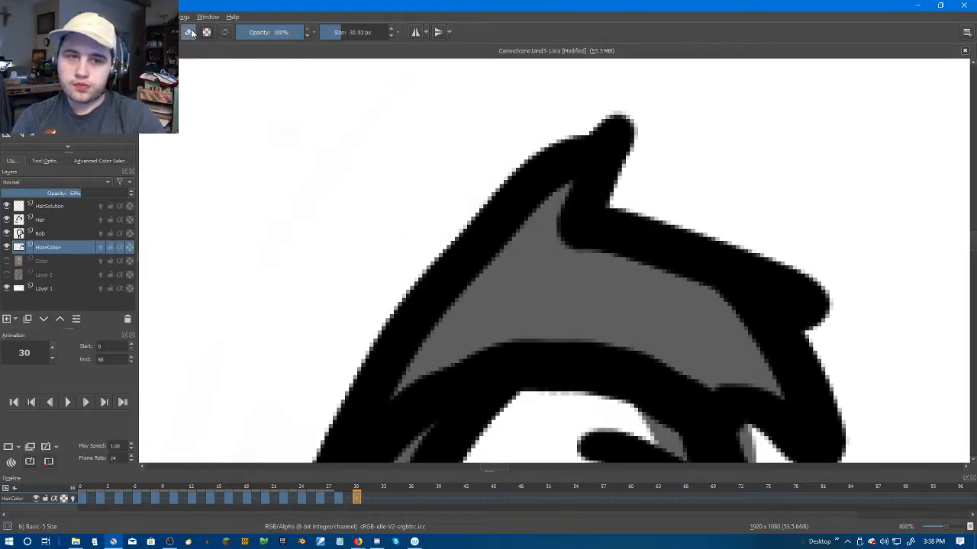
left_click_drag(625, 374, 467, 124)
left_click_drag(450, 164, 509, 238)
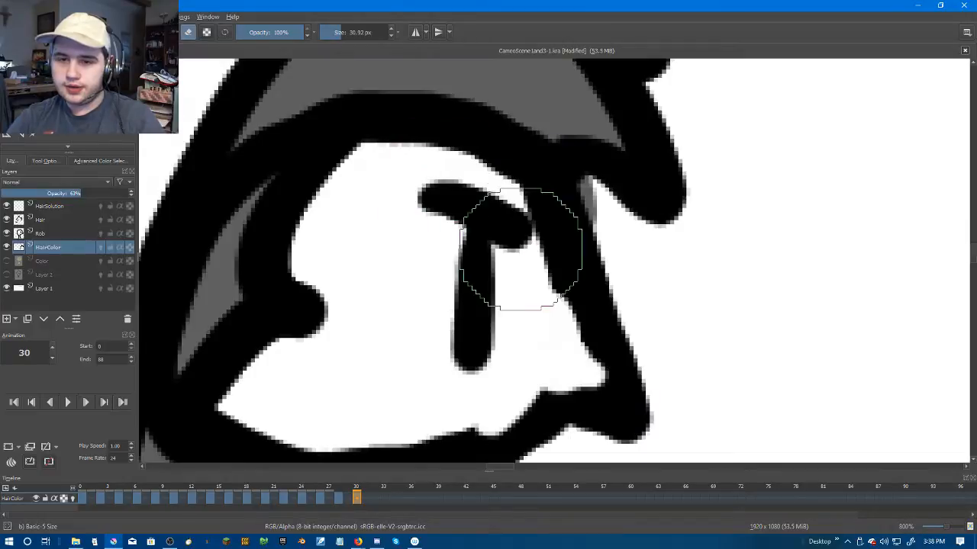
left_click_drag(599, 228, 598, 194)
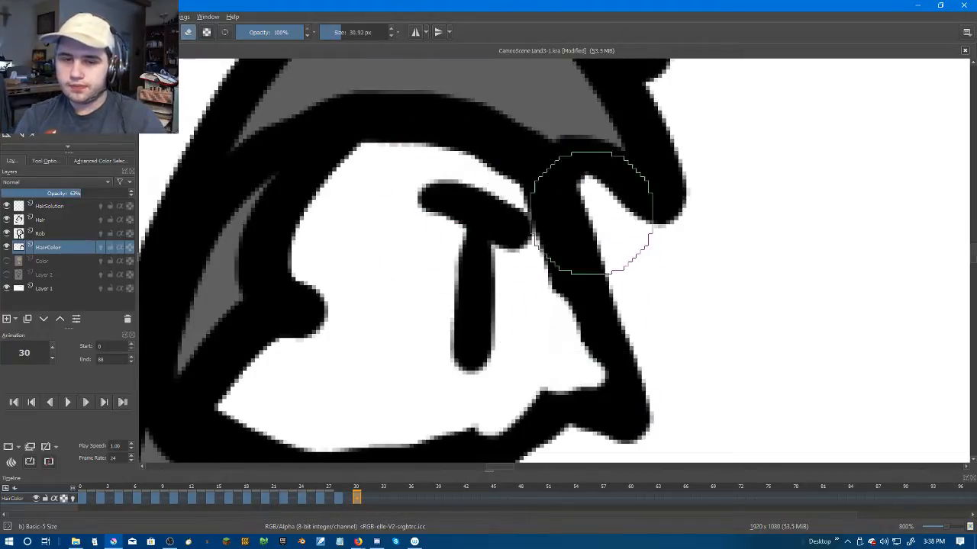
Step: Fill the open edge of frame 30's lower hair tip, just below the jaw line
scroll(328, 177, "down", 6)
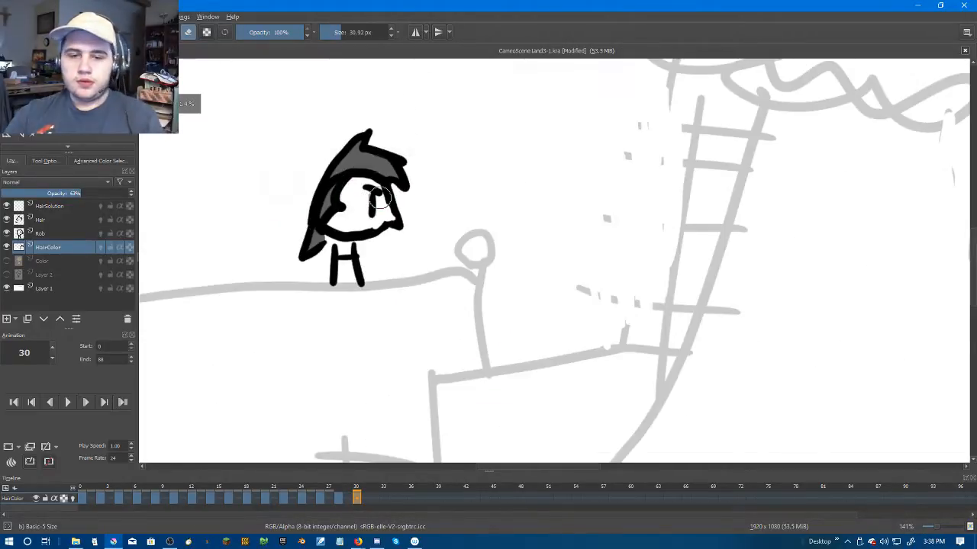
scroll(301, 178, "up", 3)
scroll(392, 157, "up", 2)
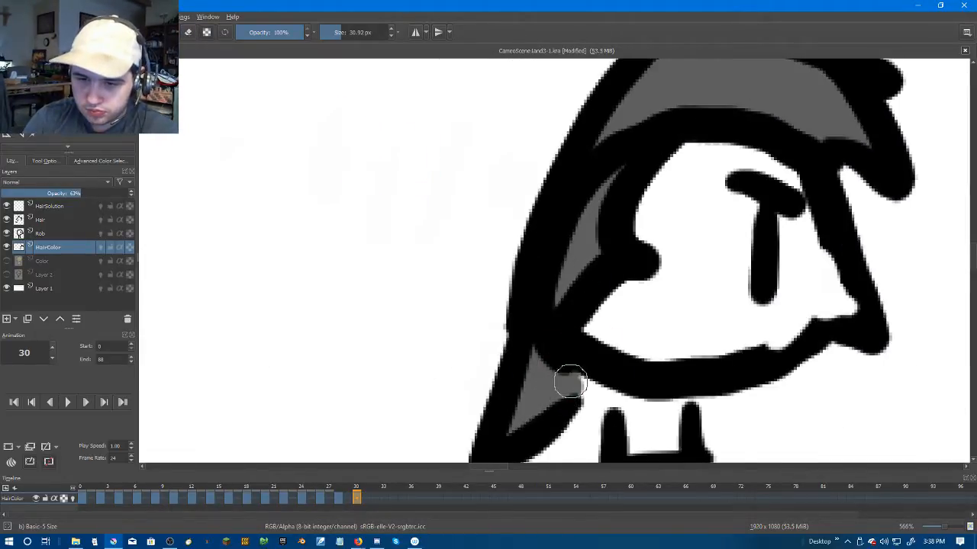
scroll(559, 409, "down", 4)
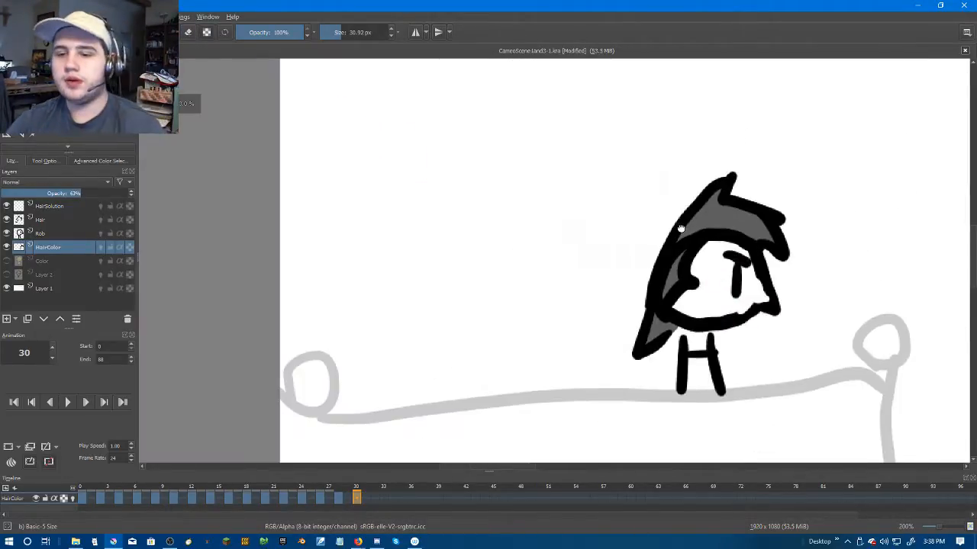
Step: Compare frame 32 with the preceding frames and create a duplicate keyframe at frame 32 of the HairColor layer
scroll(425, 246, "up", 4)
scroll(512, 348, "down", 1)
key("Right")
key("Right")
key("Left")
key("Right")
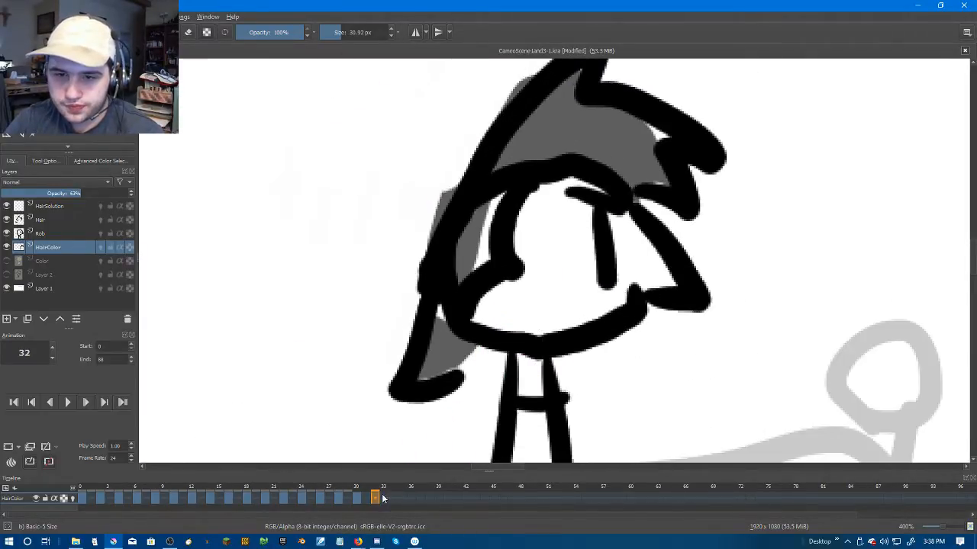
key("Left")
key("Left")
key("Right")
key("Left")
key("Right")
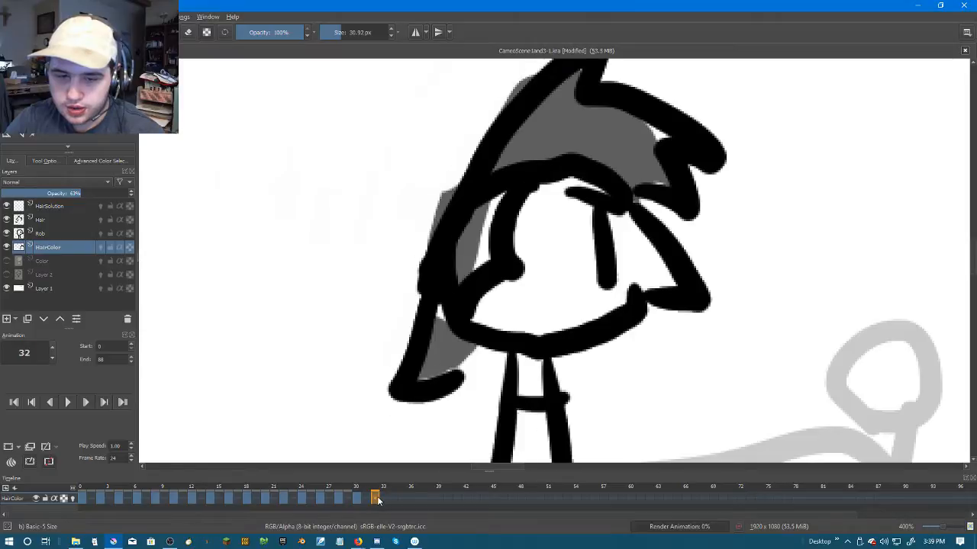
right_click(377, 497)
left_click(399, 477)
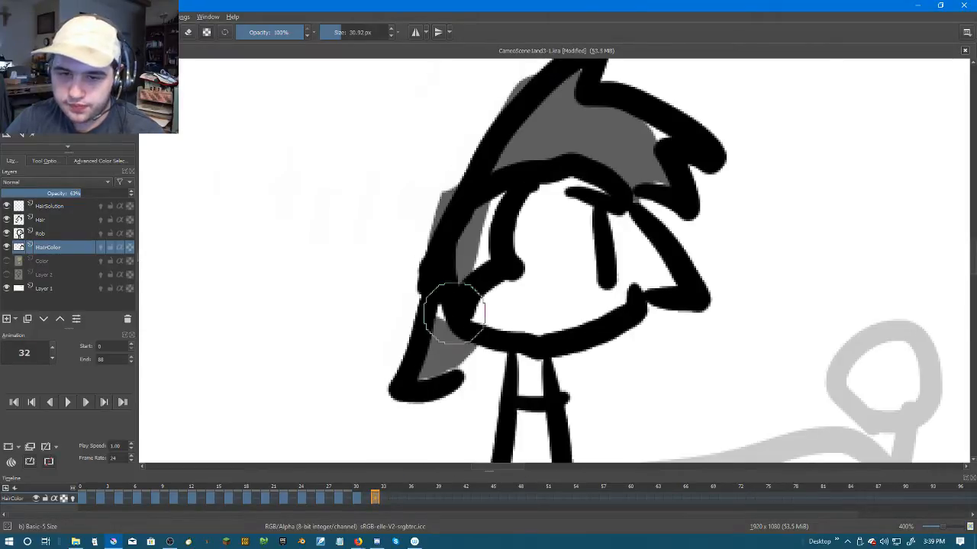
Step: Fill frame 32's gaps beside the ear and in the lower hair tip, and erase the fill spilling behind the back hair
scroll(447, 283, "up", 2)
left_click(190, 37)
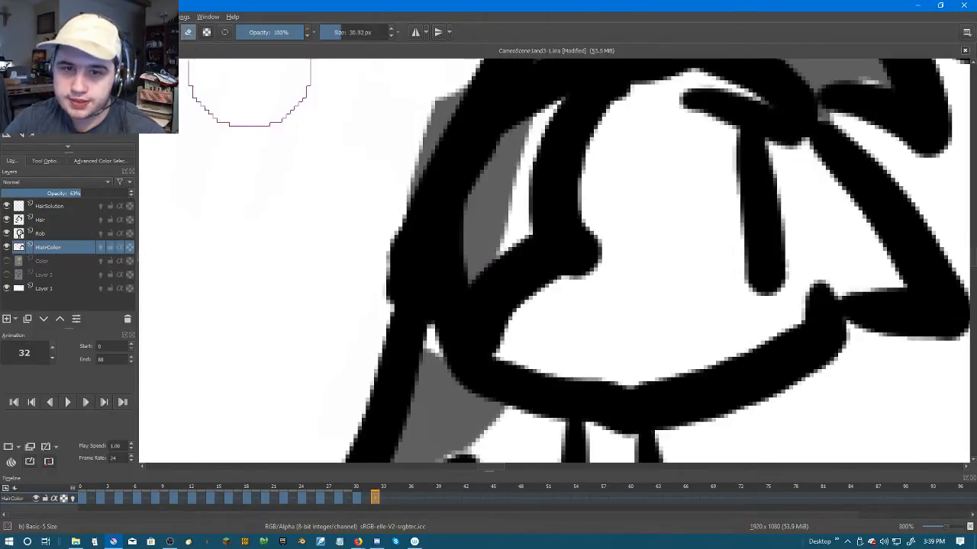
left_click_drag(504, 120, 473, 217)
key("ctrl+z")
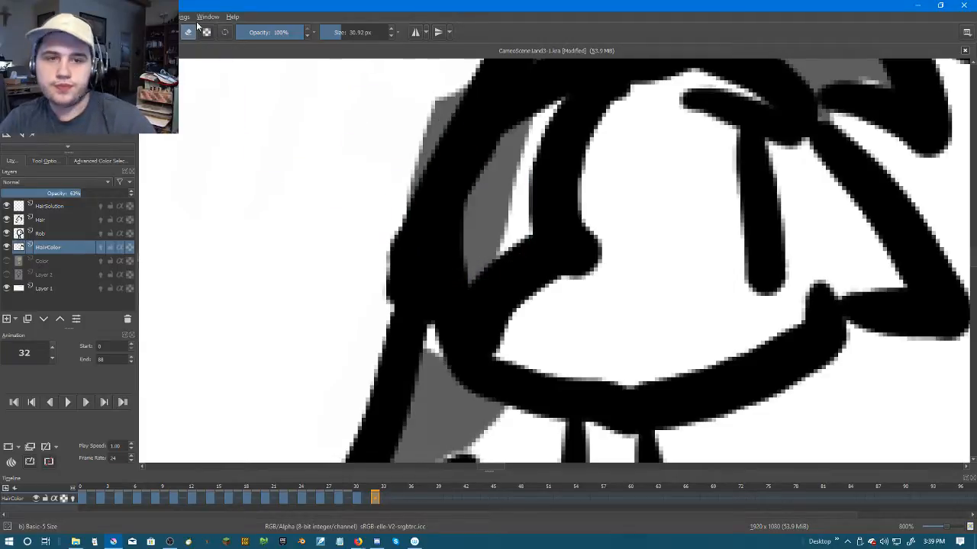
left_click_drag(518, 93, 439, 286)
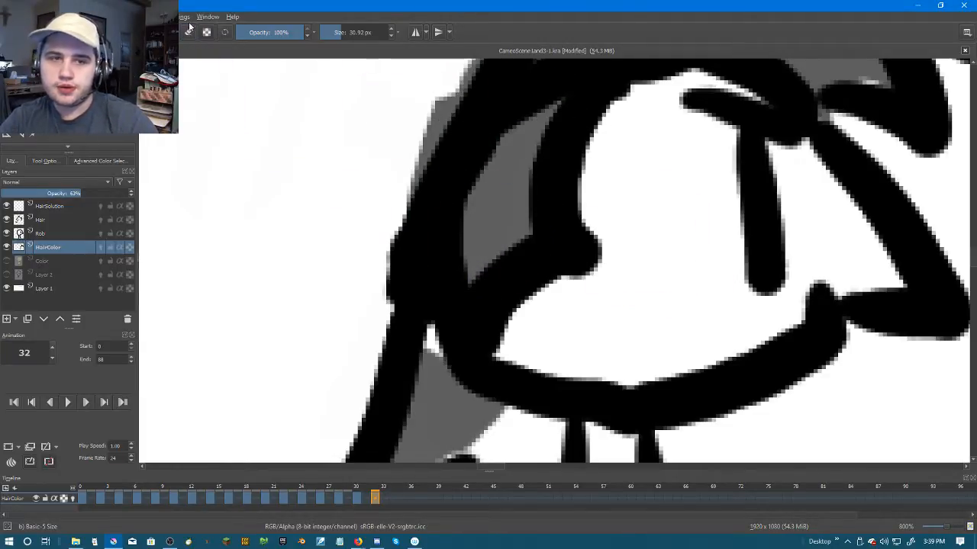
left_click(189, 34)
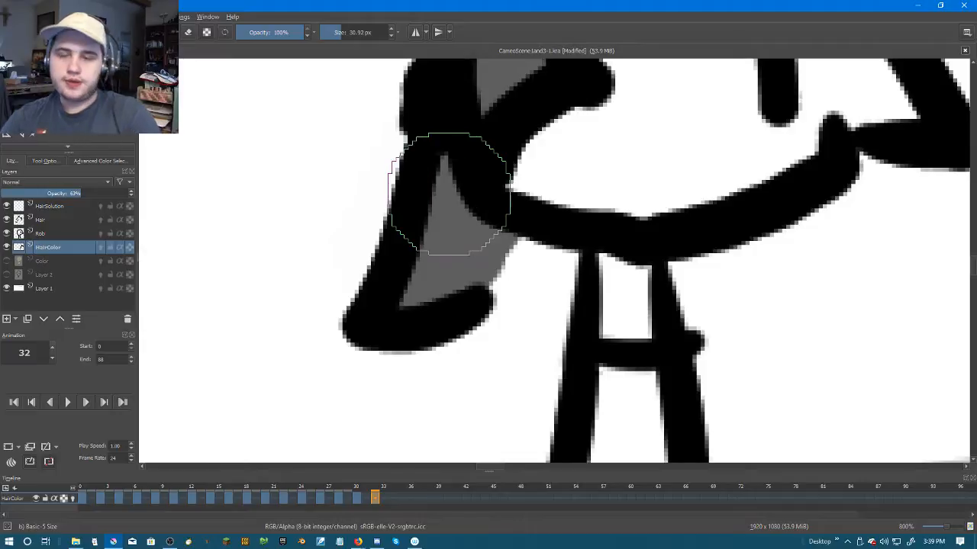
Step: Erase the fill spilling behind frame 32's crown and fill the remaining gaps along the fringe
left_click_drag(573, 110, 538, 349)
scroll(544, 308, "down", 2)
scroll(543, 308, "up", 1)
left_click_drag(606, 135, 526, 249)
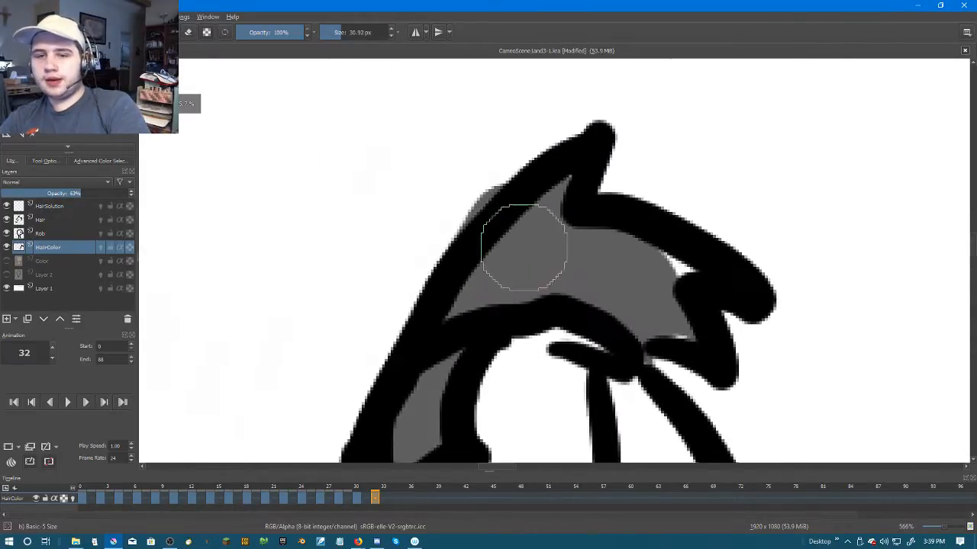
scroll(403, 167, "up", 2)
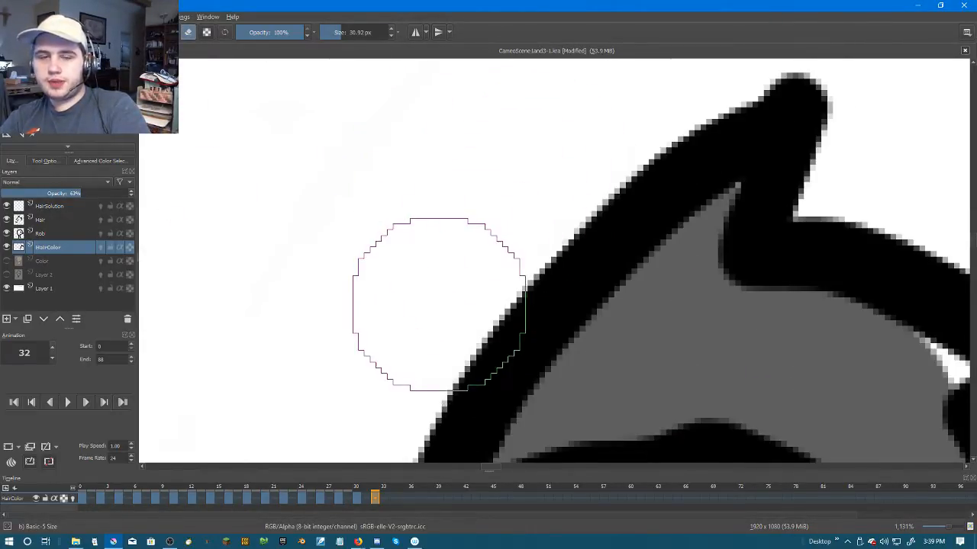
left_click_drag(740, 240, 643, 229)
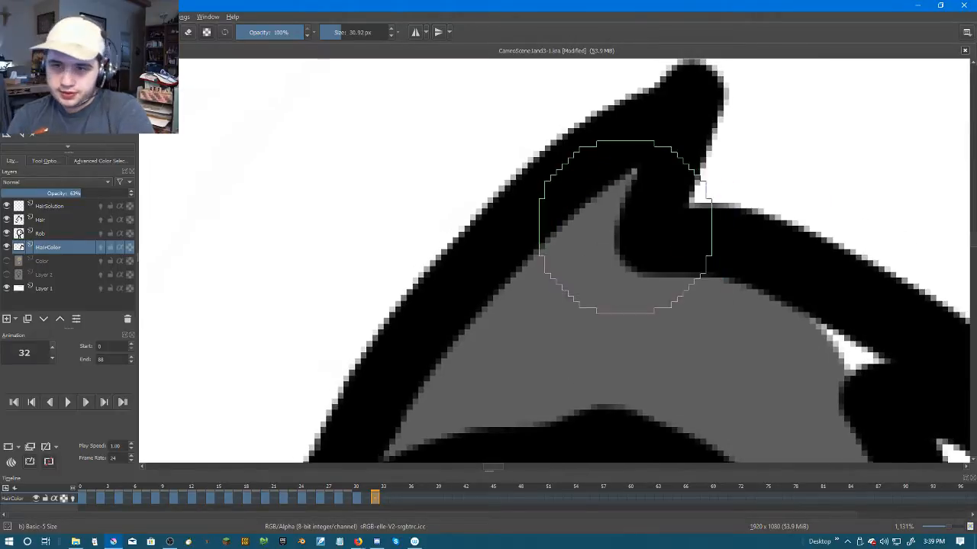
scroll(857, 374, "down", 3)
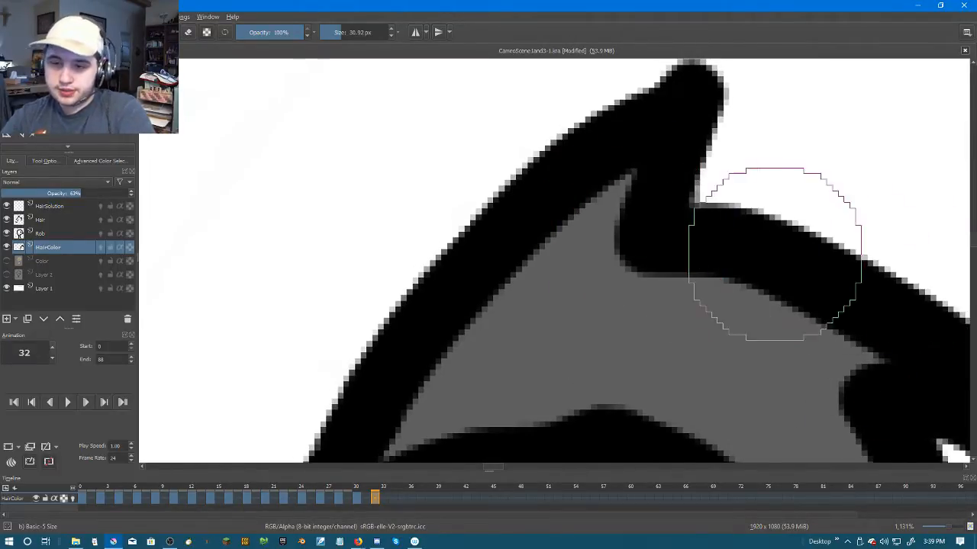
left_click_drag(668, 310, 639, 210)
Step: Create a duplicate keyframe at frame 34 of the HairColor layer
key("Right")
key("Right")
key("Left")
key("Right")
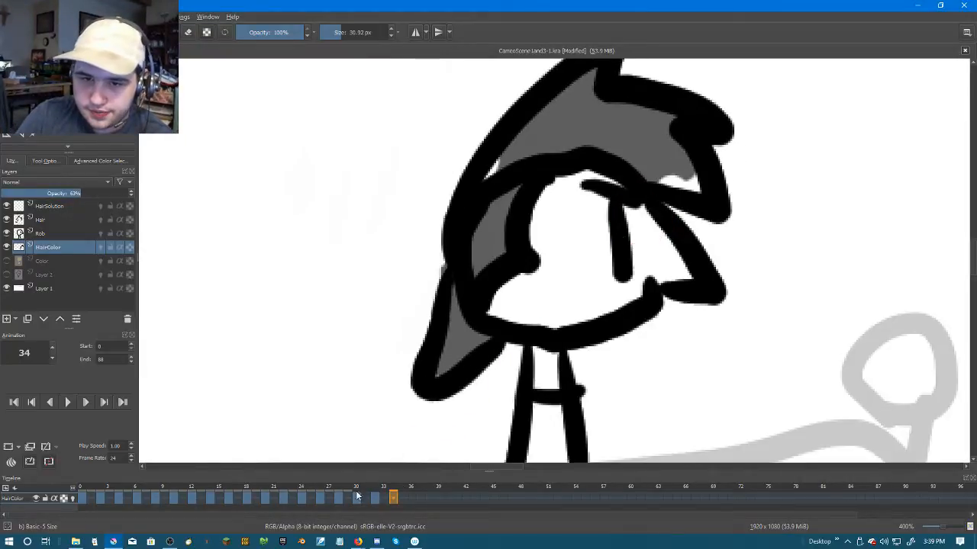
right_click(394, 502)
key("Escape")
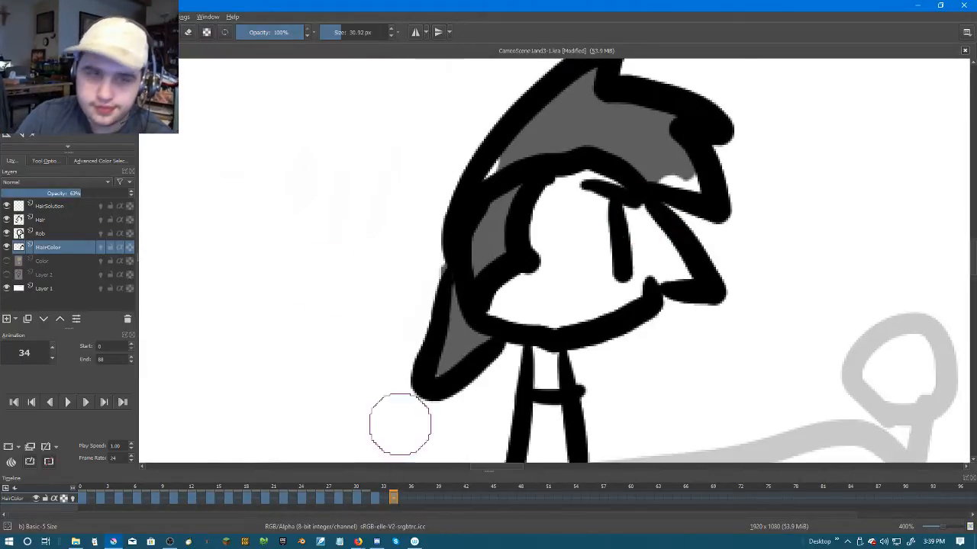
Step: Erase the small spill behind frame 34's hair and fill the gaps at the back of the crown and along the fringe
scroll(445, 307, "up", 2)
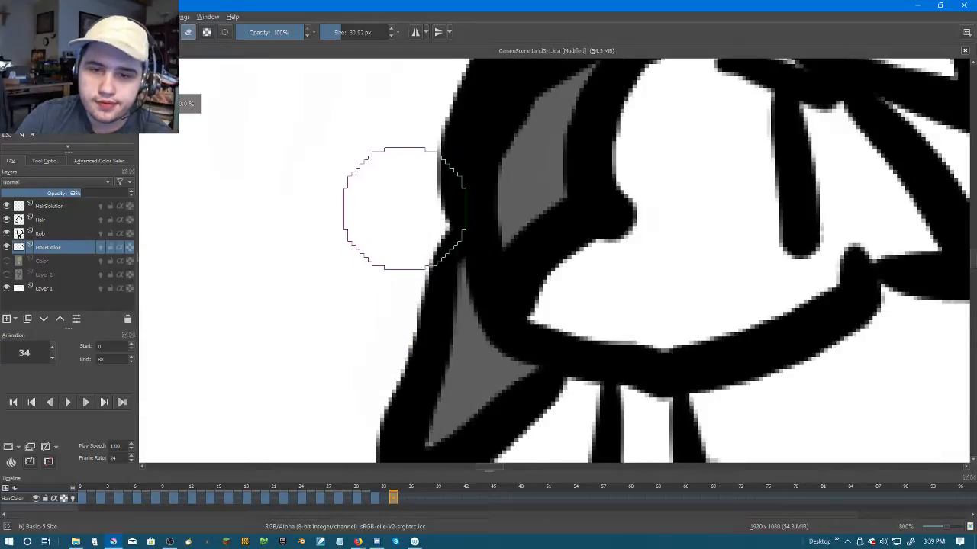
left_click_drag(317, 143, 276, 427)
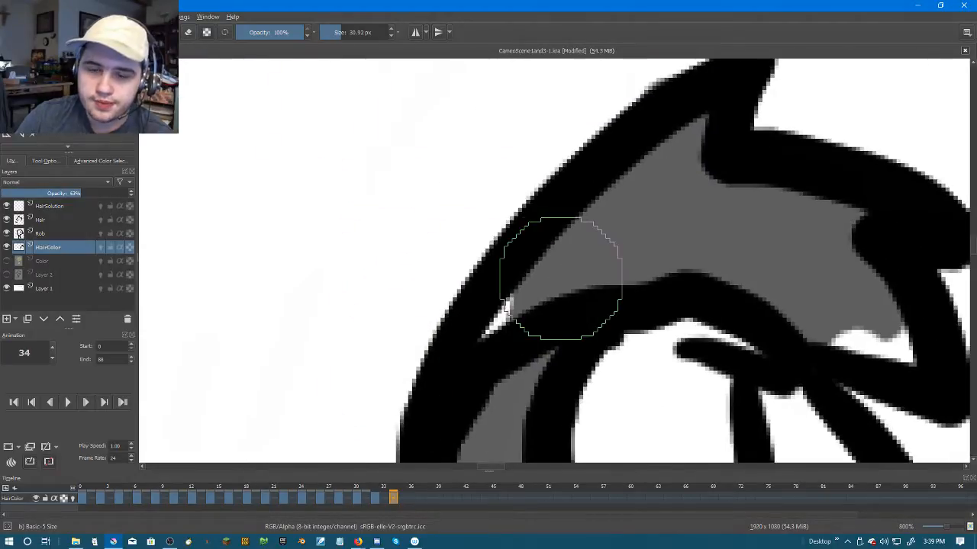
left_click_drag(509, 303, 487, 330)
left_click_drag(836, 315, 893, 349)
scroll(763, 290, "down", 3)
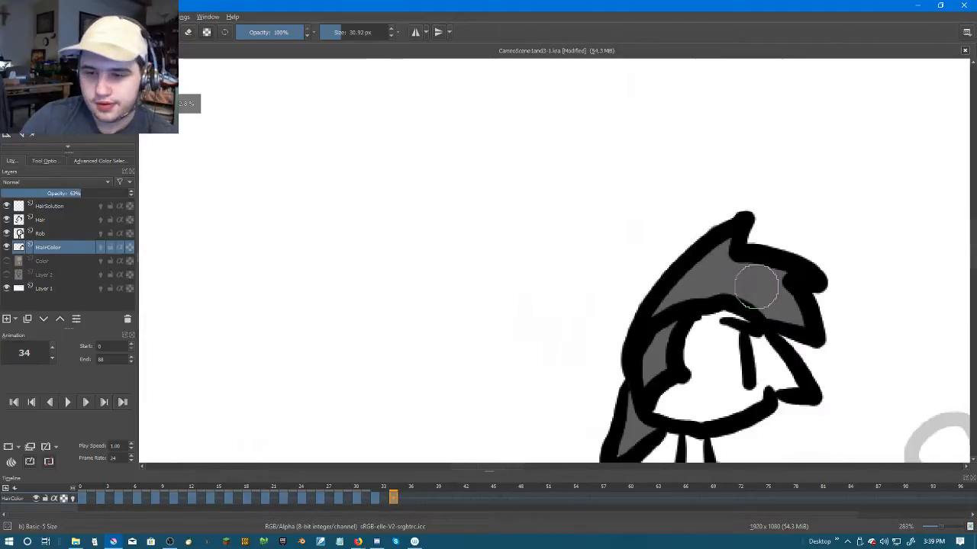
Step: Create a duplicate keyframe at frame 36 of the HairColor layer
key("Right")
key("Right")
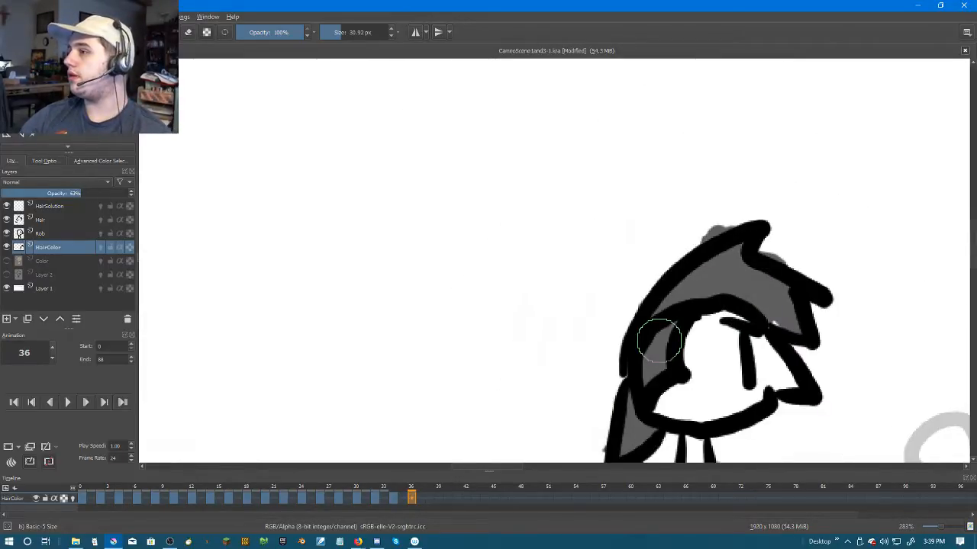
left_click(402, 501)
left_click(410, 502)
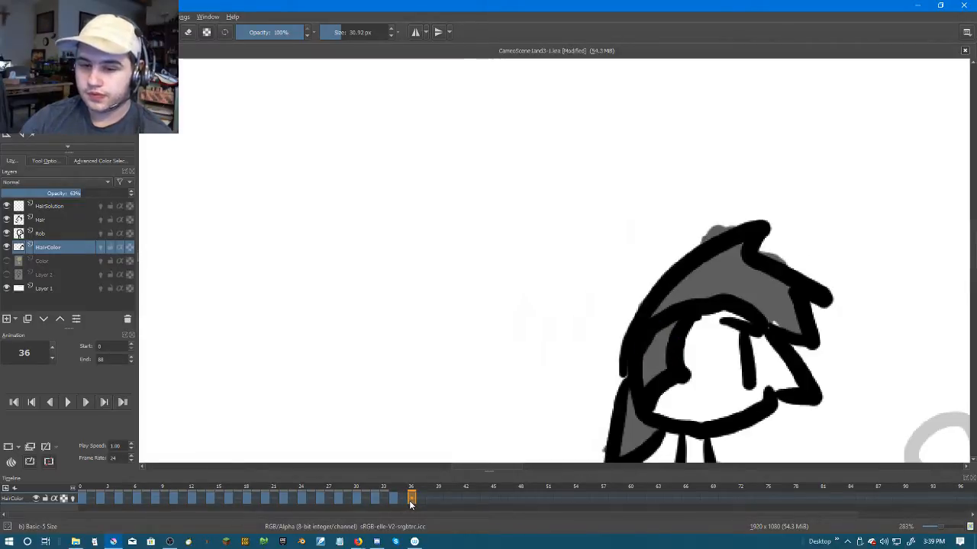
right_click(409, 502)
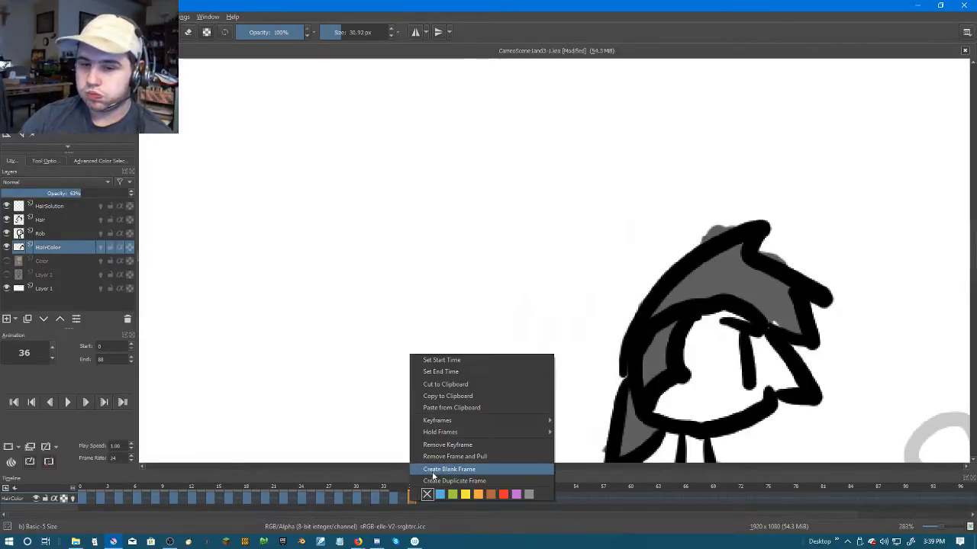
left_click(433, 470)
Step: Erase the fill spilling above frame 36's crown and fill the small gap at the base of the fringe
scroll(523, 136, "up", 2)
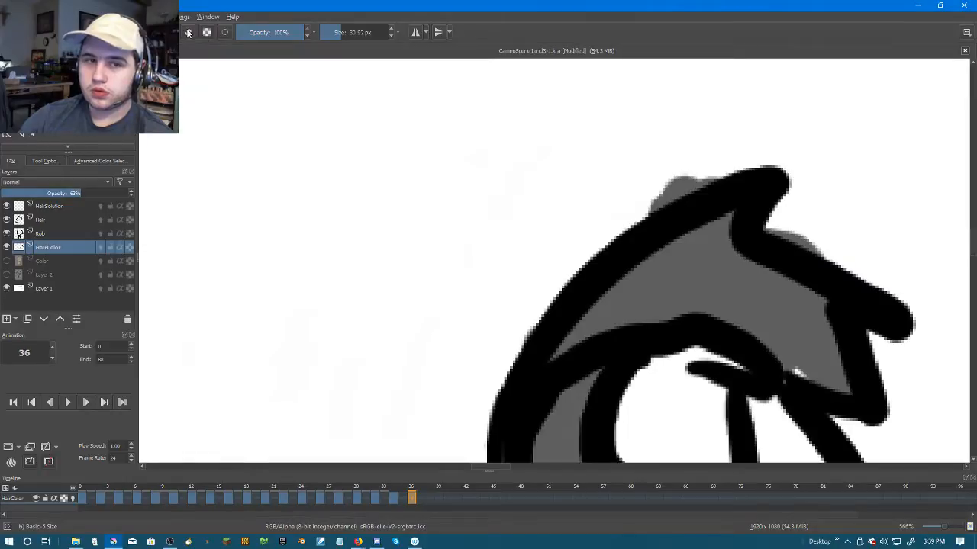
mouse_move(706, 206)
left_mouse_down()
mouse_move(648, 186)
mouse_move(726, 145)
mouse_move(811, 169)
mouse_move(861, 217)
mouse_move(798, 214)
left_mouse_up()
scroll(812, 371, "up", 1)
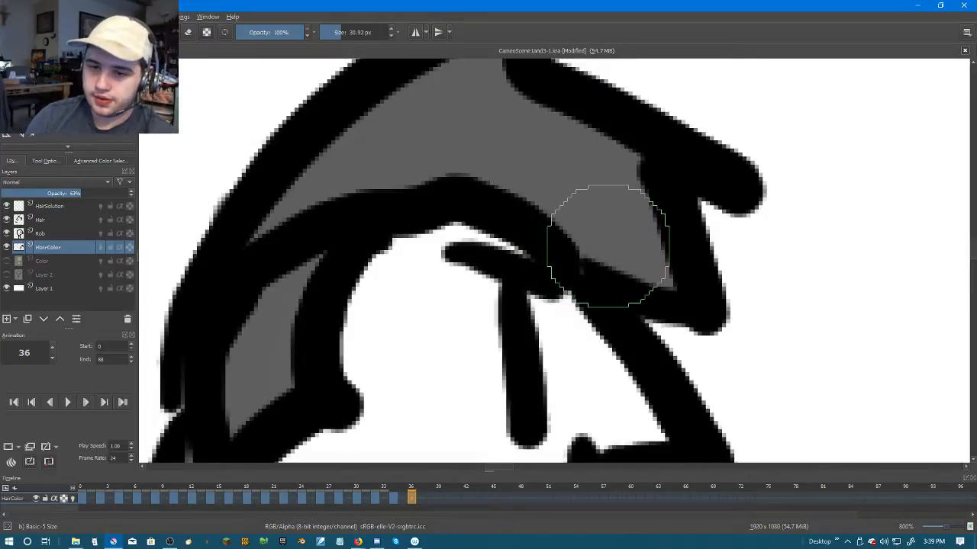
Step: Erase the small fill spill behind the hanging back lock of hair on frame 36
scroll(407, 369, "down", 3)
left_click_drag(406, 369, 563, 140)
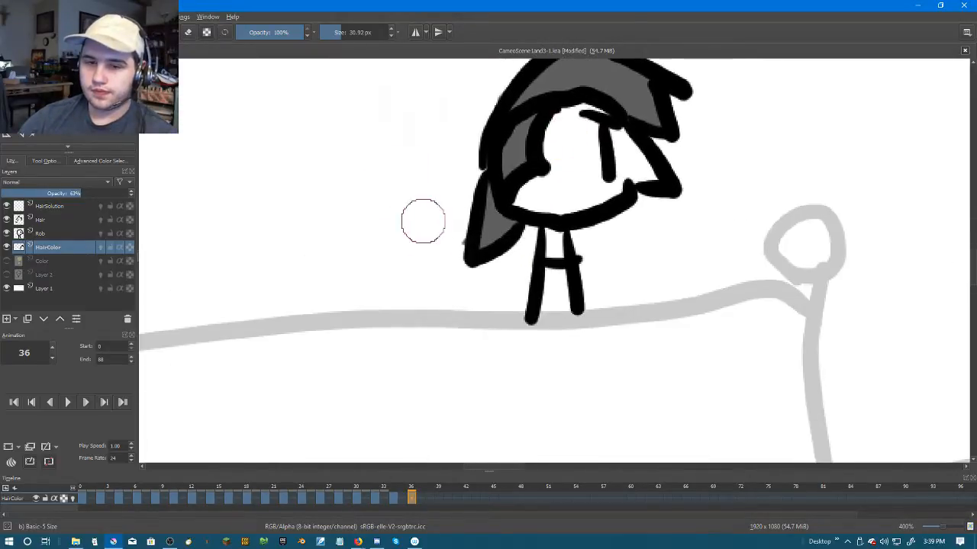
scroll(425, 229, "up", 1)
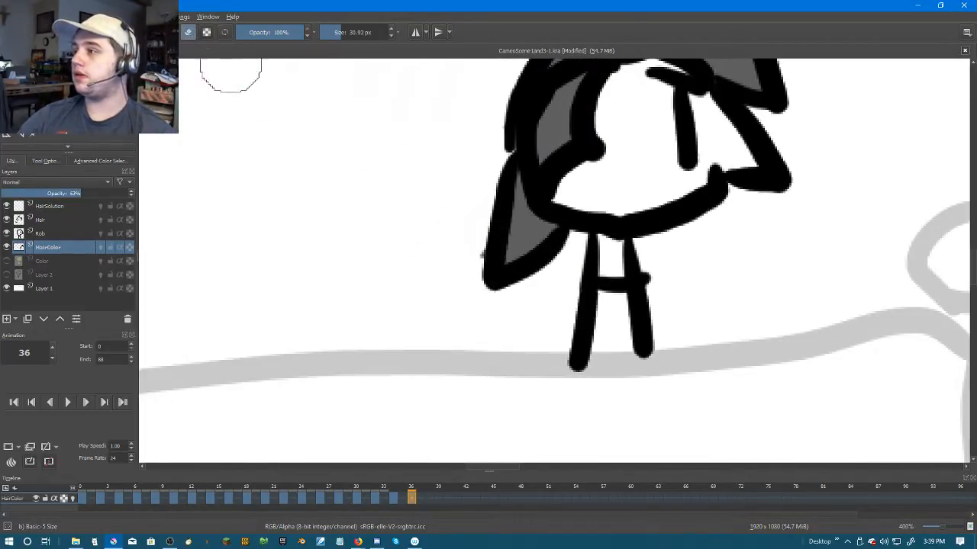
scroll(401, 190, "up", 2)
left_click_drag(530, 233, 533, 392)
scroll(689, 416, "down", 2)
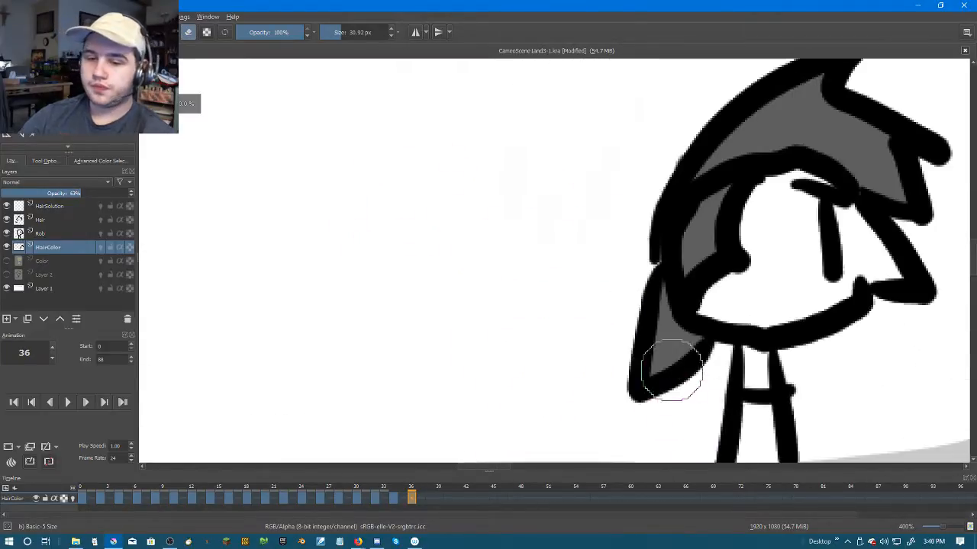
scroll(674, 376, "down", 2)
left_click_drag(741, 327, 608, 340)
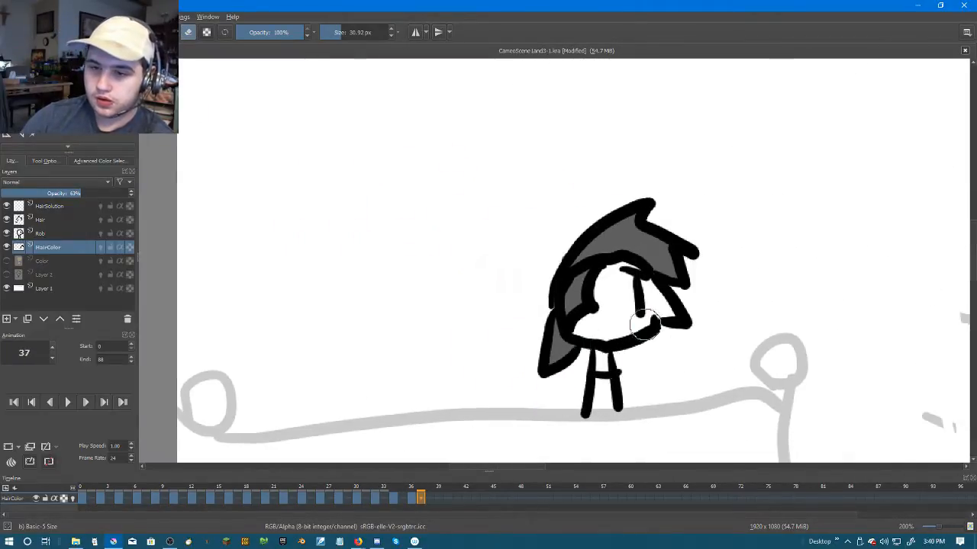
Step: Create a duplicate keyframe at frame 38 of the HairColor layer
scroll(697, 286, "up", 3)
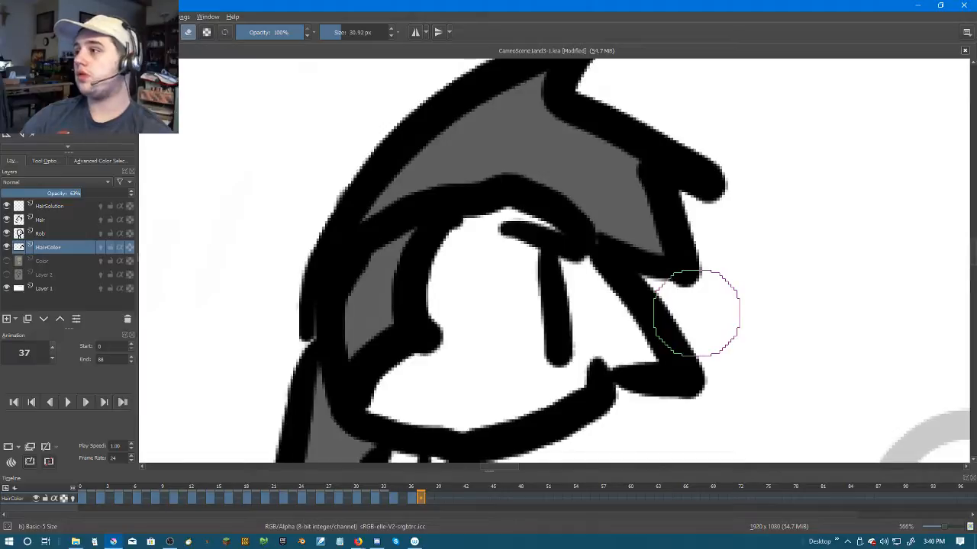
key("period")
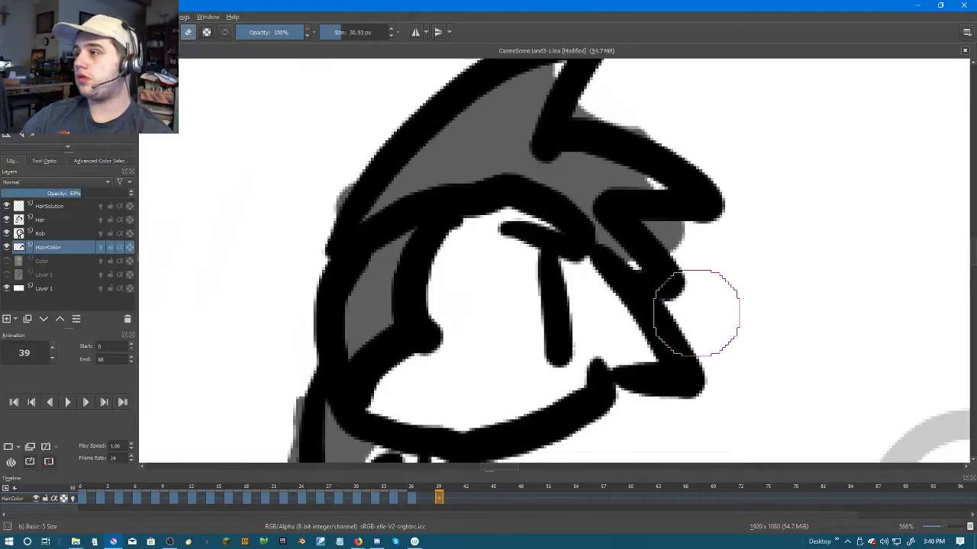
key("comma")
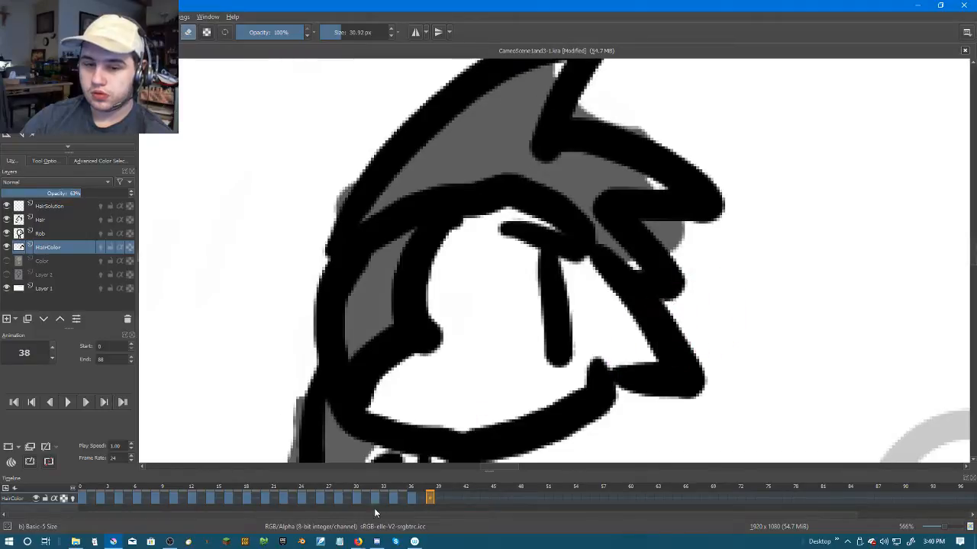
right_click(431, 500)
left_click(450, 477)
Step: Erase the fill spilling outside frame 38's hanging back lock and fill the small gap at its tip
left_click_drag(195, 370, 290, 207)
left_click_drag(358, 239, 364, 338)
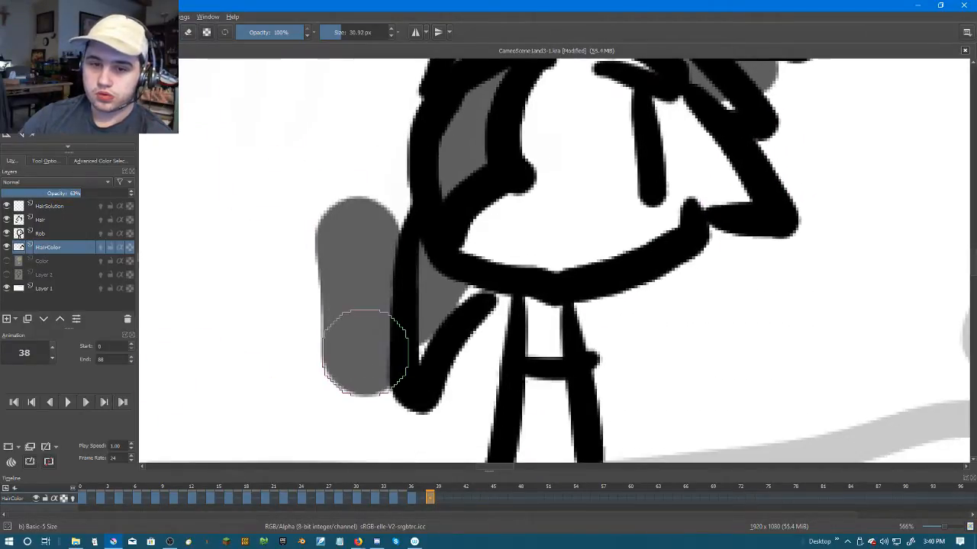
key("ctrl+z")
left_click(189, 33)
left_click_drag(364, 203, 364, 367)
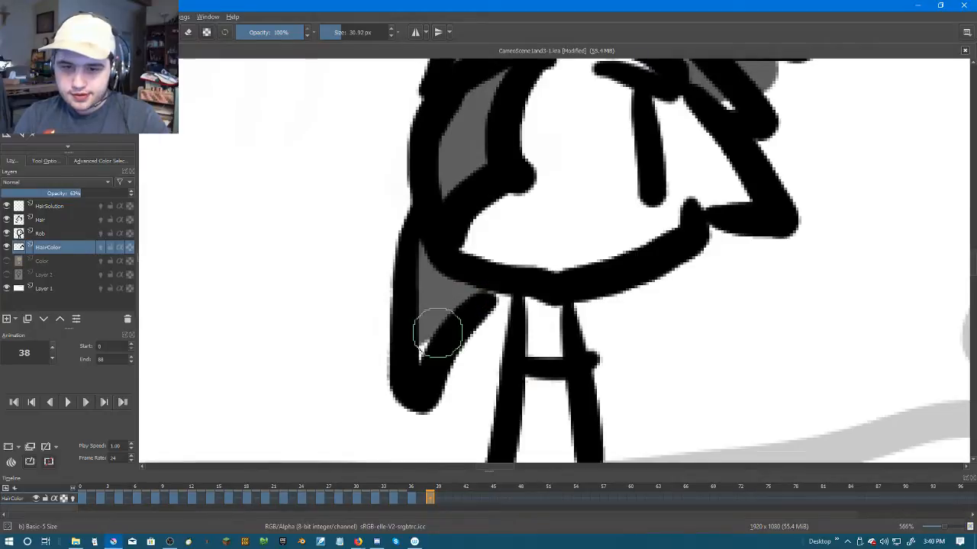
Step: Erase the fill spilling behind frame 38's crown and above and beneath the fringe spikes
left_click_drag(681, 172, 584, 379)
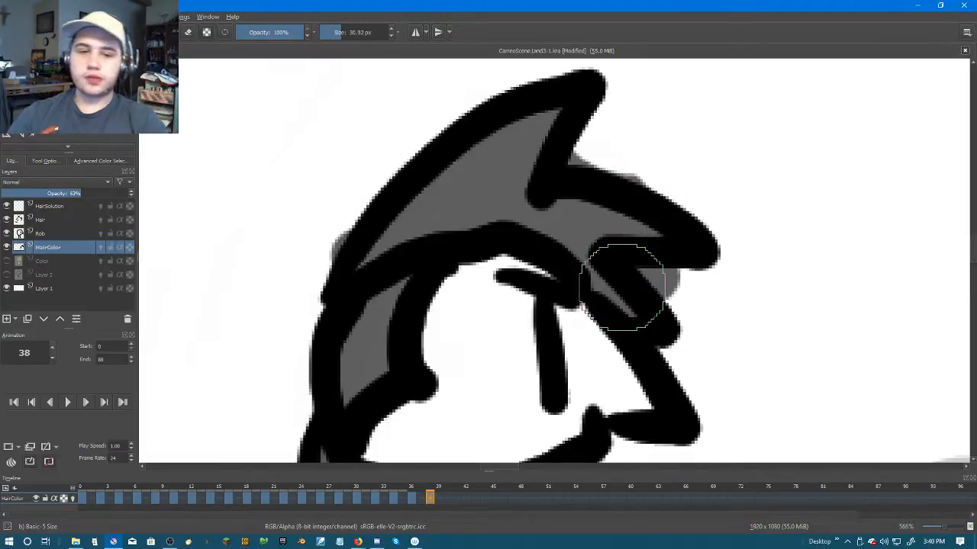
left_click_drag(341, 198, 300, 270)
left_click_drag(573, 157, 473, 243)
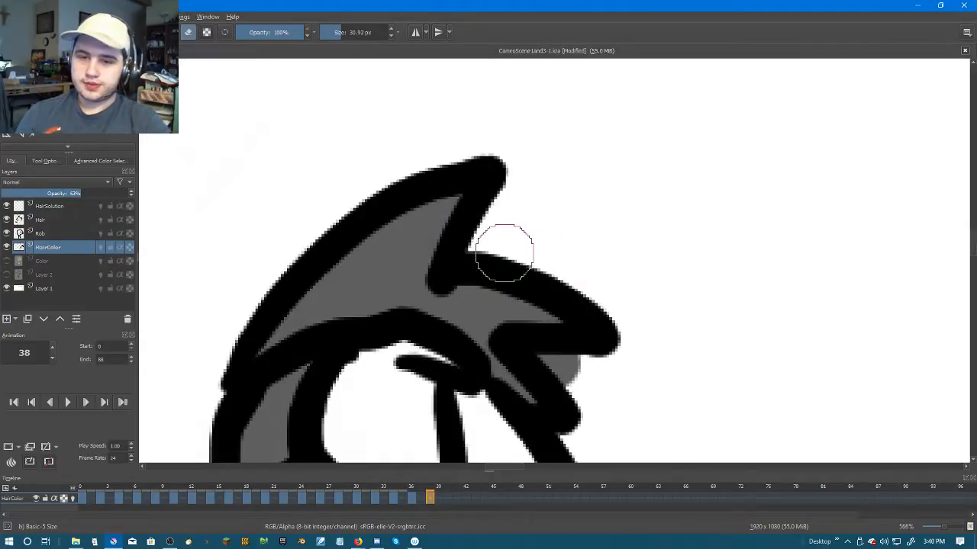
left_click_drag(611, 383, 567, 368)
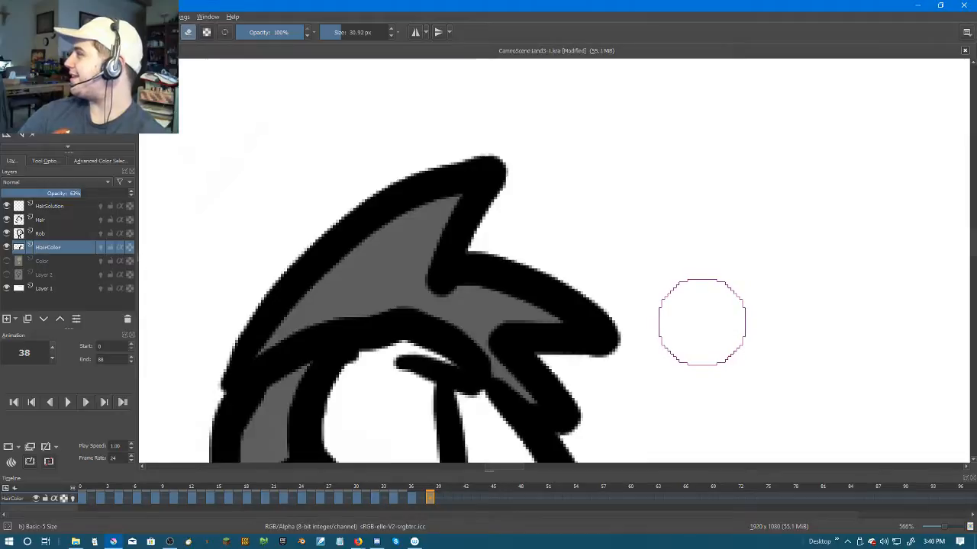
scroll(705, 320, "down", 2)
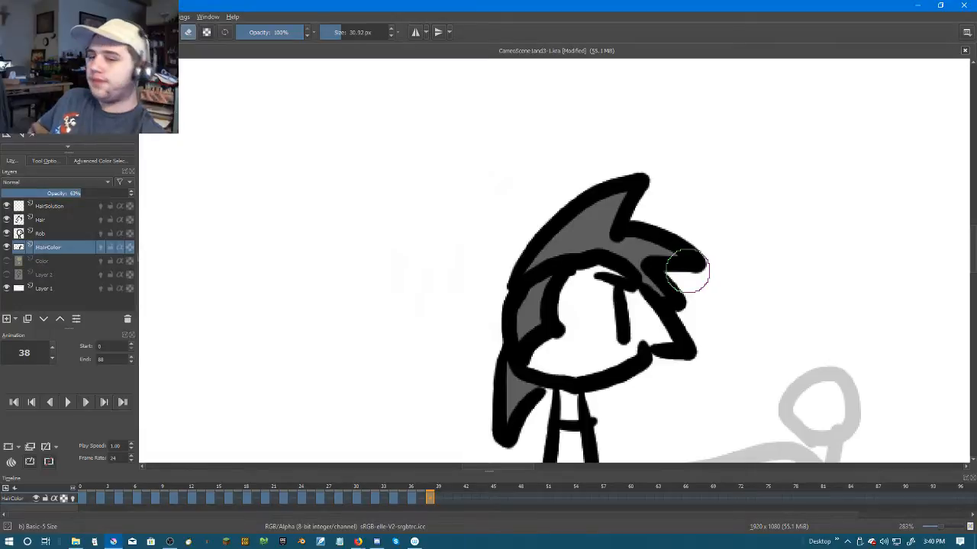
Step: Advance the animation from frame 38 to frame 50 on the HairColor layer
key("period")
key("period")
key("period")
scroll(686, 279, "down", 1)
scroll(686, 279, "down", 1)
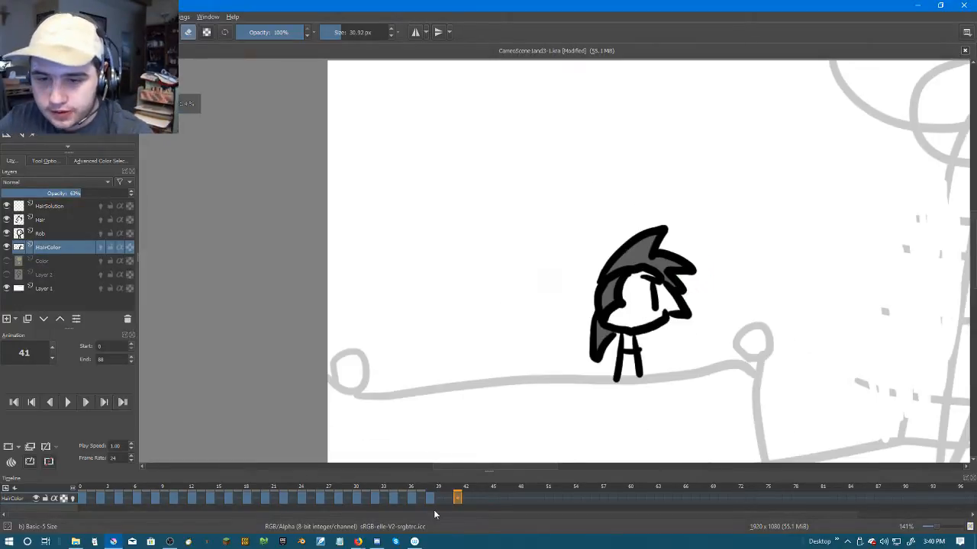
scroll(512, 500, "up", 3)
scroll(512, 499, "down", 2)
scroll(512, 500, "up", 1)
right_click(538, 497)
left_click(580, 464)
right_click(539, 497)
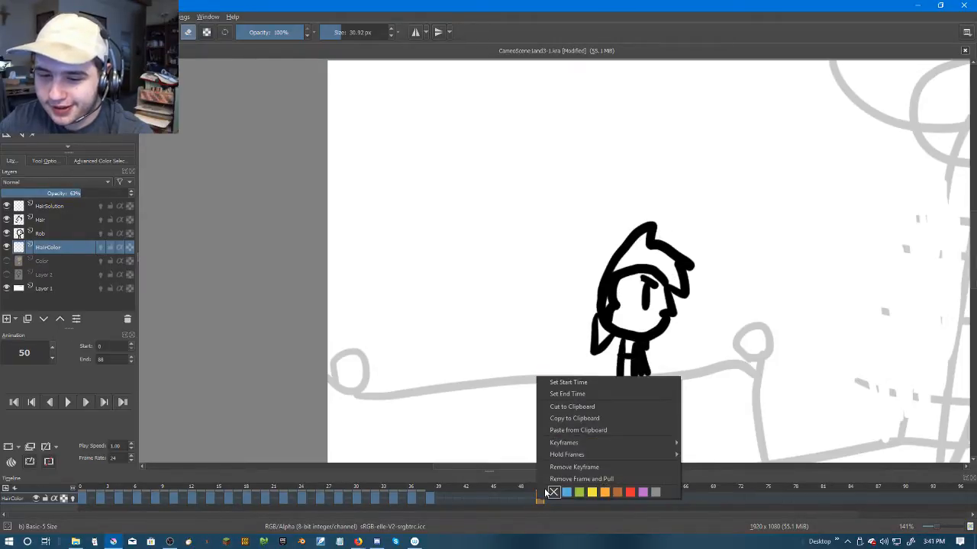
left_click(569, 478)
Step: Create a duplicate keyframe at frame 50 of the HairColor layer
right_click(540, 496)
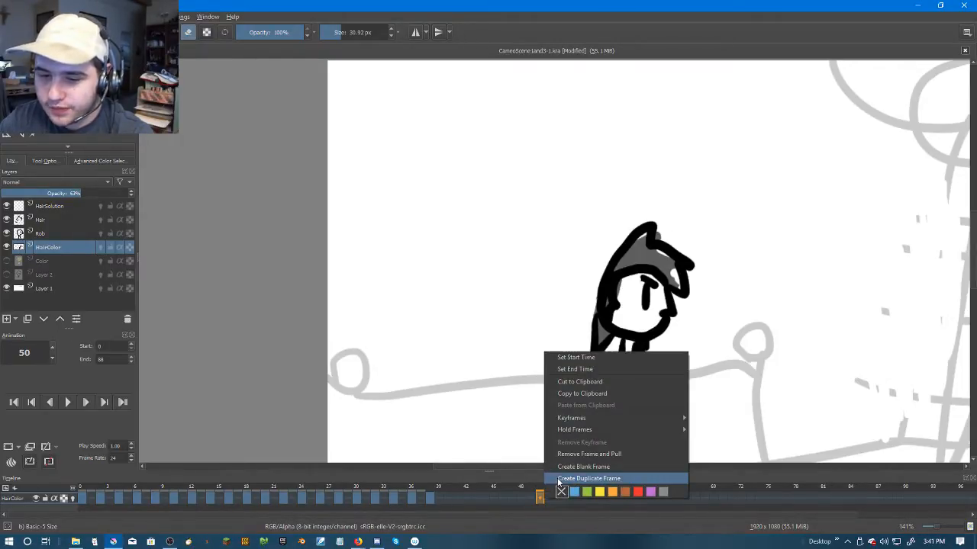
left_click(558, 479)
Step: Erase the fill spilling behind frame 50's hair and into the face beside the sideburn
scroll(609, 326, "up", 3)
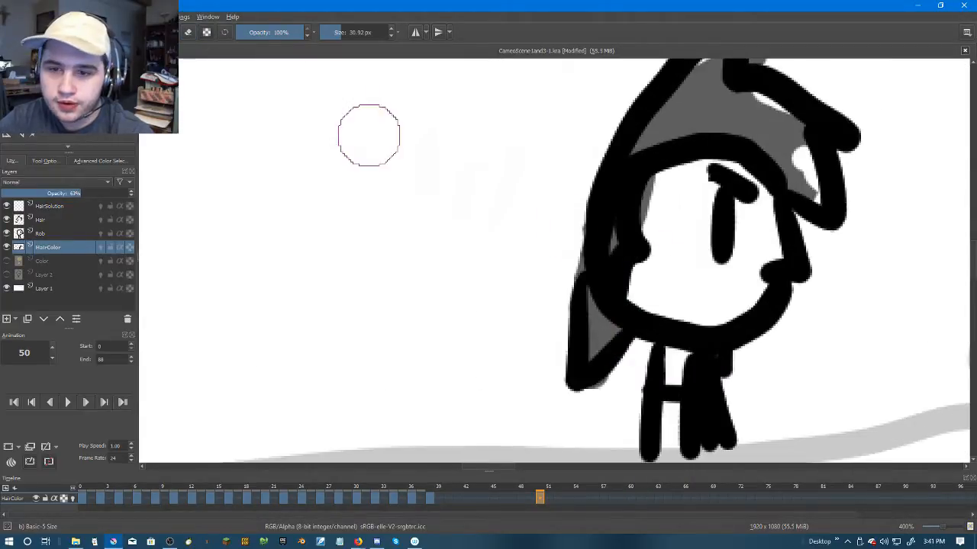
scroll(450, 172, "up", 3)
mouse_move(724, 237)
left_mouse_down()
mouse_move(479, 152)
mouse_move(557, 252)
left_mouse_up()
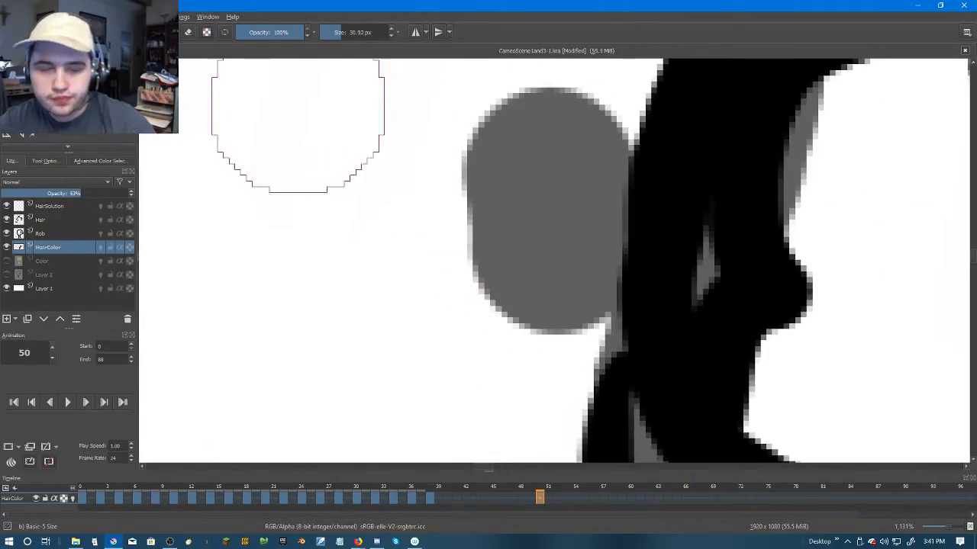
key("ctrl+z")
left_click(188, 32)
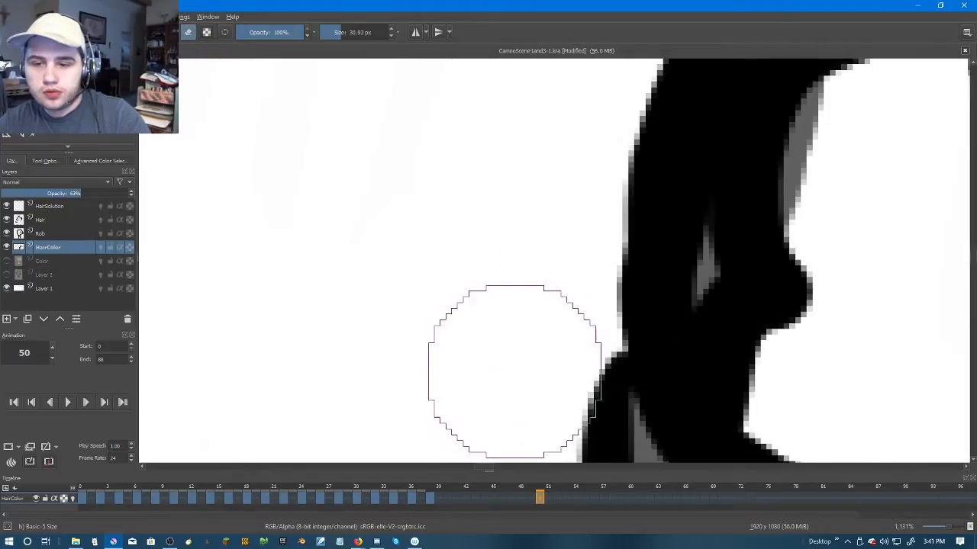
left_click_drag(686, 427, 713, 154)
left_click_drag(709, 453, 755, 416)
left_click_drag(854, 130, 706, 376)
scroll(763, 259, "down", 2)
scroll(585, 356, "up", 1)
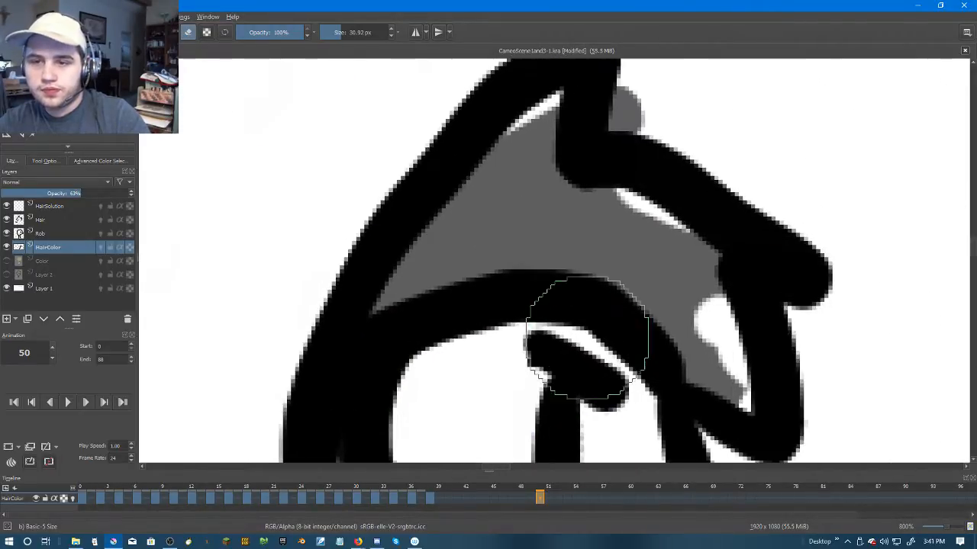
Step: Erase the spill above frame 50's fringe and fill the gaps under the crown tip and along the fringe
mouse_move(640, 140)
left_mouse_down()
mouse_move(638, 192)
mouse_move(636, 163)
left_mouse_up()
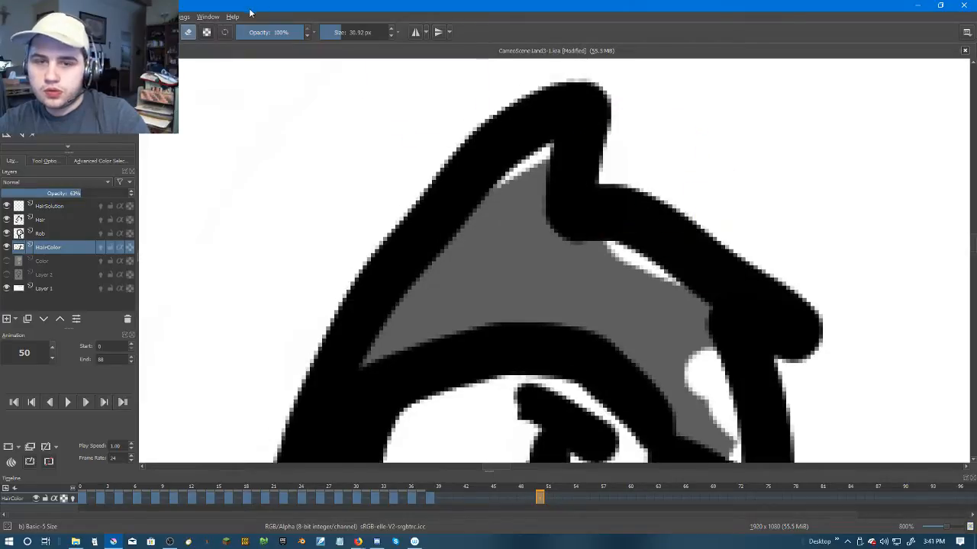
mouse_move(563, 191)
left_mouse_down()
mouse_move(535, 276)
mouse_move(513, 213)
mouse_move(521, 186)
mouse_move(549, 164)
mouse_move(614, 275)
mouse_move(660, 289)
mouse_move(708, 341)
mouse_move(734, 438)
mouse_move(739, 429)
mouse_move(586, 197)
left_mouse_up()
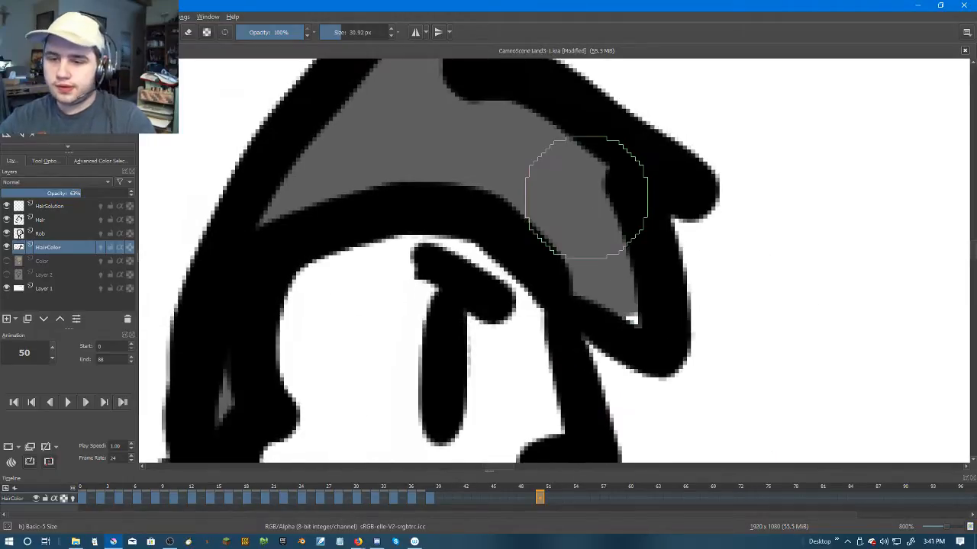
scroll(608, 347, "down", 1)
scroll(607, 347, "down", 3)
left_click_drag(697, 349, 619, 239)
Step: Create a duplicate keyframe at frame 52 of the HairColor layer
key("Right")
left_click(557, 484)
right_click(560, 496)
left_click(575, 463)
scroll(489, 189, "up", 1)
right_click(557, 500)
left_click(584, 479)
right_click(559, 497)
left_click(571, 475)
Step: Fill the gap beside frame 52's sideburn and erase the color spilling outside the back of the hair
scroll(375, 268, "up", 3)
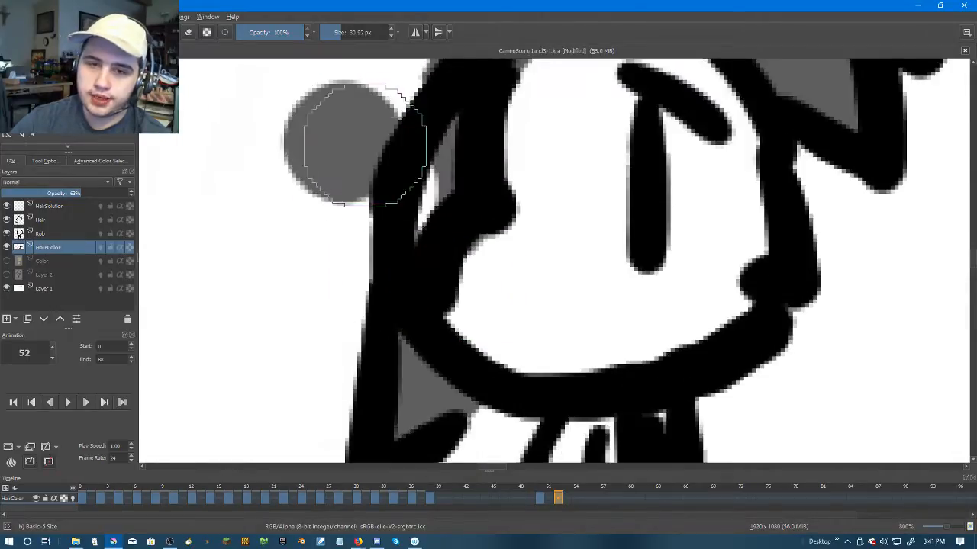
key("ctrl+z")
left_click_drag(431, 223, 431, 149)
left_click(190, 33)
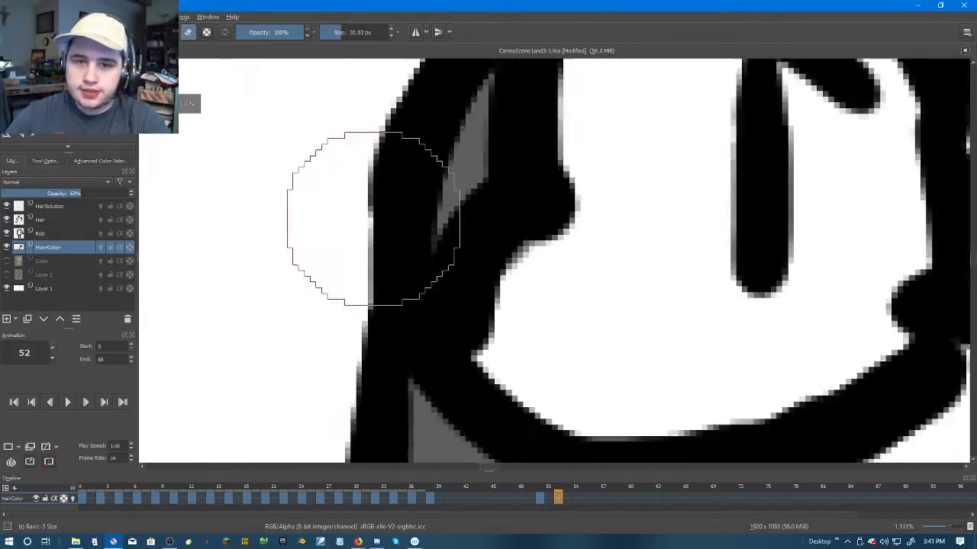
scroll(405, 211, "down", 2)
mouse_move(405, 211)
left_mouse_down()
mouse_move(414, 229)
mouse_move(405, 326)
left_mouse_up()
Step: Erase the fill spilling behind frame 52's crown and fill the gap beneath the crown tip
scroll(405, 326, "up", 1)
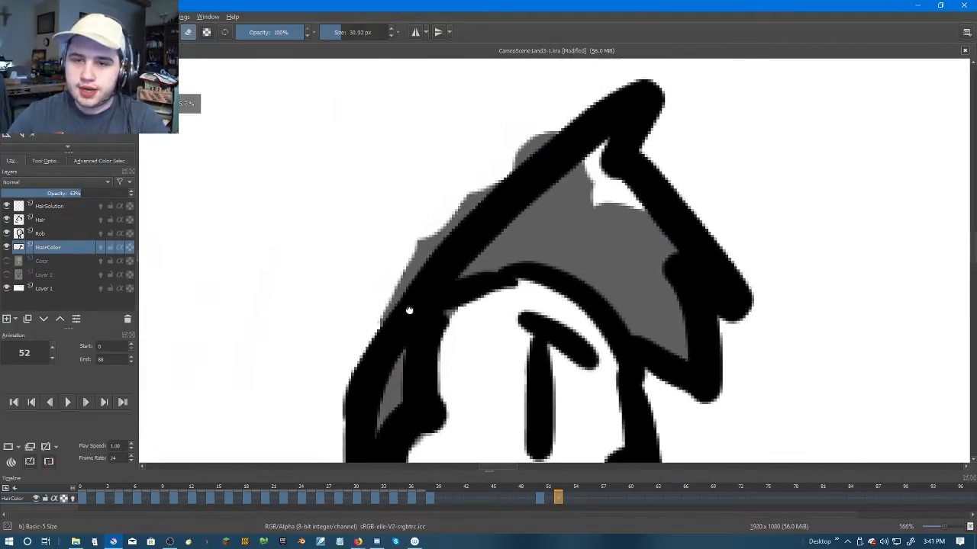
left_click_drag(471, 165, 544, 104)
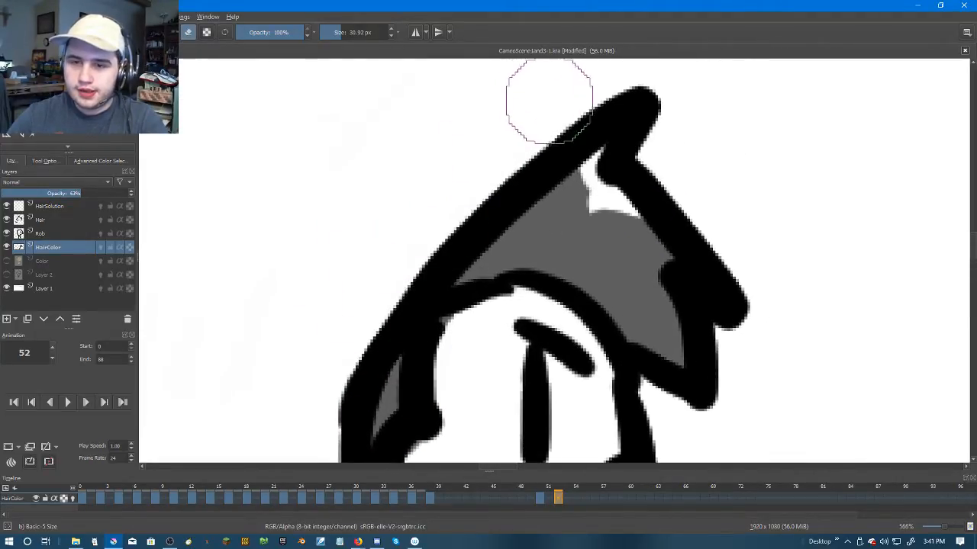
mouse_move(552, 244)
left_mouse_down()
mouse_move(630, 207)
mouse_move(614, 214)
mouse_move(604, 181)
left_mouse_up()
scroll(609, 133, "down", 3)
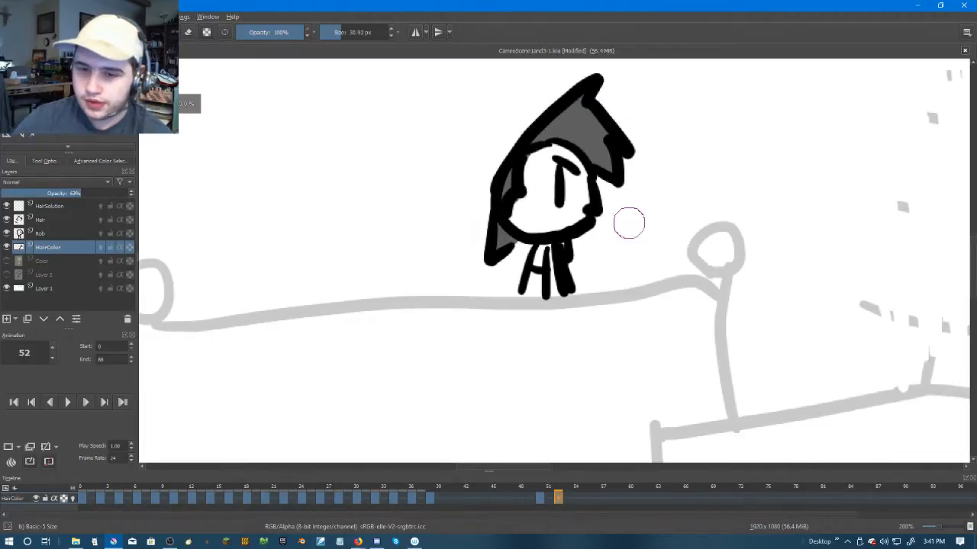
Step: Compare the area beneath the character's chin on frames 50, 52 and 53
scroll(612, 243, "up", 6)
key("Left")
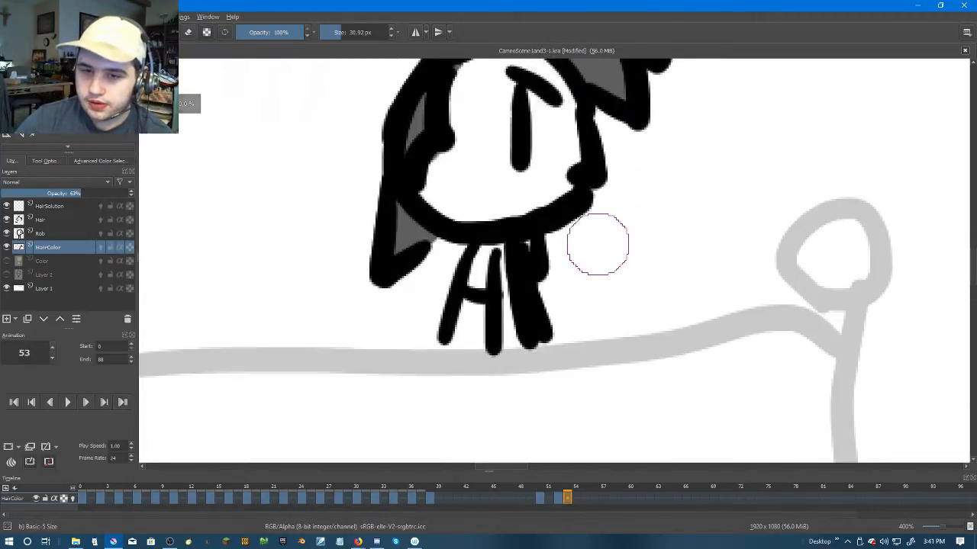
key("Right")
left_click_drag(483, 229, 484, 240)
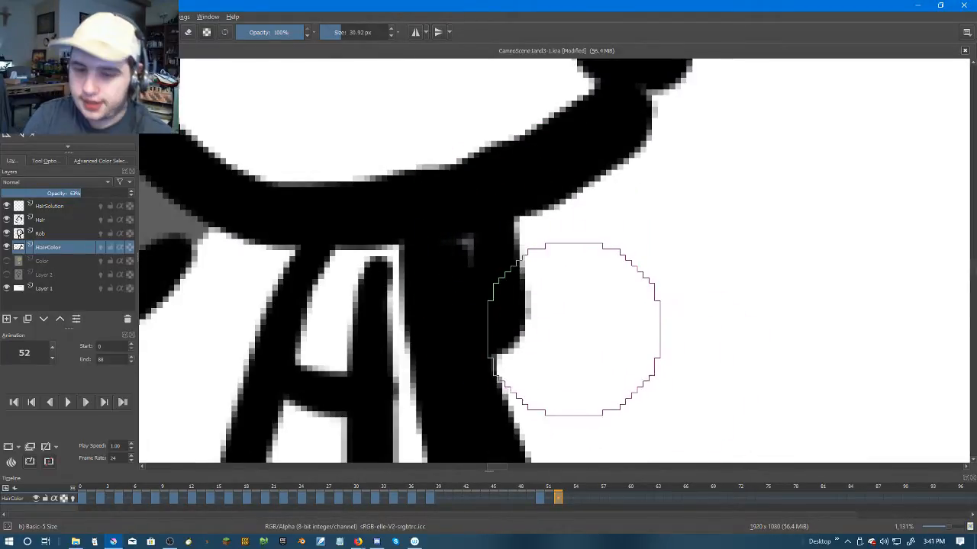
key("Left")
key("Left")
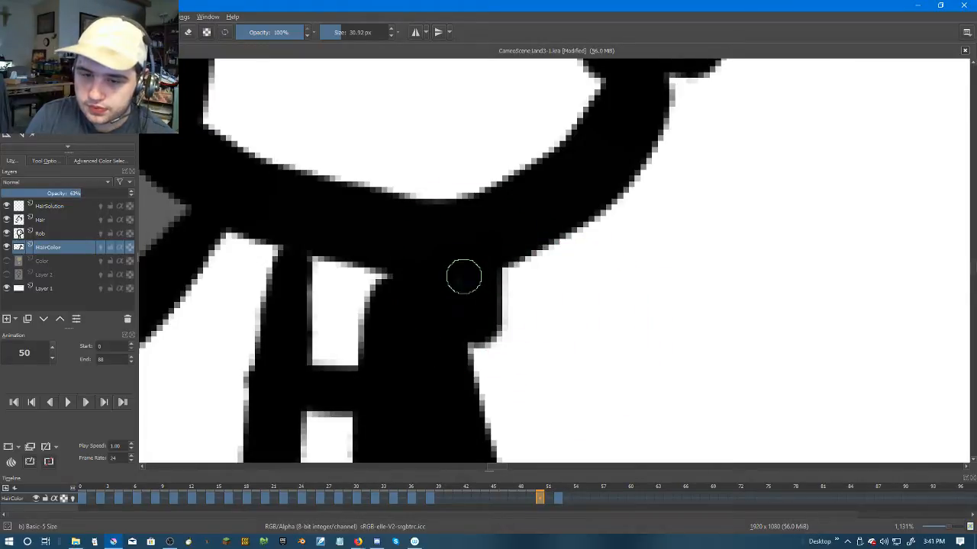
scroll(458, 280, "down", 6)
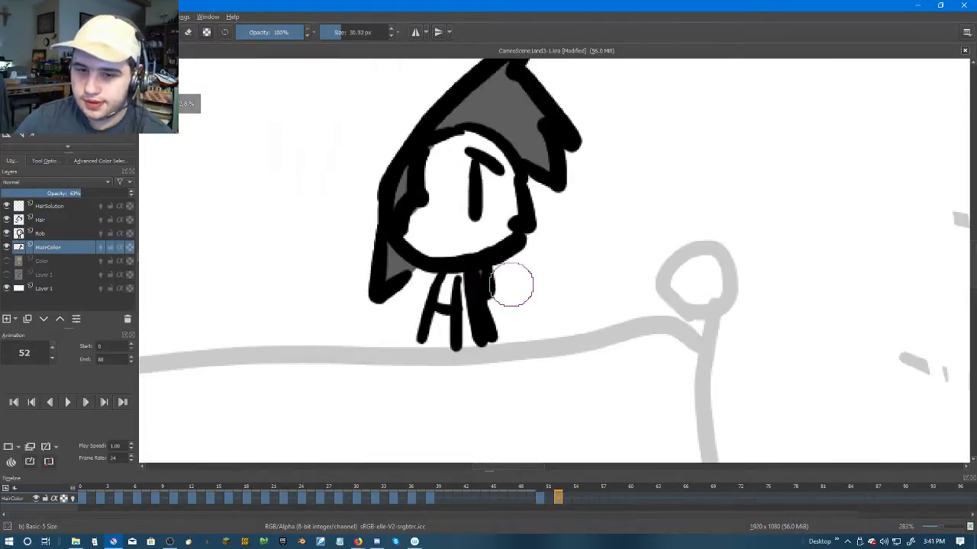
Step: Create a duplicate keyframe at frame 54 on the HairColor layer
key("Right")
key("Left")
key("Right")
right_click(577, 500)
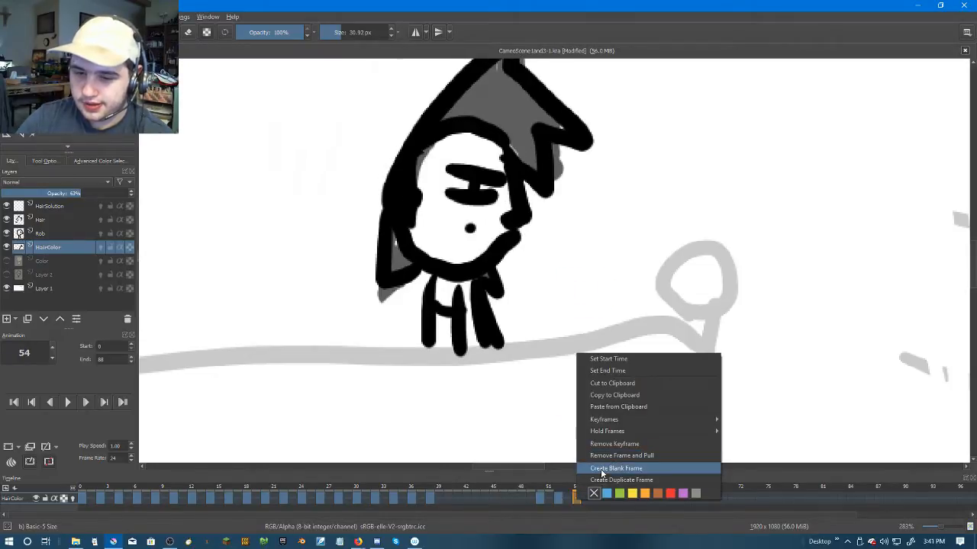
left_click(633, 468)
right_click(578, 496)
left_click(586, 484)
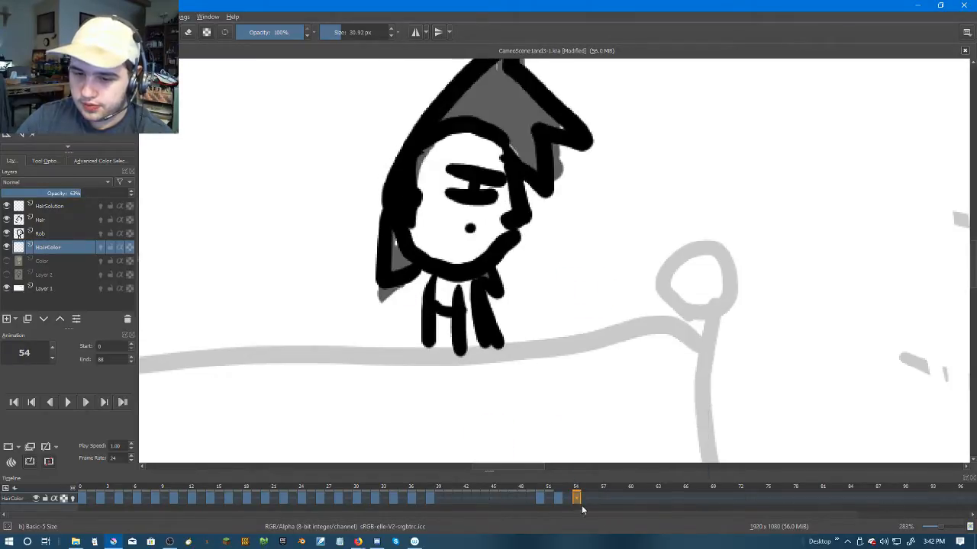
right_click(578, 500)
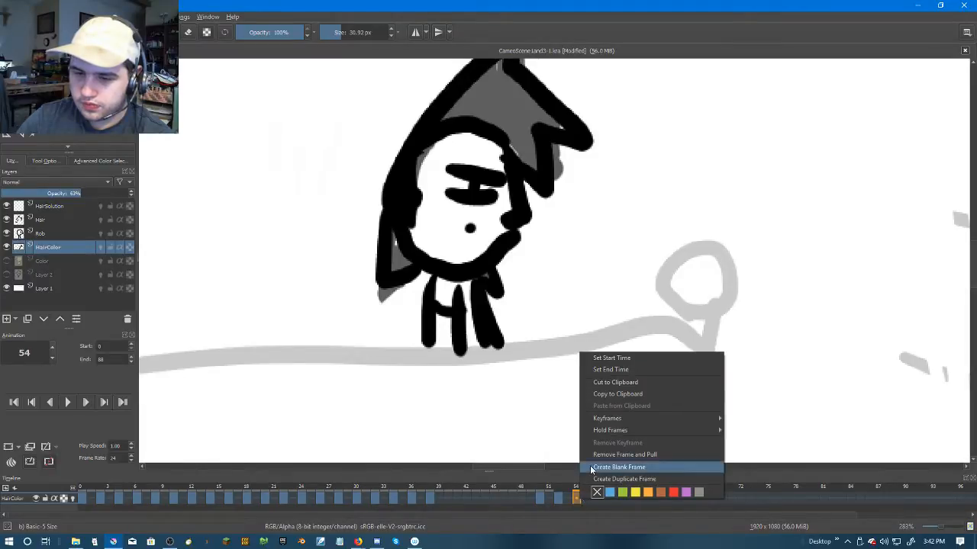
left_click(593, 467)
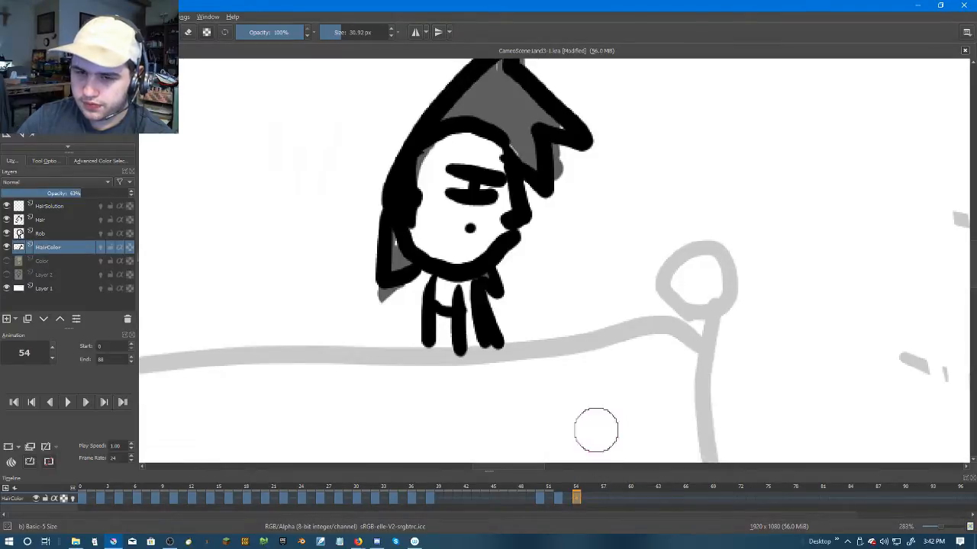
key("Left")
key("Right")
right_click(599, 489)
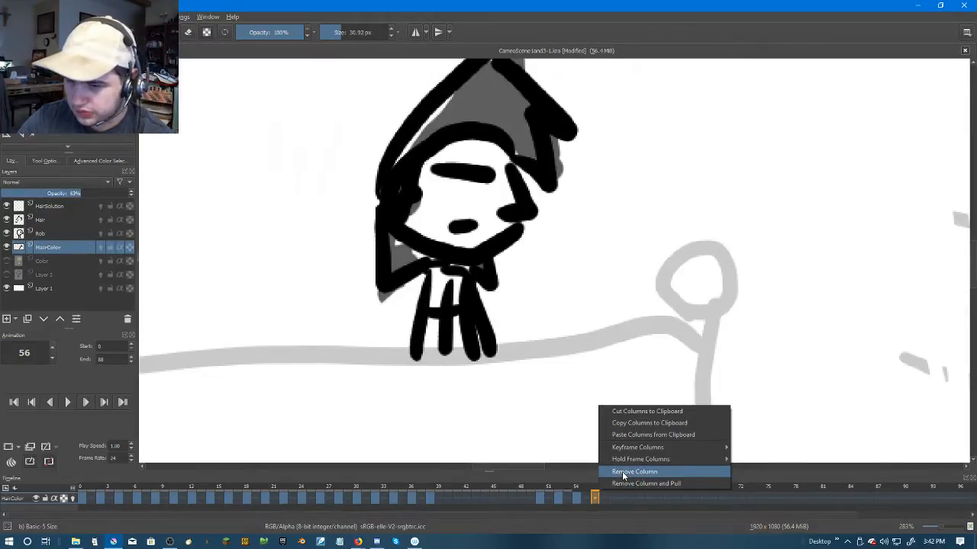
mouse_move(626, 459)
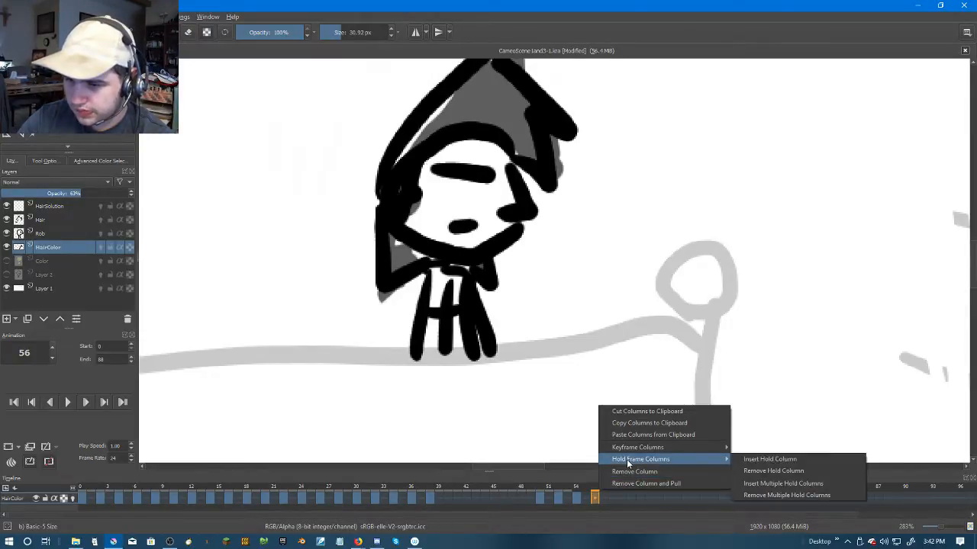
left_click(645, 483)
Step: Paint the white gap inside the lower back hair lock grey on frame 54
scroll(507, 300, "up", 1)
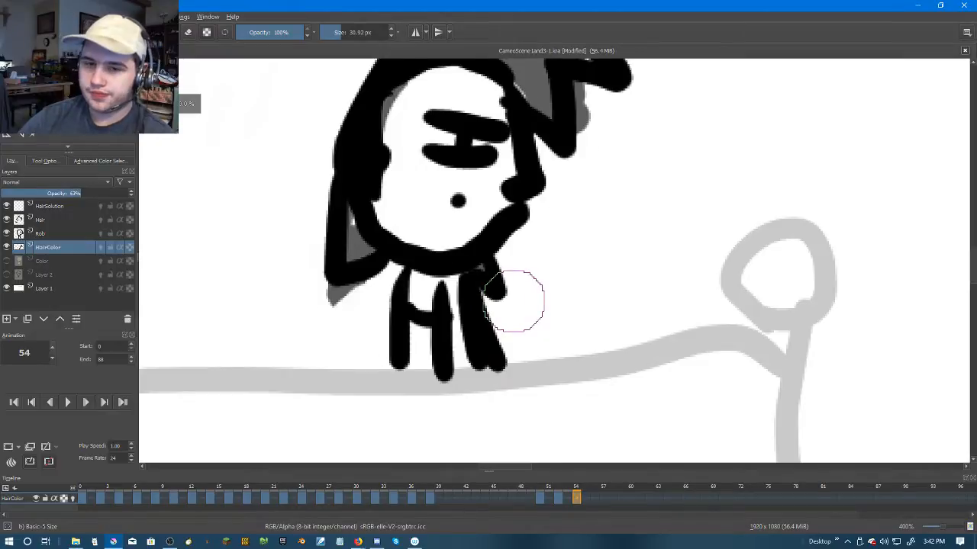
scroll(371, 259, "up", 2)
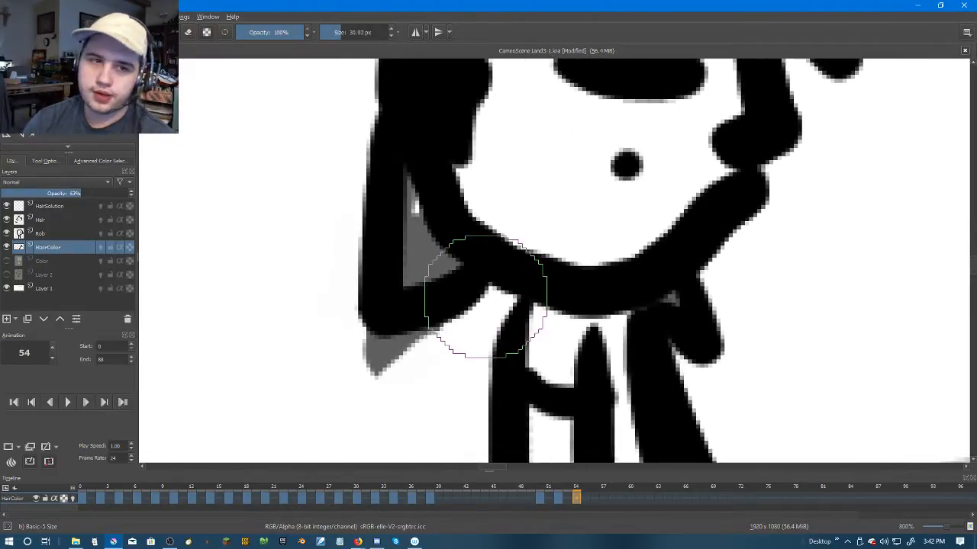
left_click_drag(417, 201, 417, 215)
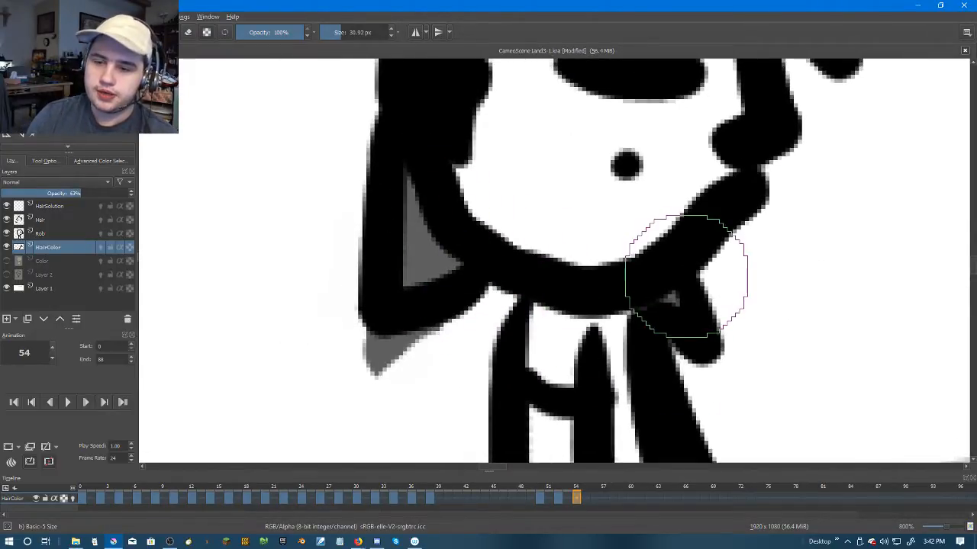
Step: Erase the grey spilling outside the hair outline on frame 54 and fill the white gaps in the upper hair
left_click(188, 32)
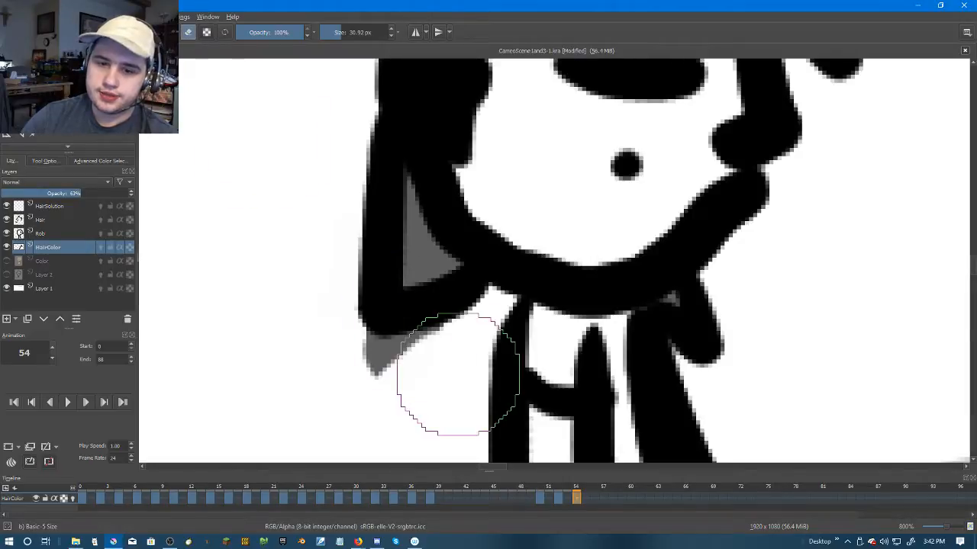
scroll(326, 351, "up", 3)
scroll(326, 351, "up", 7)
scroll(382, 328, "right", 5)
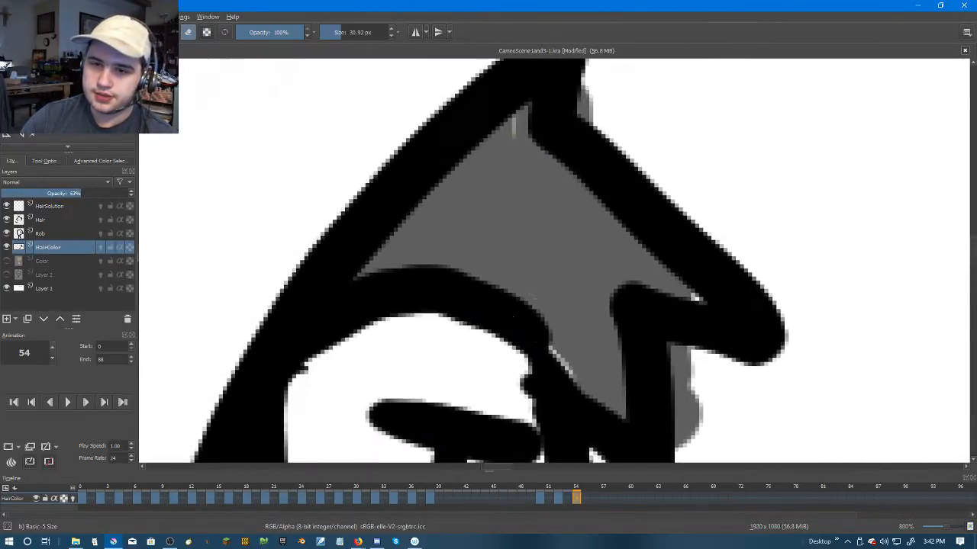
left_click_drag(502, 194, 496, 236)
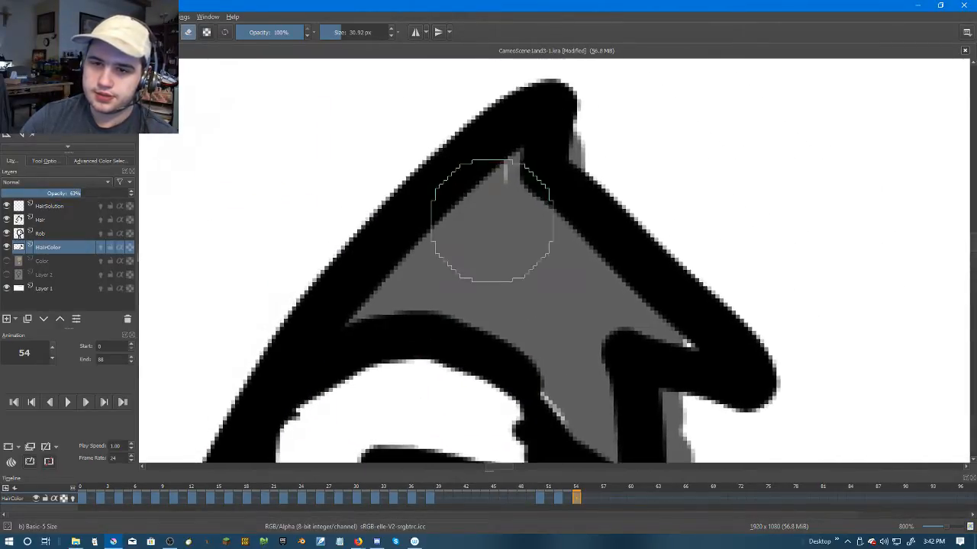
left_click_drag(612, 134, 623, 153)
left_click_drag(727, 335, 658, 111)
left_click(643, 247)
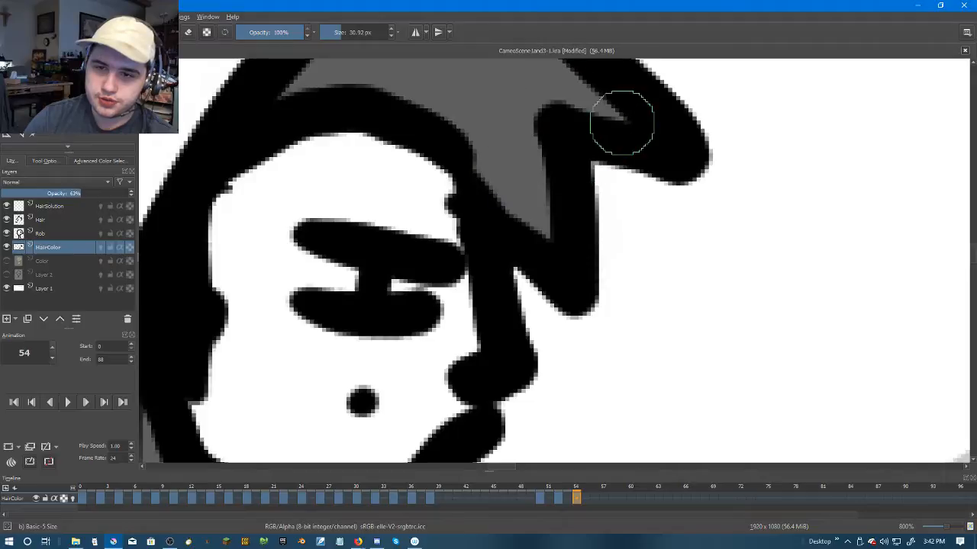
scroll(590, 283, "down", 4)
scroll(580, 264, "up", 3)
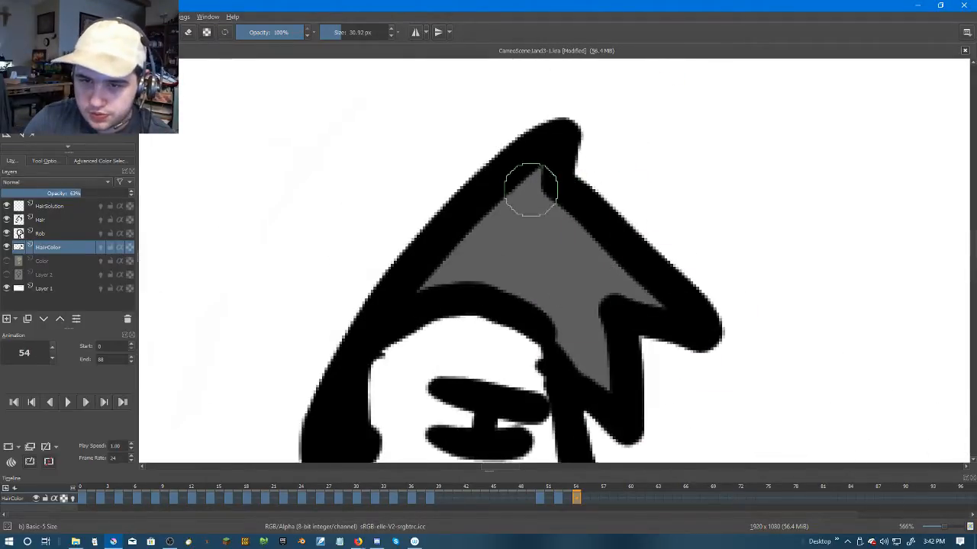
Step: Create a duplicate HairColor keyframe at frame 56
scroll(526, 183, "down", 4)
key("Right")
key("Right")
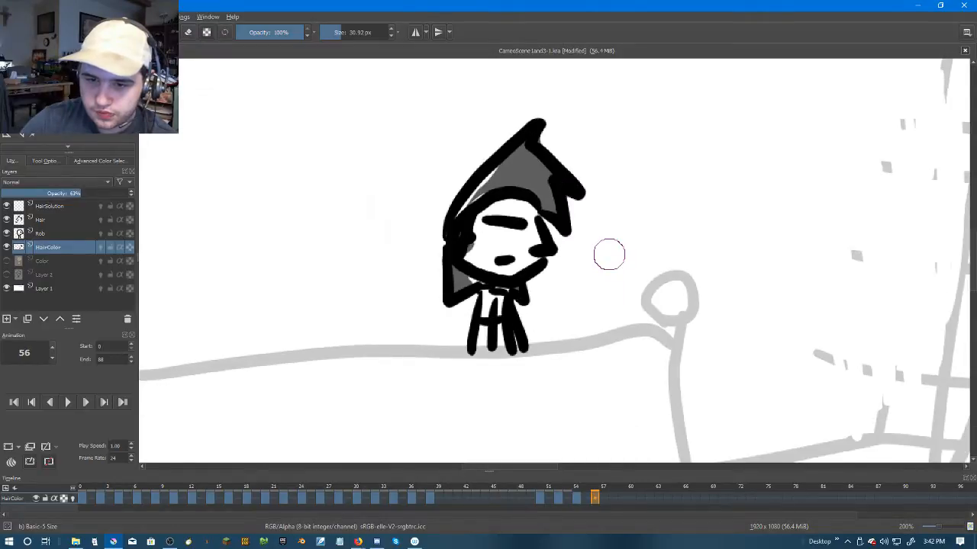
key("Left")
key("Right")
right_click(592, 500)
left_click(610, 480)
Step: On frame 56, fill the white gaps inside the hair with grey and erase the grey spill on the face
scroll(468, 254, "up", 4)
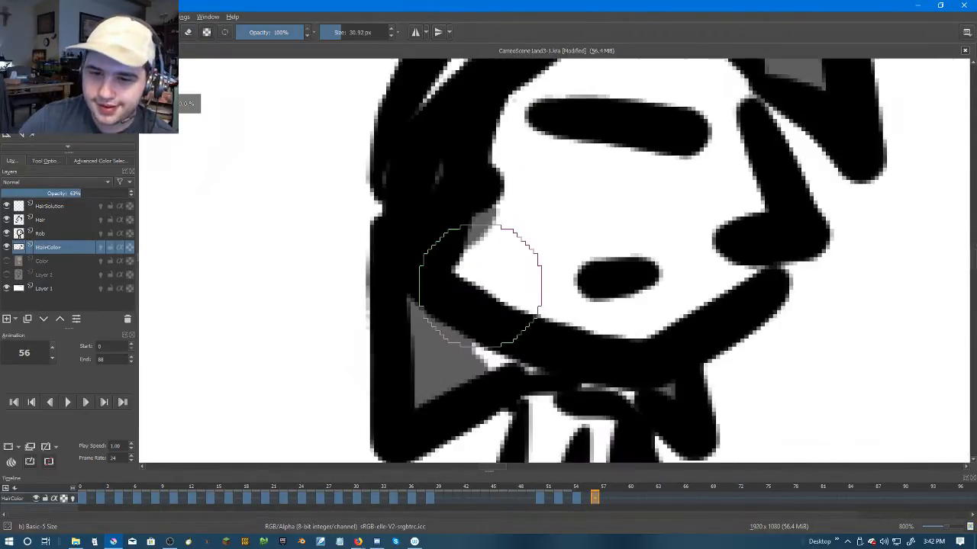
left_click_drag(493, 349, 511, 356)
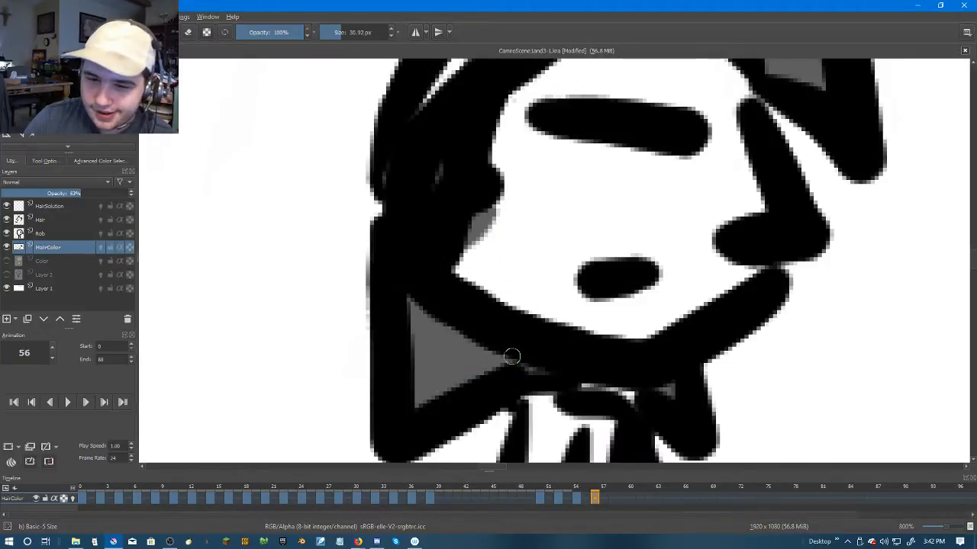
left_click(240, 32)
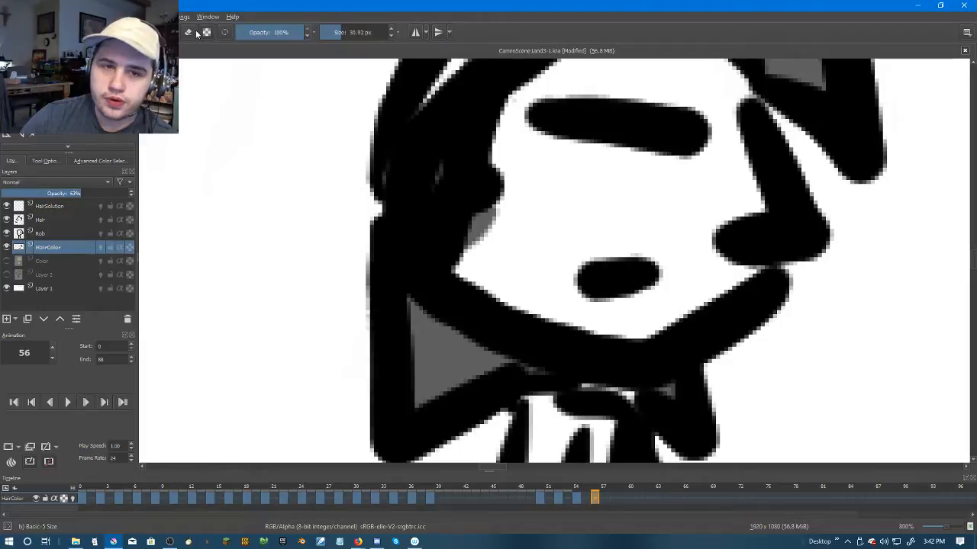
mouse_move(498, 246)
left_mouse_down()
mouse_move(516, 229)
mouse_move(487, 385)
left_mouse_up()
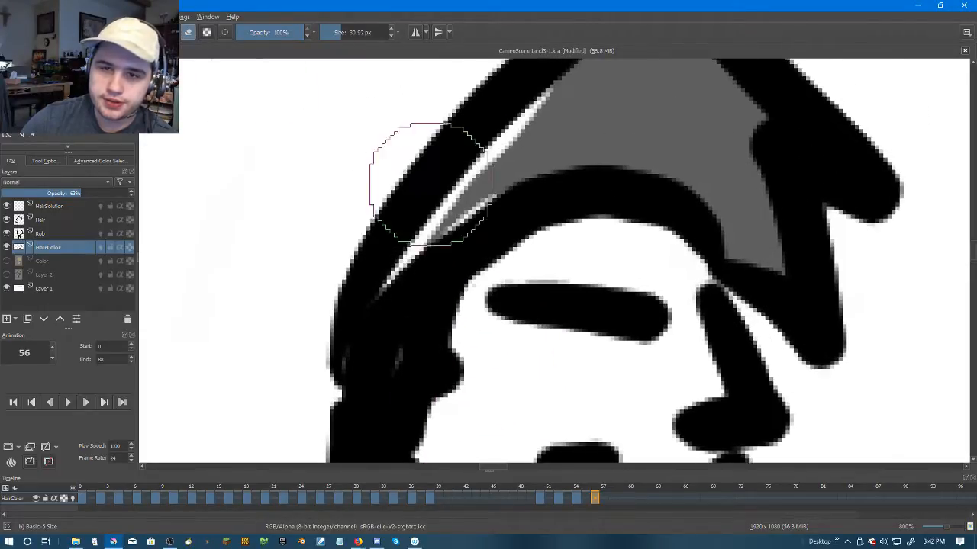
left_click_drag(450, 117, 446, 135)
mouse_move(556, 153)
left_mouse_down()
mouse_move(380, 307)
mouse_move(386, 393)
mouse_move(362, 383)
mouse_move(361, 362)
mouse_move(365, 374)
mouse_move(395, 377)
mouse_move(397, 360)
mouse_move(424, 365)
mouse_move(459, 244)
left_mouse_up()
scroll(406, 361, "down", 4)
scroll(425, 371, "up", 1)
scroll(427, 252, "up", 4)
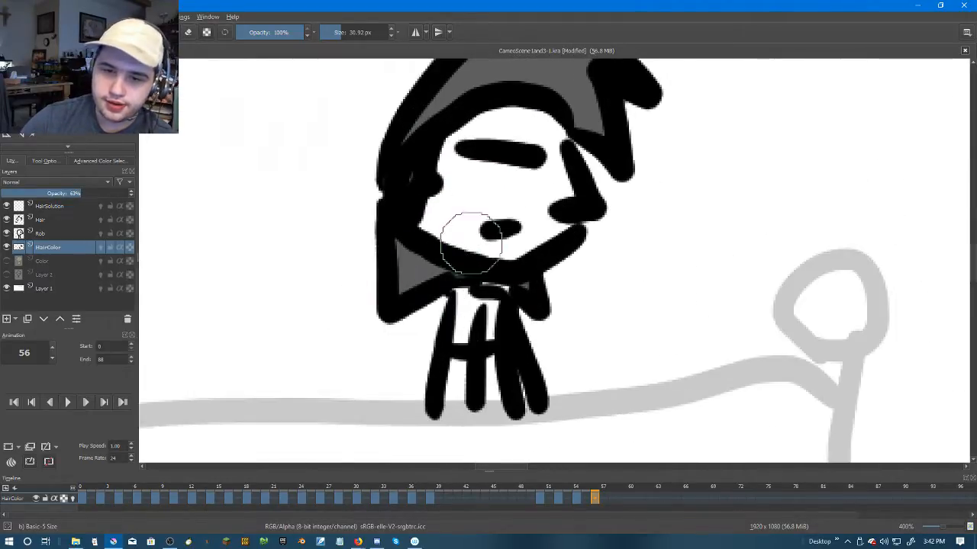
Step: Show and select the Color layer, sample the face's skin tone, and paint the white neck gap on frame 56
left_click(6, 262)
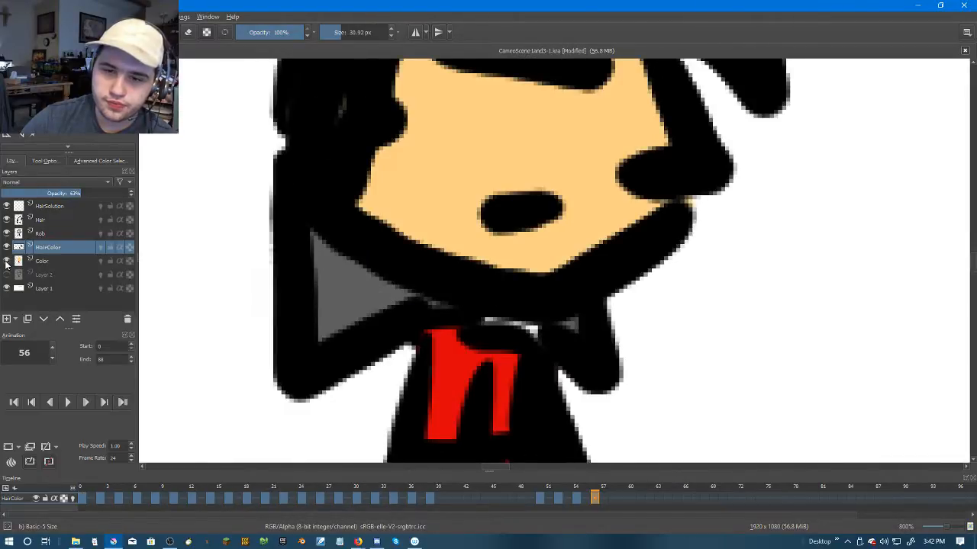
left_click(6, 261)
left_click(6, 261)
left_click(33, 264)
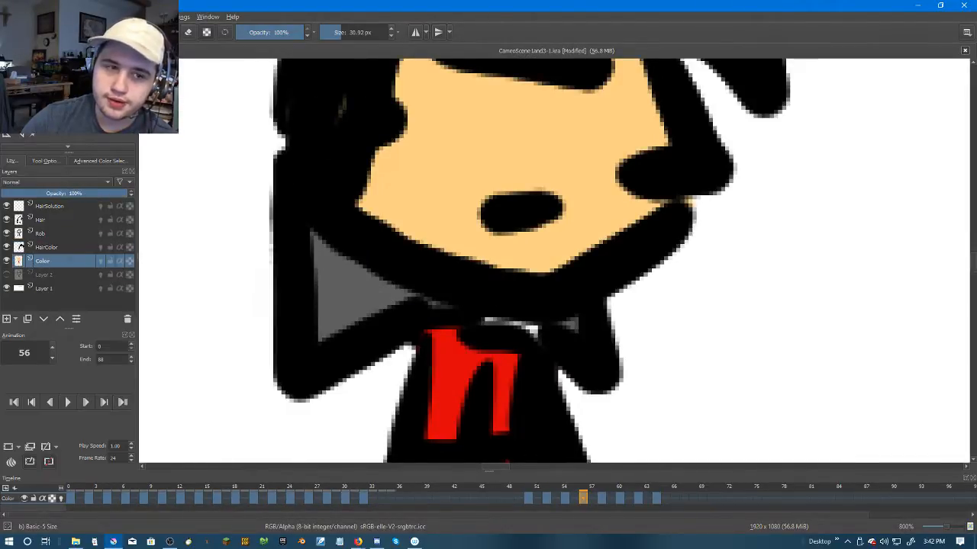
key("p")
key("b")
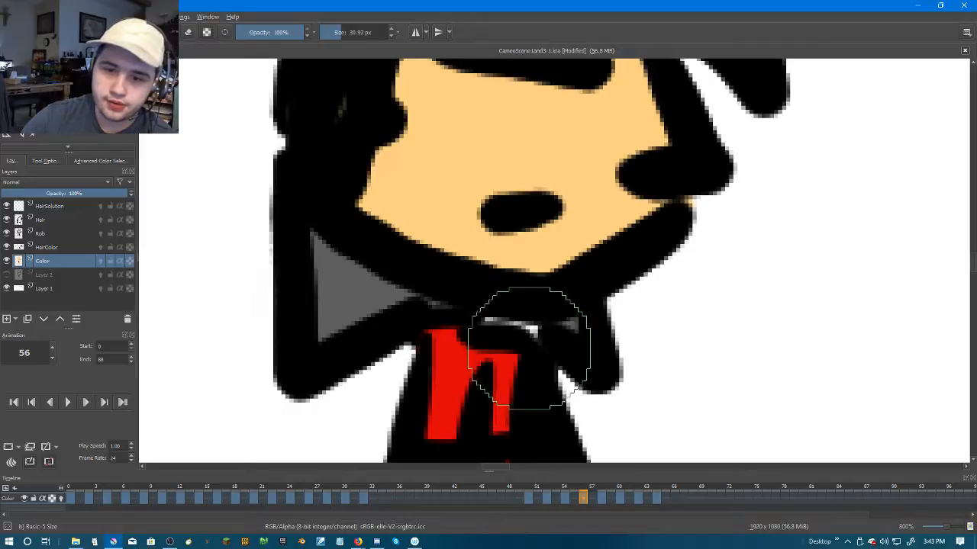
left_click_drag(517, 320, 516, 330)
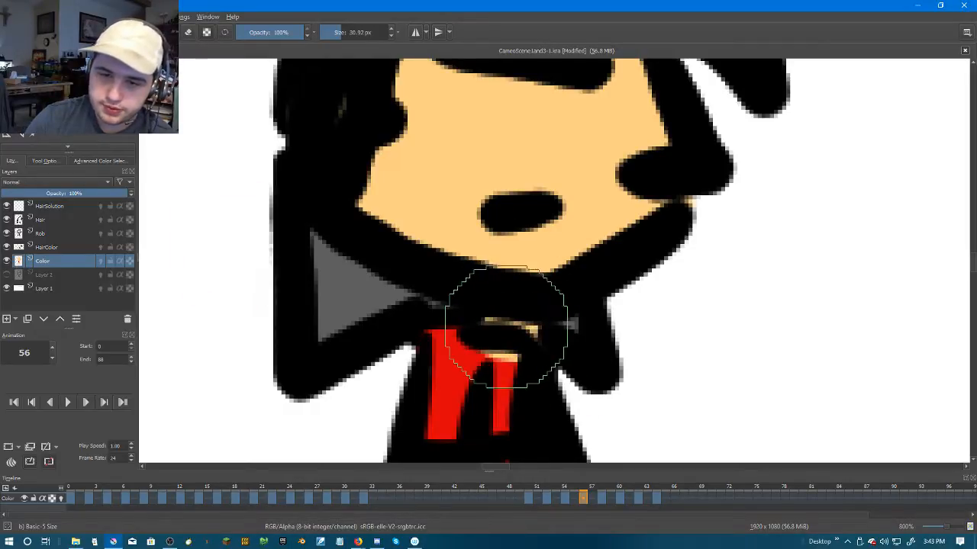
Step: Sample the shirt's red and paint over the skin tone overlapping the shirt just below the collar
key("p")
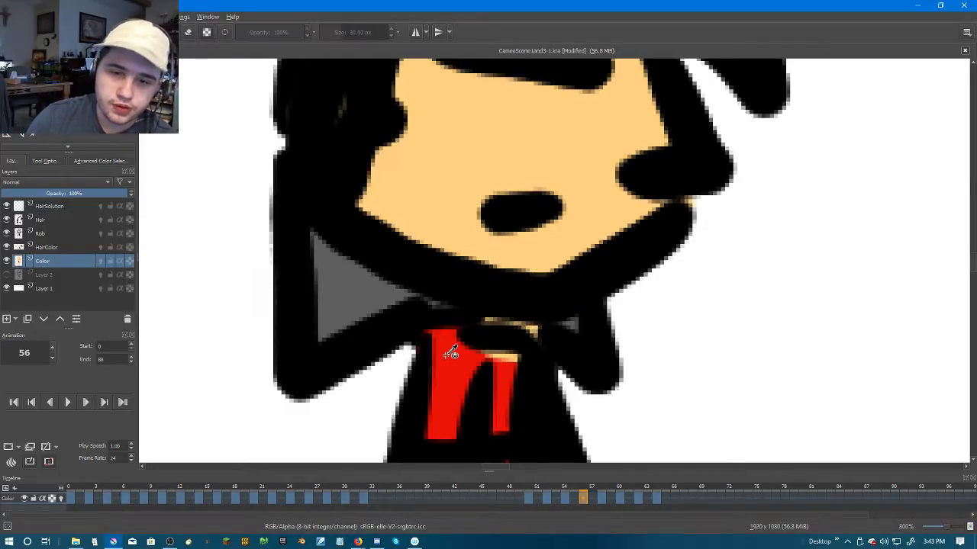
key("b")
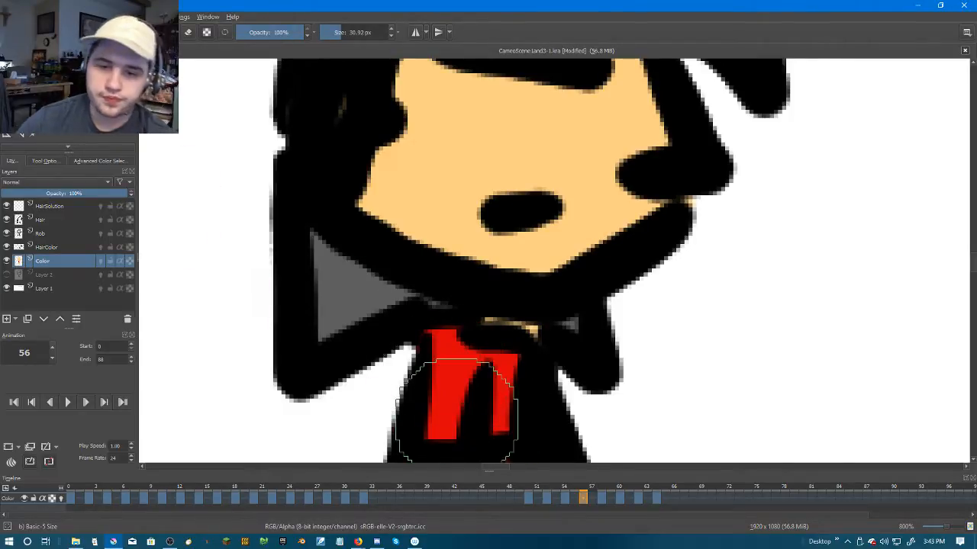
scroll(446, 378, "down", 3)
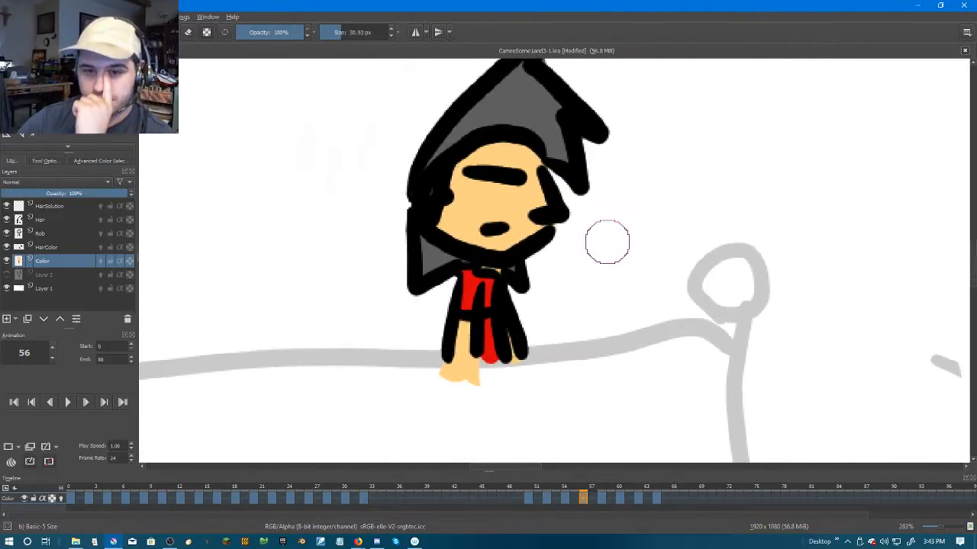
scroll(607, 242, "up", 1)
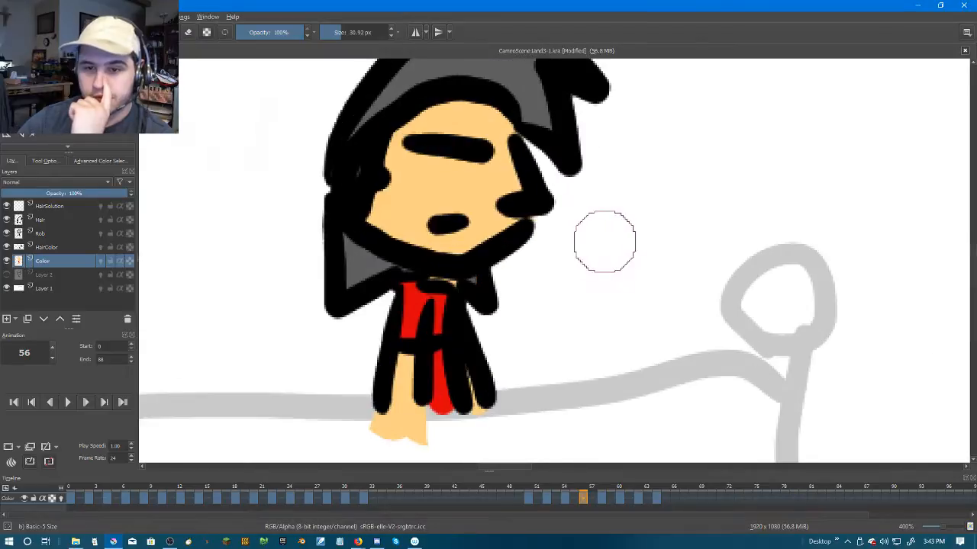
Step: Hide the Color layer and create a duplicate keyframe at frame 58 on the HairColor layer
left_click(6, 261)
left_click(49, 248)
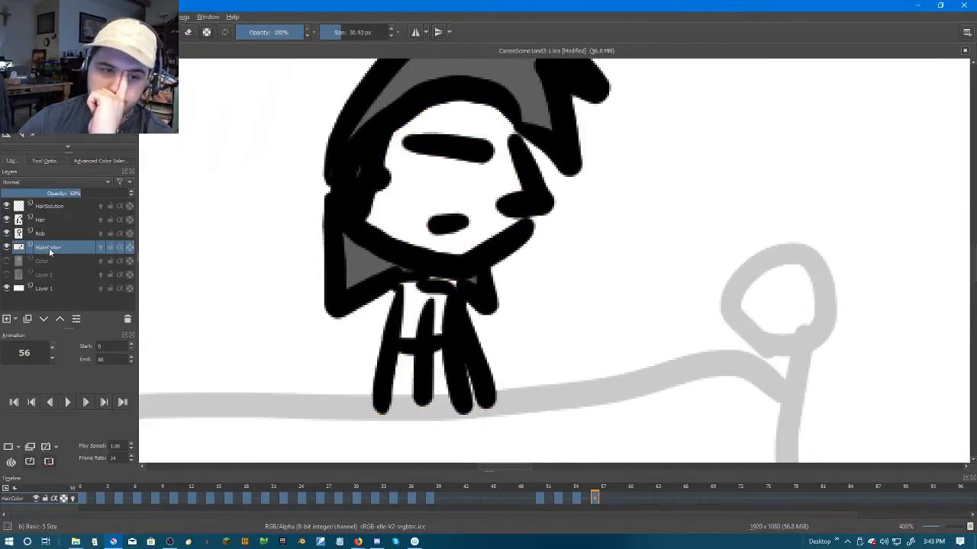
left_click_drag(610, 499, 612, 497)
right_click(612, 498)
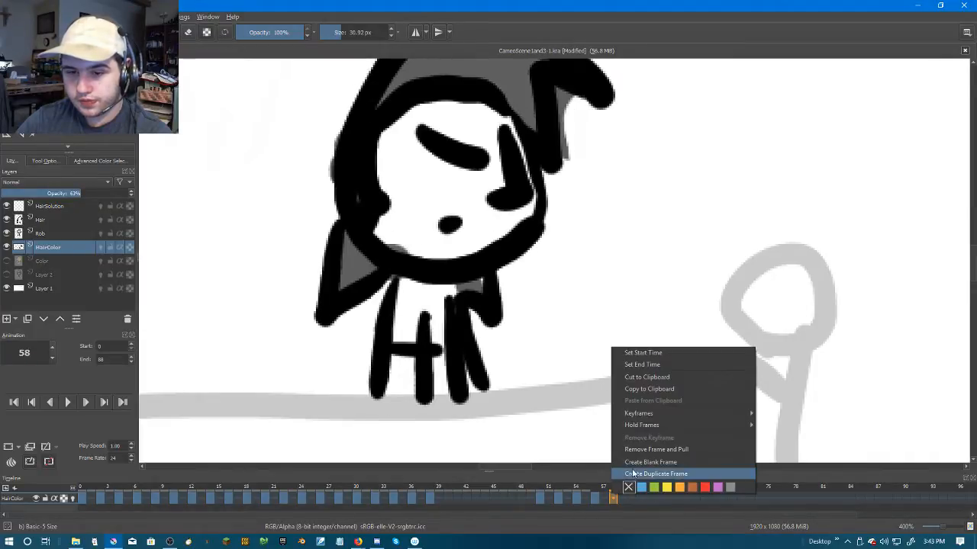
left_click(628, 471)
right_click(624, 498)
right_click(615, 496)
left_click(630, 465)
right_click(619, 489)
left_click(612, 499)
right_click(611, 502)
left_click(633, 481)
scroll(475, 273, "up", 1)
scroll(475, 273, "up", 3)
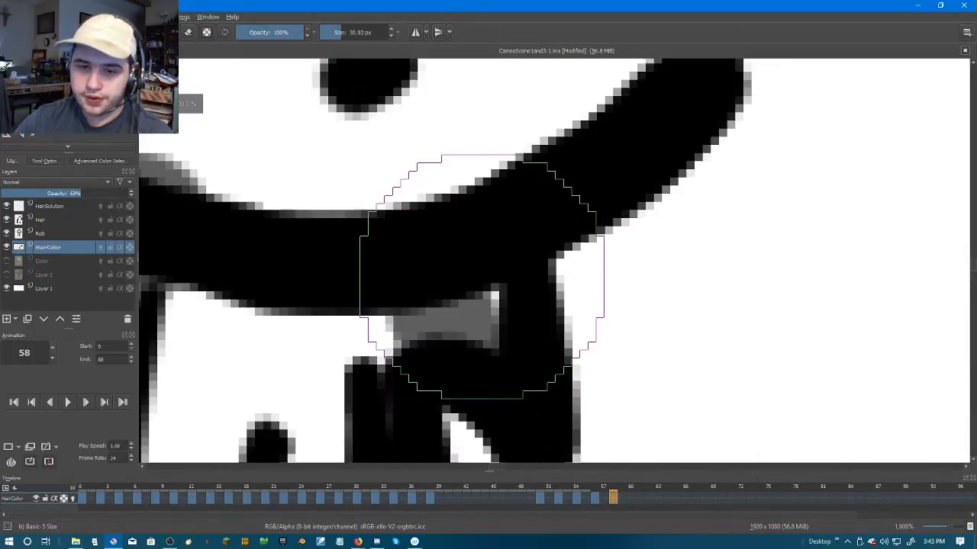
left_click(476, 281)
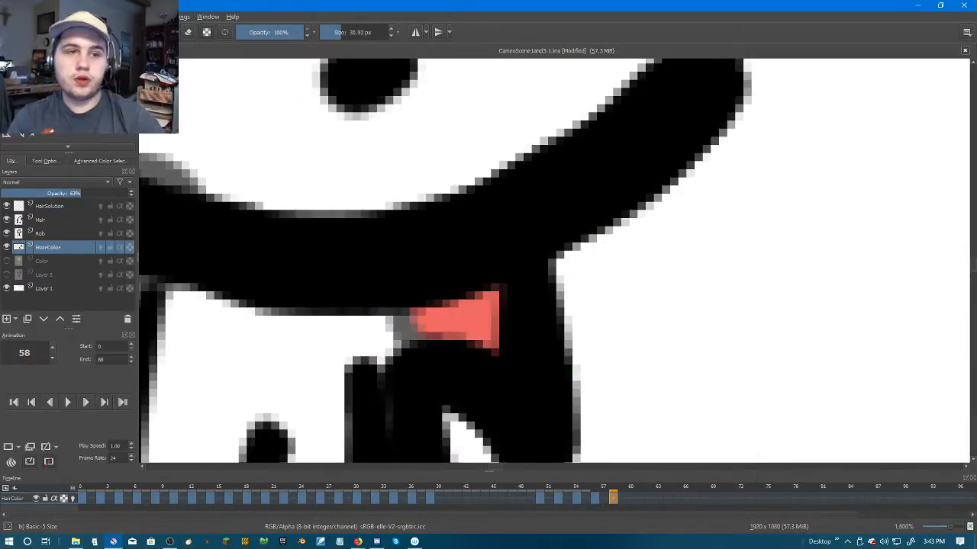
key("ctrl+z")
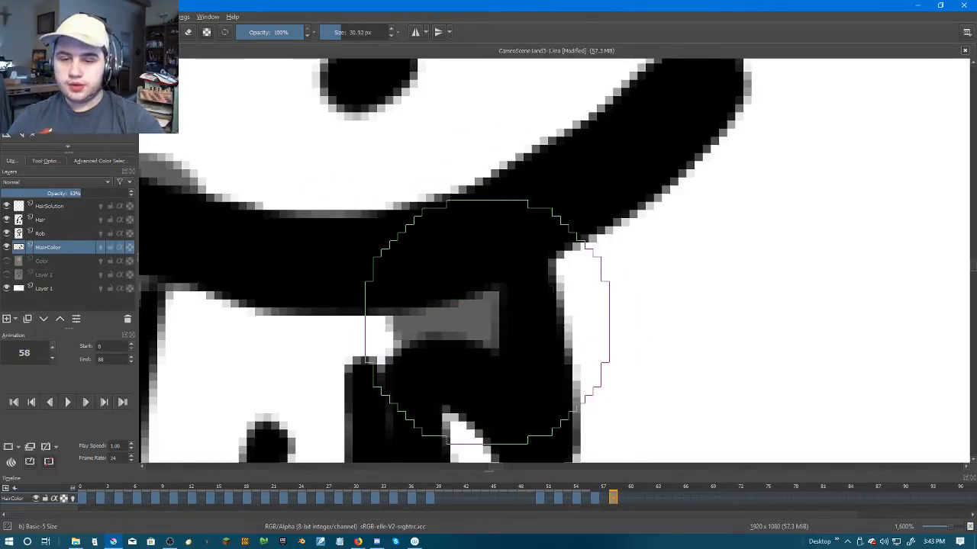
Step: On frame 58, erase the grey spill outside the hair outline and fill the white slivers along the back edge with grey
scroll(473, 354, "down", 4)
scroll(473, 354, "up", 4)
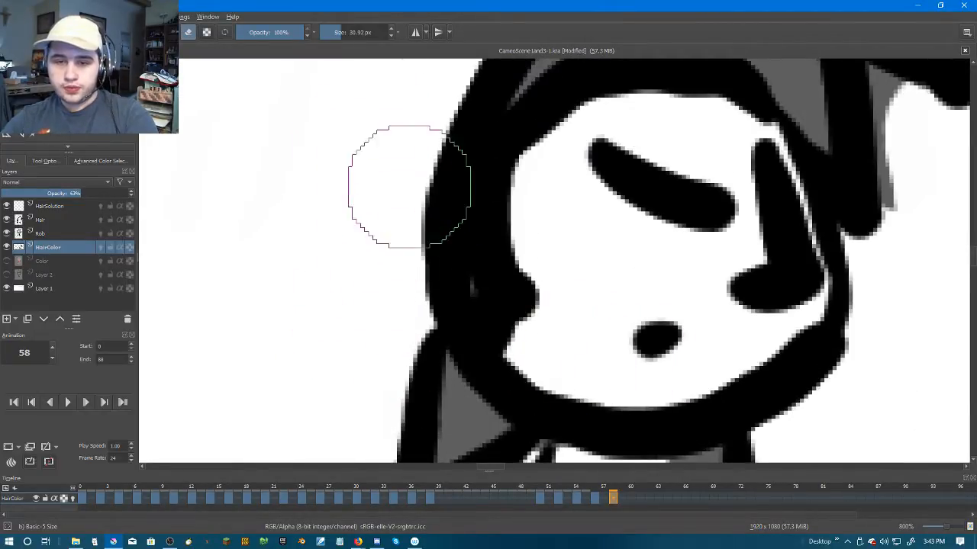
left_click_drag(398, 226, 394, 425)
left_click_drag(433, 203, 395, 267)
left_click_drag(552, 193, 357, 249)
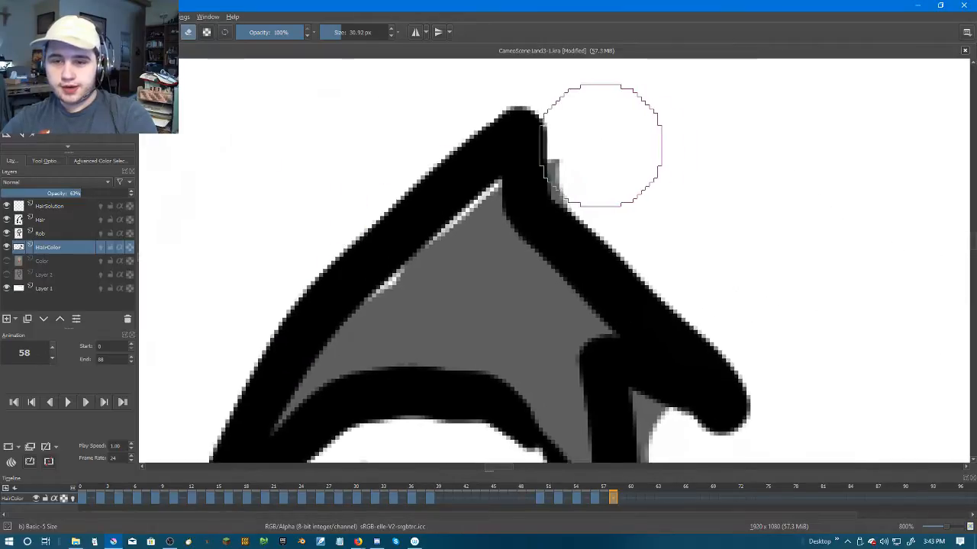
left_click_drag(686, 311, 623, 137)
left_click_drag(585, 220, 609, 394)
left_click(193, 34)
mouse_move(332, 159)
left_mouse_down()
mouse_move(342, 235)
mouse_move(417, 142)
mouse_move(446, 128)
left_mouse_up()
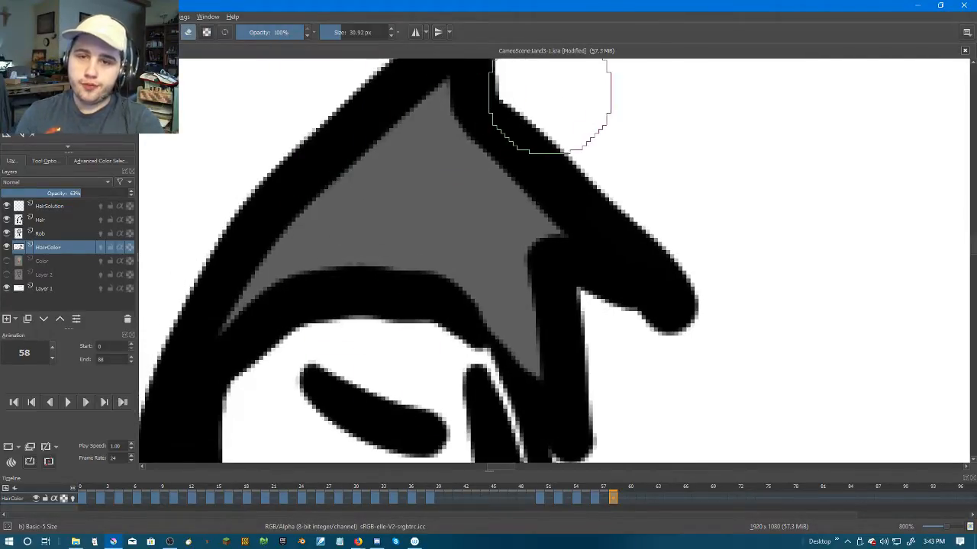
Step: Create a duplicate keyframe at frame 60 on the HairColor layer
scroll(519, 80, "down", 4)
left_click_drag(580, 347, 578, 305)
key("Right")
key("Right")
key("Left")
key("Right")
key("Left")
right_click(632, 497)
left_click(669, 478)
Step: Erase the grey spill on the lower cheek above the jaw outline on frame 60
scroll(461, 173, "up", 3)
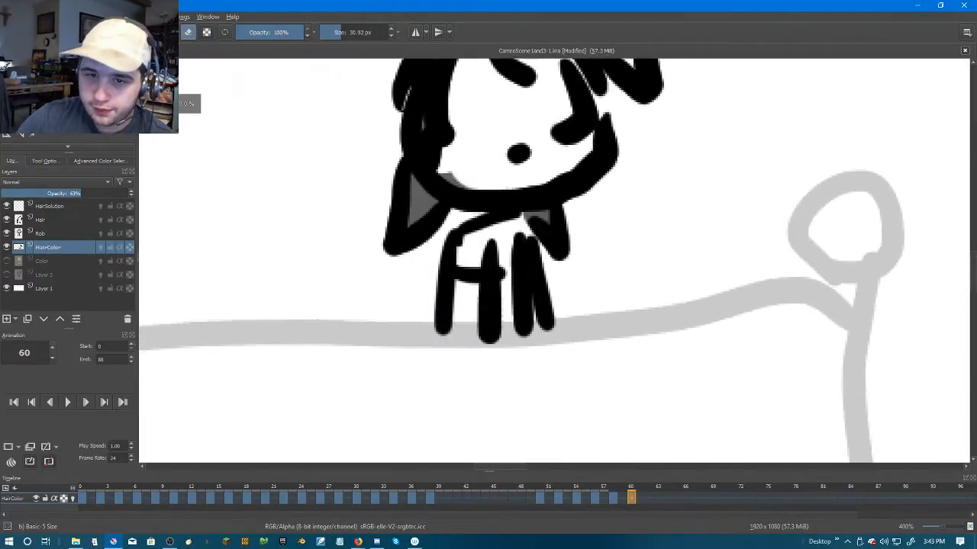
left_click_drag(536, 222, 450, 181)
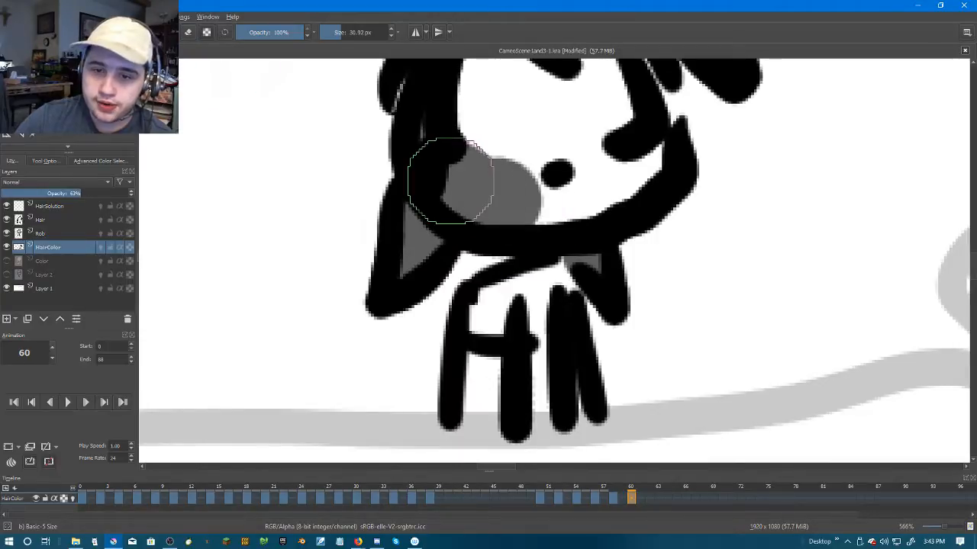
key("ctrl+z")
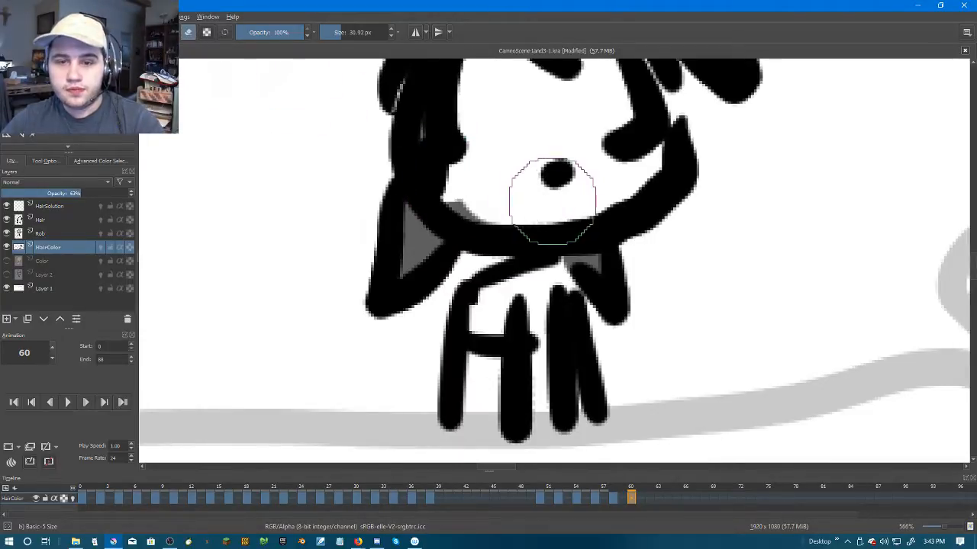
left_click_drag(554, 203, 474, 190)
Step: Fill the white gap in the front hair spike with grey and erase the grey spill on the forehead on frame 60
scroll(496, 185, "up", 4)
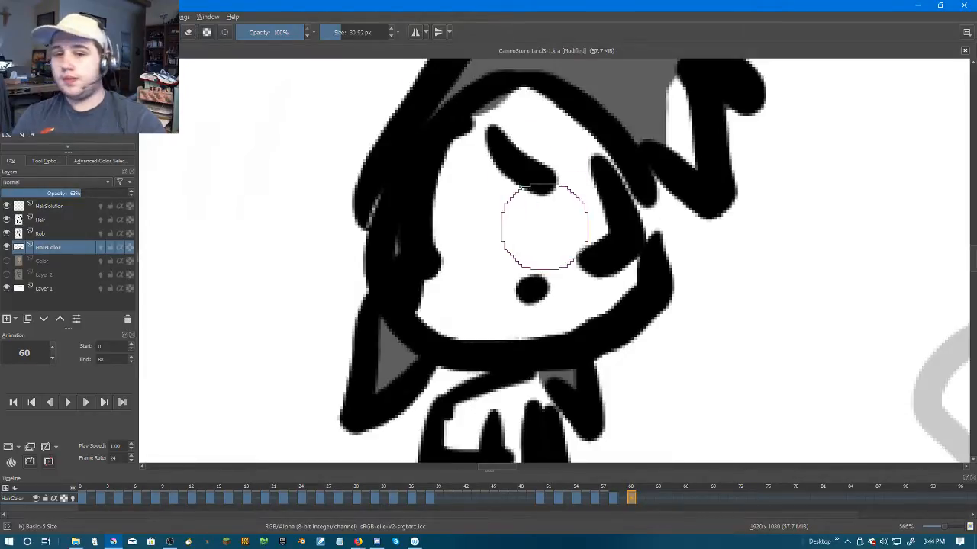
scroll(524, 202, "up", 5)
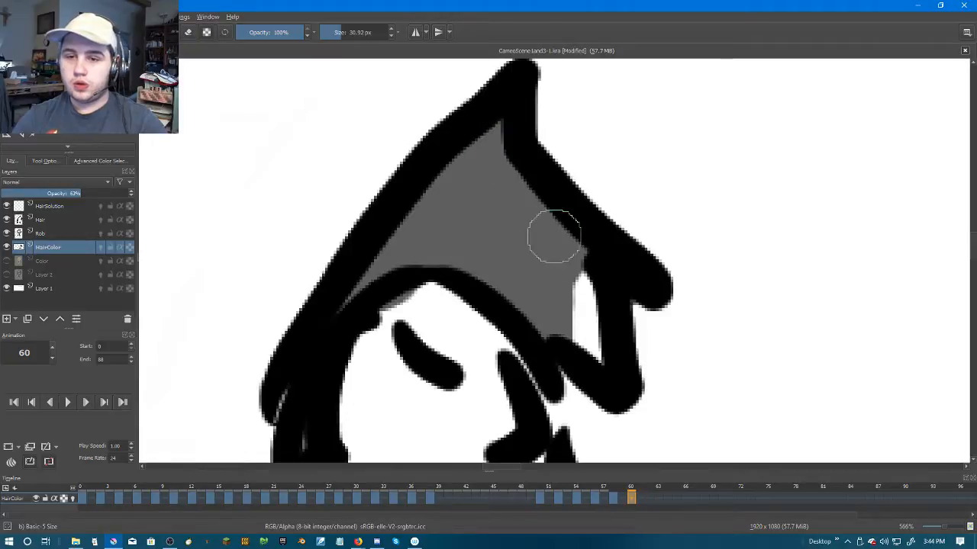
mouse_move(545, 216)
left_mouse_down()
mouse_move(575, 279)
mouse_move(592, 364)
left_mouse_up()
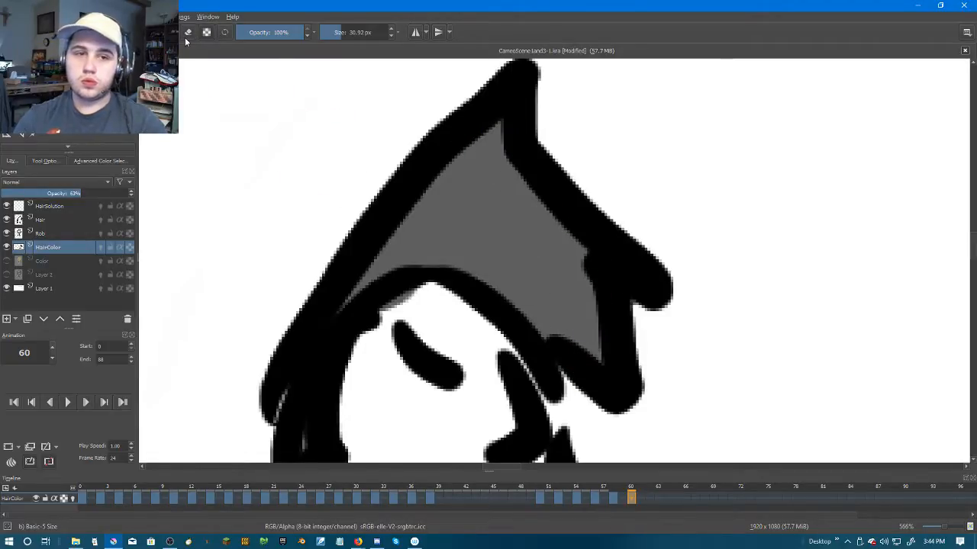
left_click_drag(422, 296, 419, 319)
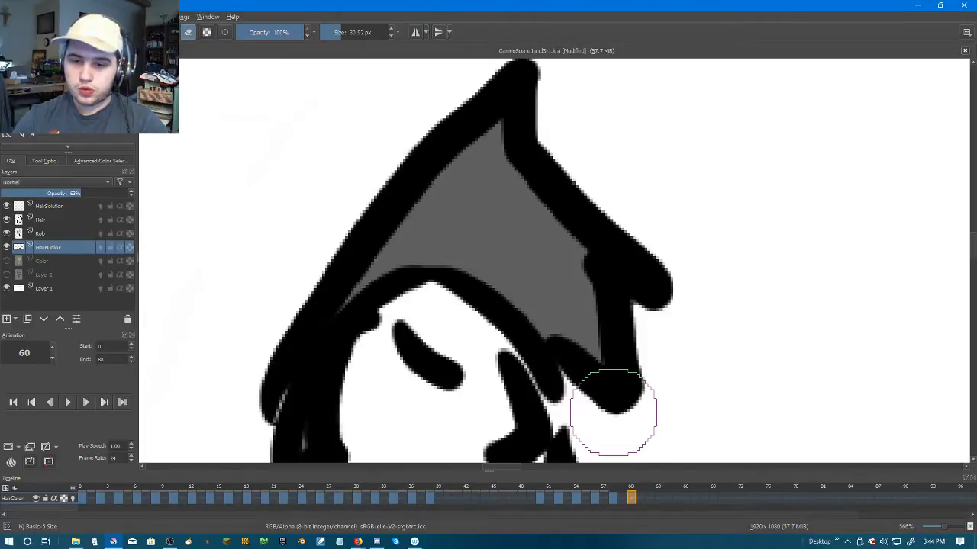
scroll(707, 398, "down", 2)
left_click_drag(699, 370, 633, 231)
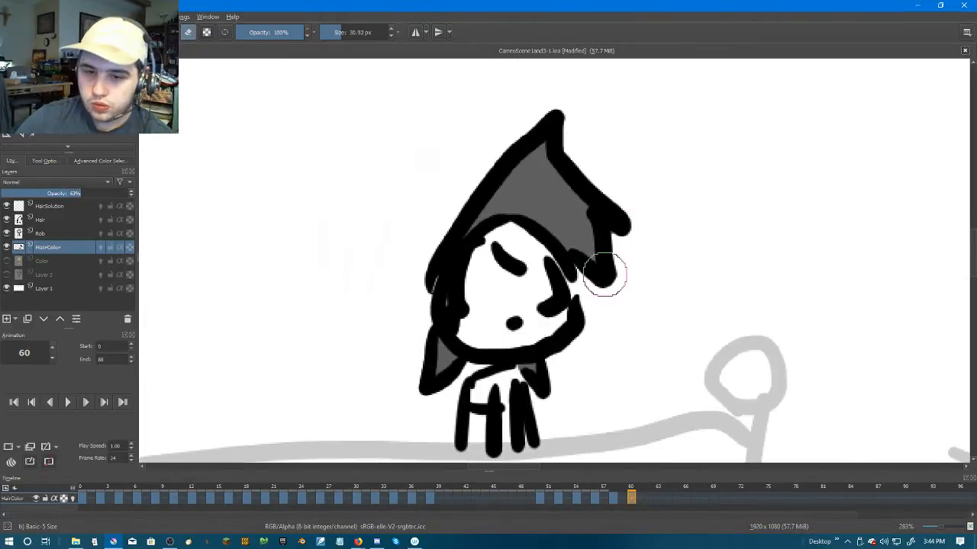
scroll(605, 274, "up", 1)
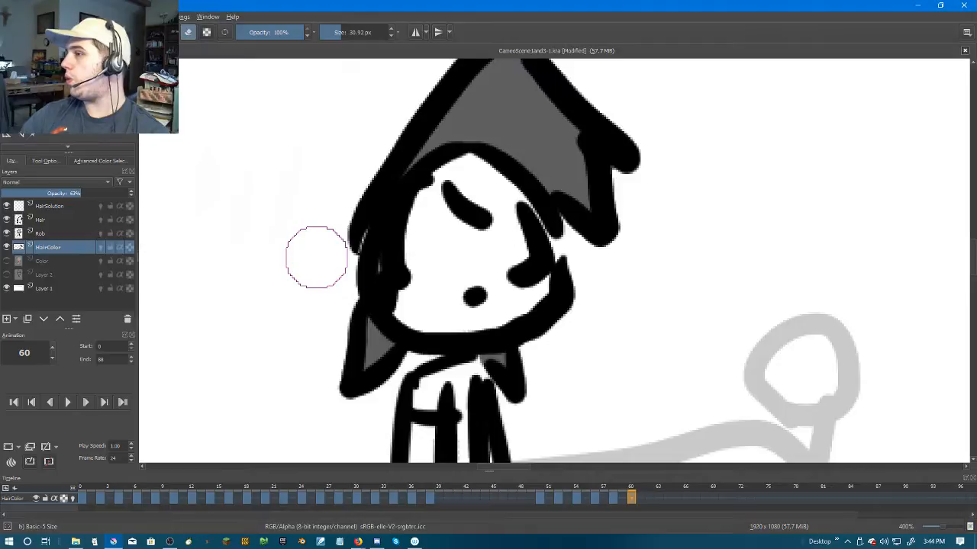
Step: Create a duplicate keyframe at frame 62 on the HairColor layer
key("Right")
key("Left")
key("Right")
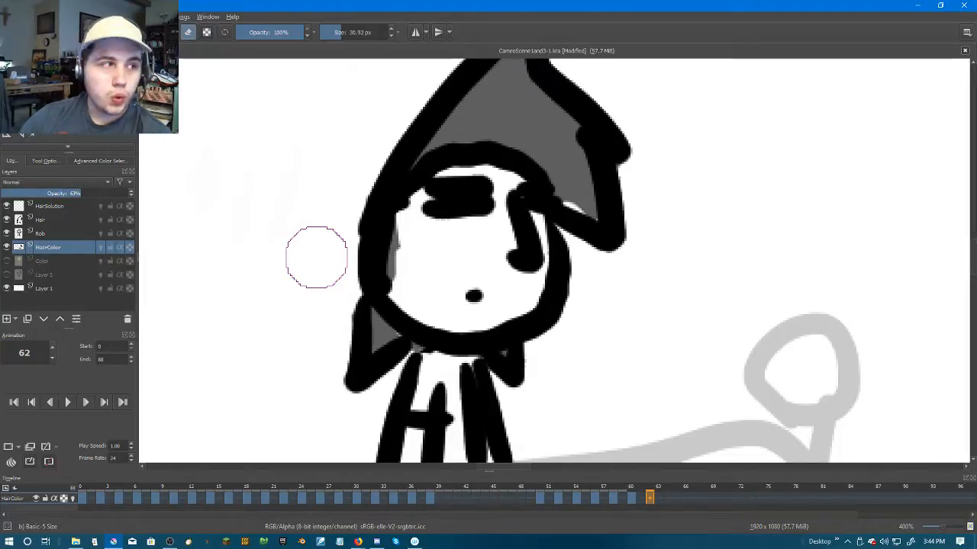
left_click(649, 498)
right_click(650, 497)
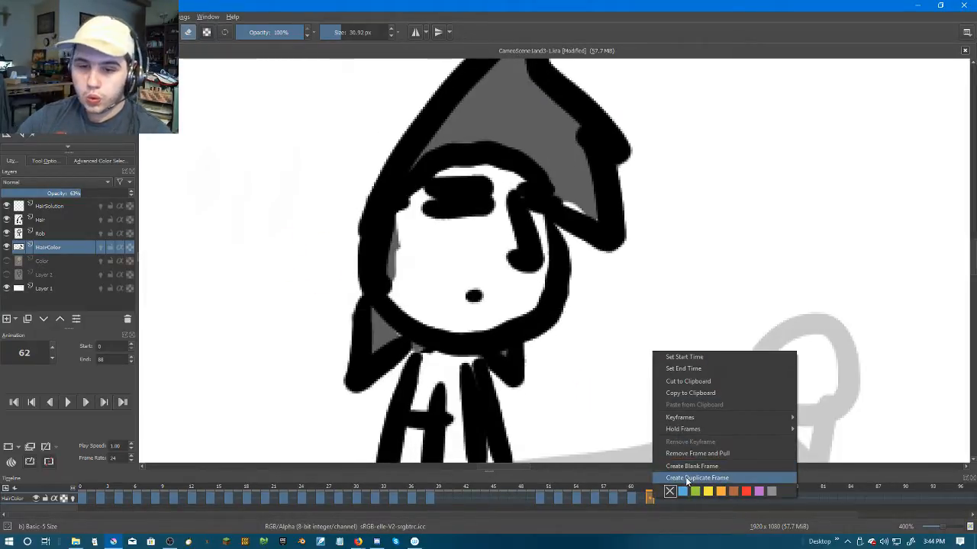
left_click(685, 478)
left_click(629, 502)
left_click(648, 500)
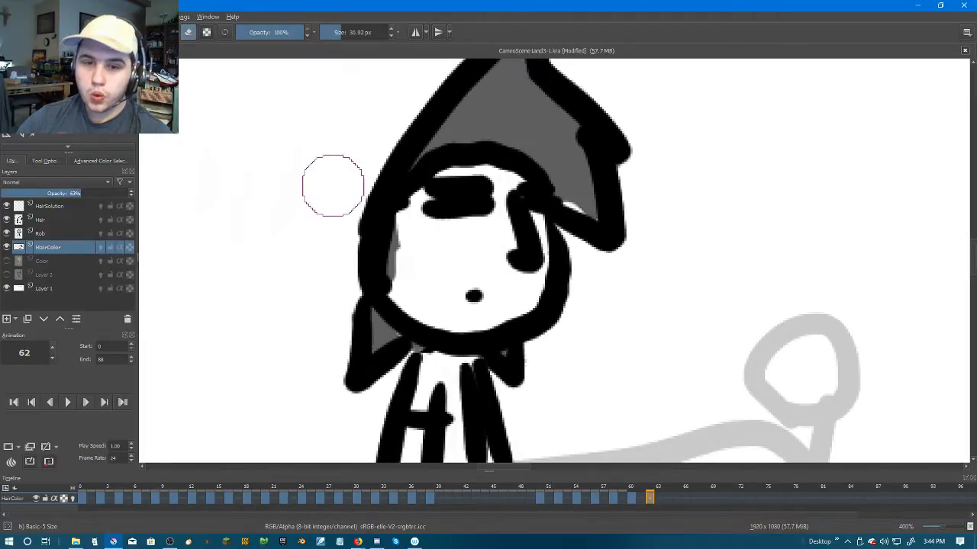
Step: On frame 62, erase the grey spill on the cheek and neck and fill the white gap in the front hair spike
scroll(421, 263, "up", 1)
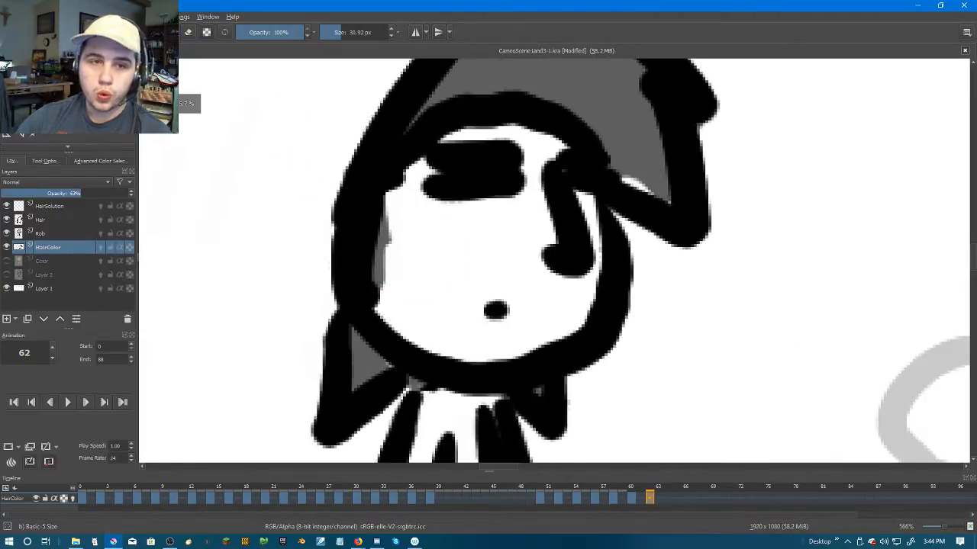
left_click_drag(399, 221, 408, 276)
left_click_drag(310, 358, 292, 412)
left_click_drag(462, 412, 442, 393)
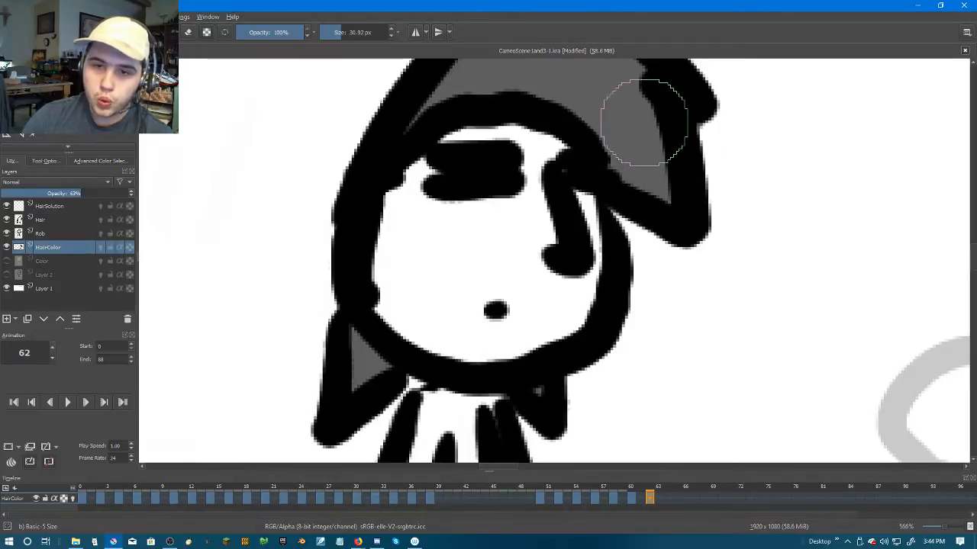
scroll(635, 123, "down", 5)
scroll(630, 247, "up", 2)
left_click(672, 494)
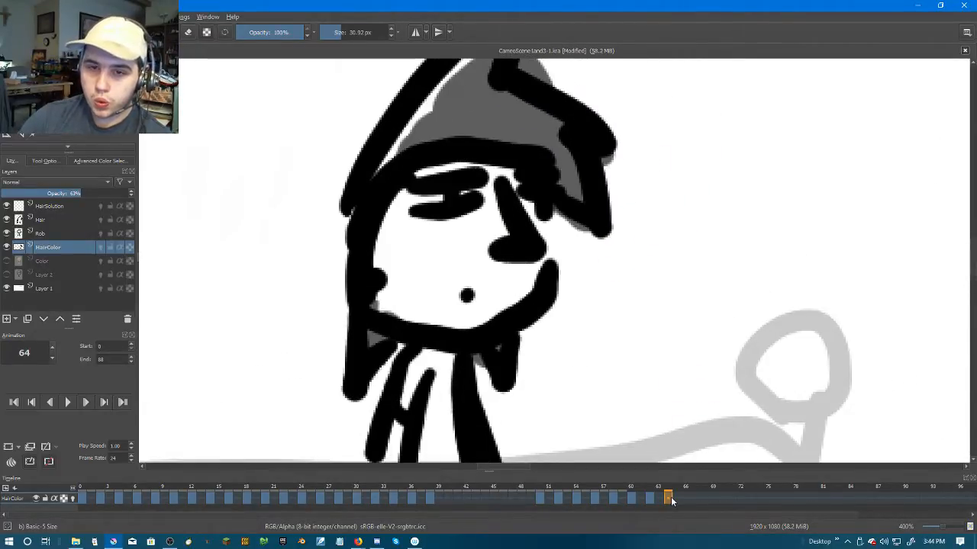
right_click(669, 497)
left_click(687, 466)
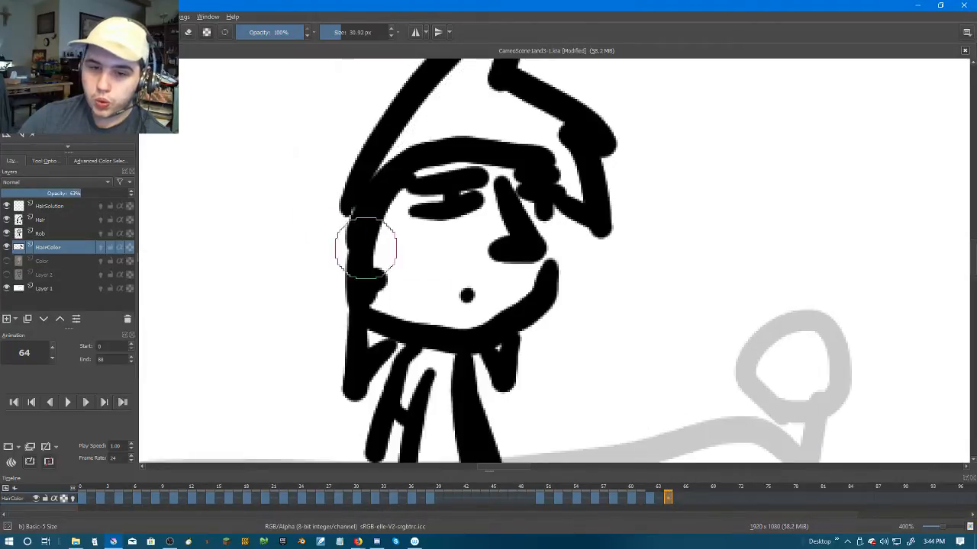
right_click(671, 496)
left_click(694, 466)
Step: Create a duplicate keyframe at frame 64 on the HairColor layer
right_click(666, 499)
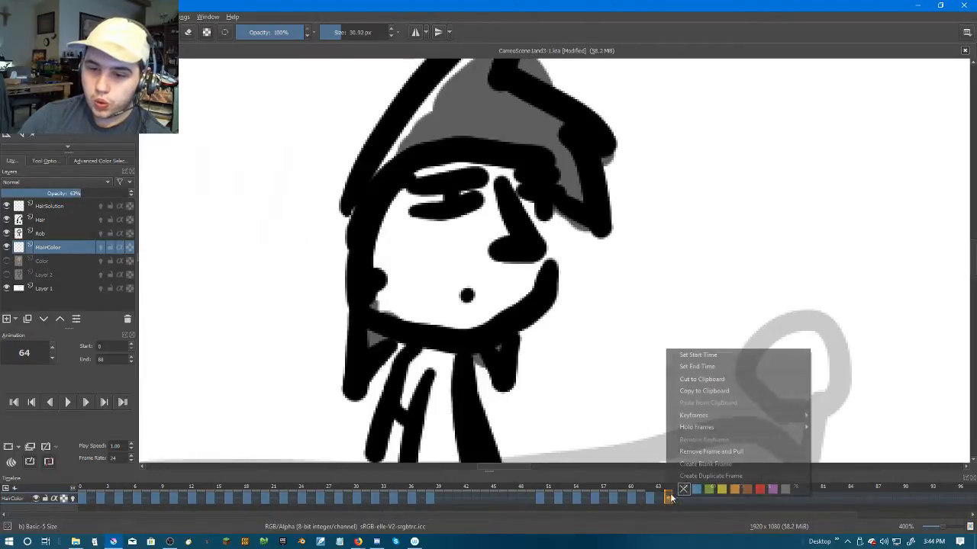
left_click(689, 475)
Step: Erase the grey spill around the jaw and neck on frame 64
scroll(346, 319, "up", 2)
mouse_move(509, 245)
left_mouse_down()
mouse_move(466, 198)
mouse_move(415, 186)
left_mouse_up()
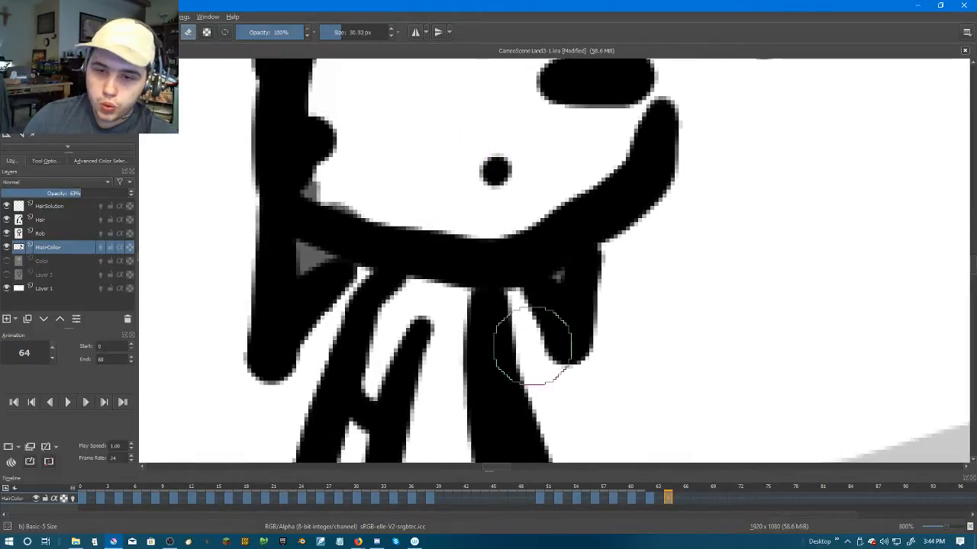
left_click_drag(420, 218, 639, 382)
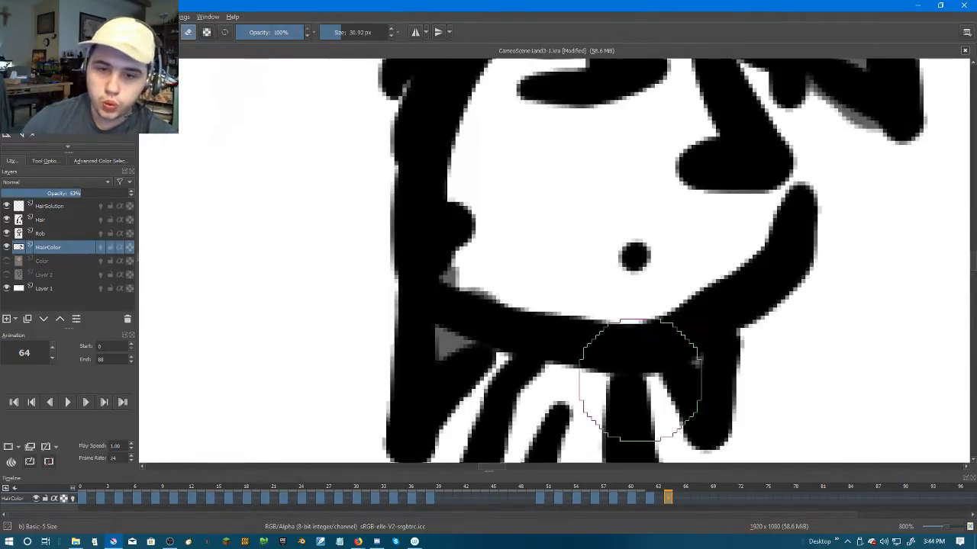
left_click_drag(469, 218, 452, 420)
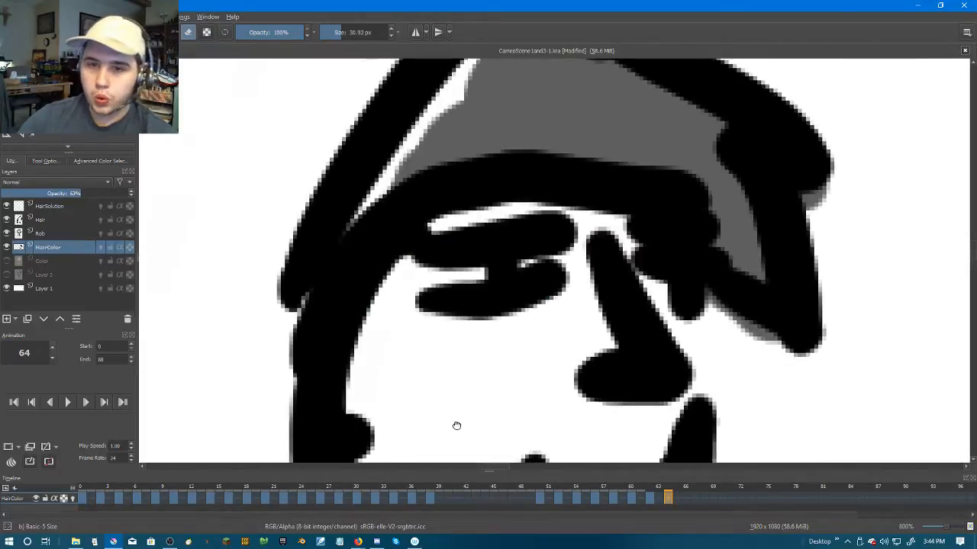
Step: Fill the white gap along the inner back edge of the hair with grey up to the tip on frame 64
mouse_move(348, 196)
left_mouse_down()
mouse_move(352, 266)
mouse_move(443, 323)
mouse_move(387, 277)
mouse_move(490, 141)
mouse_move(542, 114)
left_mouse_up()
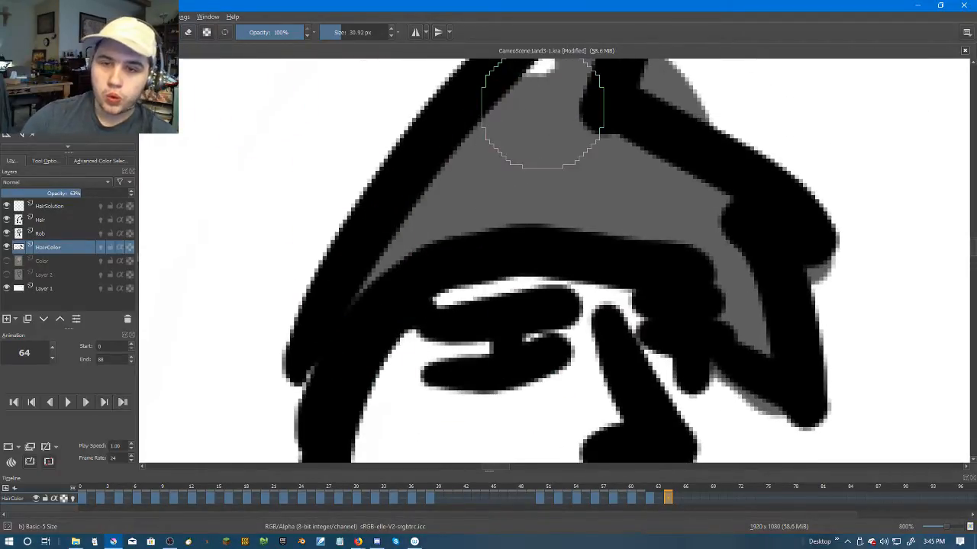
scroll(542, 115, "up", 1)
mouse_move(513, 219)
left_mouse_down()
mouse_move(547, 186)
mouse_move(302, 114)
mouse_move(541, 137)
mouse_move(559, 167)
mouse_move(517, 145)
left_mouse_up()
left_click(293, 76)
Step: Erase the grey spill outside the outline on both sides of the hair's top tip on frame 64
left_click(188, 33)
mouse_move(349, 190)
left_mouse_down()
mouse_move(376, 185)
mouse_move(398, 261)
mouse_move(359, 245)
left_mouse_up()
left_click(398, 206)
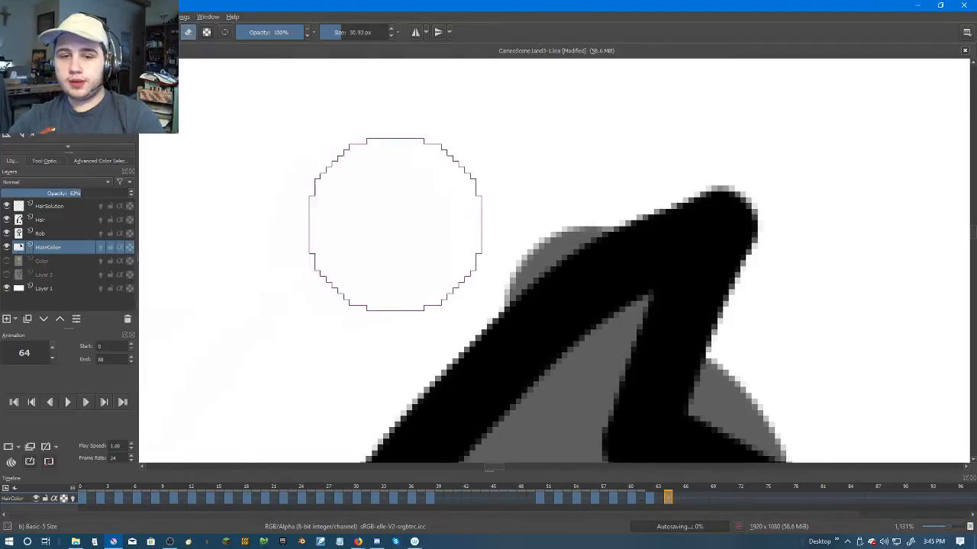
left_click_drag(824, 266, 636, 135)
mouse_move(668, 374)
left_mouse_down()
mouse_move(583, 273)
mouse_move(580, 288)
mouse_move(557, 255)
mouse_move(562, 229)
left_mouse_up()
scroll(557, 277, "down", 4)
scroll(603, 236, "up", 3)
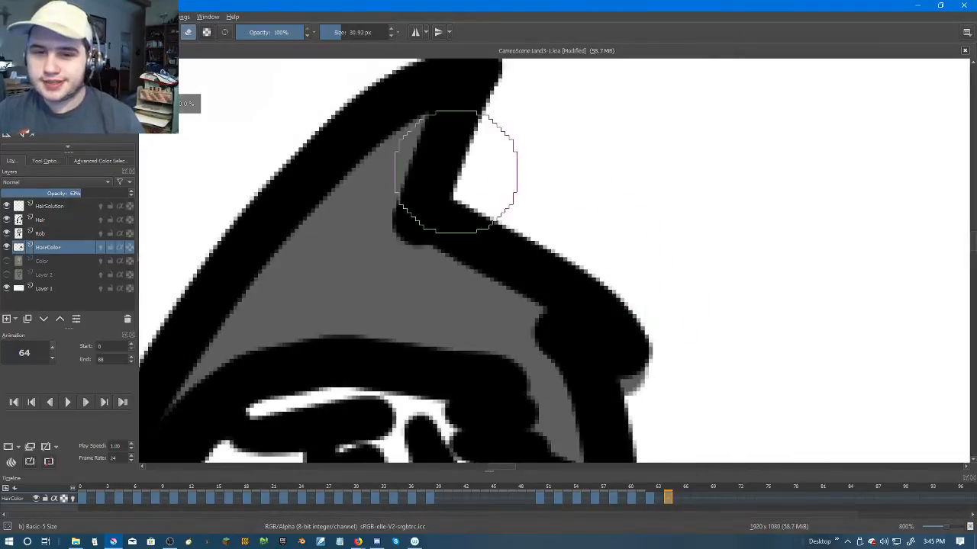
Step: Erase the grey spill outside the outline around the two front hair spikes on frame 64
scroll(535, 164, "up", 3)
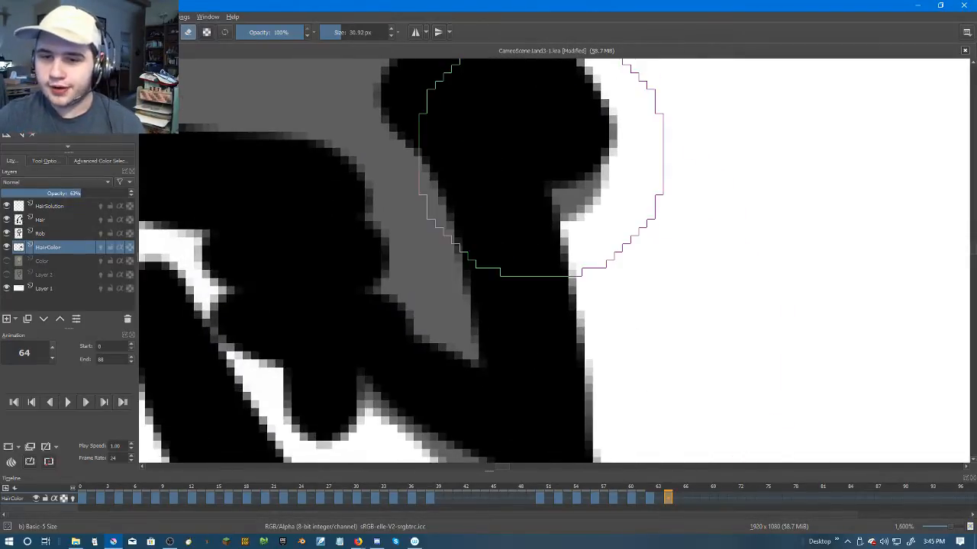
scroll(624, 256, "down", 3)
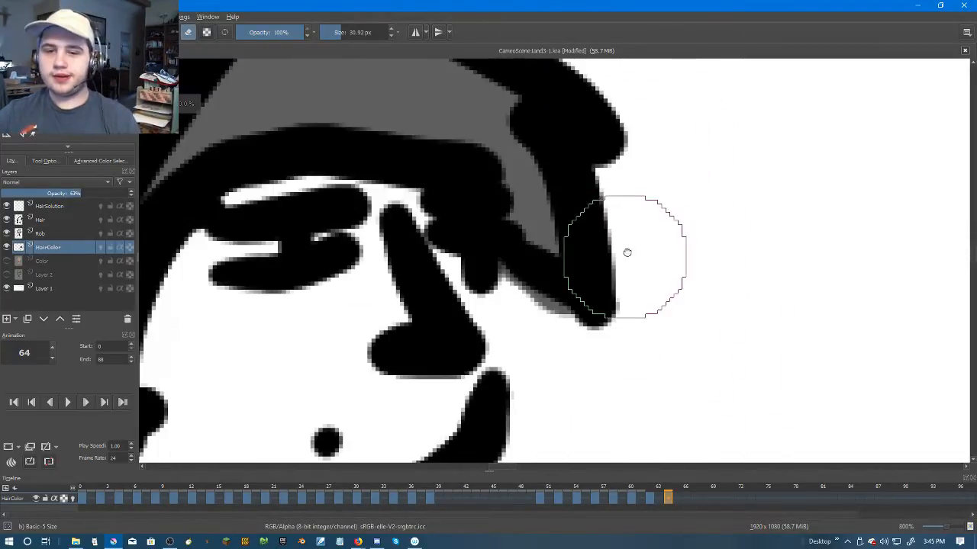
scroll(624, 257, "up", 3)
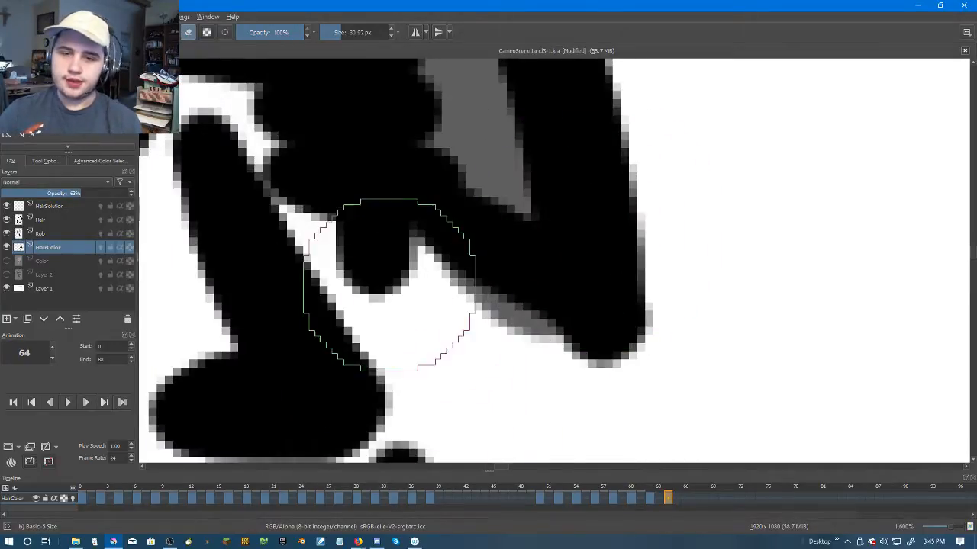
scroll(633, 349, "down", 5)
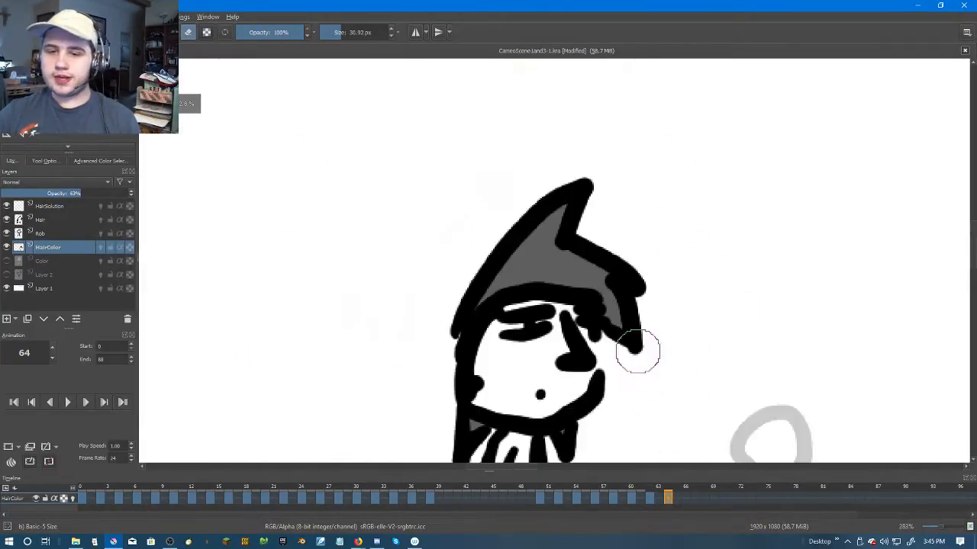
Step: Switch back to painting and dab grey into the tiny gap in the front hair lock beside the neck on frame 64
scroll(628, 308, "up", 3)
scroll(250, 106, "up", 1)
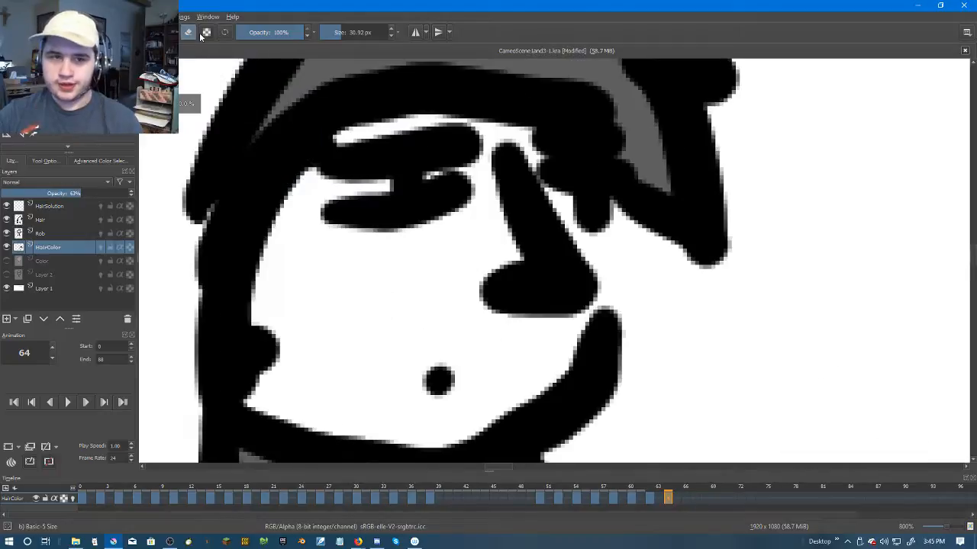
left_click_drag(550, 318, 558, 87)
scroll(558, 86, "up", 2)
scroll(558, 212, "down", 5)
scroll(550, 214, "up", 3)
mouse_move(523, 316)
left_mouse_down()
mouse_move(557, 323)
mouse_move(461, 281)
mouse_move(523, 312)
left_mouse_up()
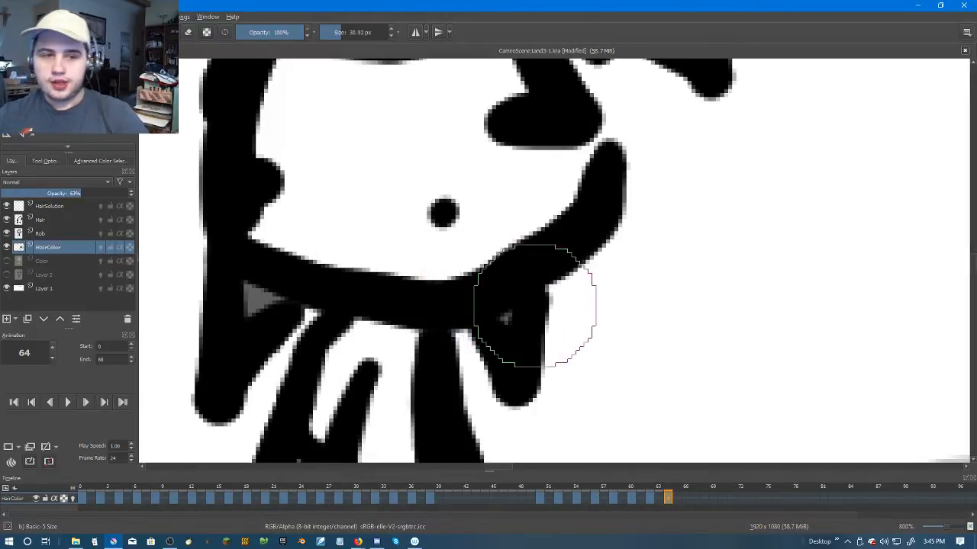
scroll(549, 316, "down", 1)
scroll(574, 262, "down", 3)
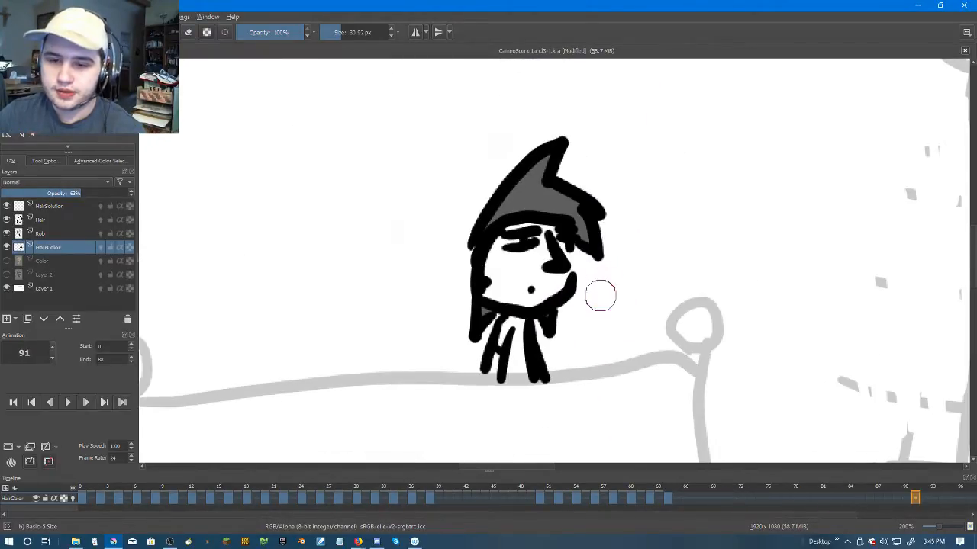
Step: Hide the Hair, Rob and HairSolution layers to isolate the hair color on frame 79
left_click(7, 220)
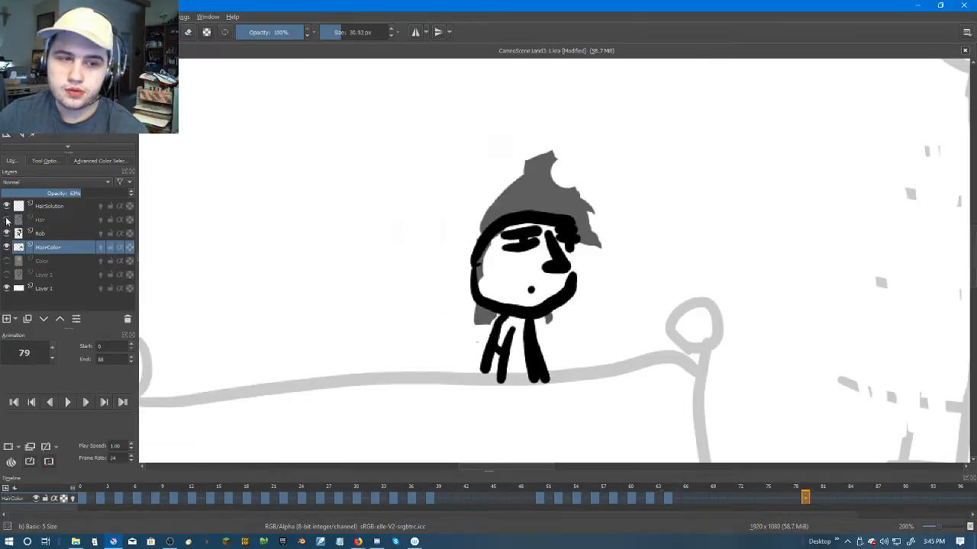
left_click(7, 234)
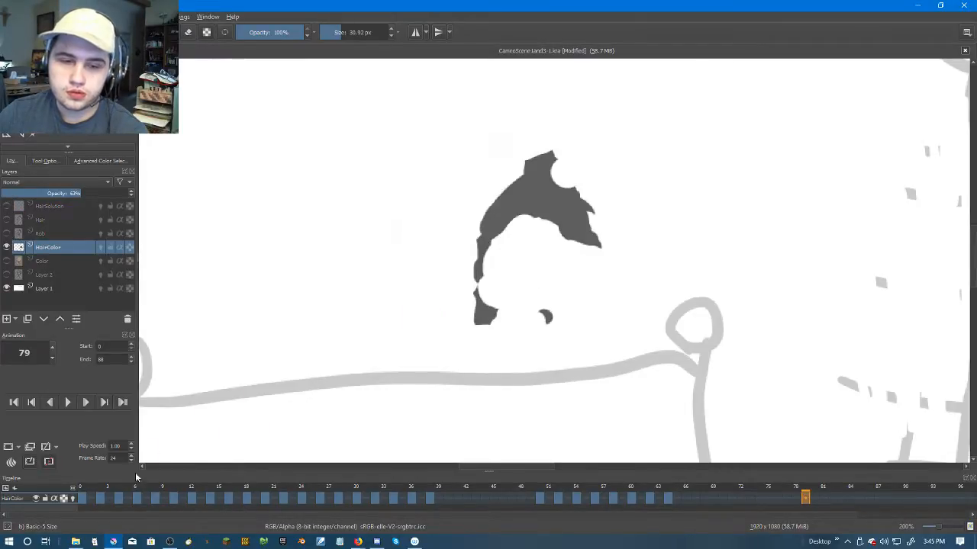
Step: Set the HairColor layer's opacity to 100% and play the isolated hair color animation from frame 0
left_click(83, 499)
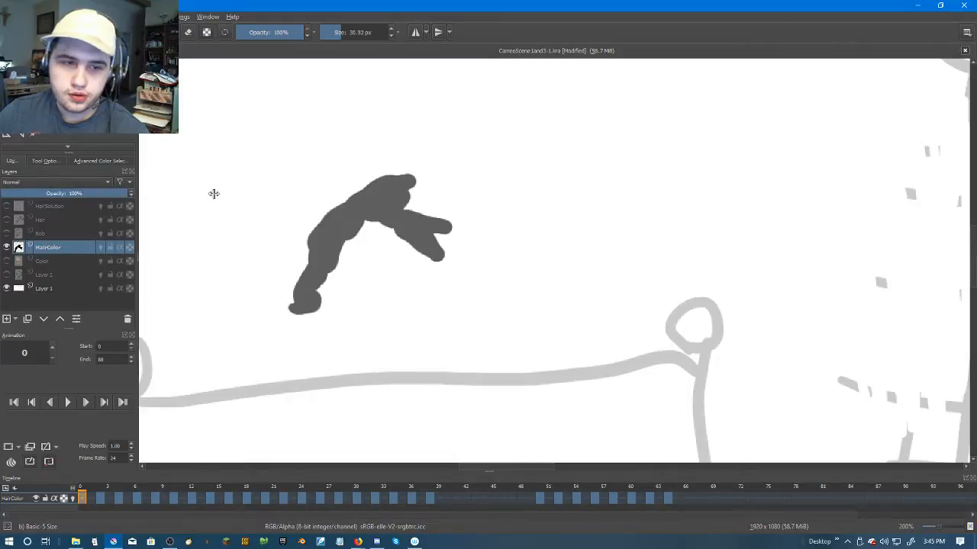
left_click(60, 402)
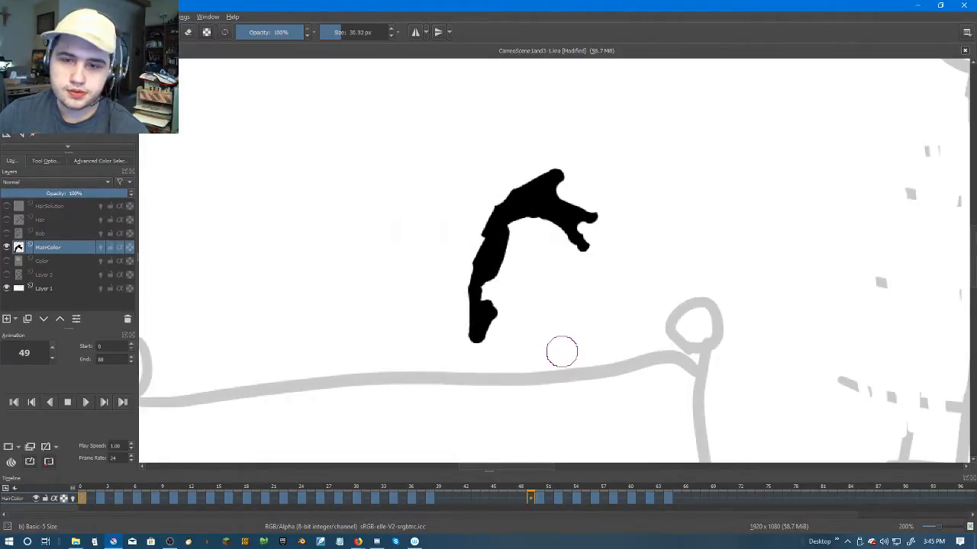
key("minus")
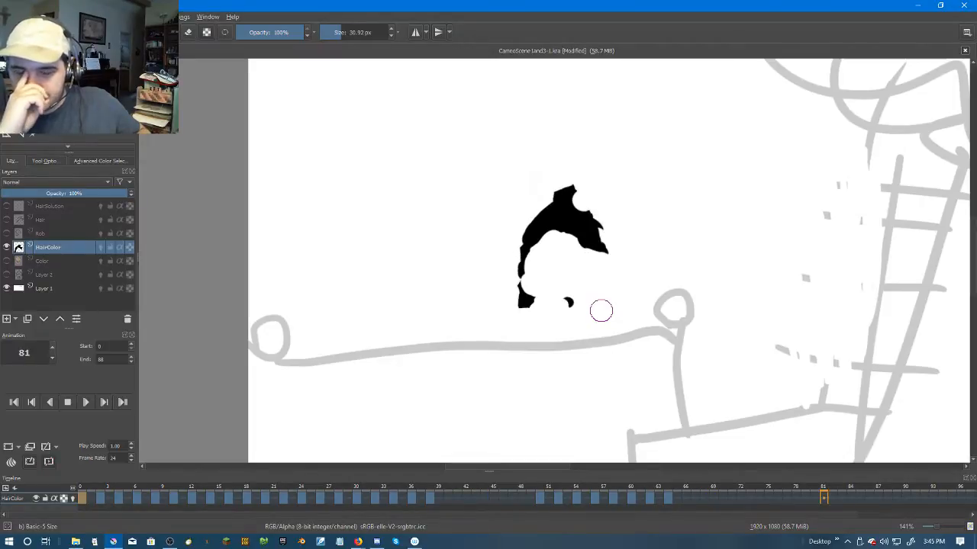
left_click(70, 405)
Step: Show the Hair and HairSolution layers again and play the animation to check the color against the outline
left_click(7, 220)
left_click(6, 207)
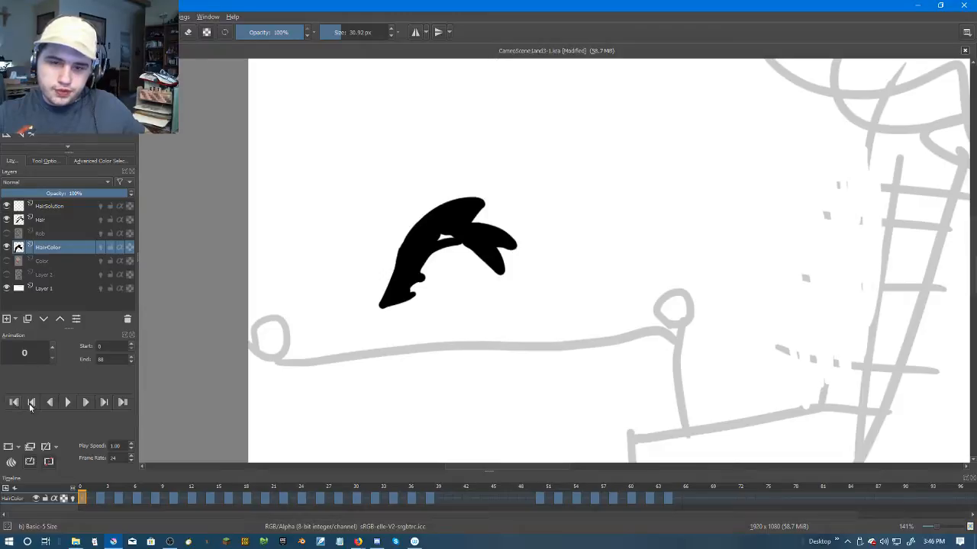
left_click(70, 410)
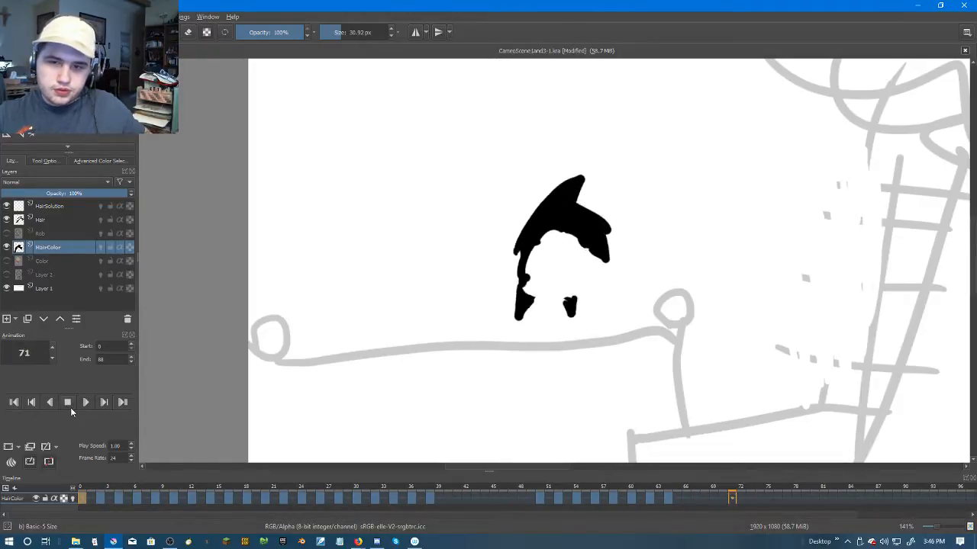
left_click(68, 403)
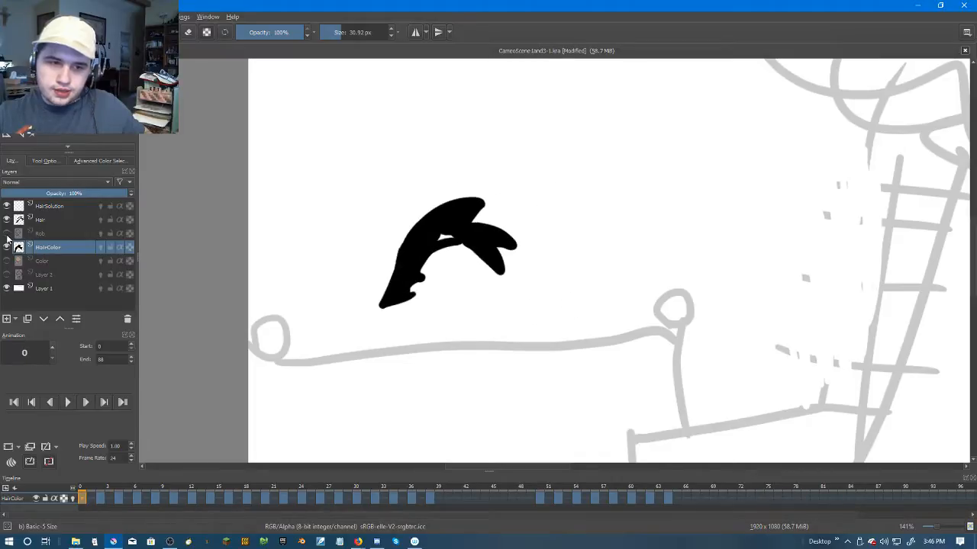
Step: Show the Rob layer and briefly play the animation with the character's line art
left_click(7, 233)
left_click(74, 405)
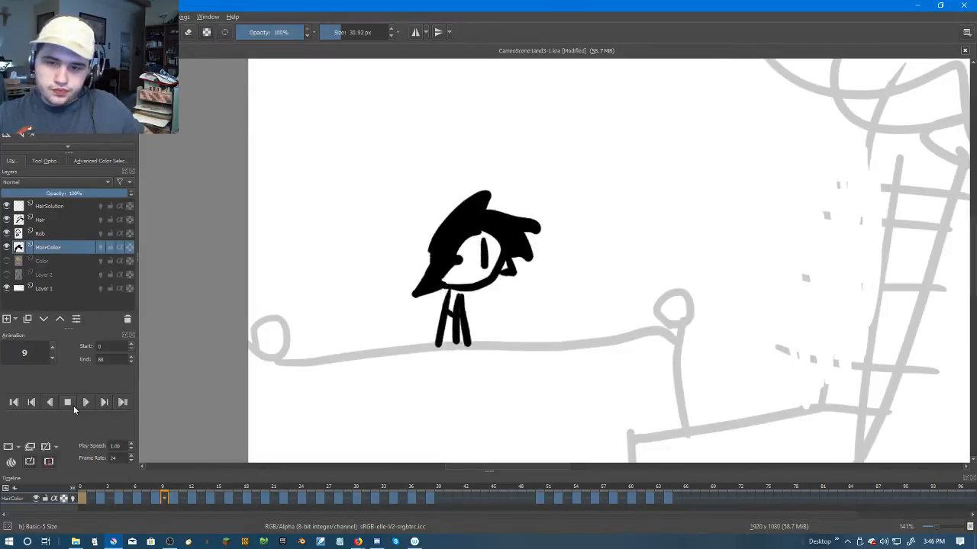
left_click(74, 405)
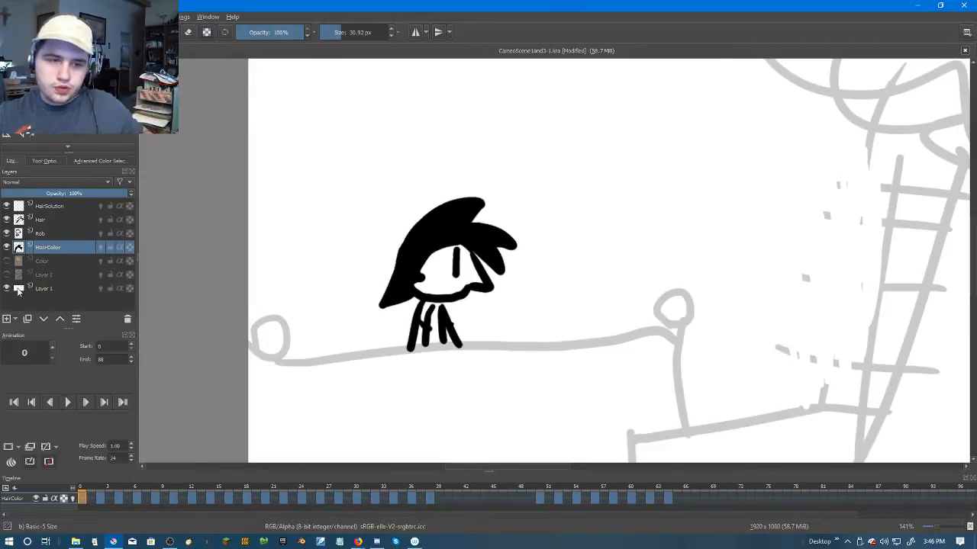
Step: Show the Color layer and play the fully colored animation with the whole canvas in view
left_click(9, 261)
left_click(66, 408)
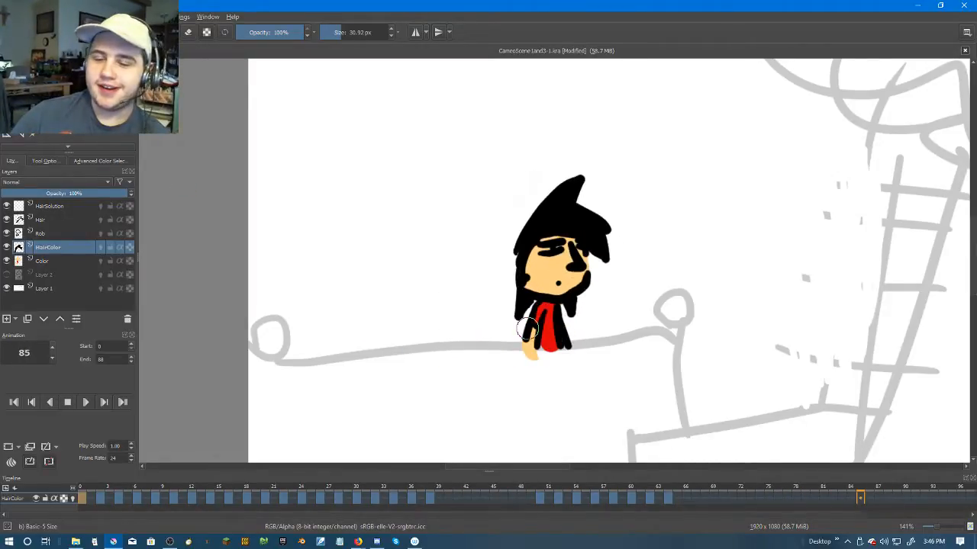
scroll(519, 331, "down", 3)
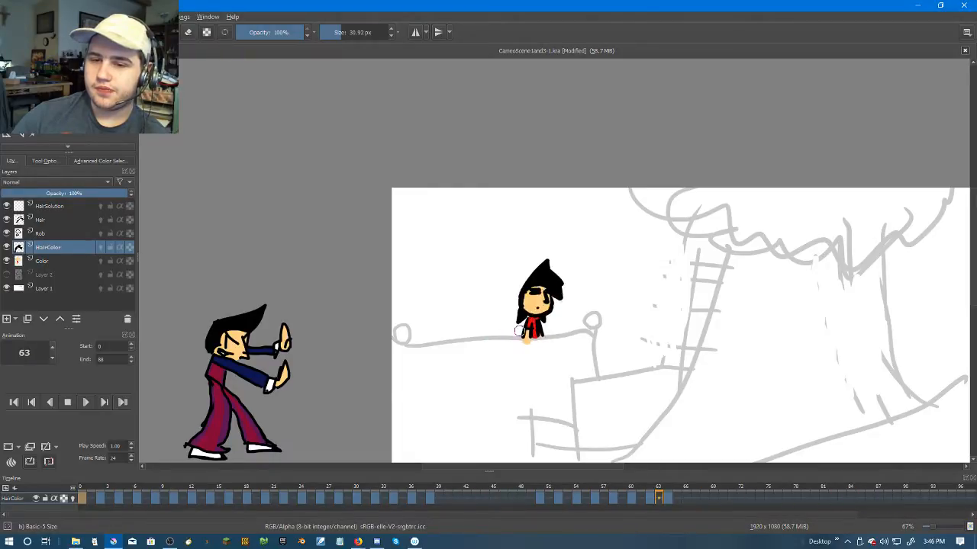
scroll(525, 327, "down", 2)
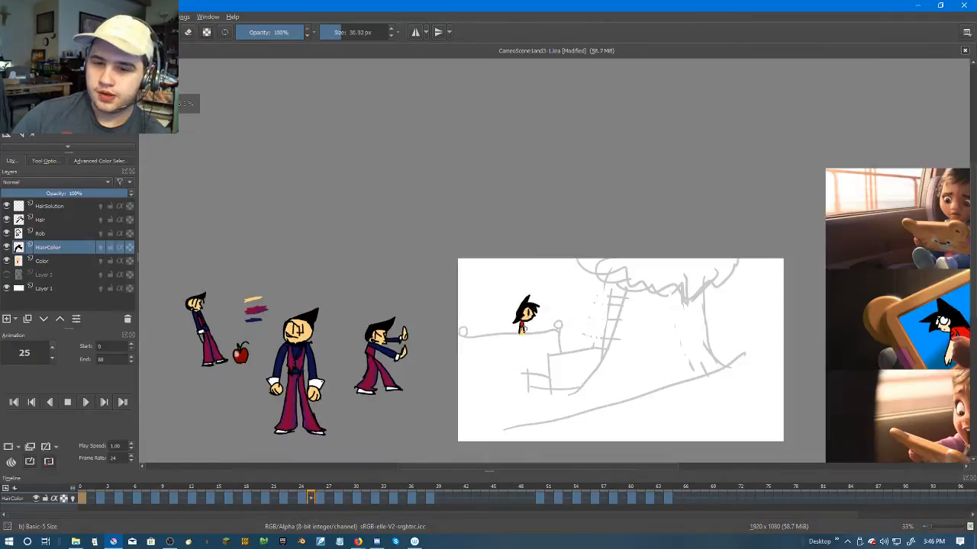
left_click_drag(508, 292, 476, 277)
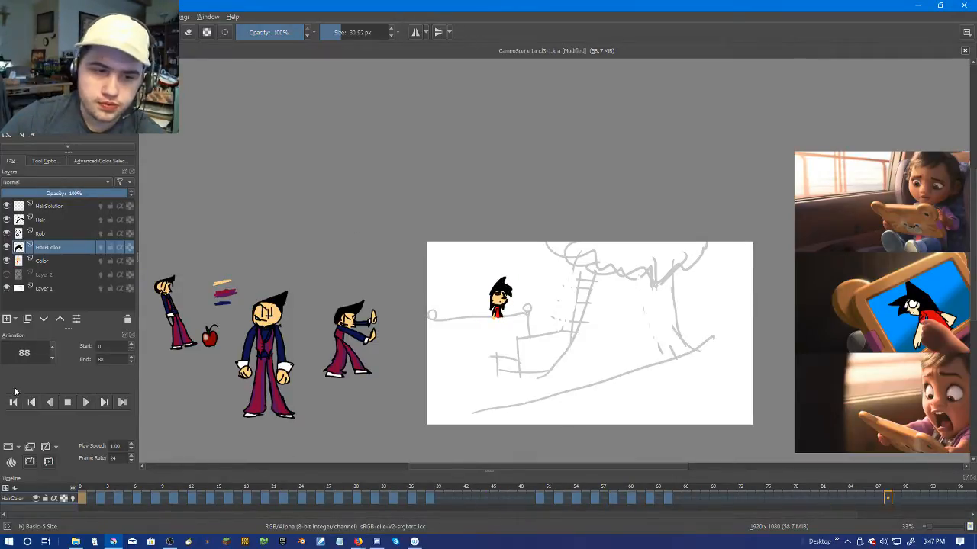
left_click(67, 402)
Step: Save the document as a new version named CameoScene1and3-2.kra in the Cameos folder
left_click(12, 17)
left_click(114, 77)
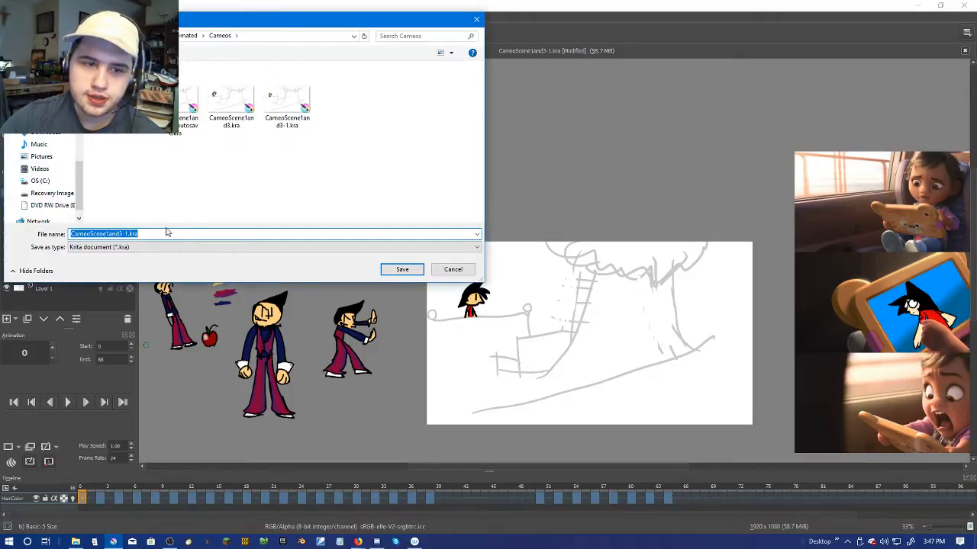
left_click(127, 234)
key("BackSpace")
type("2")
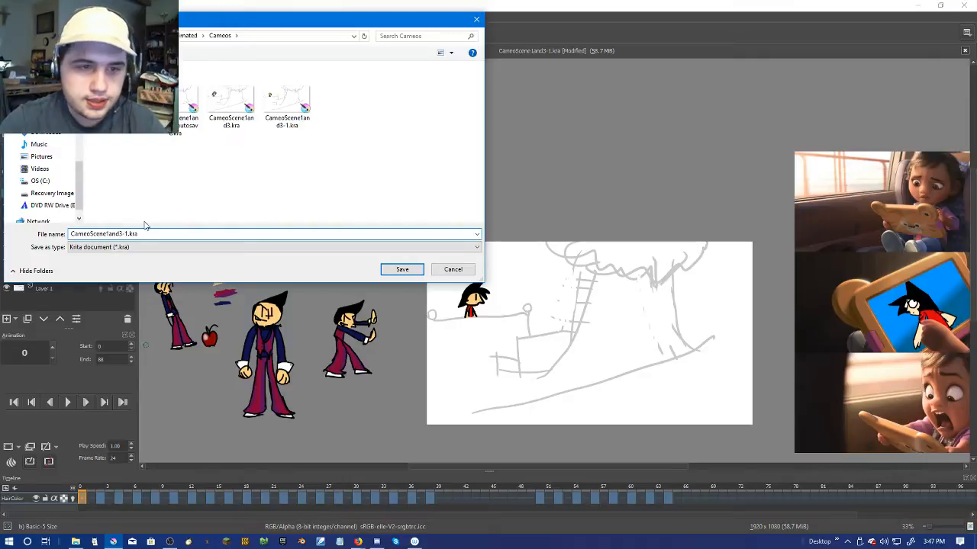
left_click(402, 270)
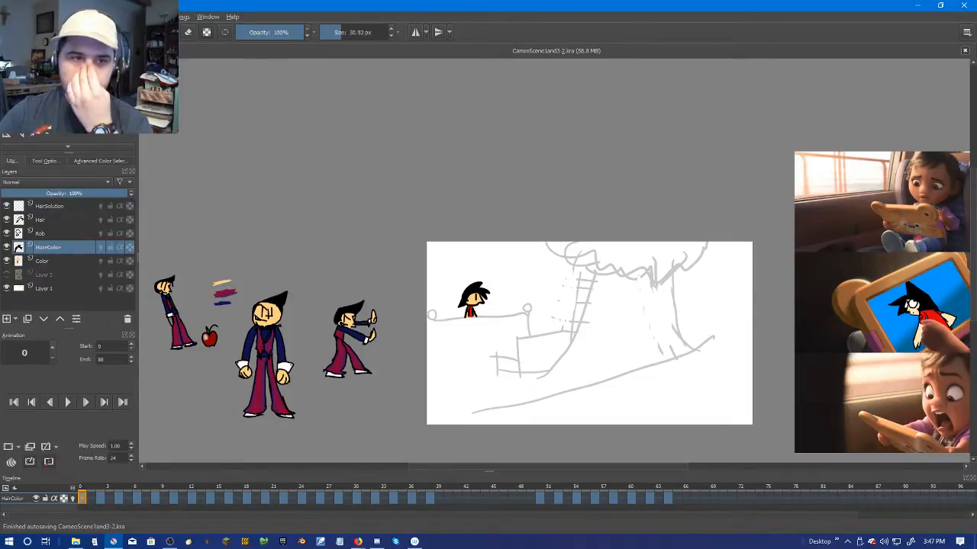
Step: Hide the Layer 1 background sketch and open the Render Animation settings
left_click(6, 288)
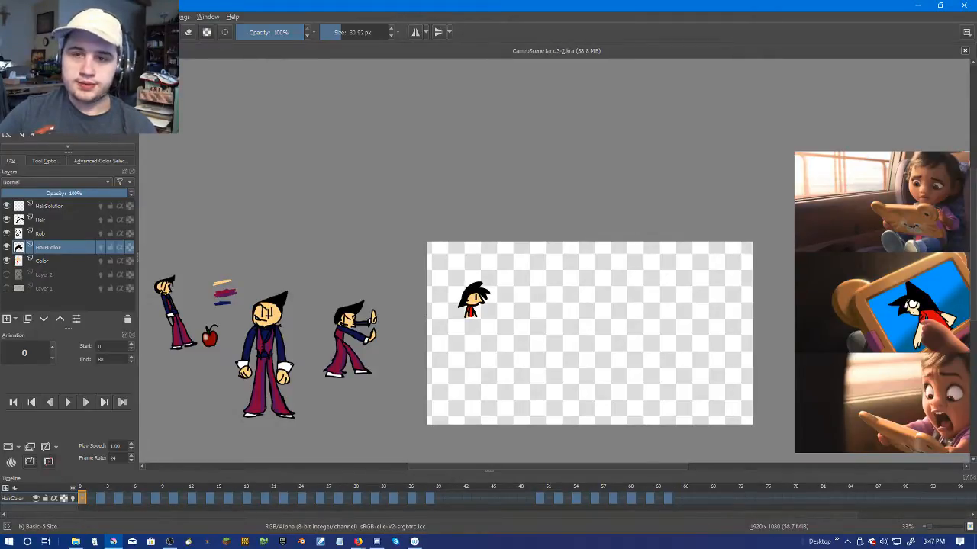
left_click(11, 17)
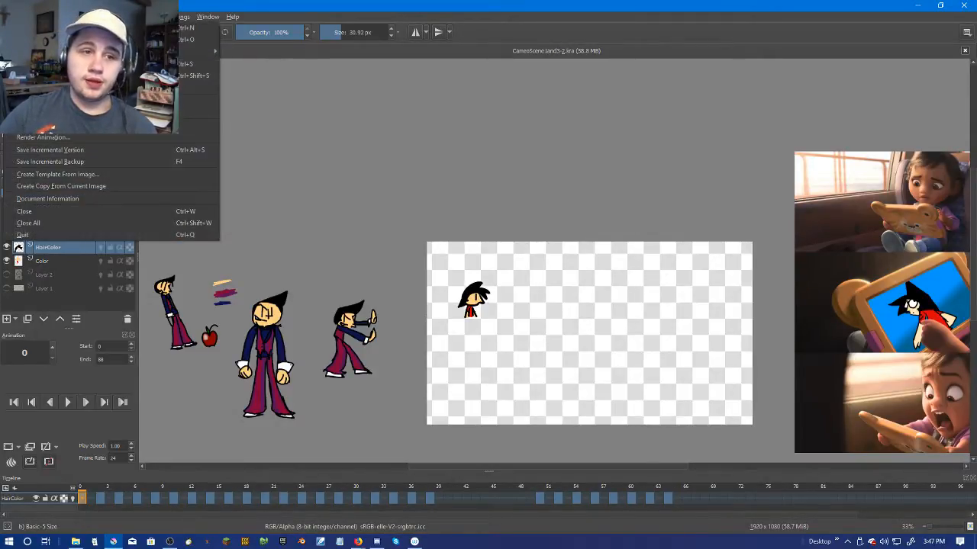
left_click(66, 139)
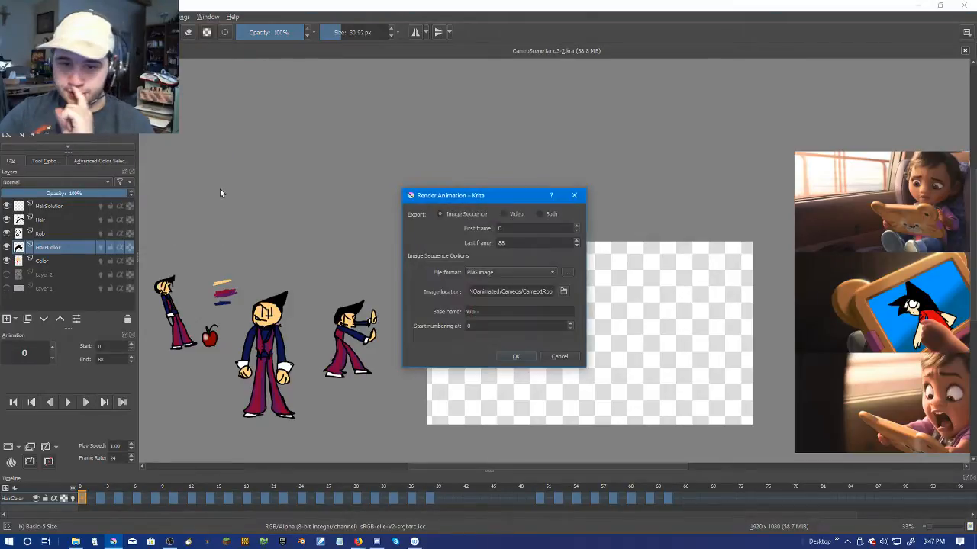
Step: Create a V2 folder inside Cameo1Rob, set it as the image location and render the PNG image sequence
left_click(564, 292)
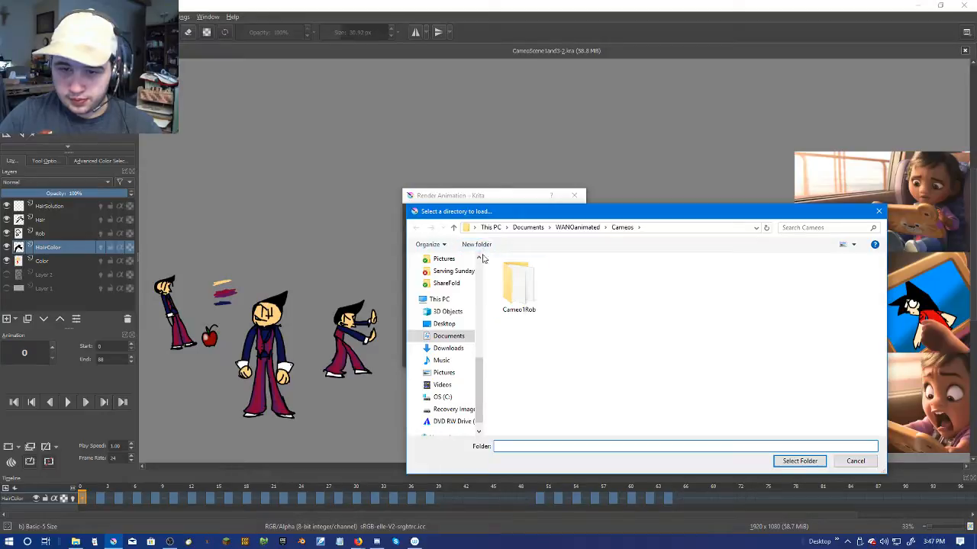
double_click(502, 274)
left_click(476, 244)
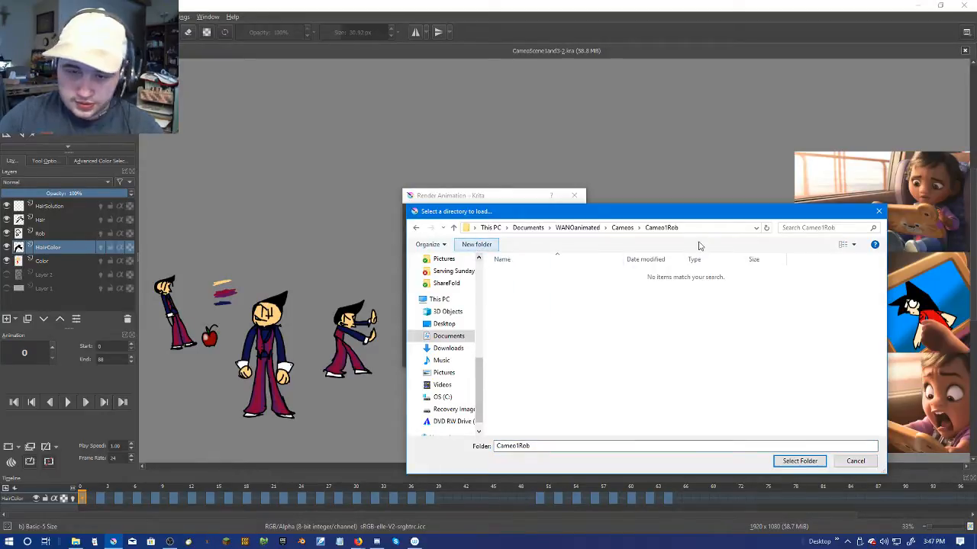
type("R")
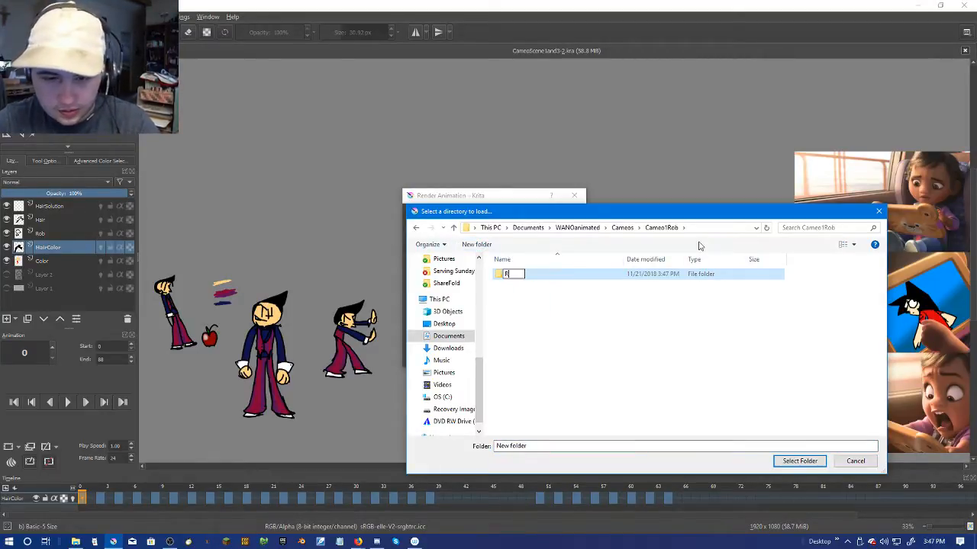
type("2")
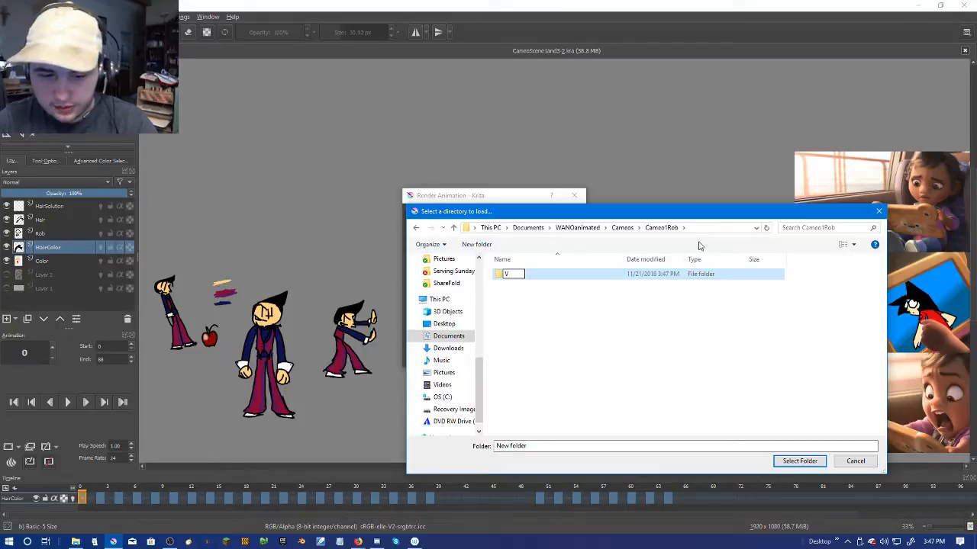
left_click(502, 280)
double_click(503, 282)
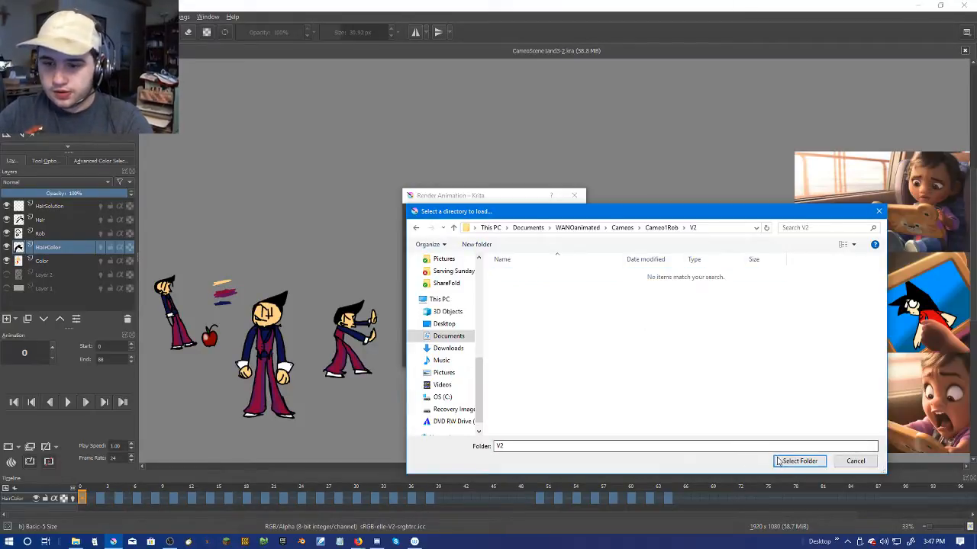
left_click(800, 460)
left_click(517, 357)
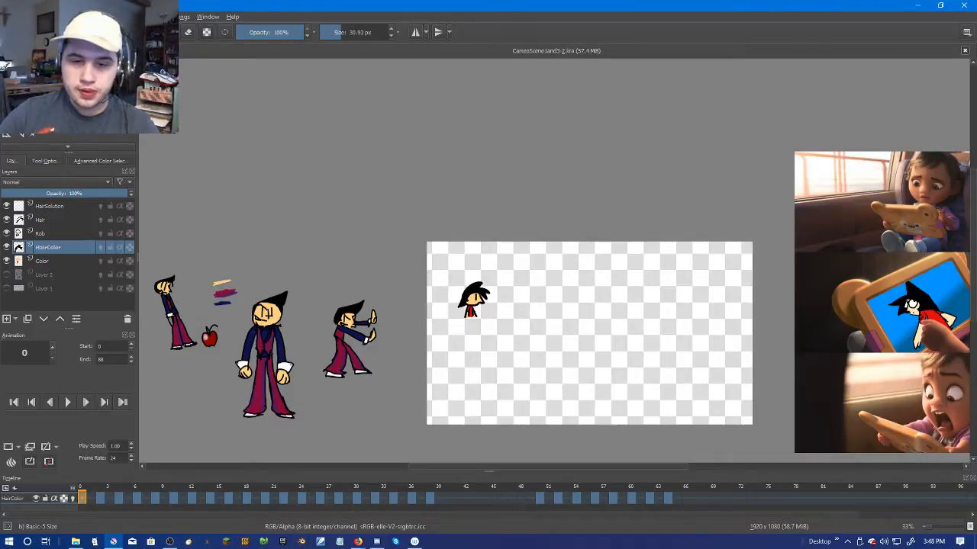
Step: Open Scene1-4-M.kra from the Main folder of WANOanimated
left_click(11, 16)
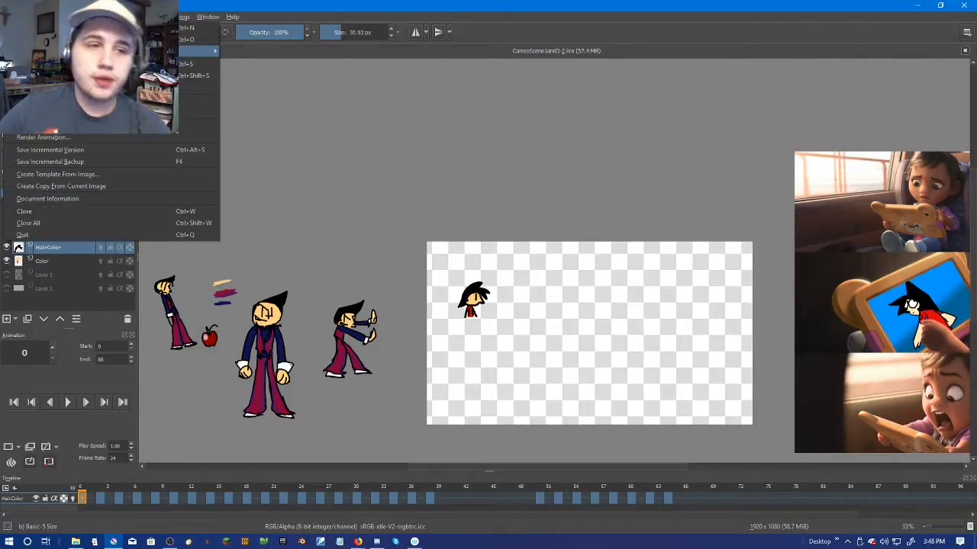
mouse_move(175, 51)
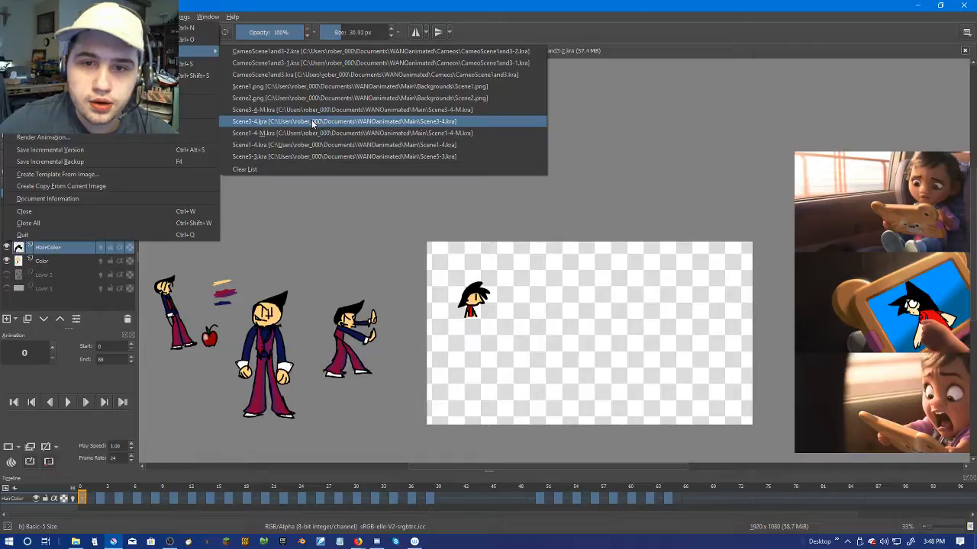
left_click(92, 39)
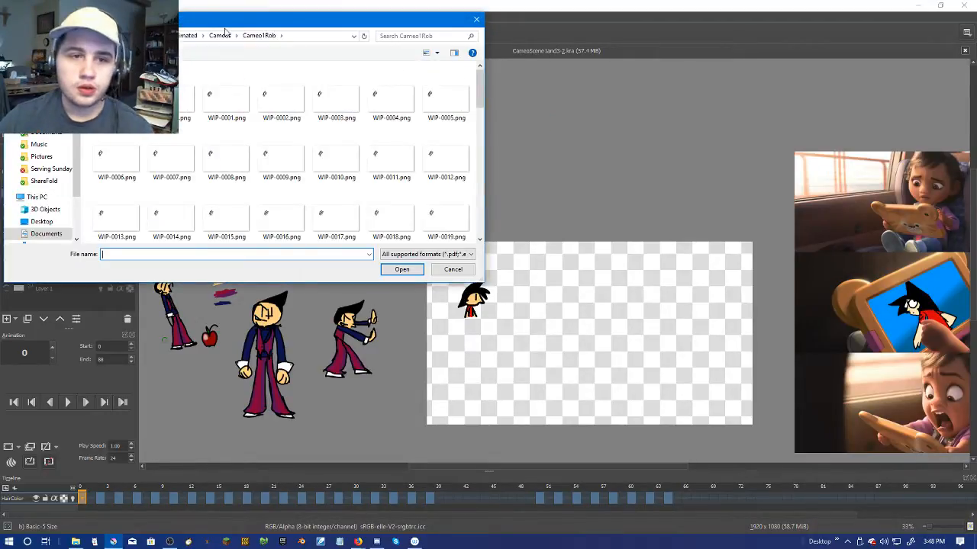
left_click(221, 36)
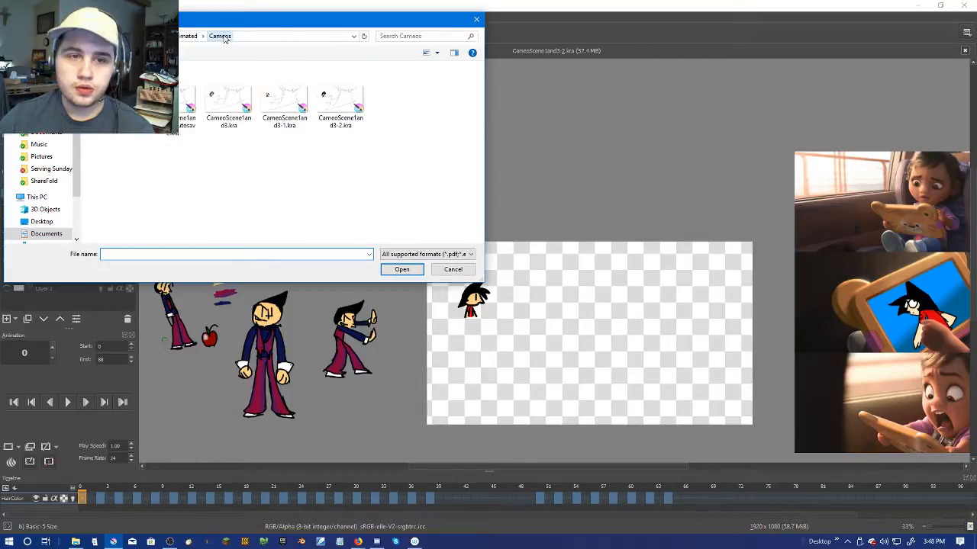
left_click(185, 36)
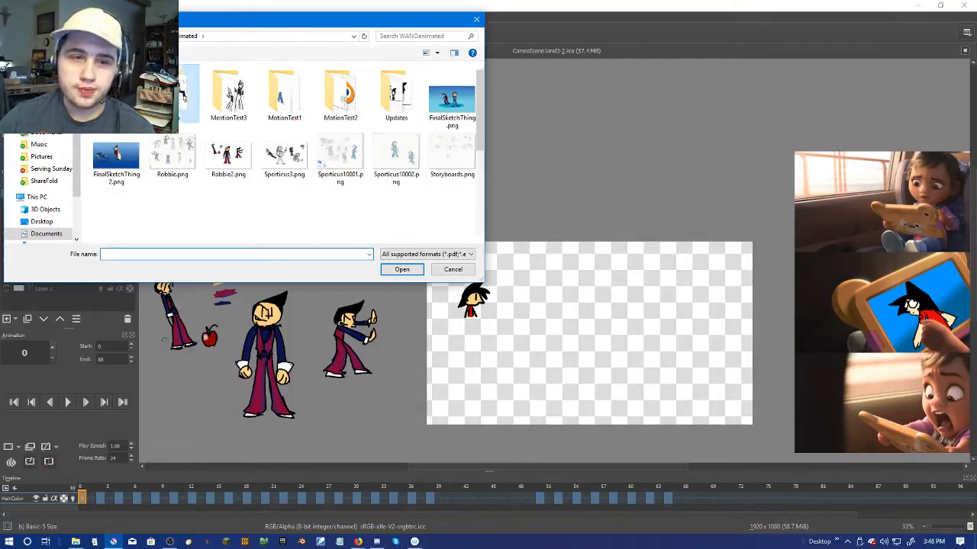
double_click(187, 91)
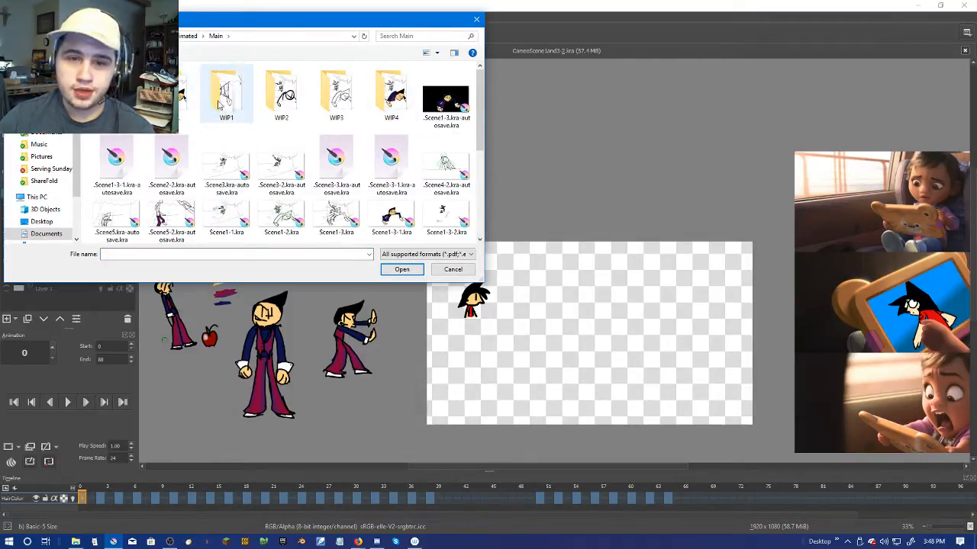
scroll(380, 93, "down", 3)
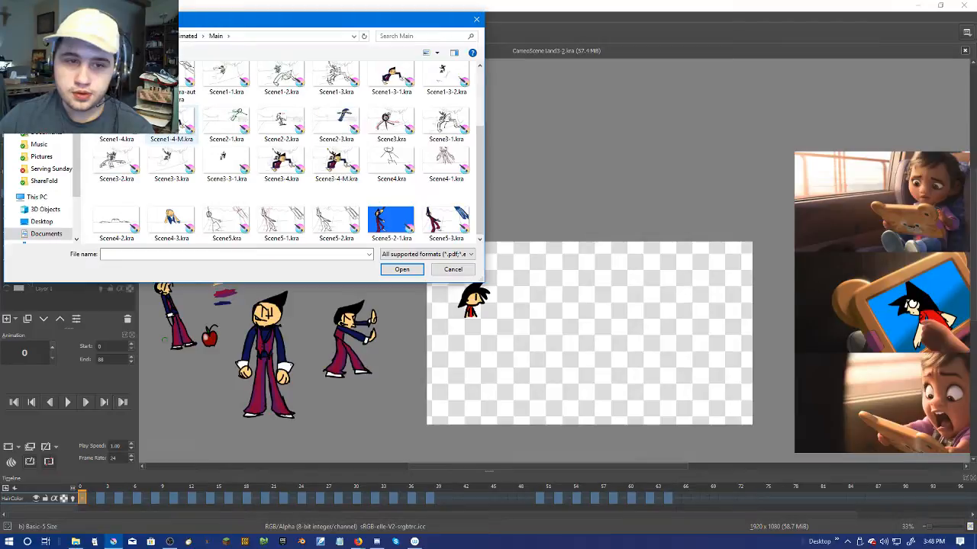
left_click(183, 122)
double_click(173, 135)
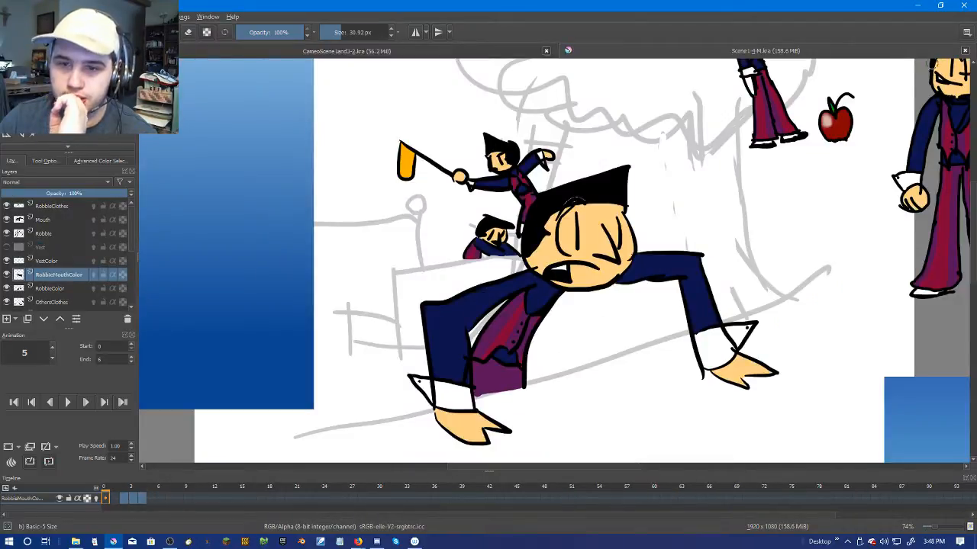
Step: Hide the Layer 1 background sketch in the Scene1-4-M document
scroll(805, 156, "down", 2)
scroll(16, 290, "down", 3)
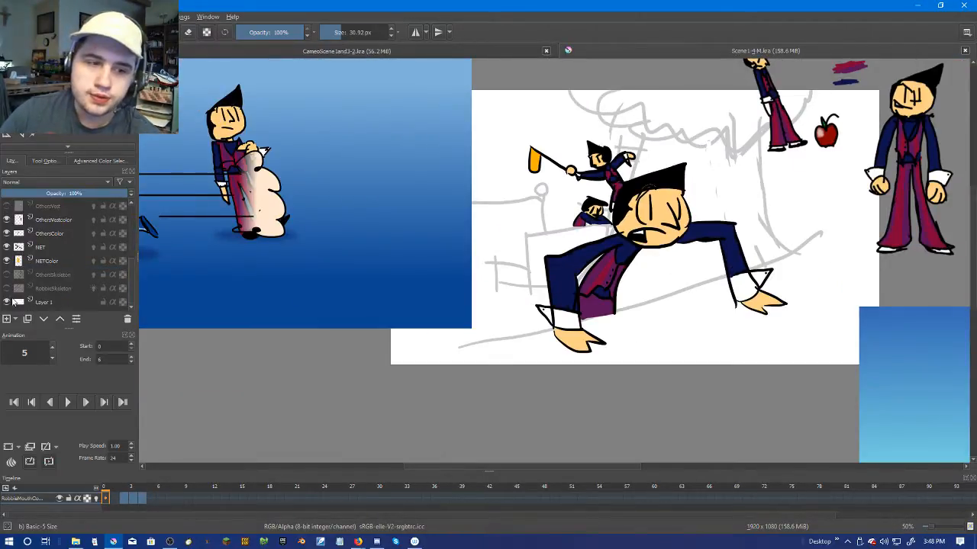
left_click(6, 302)
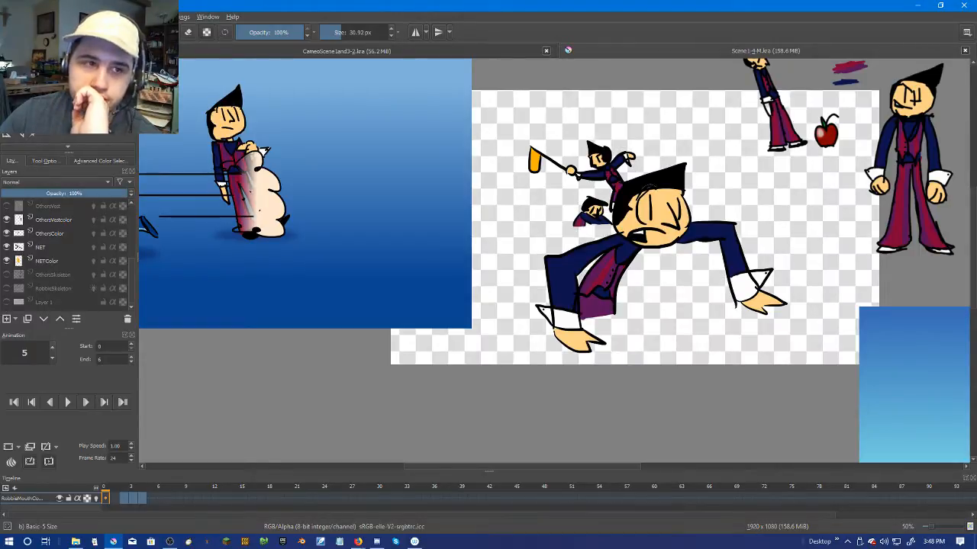
Step: Save a copy of the document as Scene1-4-MA.kra in the Main folder and open the Render Animation settings
left_click(12, 17)
left_click(104, 76)
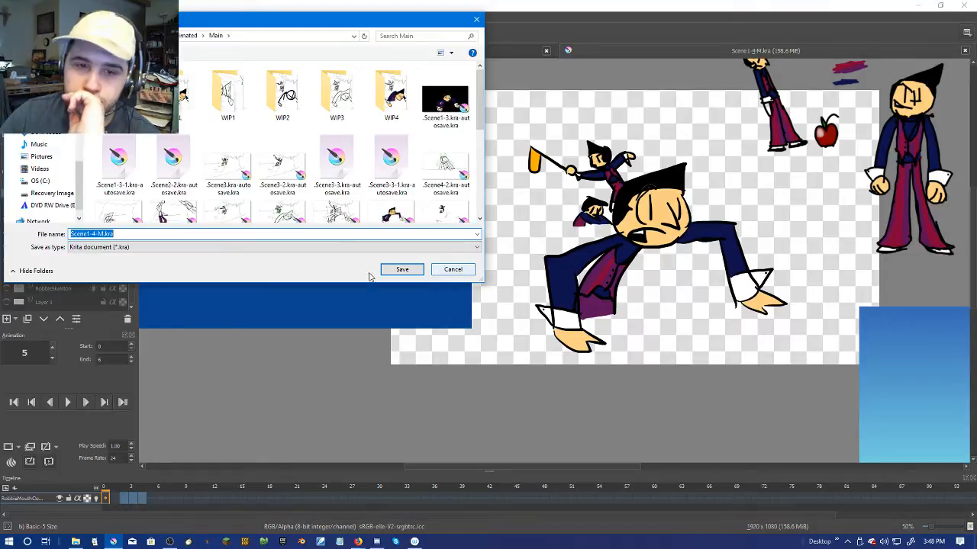
left_click(102, 235)
type("A")
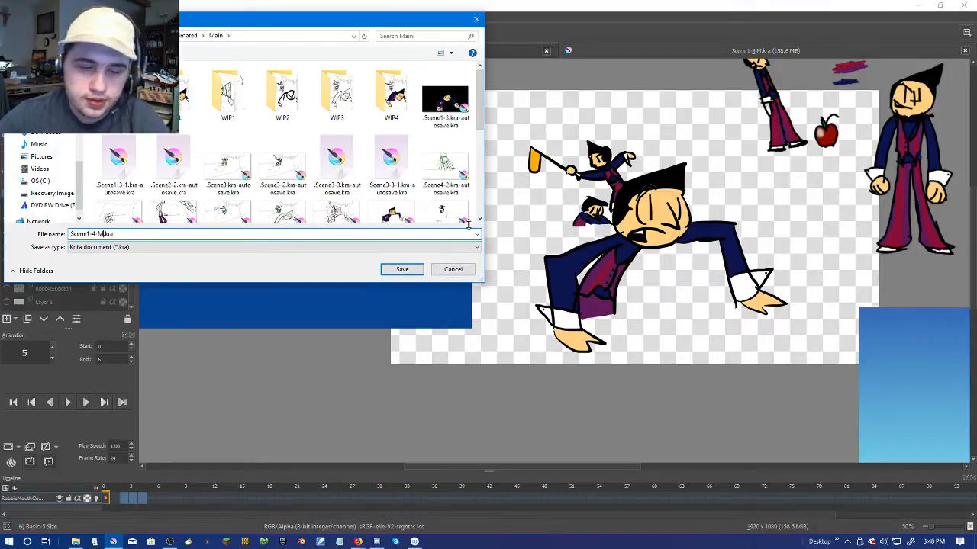
left_click(402, 270)
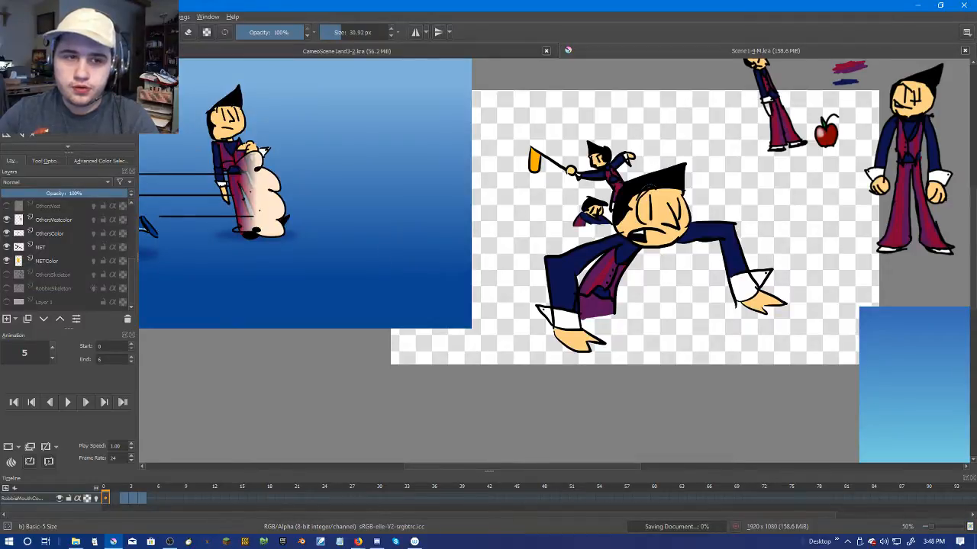
left_click(11, 16)
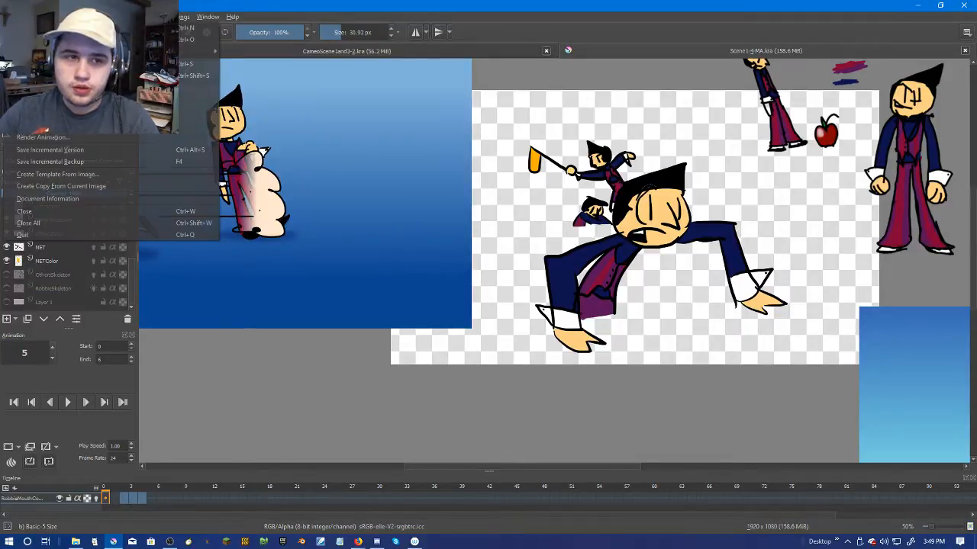
left_click(68, 139)
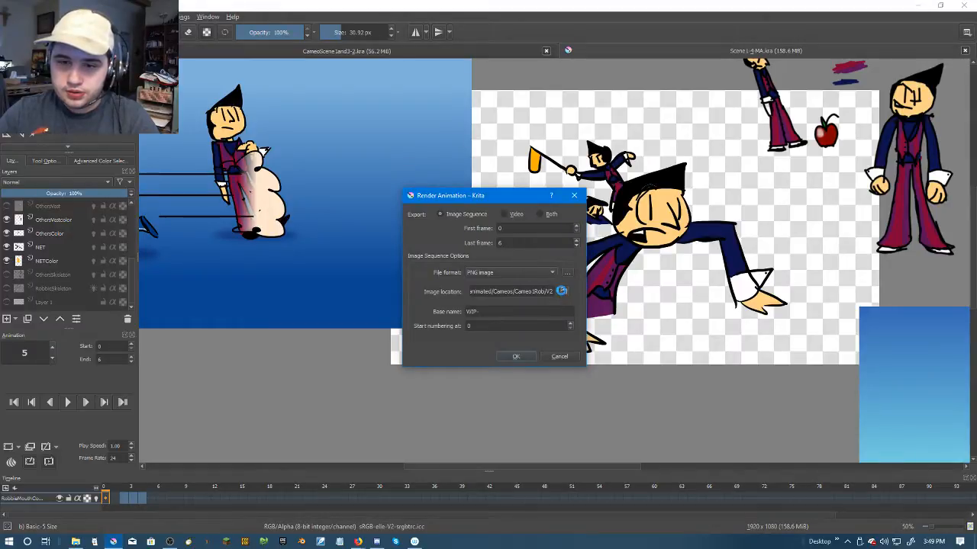
Step: Create an Alpha folder inside FINAL/pt5 and choose it as the image location
left_click(563, 293)
double_click(572, 284)
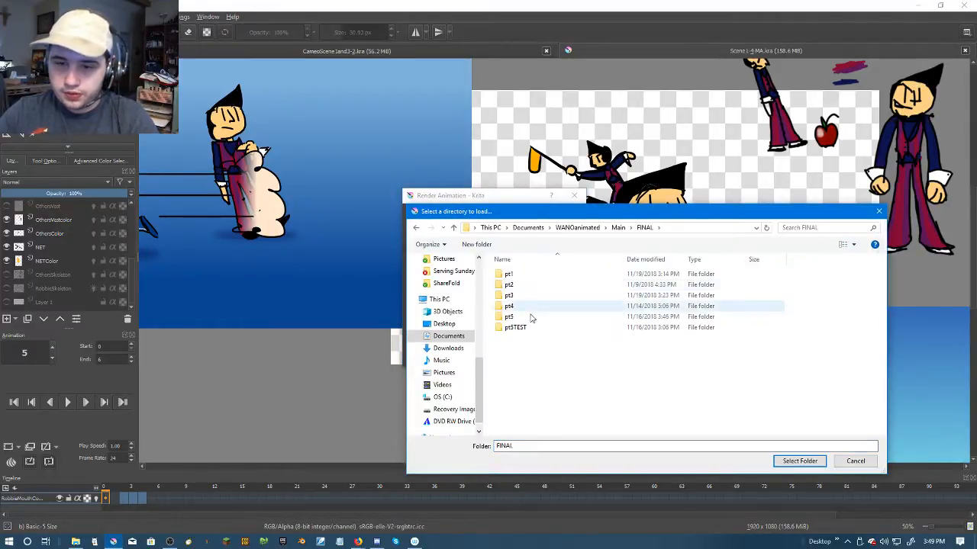
double_click(528, 328)
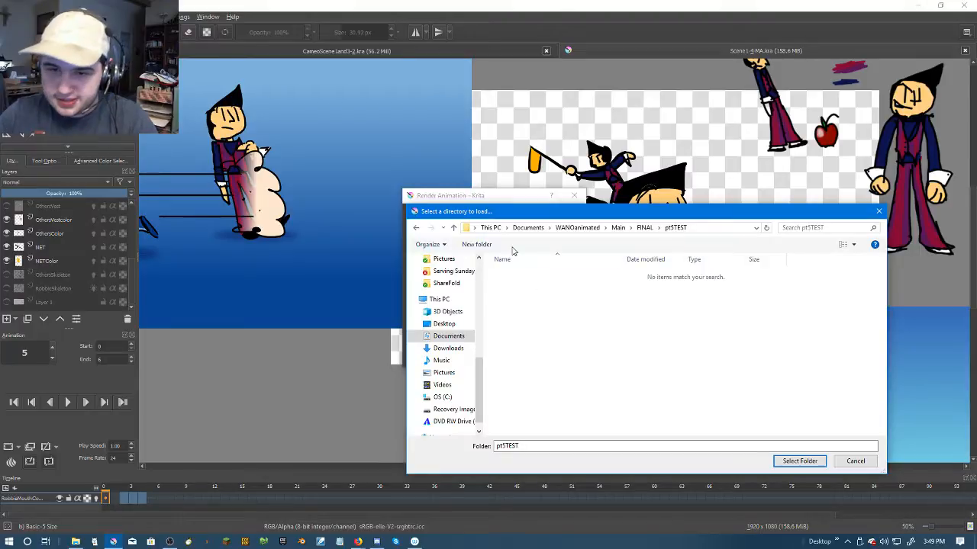
left_click(643, 228)
double_click(574, 315)
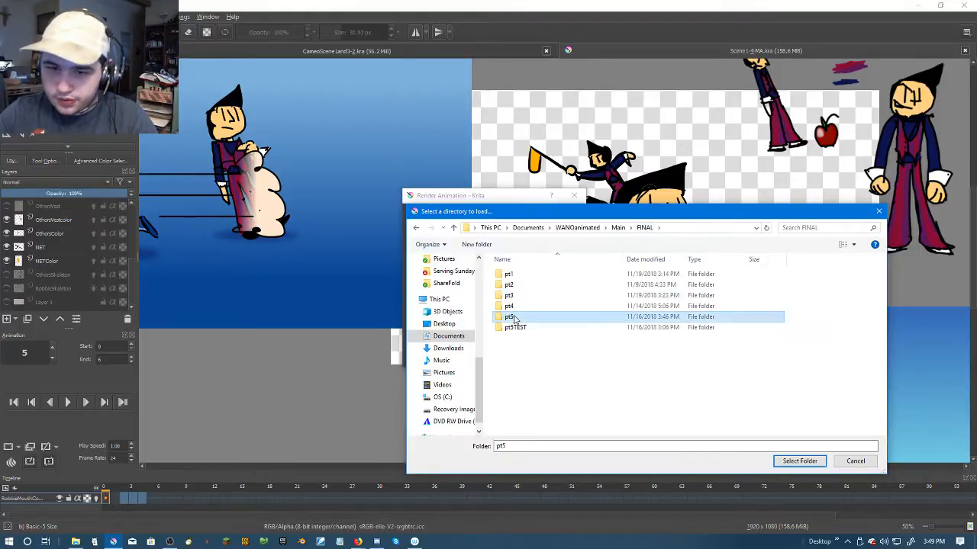
left_click(492, 244)
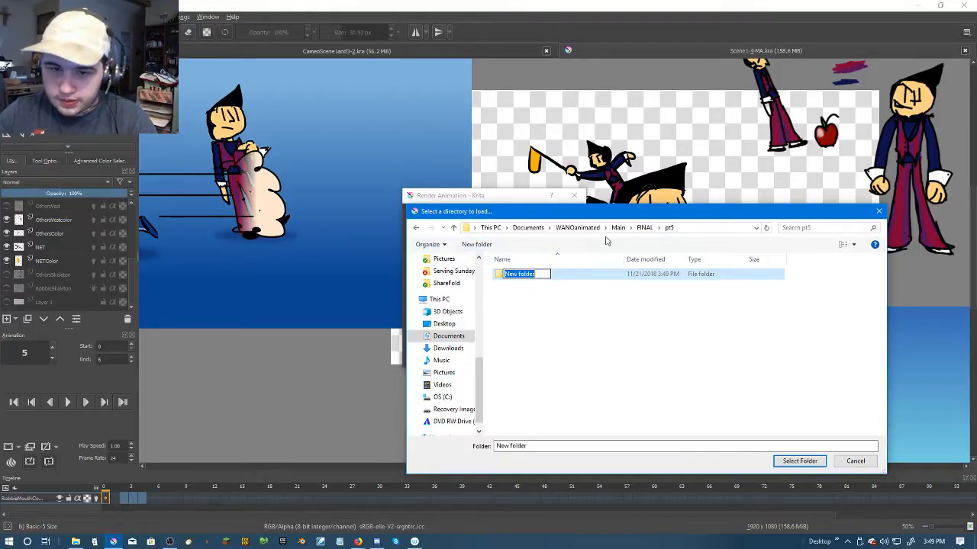
type("Alpha")
left_click(602, 342)
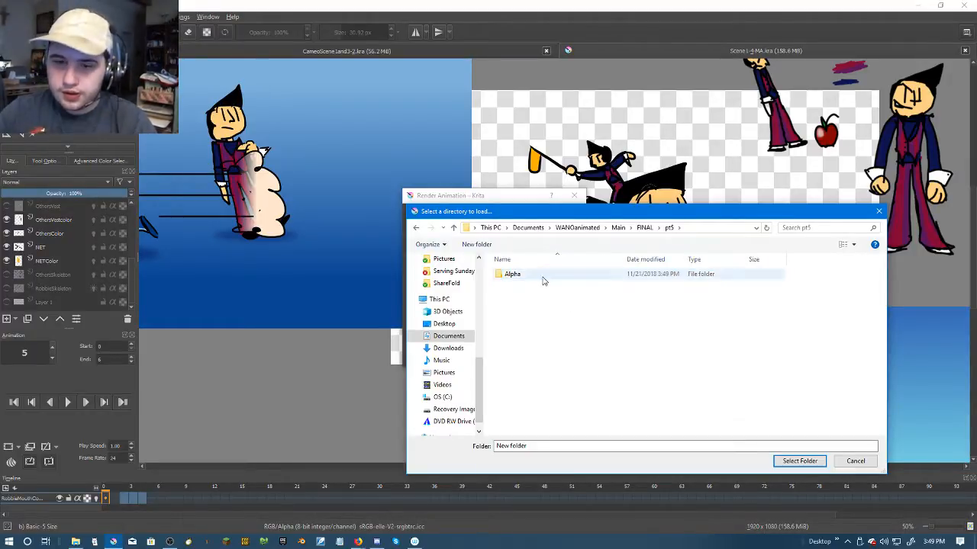
double_click(543, 277)
left_click(799, 461)
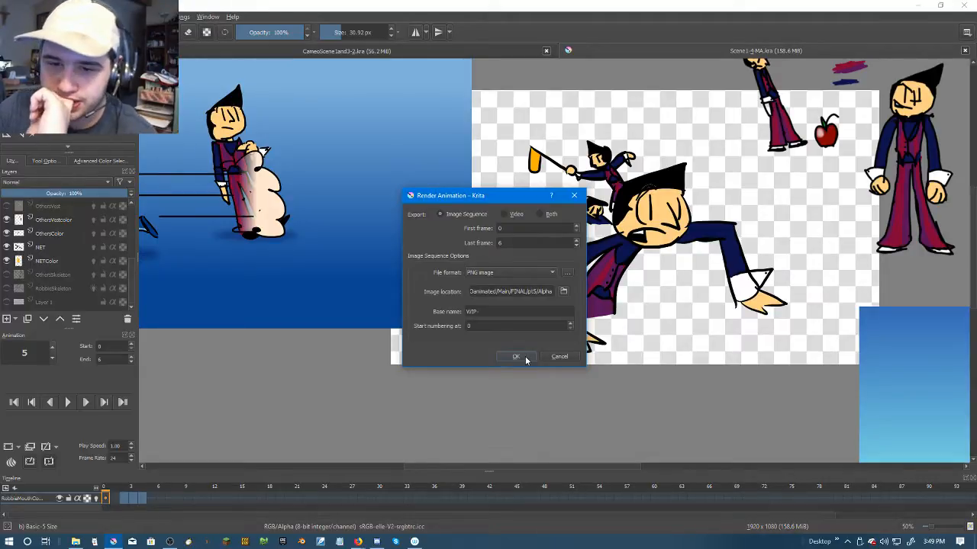
Step: Create an Alpha folder inside FINAL/pt1, set it as the image location and render the PNG image sequence
left_click(563, 291)
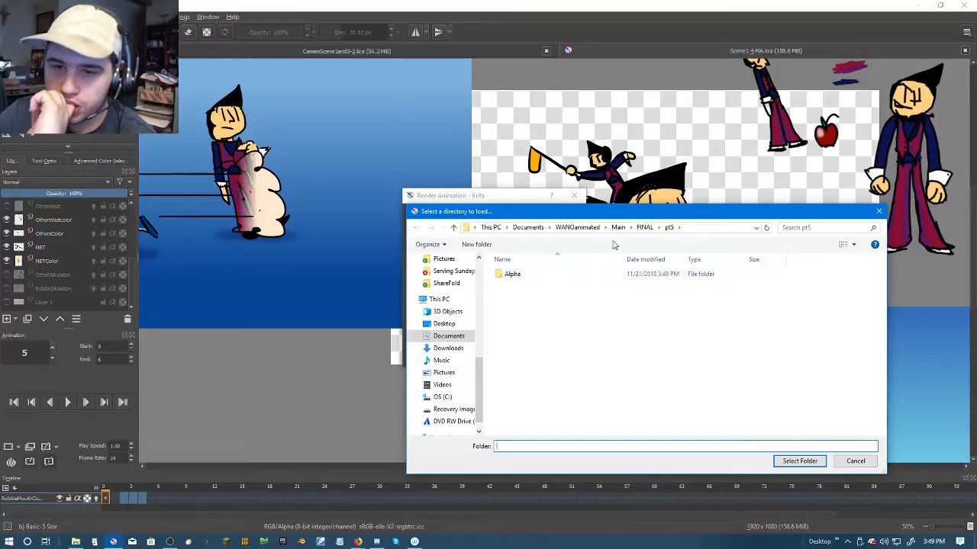
left_click(641, 229)
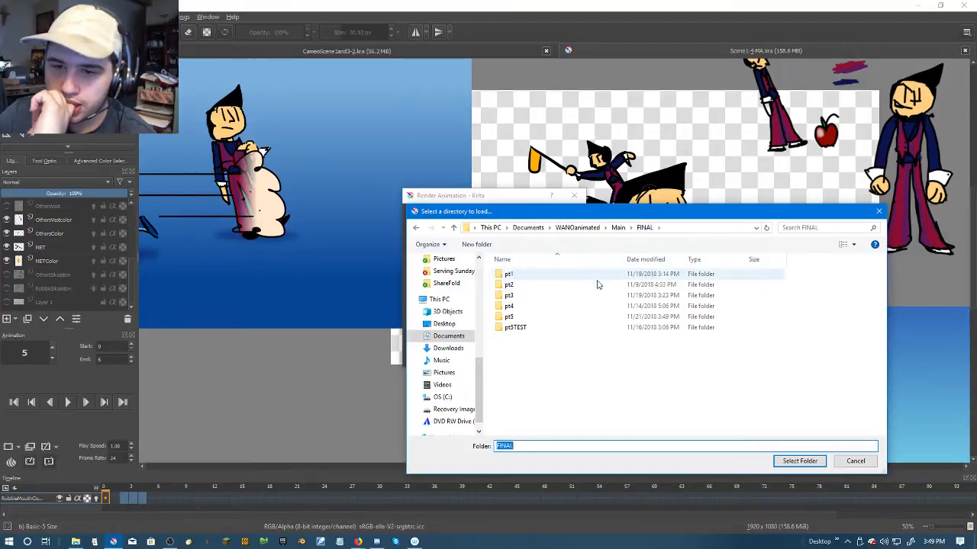
double_click(538, 276)
left_click(476, 244)
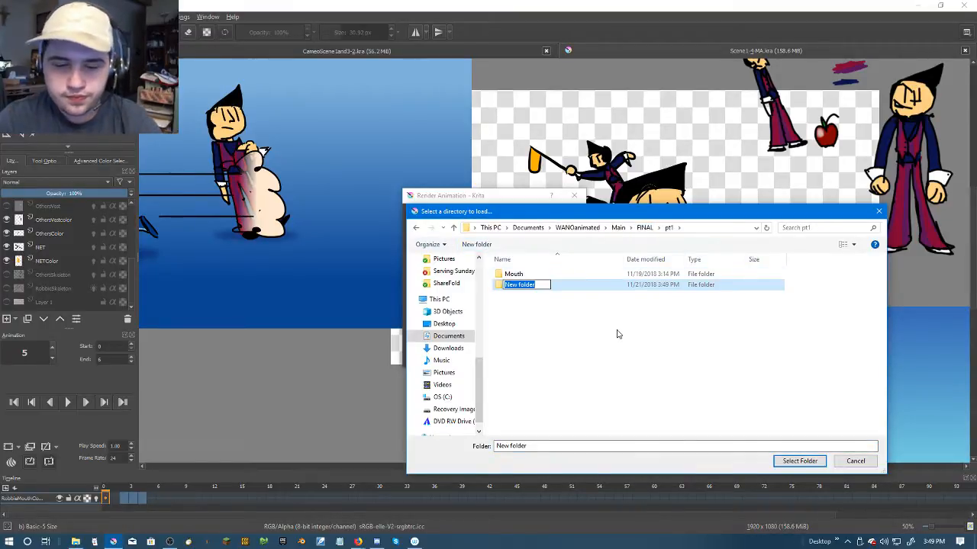
type("Alpha")
key("Return")
double_click(524, 274)
left_click(800, 461)
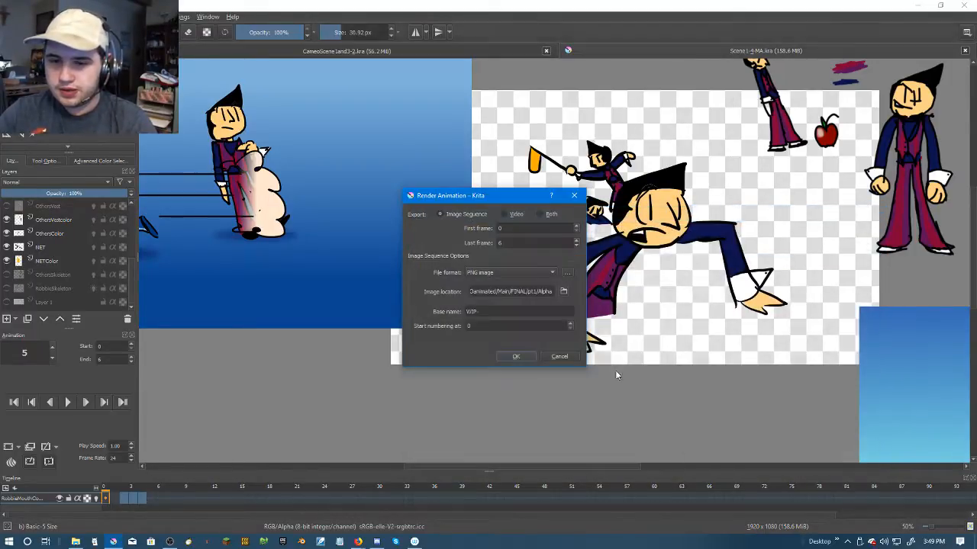
left_click(515, 357)
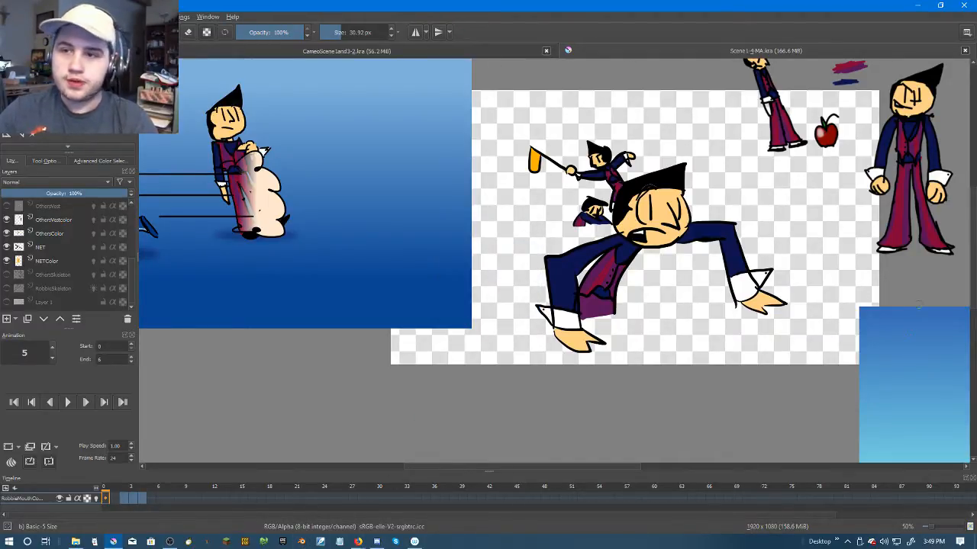
Step: Open the recent document Scene3-4-M.kra and hide its Layer 1 background sketch
left_click(11, 16)
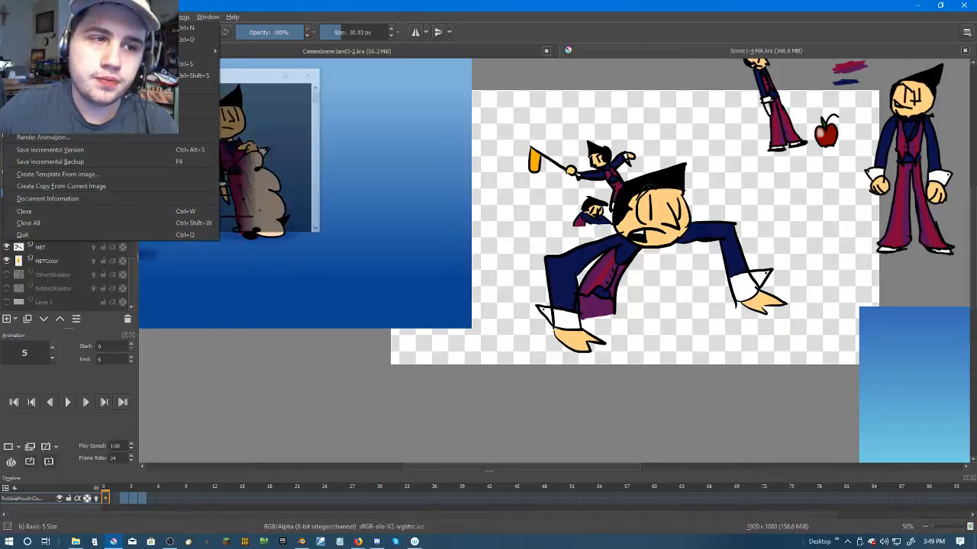
mouse_move(198, 51)
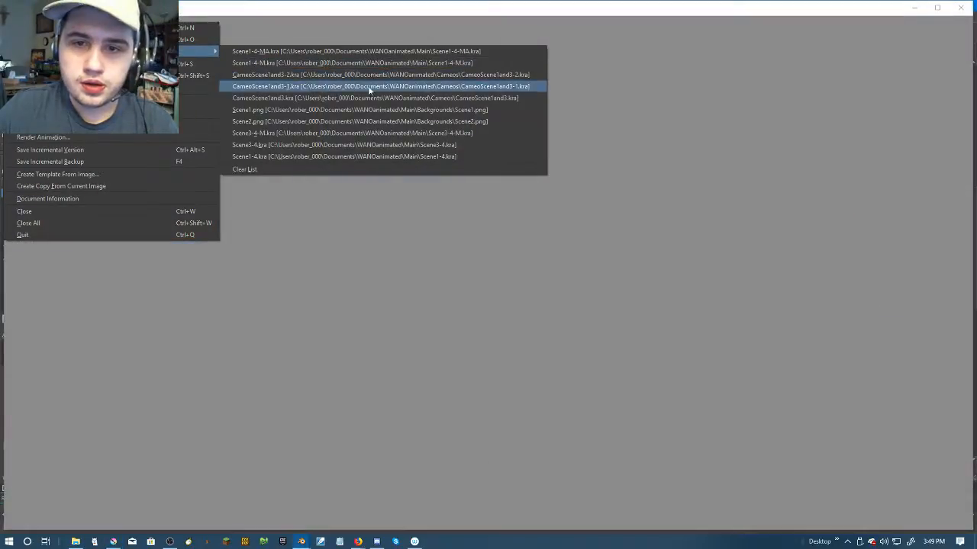
left_click(387, 133)
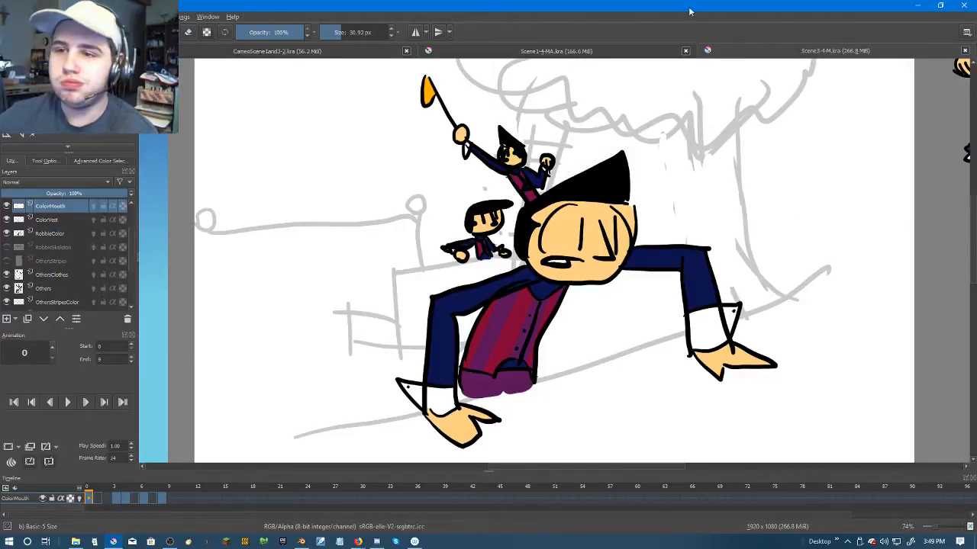
scroll(689, 252, "down", 1)
scroll(102, 294, "down", 2)
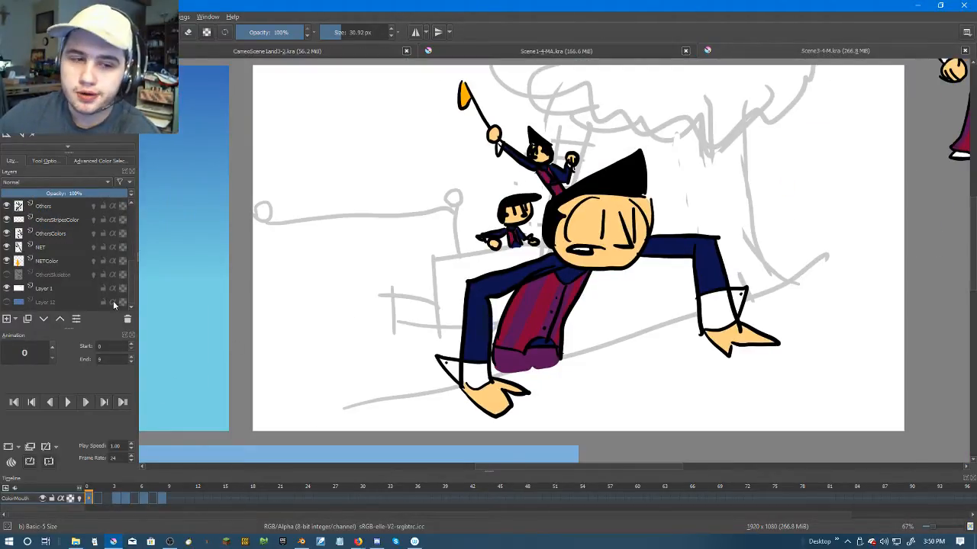
left_click(7, 289)
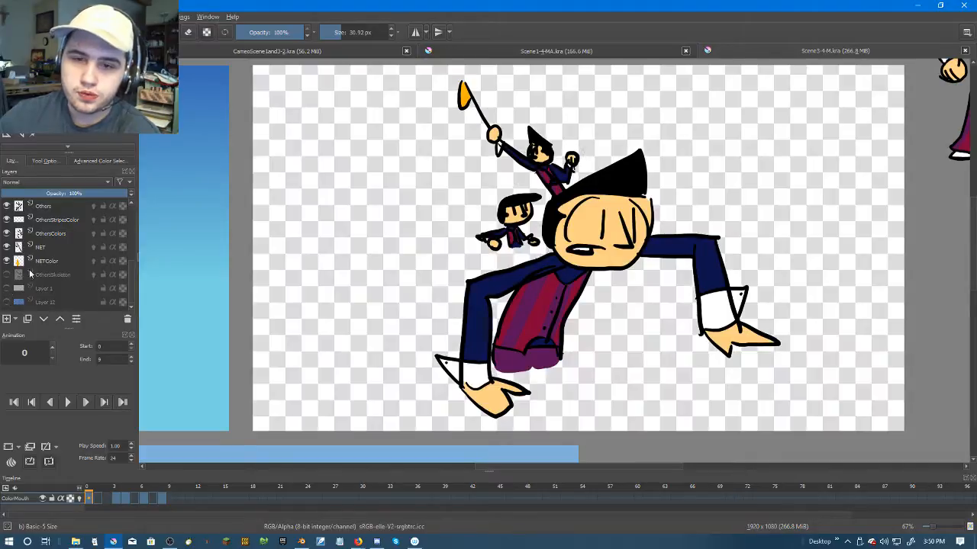
Step: Save a copy of the document as Scene3-4-MA.kra in the Main folder
left_click(12, 17)
left_click(91, 75)
left_click(104, 234)
type("A")
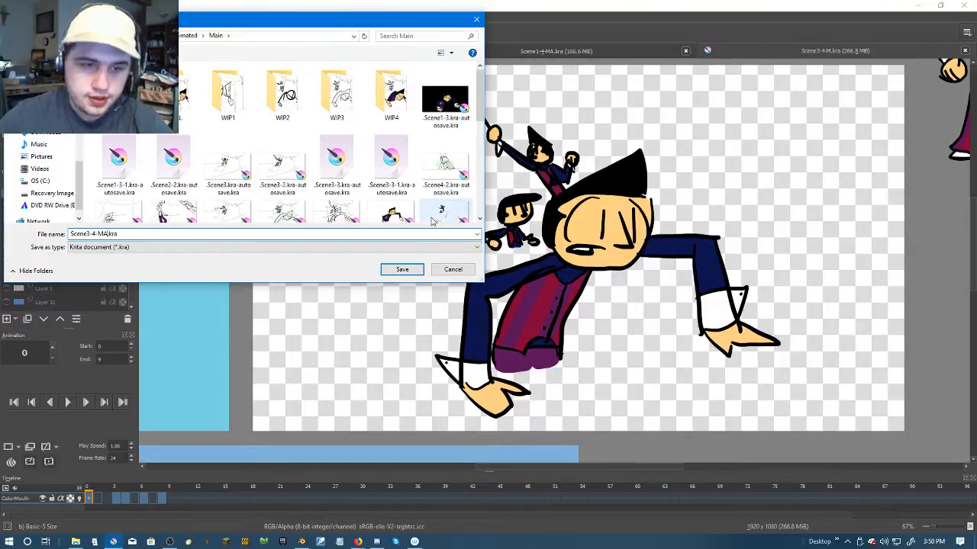
left_click(401, 269)
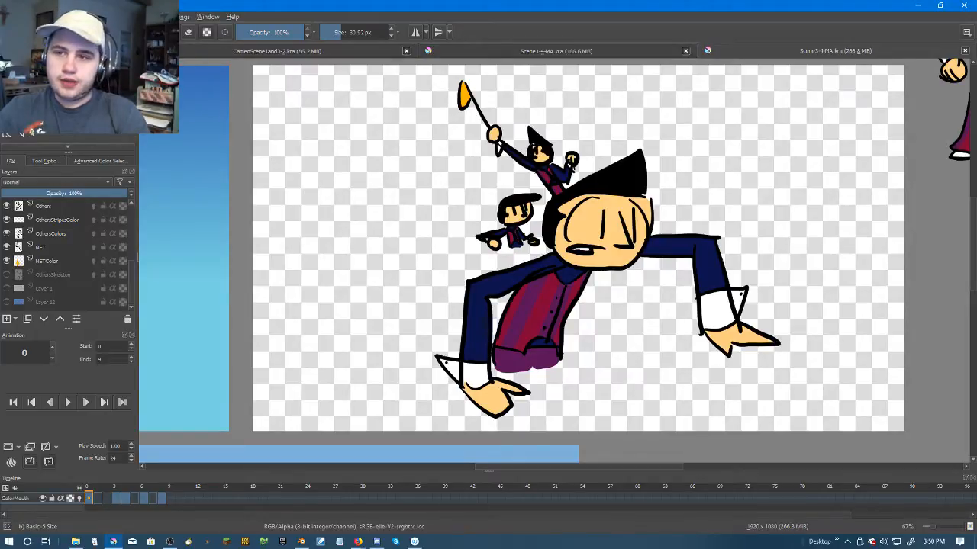
Step: Create an AlphA folder inside FINAL/pt3, set it as the image location and render Scene3-4-MA as a PNG image sequence
left_click(11, 16)
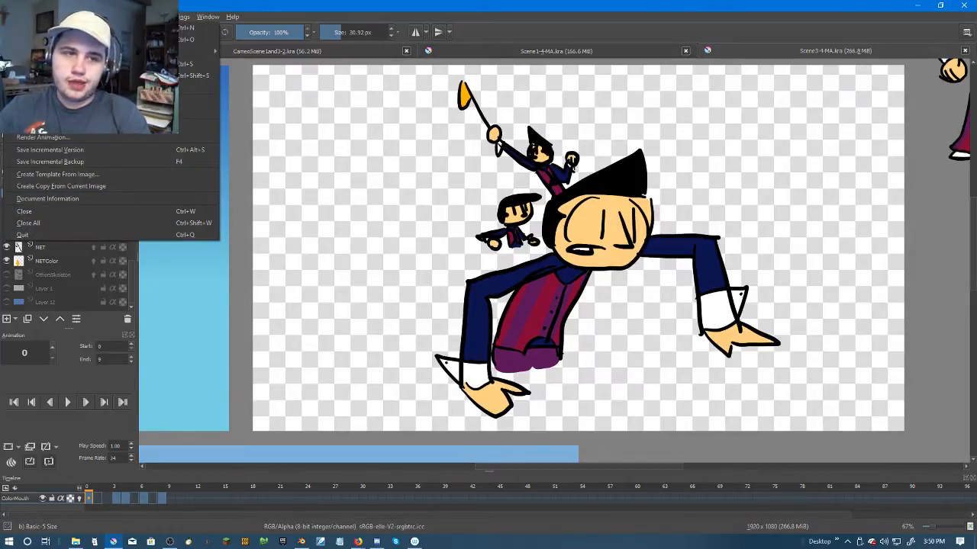
left_click(81, 137)
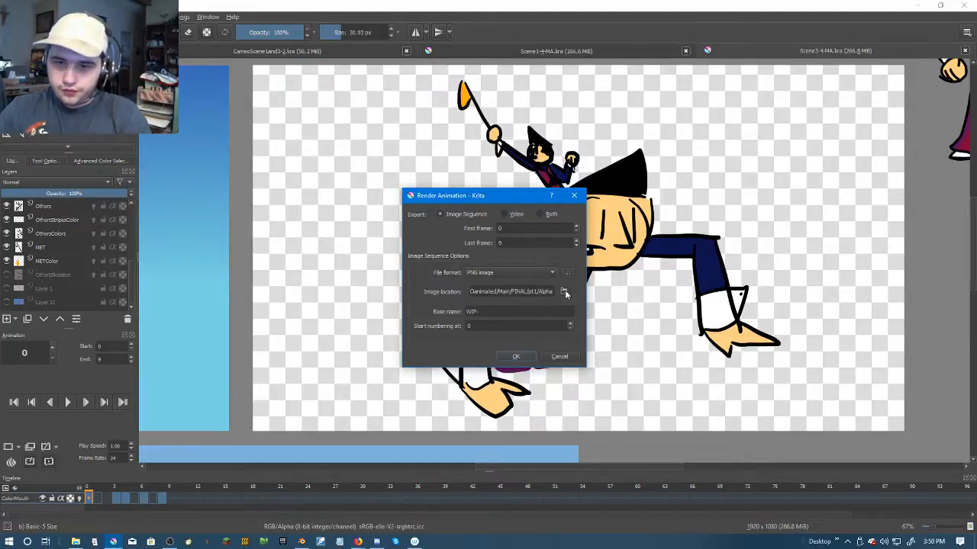
left_click(564, 293)
left_click(645, 227)
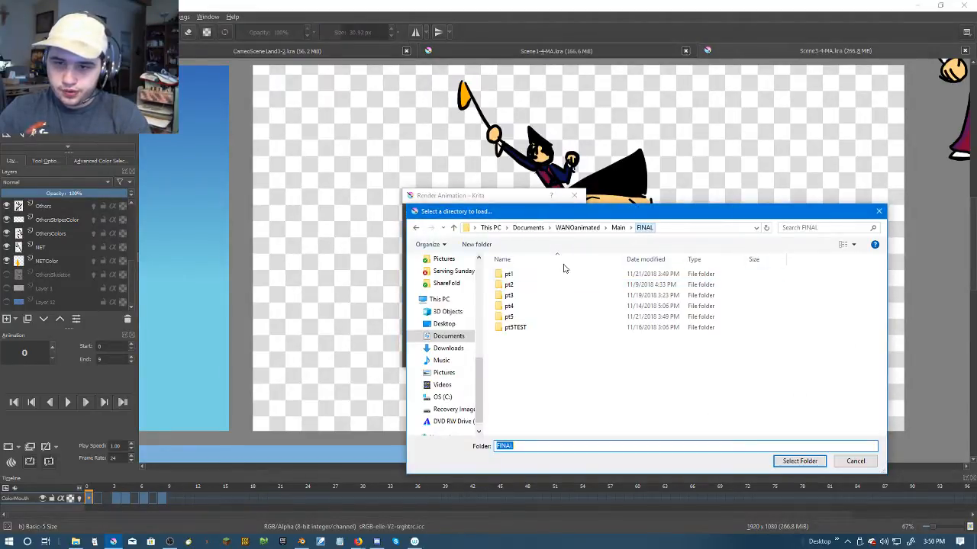
double_click(538, 295)
left_click(482, 246)
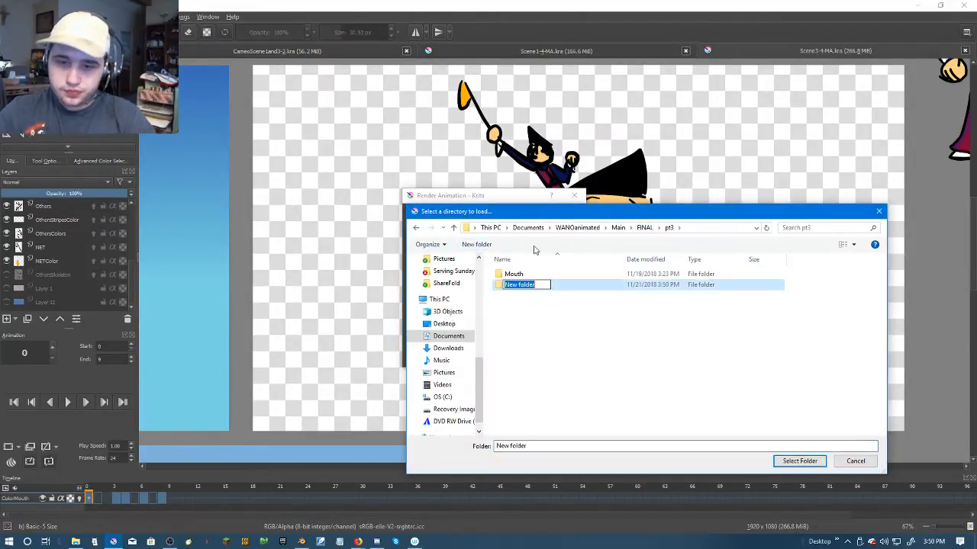
type("AlphA")
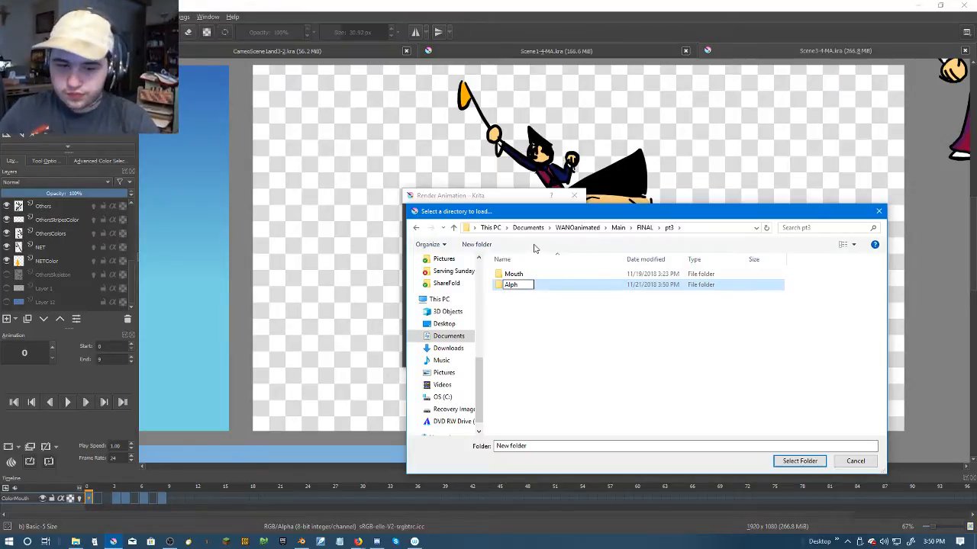
left_click(534, 286)
double_click(513, 275)
left_click(800, 461)
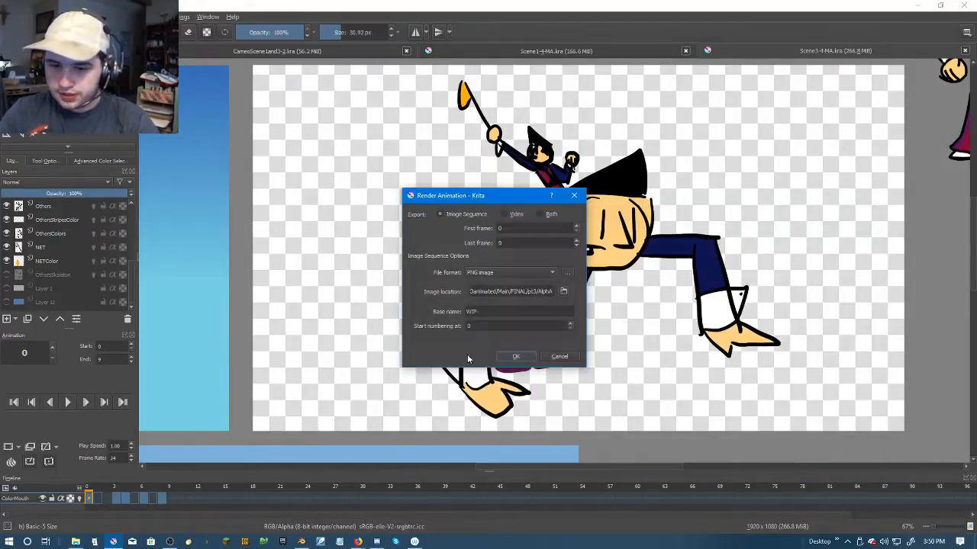
left_click(515, 356)
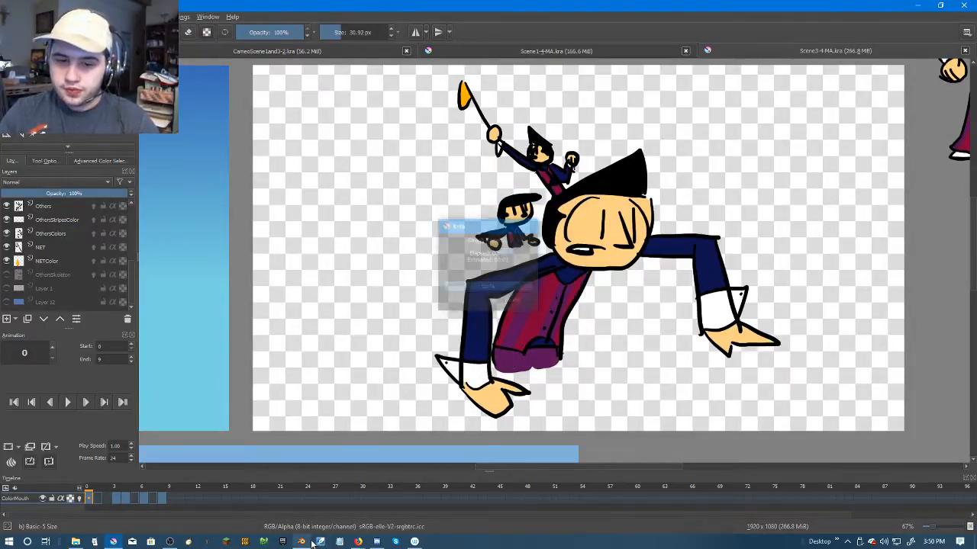
Step: Switch to Blender, move the playhead to frame 1 and show the strip input properties of the first Cameo1Rob strip
left_click(302, 542)
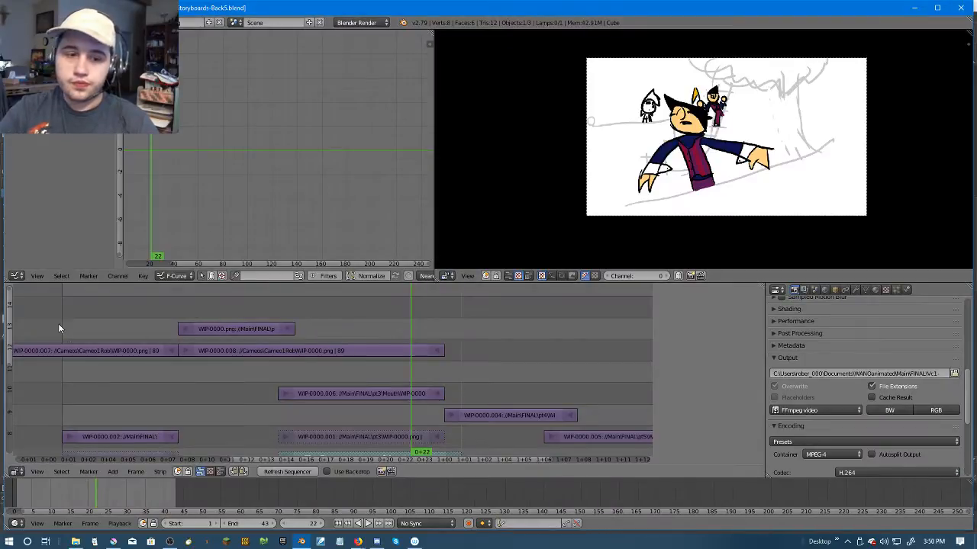
left_click_drag(58, 324, 184, 340)
right_click(226, 357)
key("n")
scroll(725, 371, "down", 3)
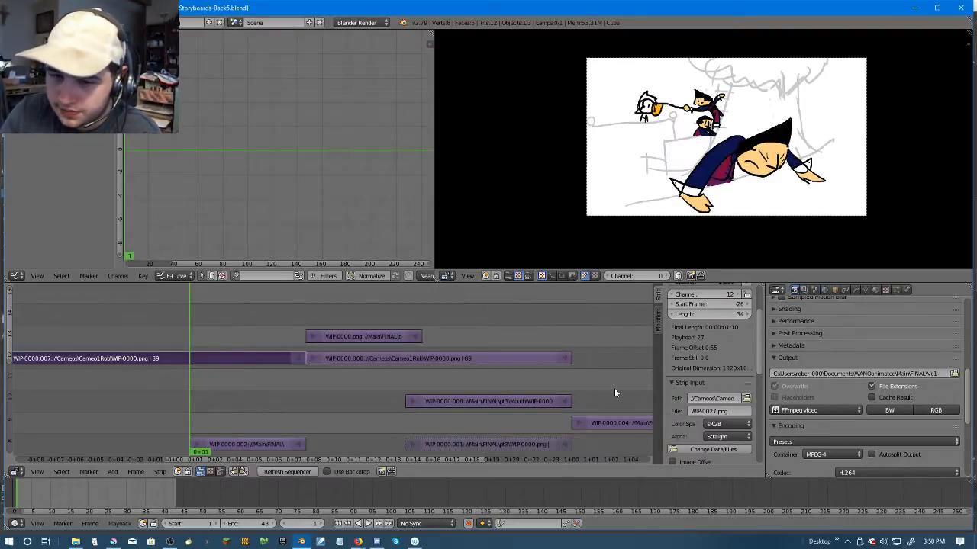
left_click(747, 399)
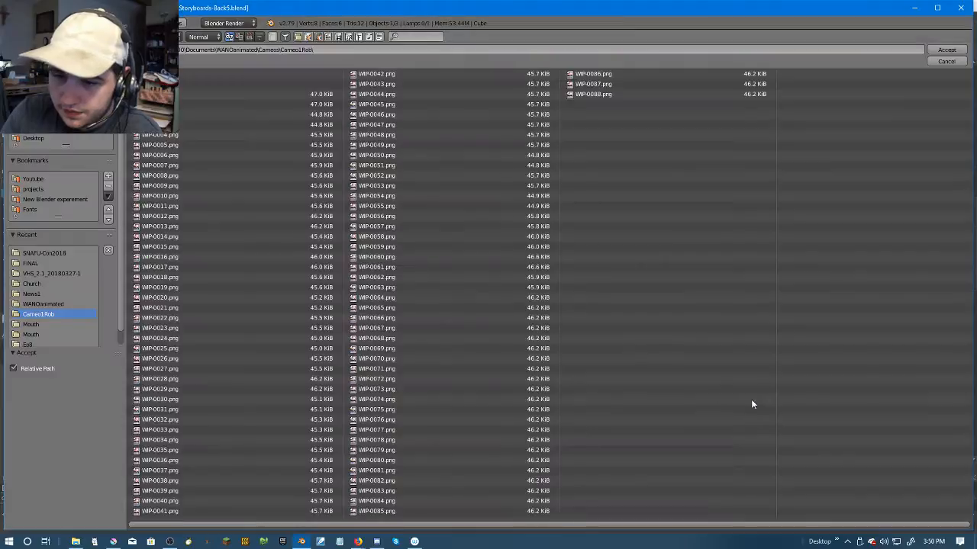
key("a")
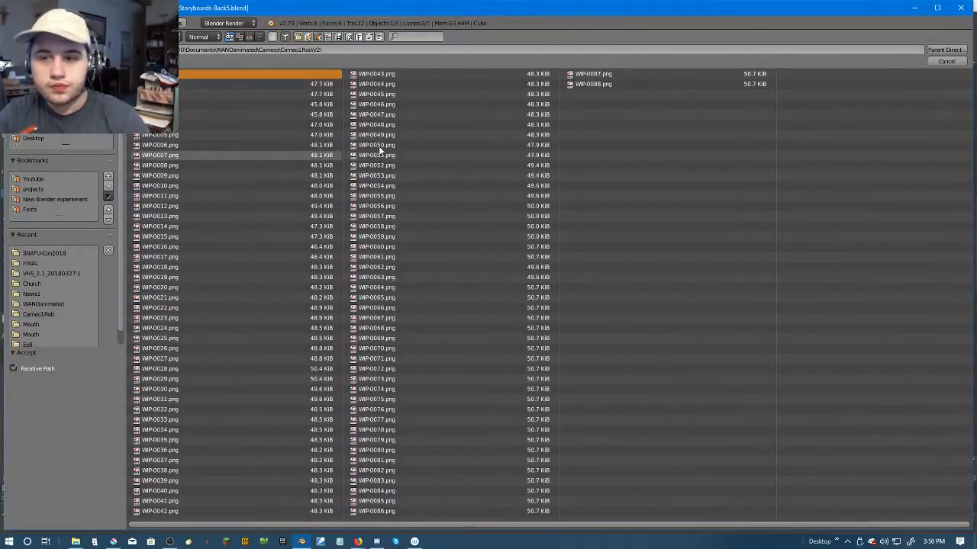
left_click(321, 138)
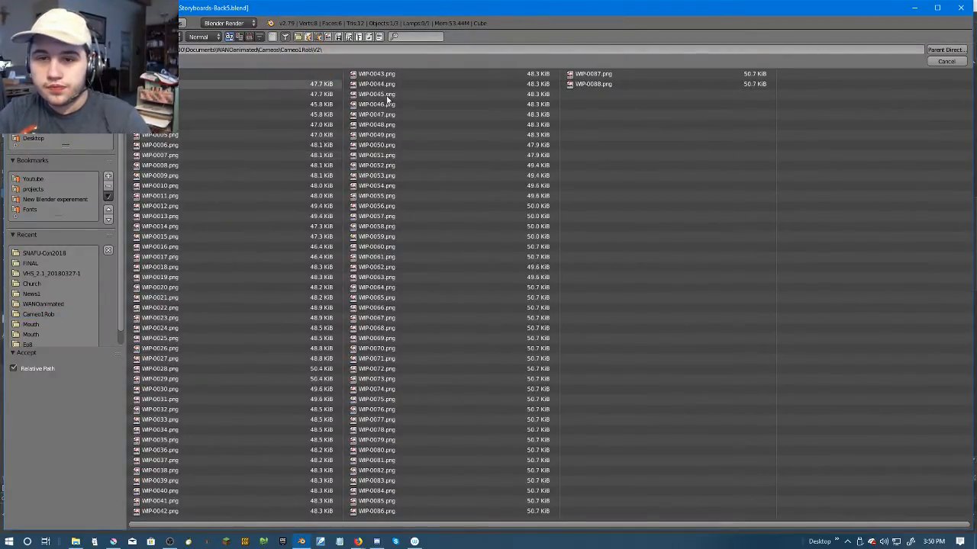
left_click(950, 51)
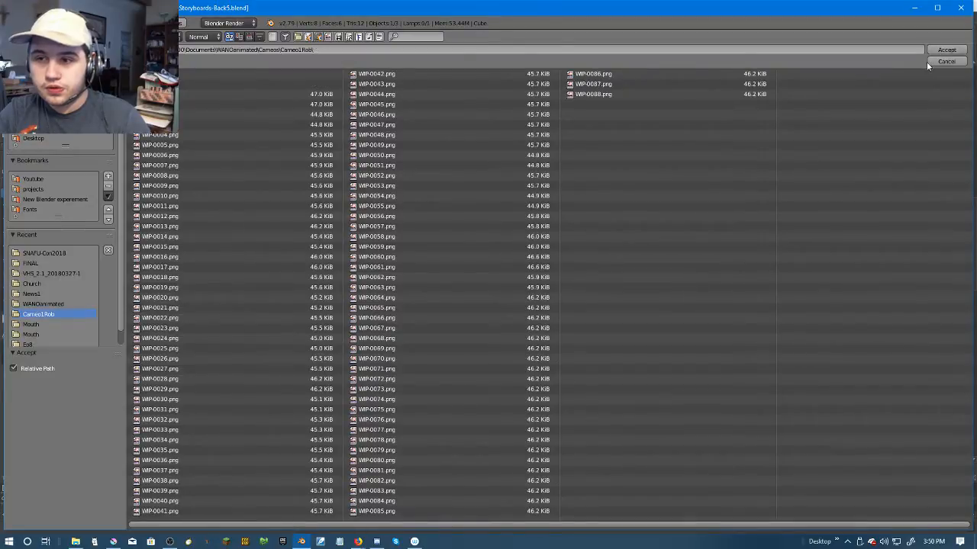
left_click(947, 61)
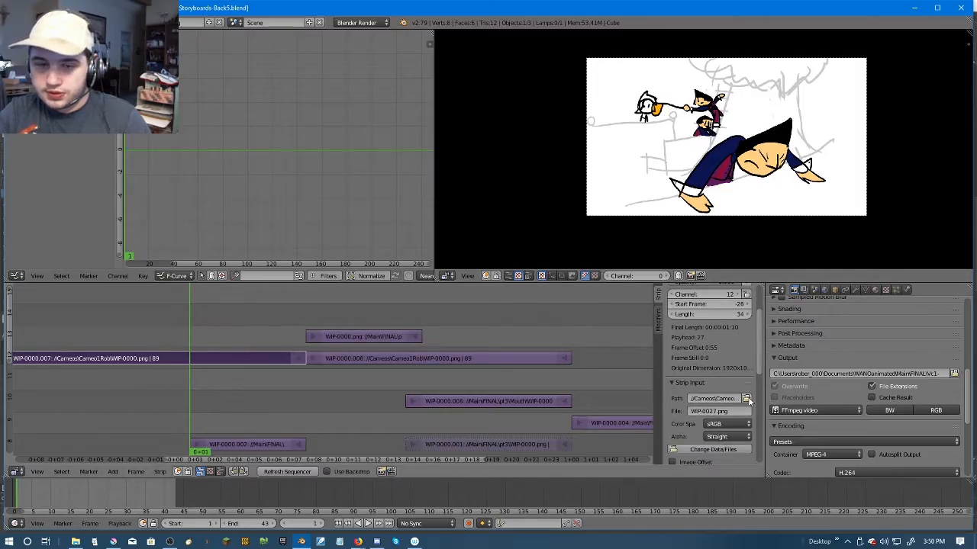
Step: Relink the two Cameo1Rob image strips on channel 12 to the frames in the Cameo1Rob\V2 folder
left_click(747, 398)
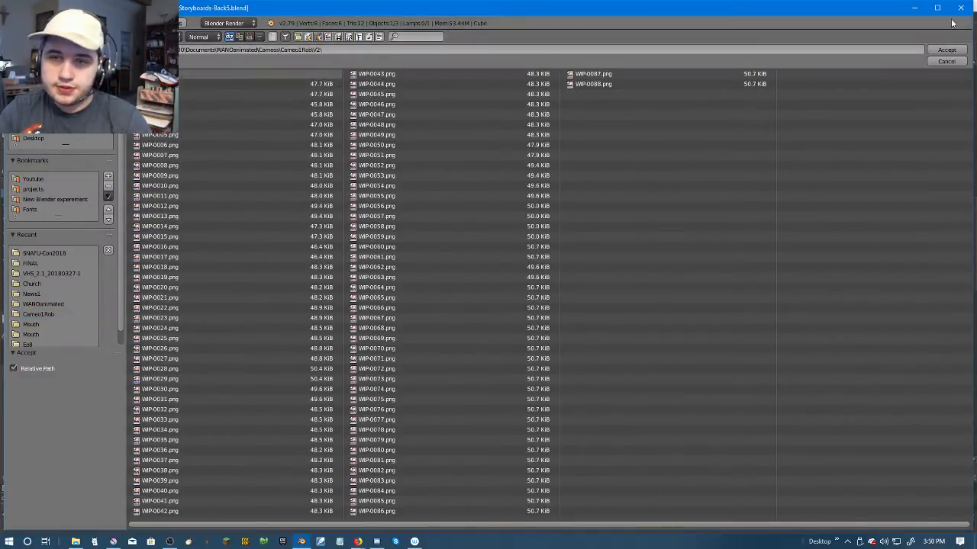
left_click(946, 49)
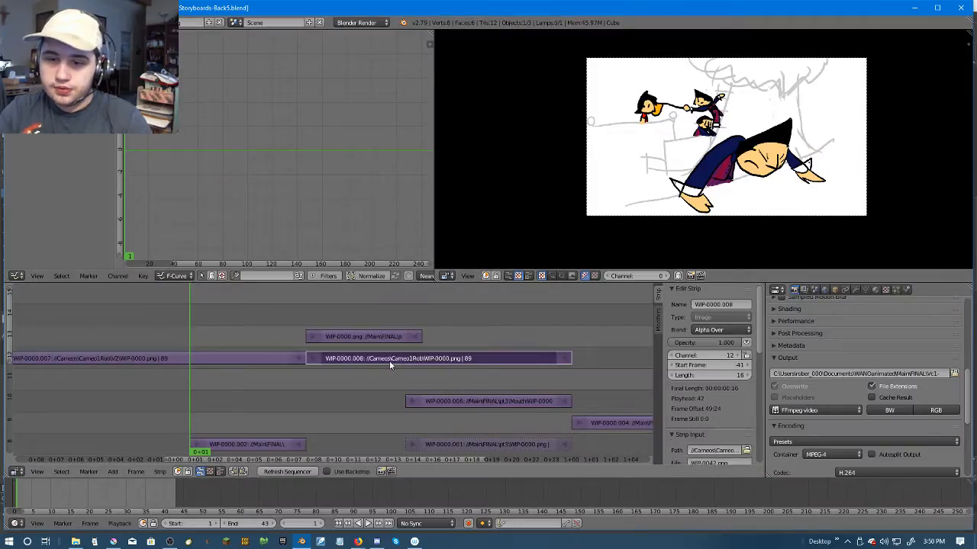
scroll(721, 388, "down", 1)
left_click(746, 429)
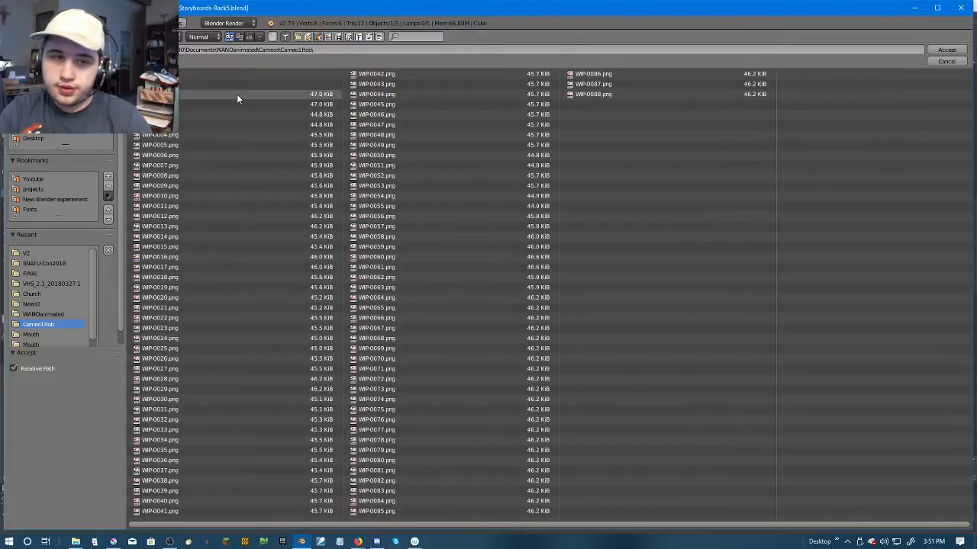
left_click(956, 51)
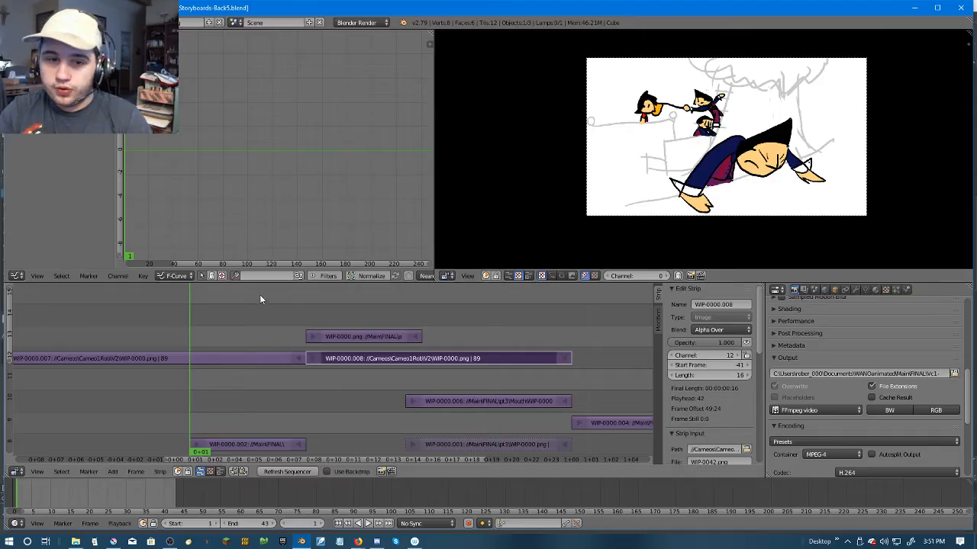
Step: Mute the WIP-0000.002 image strip on channel 8
left_click_drag(309, 314, 191, 428)
right_click(220, 447)
key("Tab")
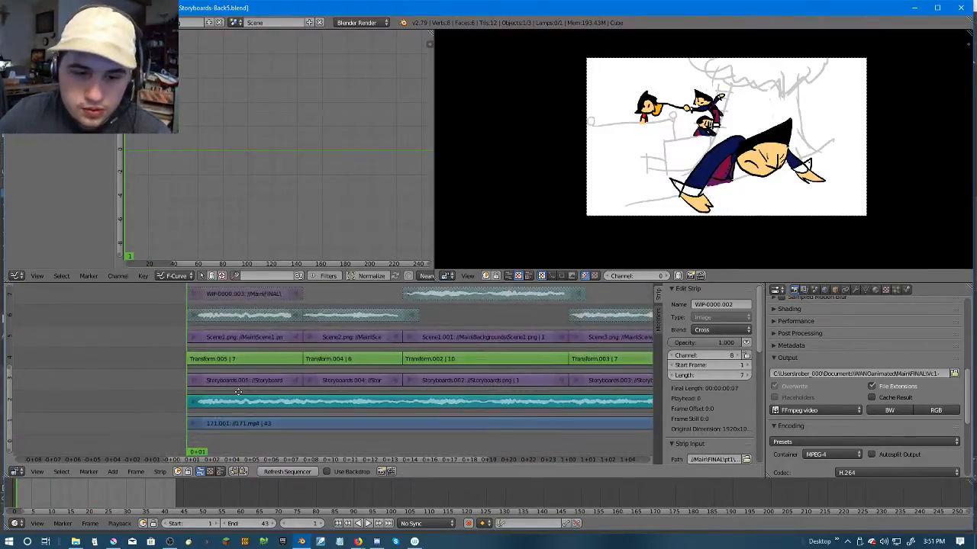
left_click_drag(250, 363, 256, 384)
key("h")
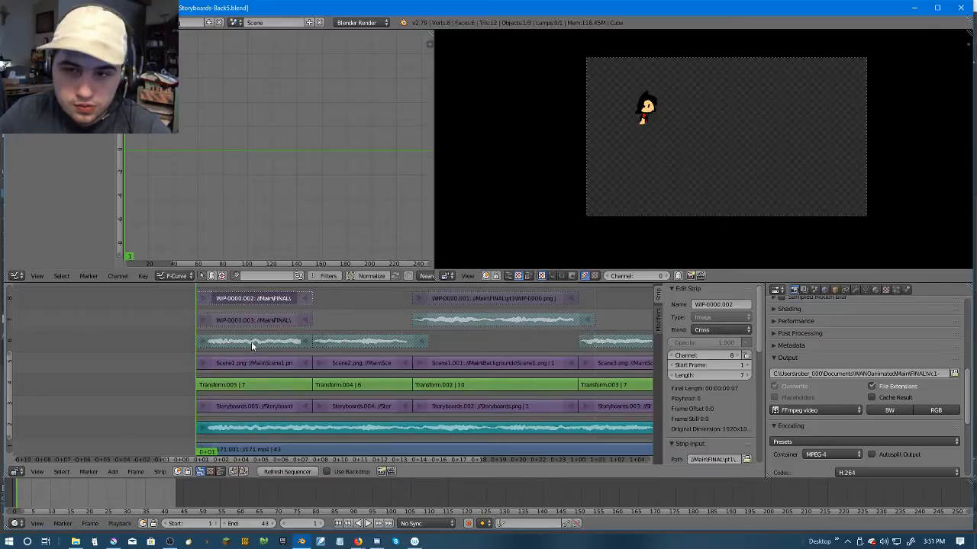
Step: Select the first relinked cameo strip and scrub the playhead to frame 4 to check its frames
left_click_drag(240, 367, 242, 403)
left_click_drag(220, 330, 249, 409)
right_click(289, 332)
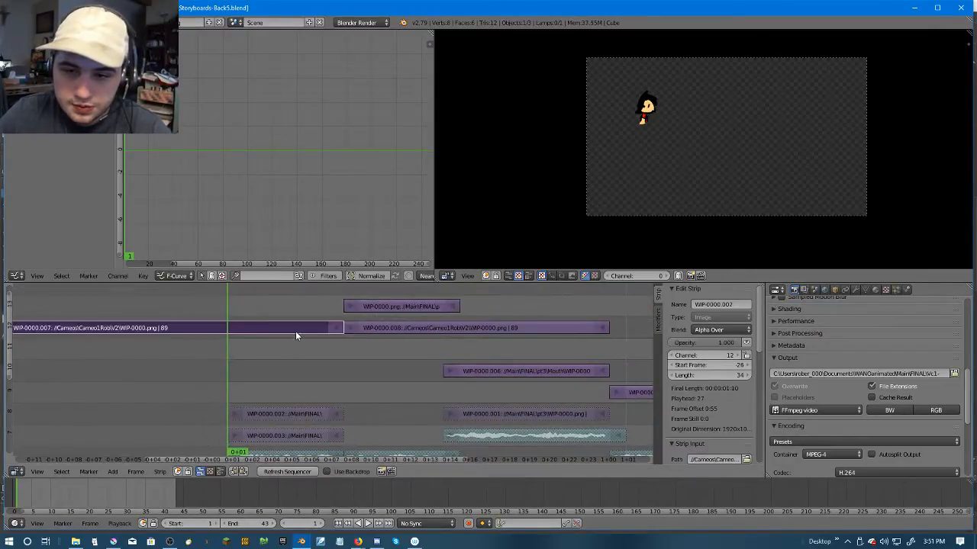
left_click_drag(224, 311, 283, 304)
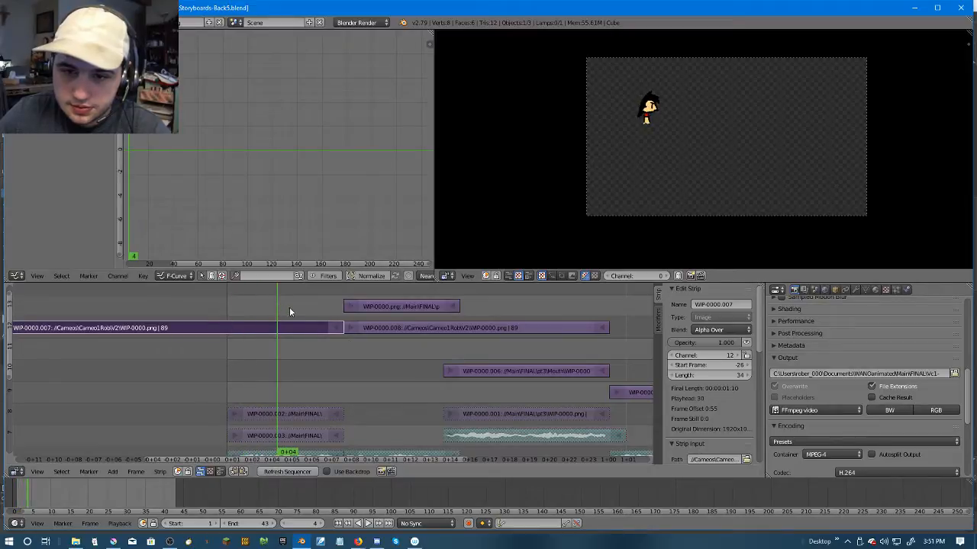
left_click_drag(364, 392, 349, 282)
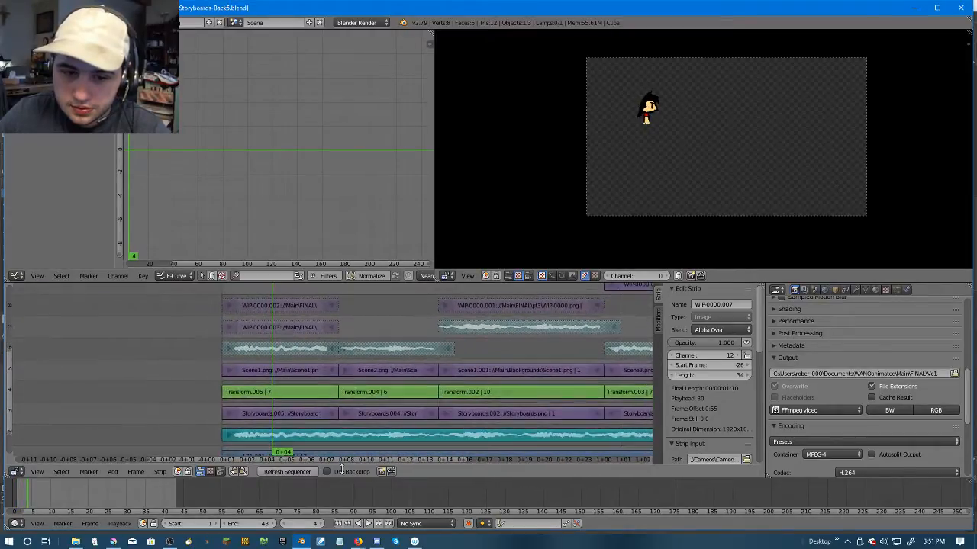
Step: Check the source inputs of the opening shot's lower strips and relink the Scene1.png strip to the Main\Backgrounds folder
right_click(289, 414)
scroll(709, 439, "down", 2)
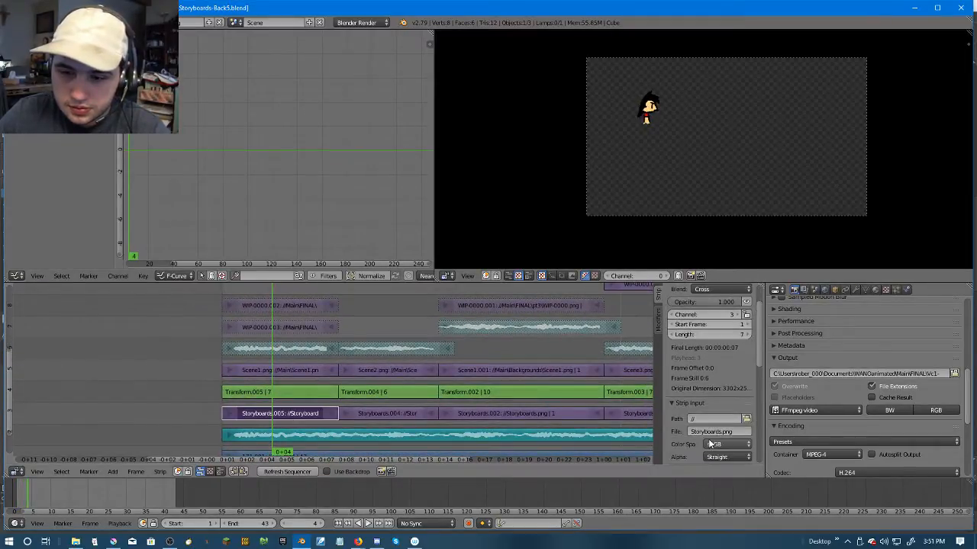
right_click(310, 372)
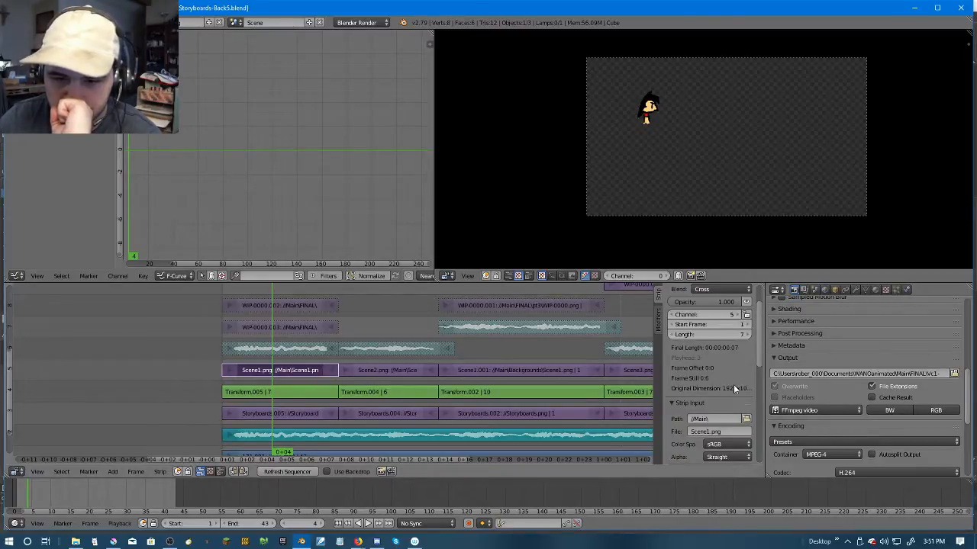
right_click(309, 396)
right_click(311, 413)
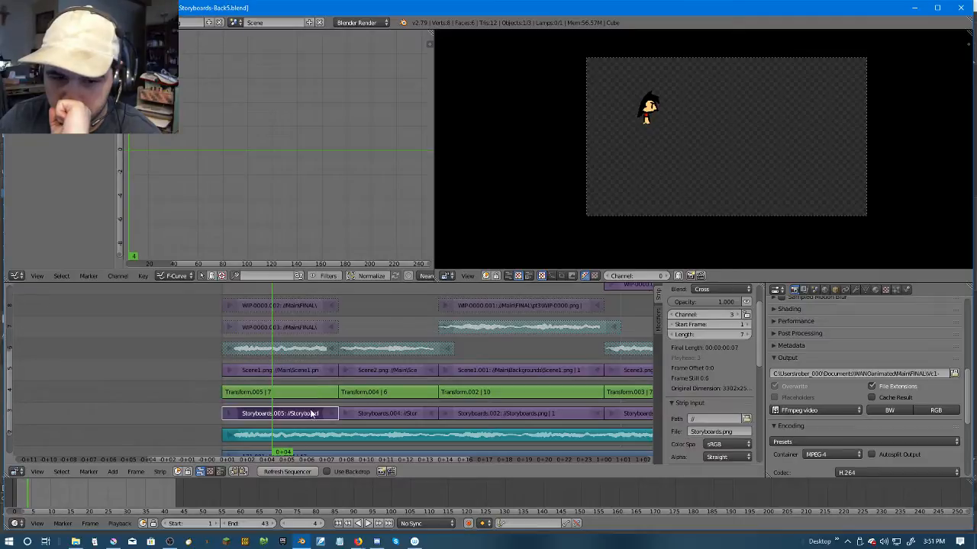
right_click(313, 370)
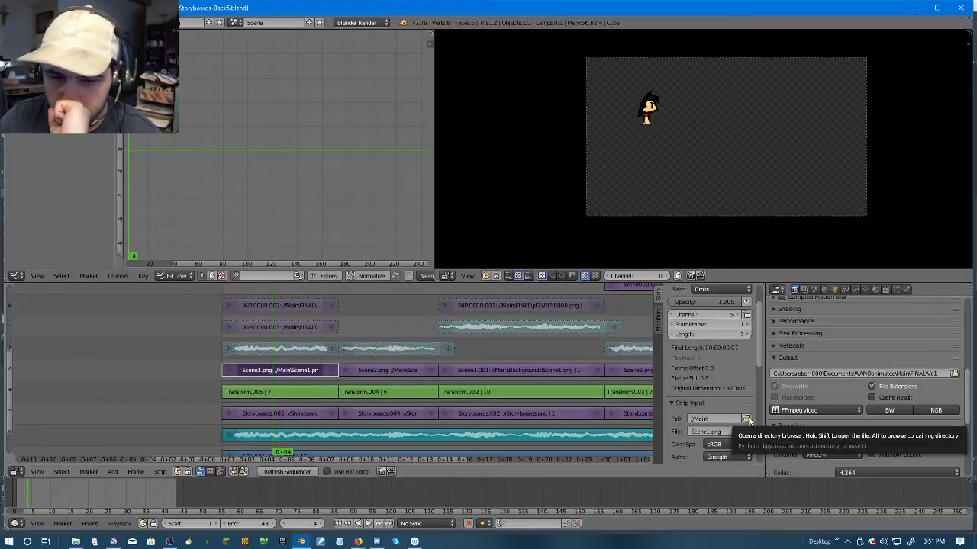
left_click(746, 419)
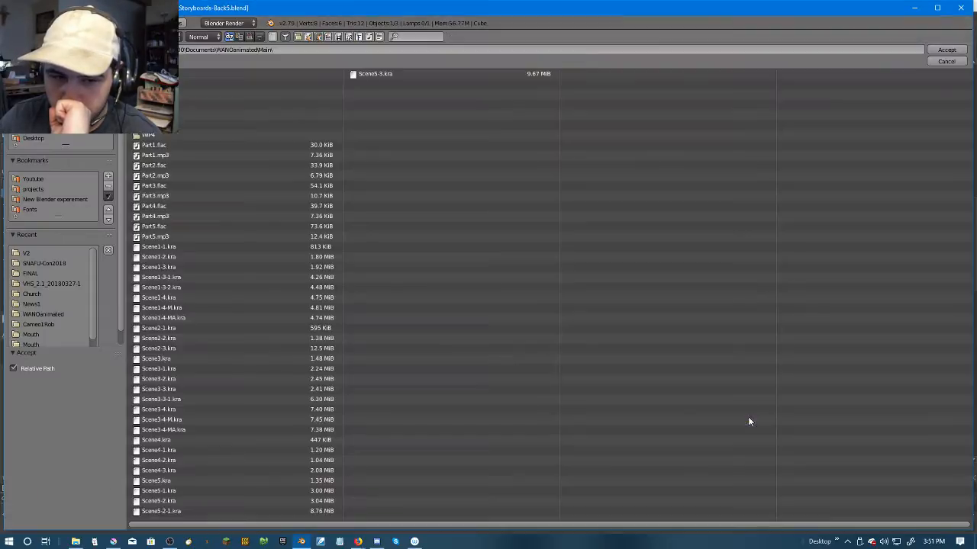
left_click(187, 78)
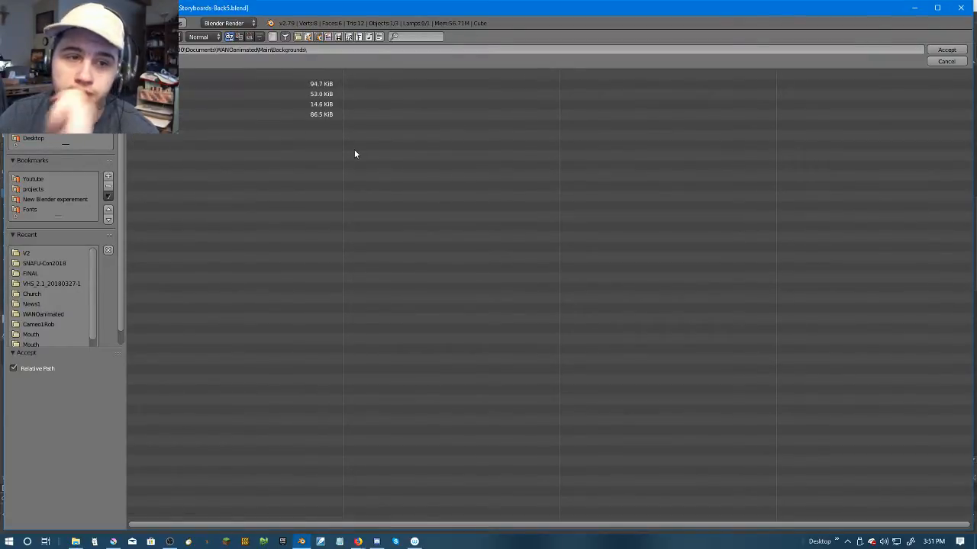
left_click(947, 51)
Step: Move the playhead to frame 11 and mute the pt3 mouth strip WIP-0000.006 on channel 10
scroll(245, 357, "up", 3)
scroll(248, 347, "down", 3)
scroll(252, 343, "down", 2)
right_click(494, 339)
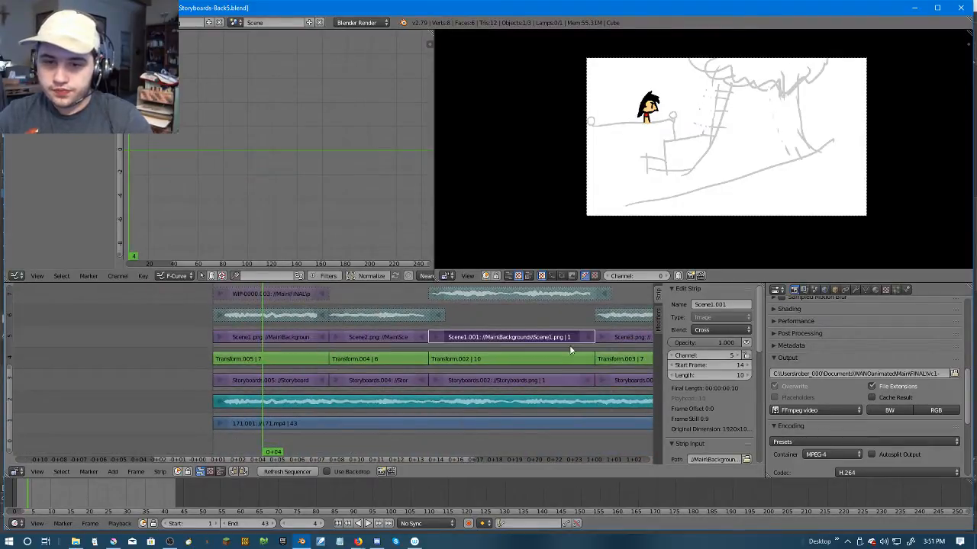
scroll(438, 329, "up", 5)
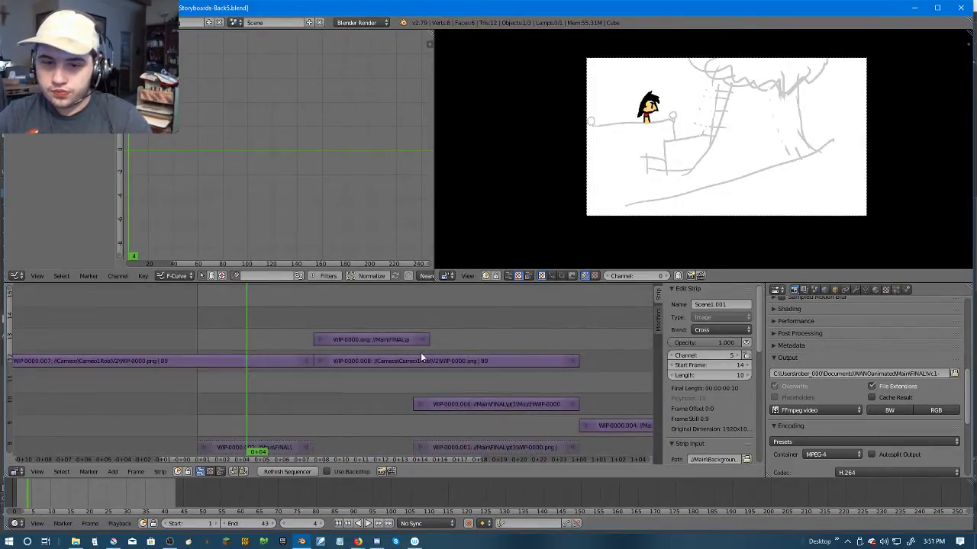
left_click_drag(317, 321, 363, 344)
right_click(458, 409)
Step: Check the source folder of the Scene1.001 background strip and keep it on Main\Backgrounds
scroll(458, 410, "down", 5)
right_click(463, 376)
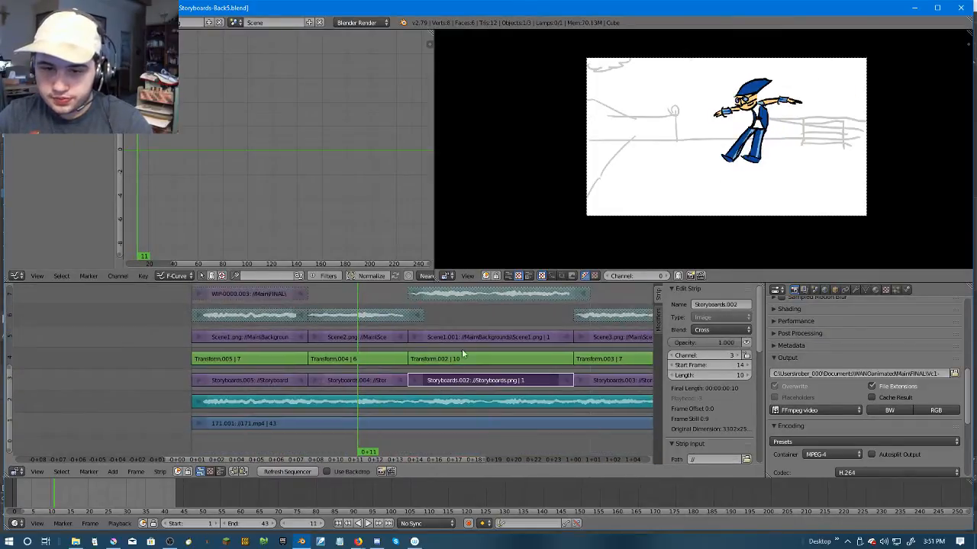
key("ctrl+z")
scroll(732, 416, "down", 2)
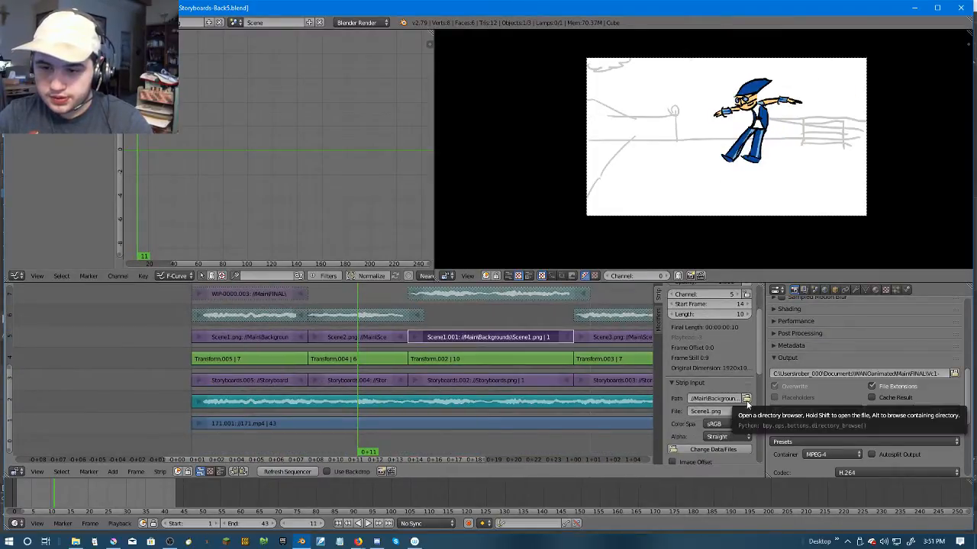
left_click(746, 399)
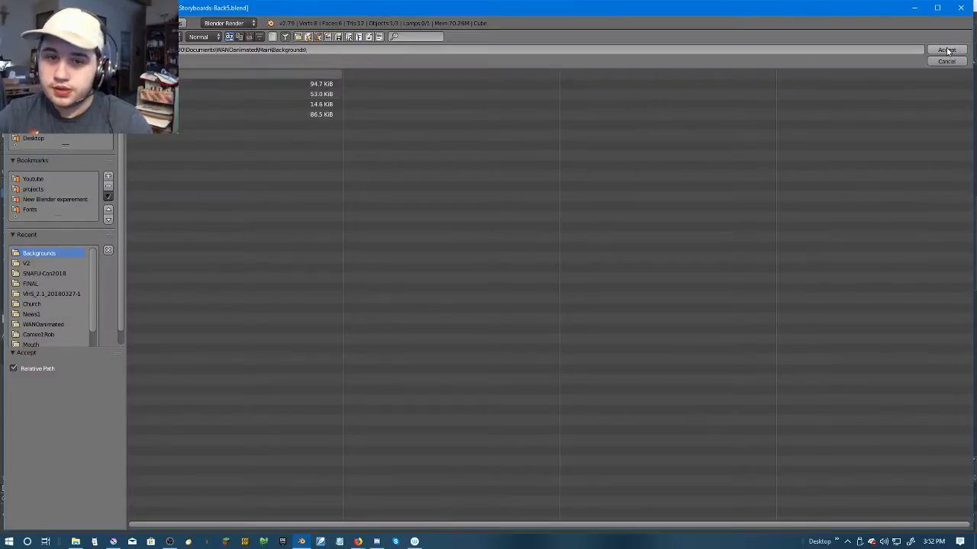
left_click(945, 52)
Step: Return the playhead to frame 1 and move the WIP-0000.006 and WIP-0000.png strips up three channels, to channels 13 and 16
scroll(325, 389, "up", 3)
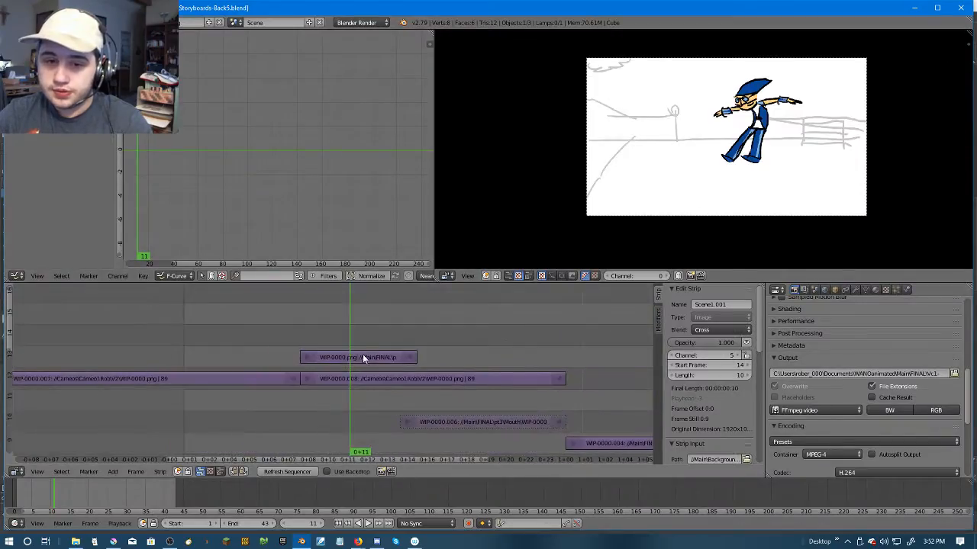
left_click_drag(403, 313, 187, 364)
left_click(115, 471)
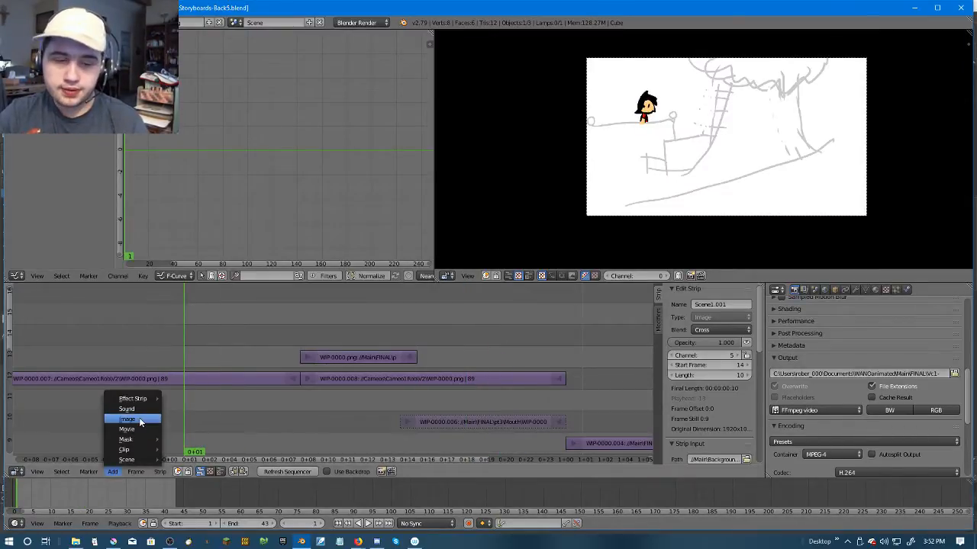
right_click(448, 421)
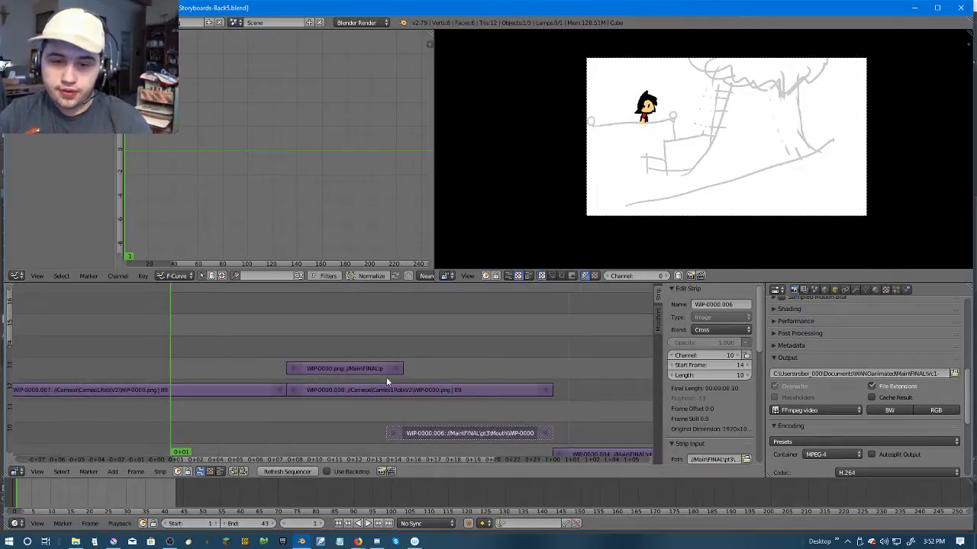
right_click(354, 367, "shift")
key("g")
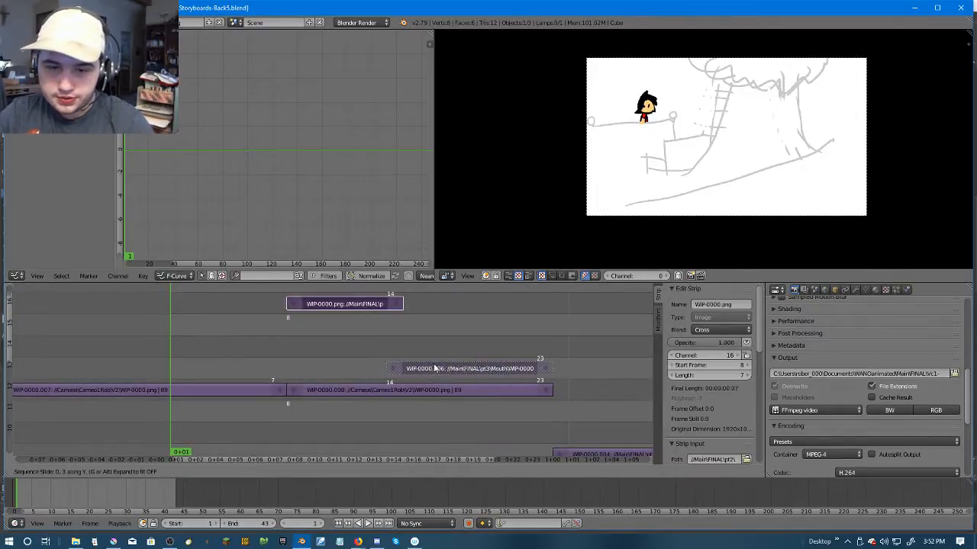
left_click(429, 363)
Step: Play back the opening shot briefly and move the WIP-0000.002 strip up to channel 13, above the cameo strip
left_click_drag(312, 427, 333, 345)
right_click(266, 398)
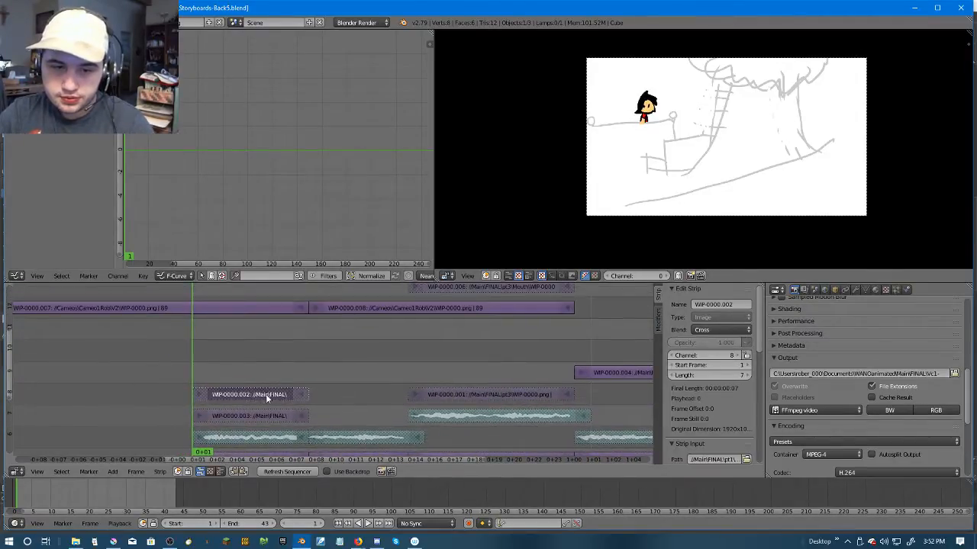
key("alt+a")
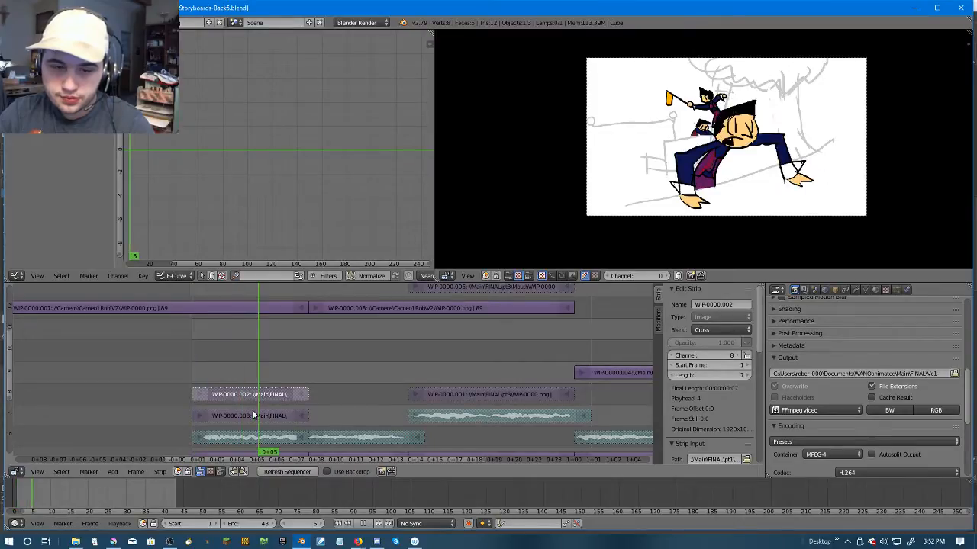
key("alt+a")
right_click(260, 418)
right_click(257, 395)
left_click_drag(257, 395, 292, 287)
key("g")
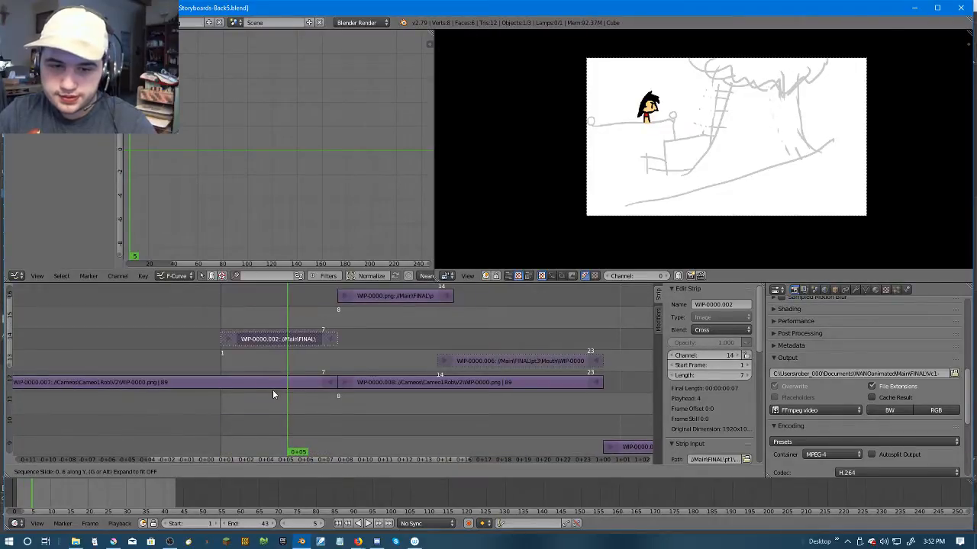
left_click(271, 414)
Step: Relink the WIP-0000.002 strip on channel 13 to the Alpha frames in Main\FINAL\pt1 and unmute it
left_click(204, 332)
key("alt+a")
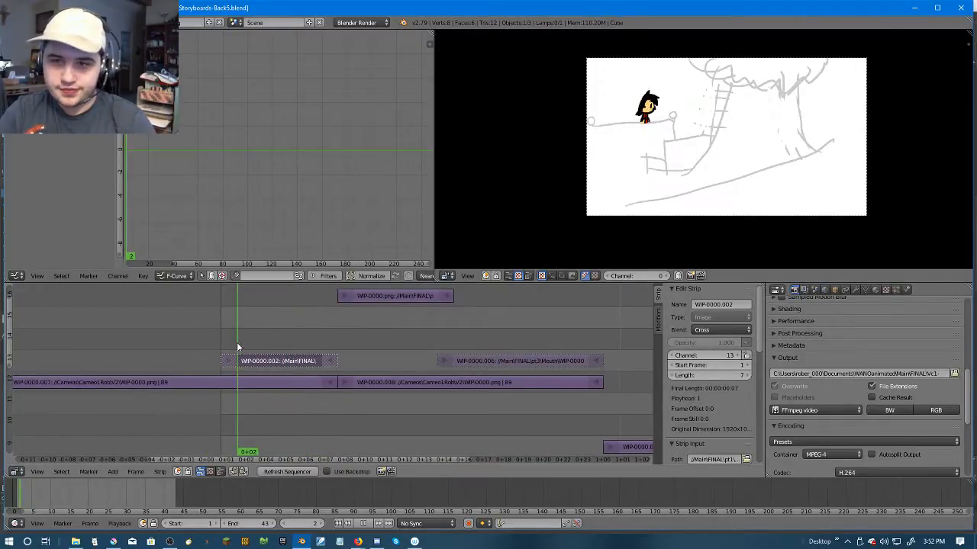
scroll(700, 412, "down", 3)
left_click(747, 417)
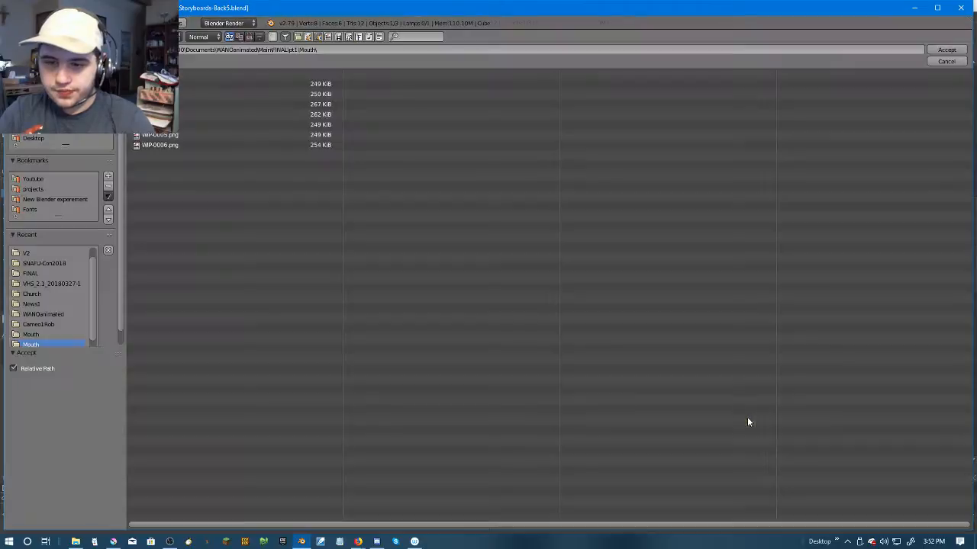
left_click(193, 77)
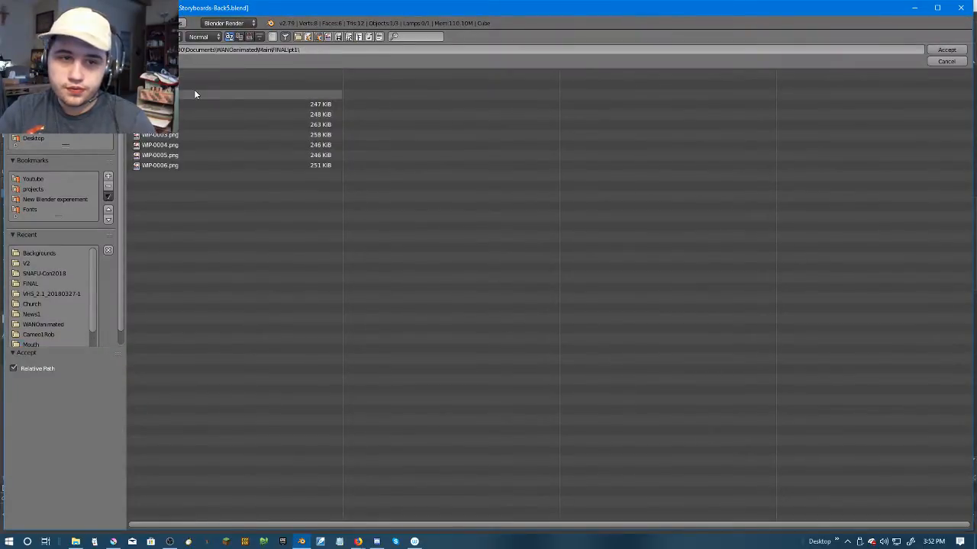
left_click(946, 49)
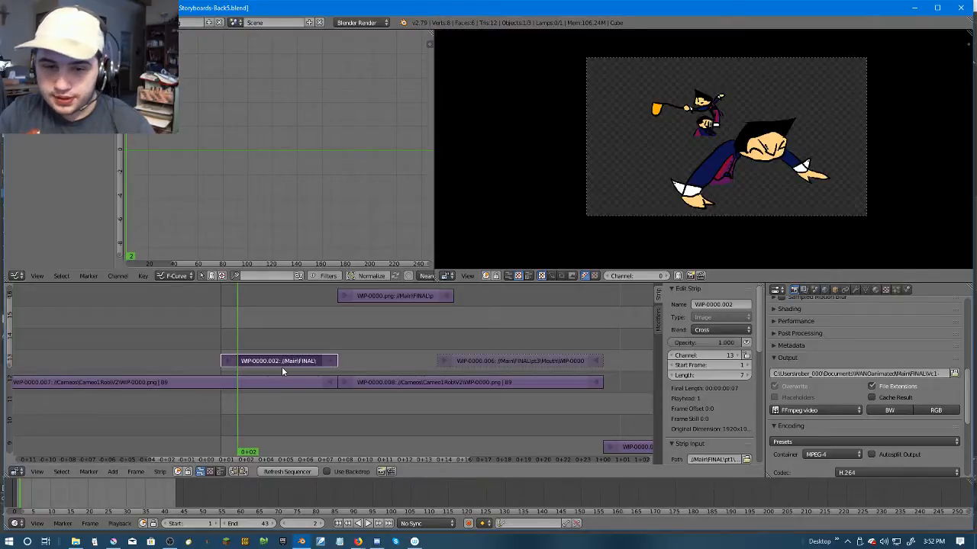
Step: Set the WIP-0000.002 strip's blend mode to Alpha Over and play back the opening shot briefly
left_click(723, 328)
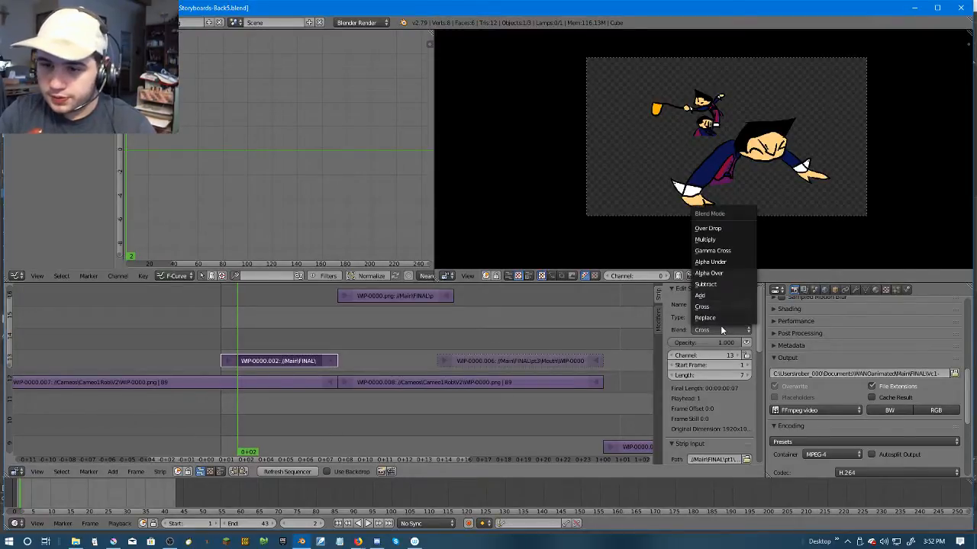
left_click(732, 268)
key("alt+a")
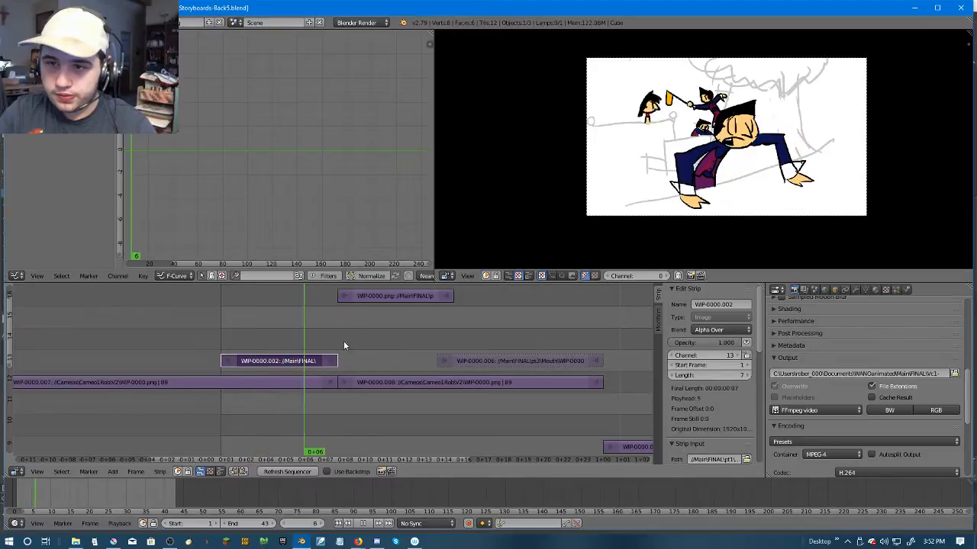
key("alt+a")
Step: Set the WIP-0000.006 strip's blend mode to Alpha Over, then unmute it and step to frame 19
right_click(513, 361)
left_click(724, 330)
left_click(733, 271)
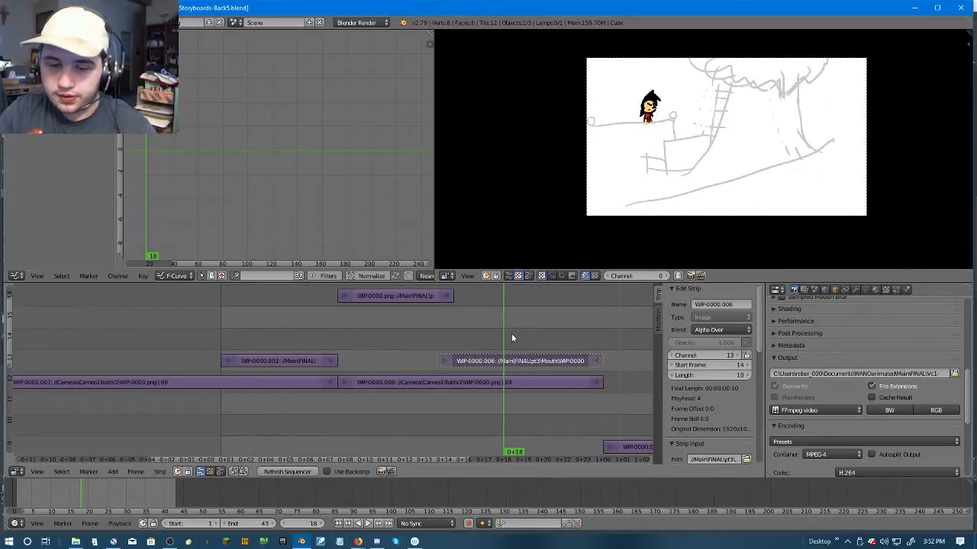
key("alt+h")
key("Left")
key("Right")
key("Right")
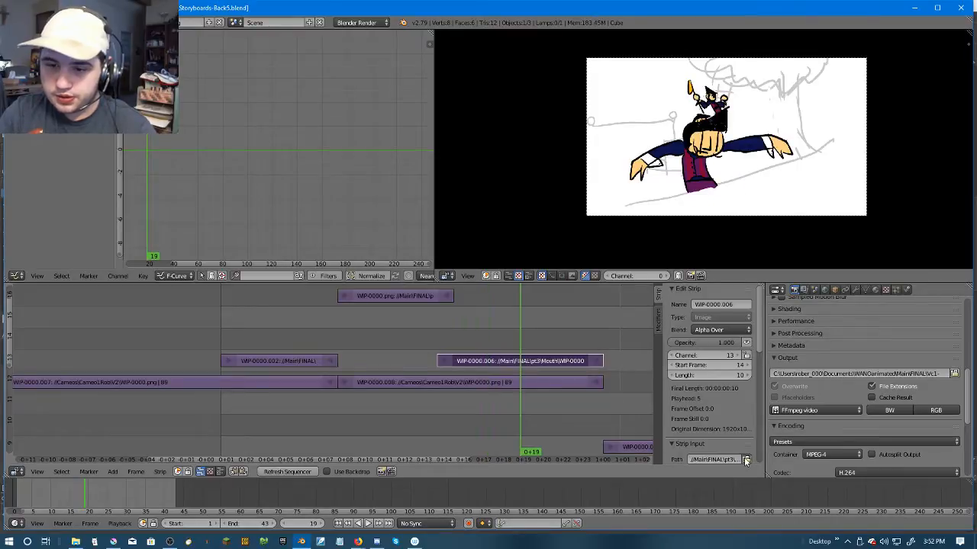
Step: Relink the WIP-0000.006 strip to the Main\FINAL\pt3\AlphA frames and play back the sequence from frame 1
left_click(746, 460)
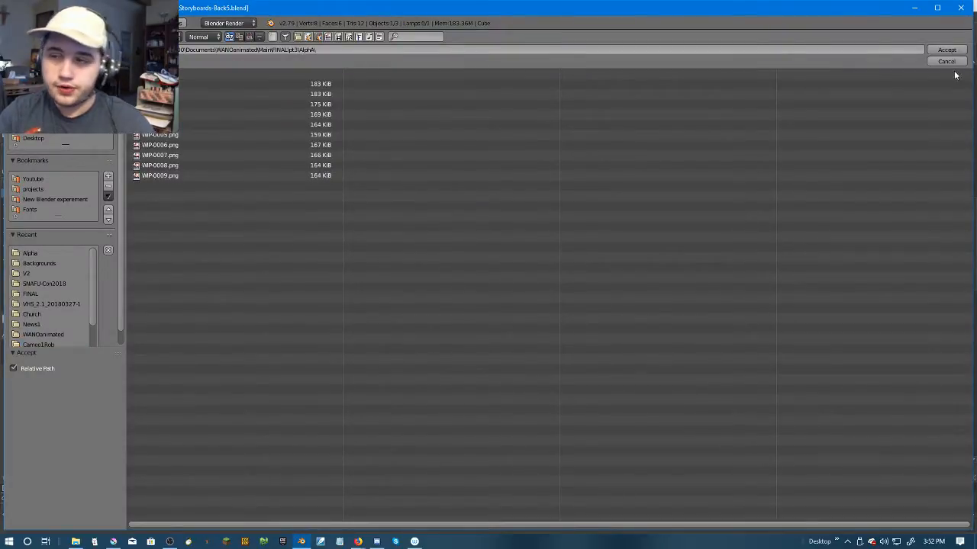
left_click(946, 49)
left_click_drag(212, 353, 196, 405)
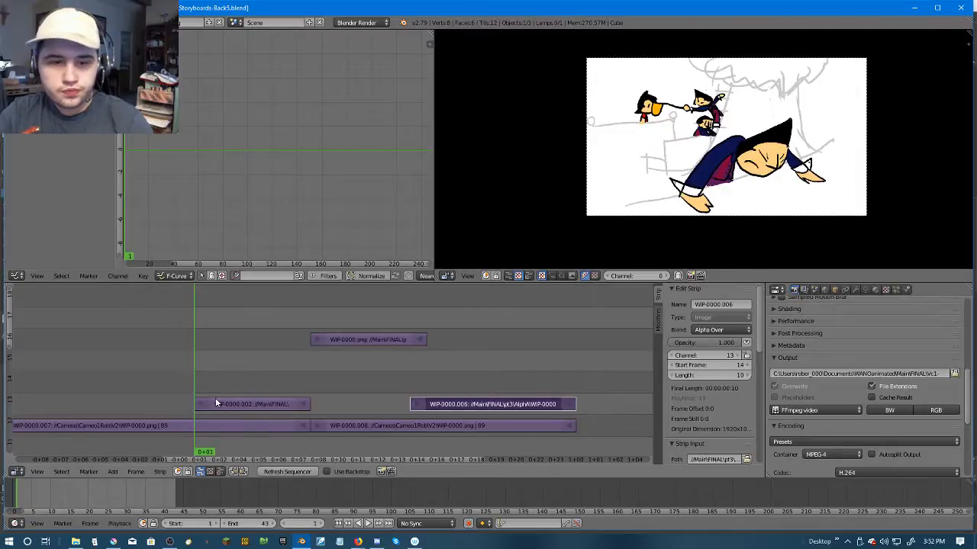
key("alt+a")
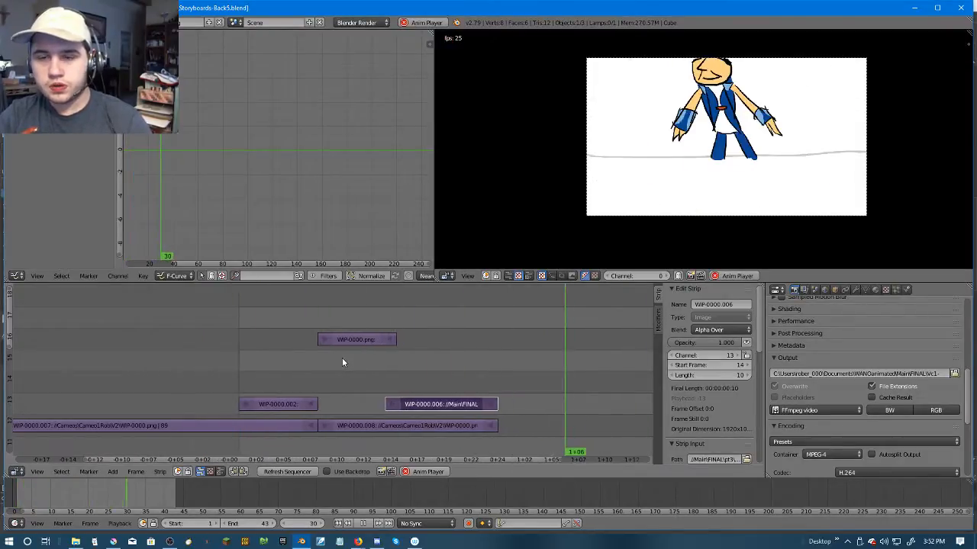
scroll(475, 363, "down", 4)
left_click_drag(475, 362, 319, 321)
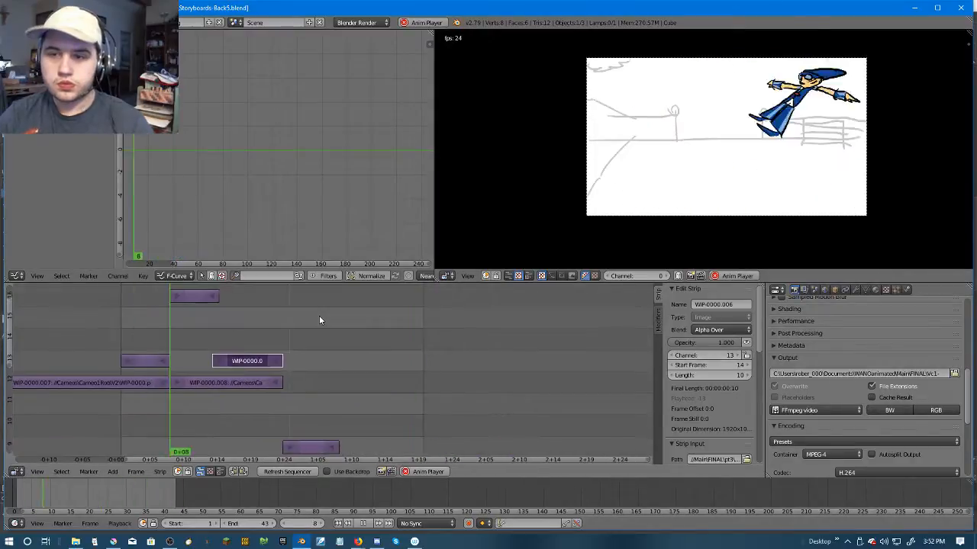
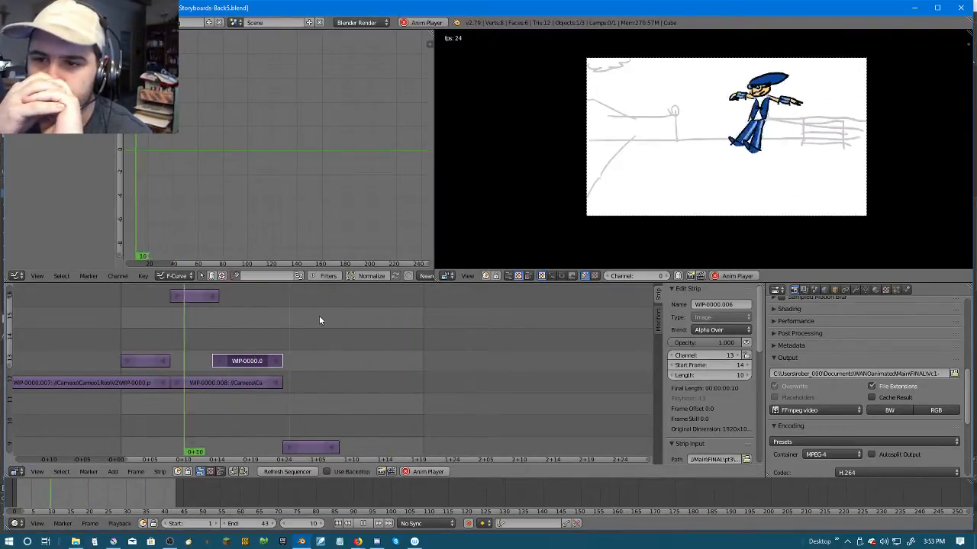
scroll(306, 354, "up", 2)
scroll(176, 330, "up", 2)
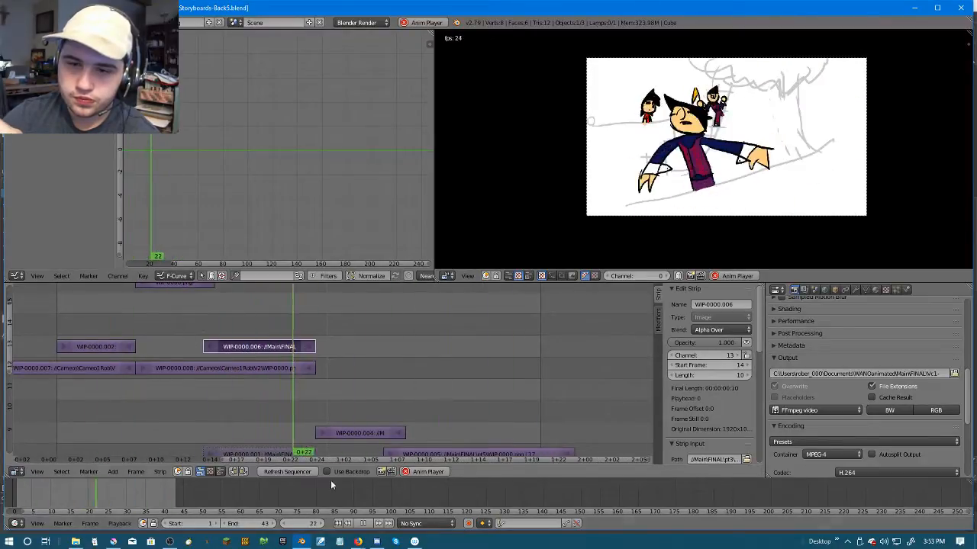
left_click(378, 523)
left_click(364, 524)
Step: Select the WIP-0000.png strip on channel 16, keep it in place and move the playhead to frame 11
left_click_drag(259, 378, 181, 368)
left_click_drag(149, 357, 217, 435)
right_click(275, 310)
key("g")
right_click(534, 321)
scroll(336, 319, "up", 4)
key("g")
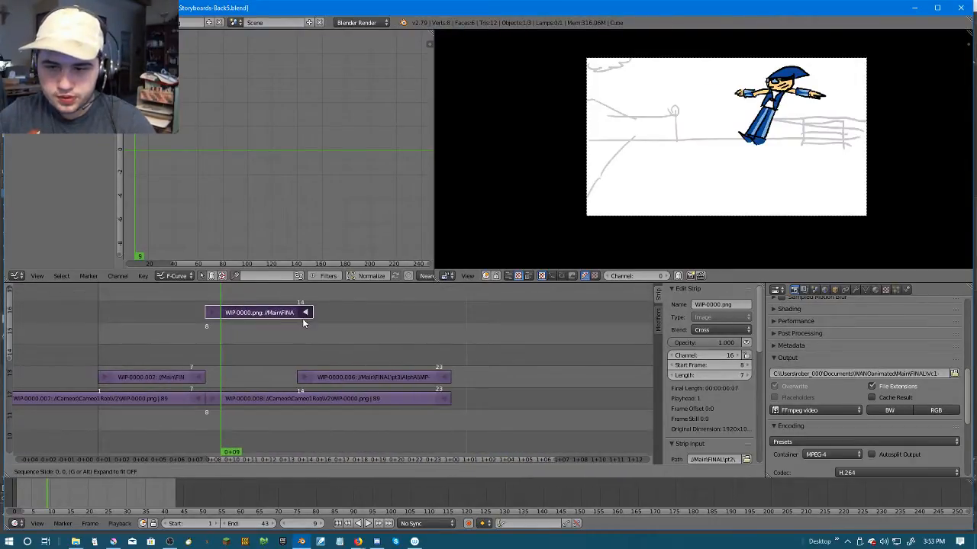
left_click(303, 319)
left_click_drag(188, 330, 251, 348)
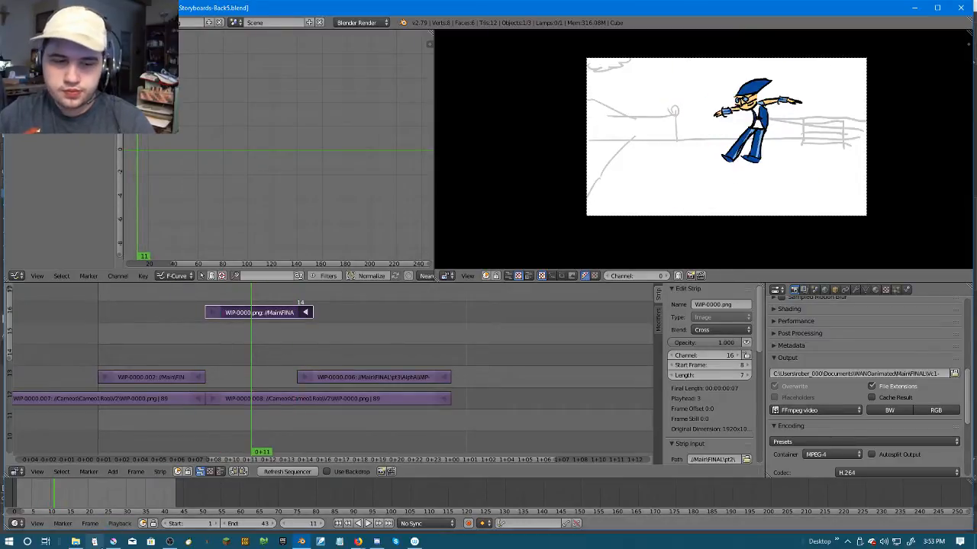
Step: Switch to File Explorer and check the rendered frames in WANOanimated\Main\FINAL\pt2, including WIP-0006.png
left_click(77, 542)
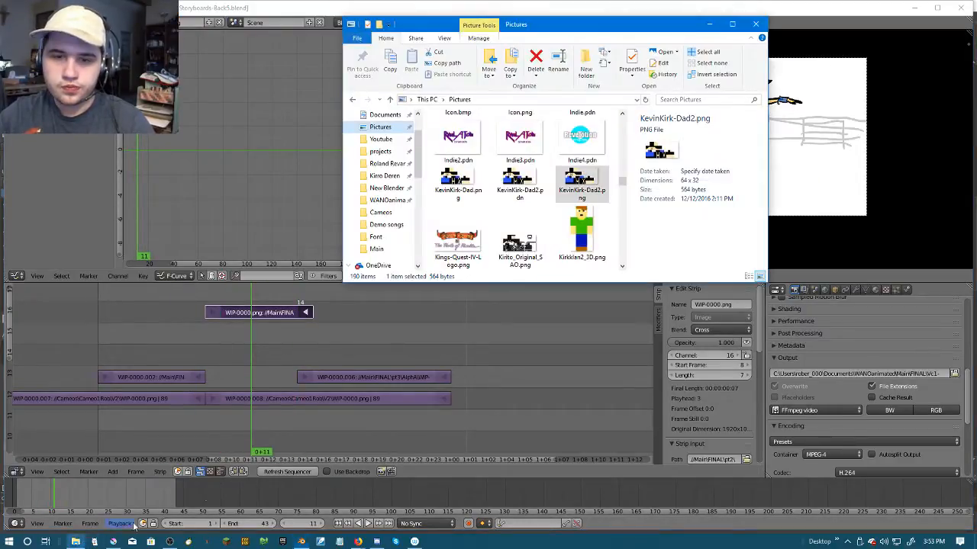
left_click(386, 200)
left_click(512, 146)
double_click(513, 146)
double_click(496, 130)
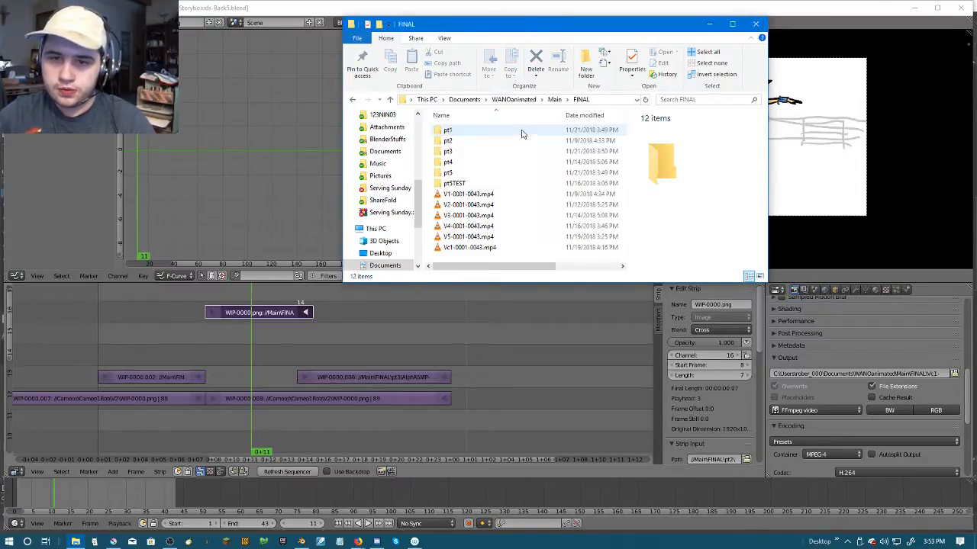
double_click(470, 141)
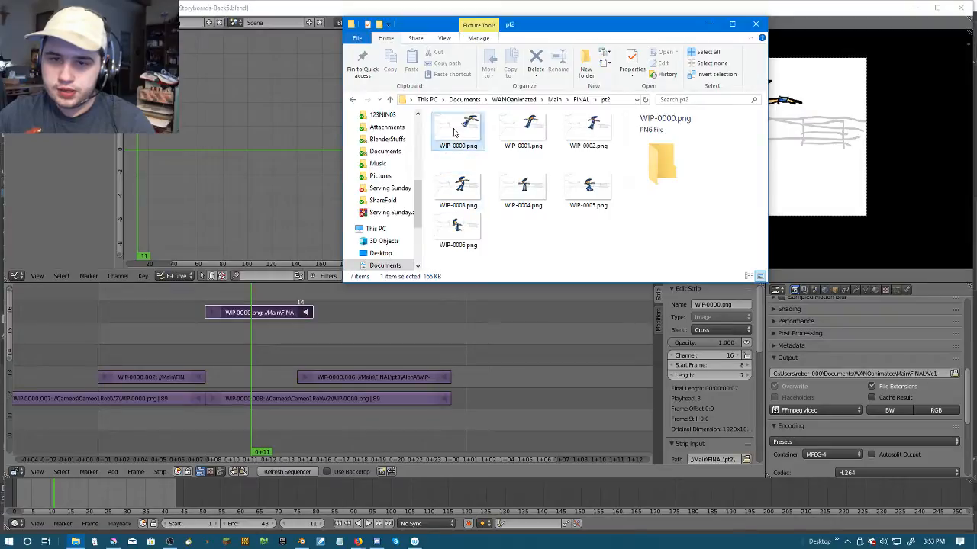
left_click(481, 237)
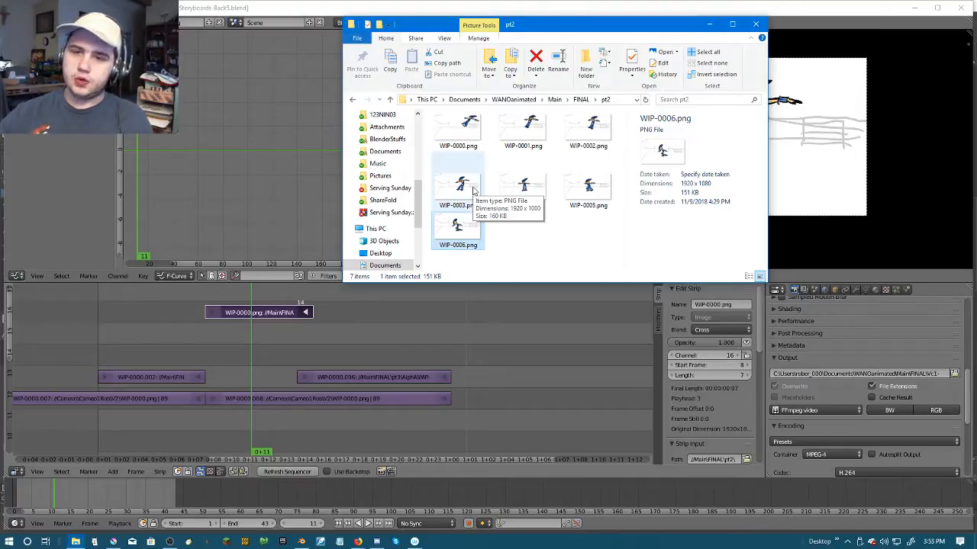
Step: Switch to Krita and open Scene2.png from the Main\Backgrounds folder as a new document
left_click(113, 542)
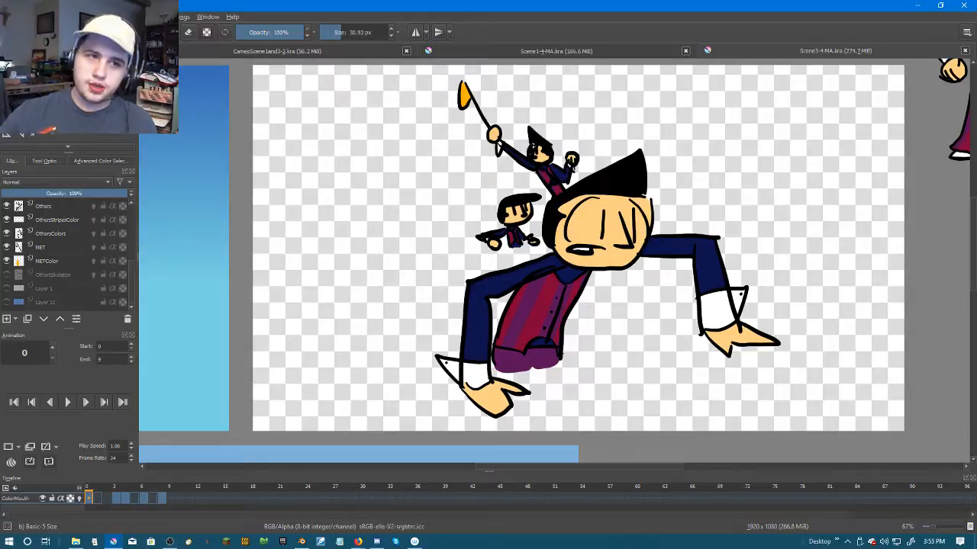
key("alt+f")
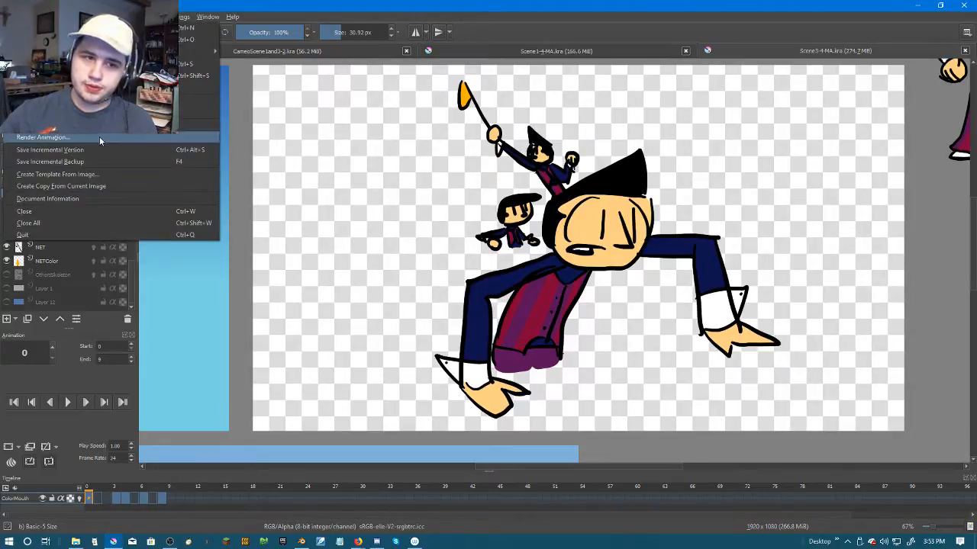
left_click(75, 542)
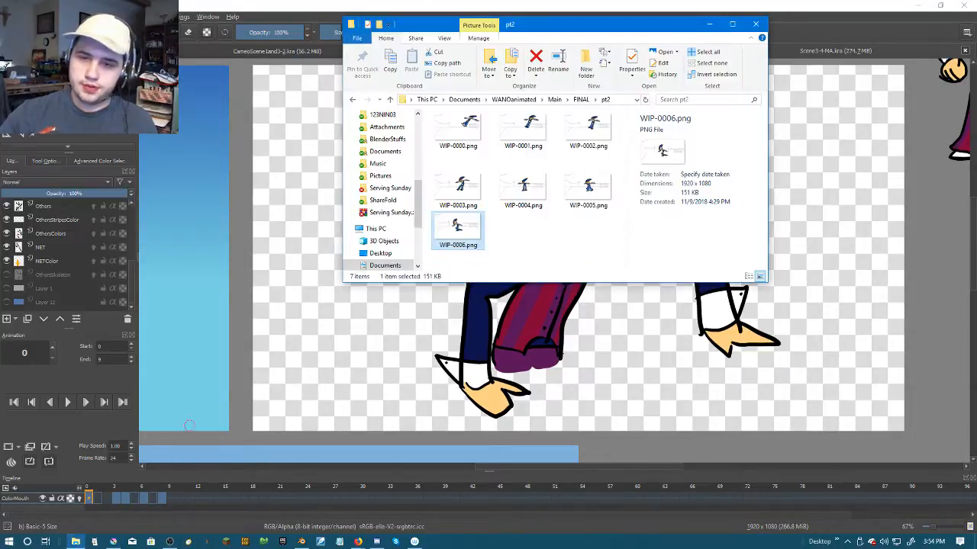
left_click(581, 100)
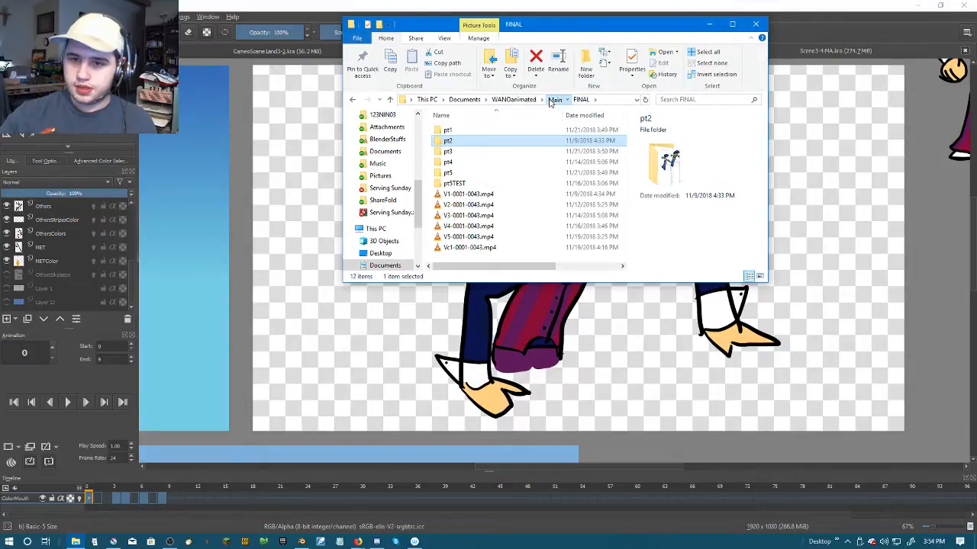
left_click(554, 100)
double_click(450, 129)
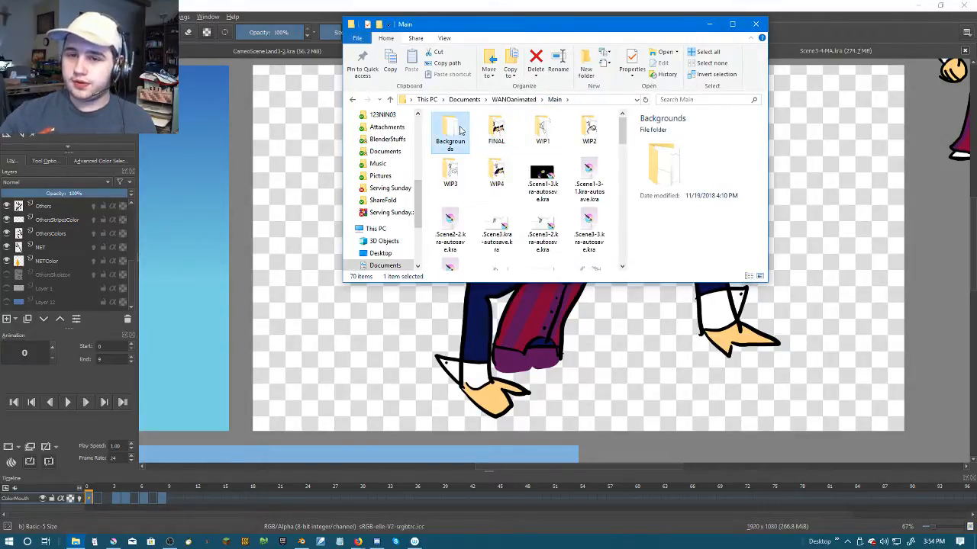
left_click_drag(523, 132, 279, 197)
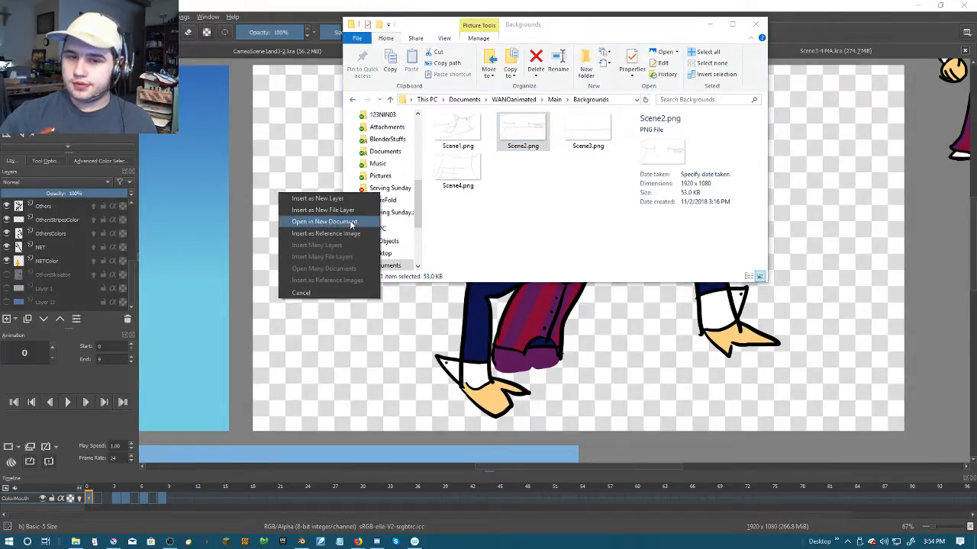
left_click(351, 223)
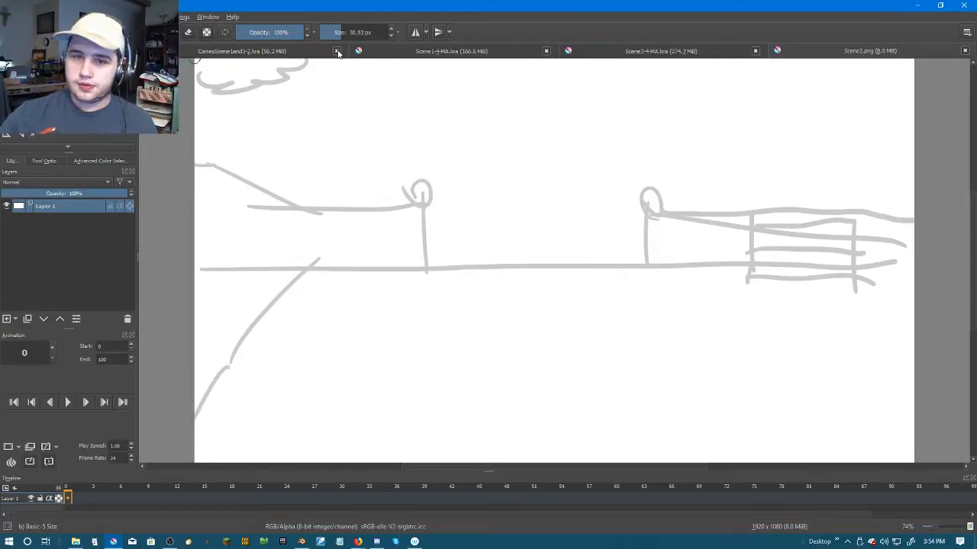
Step: Close the CameoScene1and3-2.kra, Scene1-4-MA.kra and Scene3-4-MA.kra documents, keeping only Scene2.png open
left_click(545, 51)
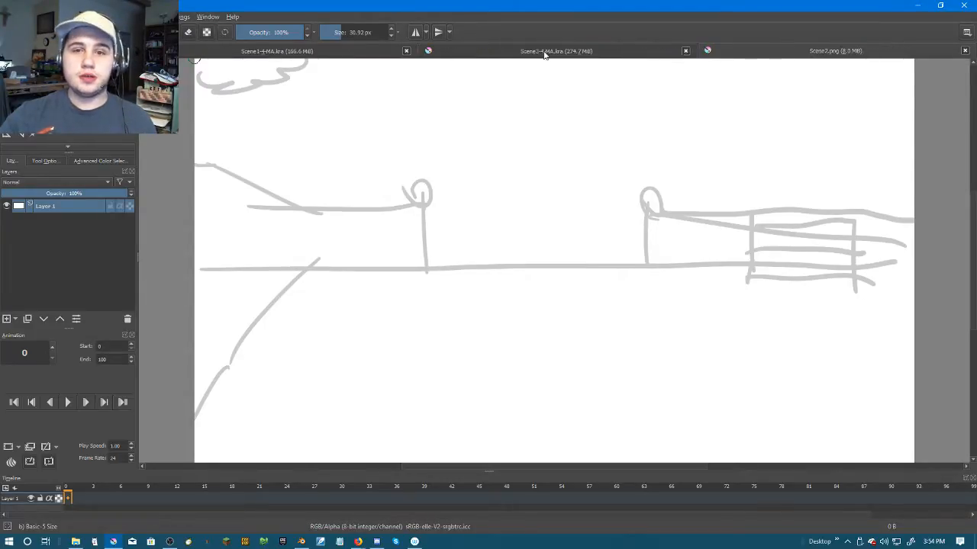
left_click(406, 51)
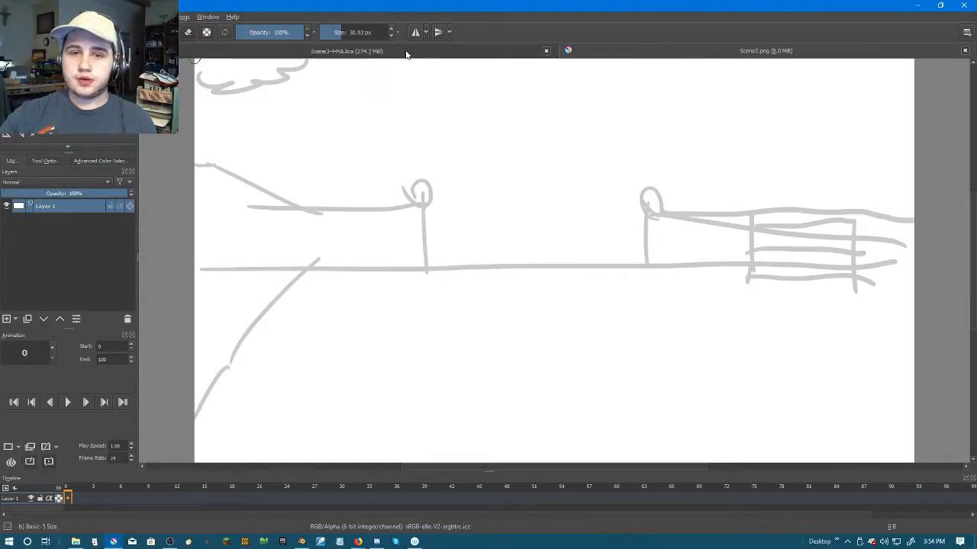
left_click(545, 52)
left_click_drag(68, 498, 115, 497)
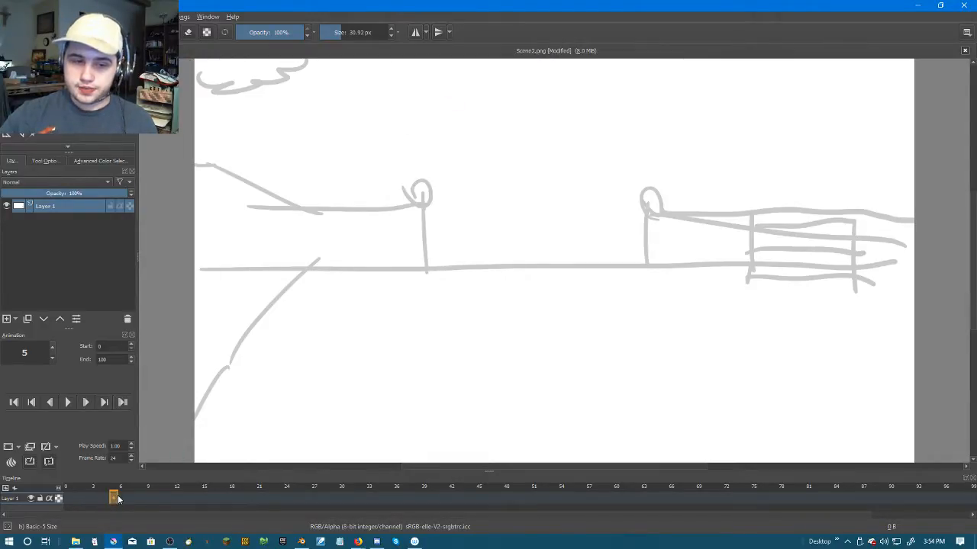
left_click(75, 542)
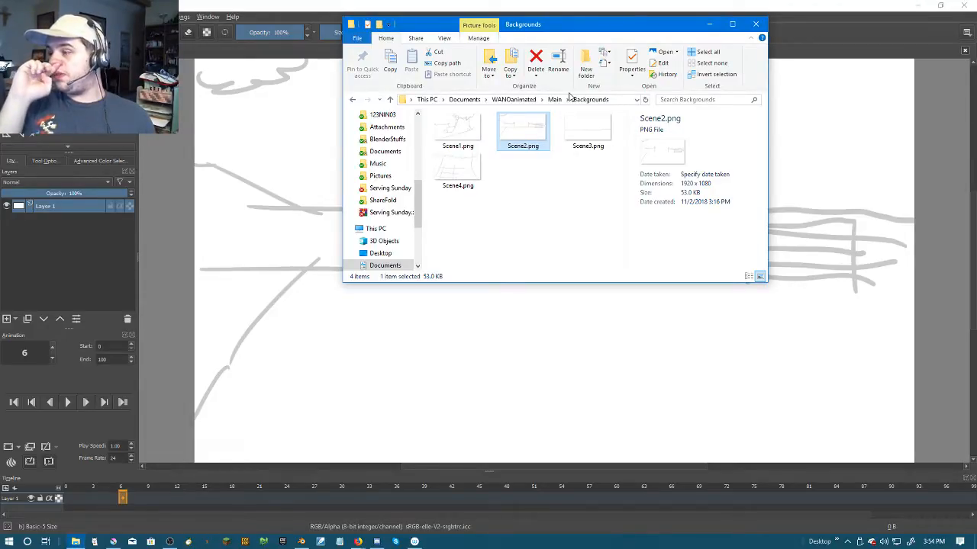
left_click(129, 192)
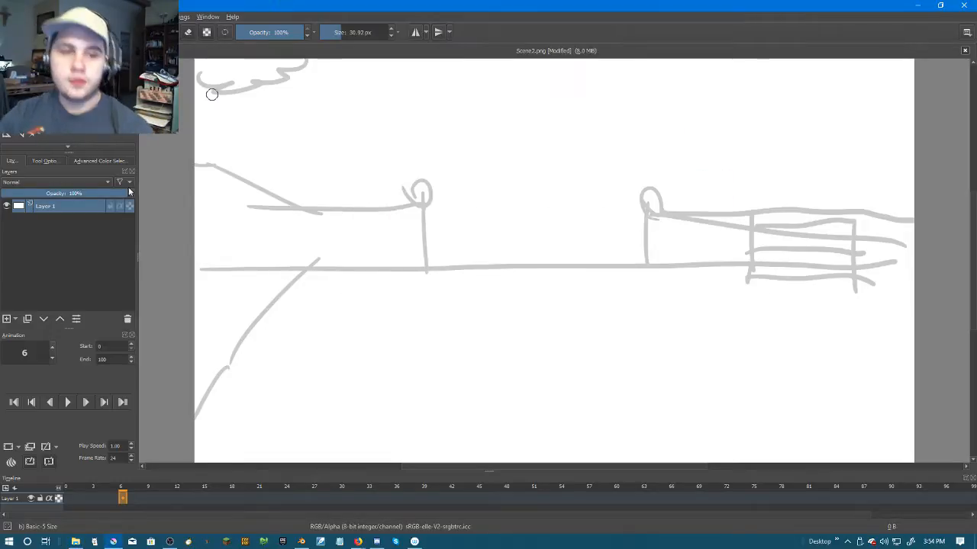
Step: Add a new paint layer above Layer 1 and set the brush size to 15.92 px
left_click(7, 320)
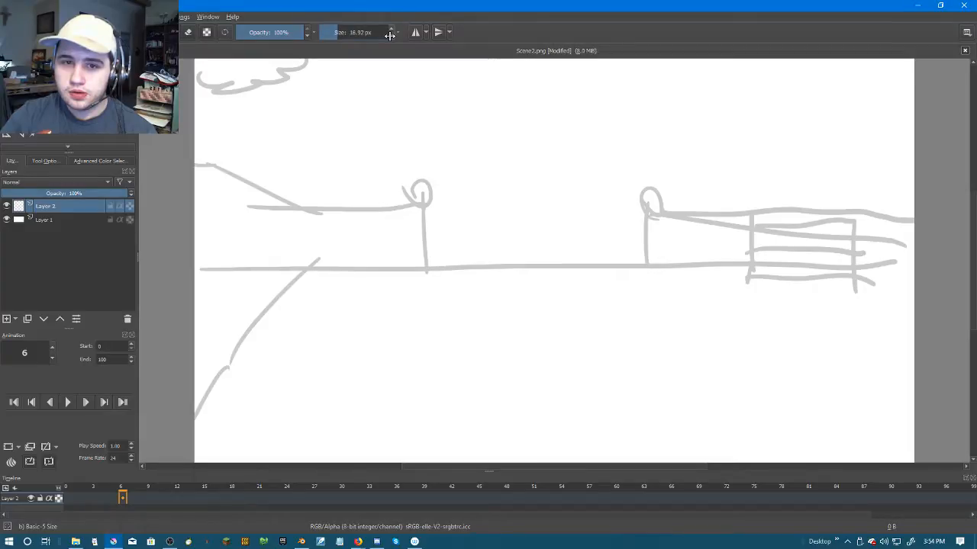
scroll(608, 233, "up", 5)
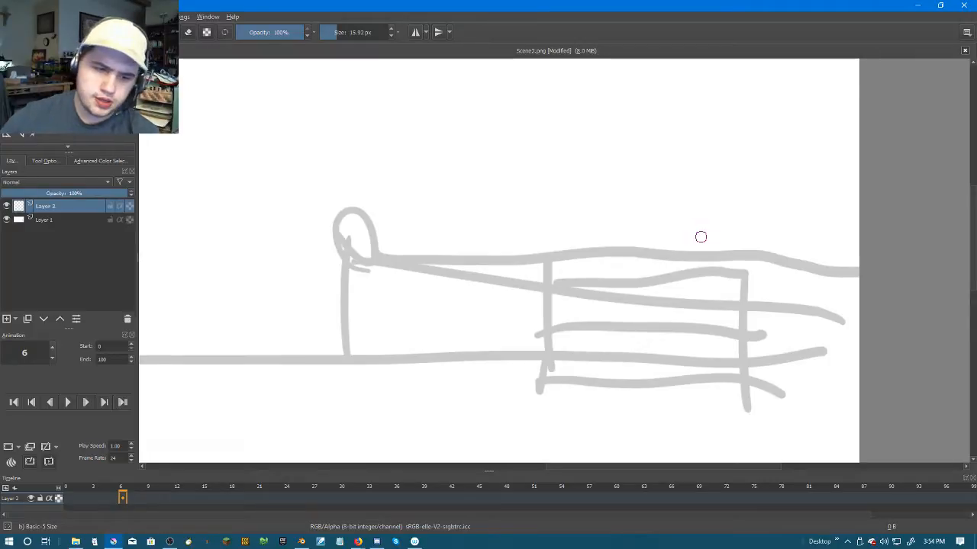
Step: Create a blank animation frame at frame 0 on the new paint layer
left_click(70, 494)
right_click(71, 495)
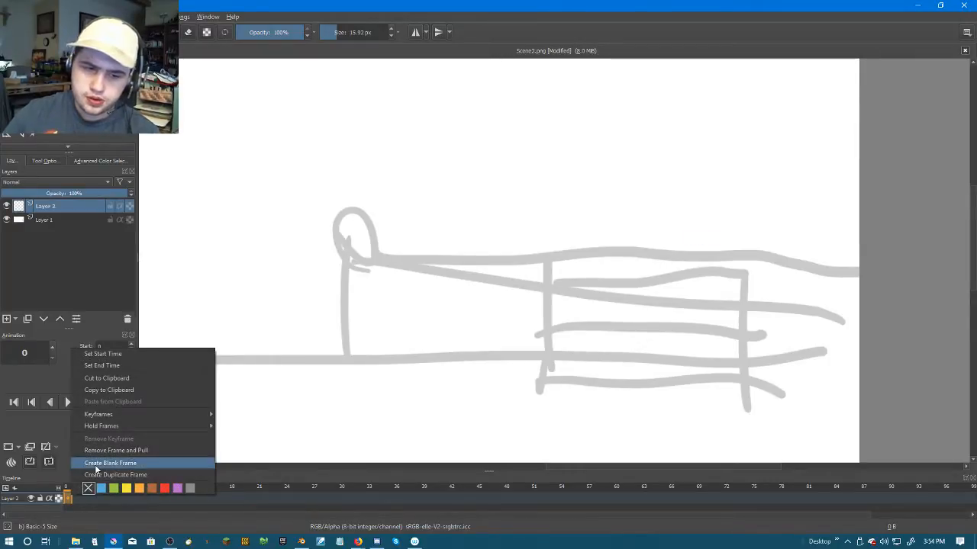
left_click(95, 465)
left_click_drag(494, 257, 379, 236)
scroll(371, 237, "up", 2)
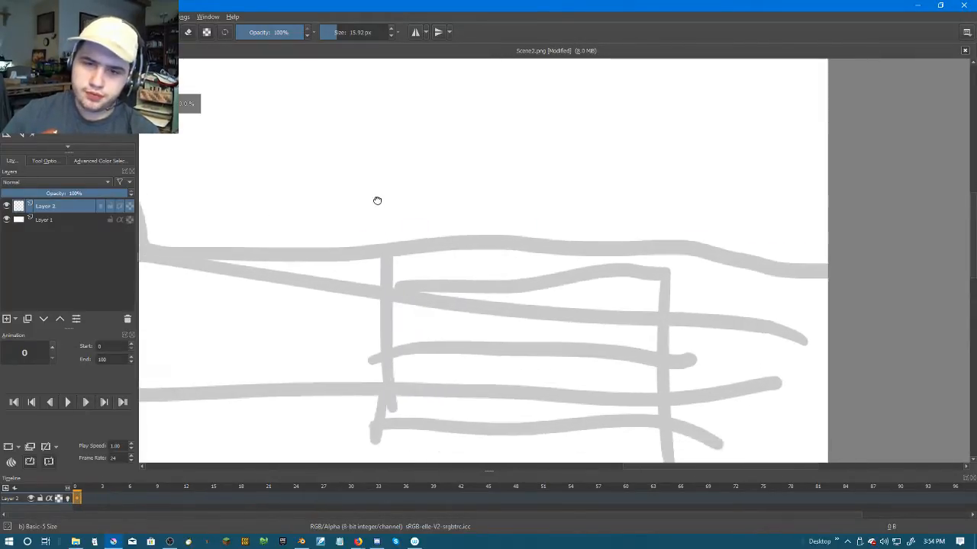
mouse_move(475, 259)
left_mouse_down()
mouse_move(567, 188)
mouse_move(479, 261)
mouse_move(557, 219)
mouse_move(545, 294)
mouse_move(479, 261)
mouse_move(569, 258)
left_mouse_up()
key("ctrl+z")
key("ctrl+z")
left_click_drag(534, 238, 538, 302)
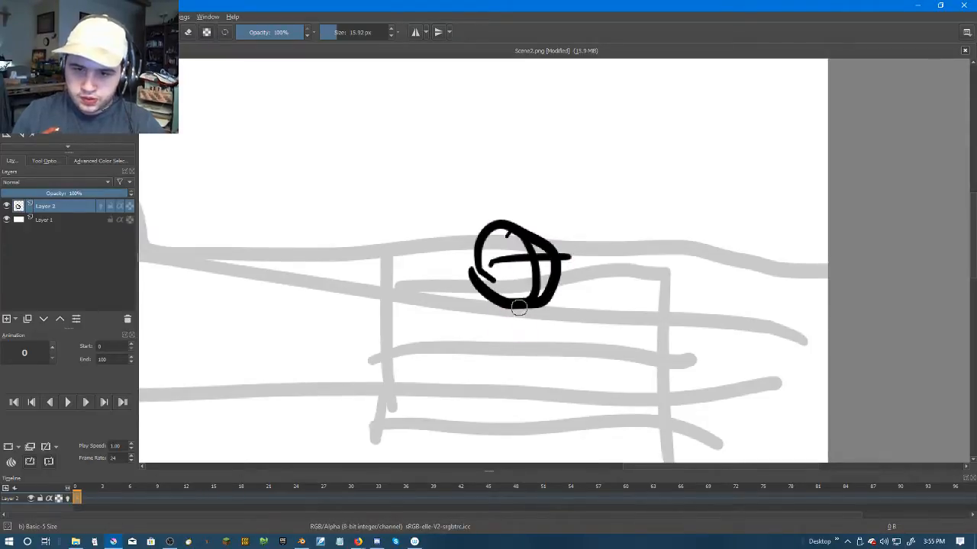
key("ctrl+z")
key("ctrl+z")
key("ctrl+z")
key("ctrl+z")
key("ctrl+z")
Step: Sketch the seated figure on the bench at frame 0 in black, with bent legs, a torso line, a round head and one lowered arm
mouse_move(489, 337)
left_mouse_down()
mouse_move(538, 330)
mouse_move(573, 386)
left_mouse_up()
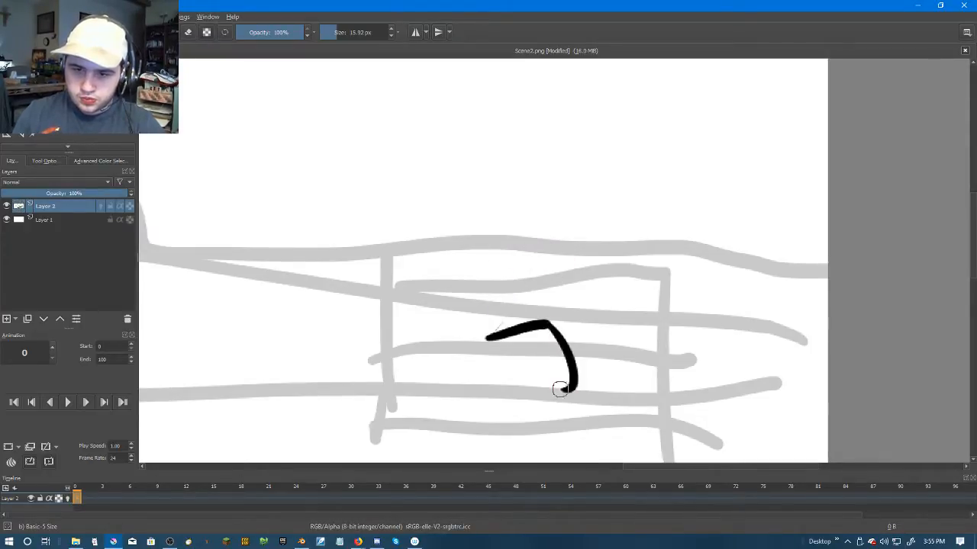
mouse_move(494, 337)
left_mouse_down()
mouse_move(501, 402)
mouse_move(494, 247)
left_mouse_up()
mouse_move(481, 280)
left_mouse_down()
mouse_move(543, 266)
mouse_move(473, 262)
mouse_move(526, 214)
mouse_move(481, 276)
mouse_move(475, 213)
mouse_move(528, 288)
mouse_move(477, 276)
left_mouse_up()
key("ctrl+z")
key("ctrl+z")
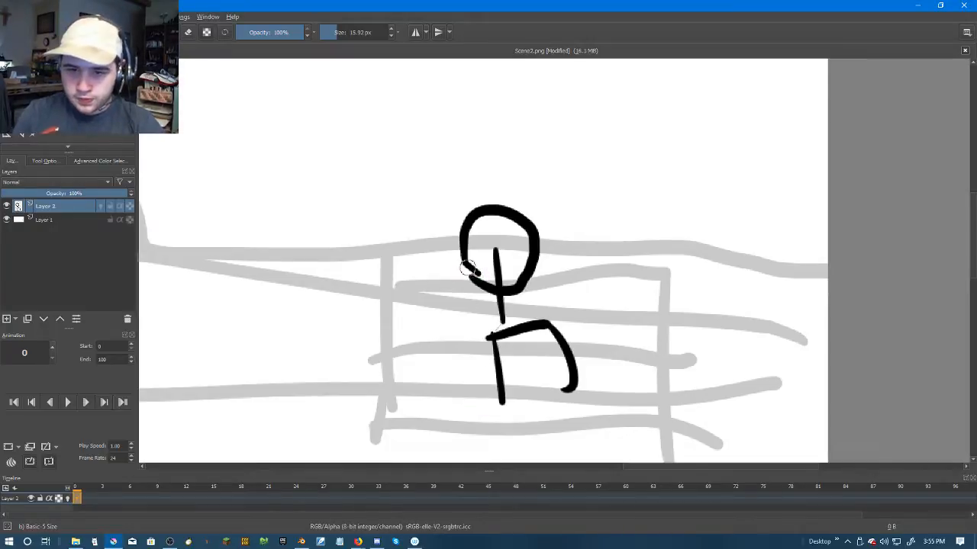
left_click_drag(487, 269, 464, 355)
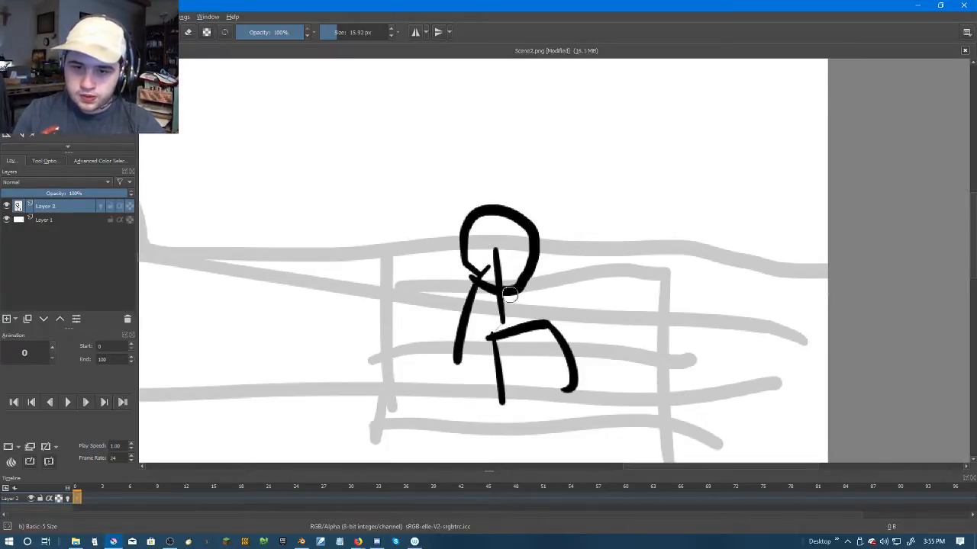
key("ctrl+z")
key("ctrl+z")
mouse_move(483, 255)
left_mouse_down()
mouse_move(523, 197)
mouse_move(532, 250)
mouse_move(465, 246)
mouse_move(460, 352)
left_mouse_up()
key("ctrl+z")
mouse_move(468, 267)
left_mouse_down()
mouse_move(521, 248)
mouse_move(456, 344)
left_mouse_up()
mouse_move(524, 254)
left_mouse_down()
mouse_move(584, 309)
mouse_move(572, 311)
mouse_move(583, 244)
mouse_move(574, 286)
left_mouse_up()
key("ctrl+z")
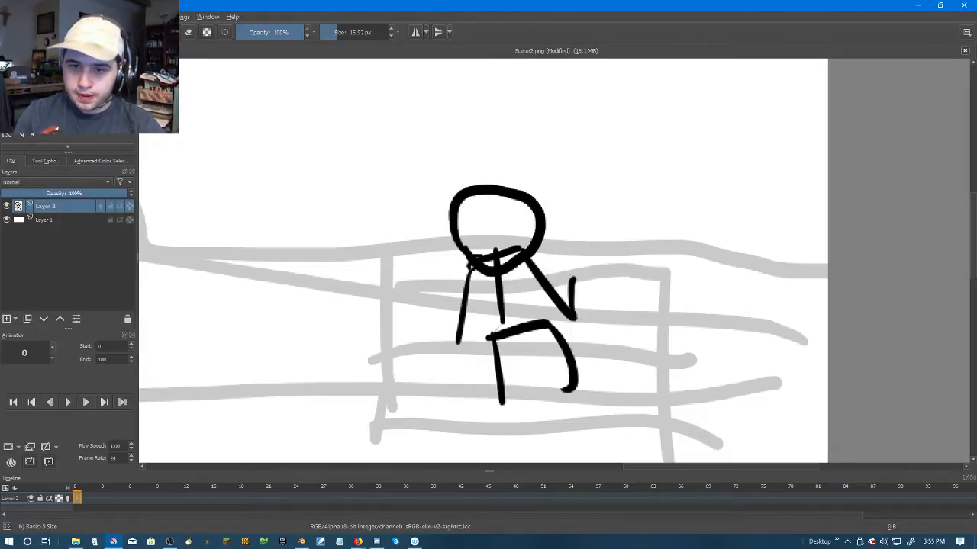
key("ctrl+z")
mouse_move(548, 265)
left_mouse_down()
mouse_move(569, 222)
mouse_move(569, 265)
mouse_move(552, 270)
mouse_move(559, 265)
mouse_move(552, 291)
mouse_move(517, 279)
left_mouse_up()
key("ctrl+z")
left_click_drag(516, 246, 561, 294)
key("ctrl+z")
key("ctrl+z")
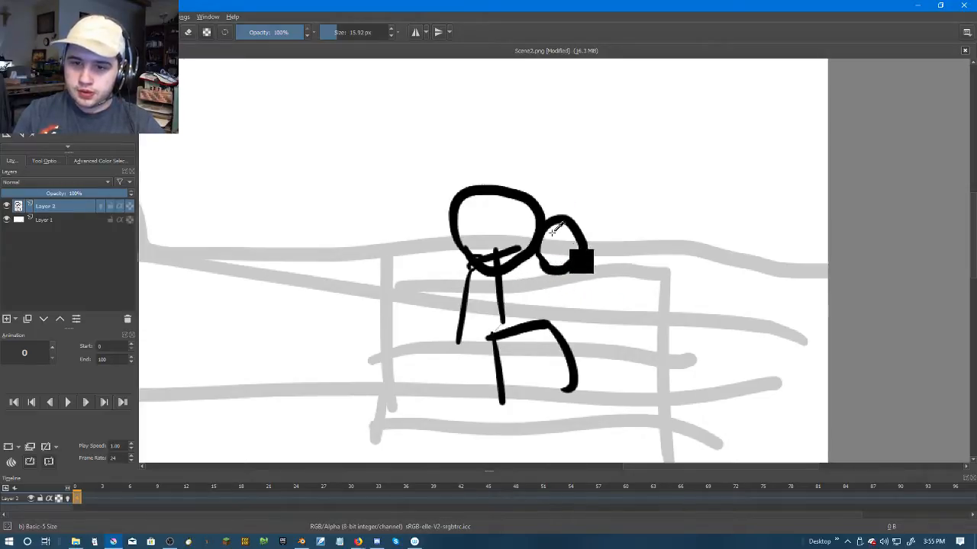
key("ctrl+z")
Step: Add the figure's raised arm with a round fist beside the head and a slanted guide line across the face
mouse_move(539, 250)
left_mouse_down()
mouse_move(580, 243)
mouse_move(557, 200)
mouse_move(553, 219)
left_mouse_up()
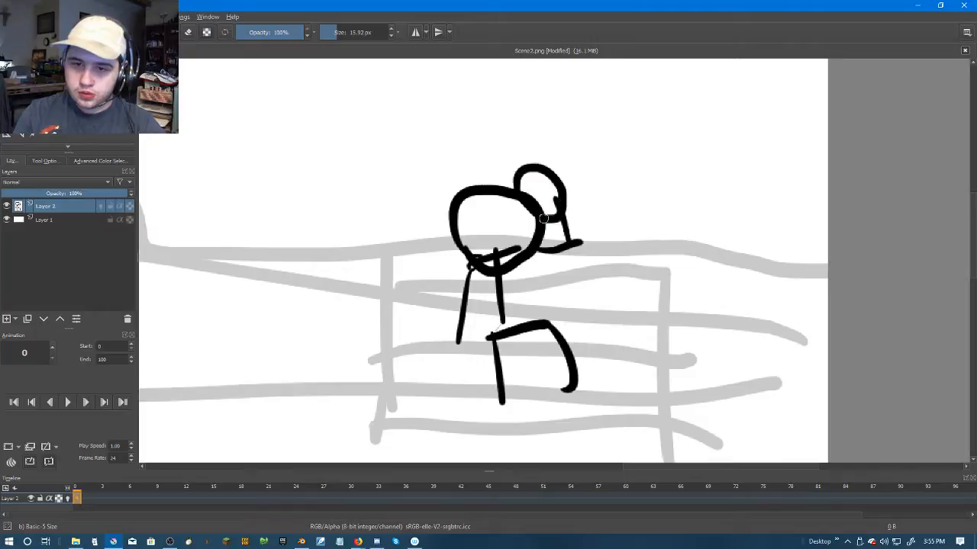
left_click_drag(462, 235, 559, 196)
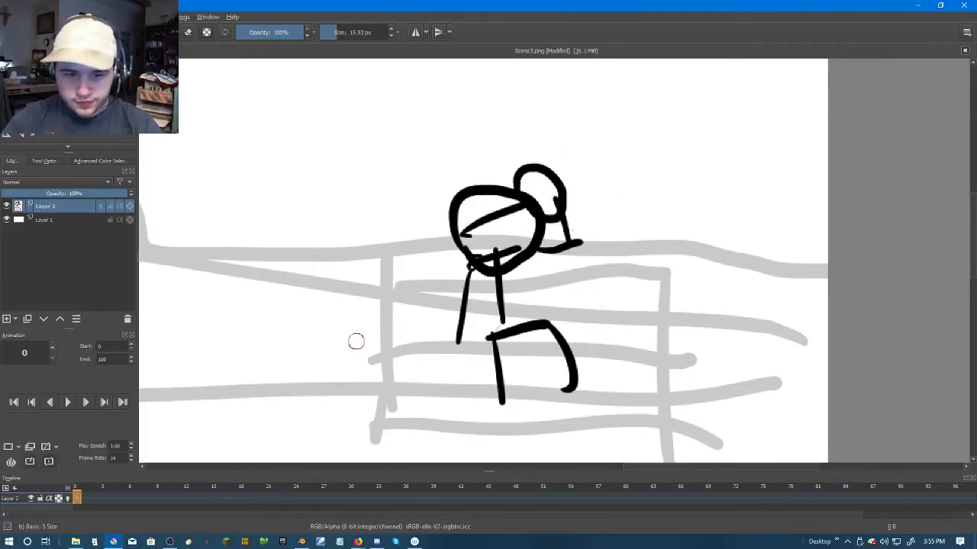
Step: Create a blank frame at frame 6 and turn on onion skins for the figure layer
left_click(131, 497)
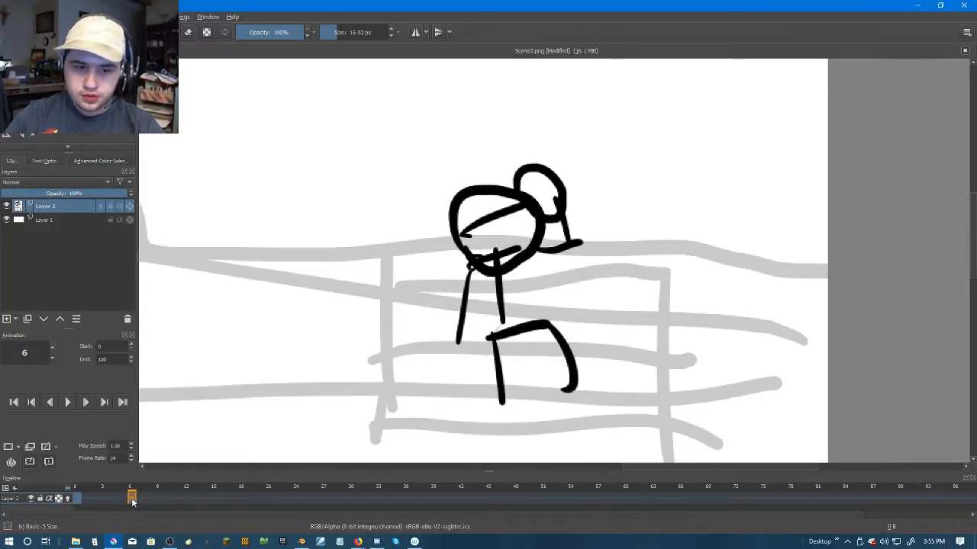
right_click(131, 498)
left_click(171, 469)
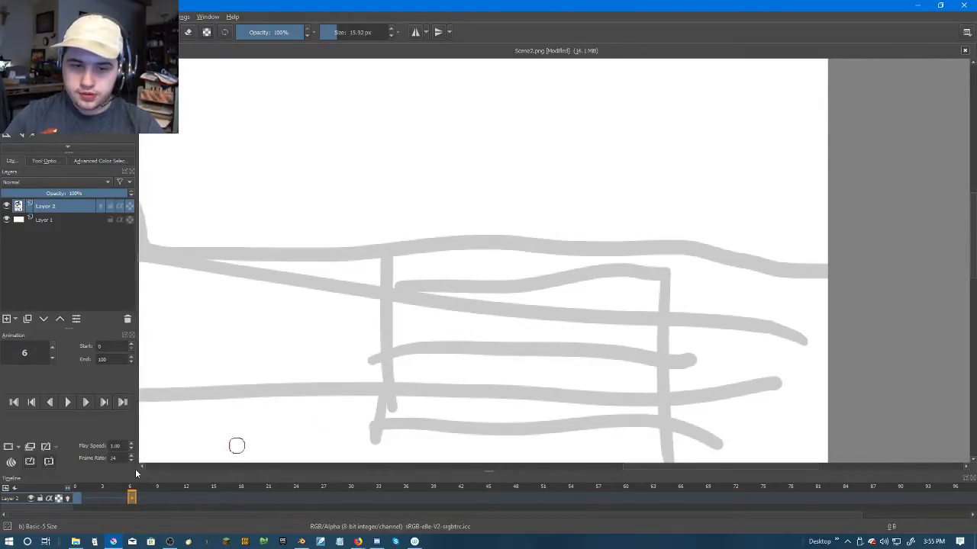
left_click(71, 499)
left_click_drag(489, 338, 562, 331)
key("ctrl+z")
left_click_drag(481, 341, 566, 333)
key("ctrl+z")
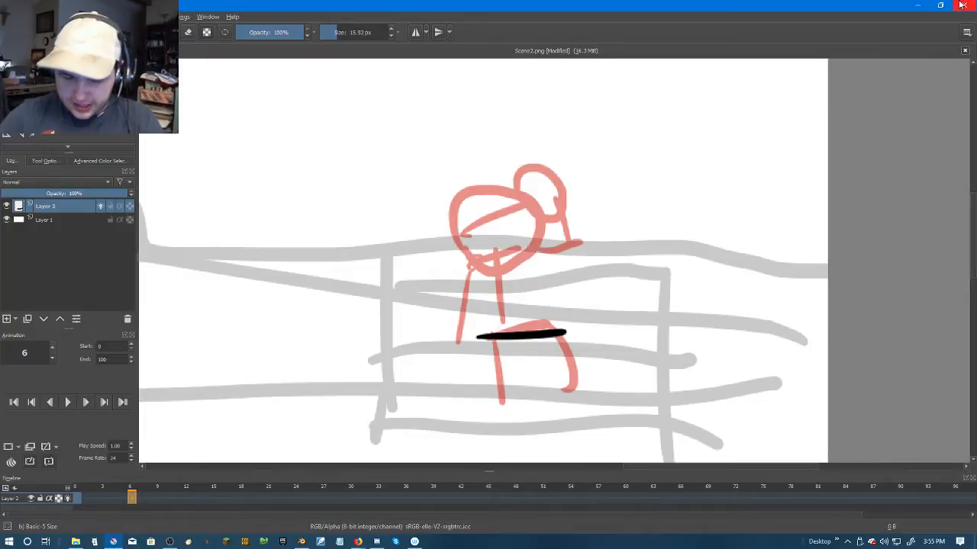
key("ctrl+z")
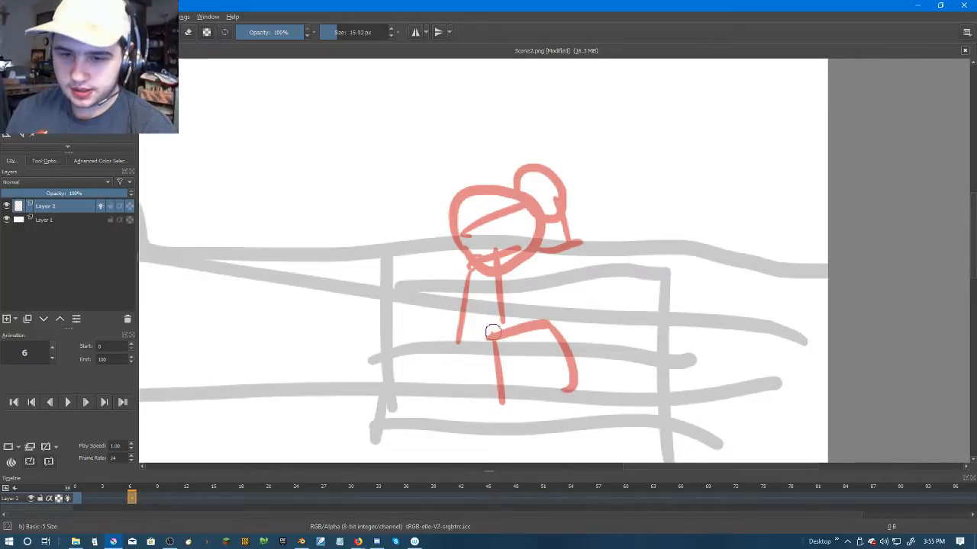
key("ctrl+shift+z")
key("ctrl+z")
Step: Draw the hip line of the frame 6 pose, move it slightly down, and sketch two curved legs below it
mouse_move(479, 330)
left_mouse_down()
mouse_move(559, 321)
mouse_move(554, 360)
left_mouse_up()
key("ctrl+z")
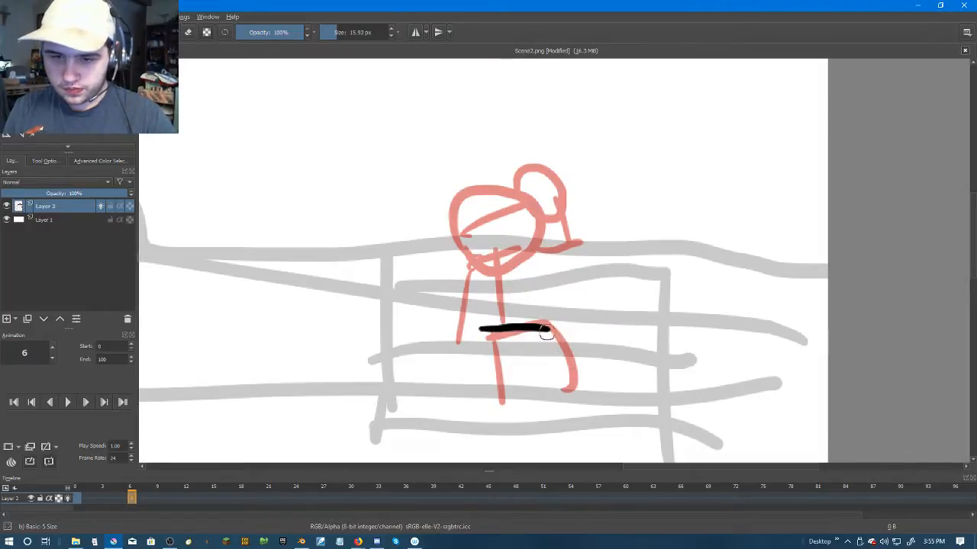
key("t")
left_click_drag(527, 310, 527, 318)
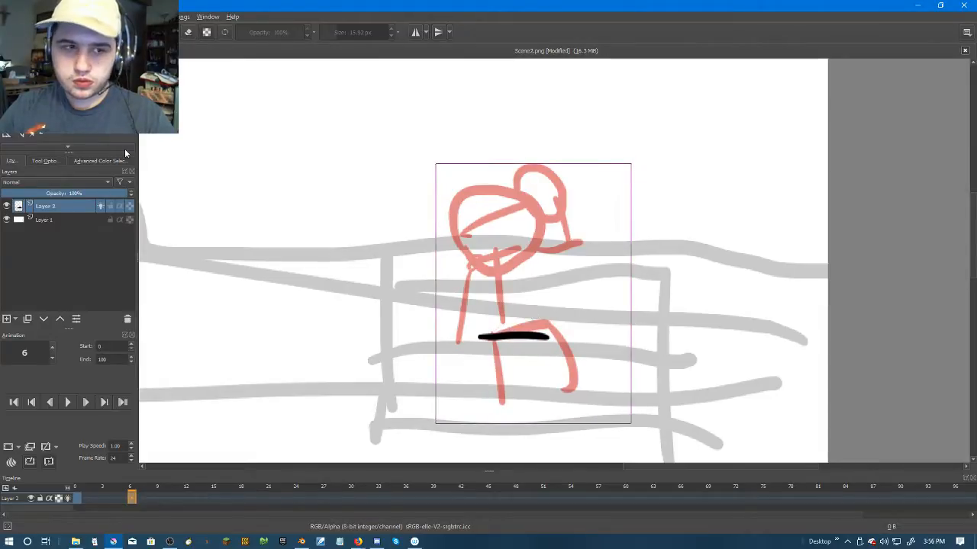
key("b")
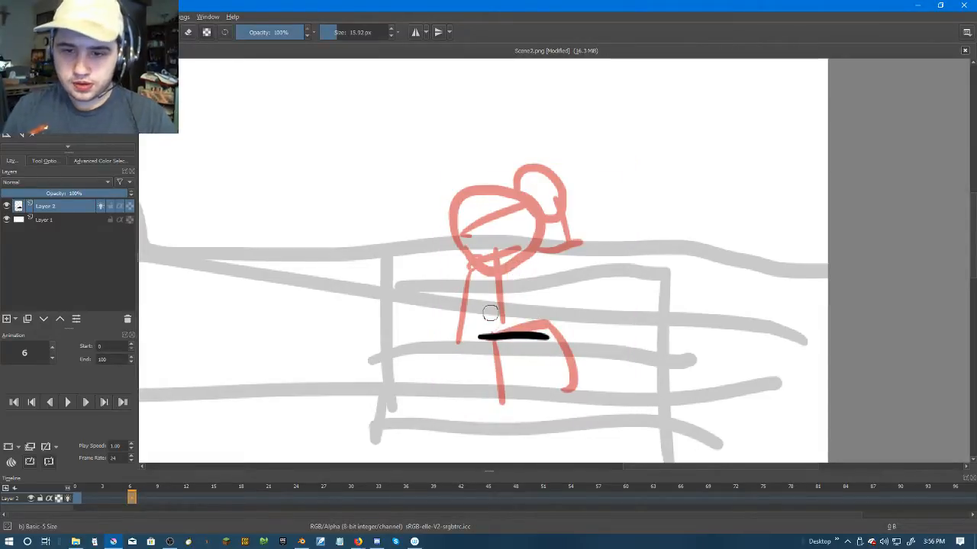
left_click_drag(547, 339, 538, 399)
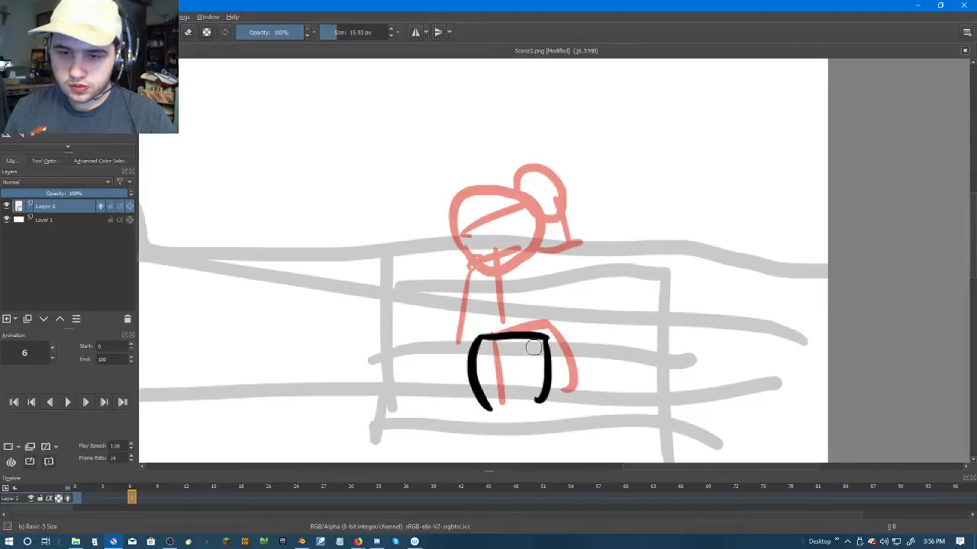
Step: Sketch the frame 6 torso, a lowered round head with crossed guide lines, one arm folded in front and the other reaching down
mouse_move(504, 331)
left_mouse_down()
mouse_move(521, 254)
mouse_move(489, 248)
mouse_move(568, 230)
mouse_move(564, 280)
mouse_move(510, 296)
left_mouse_up()
mouse_move(571, 334)
left_mouse_down()
mouse_move(577, 357)
mouse_move(551, 336)
left_mouse_up()
mouse_move(510, 297)
left_mouse_down()
mouse_move(544, 315)
mouse_move(543, 338)
left_mouse_up()
key("ctrl+z")
key("ctrl+z")
mouse_move(545, 305)
left_mouse_down()
mouse_move(583, 325)
mouse_move(547, 327)
left_mouse_up()
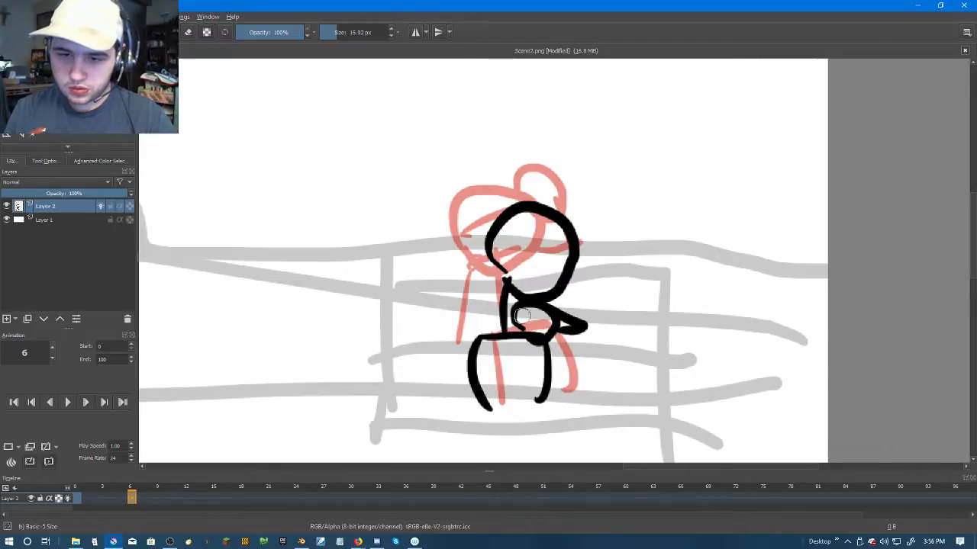
mouse_move(500, 282)
left_mouse_down()
mouse_move(451, 353)
mouse_move(460, 352)
left_mouse_up()
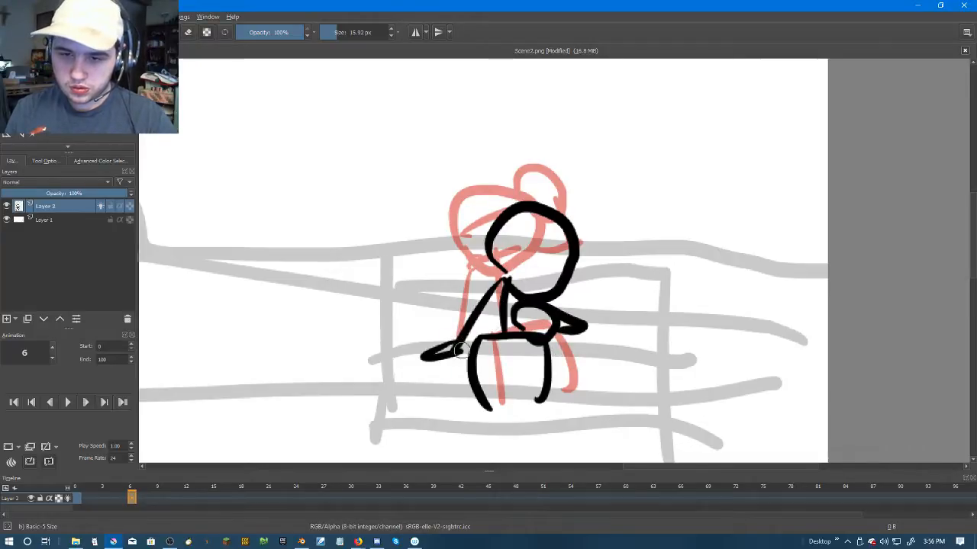
left_click_drag(542, 228, 533, 293)
mouse_move(497, 252)
left_mouse_down()
mouse_move(566, 269)
mouse_move(615, 253)
left_mouse_up()
Step: Play the animation from frame 0 to check the movement between the two poses
scroll(579, 280, "down", 1)
left_click(77, 499)
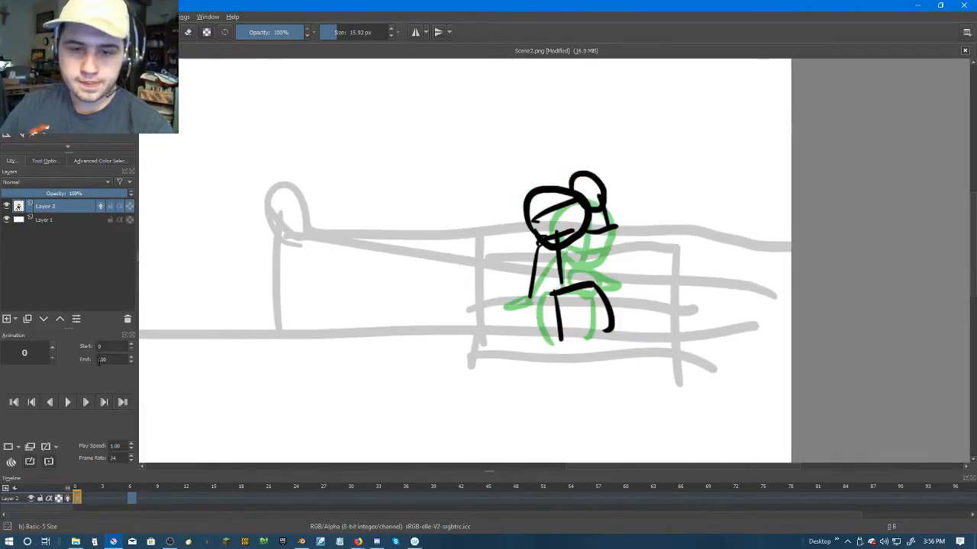
left_click(67, 402)
left_click(67, 402)
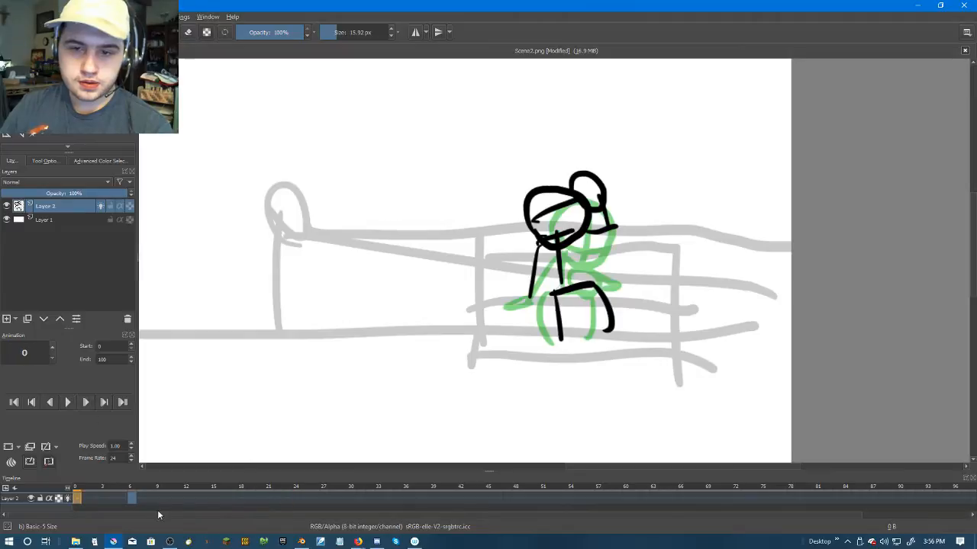
Step: Create a blank in-between frame at frame 3 on the figure layer
left_click(96, 500)
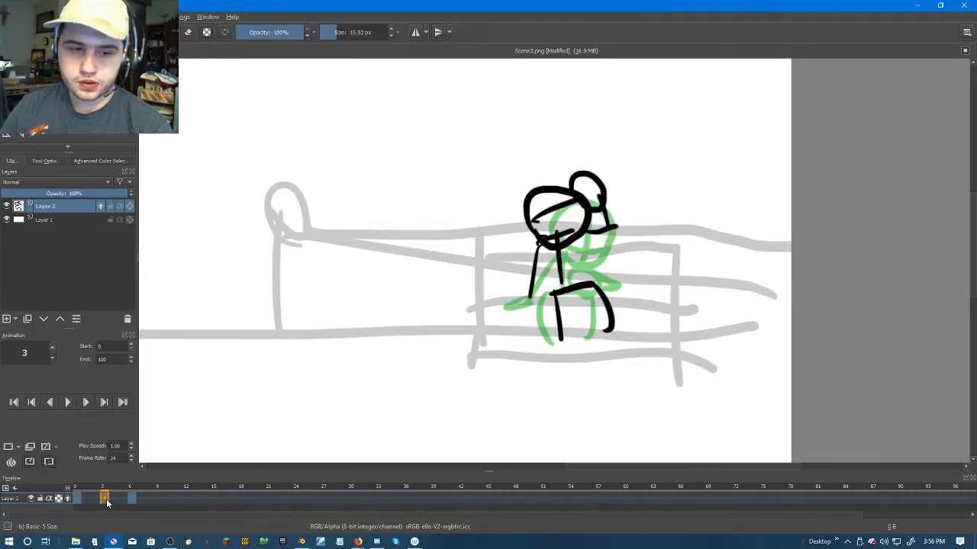
left_click(106, 499)
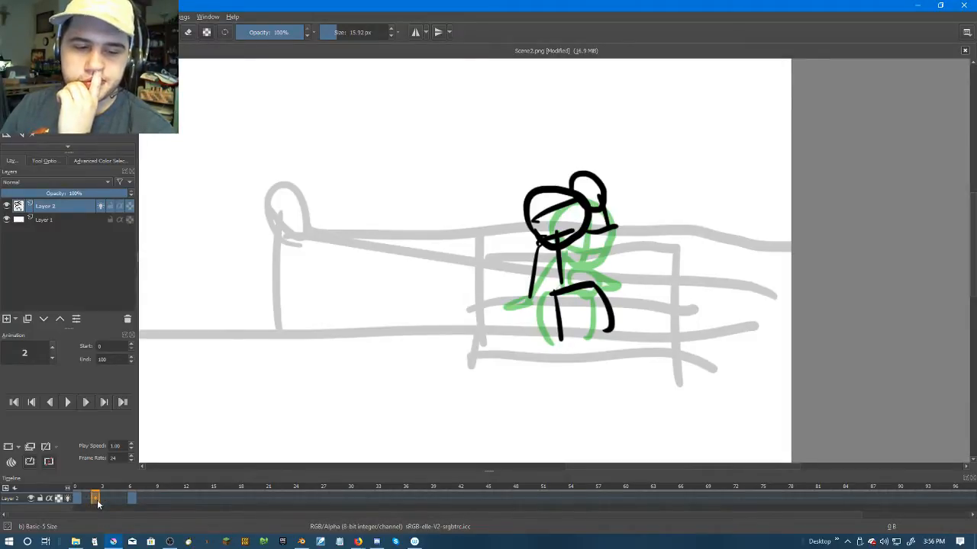
left_click(104, 499)
right_click(104, 500)
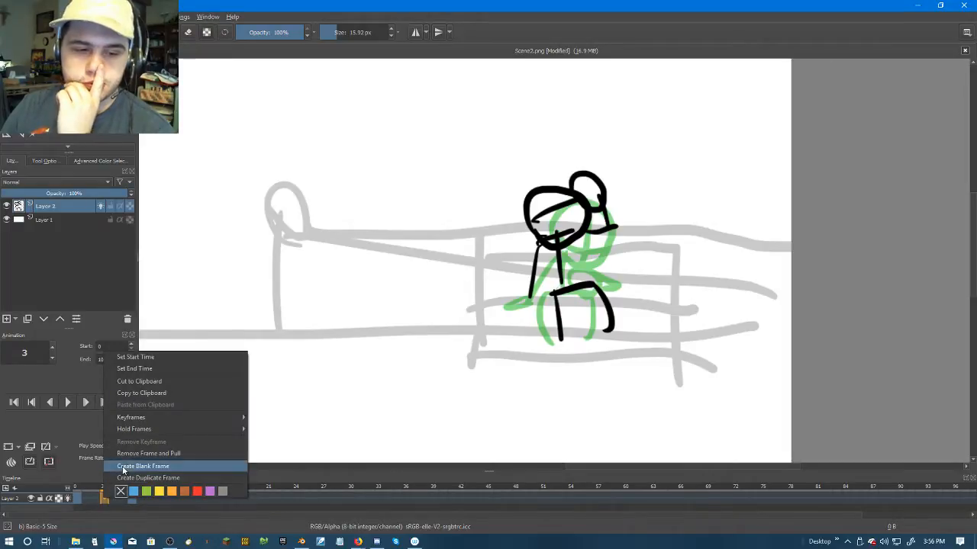
left_click(122, 467)
Step: Draw the frame 3 head as a circle between the onion-skinned poses, with crossed vertical and horizontal face guide lines
scroll(585, 271, "up", 2)
left_click_drag(563, 185, 532, 257)
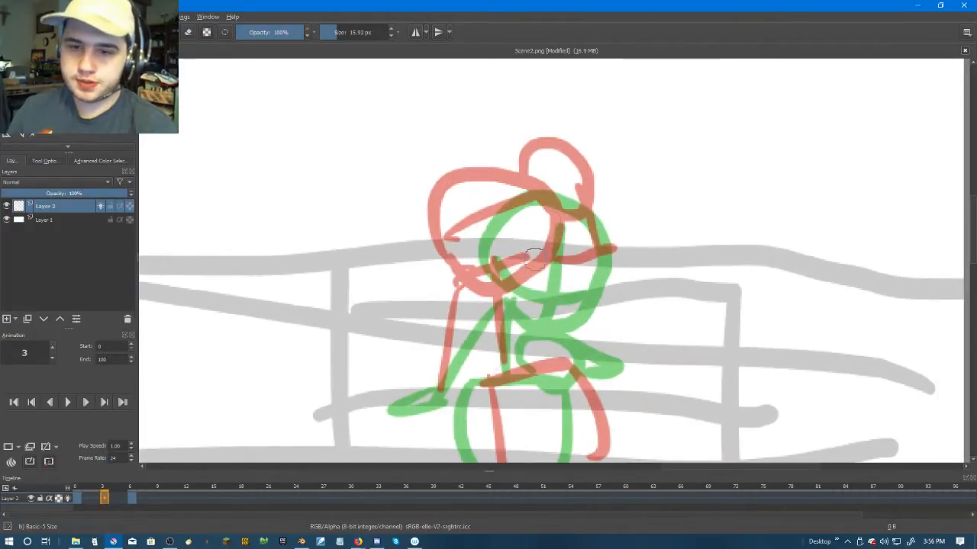
mouse_move(492, 298)
left_mouse_down()
mouse_move(603, 222)
mouse_move(496, 299)
left_mouse_up()
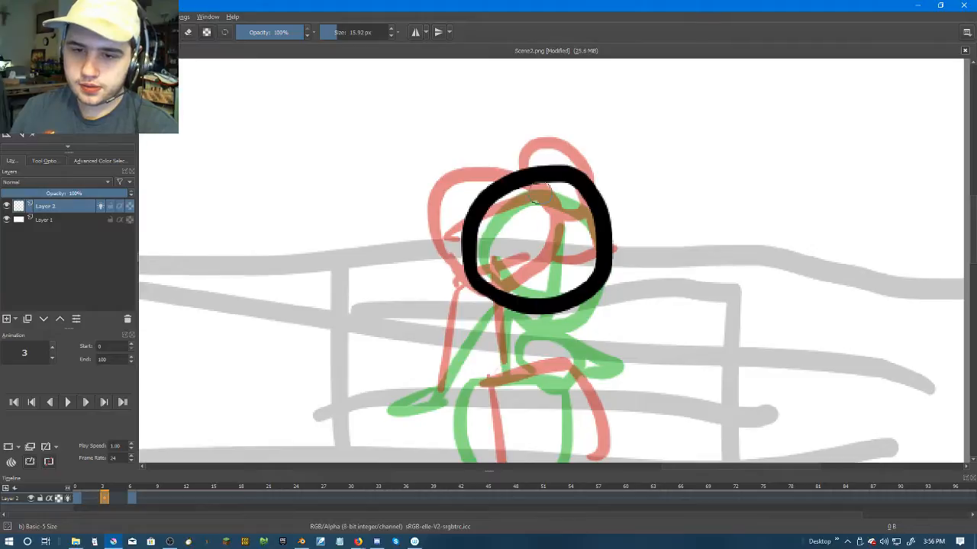
left_click_drag(546, 181, 523, 290)
key("ctrl+z")
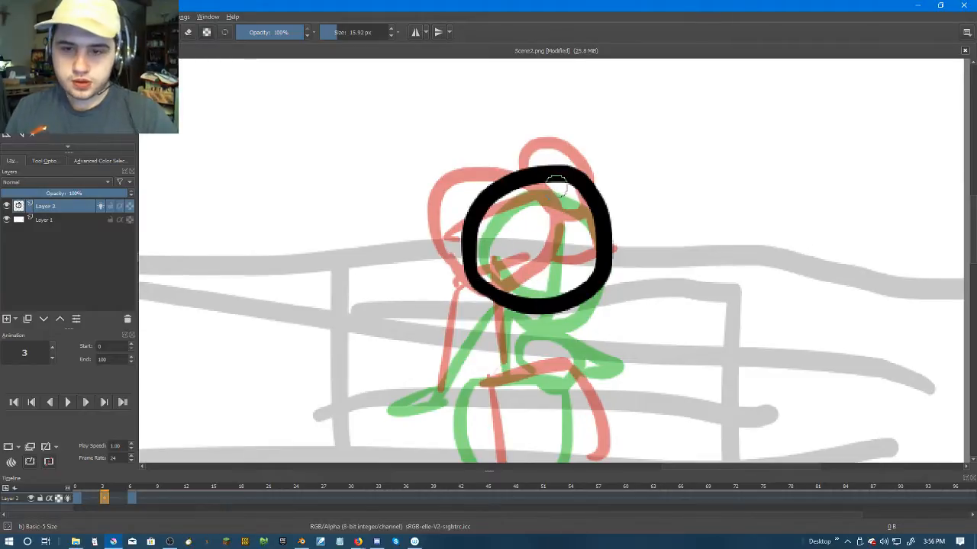
left_click_drag(556, 184, 568, 291)
left_click_drag(482, 237, 610, 238)
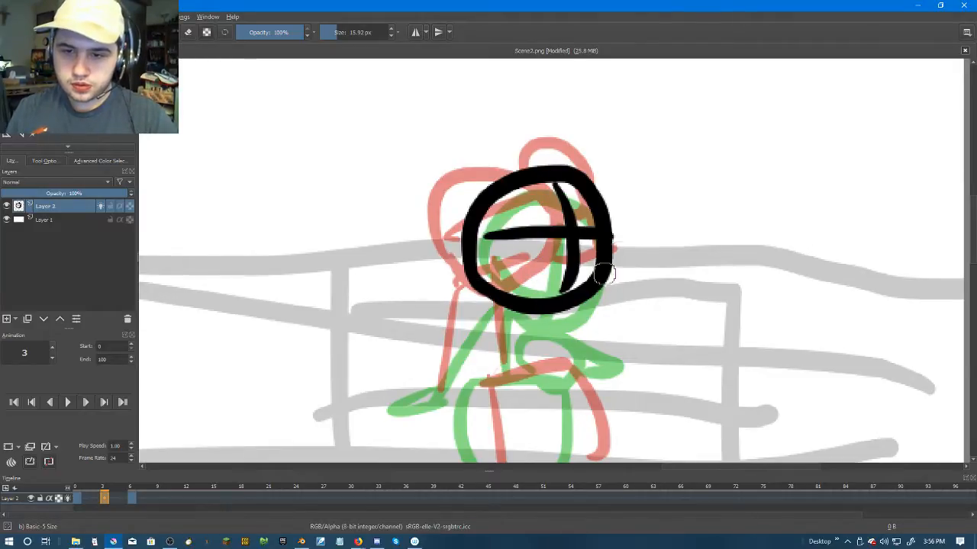
Step: Sketch the rest of the frame 3 figure: an outstretched fist, the supporting arm, torso, hip line and both legs
mouse_move(648, 271)
left_mouse_down()
mouse_move(648, 298)
mouse_move(682, 296)
mouse_move(637, 286)
left_mouse_up()
mouse_move(485, 301)
left_mouse_down()
mouse_move(441, 381)
mouse_move(402, 398)
mouse_move(566, 377)
left_mouse_up()
left_click_drag(513, 311, 521, 375)
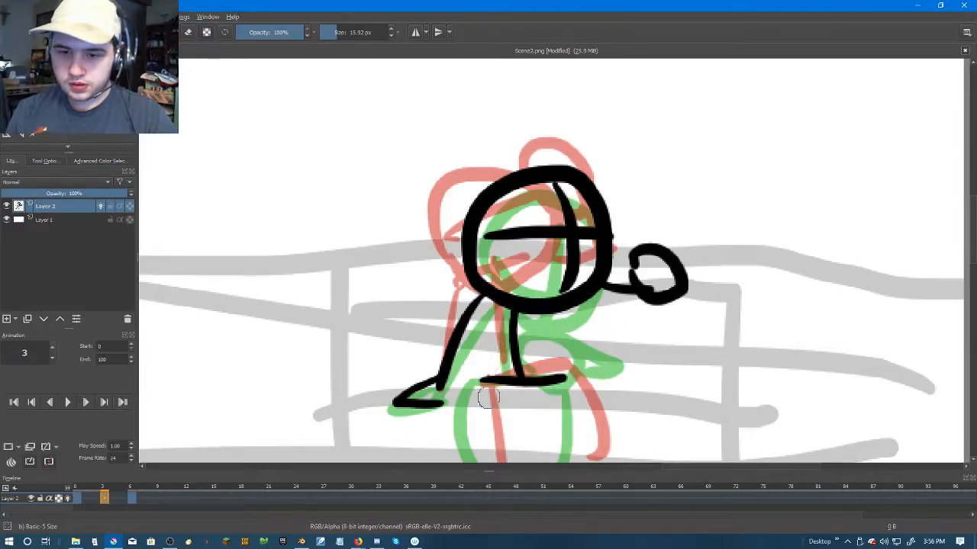
left_click_drag(473, 383, 473, 458)
scroll(481, 427, "down", 3)
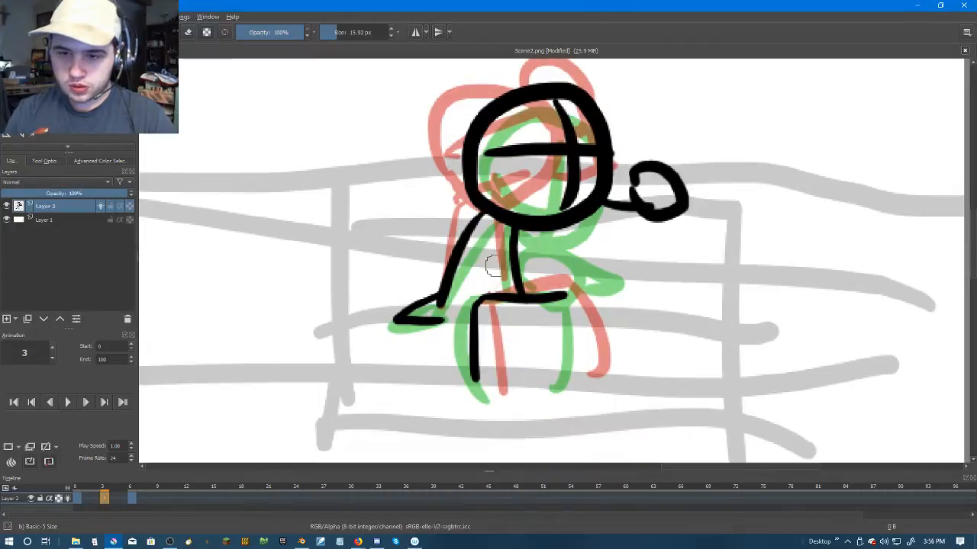
left_click_drag(565, 293, 584, 379)
left_click_drag(471, 367, 484, 397)
Step: Compare the poses at frames 6 and 3, and create a blank frame at frame 2
left_click(131, 498)
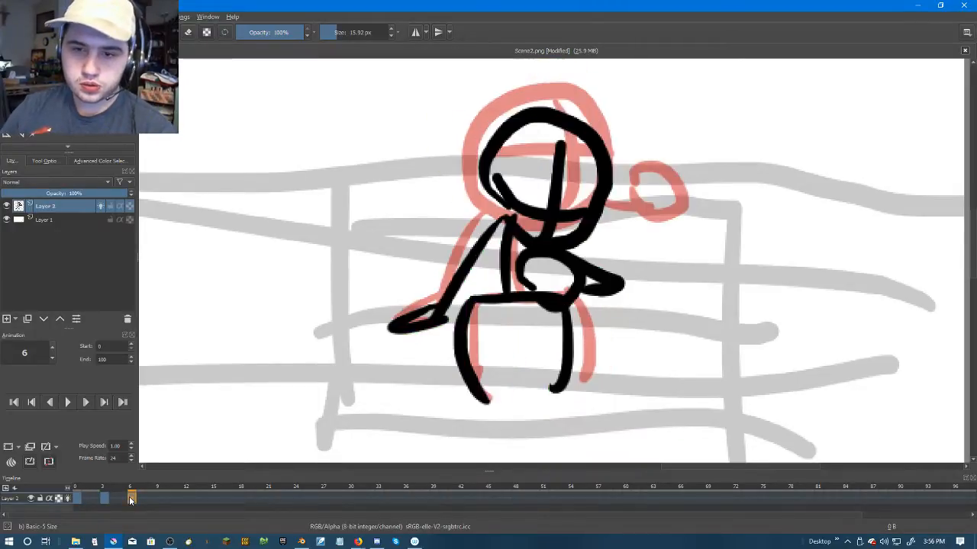
left_click(104, 500)
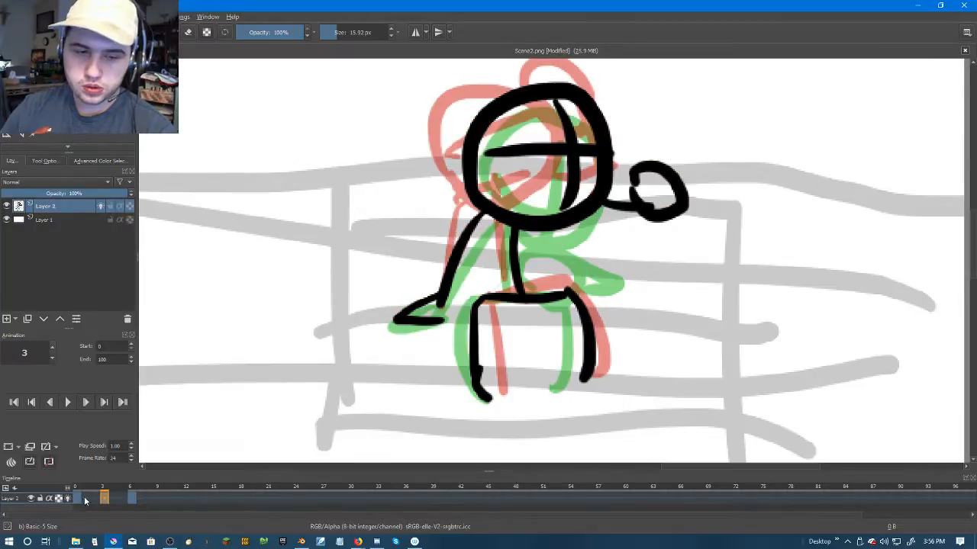
left_click(77, 499)
right_click(97, 500)
left_click(122, 467)
left_click_drag(464, 255, 509, 138)
key("ctrl+z")
mouse_move(440, 252)
left_mouse_down()
mouse_move(478, 123)
mouse_move(430, 191)
mouse_move(470, 258)
mouse_move(505, 261)
left_mouse_up()
key("ctrl+z")
key("ctrl+z")
Step: Draw the frame 2 head as a rounded outline between the onion-skinned poses, with crossed vertical and horizontal face guide lines
mouse_move(454, 130)
left_mouse_down()
mouse_move(436, 227)
mouse_move(490, 264)
mouse_move(547, 243)
mouse_move(549, 179)
mouse_move(446, 136)
left_mouse_up()
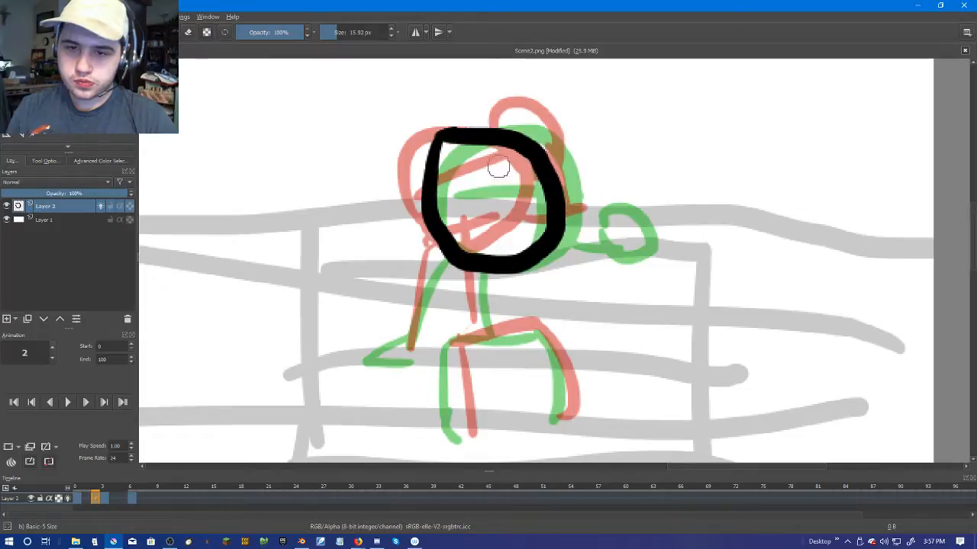
left_click_drag(510, 145, 527, 248)
left_click_drag(450, 195, 553, 206)
mouse_move(571, 156)
left_mouse_down()
mouse_move(613, 184)
mouse_move(578, 192)
left_mouse_up()
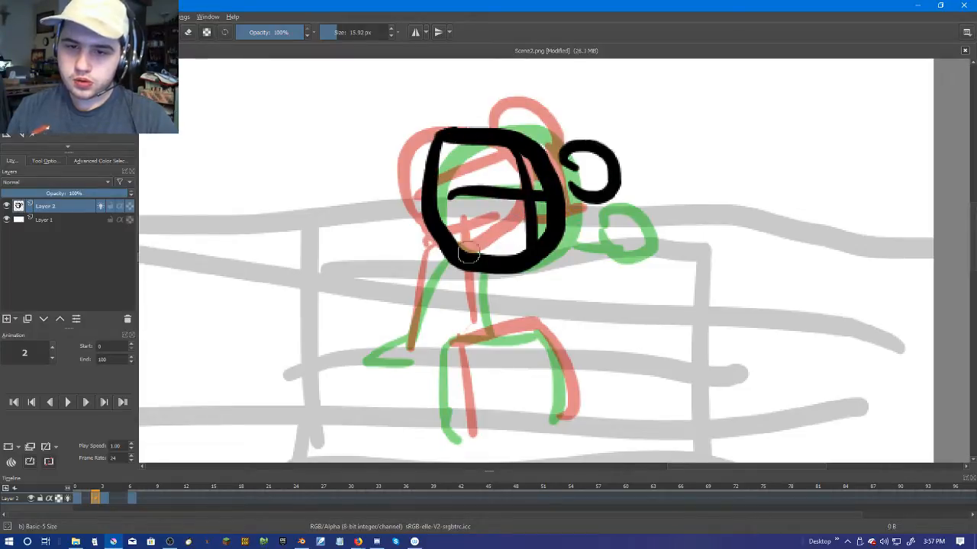
left_click_drag(460, 246, 519, 228)
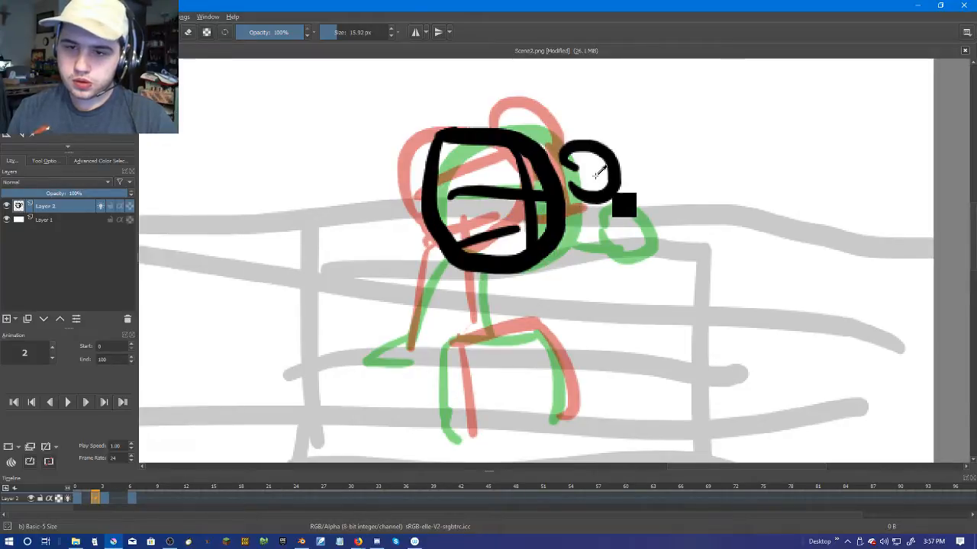
key("ctrl+z")
key("ctrl+z")
Step: Sketch the rest of the frame 2 figure: a raised fist with its forearm, the supporting arm, torso, hip line and both legs
mouse_move(580, 200)
left_mouse_down()
mouse_move(622, 168)
mouse_move(615, 210)
mouse_move(572, 258)
mouse_move(454, 252)
mouse_move(406, 343)
mouse_move(367, 363)
mouse_move(412, 357)
left_mouse_up()
mouse_move(478, 269)
left_mouse_down()
mouse_move(488, 329)
mouse_move(453, 344)
mouse_move(543, 327)
left_mouse_up()
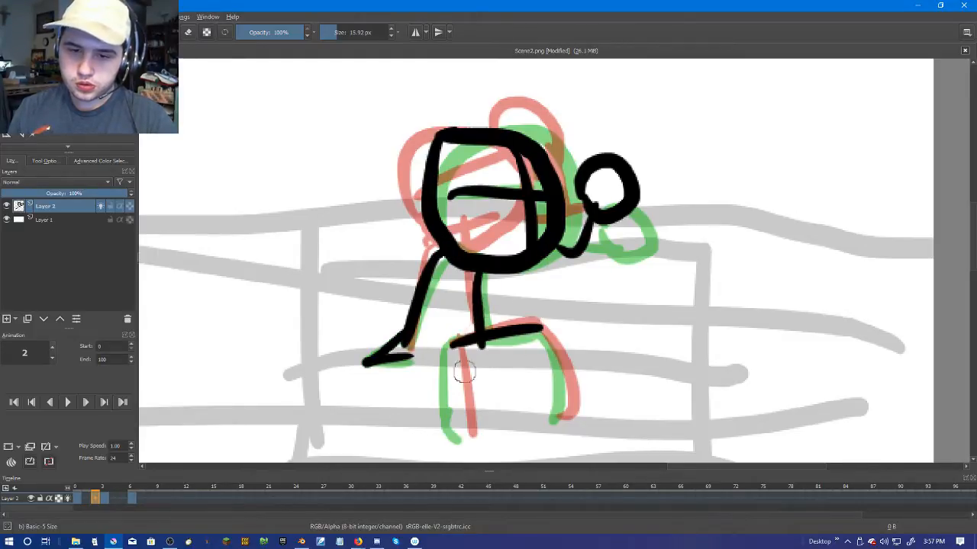
left_click_drag(454, 343, 458, 436)
mouse_move(546, 329)
left_mouse_down()
mouse_move(566, 348)
mouse_move(564, 403)
left_mouse_up()
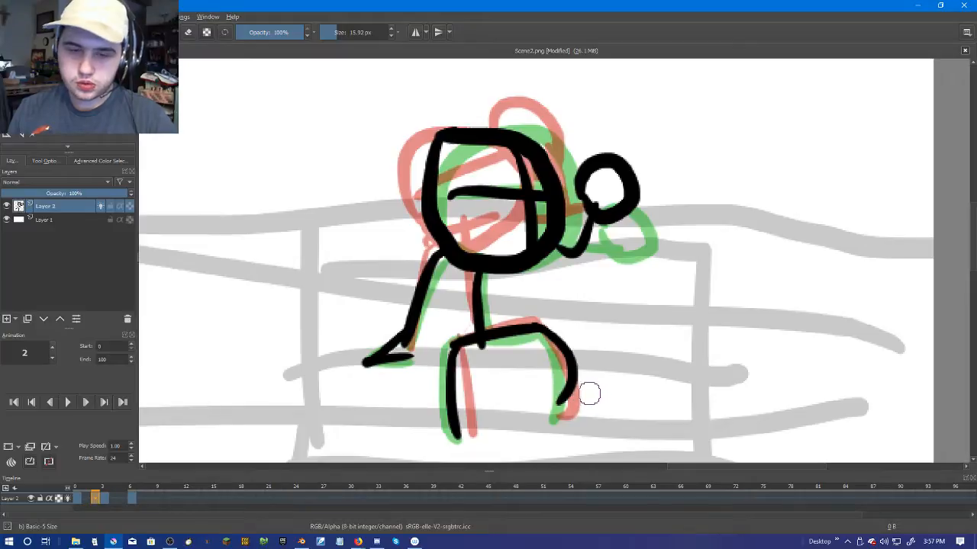
left_click_drag(294, 442, 261, 462)
key("ctrl+z")
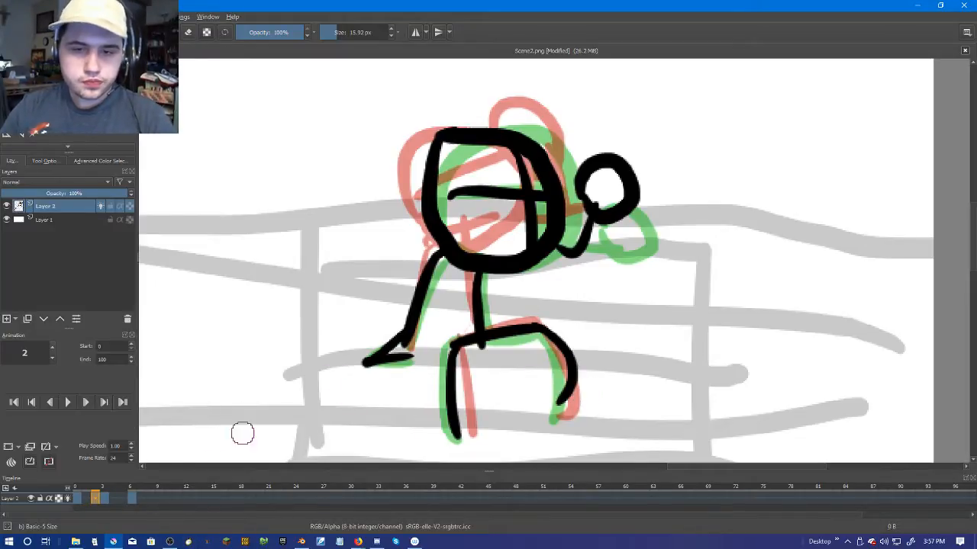
Step: Create a blank frame at frame 4 and draw its lowered head circle with crossed face guide lines
left_click(115, 498)
right_click(115, 498)
left_click(183, 460)
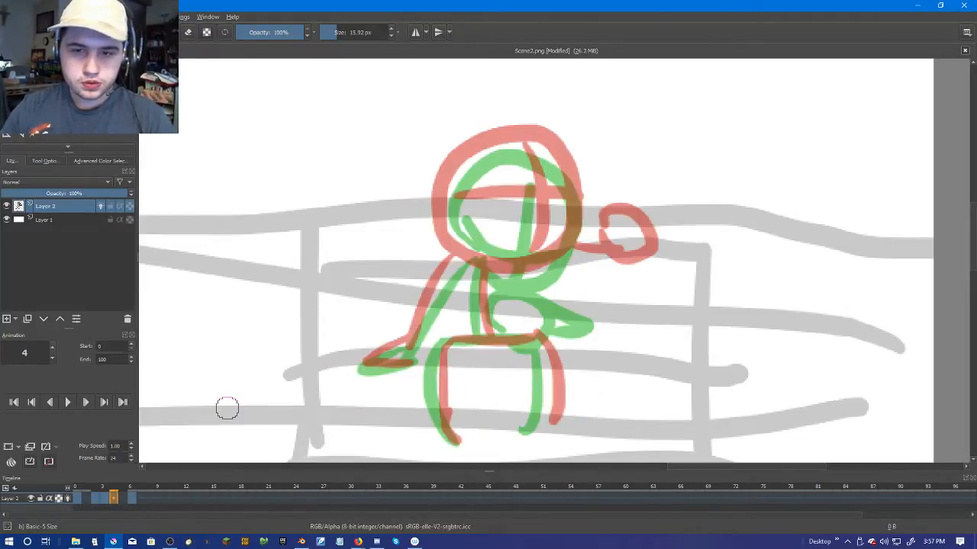
mouse_move(489, 258)
left_mouse_down()
mouse_move(502, 166)
mouse_move(573, 218)
mouse_move(480, 252)
left_mouse_up()
left_click_drag(538, 182, 534, 252)
left_click_drag(467, 229, 574, 224)
Step: Sketch the rest of the frame 4 figure: the descending fist, both arms, torso, hip line and both legs
mouse_move(580, 276)
left_mouse_down()
mouse_move(622, 320)
mouse_move(568, 305)
left_mouse_up()
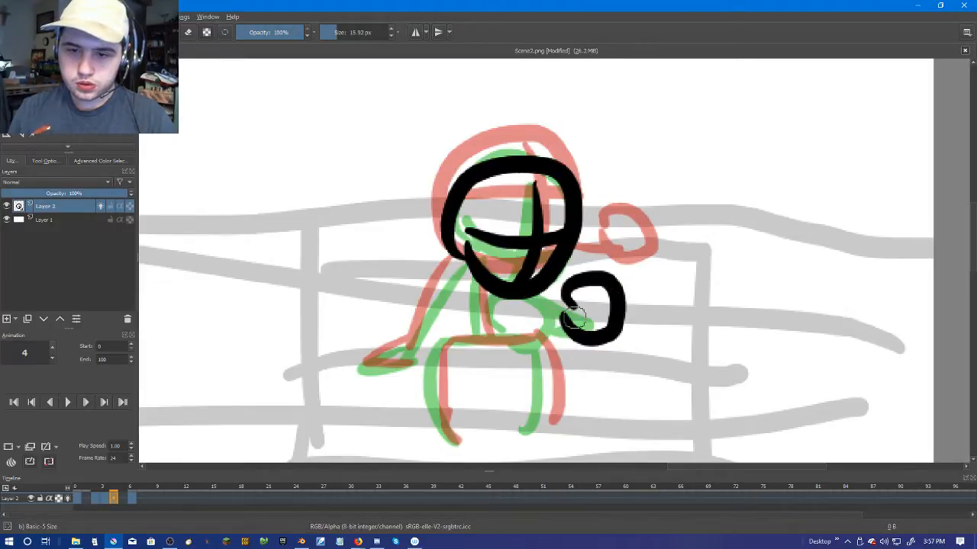
left_click_drag(568, 259, 589, 274)
left_click_drag(464, 259, 413, 364)
left_click_drag(475, 283, 480, 335)
mouse_move(451, 341)
left_mouse_down()
mouse_move(547, 343)
mouse_move(542, 426)
mouse_move(448, 425)
left_mouse_up()
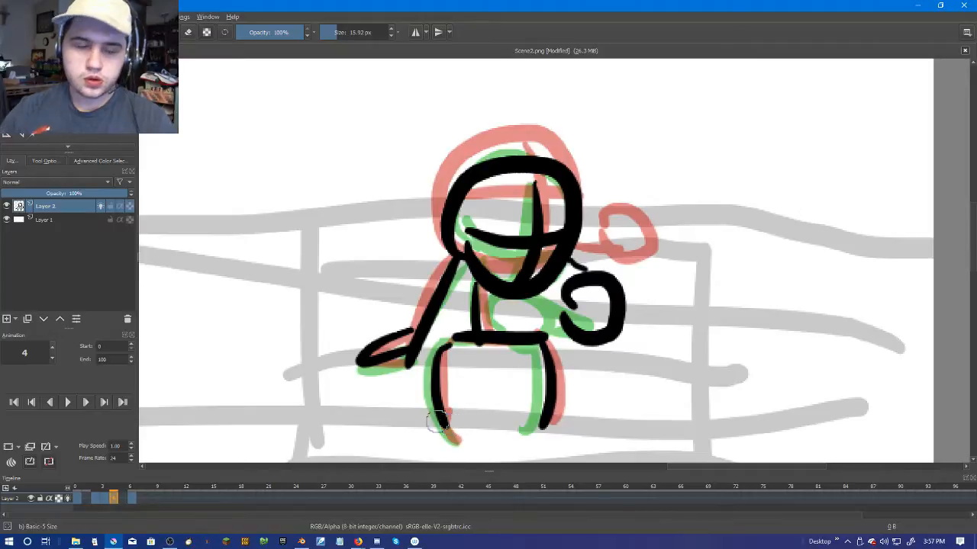
Step: Move past the last pose at frame 6 and play back the animation to review the in-betweens
key("Right")
key("Right")
key("Right")
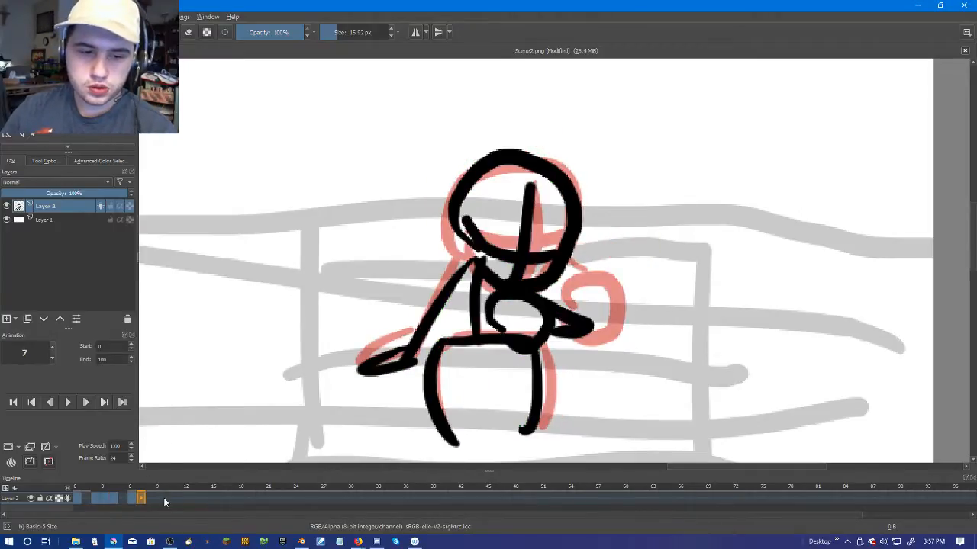
left_click(70, 403)
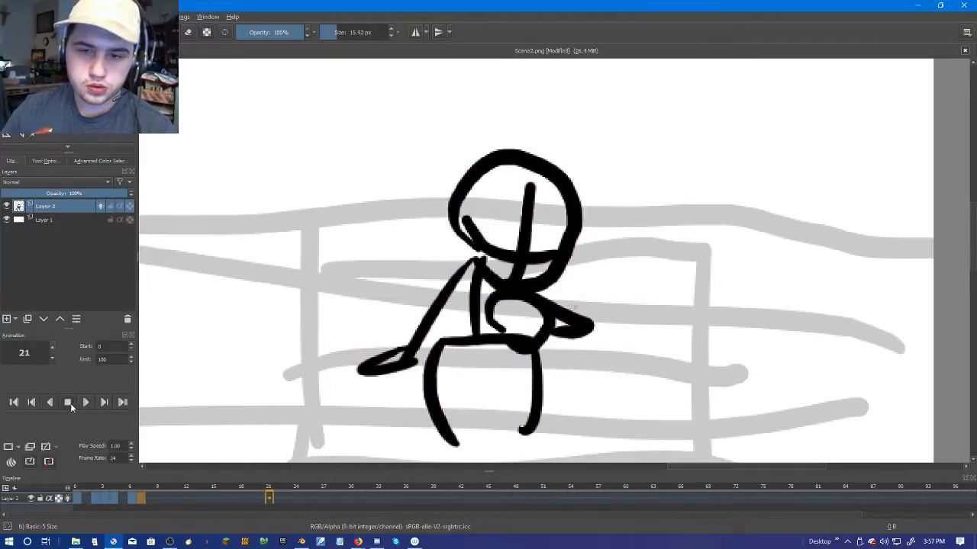
left_click(70, 403)
Step: Remove the frame 3 keyframe and replay the animation from the start
right_click(108, 499)
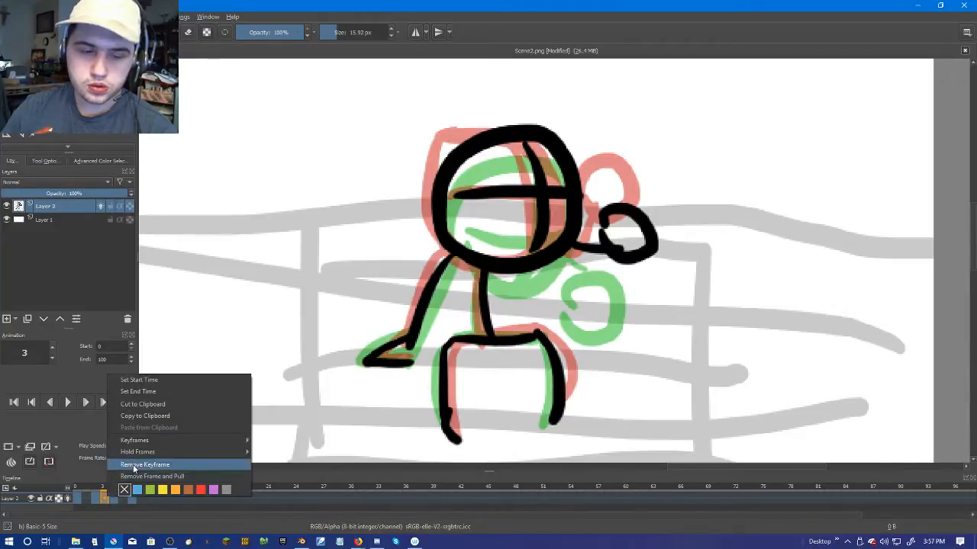
left_click(135, 464)
left_click(14, 403)
left_click(68, 402)
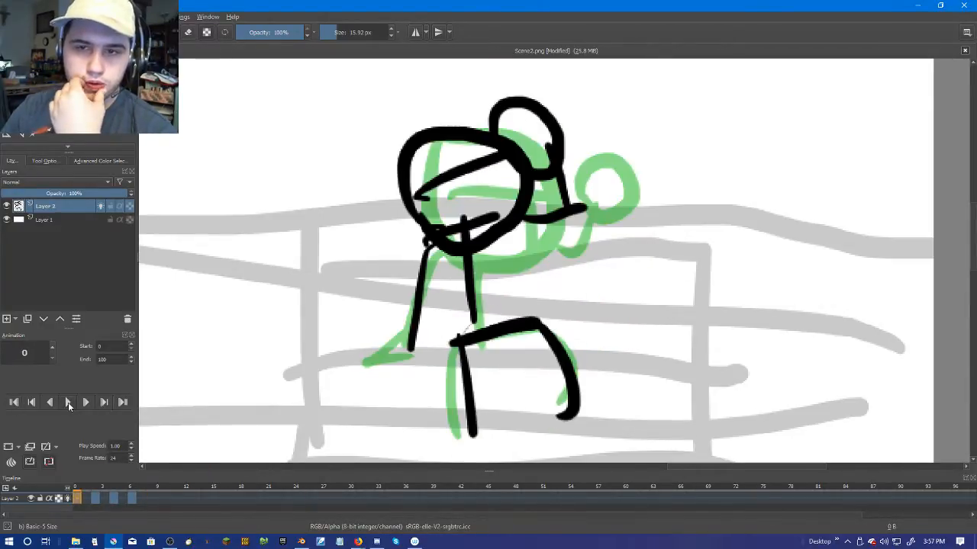
left_click(68, 402)
left_click(68, 403)
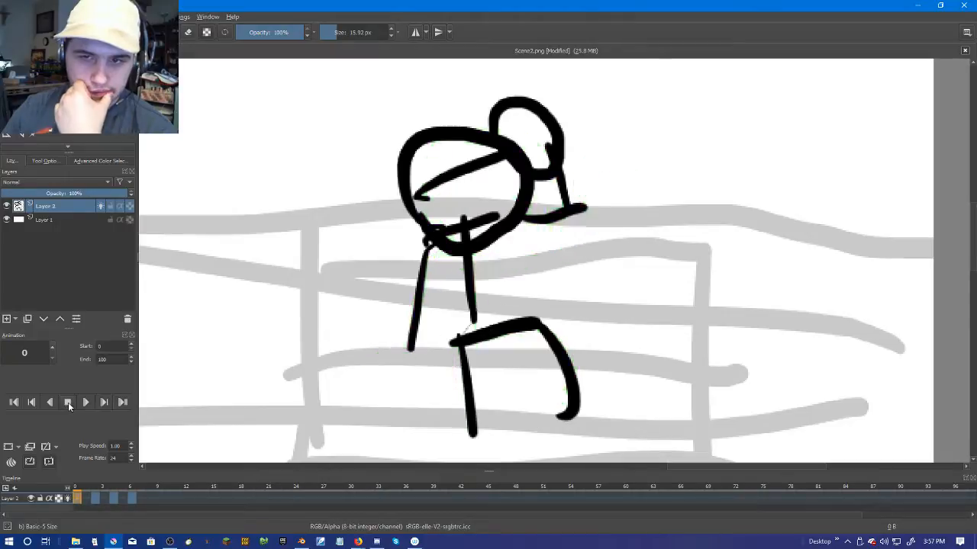
left_click(67, 402)
Step: Inspect the poses at frames 6 and 2, and play the fist slam once more
left_click(132, 497)
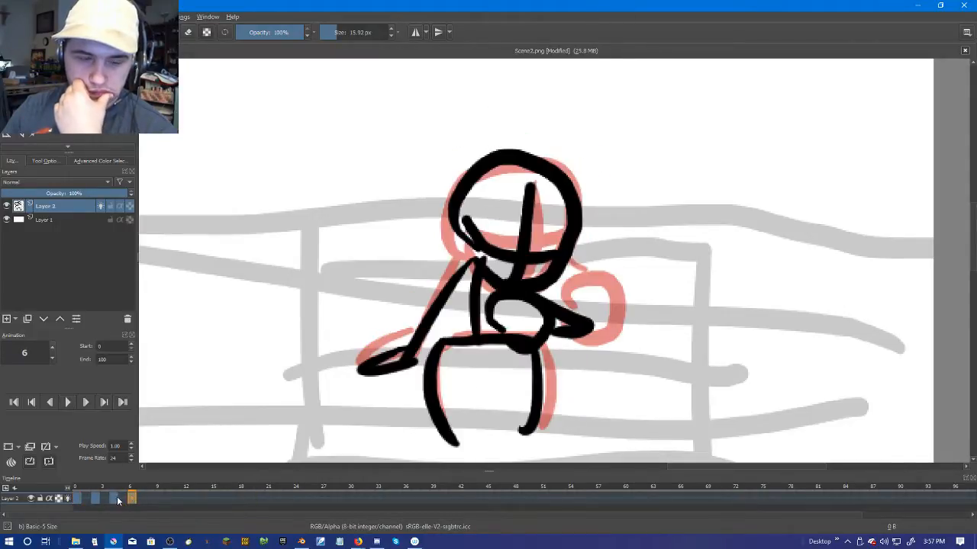
left_click(97, 499)
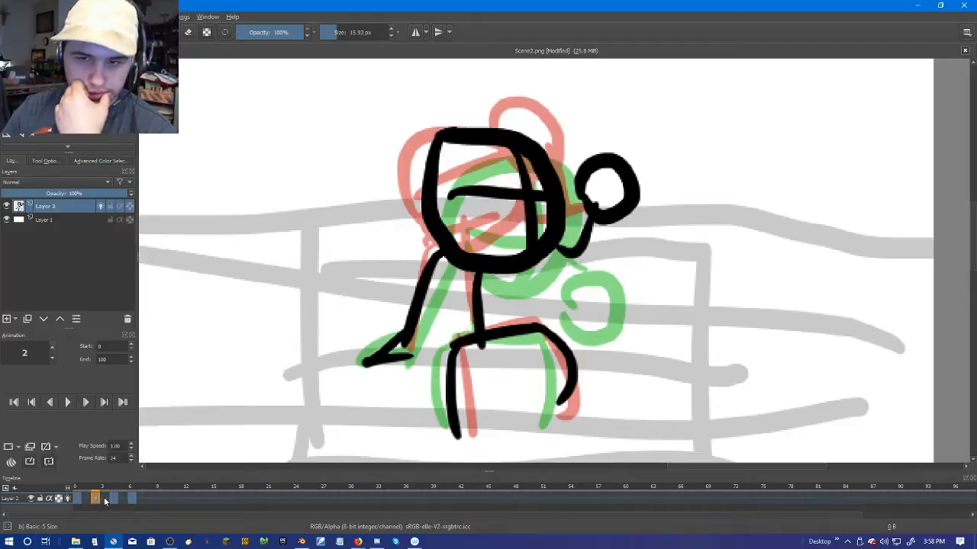
left_click(67, 403)
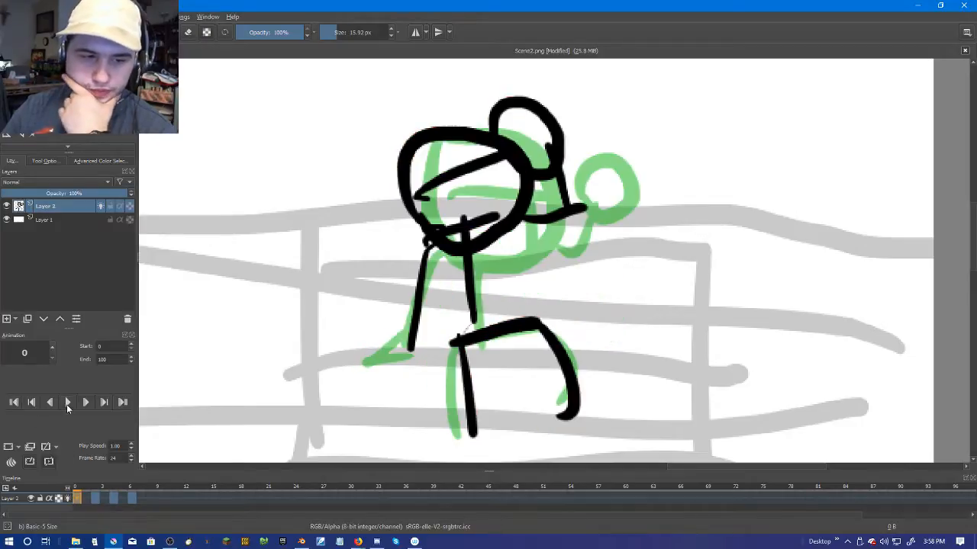
left_click(66, 403)
Step: Try the motion with only the frame 3 in-between, without the frames at 2 and 4, and play it from the start
mouse_move(119, 492)
left_mouse_down()
mouse_move(97, 500)
mouse_move(115, 502)
mouse_move(94, 500)
left_mouse_up()
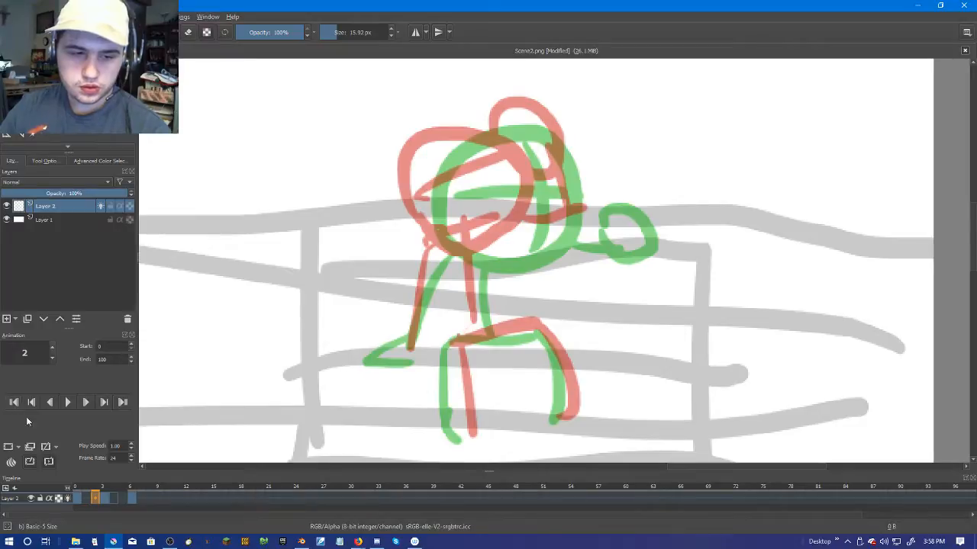
right_click(93, 500)
left_click(126, 465)
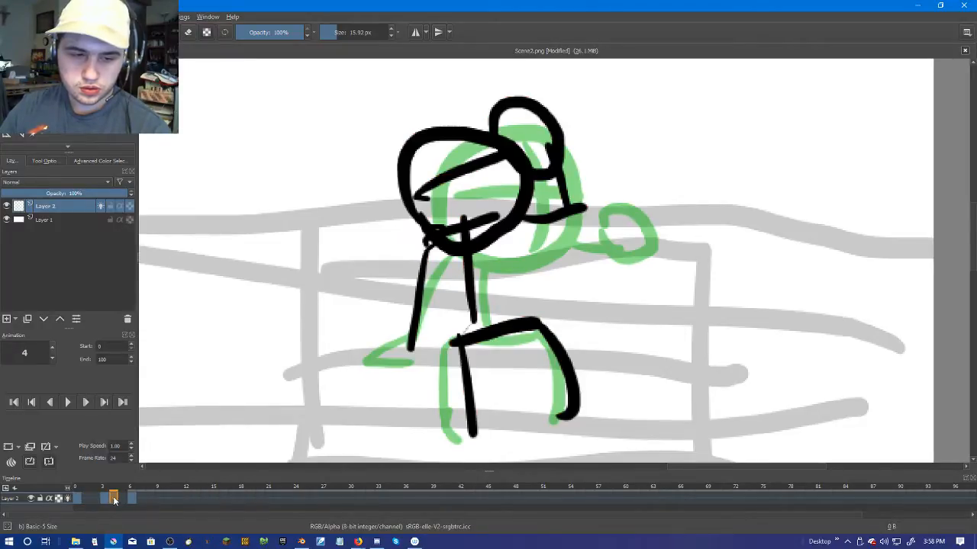
right_click(113, 500)
left_click(131, 466)
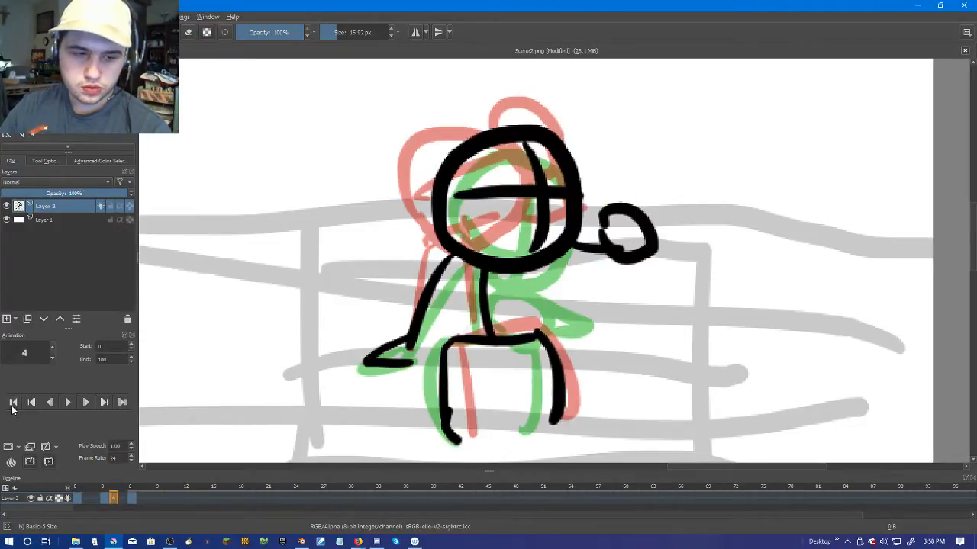
left_click(13, 404)
left_click(64, 403)
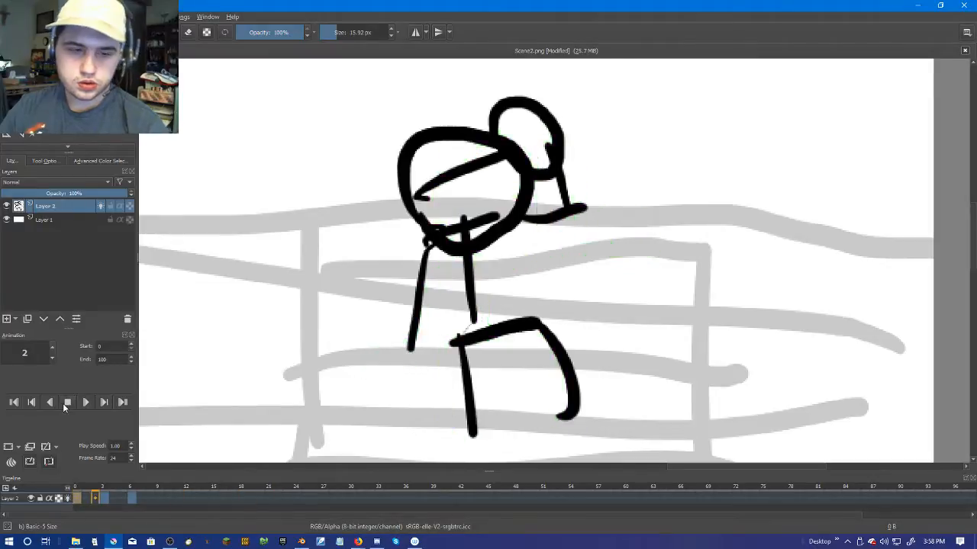
left_click(65, 404)
Step: Restore the drawn in-betweens at frames 2 and 4, leaving frame 3 without a keyframe
key("period")
key("period")
key("ctrl+z")
key("ctrl+z")
key("ctrl+z")
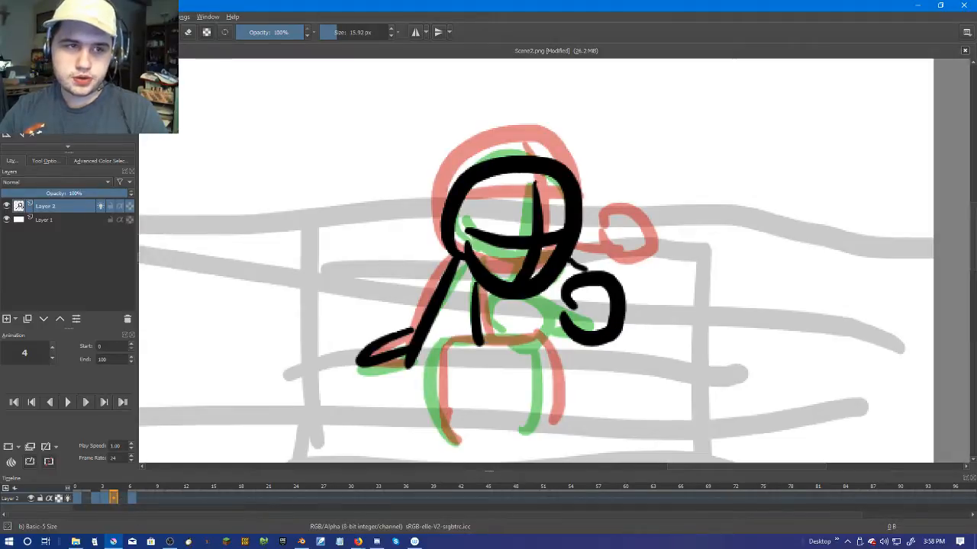
key("alt+e")
left_click(99, 39)
left_click(30, 16)
left_click(99, 39)
left_click(30, 16)
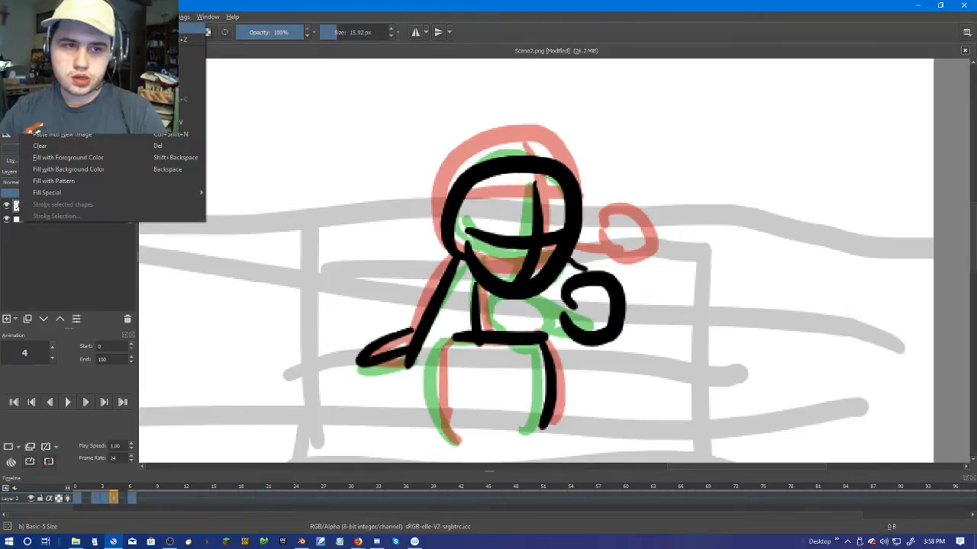
left_click(99, 39)
left_click(103, 498)
right_click(104, 496)
key("Escape")
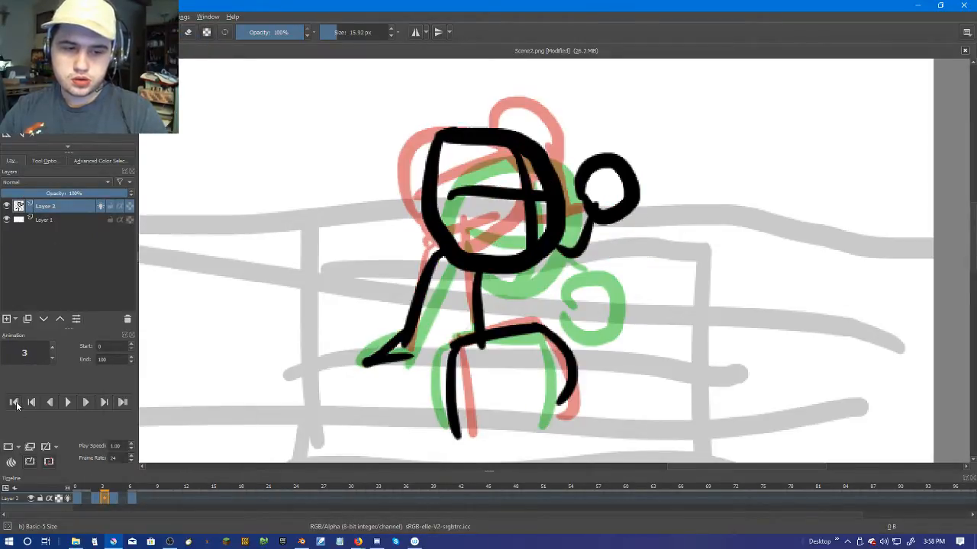
Step: Play the animation from frame 0 to judge the timing of the slam
left_click(13, 402)
left_click(68, 402)
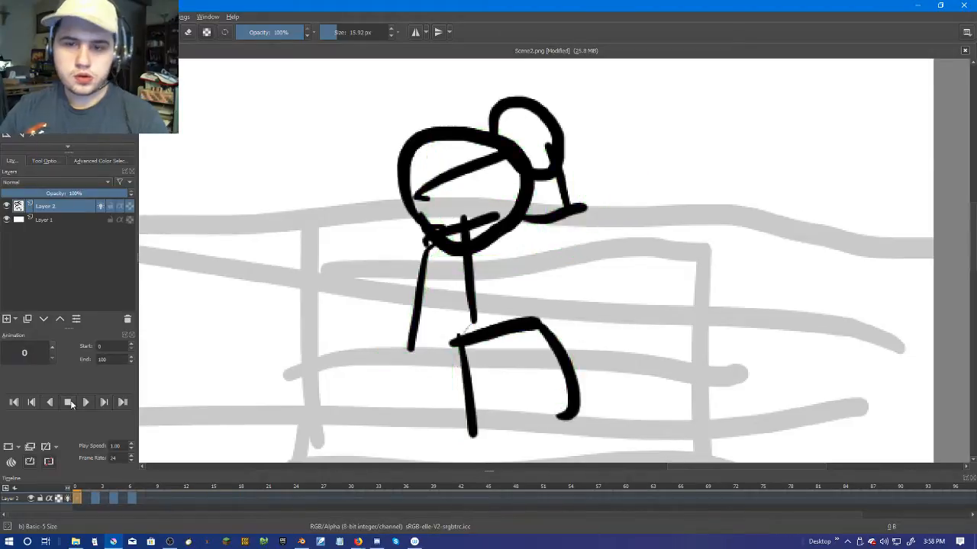
left_click(68, 402)
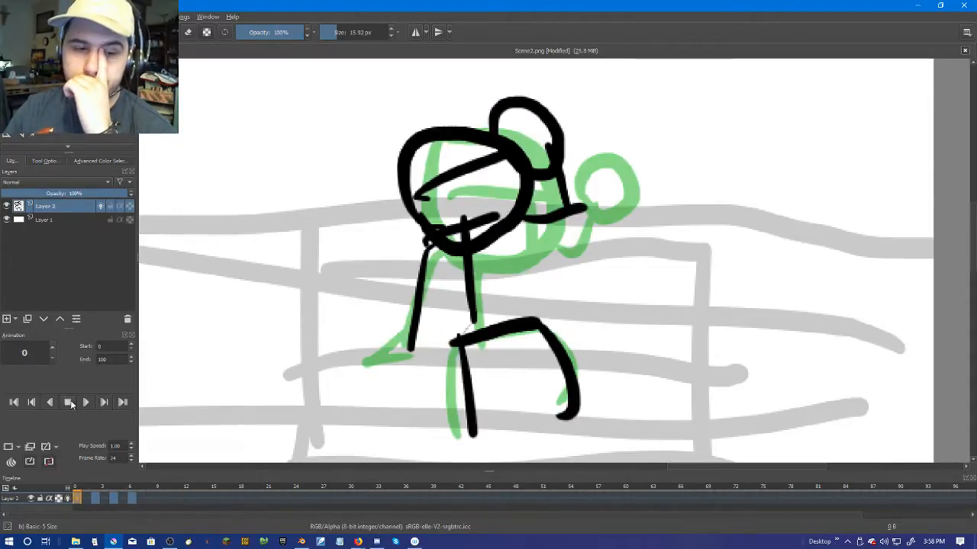
left_click(69, 404)
Step: Space out the figure's keyframes after frame 0 to frames 4, 8 and 12
left_click(130, 499)
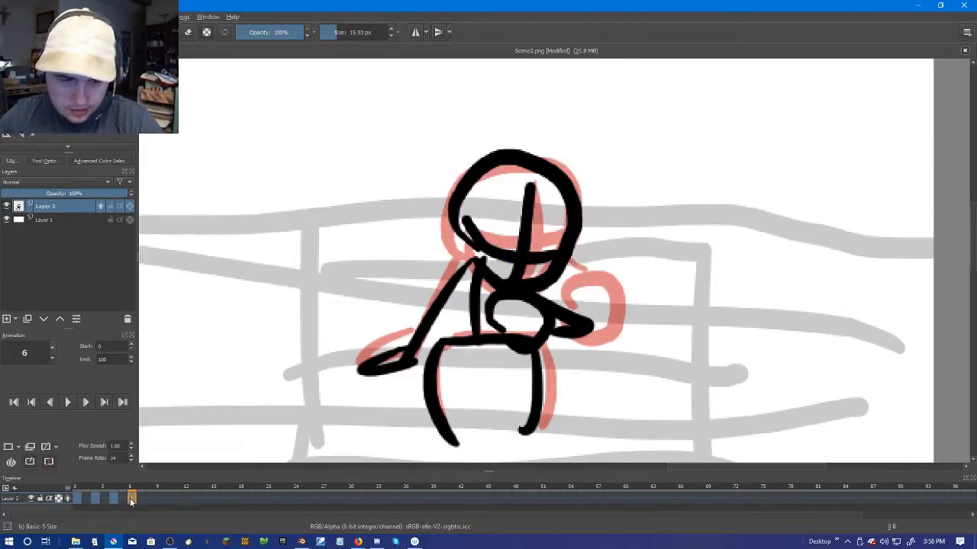
mouse_move(134, 502)
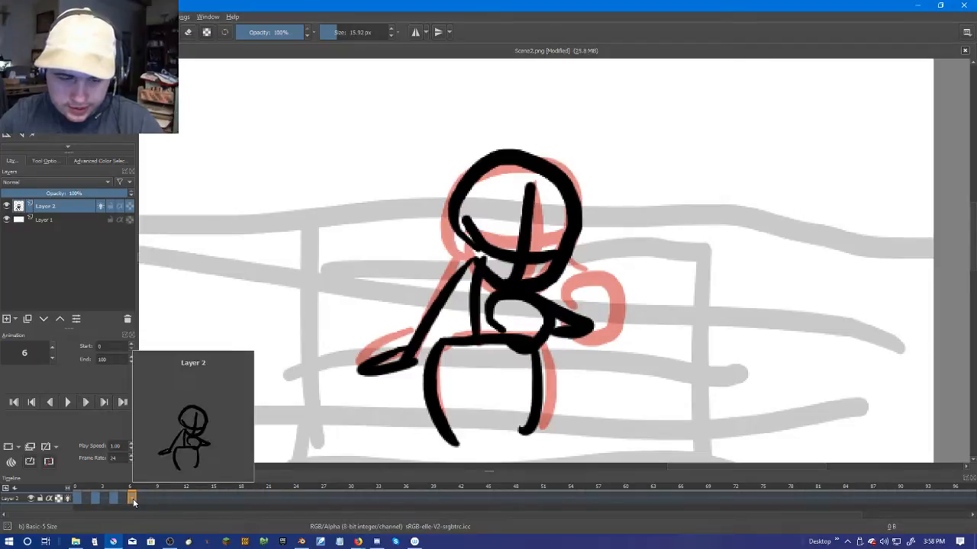
left_click_drag(134, 502, 139, 500)
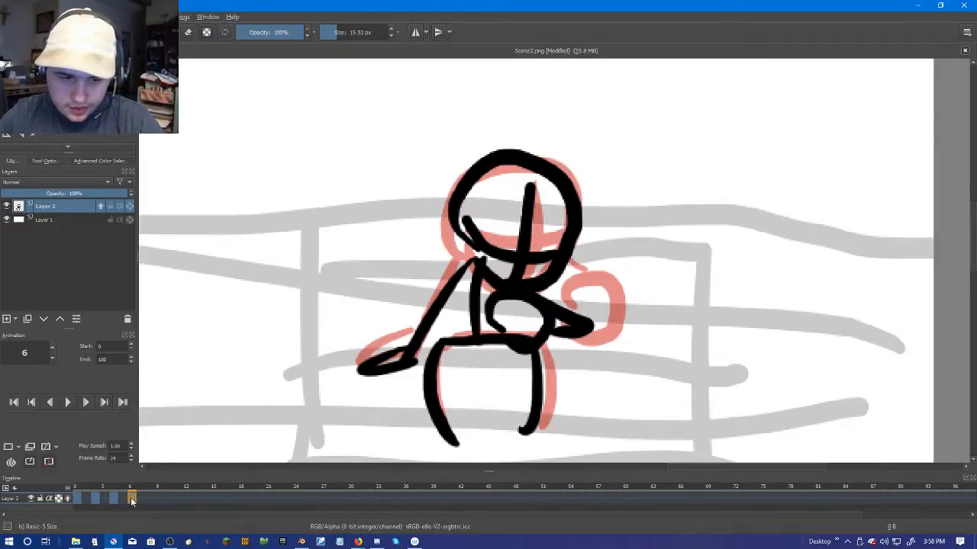
mouse_move(132, 500)
left_mouse_down()
mouse_move(186, 499)
mouse_move(148, 500)
left_mouse_up()
left_click(116, 496)
left_click(96, 497)
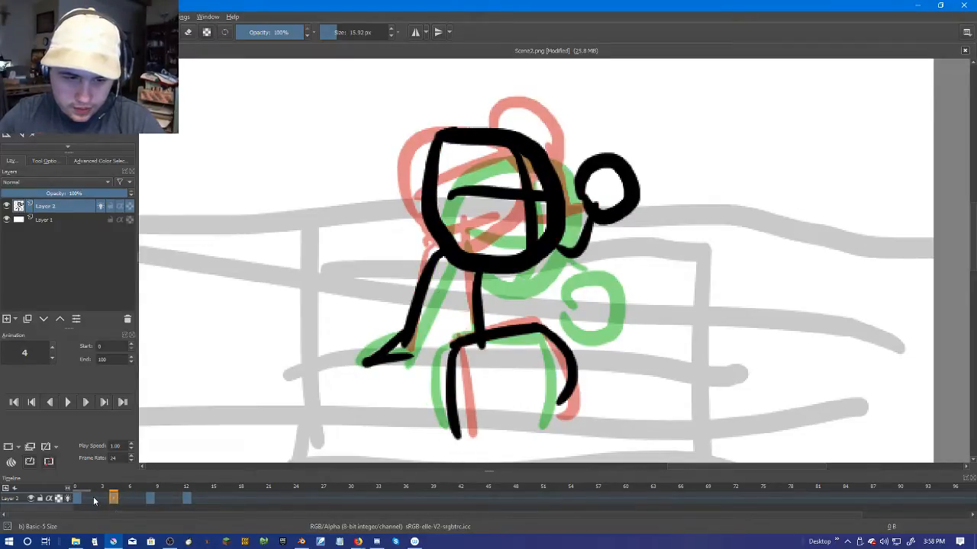
Step: Create a blank in-between at frame 2 and draw the raised fist and the head circle with crossed face guide lines
left_click(95, 500)
right_click(96, 500)
left_click(120, 465)
left_click_drag(656, 170, 634, 192)
mouse_move(539, 178)
left_mouse_down()
mouse_move(518, 188)
mouse_move(578, 161)
mouse_move(526, 210)
left_mouse_up()
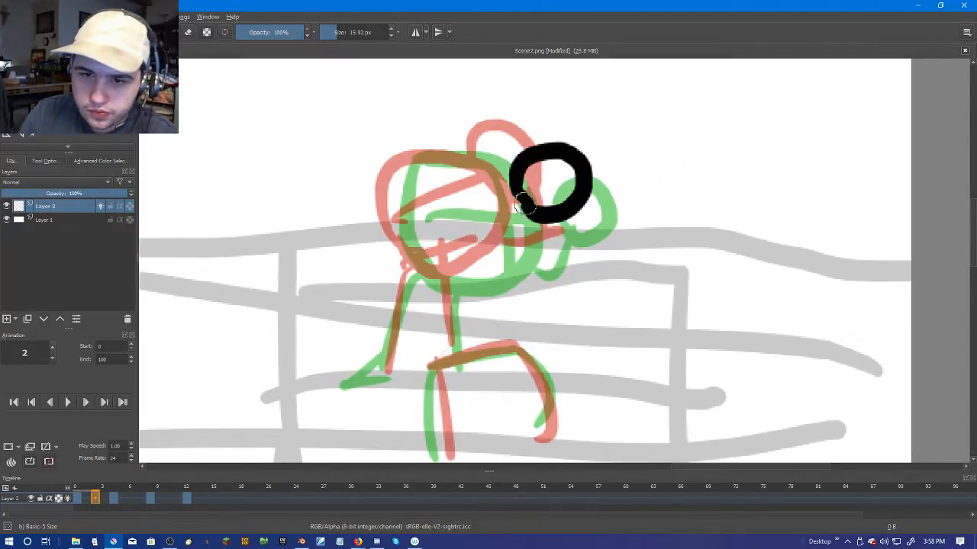
mouse_move(427, 248)
left_mouse_down()
mouse_move(500, 164)
mouse_move(420, 244)
left_mouse_up()
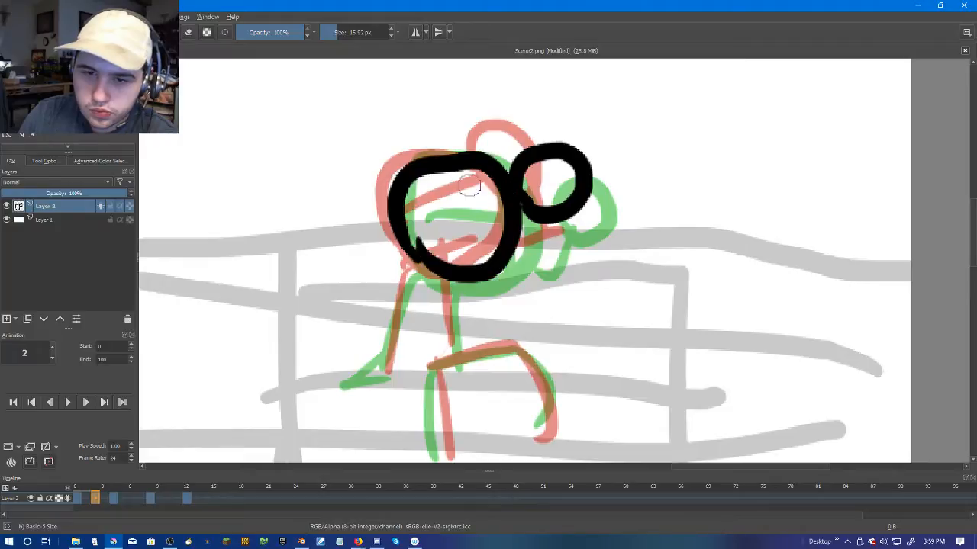
left_click_drag(466, 164, 495, 253)
left_click_drag(412, 208, 486, 191)
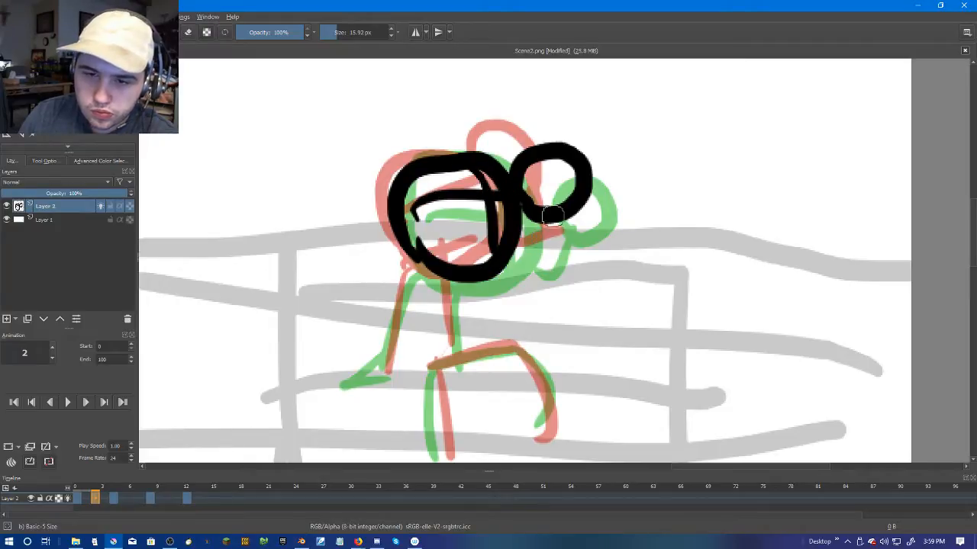
Step: Complete the new frame 2 figure with a shoulder line, both arms, torso, hip line and both legs
left_click_drag(439, 258, 494, 245)
mouse_move(543, 204)
left_mouse_down()
mouse_move(540, 275)
mouse_move(488, 264)
left_mouse_up()
mouse_move(424, 263)
left_mouse_down()
mouse_move(342, 383)
mouse_move(390, 376)
left_mouse_up()
mouse_move(456, 281)
left_mouse_down()
mouse_move(432, 363)
mouse_move(525, 351)
left_mouse_up()
left_click_drag(429, 371, 433, 456)
left_click_drag(520, 349, 541, 426)
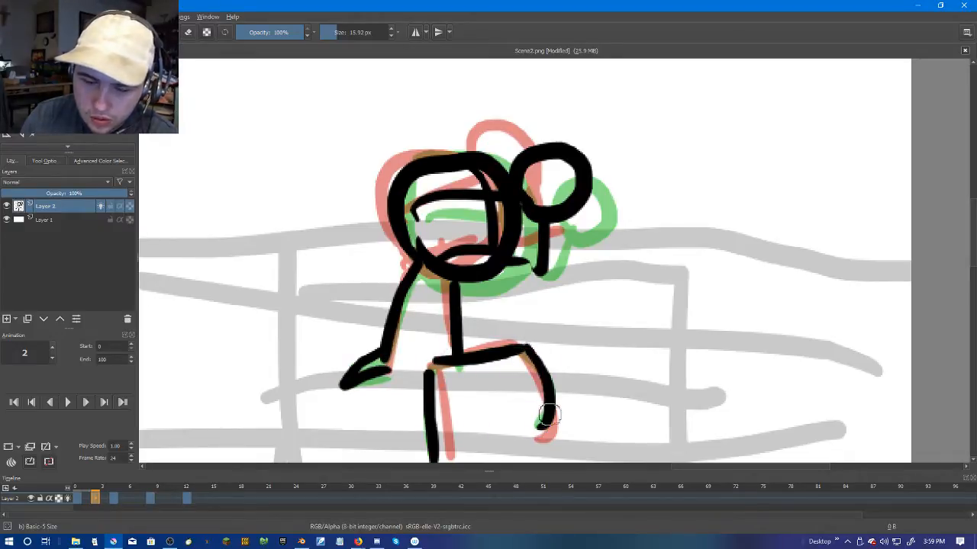
Step: Create a blank in-between at frame 6 and draw the descending fist and the head circle with crossed face guide lines
left_click(133, 500)
right_click(133, 501)
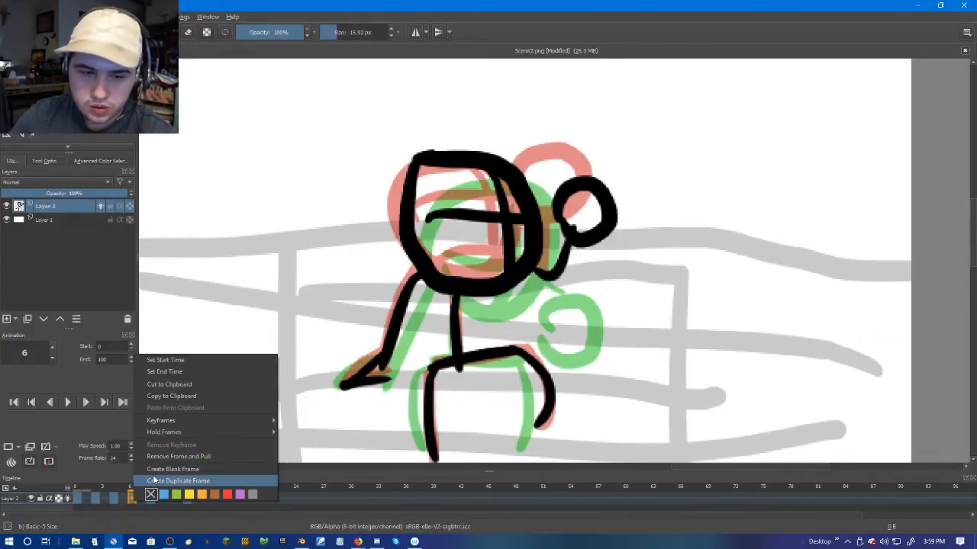
left_click(158, 468)
mouse_move(566, 283)
left_mouse_down()
mouse_move(617, 273)
mouse_move(561, 312)
left_mouse_up()
mouse_move(427, 288)
left_mouse_down()
mouse_move(534, 202)
mouse_move(422, 293)
left_mouse_up()
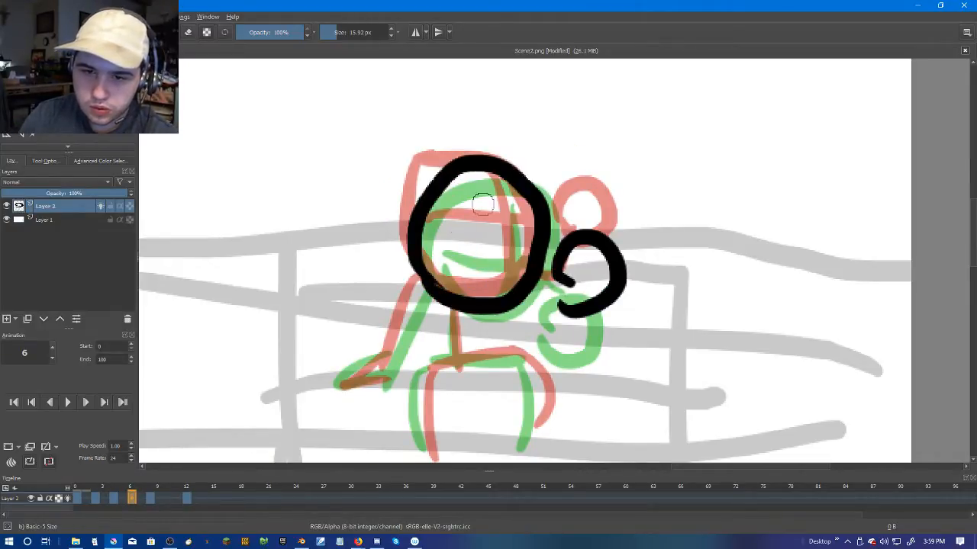
left_click_drag(500, 174, 508, 309)
left_click_drag(433, 224, 526, 239)
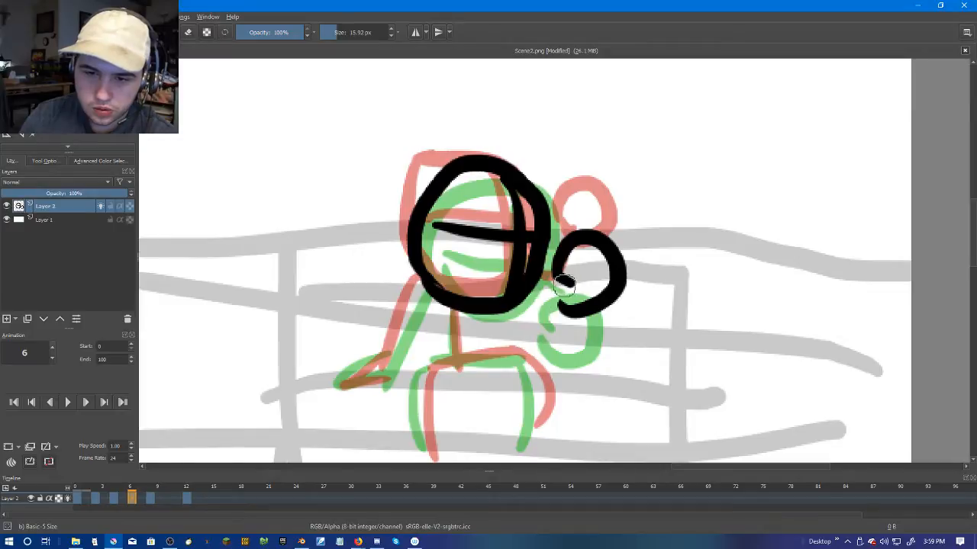
Step: Complete the frame 6 figure with a torso, hip line, both legs and the supporting arm
left_click_drag(464, 310, 467, 360)
key("ctrl+z")
mouse_move(458, 311)
left_mouse_down()
mouse_move(456, 364)
mouse_move(535, 359)
left_mouse_up()
left_click_drag(419, 366, 429, 458)
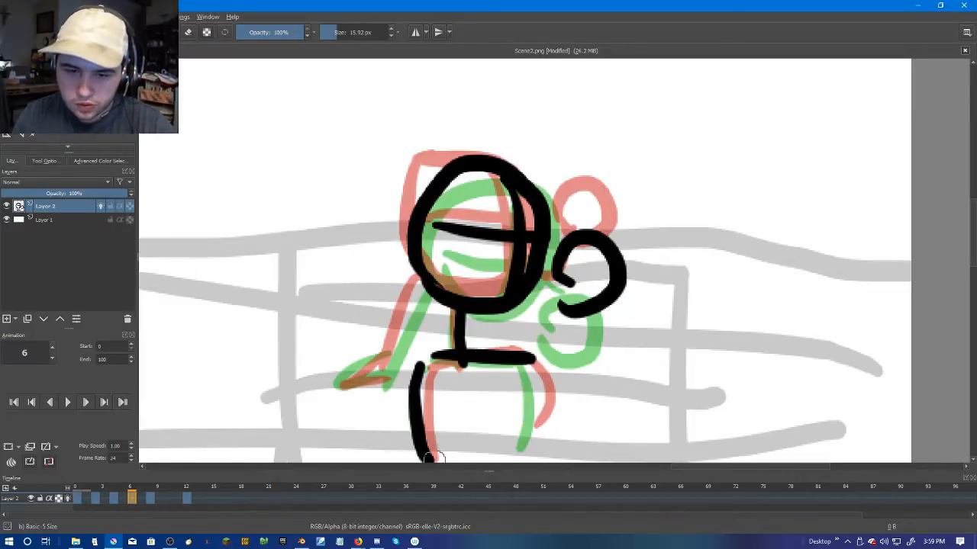
left_click_drag(528, 360, 522, 444)
mouse_move(424, 273)
left_mouse_down()
mouse_move(364, 369)
mouse_move(405, 359)
left_mouse_up()
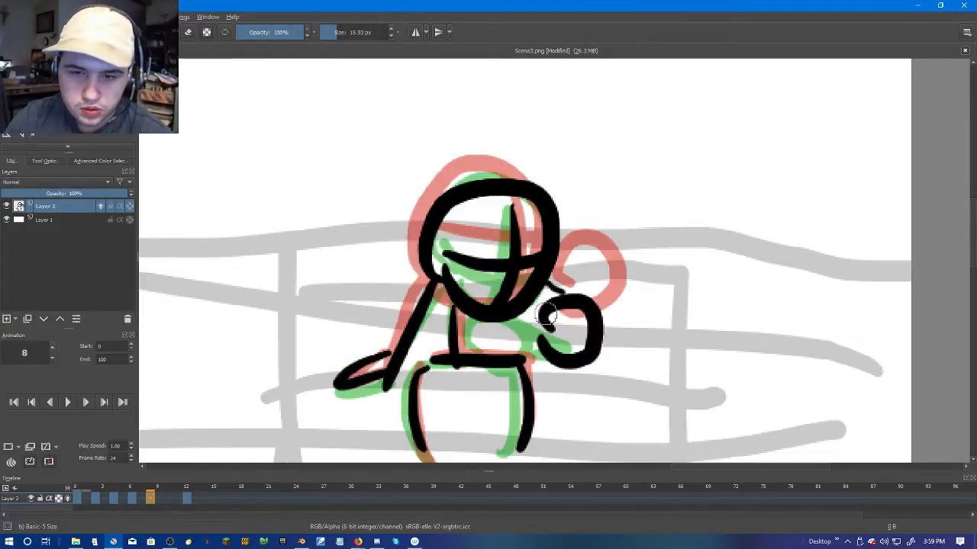
Step: Create a blank in-between at frame 10 and draw the lowered fist, head circle, crossed face guide lines and slamming arm
right_click(167, 497)
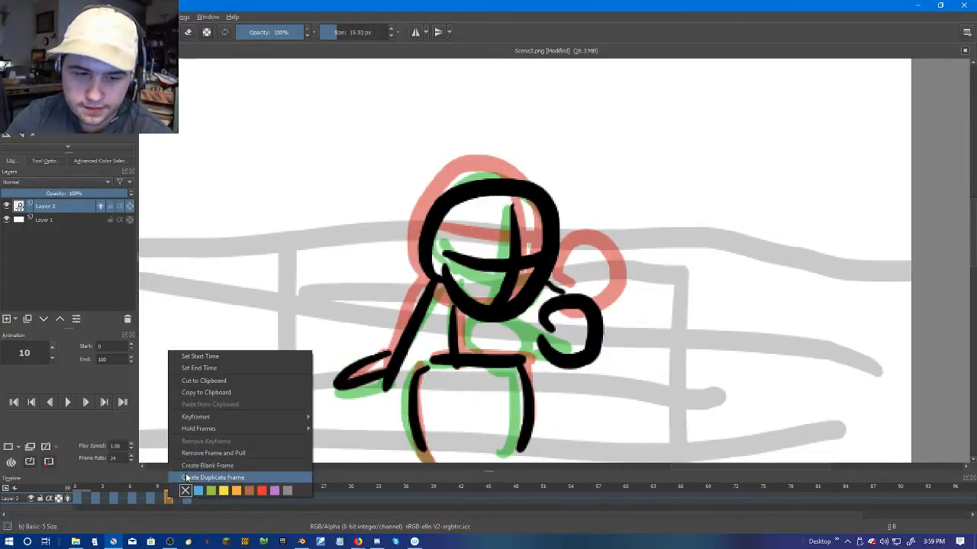
left_click(200, 465)
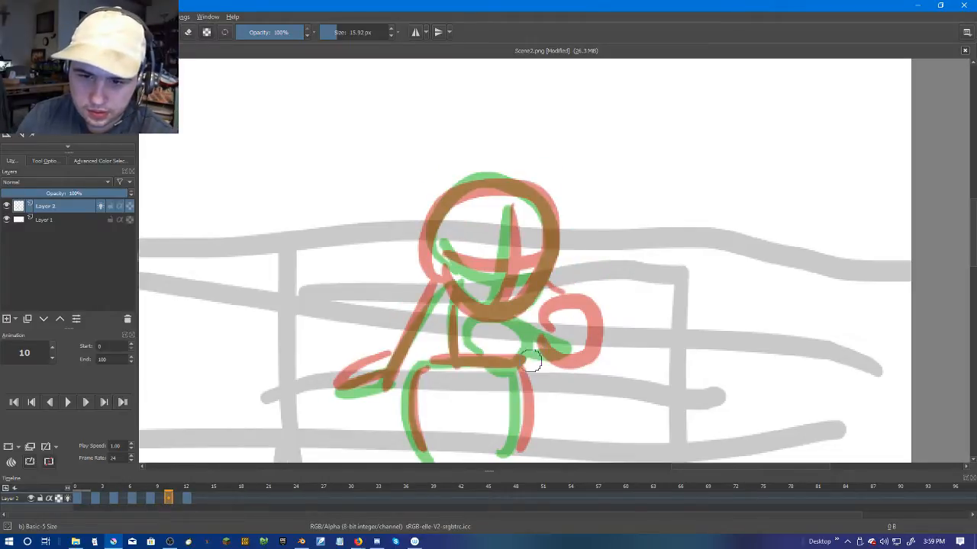
mouse_move(544, 379)
left_mouse_down()
mouse_move(584, 370)
mouse_move(532, 339)
left_mouse_up()
mouse_move(454, 197)
left_mouse_down()
mouse_move(450, 305)
mouse_move(557, 259)
mouse_move(452, 200)
left_mouse_up()
left_click_drag(505, 219, 492, 325)
mouse_move(458, 249)
left_mouse_down()
mouse_move(539, 285)
mouse_move(568, 347)
left_mouse_up()
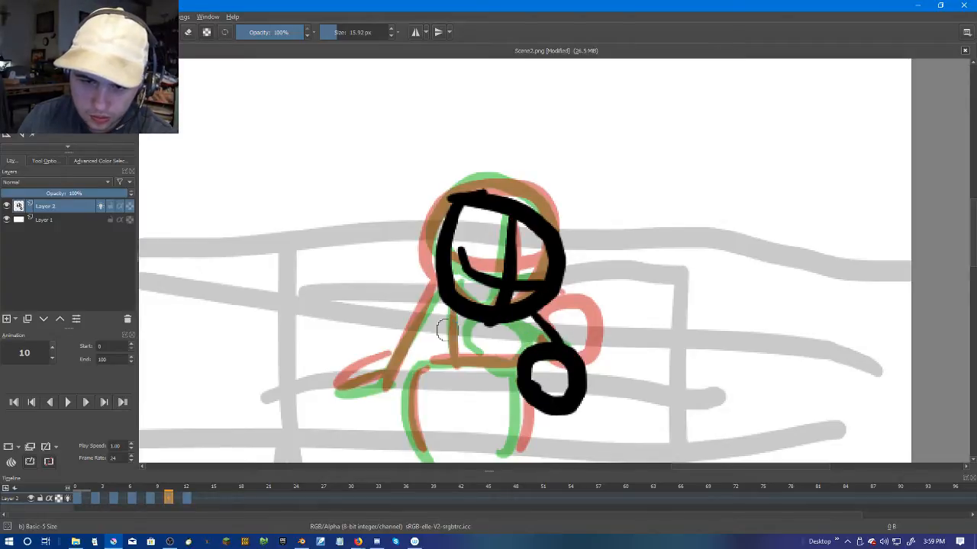
Step: Complete the frame 10 figure with a torso, hip line, supporting arm and both legs
mouse_move(460, 310)
left_mouse_down()
mouse_move(454, 362)
mouse_move(443, 354)
mouse_move(519, 364)
left_mouse_up()
left_click_drag(435, 285, 374, 385)
mouse_move(391, 345)
left_mouse_down()
mouse_move(327, 374)
mouse_move(385, 352)
mouse_move(412, 449)
left_mouse_up()
left_click_drag(503, 357, 515, 452)
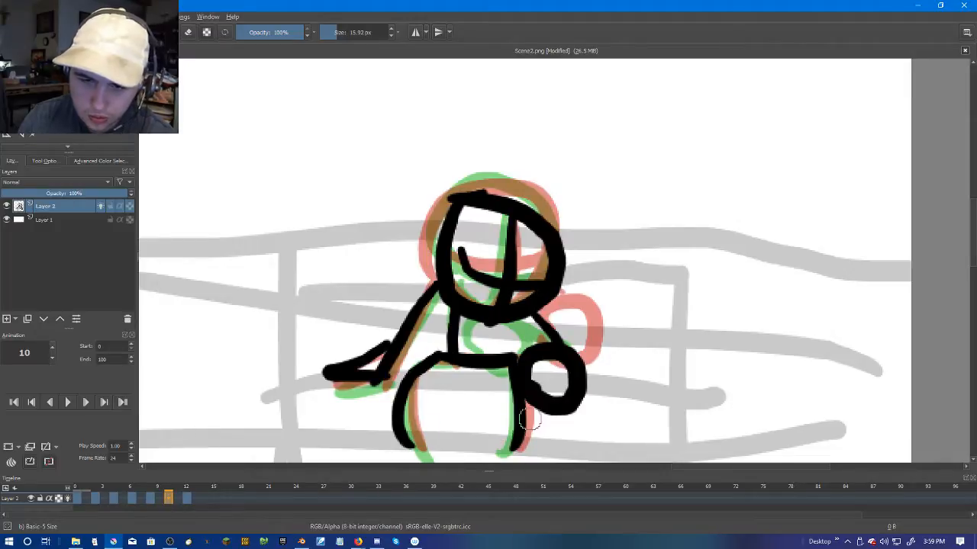
Step: Step through the poses and play the animation from frame 0 to check the new in-betweens
key("Right")
key("Right")
key("Right")
key("Left")
key("Left")
key("Left")
key("Left")
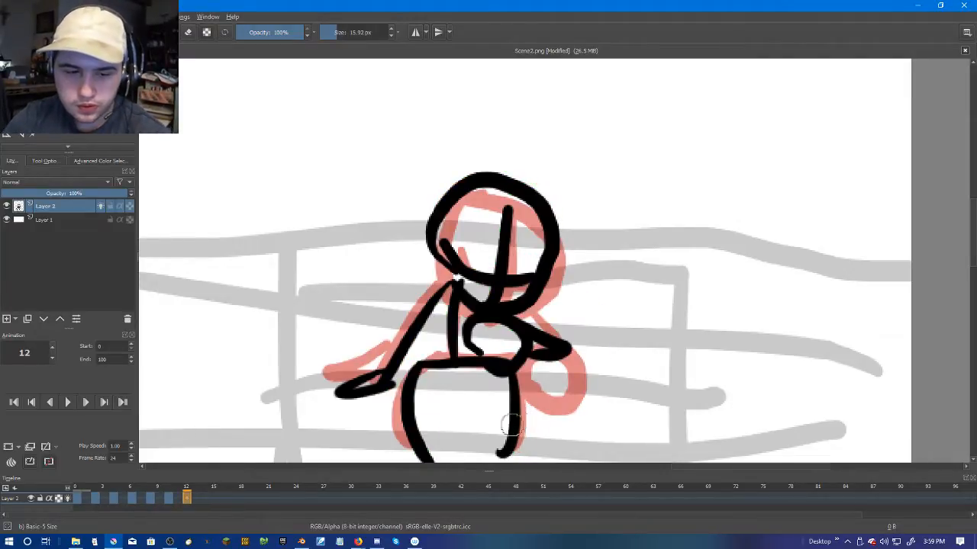
key("Left")
key("Left")
key("Left")
left_click(15, 403)
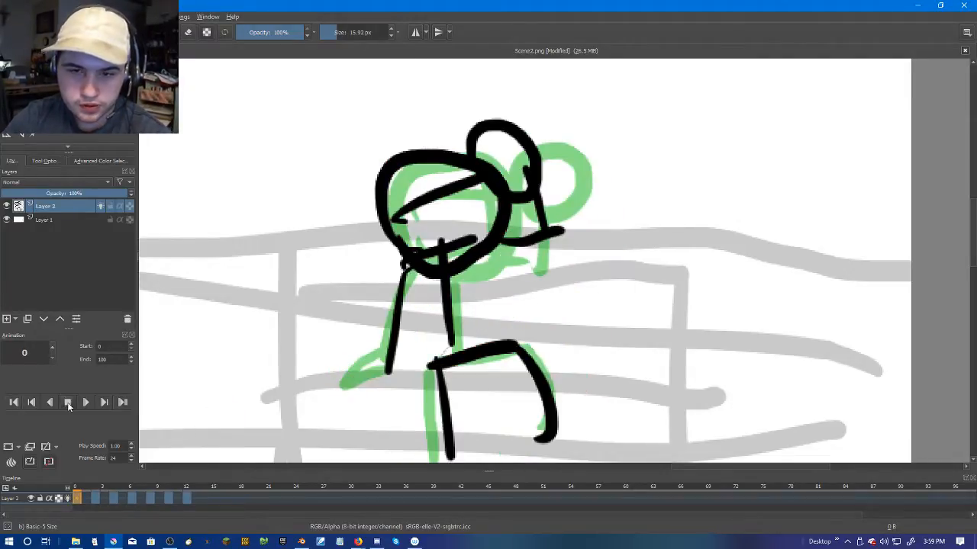
left_click(67, 403)
left_click(67, 402)
Step: Move the last two keyframes to frames 12 and 16
left_click(171, 499)
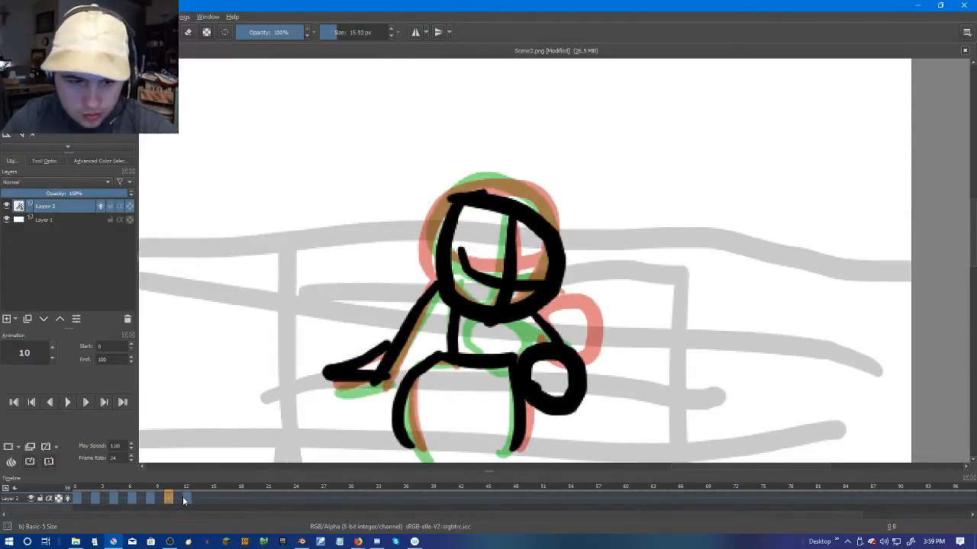
left_click(186, 499)
left_click_drag(188, 501, 204, 499)
left_click(169, 499)
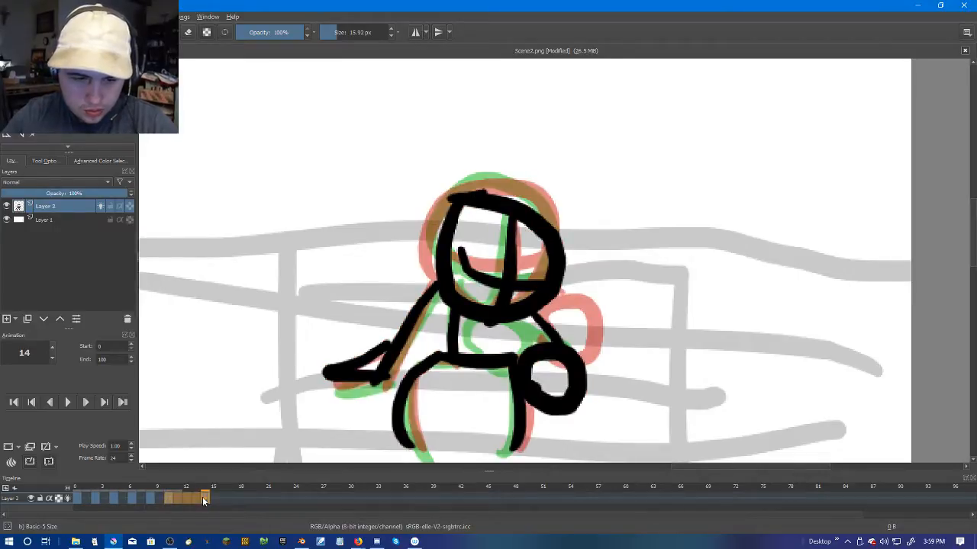
left_click(205, 498, "shift")
left_click_drag(222, 492, 225, 498)
Step: Create a blank in-between at frame 10 and draw the fist swung outward and the head circle with crossed face guide lines
right_click(168, 498)
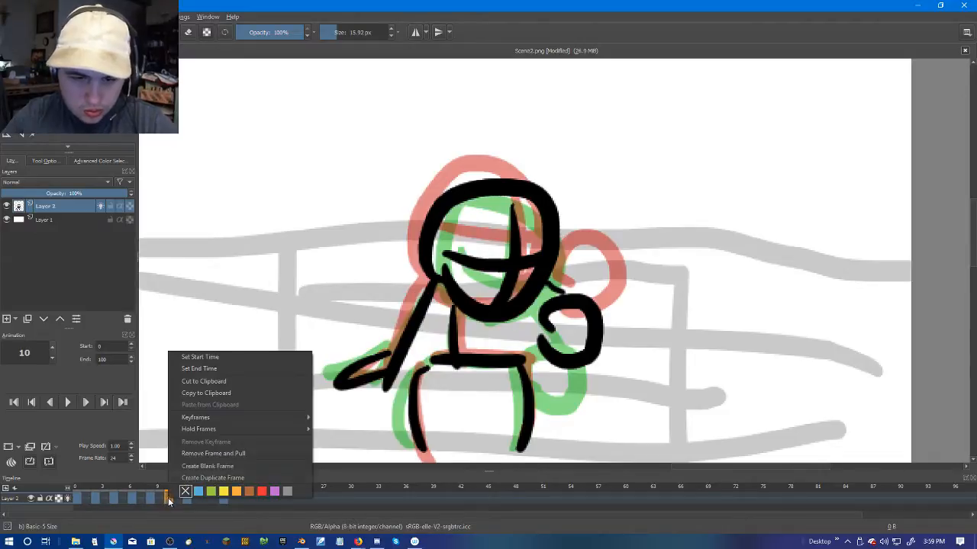
left_click(205, 466)
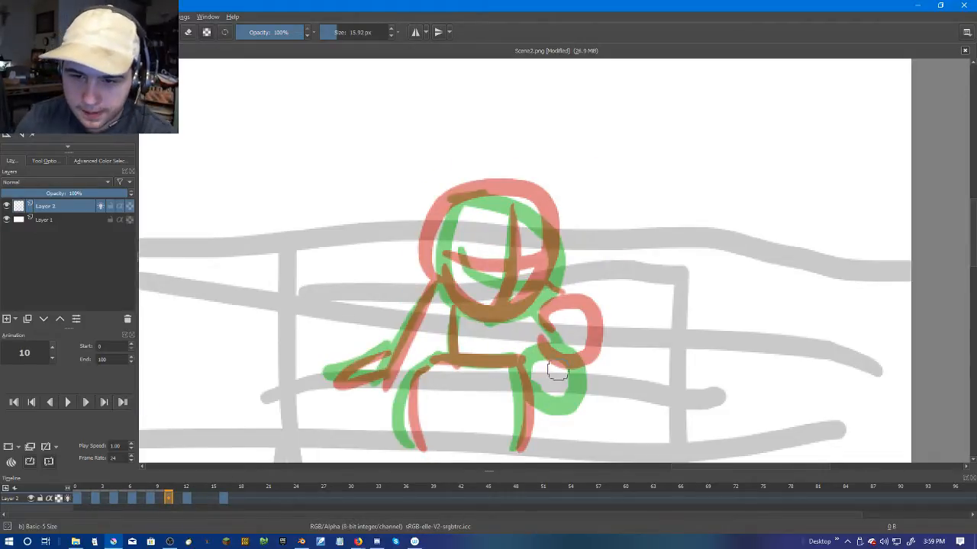
mouse_move(570, 359)
left_mouse_down()
mouse_move(619, 369)
mouse_move(584, 395)
mouse_move(584, 336)
left_mouse_up()
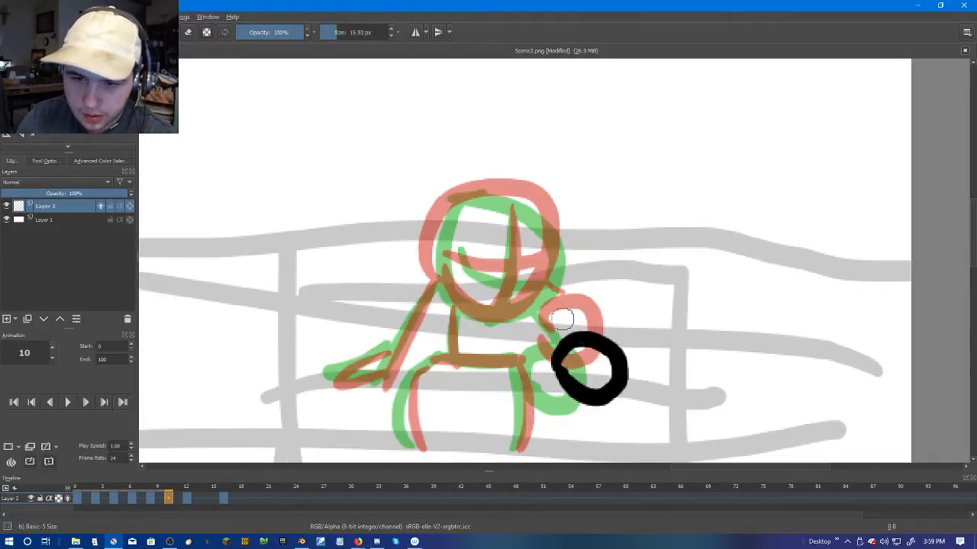
mouse_move(469, 309)
left_mouse_down()
mouse_move(465, 221)
mouse_move(489, 328)
mouse_move(457, 301)
left_mouse_up()
left_click_drag(507, 227, 493, 327)
left_click_drag(458, 255, 538, 278)
Step: Complete the new frame 10 figure with a hip line, both legs and both arms, leaving out the torso line
mouse_move(462, 313)
left_mouse_down()
mouse_move(457, 364)
mouse_move(532, 365)
left_mouse_up()
key("ctrl+z")
left_click_drag(427, 357, 416, 437)
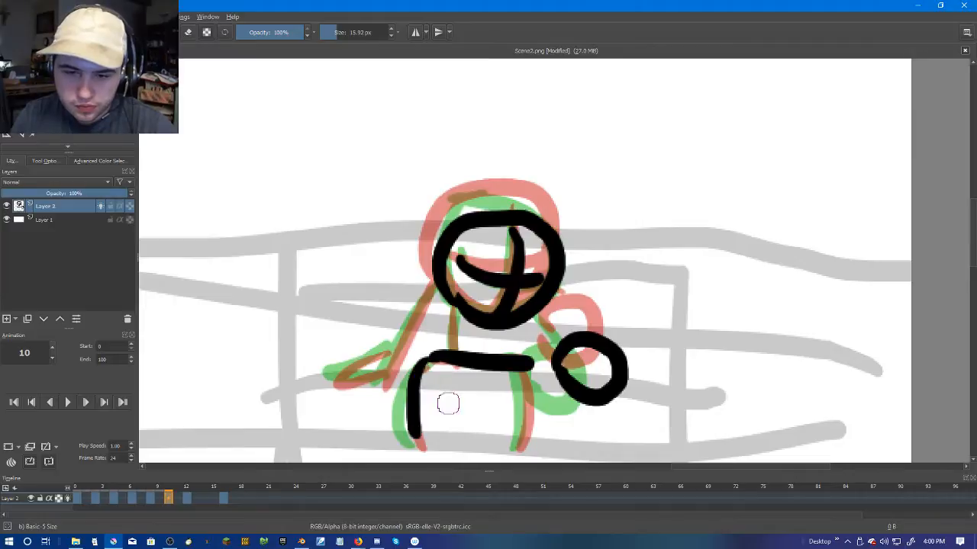
left_click_drag(525, 358, 510, 436)
left_click_drag(557, 293, 582, 349)
left_click_drag(428, 290, 397, 378)
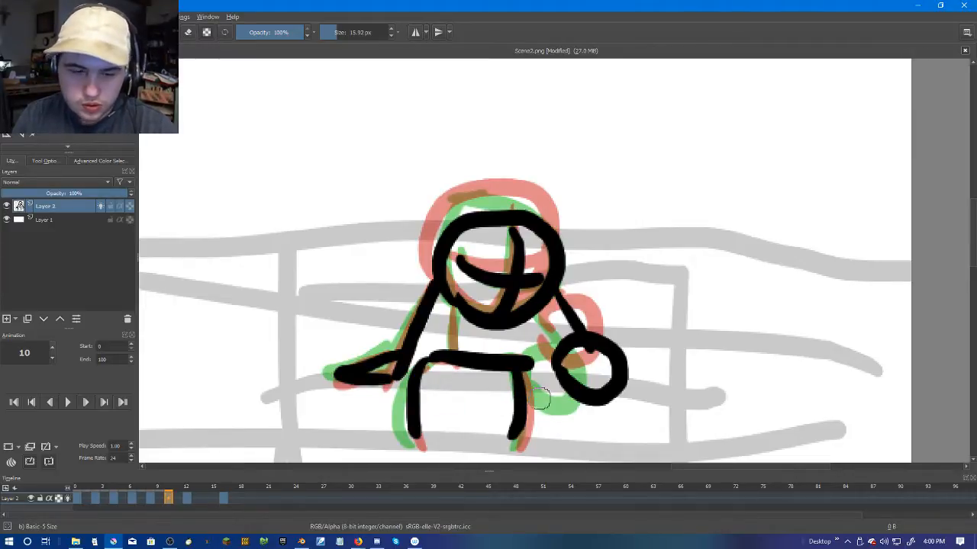
Step: Create a blank in-between at frame 14 and draw the fist below the chin and the head with crossed face guide lines
key("Right")
key("Right")
key("Right")
key("Right")
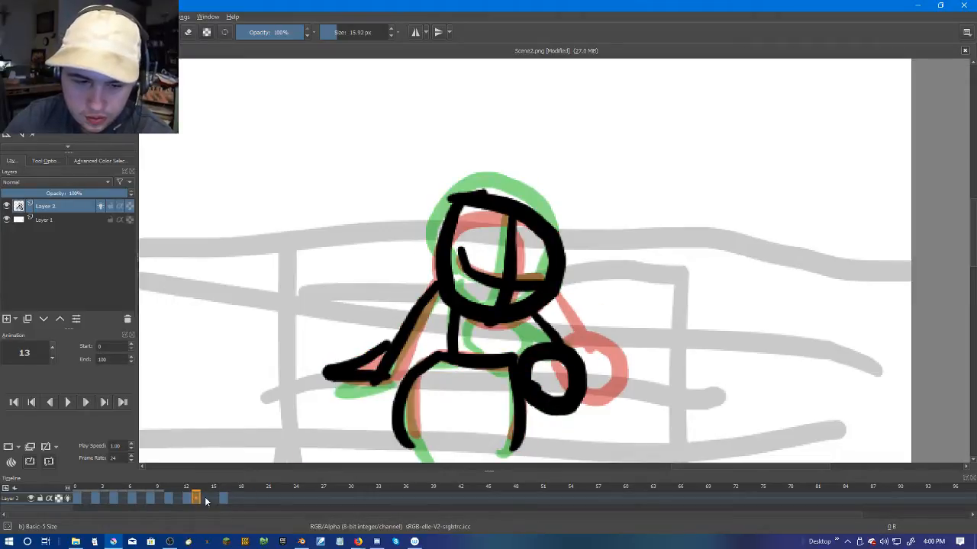
right_click(206, 501)
left_click(233, 467)
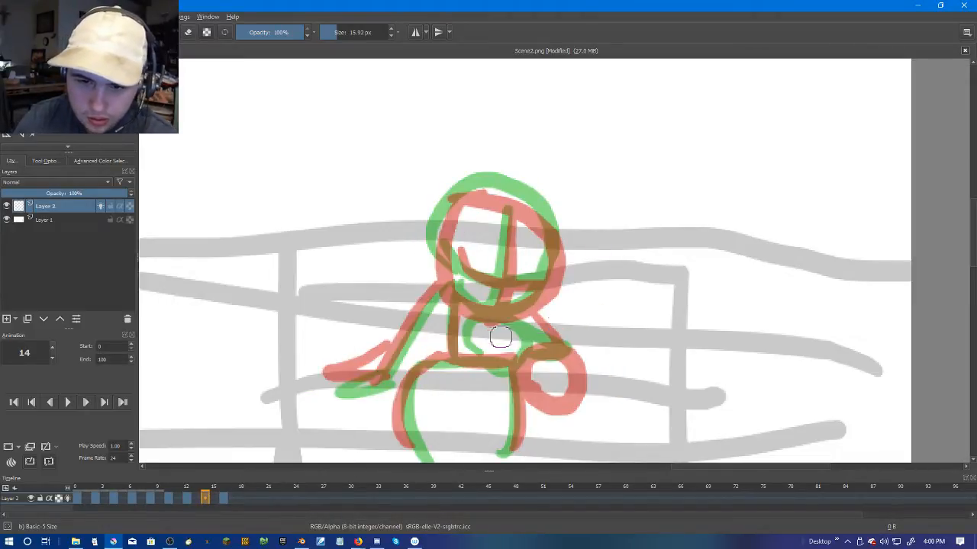
mouse_move(492, 339)
left_mouse_down()
mouse_move(520, 302)
mouse_move(525, 344)
mouse_move(478, 335)
mouse_move(434, 246)
mouse_move(513, 206)
mouse_move(535, 312)
left_mouse_up()
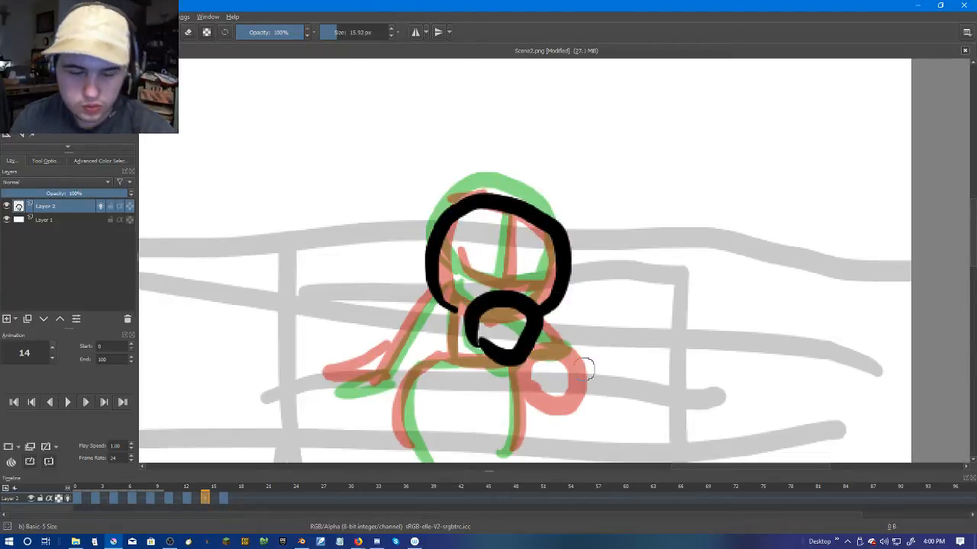
left_click_drag(505, 221, 500, 290)
left_click_drag(444, 258, 551, 277)
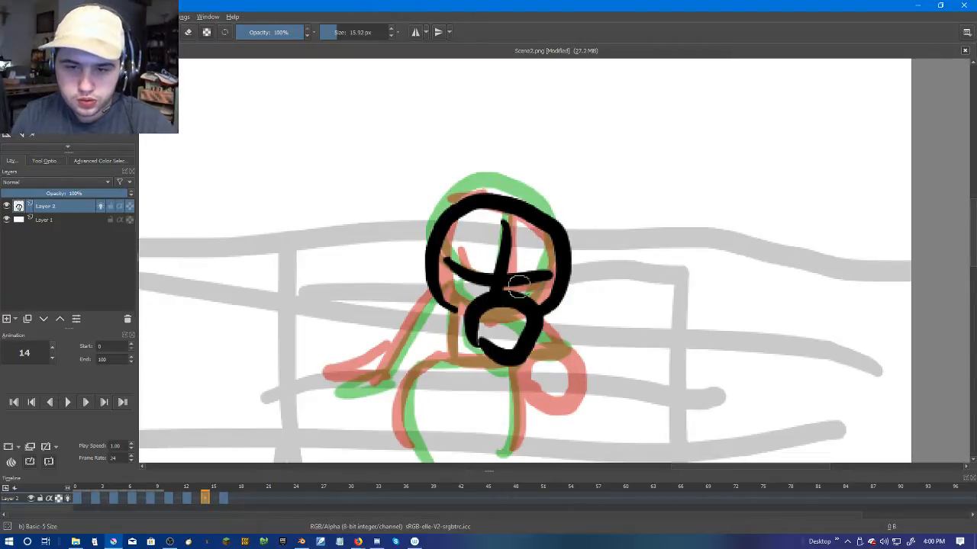
Step: Complete the frame 14 figure with a torso, hip line, both legs and the supporting arm
mouse_move(462, 314)
left_mouse_down()
mouse_move(459, 371)
mouse_move(454, 360)
mouse_move(506, 354)
left_mouse_up()
left_click_drag(443, 354, 422, 447)
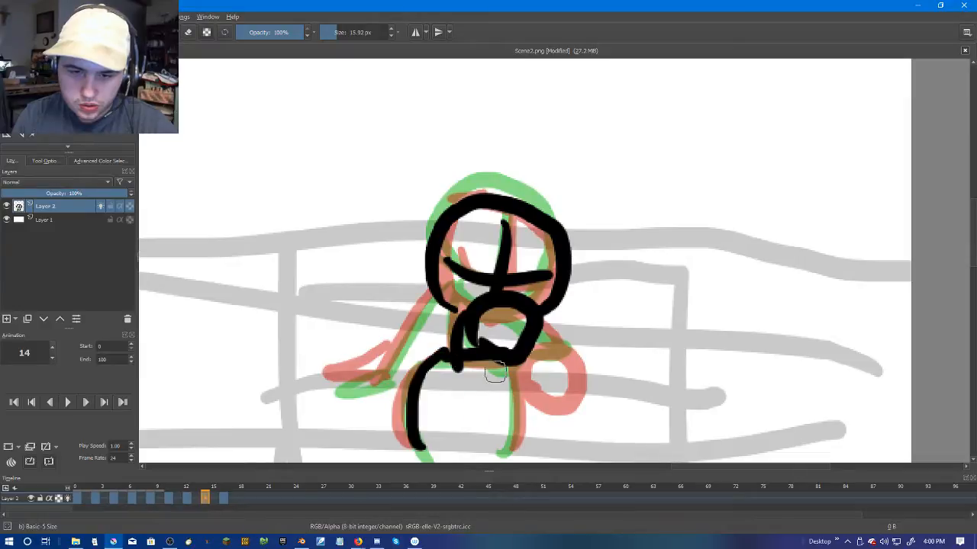
mouse_move(498, 366)
left_mouse_down()
mouse_move(518, 421)
mouse_move(512, 445)
left_mouse_up()
mouse_move(434, 292)
left_mouse_down()
mouse_move(388, 384)
mouse_move(337, 373)
mouse_move(380, 386)
left_mouse_up()
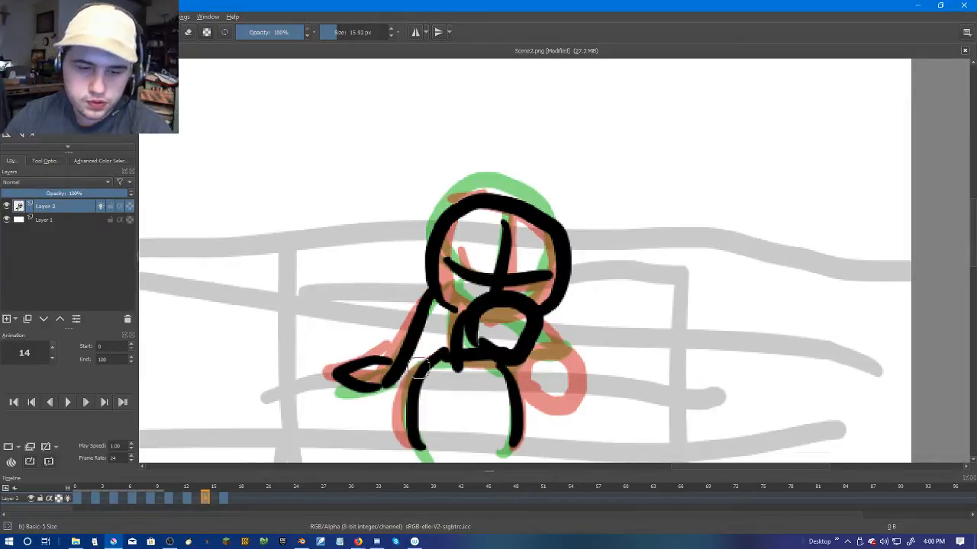
Step: Step back and forth through the frames to examine how the slam flows between poses
key("Right")
key("Right")
key("Right")
key("Left")
key("Left")
key("Left")
key("Left")
key("Left")
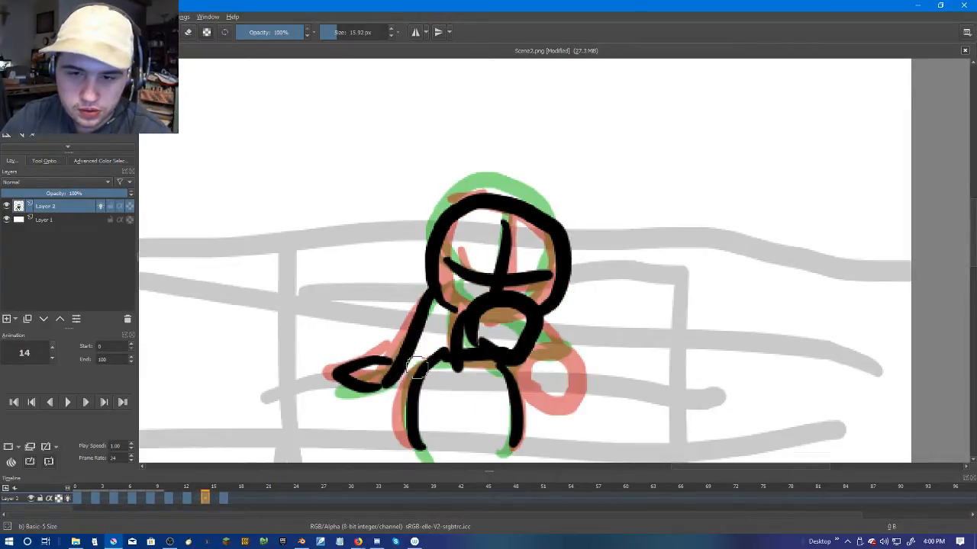
key("Left")
key("Left")
key("Left")
key("Left")
key("Left")
key("Left")
key("Left")
key("Left")
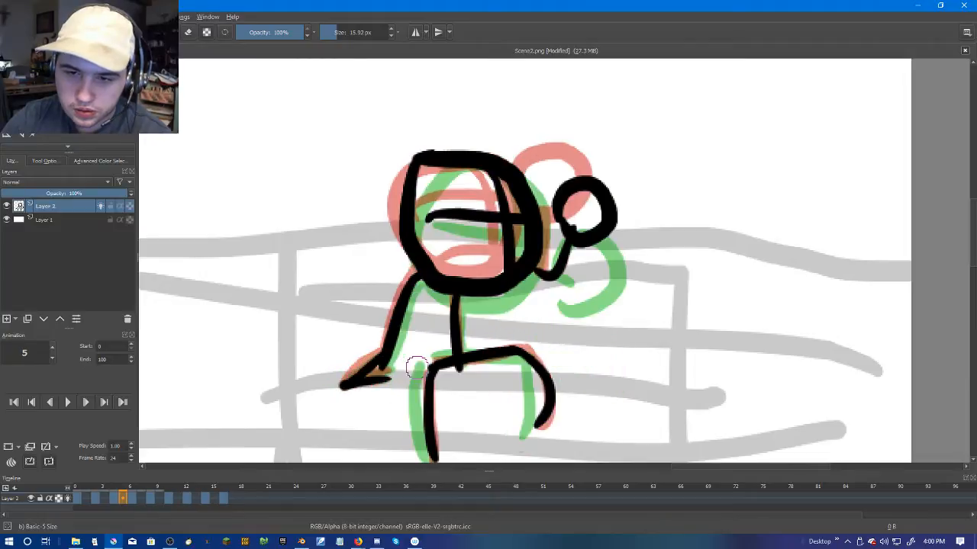
key("Right")
key("Right")
key("Right")
key("Right")
key("Right")
key("Right")
key("Right")
key("Right")
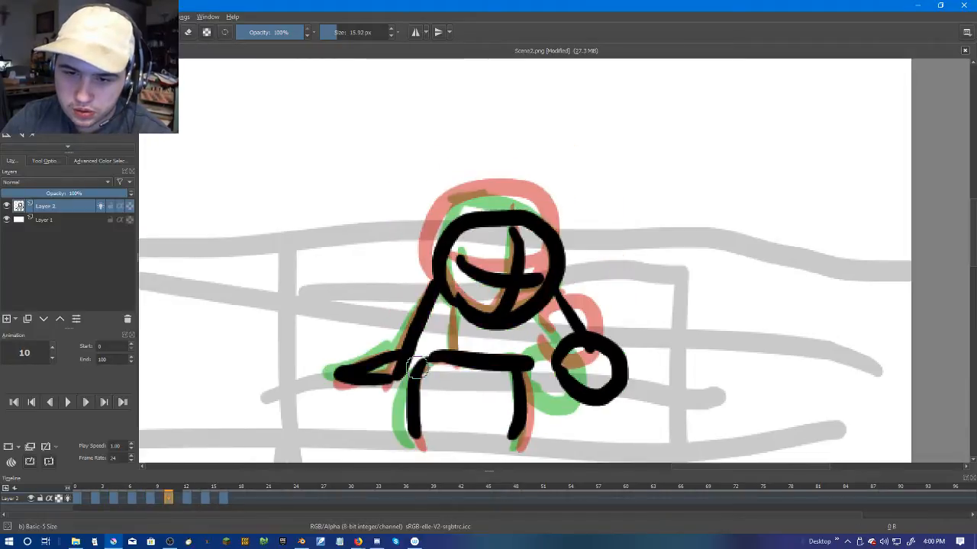
key("Right")
key("Right")
key("Right")
key("Right")
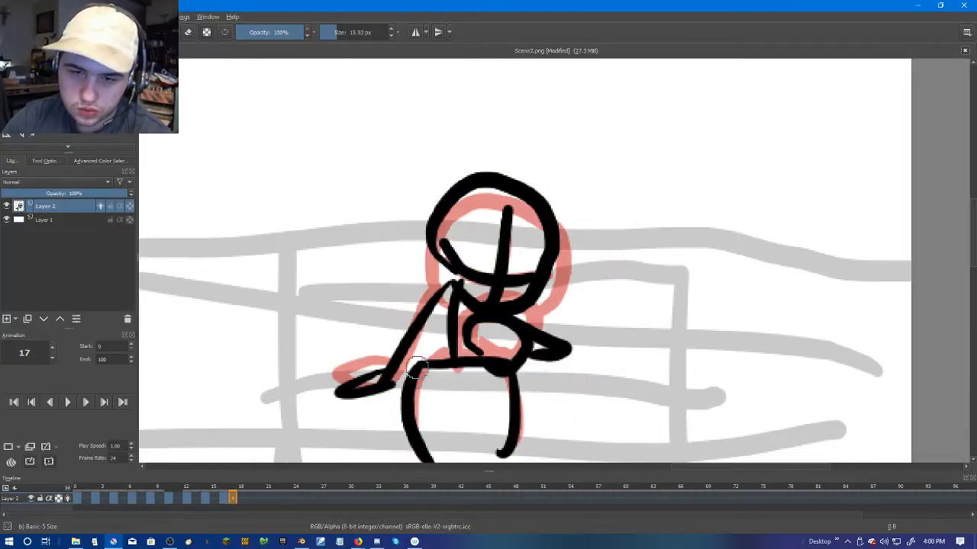
Step: Play the animation from frame 0 to judge the timing with the frame 14 in-between
left_click(76, 498)
left_click(67, 402)
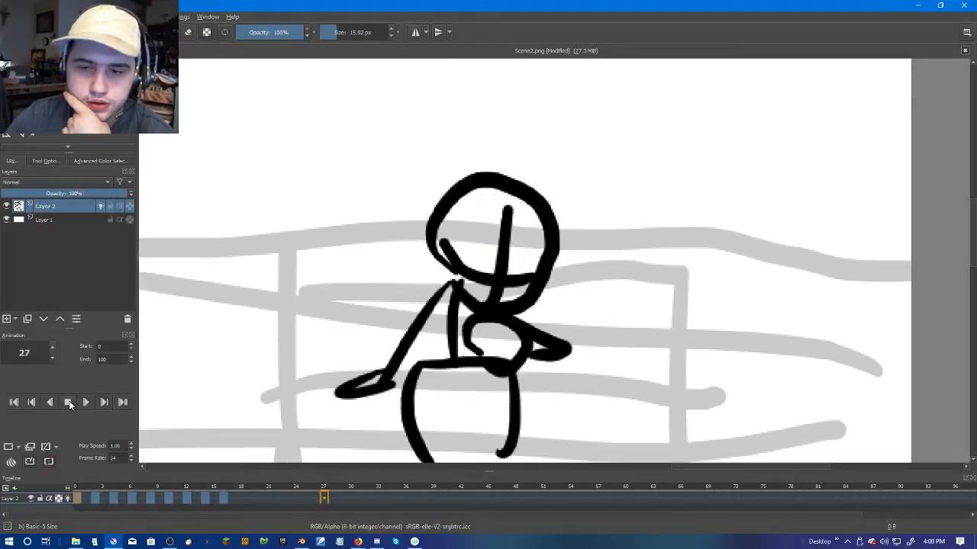
left_click(67, 402)
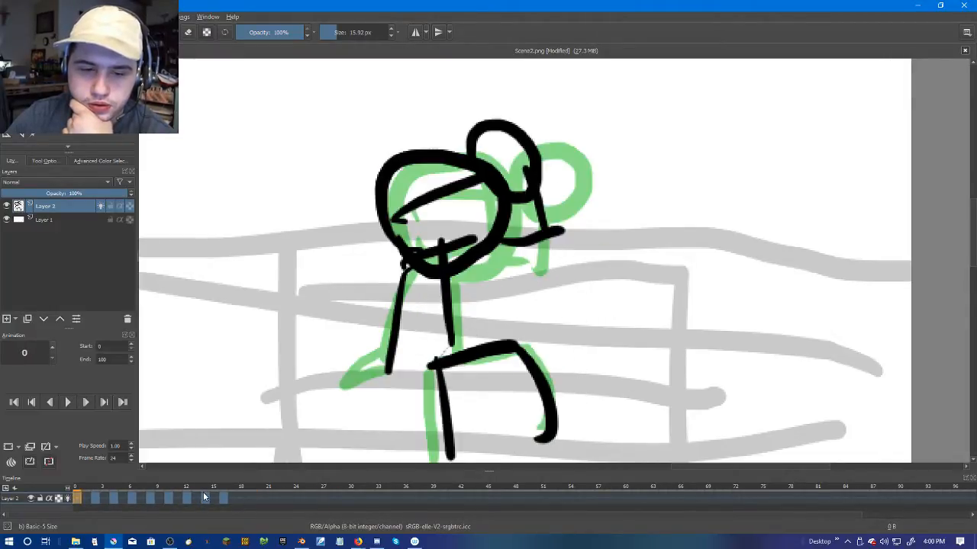
Step: Remove the in-between at frame 14, bring the final pose onto frame 14 and replay the animation
right_click(204, 498)
left_click(220, 476)
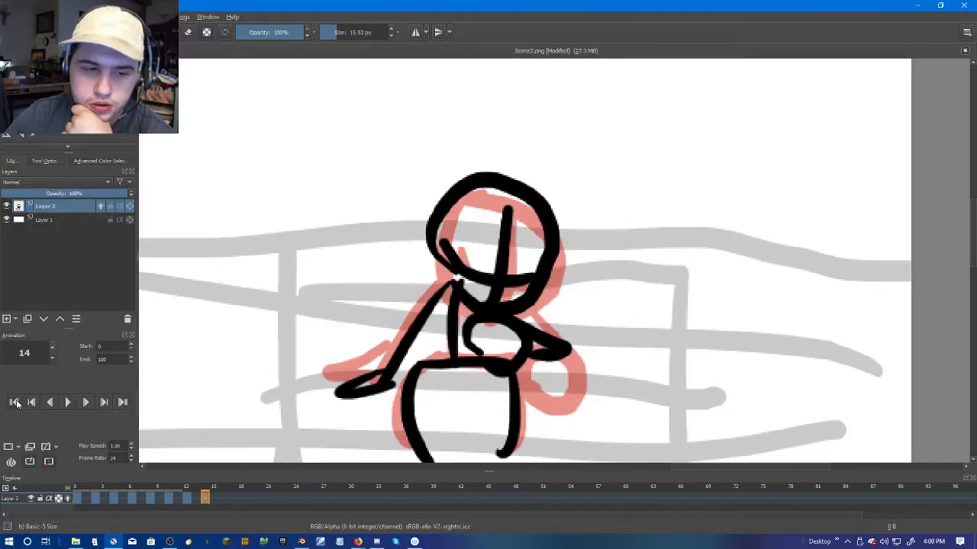
left_click(68, 402)
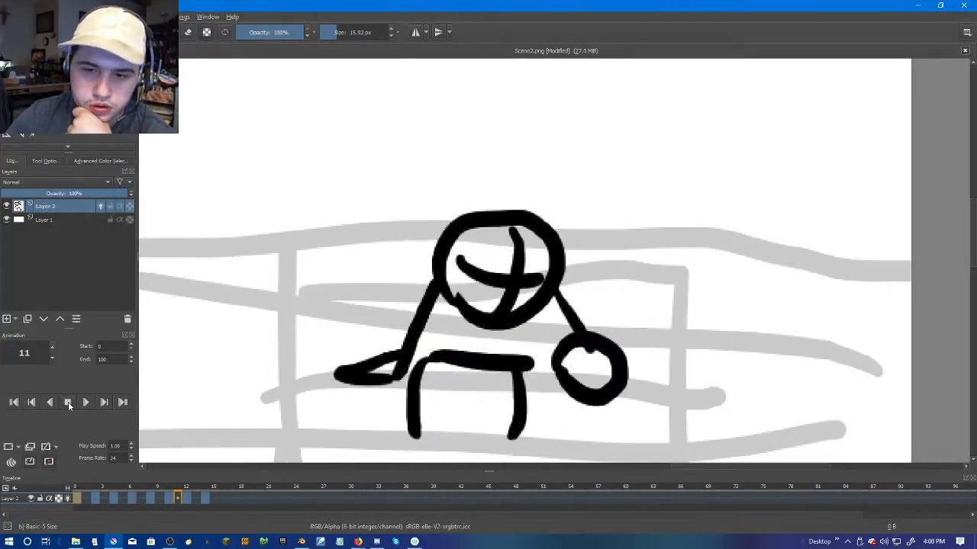
left_click(68, 402)
Step: Compare the poses around frames 8 to 14 and replay the animation to examine the end of the slam
left_click(191, 499)
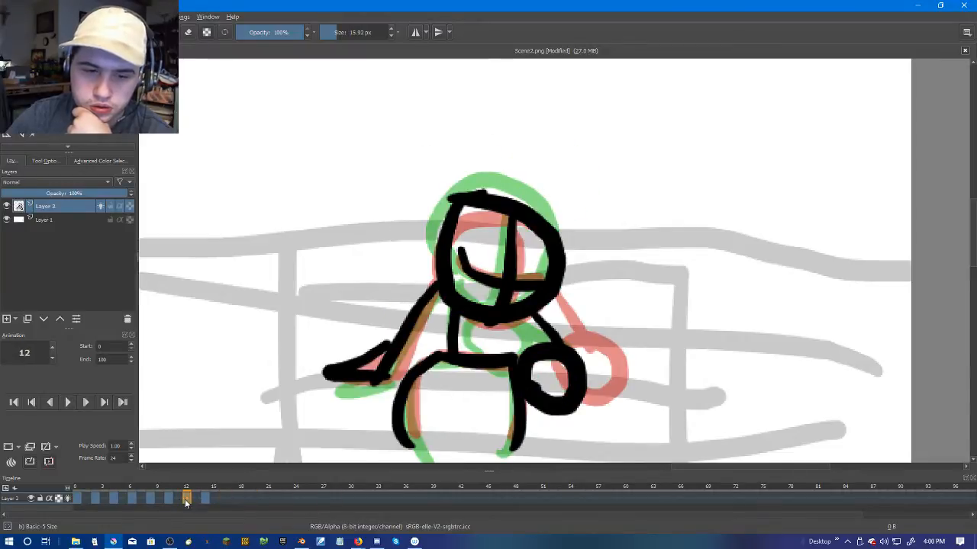
left_click(166, 496)
left_click(187, 499)
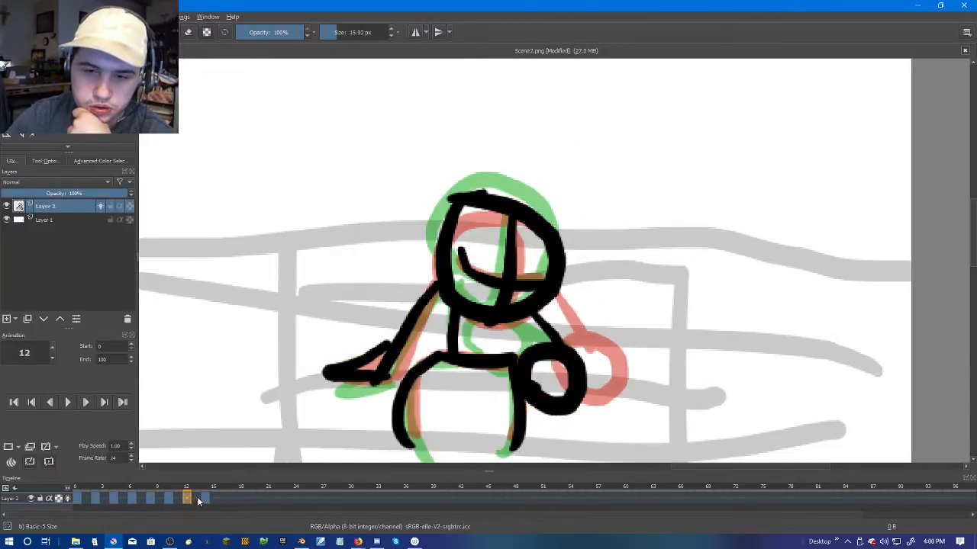
left_click(205, 498)
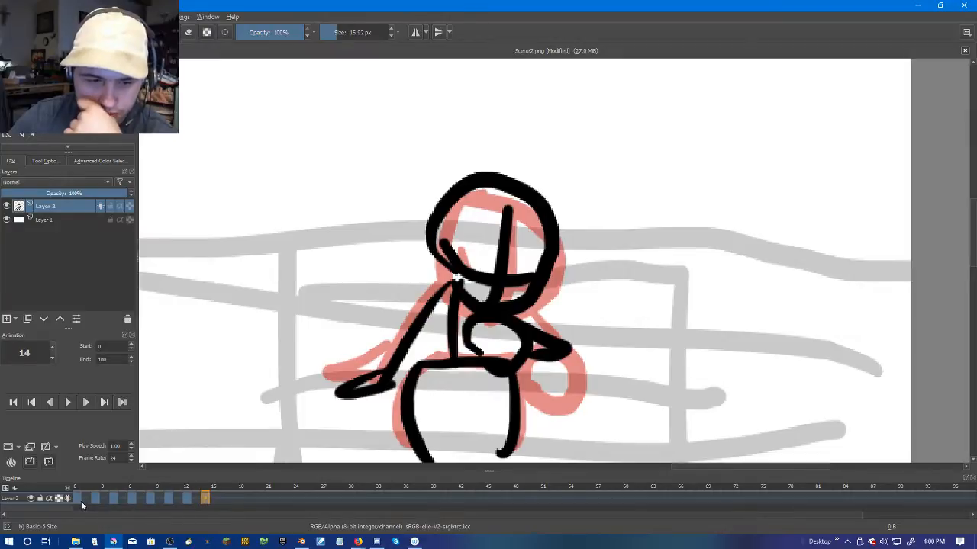
left_click(68, 404)
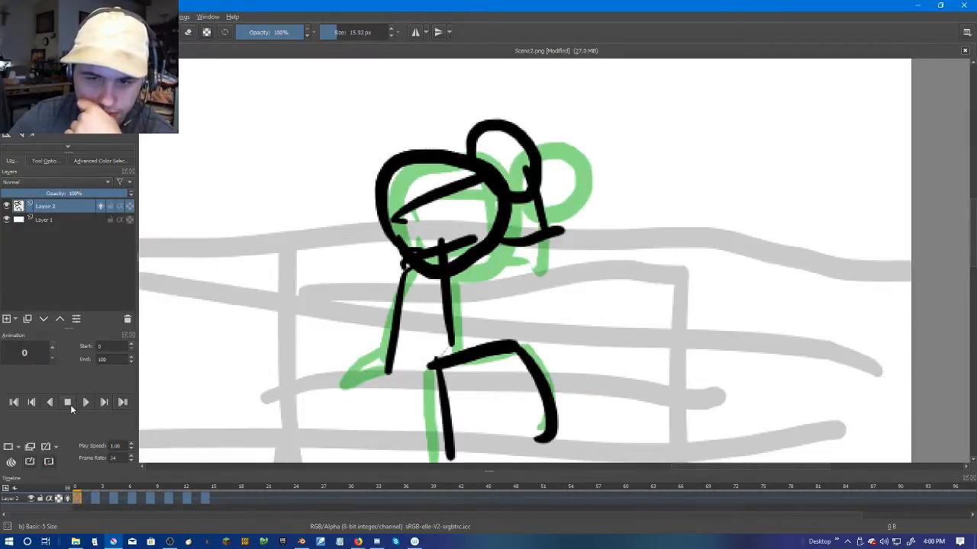
left_click(71, 405)
left_click(135, 498)
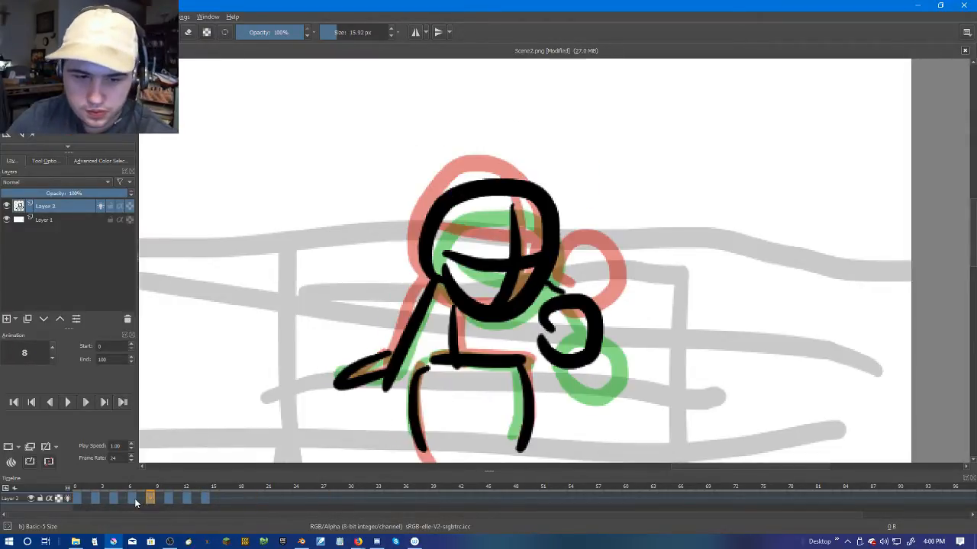
left_click(186, 499)
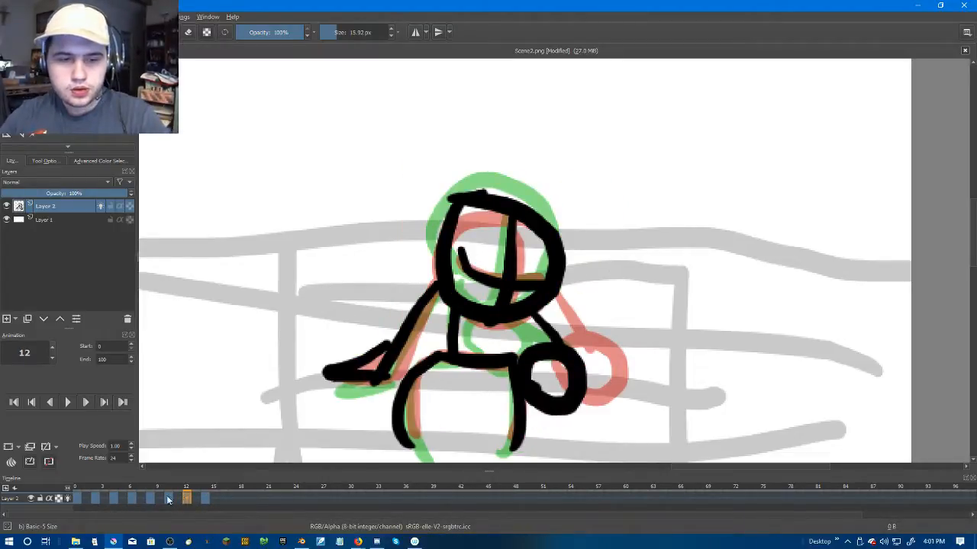
Step: Remove the drawing at frame 12 of the animation layer and move the frame 14 keyframe into its place
left_click(203, 499)
left_click(186, 498)
right_click(197, 498)
left_click(221, 466)
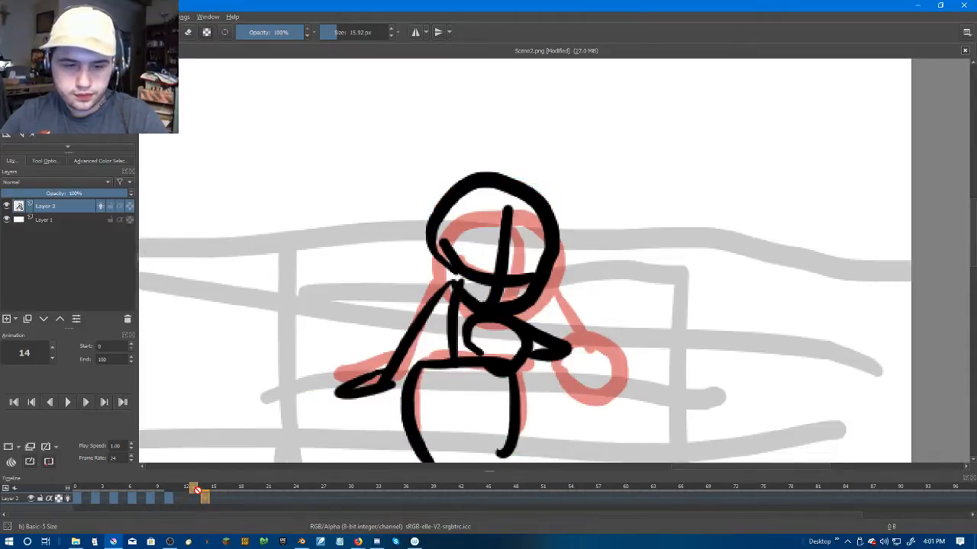
Step: On frame 6, select the fist with an elliptical selection and move it outward to the right, away from the head
left_click(158, 498)
left_click(131, 497)
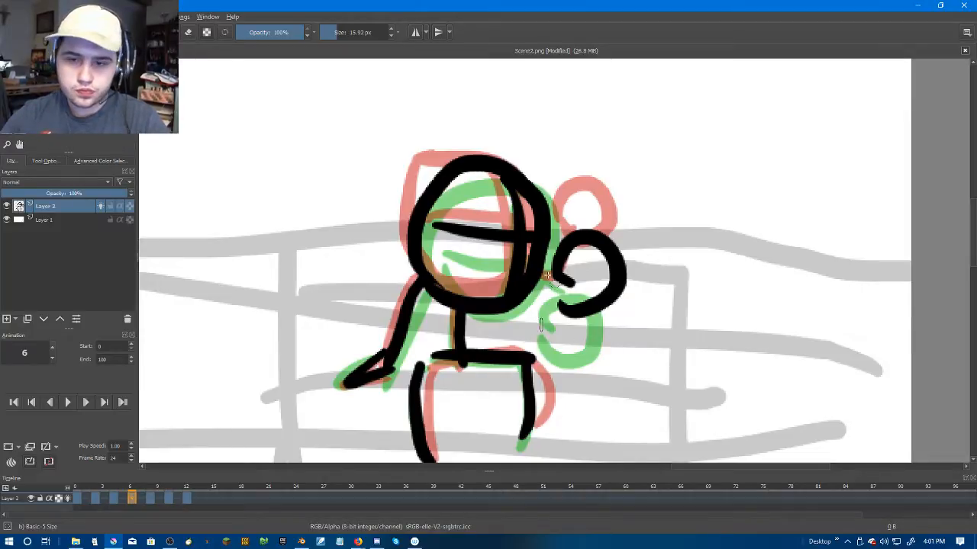
left_click_drag(643, 216, 542, 332)
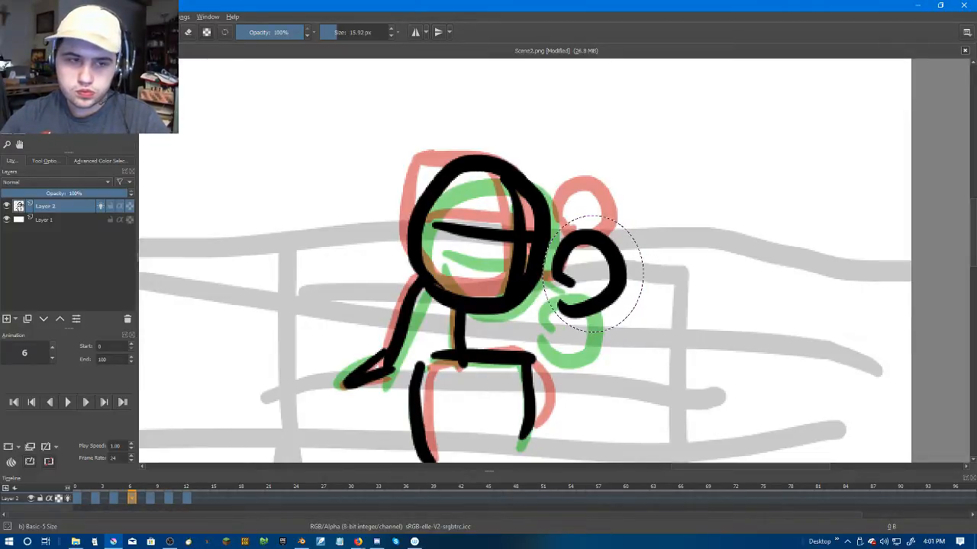
key("t")
left_click_drag(589, 262, 644, 262)
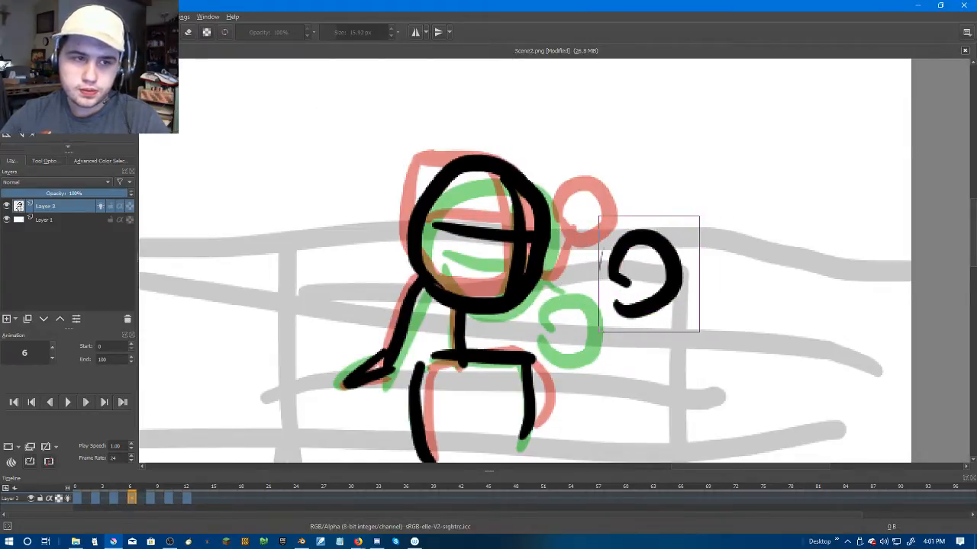
key("b")
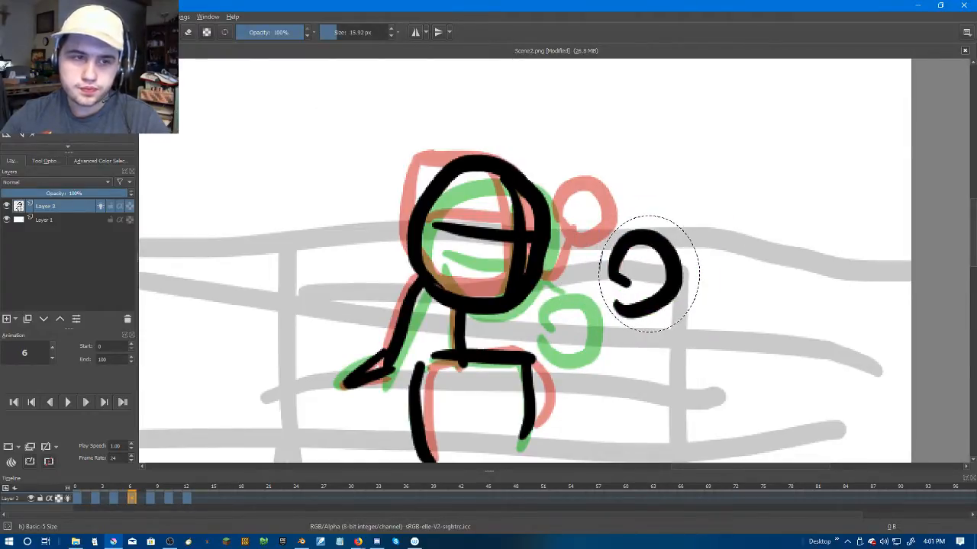
Step: Clear the selection on frame 6 and draw a nearly straight arm from the shoulder to the moved fist
key("ctrl+t")
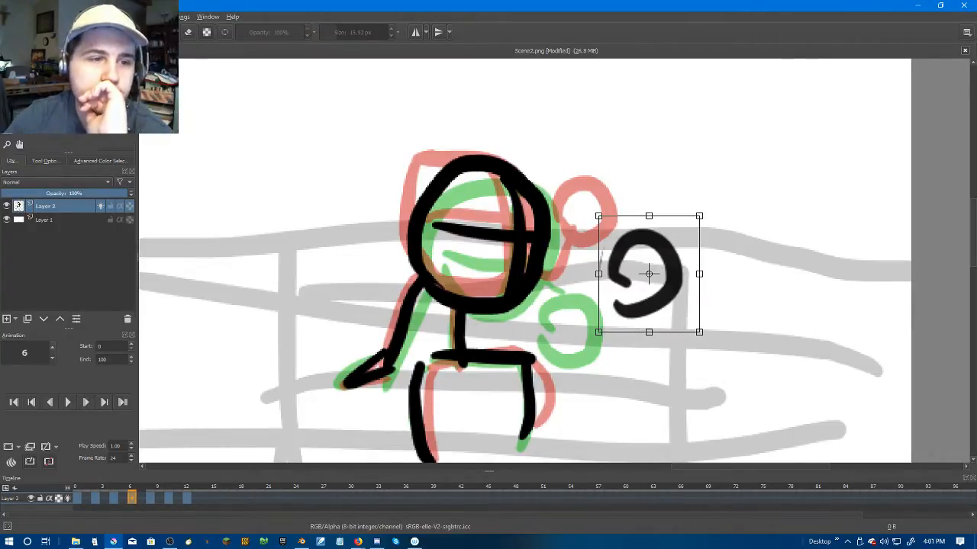
key("b")
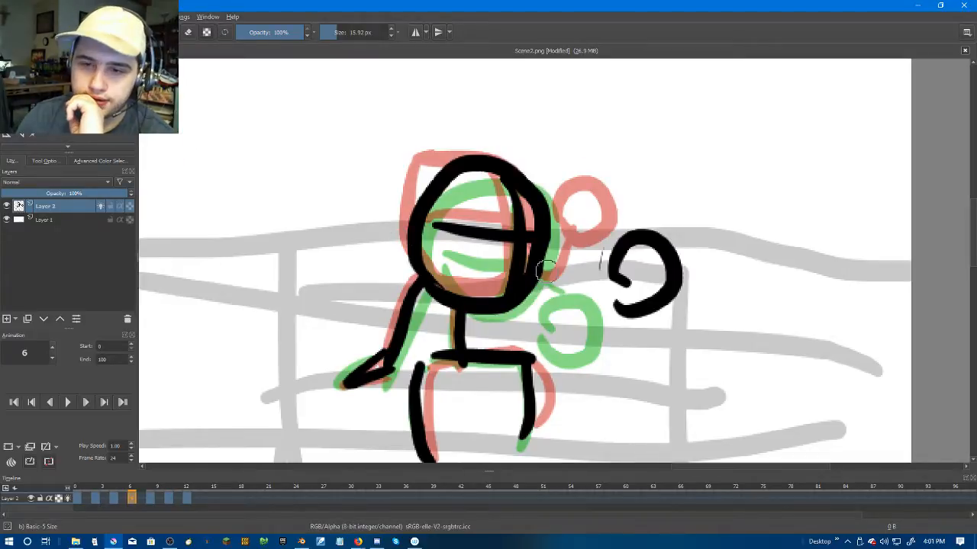
left_click_drag(546, 267, 622, 281)
Step: Flip back and forth through the frames to check how the swinging arm moves with the new frame 6 pose
key("Left")
key("Left")
key("Left")
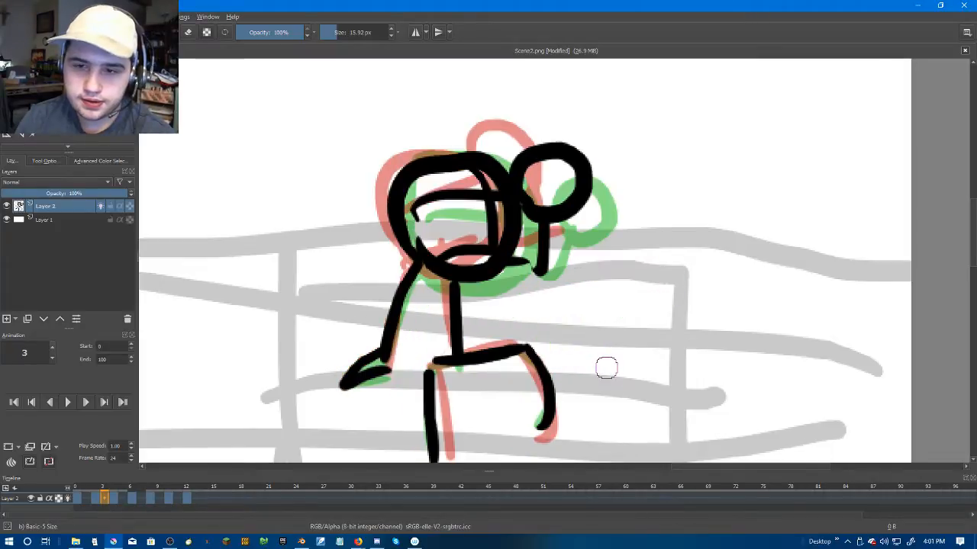
key("Right")
key("Right")
key("Right")
key("Right")
key("Right")
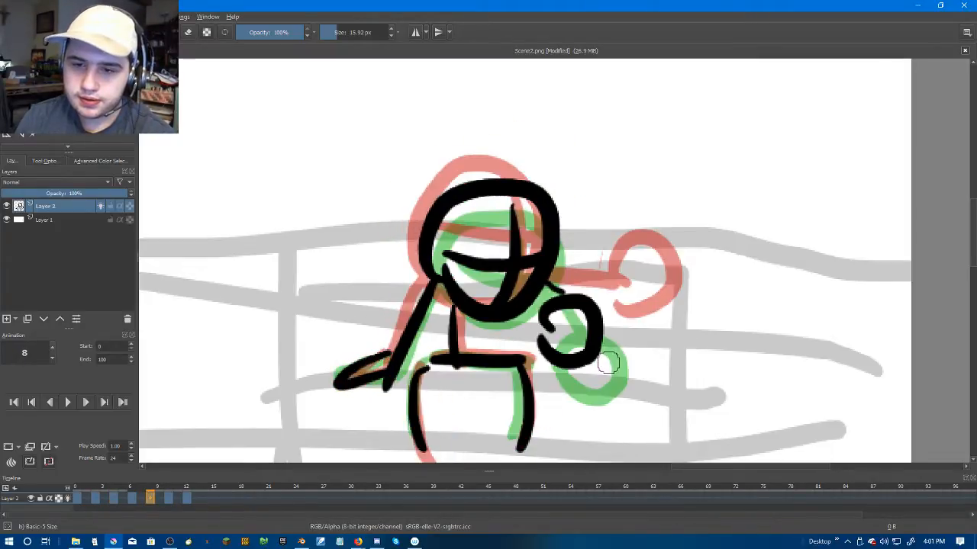
key("Right")
key("Right")
key("Right")
key("Right")
key("Right")
key("Right")
key("Left")
key("Left")
key("Left")
key("Left")
key("Left")
key("Right")
key("Right")
key("Right")
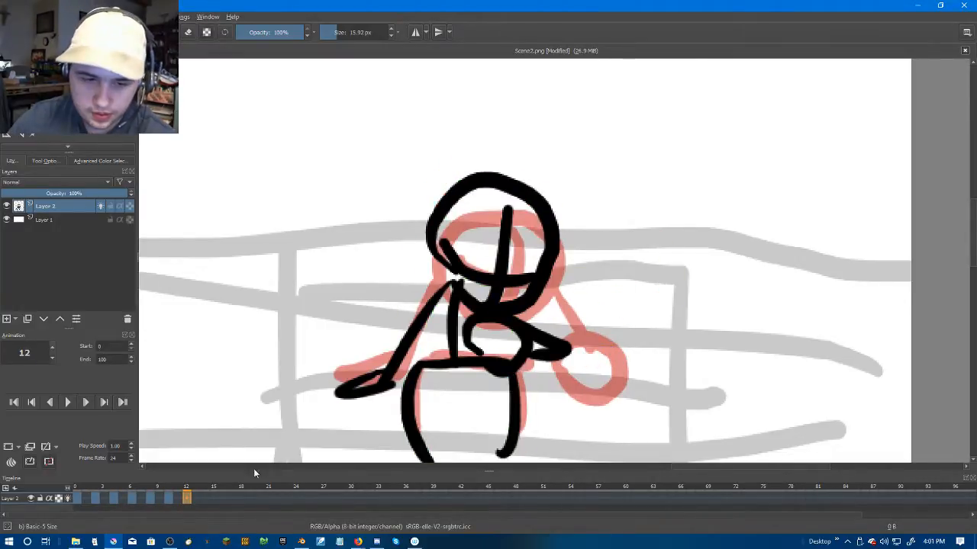
Step: Move the last keyframe from frame 12 to frame 14 and add a blank keyframe at frame 12
left_click(203, 497)
left_click(189, 496)
right_click(189, 496)
left_click(219, 467)
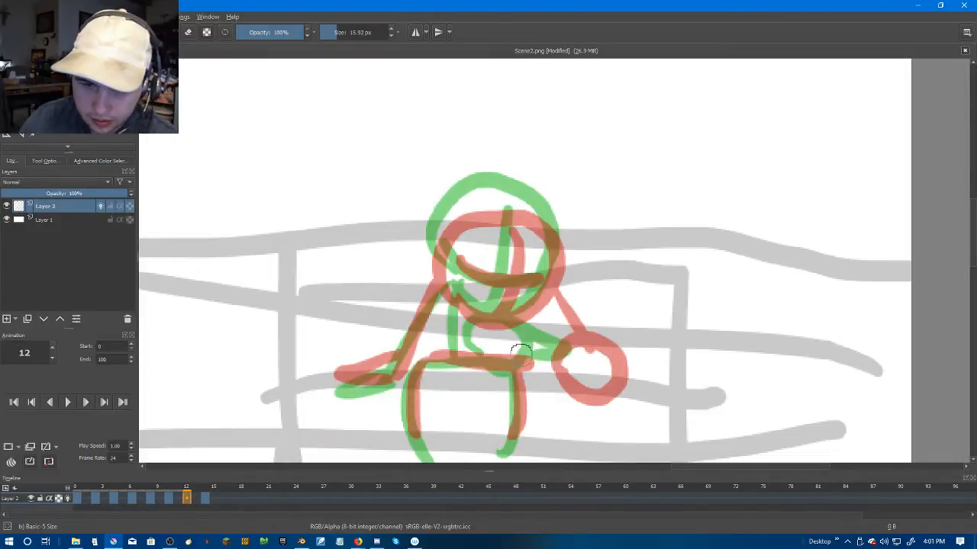
Step: Draw the fist, head, face guidelines and swinging arm on frame 12, between the onion-skinned poses
mouse_move(532, 379)
left_mouse_down()
mouse_move(572, 360)
mouse_move(531, 399)
left_mouse_up()
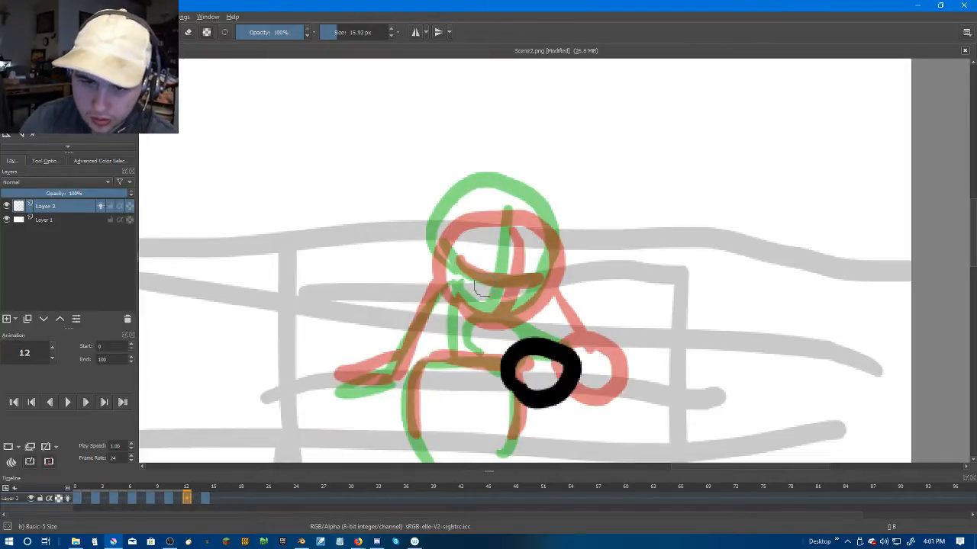
mouse_move(478, 297)
left_mouse_down()
mouse_move(440, 282)
mouse_move(483, 200)
mouse_move(555, 250)
mouse_move(462, 281)
left_mouse_up()
left_click_drag(505, 210, 516, 306)
mouse_move(454, 256)
left_mouse_down()
mouse_move(514, 284)
mouse_move(567, 357)
left_mouse_up()
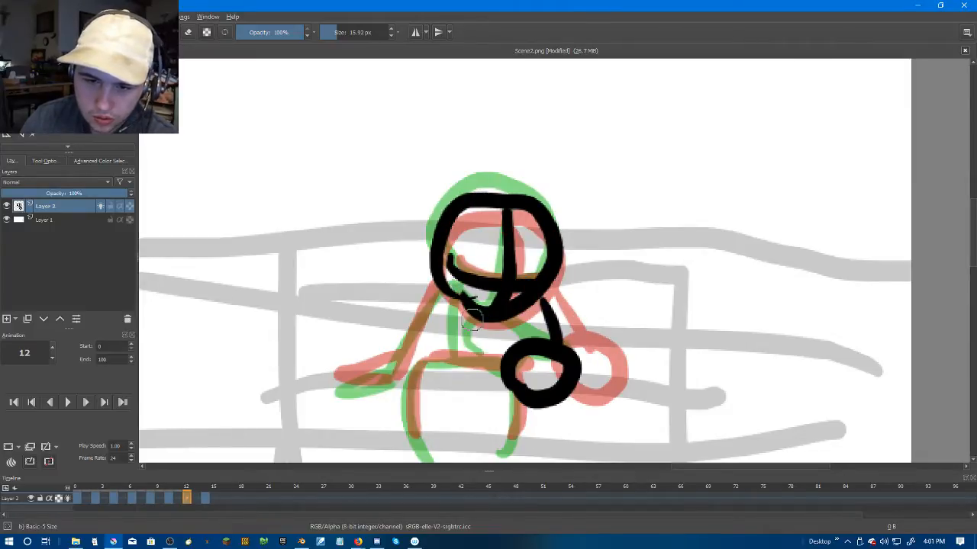
Step: Draw the torso, hip line, both legs and the supporting arm with its hand on frame 12
left_click_drag(471, 300, 458, 353)
left_click_drag(423, 357, 504, 366)
left_click_drag(420, 373, 412, 461)
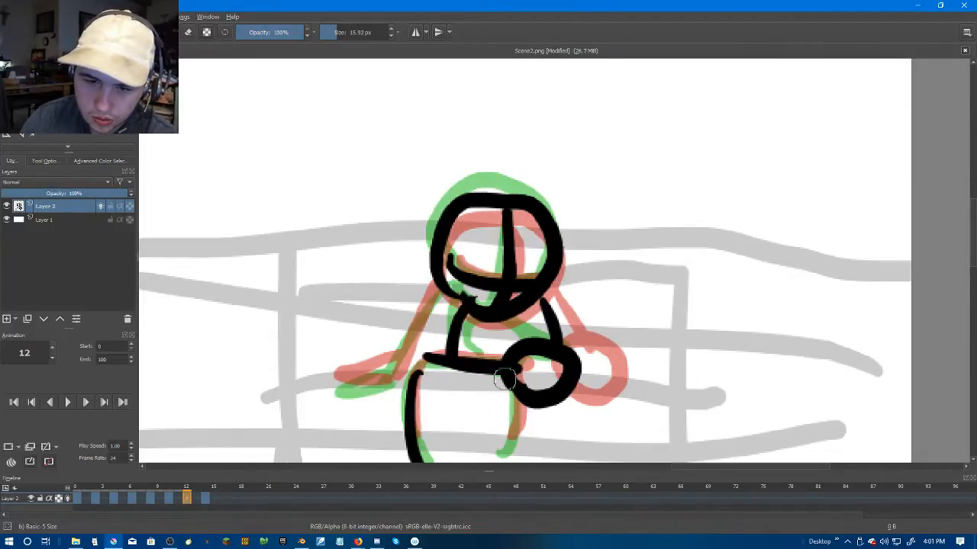
left_click_drag(510, 371, 504, 448)
left_click_drag(441, 282, 399, 380)
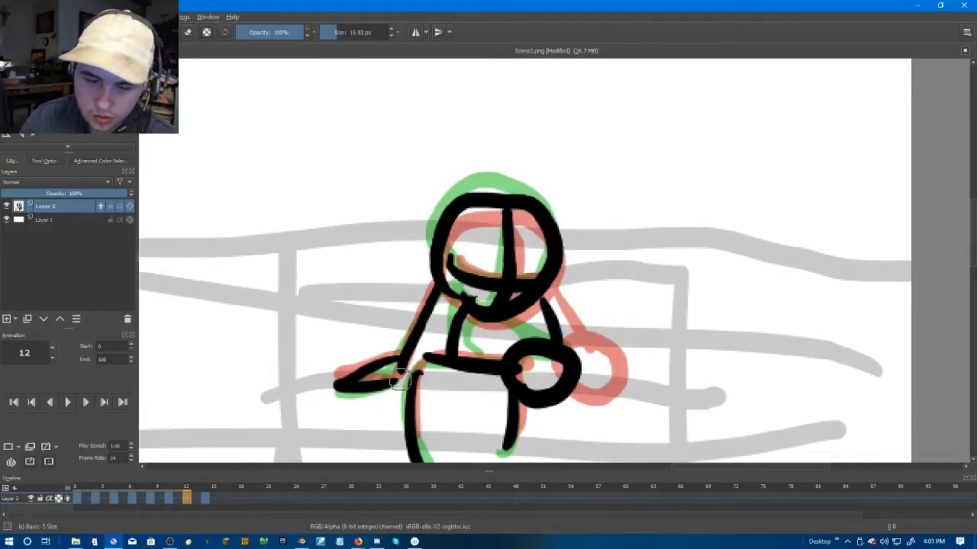
Step: Flip through the frames to check the new frame 12 in-between and the fist's path
key("Right")
key("Right")
key("Left")
key("Left")
key("Left")
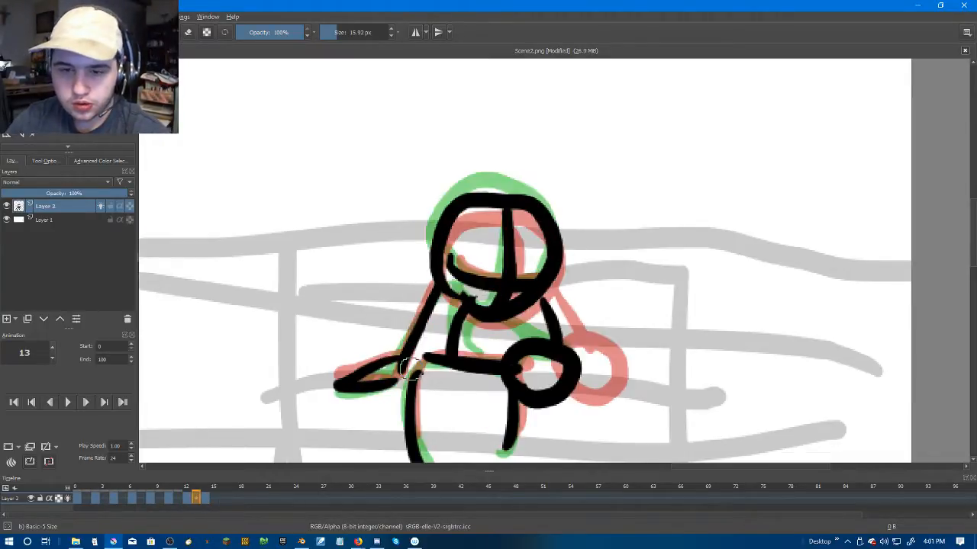
key("Left")
key("Left")
key("Left")
key("Left")
key("Left")
key("Left")
key("Left")
key("Left")
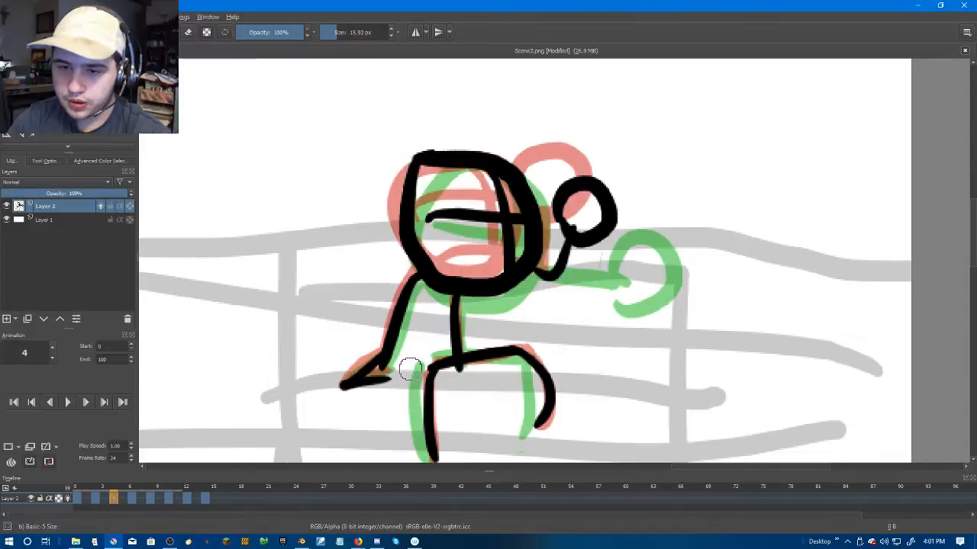
key("Right")
key("Right")
key("Right")
key("Right")
key("Right")
key("Right")
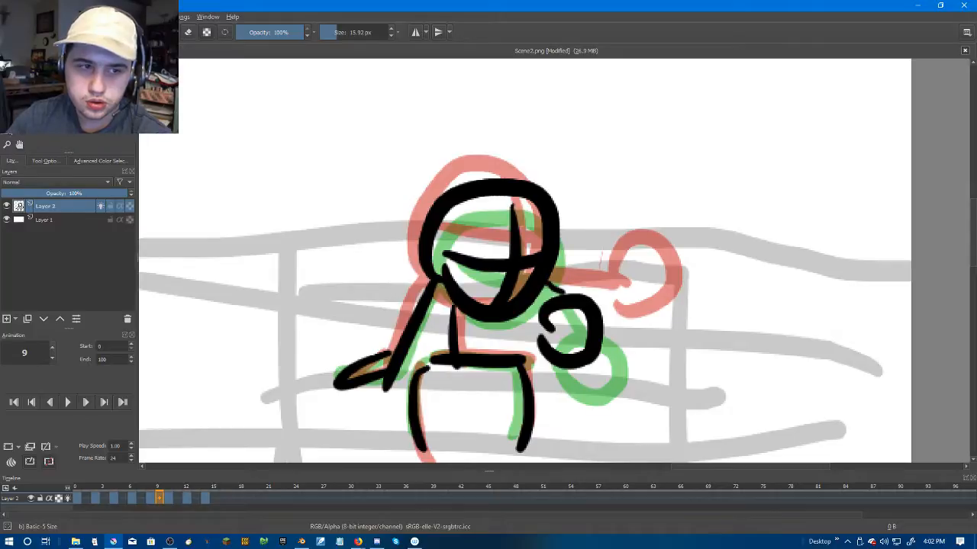
Step: Outline the fist of the frame 8 drawing with a freehand selection
left_click(47, 132)
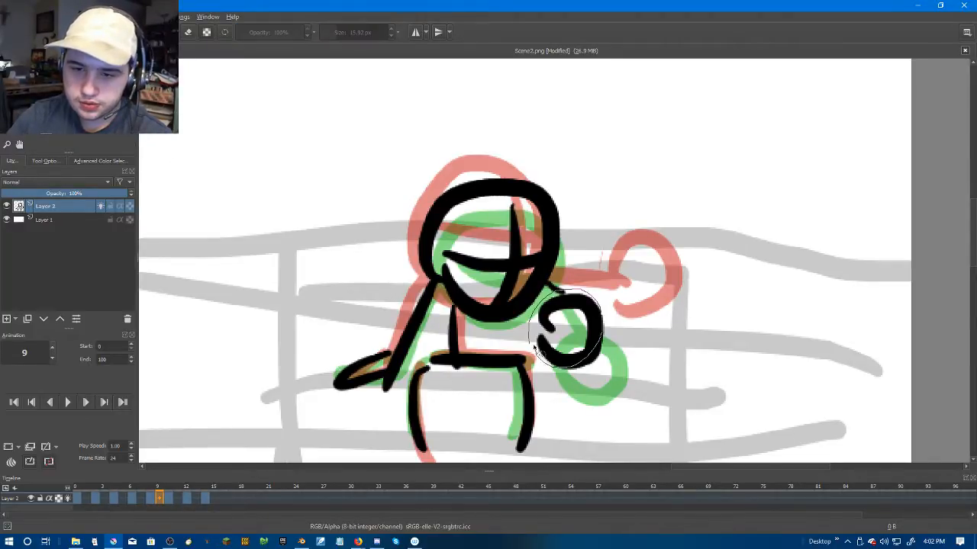
mouse_move(530, 362)
left_mouse_down()
mouse_move(597, 301)
mouse_move(614, 322)
mouse_move(606, 374)
mouse_move(580, 379)
left_mouse_up()
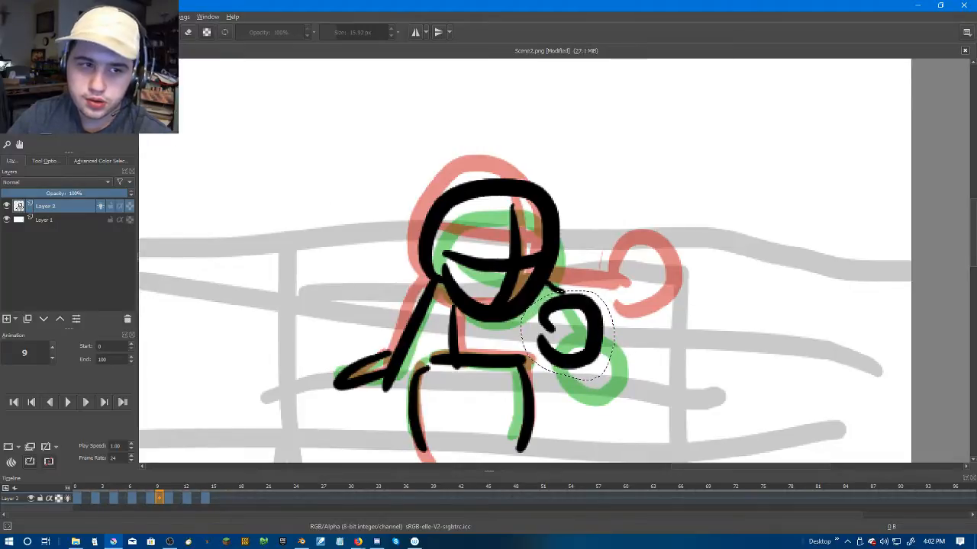
left_click_drag(567, 323, 626, 323)
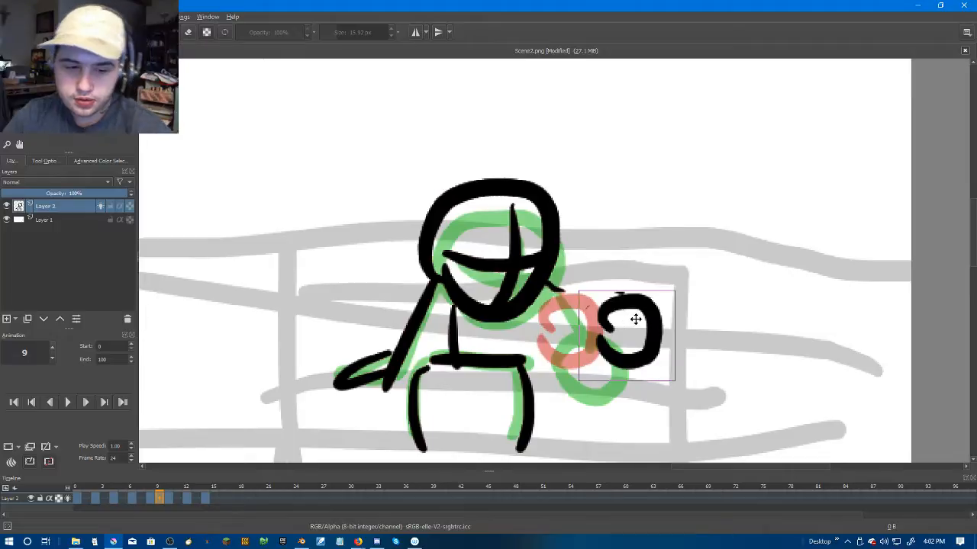
key("ctrl+z")
right_click(159, 501)
left_click(181, 466)
Step: On frame 8, move the selected fist outward to the right, deselect it and draw the forearm joining it to the shoulder
left_click(151, 500)
left_click_drag(599, 349, 651, 343)
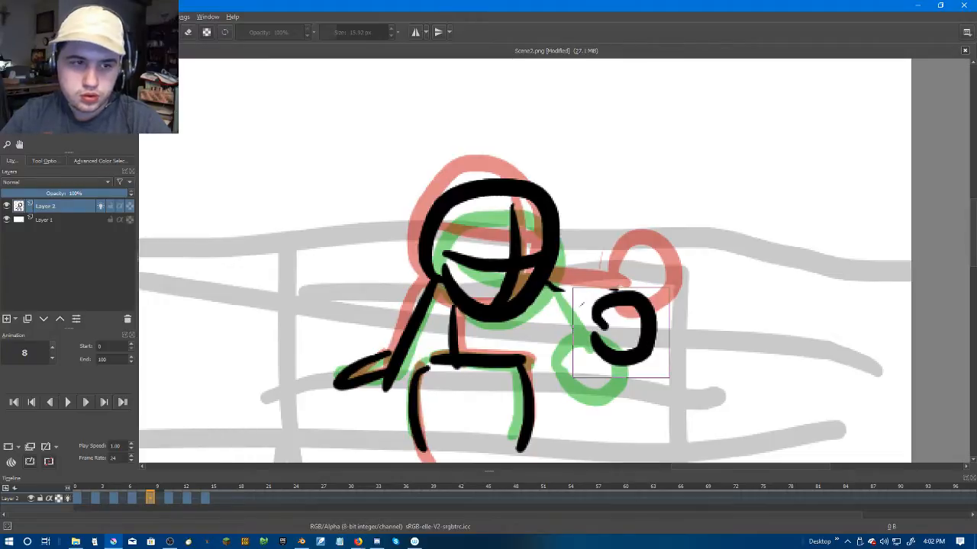
key("b")
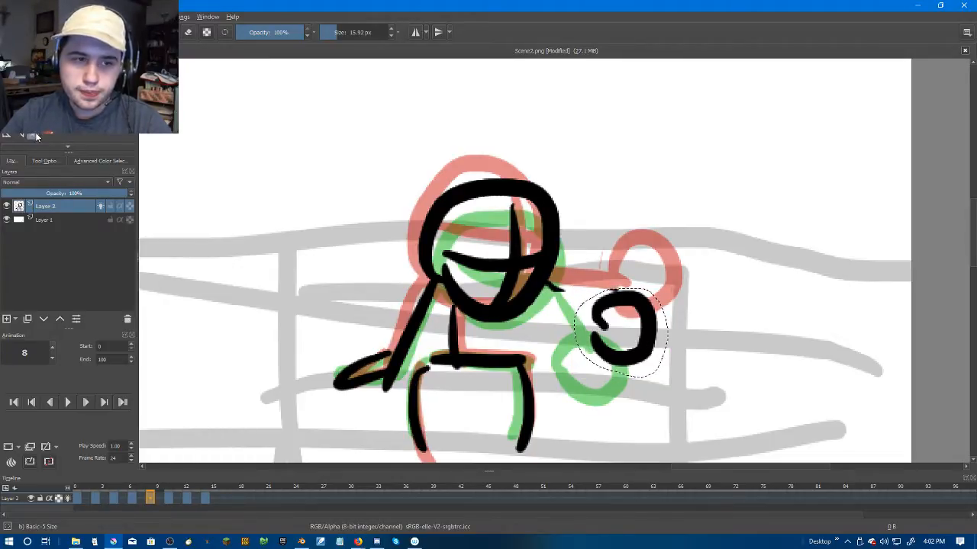
key("ctrl+shift+a")
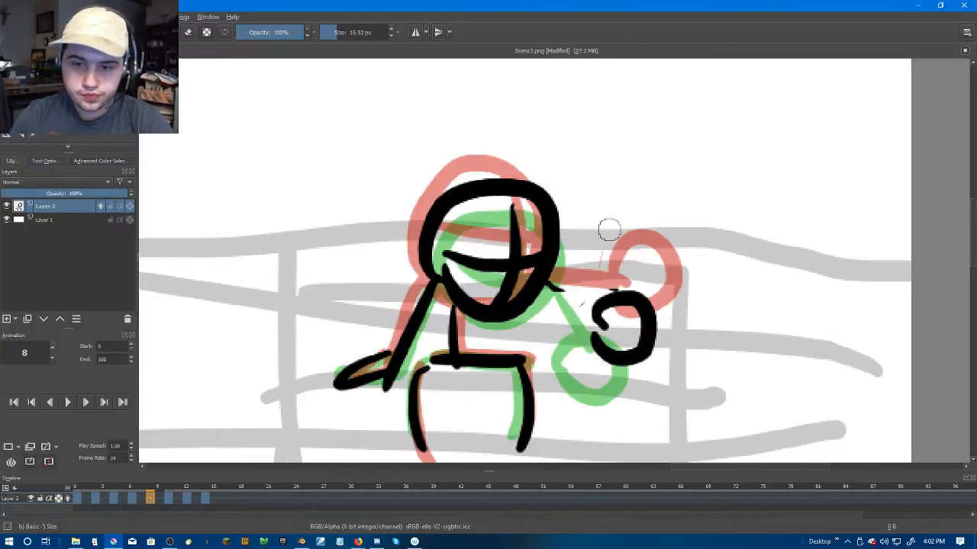
left_click_drag(551, 286, 600, 320)
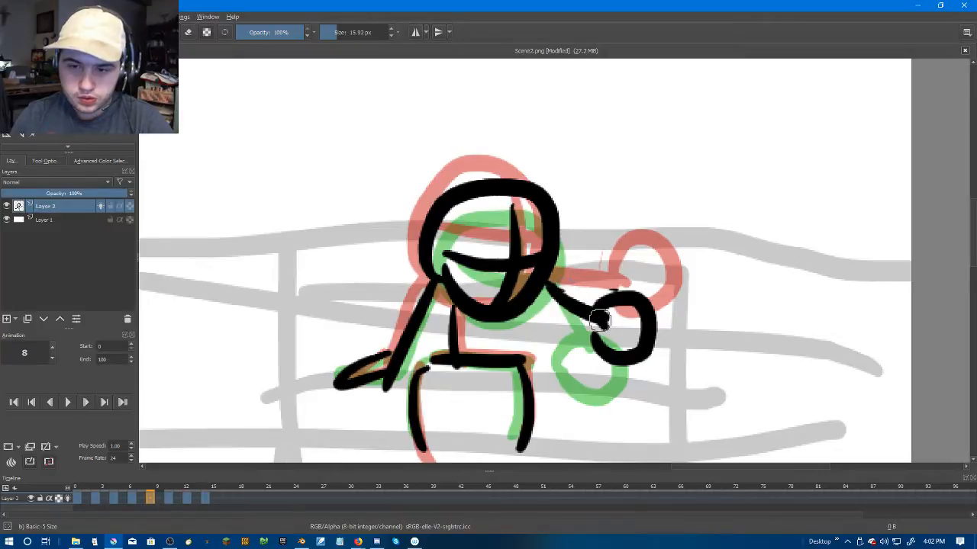
Step: Flip repeatedly through frames 0 to 15 to examine the arm's arc with the adjusted frame 8 pose
key("Right")
key("Right")
key("Right")
key("Right")
key("Right")
key("Right")
key("Right")
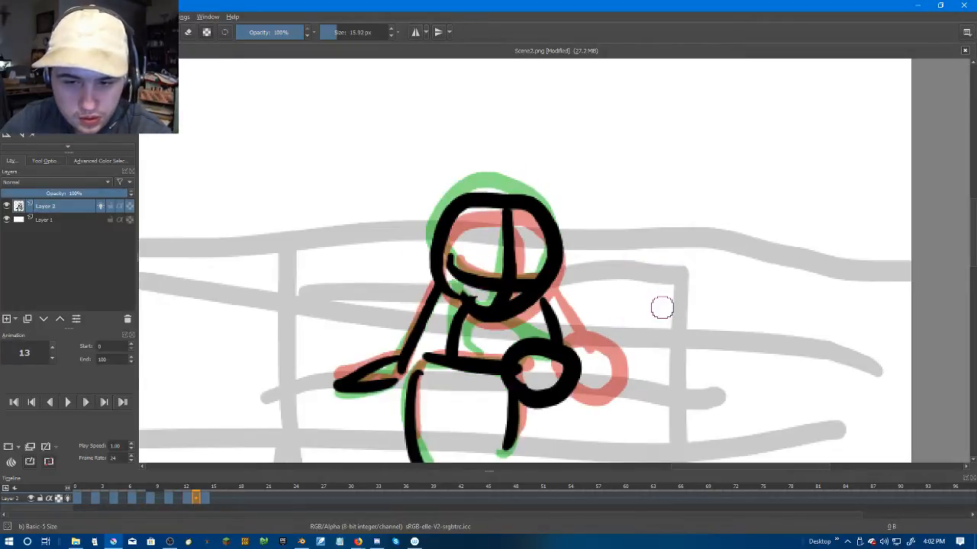
key("Left")
key("Left")
key("Left")
key("Left")
key("Left")
key("Left")
key("Left")
key("Left")
key("Left")
key("Left")
key("Left")
key("Left")
key("Left")
key("Left")
key("Left")
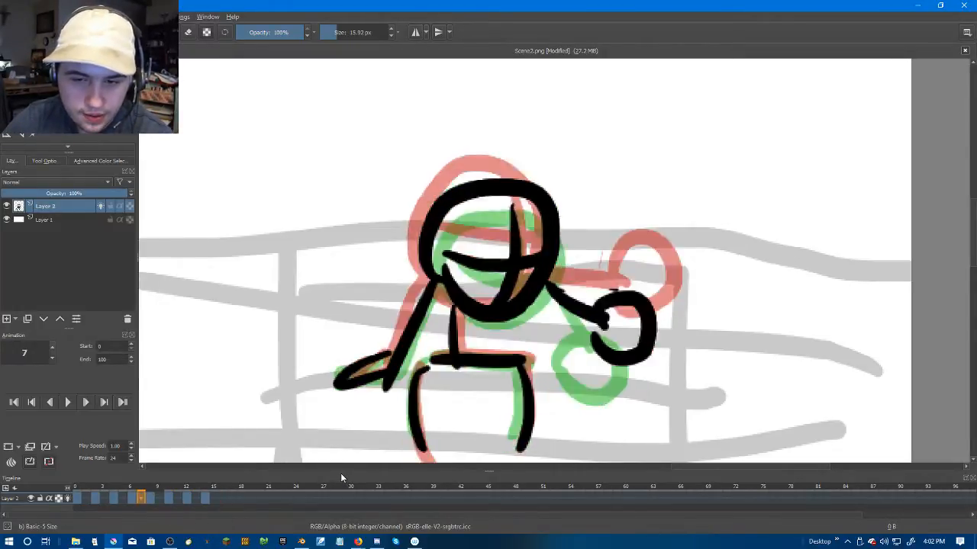
key("Right")
key("Right")
key("Right")
key("Right")
key("Right")
key("Right")
key("Right")
key("Right")
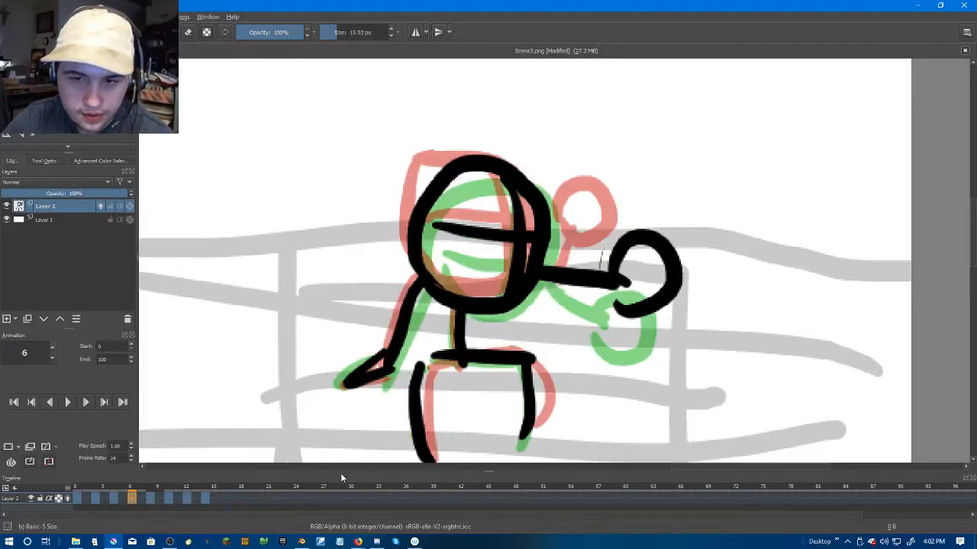
key("Right")
key("Right")
key("Right")
key("Right")
key("Right")
key("Right")
key("Right")
key("Right")
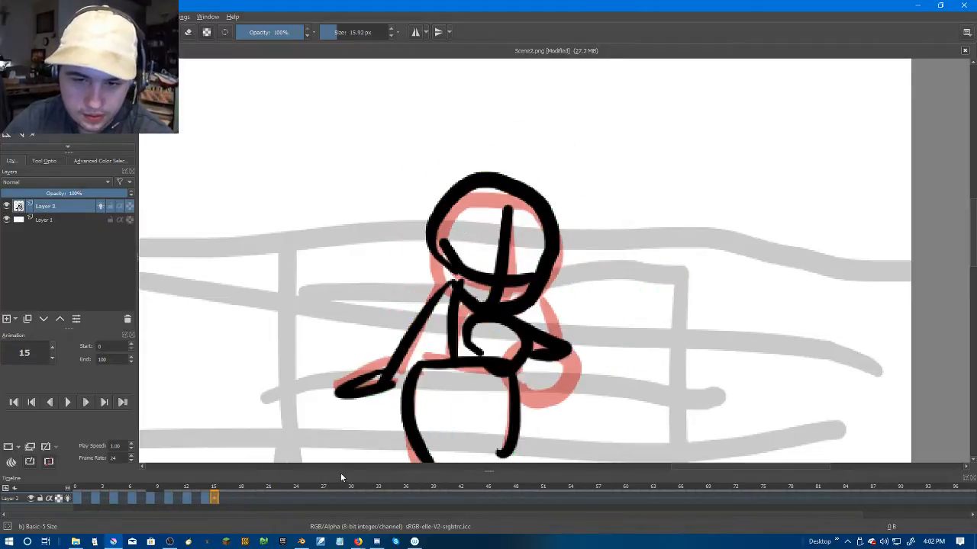
key("Left")
key("Left")
key("Left")
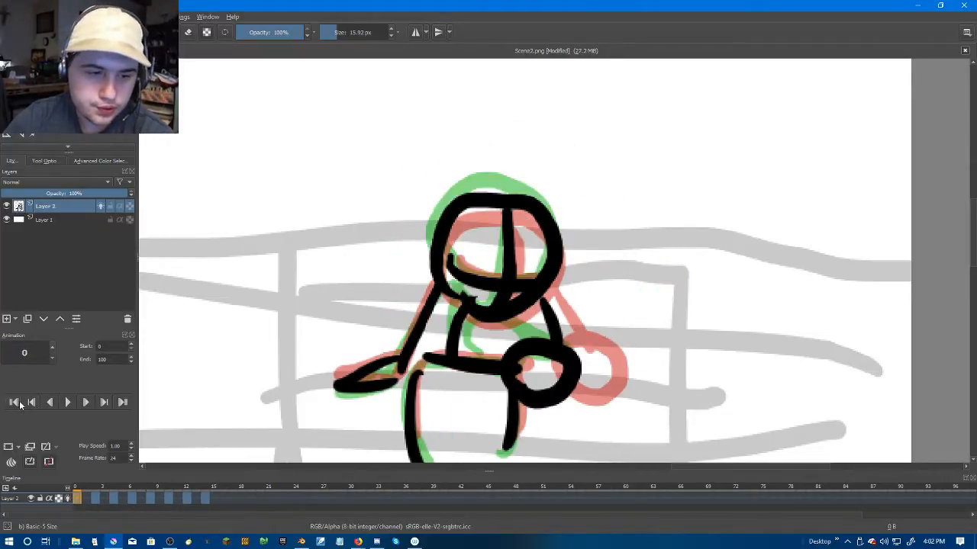
Step: Return to the first frame and play the animation several times to review the full motion
left_click(19, 404)
left_click(64, 405)
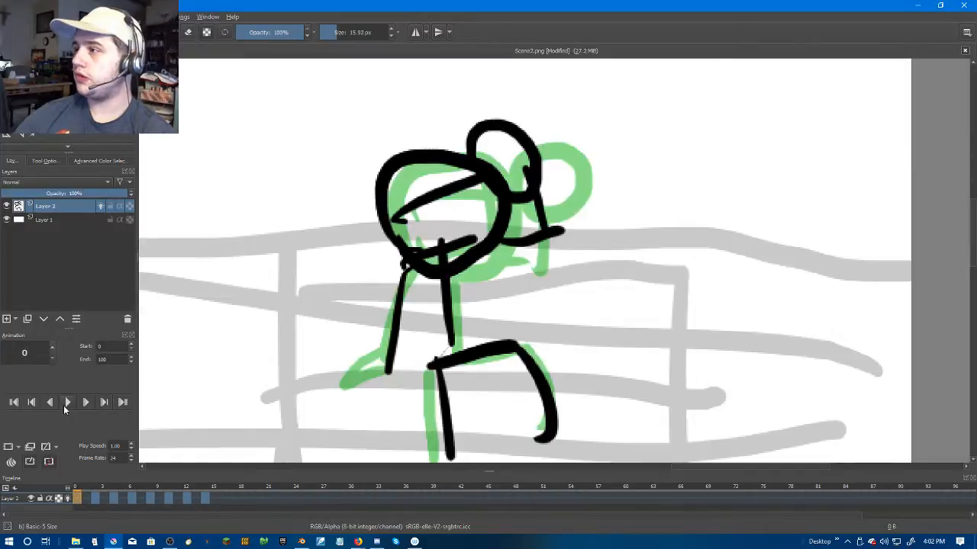
left_click(64, 404)
left_click(64, 405)
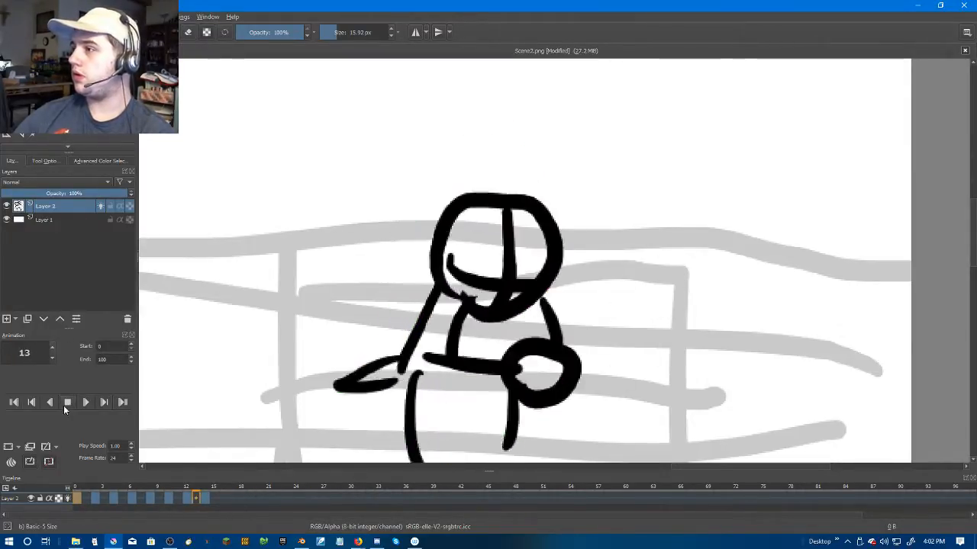
left_click(64, 404)
left_click(64, 404)
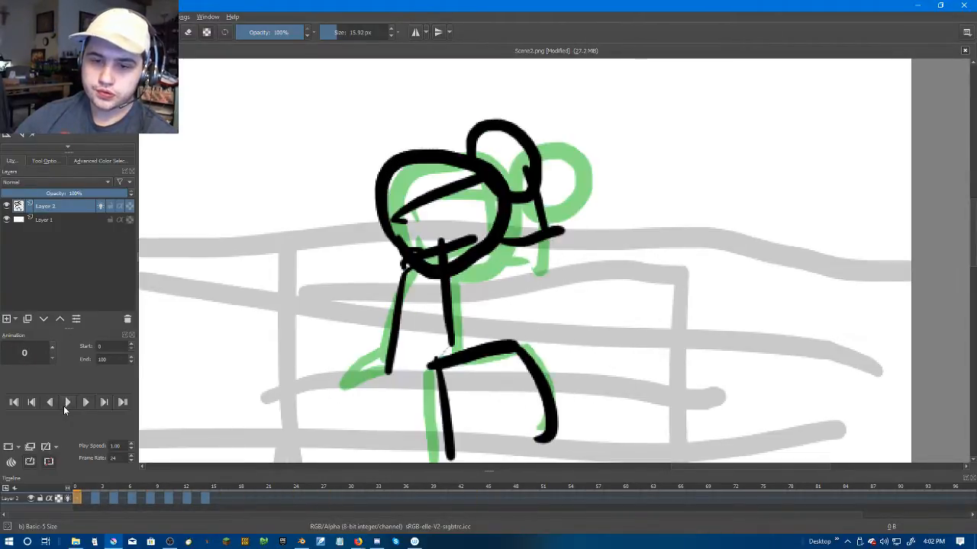
left_click(64, 406)
left_click(63, 406)
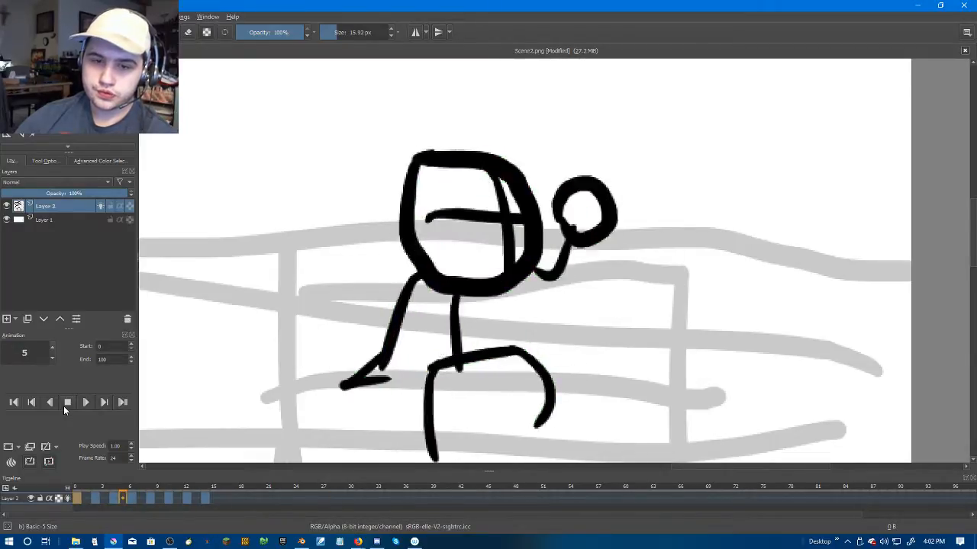
left_click(63, 406)
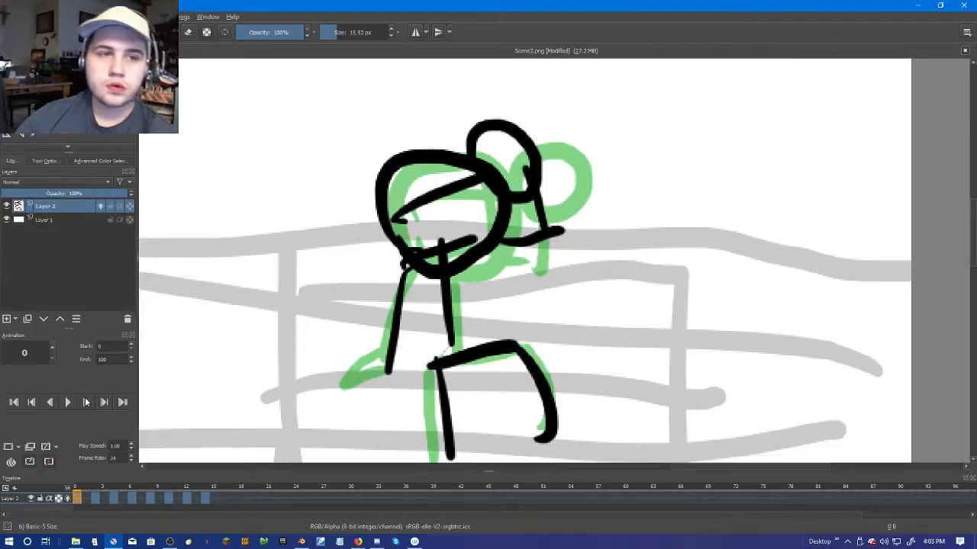
Step: Save the drawing as a Krita document named CameoScene2.kra in the Cameos folder
left_click(13, 16)
left_click(46, 75)
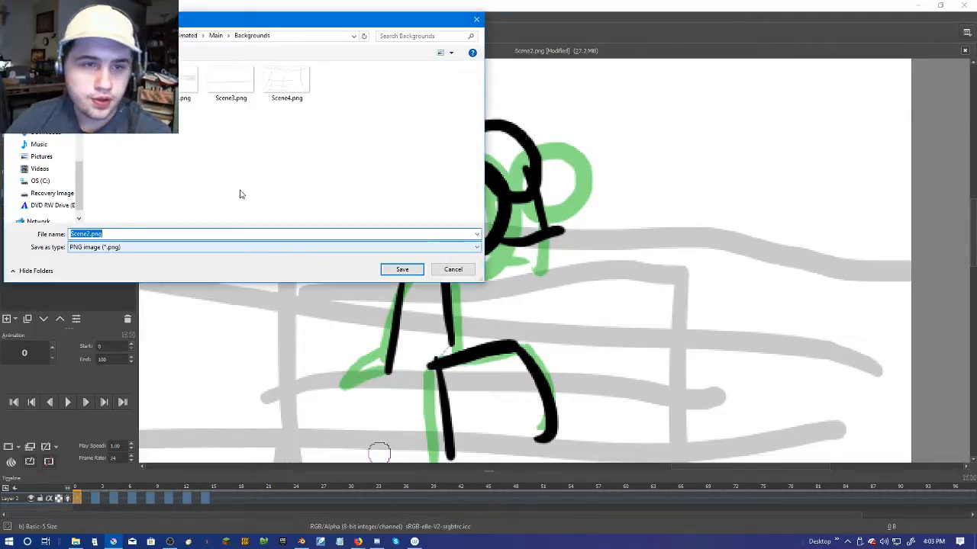
left_click(217, 36)
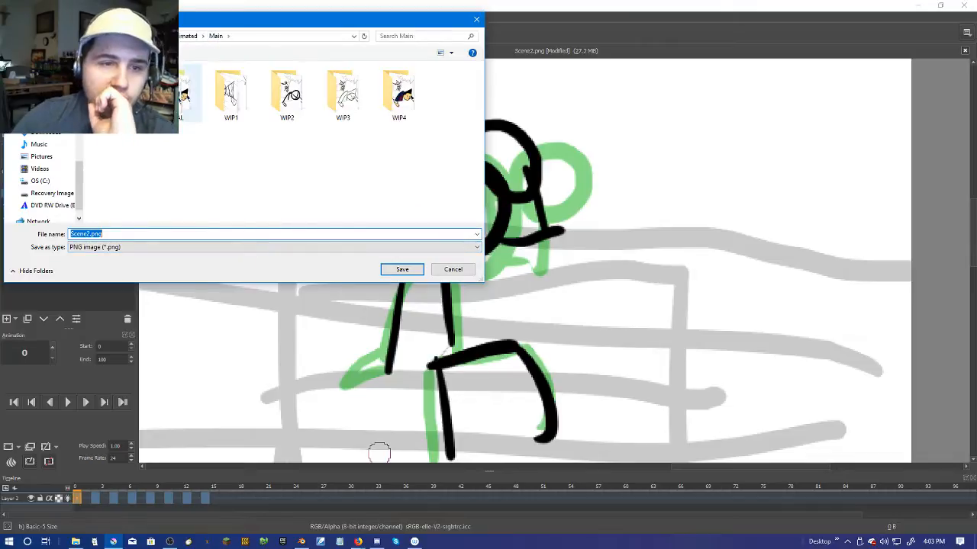
left_click(184, 37)
double_click(176, 107)
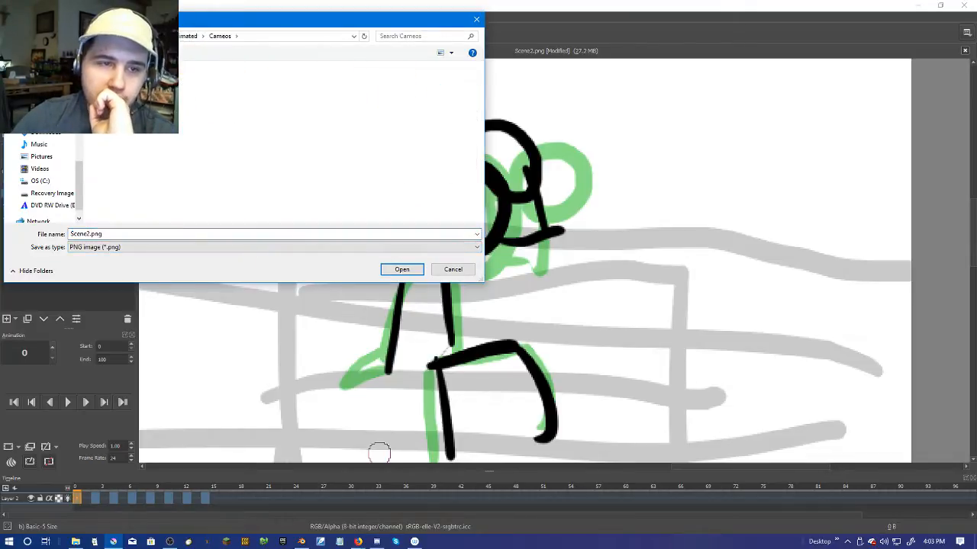
left_click(118, 248)
left_click(118, 265)
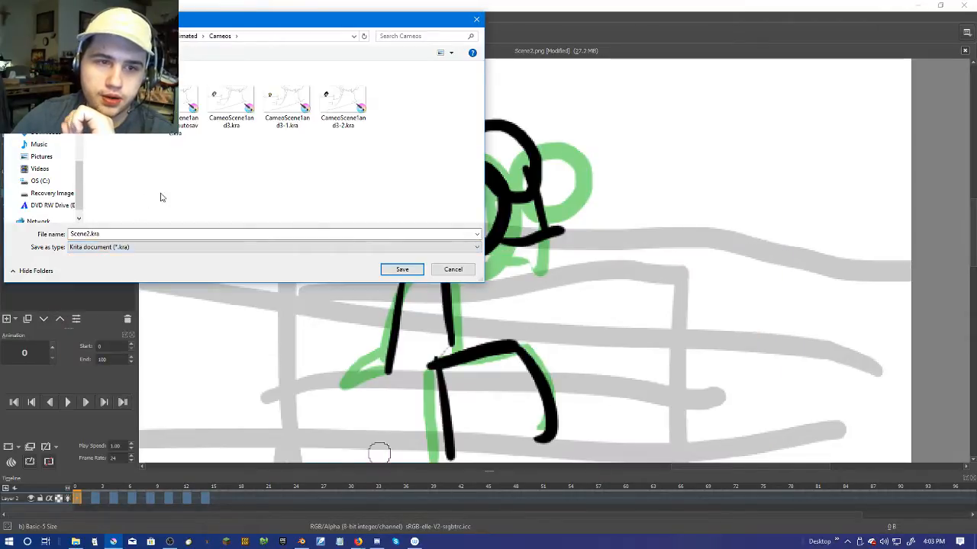
left_click(129, 235)
key("Left")
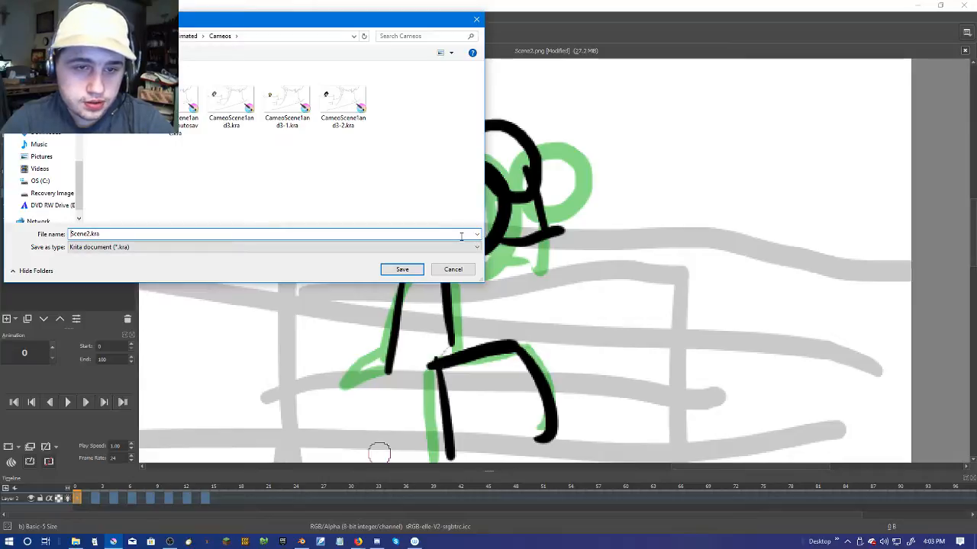
key("Home")
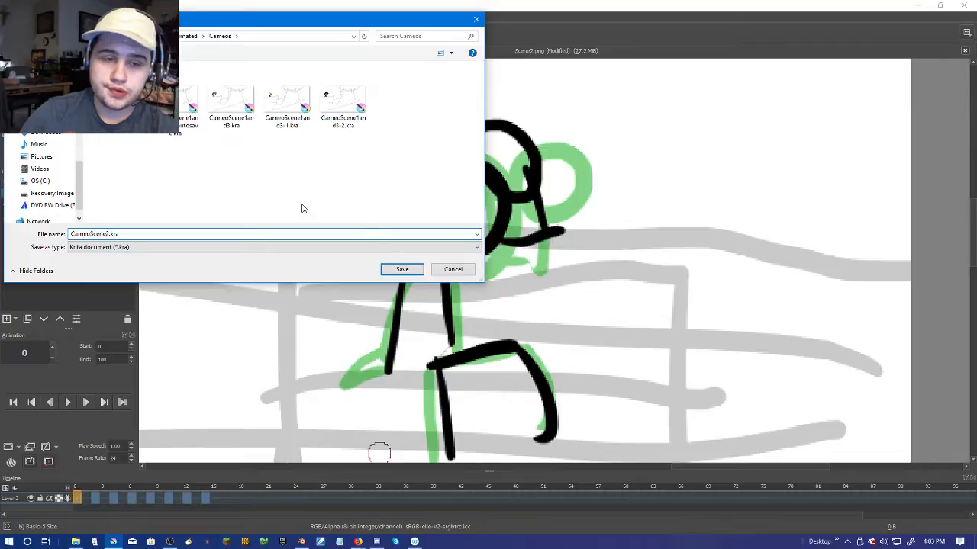
left_click(402, 270)
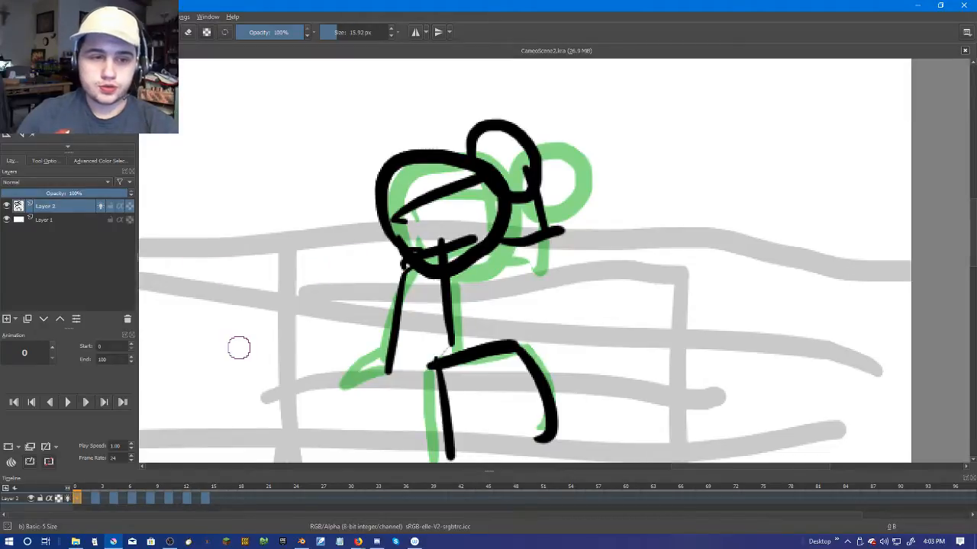
Step: Lower the rough animation layer's opacity to 28% and add a new layer above it with a blank frame at frame 14
left_click_drag(33, 193, 35, 193)
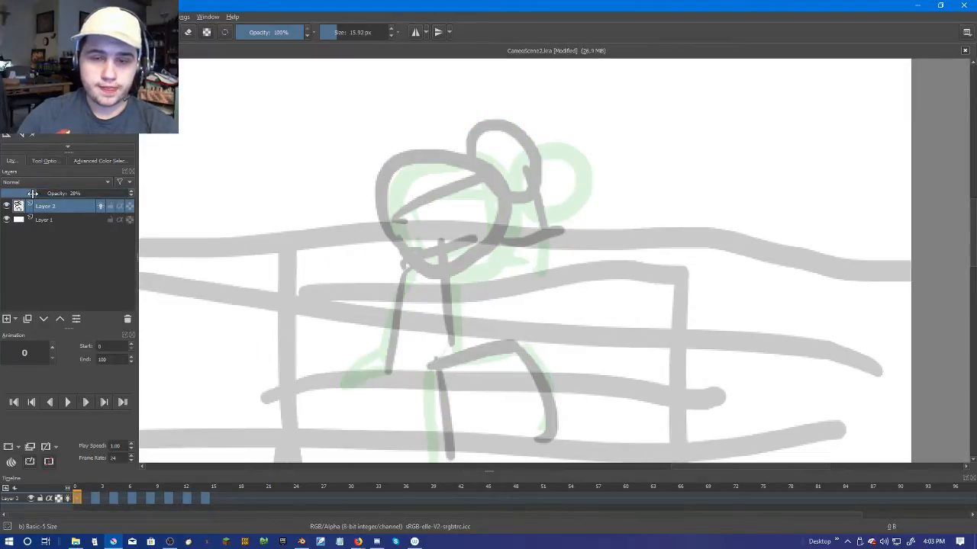
left_click(208, 498)
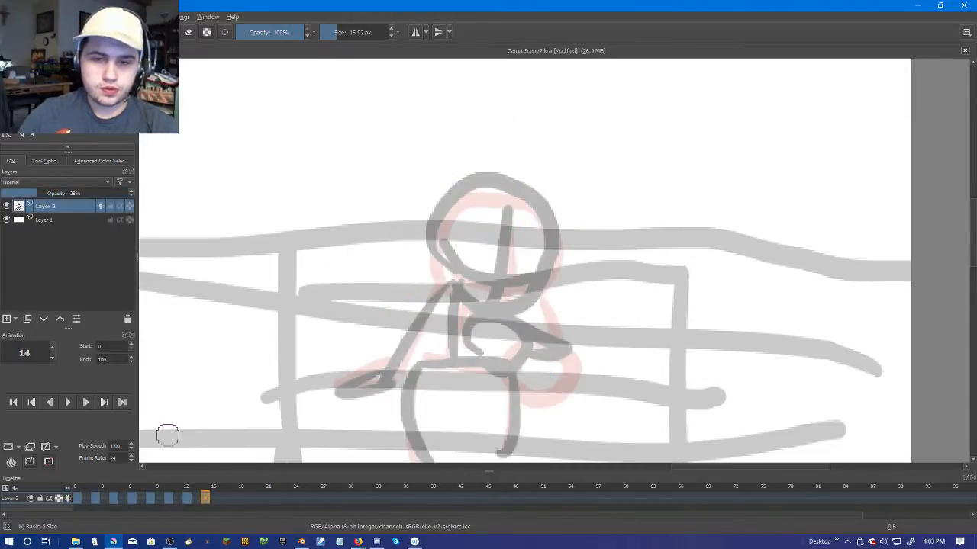
left_click(7, 319)
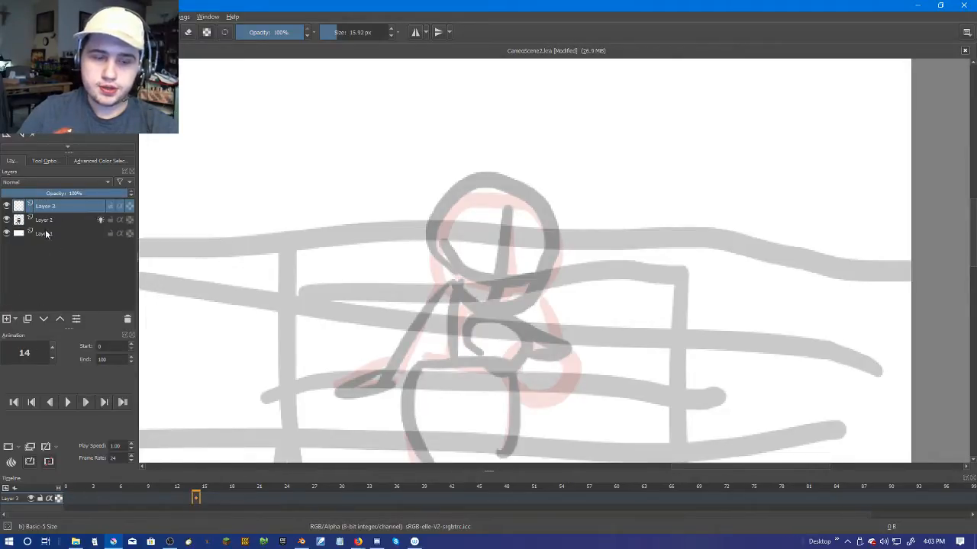
right_click(195, 500)
left_click(229, 465)
scroll(506, 266, "up", 2)
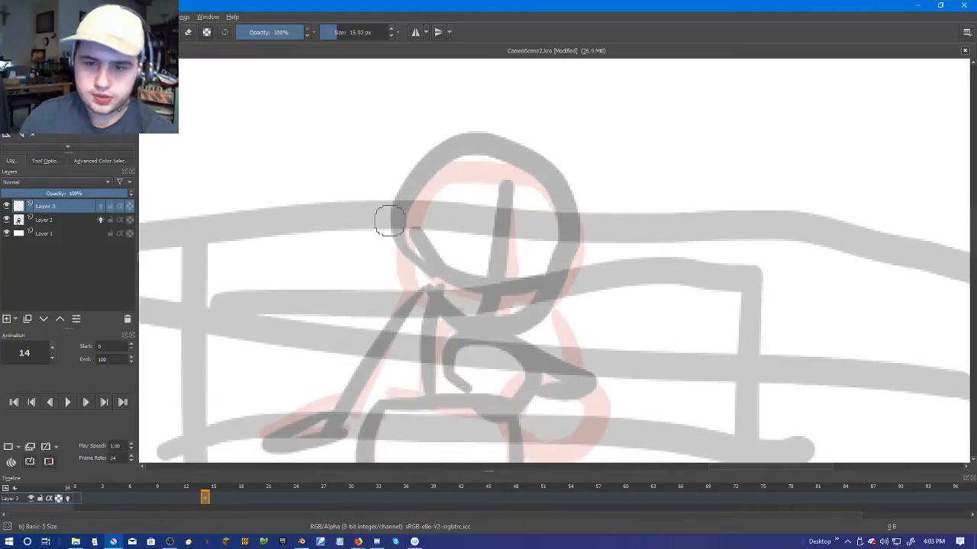
mouse_move(421, 283)
left_mouse_down()
mouse_move(534, 323)
mouse_move(566, 307)
left_mouse_up()
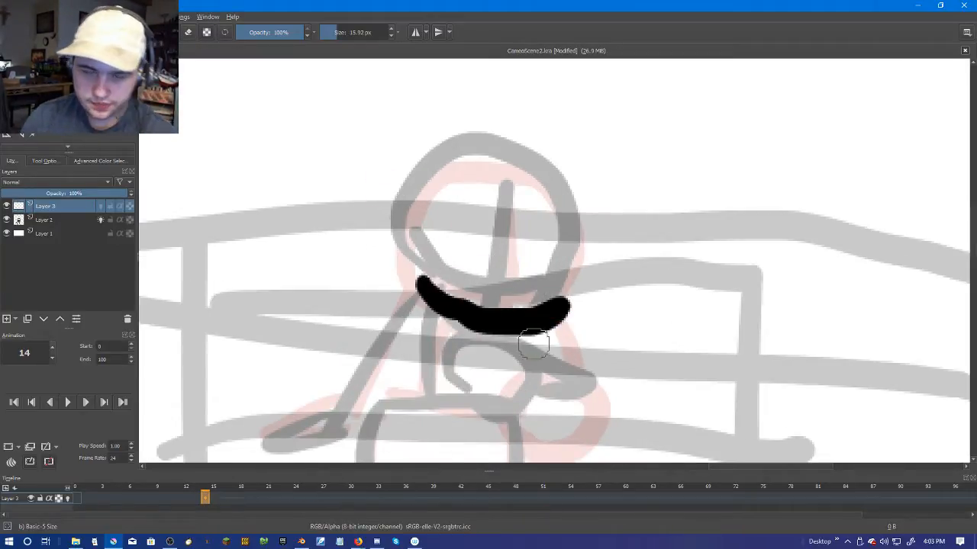
left_click_drag(553, 234, 509, 269)
left_click_drag(467, 233, 482, 277)
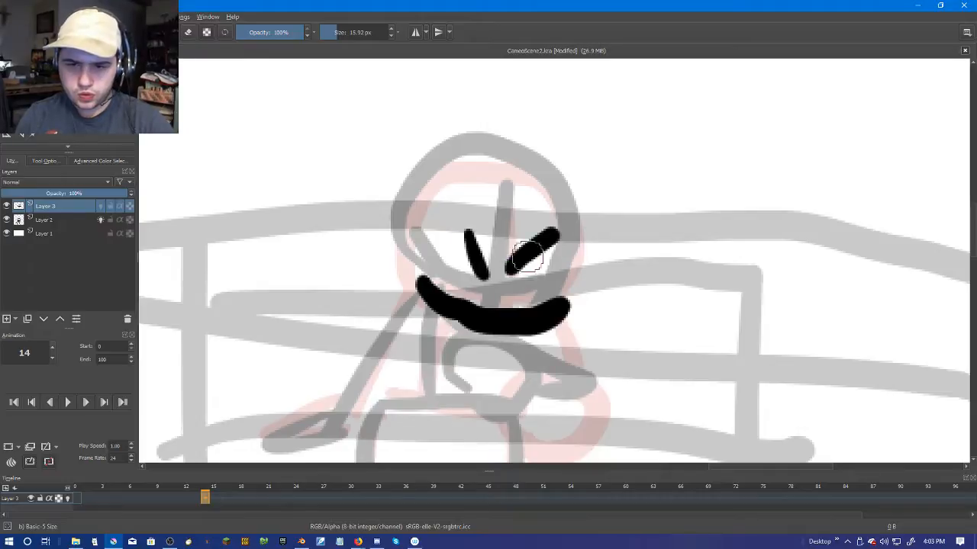
key("ctrl+z")
key("ctrl+z")
key("ctrl+z")
Step: On frame 14 of the new layer, draw the character's curved jawline, two round eyes and the short strokes beneath them
mouse_move(416, 258)
left_mouse_down()
mouse_move(444, 293)
mouse_move(505, 321)
mouse_move(557, 296)
left_mouse_up()
mouse_move(467, 178)
left_mouse_down()
mouse_move(464, 164)
mouse_move(523, 203)
mouse_move(526, 242)
left_mouse_up()
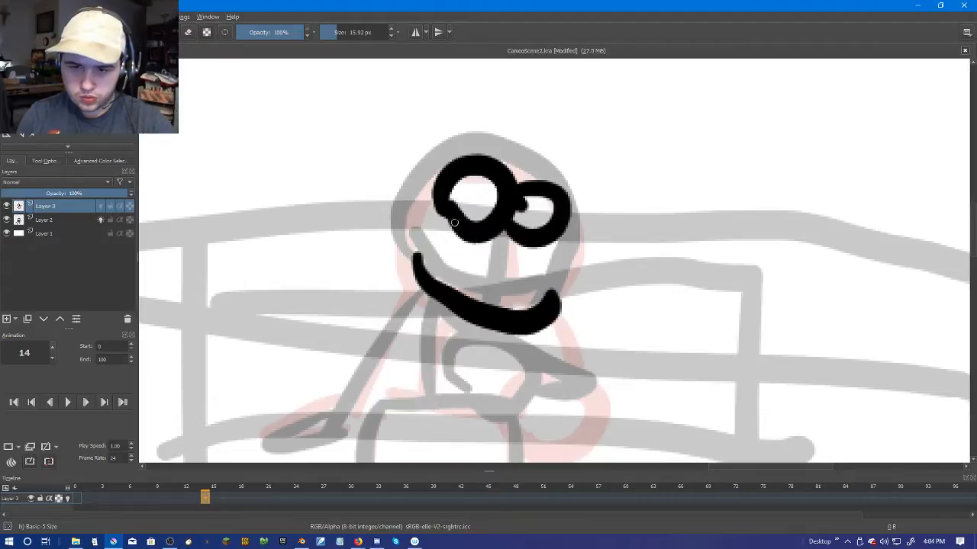
left_click_drag(455, 223, 488, 267)
left_click_drag(534, 243, 507, 269)
left_click_drag(528, 255, 518, 283)
left_click_drag(475, 255, 466, 279)
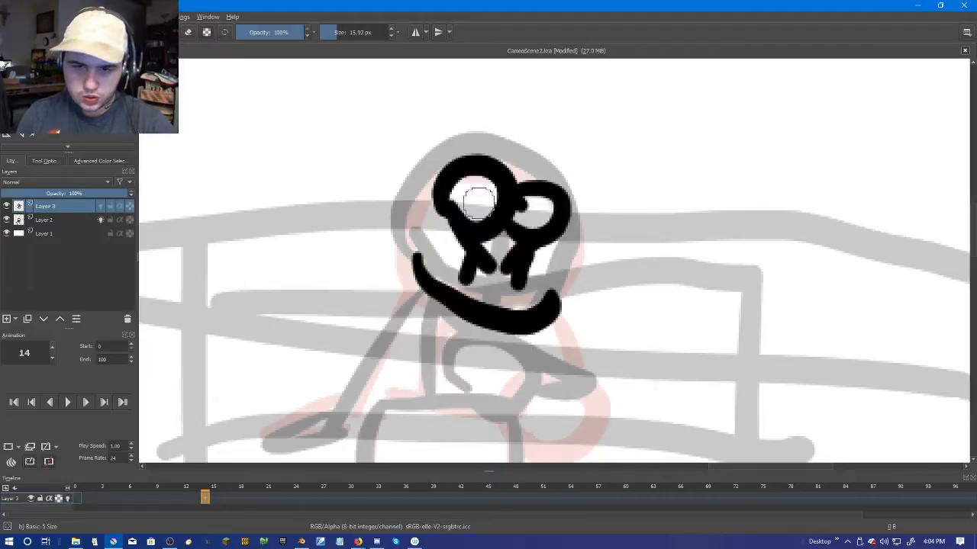
Step: Draw the clenched fist in front of the chest, its bent arm, and the other arm reaching down to its hand
mouse_move(459, 391)
left_mouse_down()
mouse_move(524, 361)
mouse_move(490, 414)
mouse_move(495, 370)
mouse_move(525, 393)
left_mouse_up()
mouse_move(549, 314)
left_mouse_down()
mouse_move(584, 350)
mouse_move(585, 395)
mouse_move(560, 336)
mouse_move(569, 405)
left_mouse_up()
key("ctrl+z")
left_click_drag(414, 287, 318, 431)
mouse_move(422, 309)
left_mouse_down()
mouse_move(372, 409)
mouse_move(286, 434)
mouse_move(313, 418)
mouse_move(244, 432)
mouse_move(347, 400)
mouse_move(328, 437)
mouse_move(387, 396)
left_mouse_up()
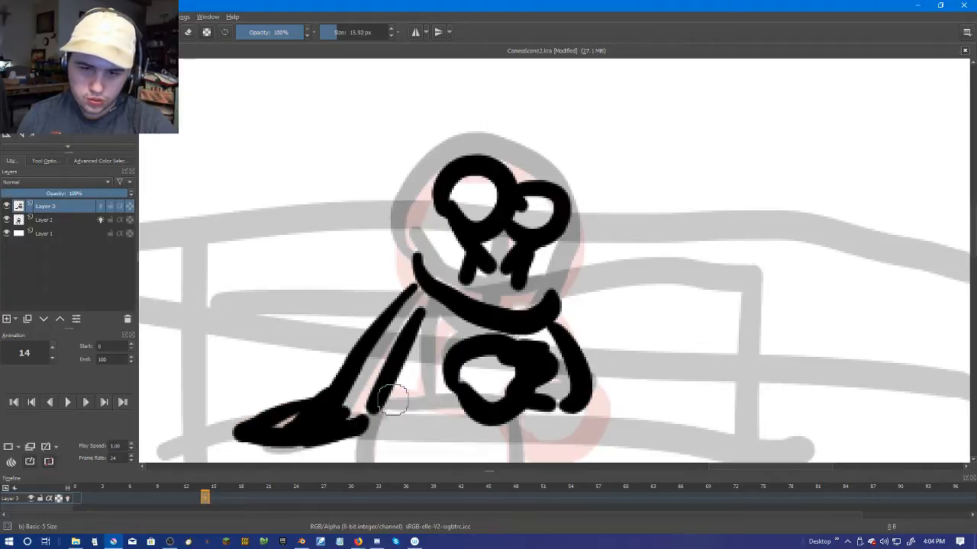
Step: Undo the long outstretched hand, redraw it shorter over the rough pose and thicken the inner line of that arm
left_click_drag(373, 359, 388, 233)
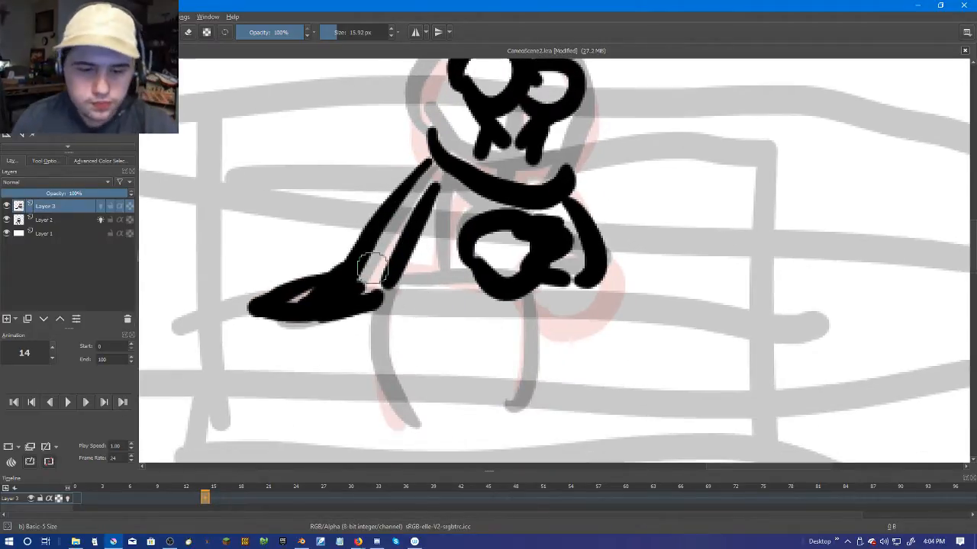
key("ctrl+z")
key("ctrl+z")
key("ctrl+z")
left_click_drag(356, 261, 320, 305)
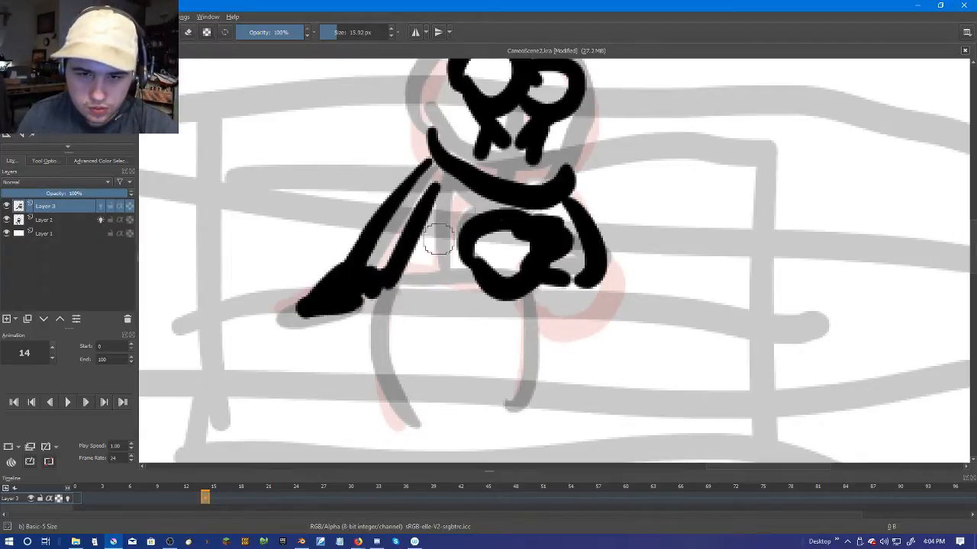
left_click_drag(432, 177, 411, 291)
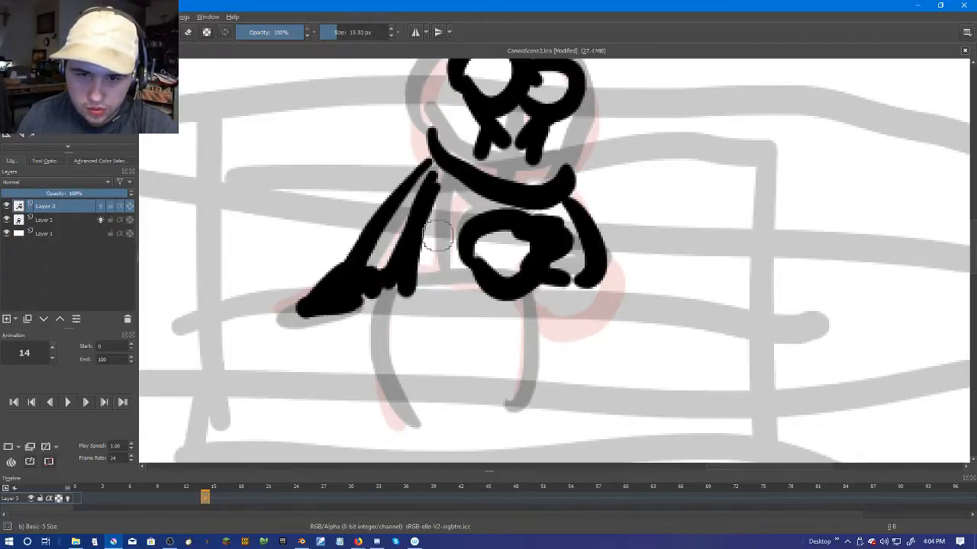
Step: Draw both legs with their feet below the torso and join them with a line at the waist
mouse_move(540, 291)
left_mouse_down()
mouse_move(560, 348)
mouse_move(534, 416)
left_mouse_up()
mouse_move(502, 301)
left_mouse_down()
mouse_move(507, 326)
mouse_move(477, 385)
mouse_move(534, 416)
mouse_move(493, 407)
mouse_move(523, 351)
left_mouse_up()
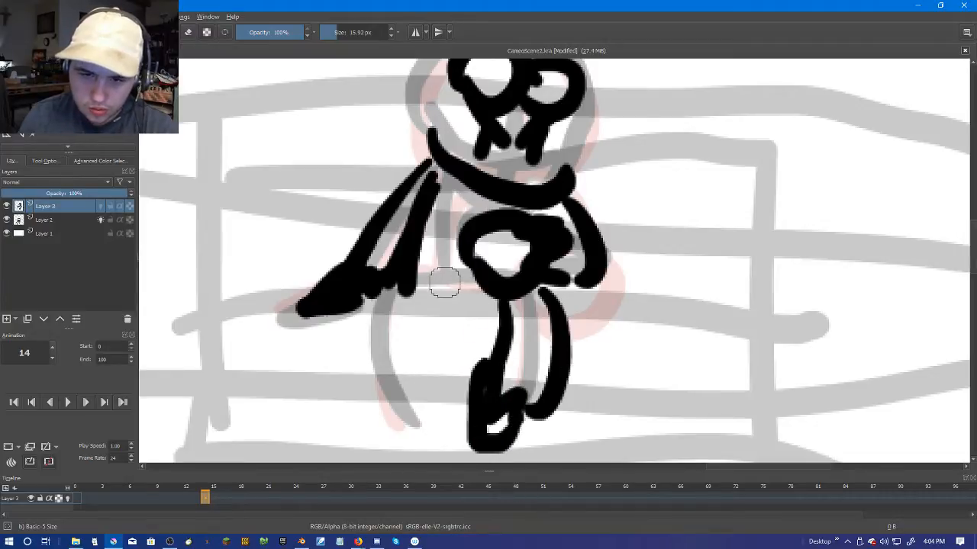
left_click_drag(451, 285, 429, 405)
mouse_move(385, 296)
left_mouse_down()
mouse_move(366, 377)
mouse_move(384, 402)
mouse_move(423, 395)
mouse_move(432, 445)
mouse_move(448, 424)
left_mouse_up()
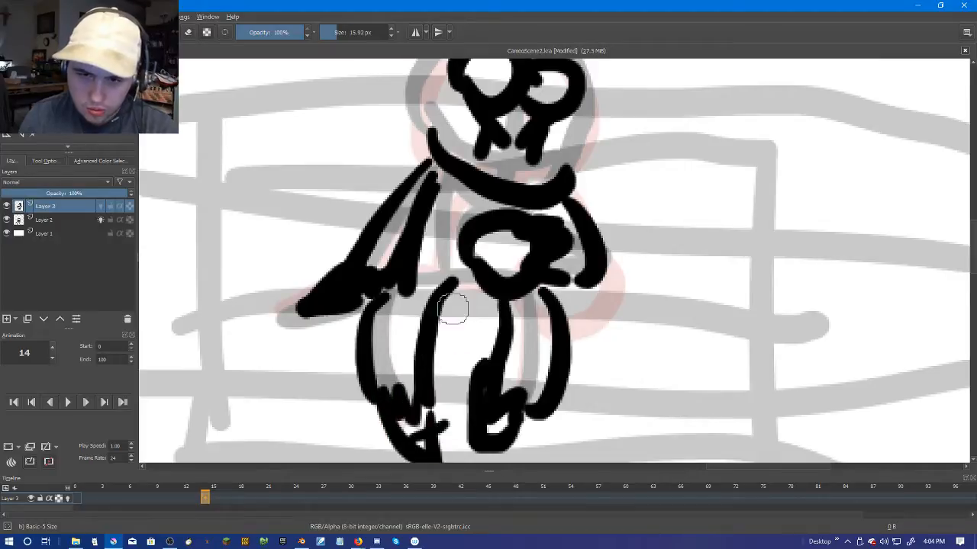
left_click_drag(455, 296, 502, 304)
Step: Draw the long curve hanging behind the head, close both sides of the face and add the neck line below the jaw
left_click_drag(520, 261, 531, 328)
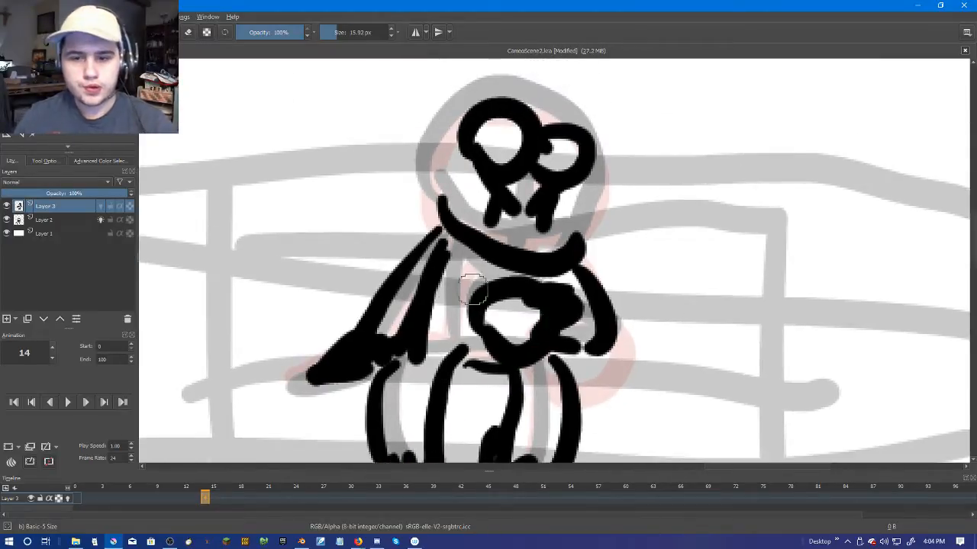
mouse_move(586, 131)
left_mouse_down()
mouse_move(490, 100)
mouse_move(309, 289)
mouse_move(309, 319)
left_mouse_up()
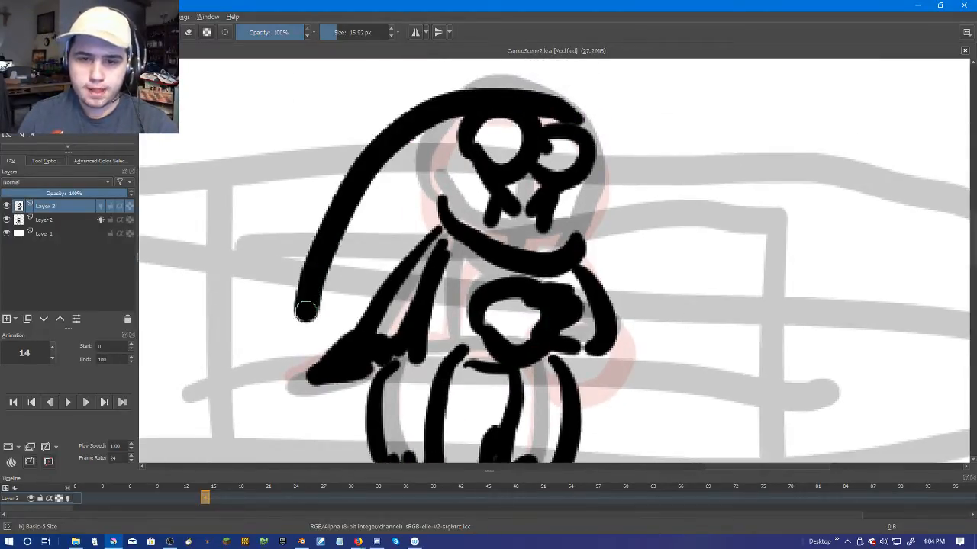
key("ctrl+z")
left_click_drag(366, 299, 456, 126)
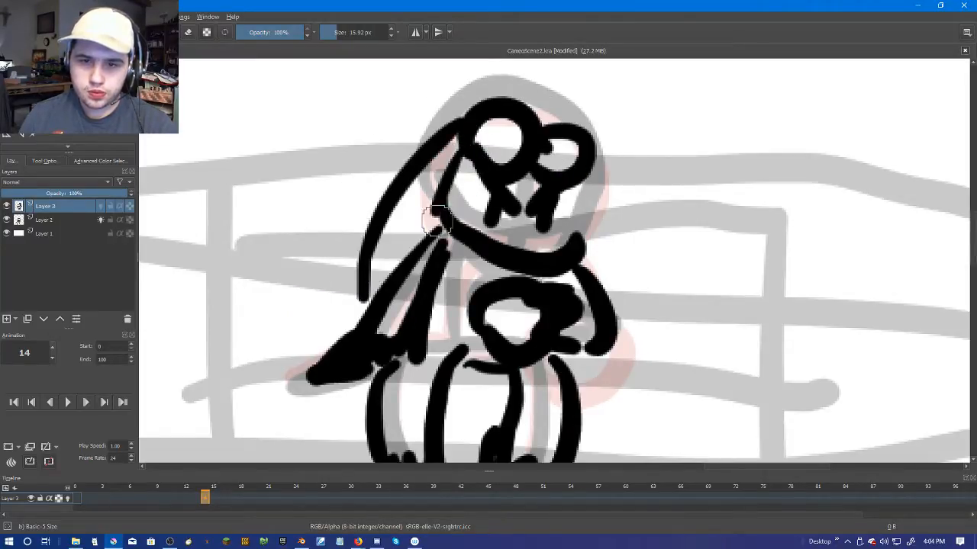
mouse_move(440, 187)
left_mouse_down()
mouse_move(491, 160)
mouse_move(464, 157)
mouse_move(441, 191)
mouse_move(463, 156)
left_mouse_up()
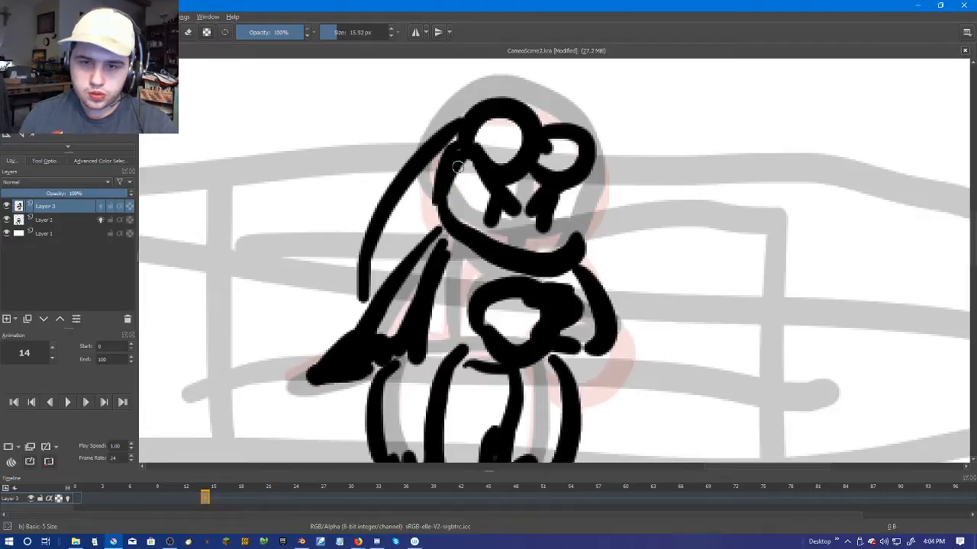
left_click_drag(572, 177, 602, 268)
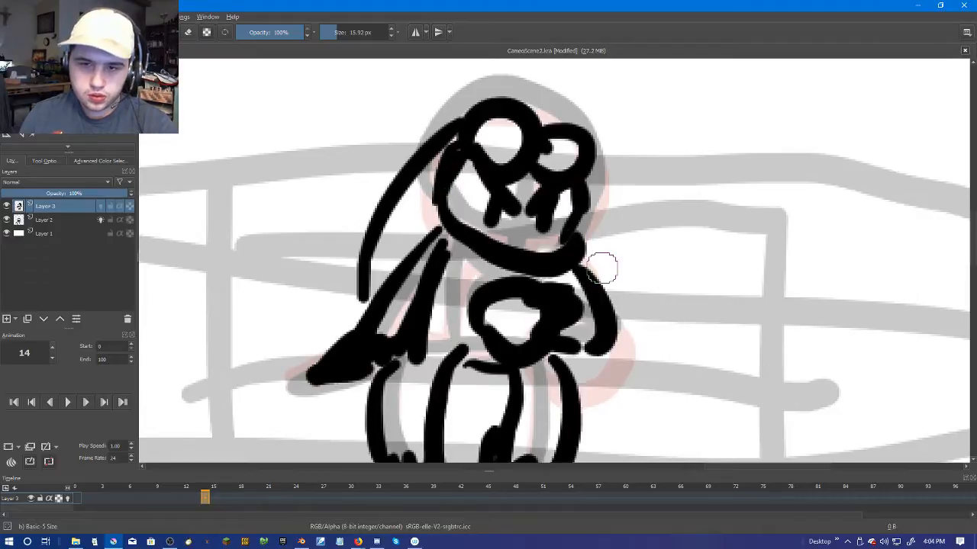
left_click_drag(479, 266, 502, 261)
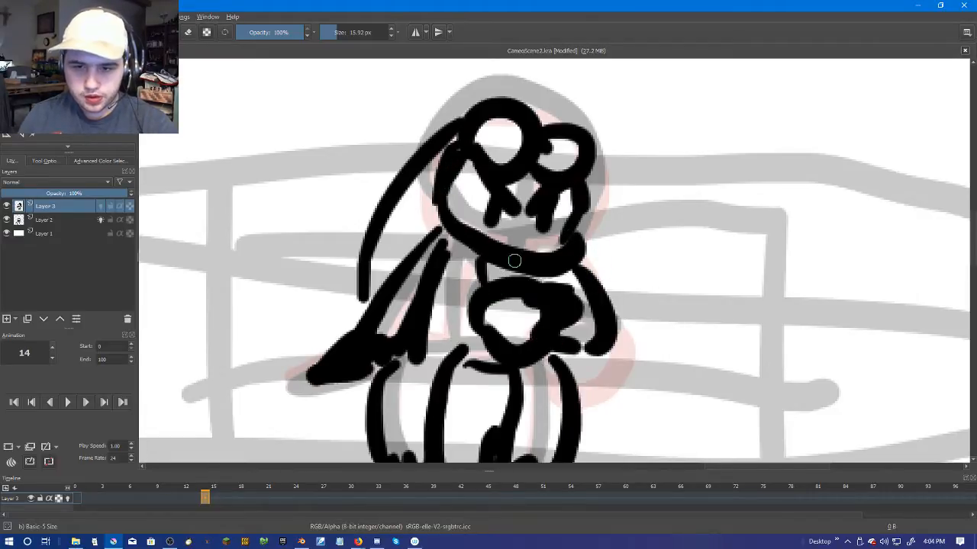
Step: Flip back and forth between frame 14 and the preceding frames to compare the new drawing with the rough poses
scroll(580, 244, "down", 5)
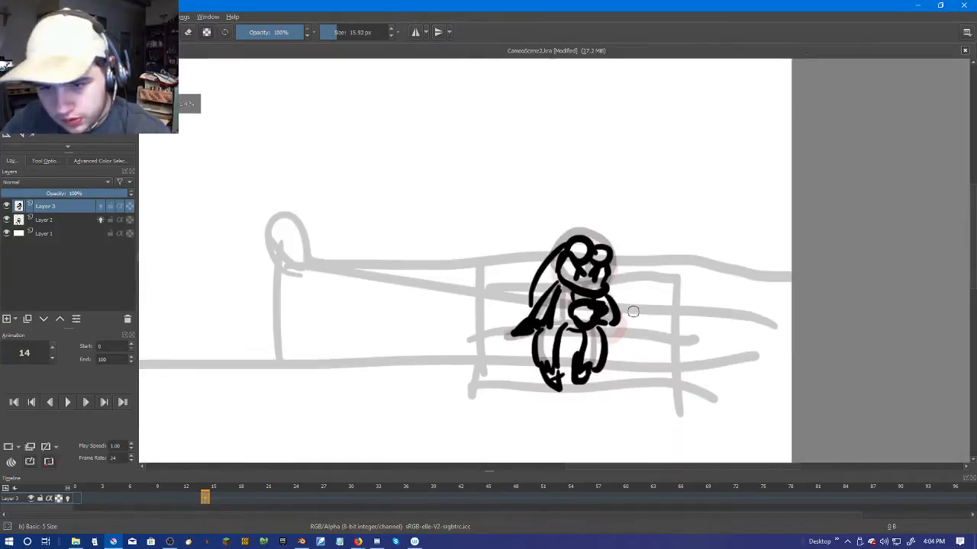
key("Left")
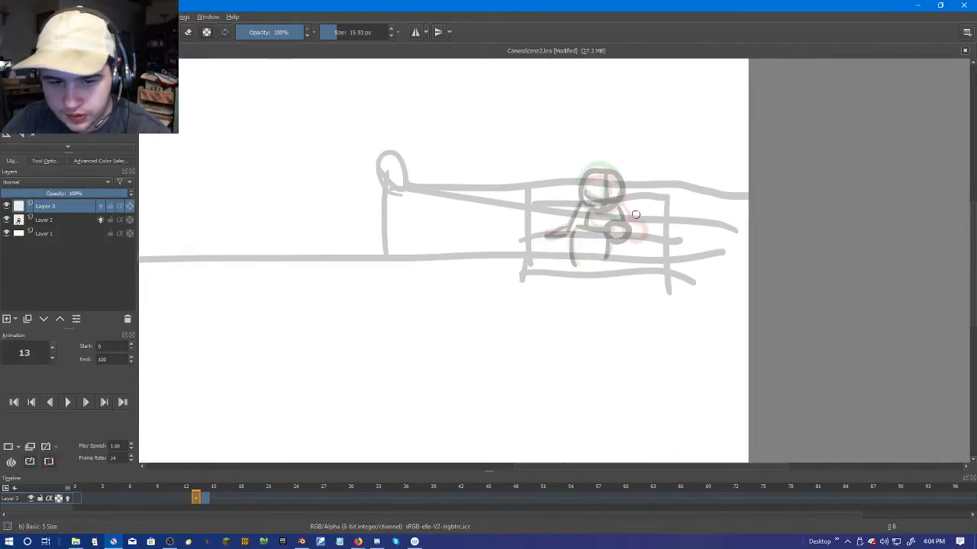
key("Right")
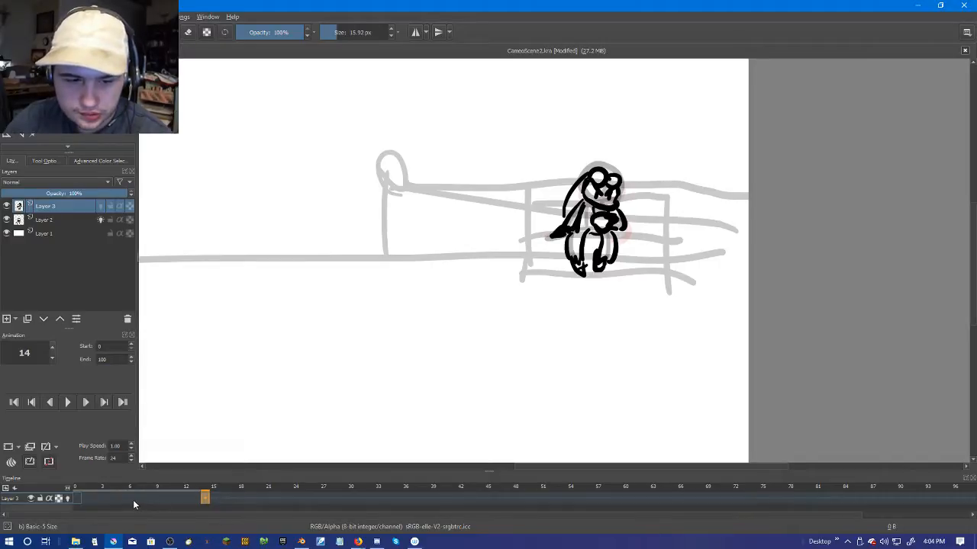
key("Left")
key("Left")
key("Right")
key("Right")
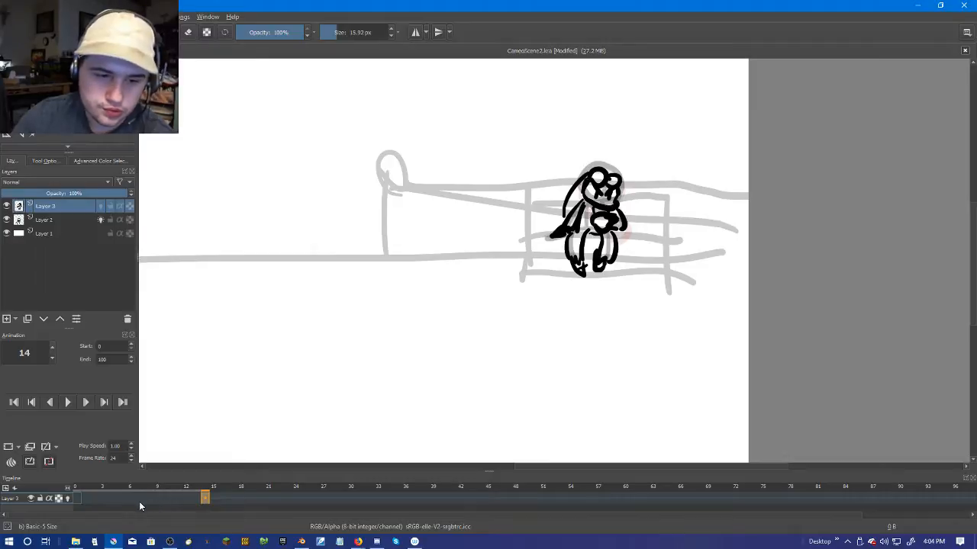
Step: At frame 12, toggle the onion skins of the rough and new drawing layers to compare the neighbouring poses
left_click(188, 499)
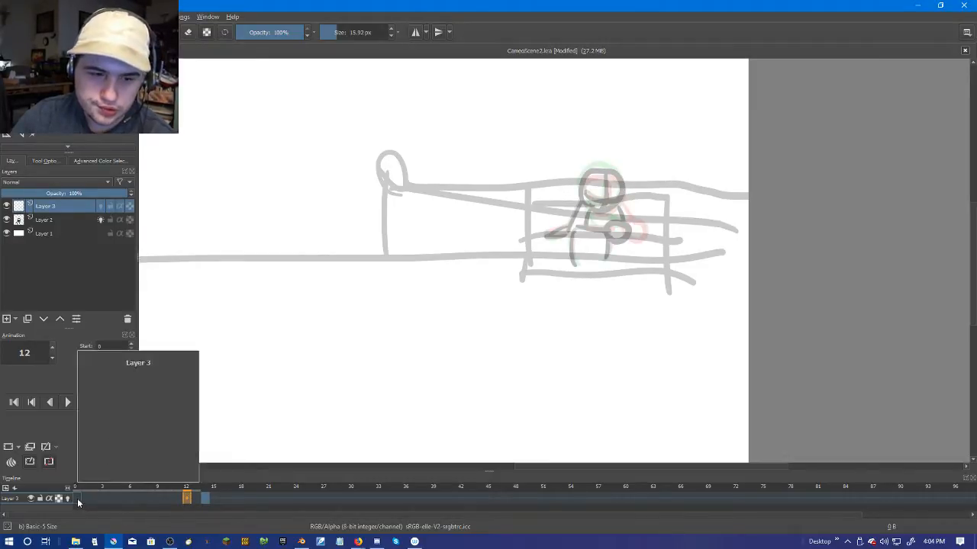
left_click(100, 220)
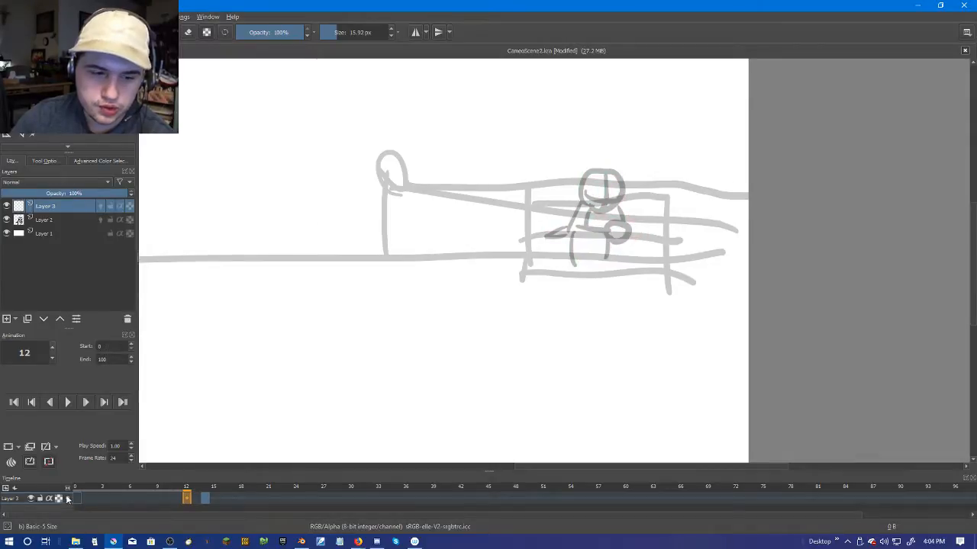
left_click(100, 206)
scroll(602, 185, "up", 1)
left_click(102, 219)
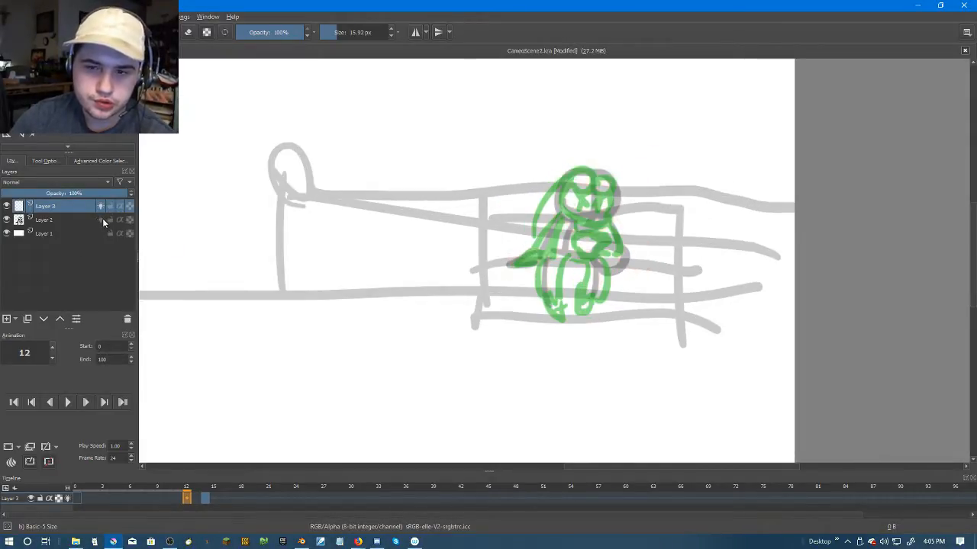
left_click(102, 219)
left_click(101, 207)
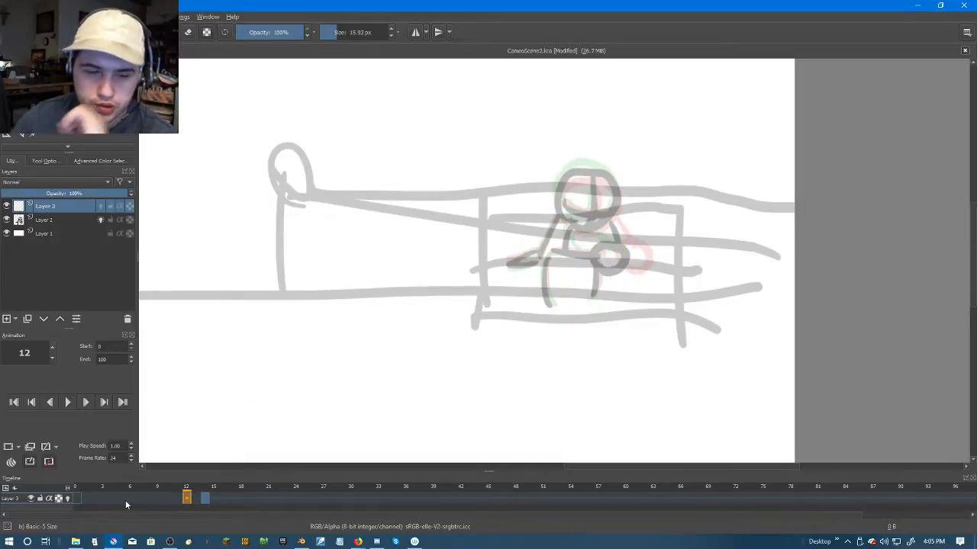
Step: At frame 0, turn on the onion skin of Layer 3 to guide the new drawing
left_click(76, 500)
scroll(611, 170, "up", 2)
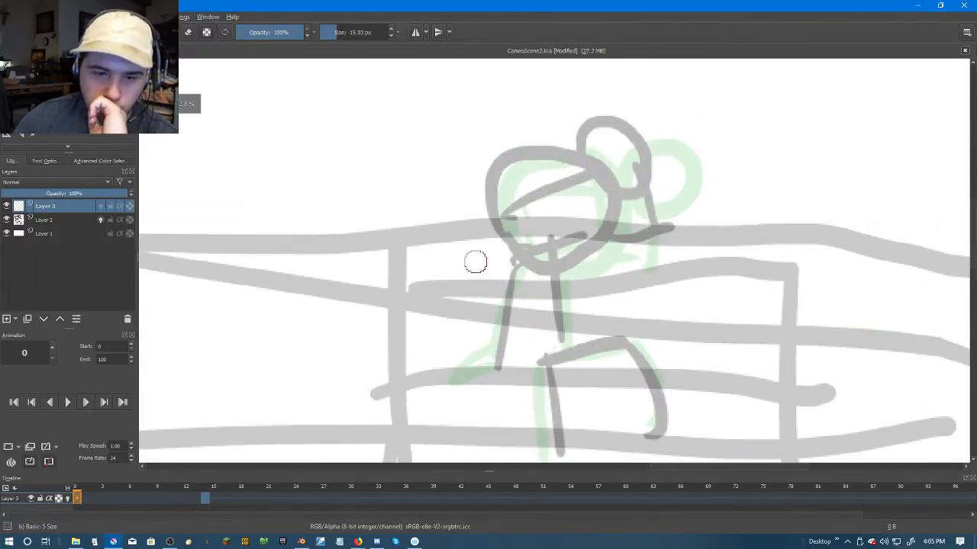
left_click(67, 499)
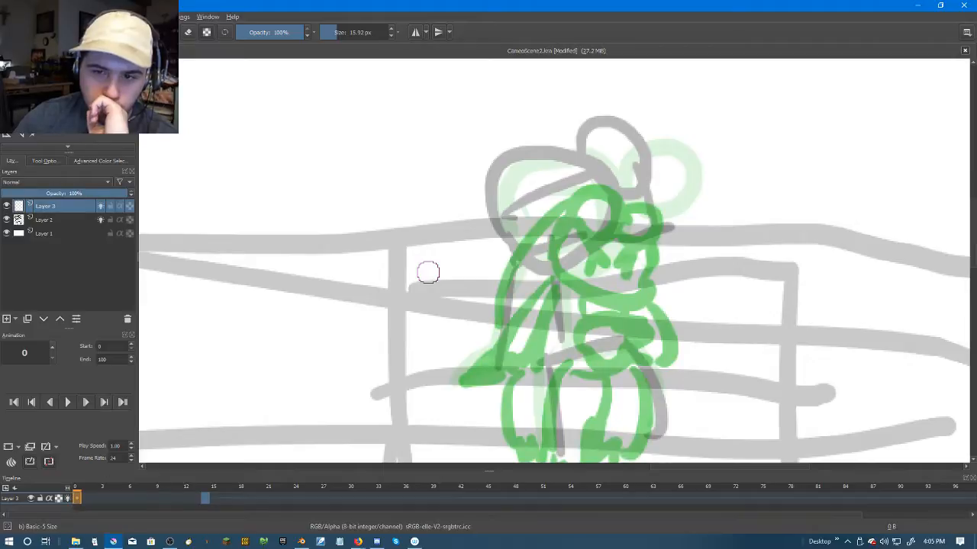
left_click_drag(475, 244, 427, 296)
scroll(427, 296, "up", 1)
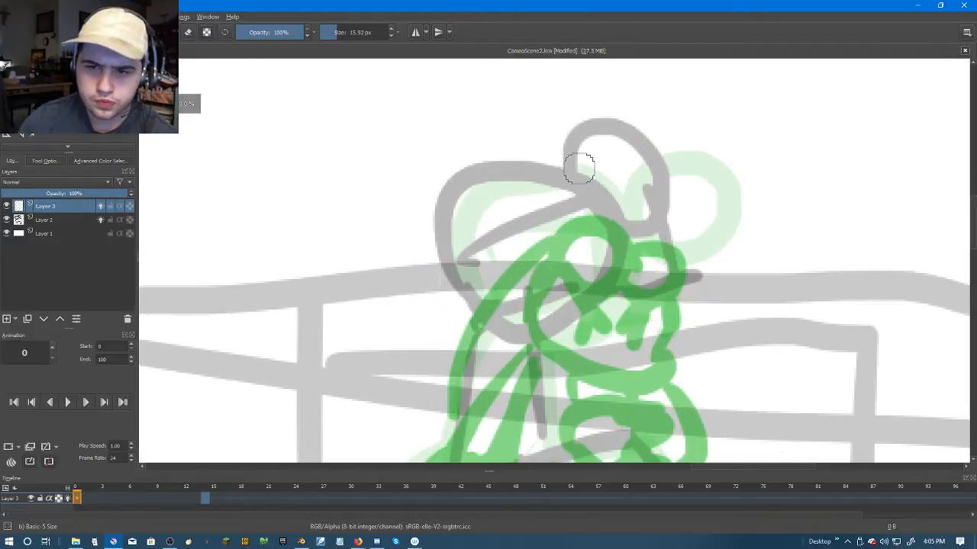
mouse_move(634, 210)
left_mouse_down()
mouse_move(674, 158)
mouse_move(683, 225)
mouse_move(644, 210)
left_mouse_up()
mouse_move(531, 219)
left_mouse_down()
mouse_move(564, 186)
mouse_move(614, 156)
left_mouse_up()
key("ctrl+z")
key("ctrl+z")
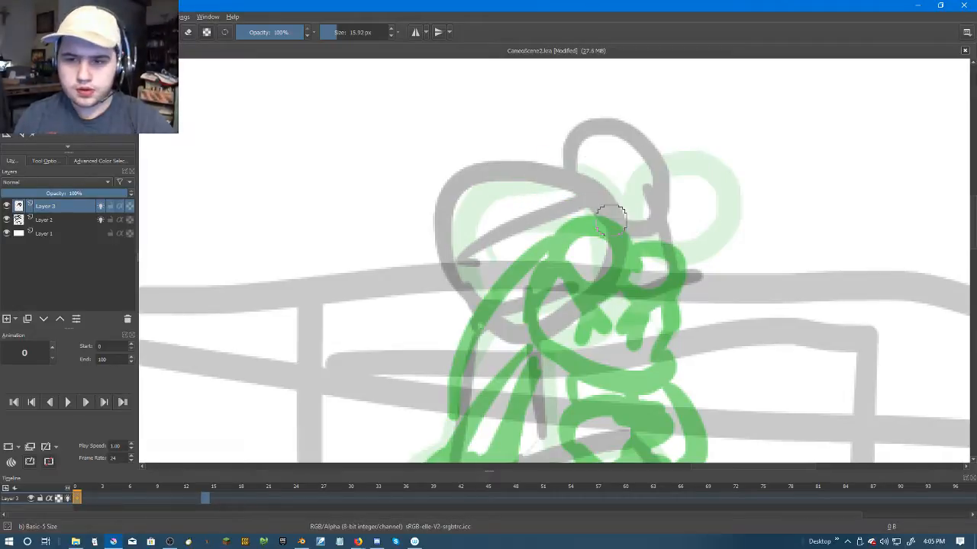
mouse_move(563, 199)
left_mouse_down()
mouse_move(628, 181)
mouse_move(666, 206)
mouse_move(607, 271)
left_mouse_up()
mouse_move(673, 209)
left_mouse_down()
mouse_move(690, 257)
mouse_move(649, 255)
left_mouse_up()
key("ctrl+z")
left_click_drag(679, 206, 666, 309)
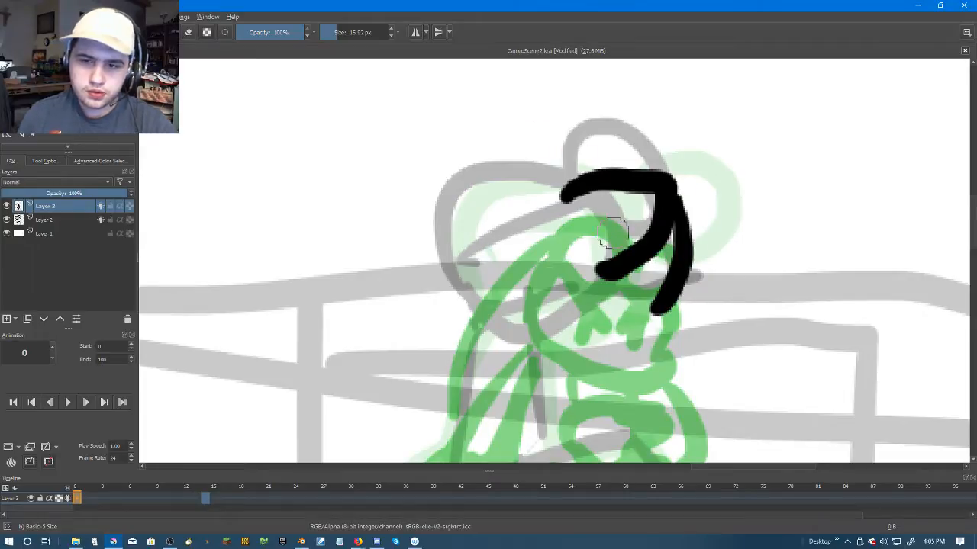
key("ctrl+z")
mouse_move(637, 227)
left_mouse_down()
mouse_move(664, 277)
mouse_move(630, 240)
left_mouse_up()
key("ctrl+z")
key("ctrl+z")
Step: Draw the upper front of the face over the frame 0 rough, with both raised eyes and short brow lines between them
mouse_move(542, 209)
left_mouse_down()
mouse_move(610, 192)
mouse_move(646, 220)
mouse_move(600, 280)
left_mouse_up()
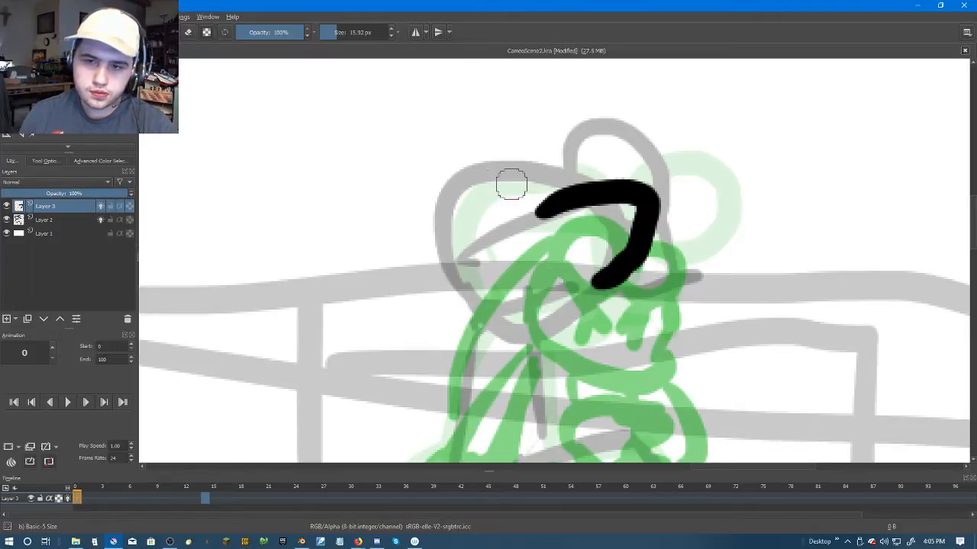
mouse_move(458, 172)
left_mouse_down()
mouse_move(545, 159)
mouse_move(507, 182)
mouse_move(464, 231)
mouse_move(451, 271)
left_mouse_up()
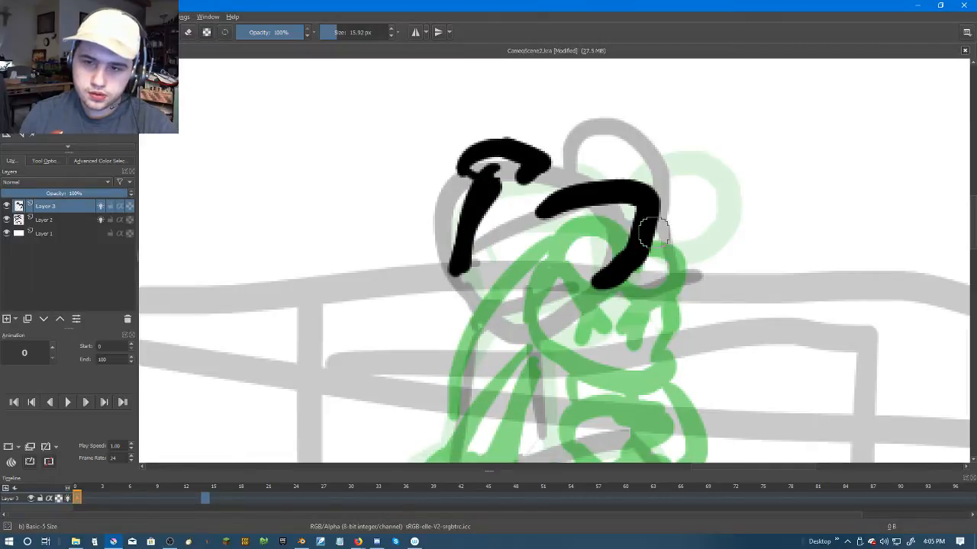
mouse_move(639, 181)
left_mouse_down()
mouse_move(683, 218)
mouse_move(657, 228)
left_mouse_up()
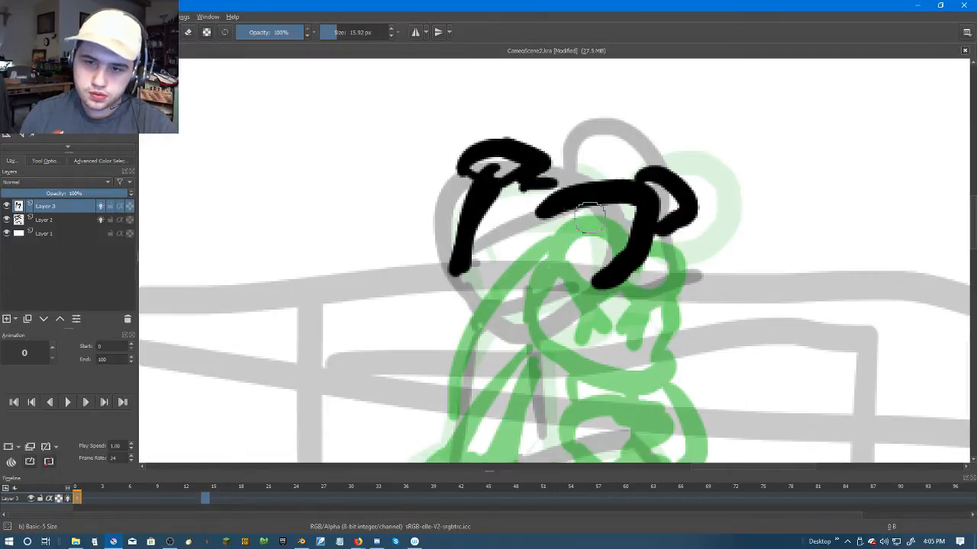
left_click_drag(528, 184, 557, 187)
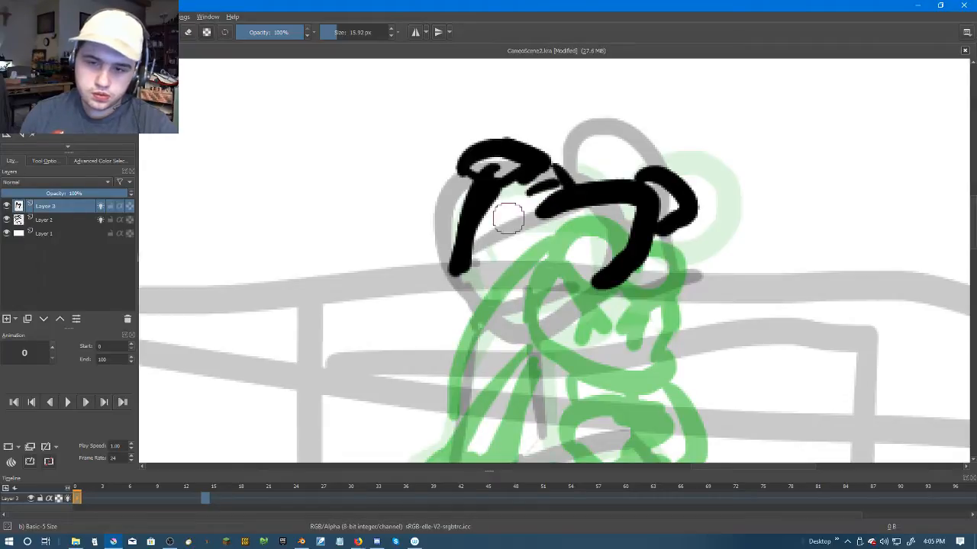
Step: Draw the zigzag mouth across the face, the jaw below it and the front line of the torso
mouse_move(474, 288)
left_mouse_down()
mouse_move(496, 276)
mouse_move(522, 293)
mouse_move(595, 263)
left_mouse_up()
left_click_drag(474, 283, 478, 260)
mouse_move(539, 293)
left_mouse_down()
mouse_move(516, 175)
mouse_move(515, 206)
left_mouse_up()
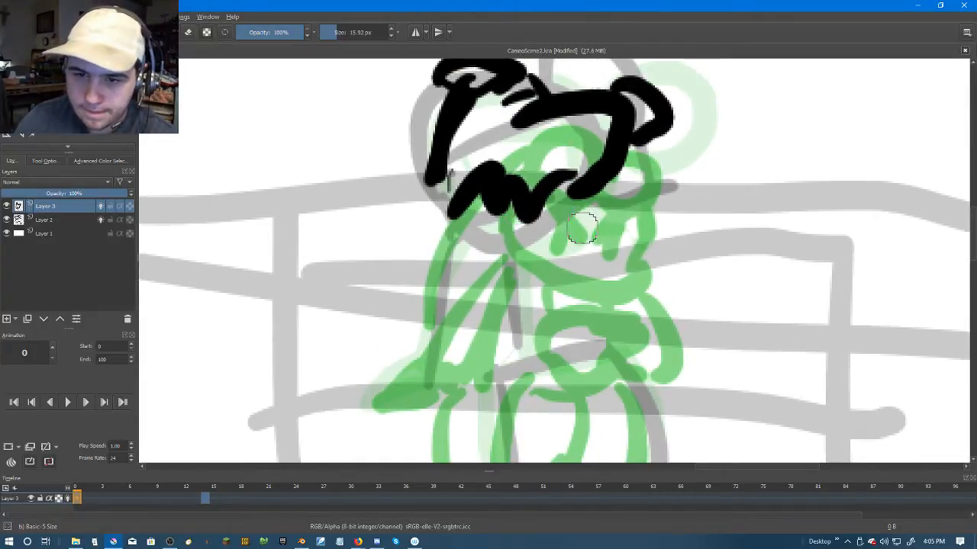
left_click_drag(563, 206, 598, 347)
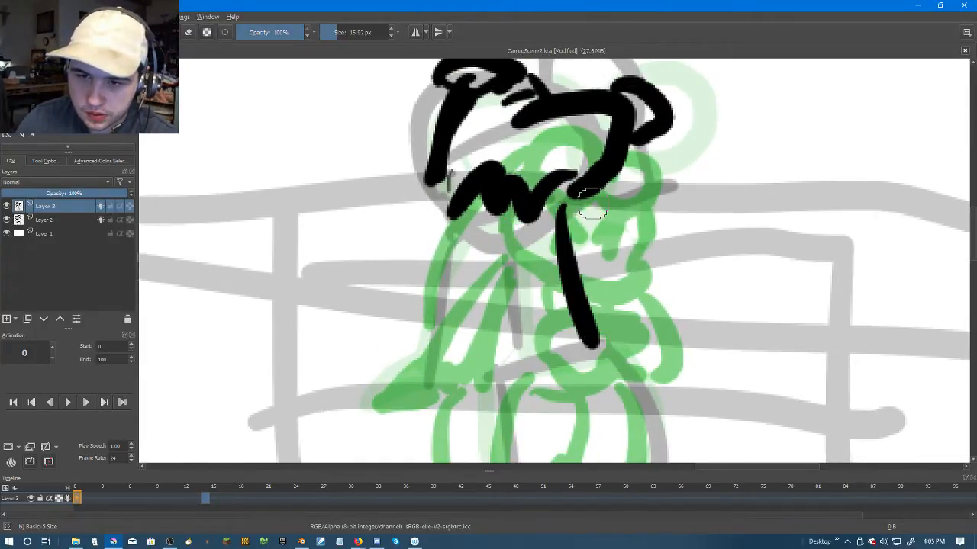
left_click_drag(620, 174, 574, 252)
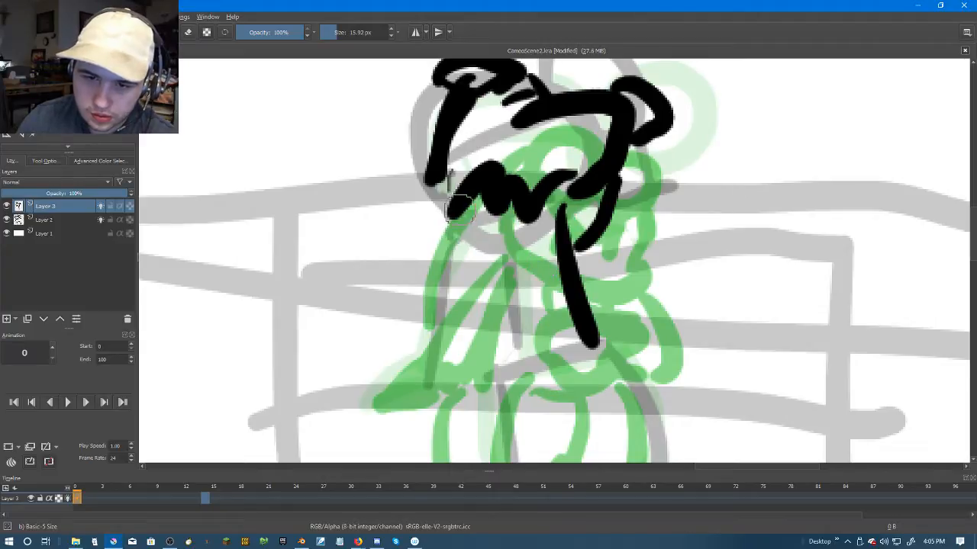
Step: Draw the arm hanging behind the torso with its hand, and the long curve falling from the back of the head
left_click_drag(458, 212, 416, 359)
left_click_drag(484, 238, 473, 372)
mouse_move(418, 351)
left_mouse_down()
mouse_move(385, 391)
mouse_move(450, 382)
mouse_move(421, 394)
mouse_move(471, 374)
mouse_move(424, 357)
mouse_move(461, 378)
left_mouse_up()
left_click_drag(434, 86, 426, 284)
left_click_drag(444, 177, 451, 204)
left_click_drag(508, 245, 465, 156)
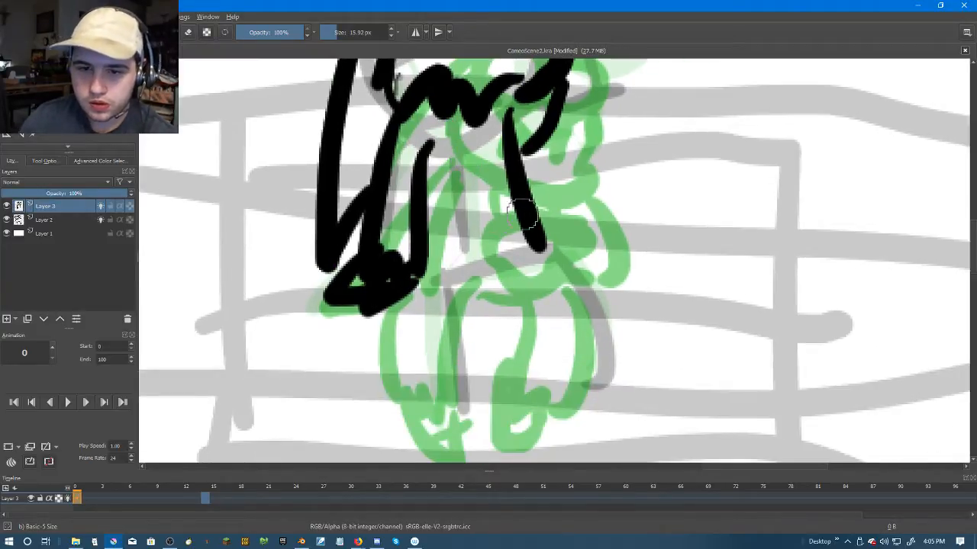
Step: Draw the rear leg with its pointed foot below the torso
left_click_drag(561, 233, 584, 393)
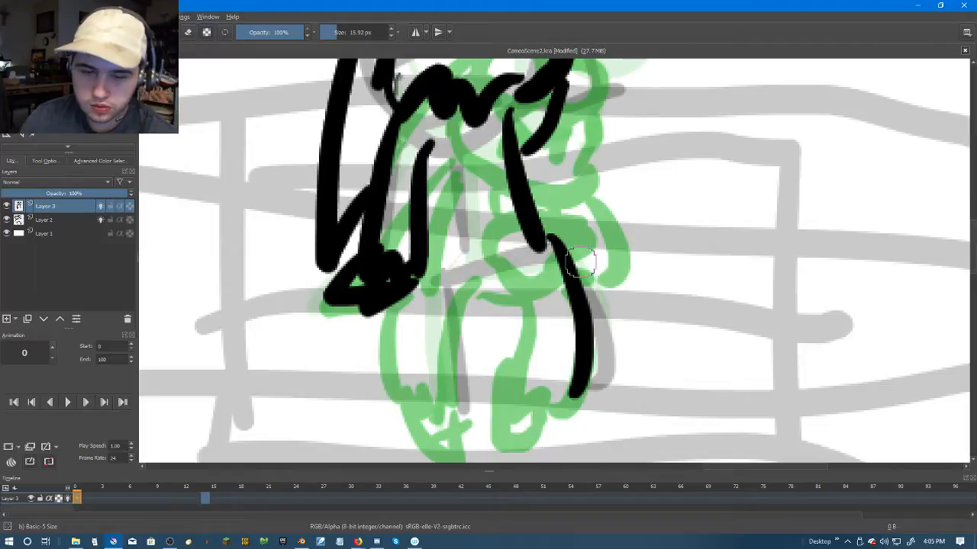
key("ctrl+z")
left_click_drag(462, 268, 497, 412)
mouse_move(431, 273)
left_mouse_down()
mouse_move(426, 404)
mouse_move(461, 456)
mouse_move(499, 401)
left_mouse_up()
left_click_drag(435, 382, 482, 397)
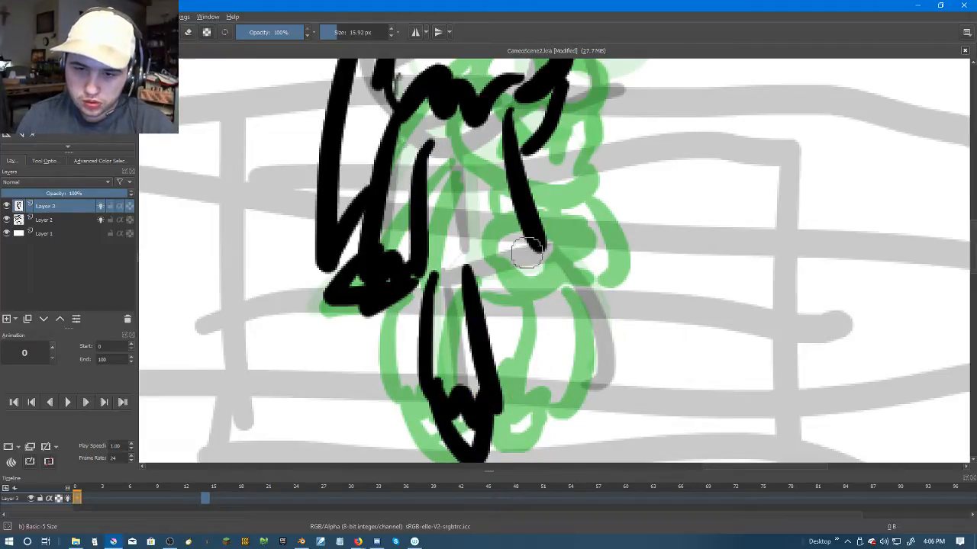
Step: Draw the front leg with its foot beside the first leg and join it to the waist
mouse_move(465, 293)
left_mouse_down()
mouse_move(504, 259)
mouse_move(586, 327)
left_mouse_up()
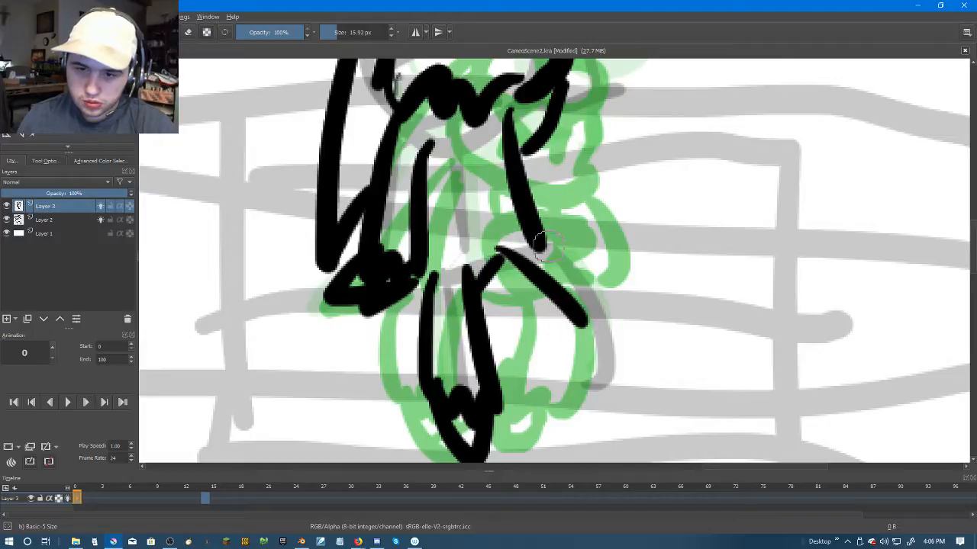
key("ctrl+z")
left_click_drag(563, 293, 574, 374)
left_click_drag(578, 256, 624, 380)
key("ctrl+z")
key("ctrl+z")
left_click_drag(504, 244, 546, 384)
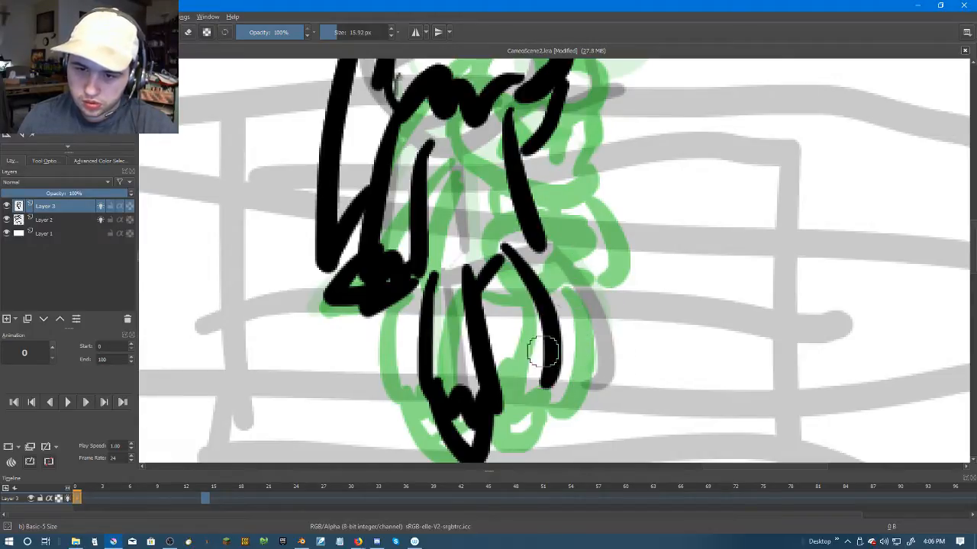
left_click_drag(579, 251, 618, 382)
mouse_move(547, 360)
left_mouse_down()
mouse_move(536, 418)
mouse_move(551, 439)
mouse_move(614, 375)
left_mouse_up()
left_click_drag(557, 397, 583, 368)
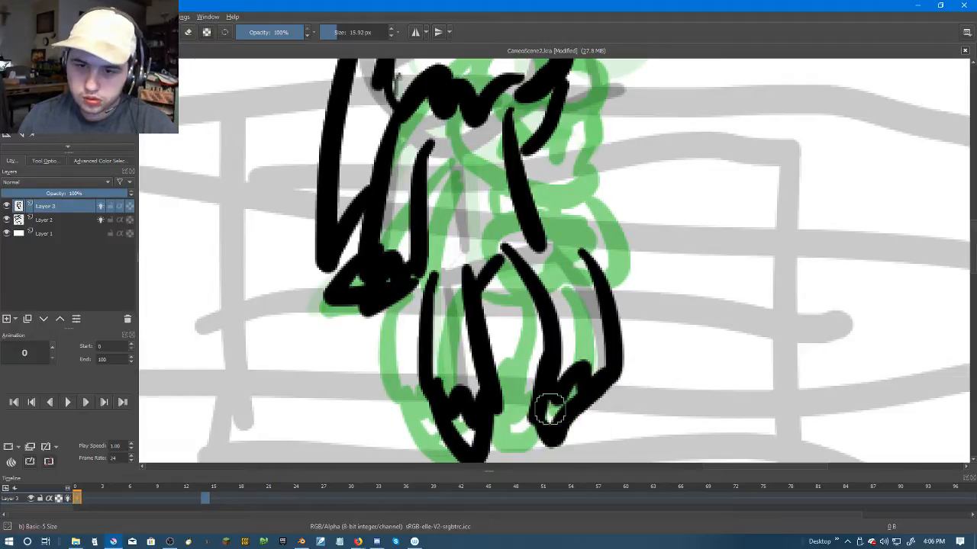
left_click_drag(584, 255, 539, 240)
Step: Flip between the frames of Layer 3 and Layer 2 to compare the frame 0 drawing with the rough poses
scroll(563, 236, "down", 3)
left_click_drag(620, 229, 610, 252)
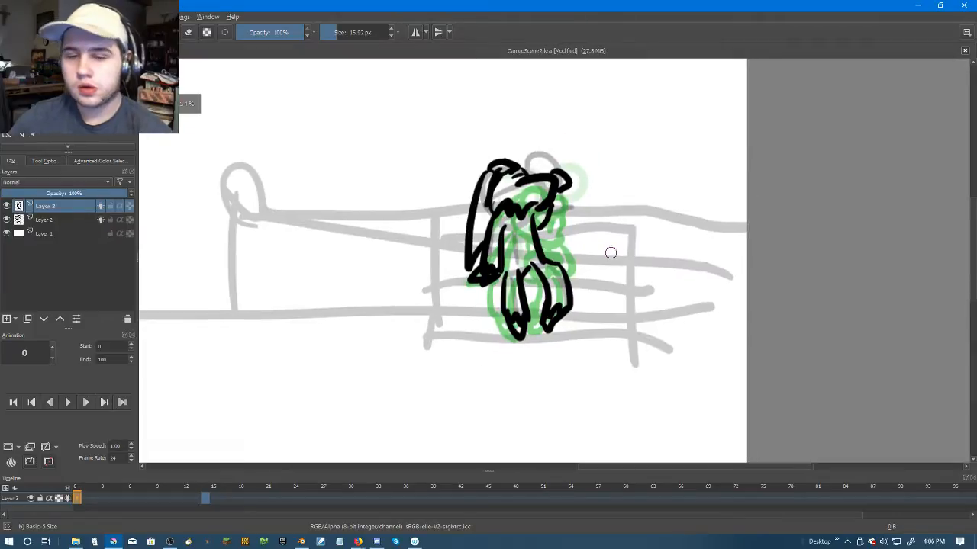
scroll(612, 253, "up", 1)
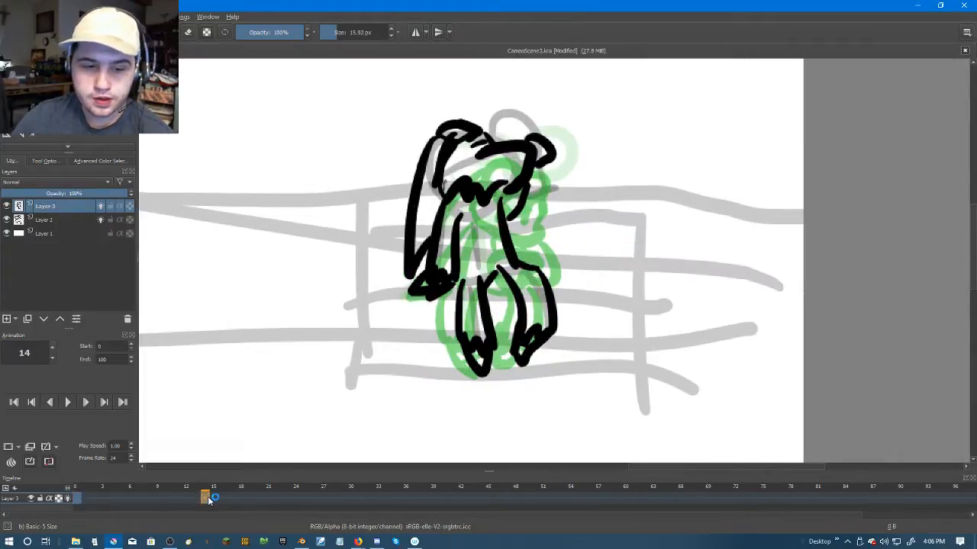
left_click(209, 500)
left_click(147, 500)
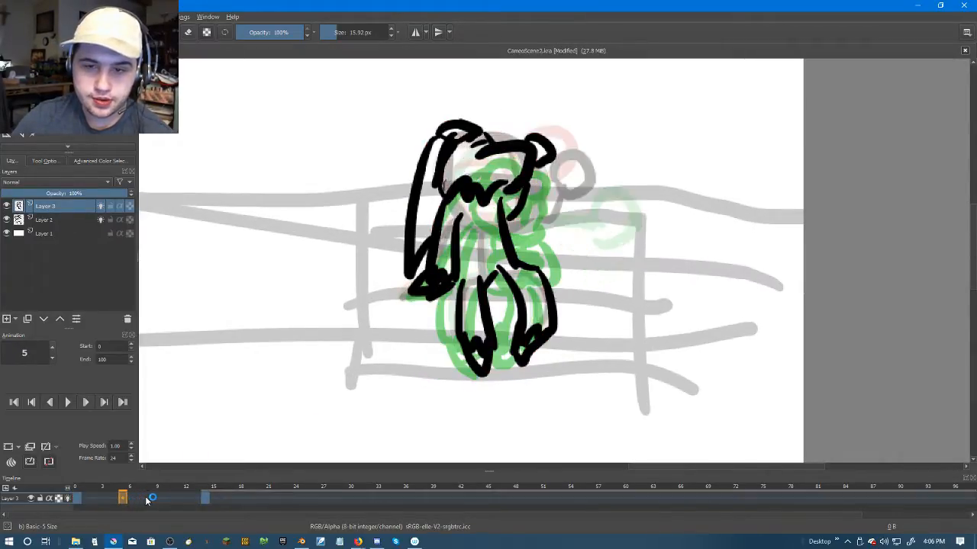
left_click(146, 499)
key("Left")
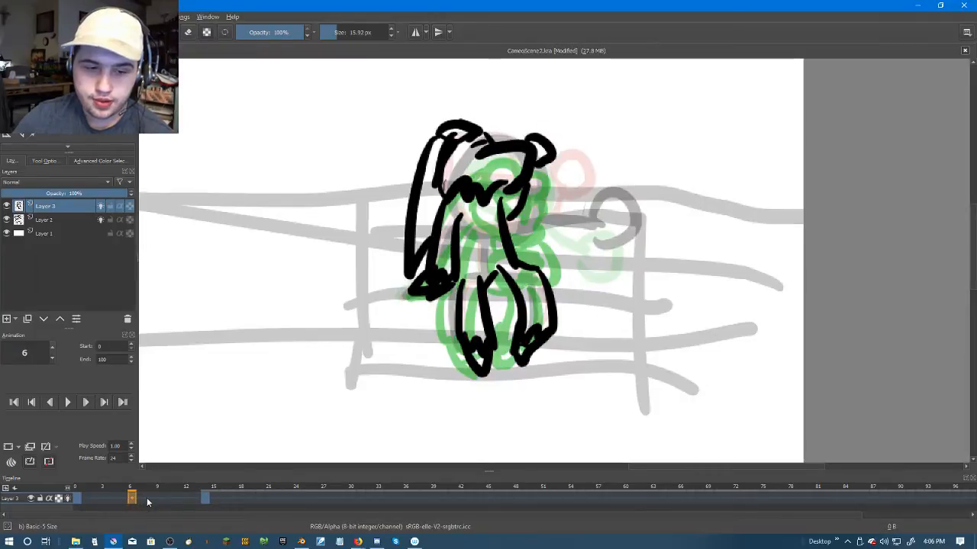
left_click(47, 222)
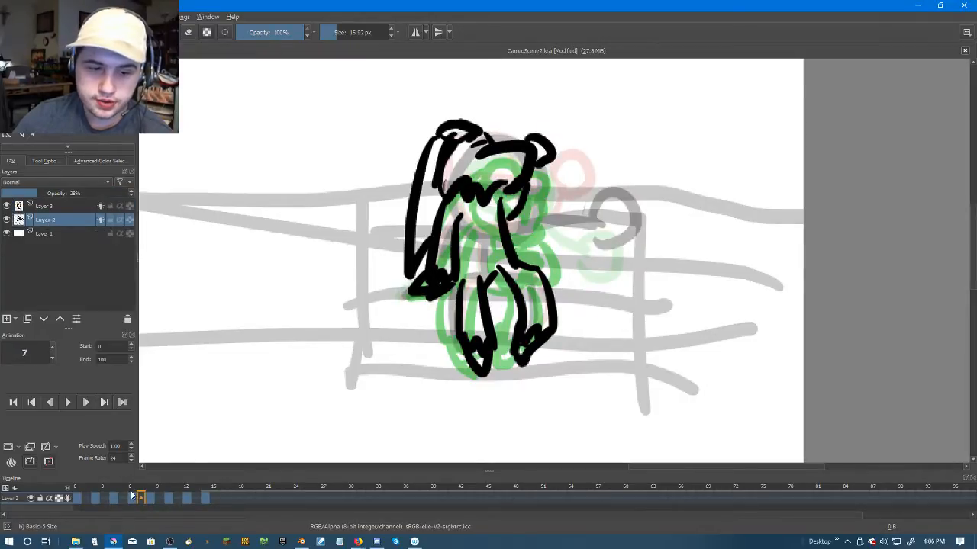
left_click(186, 500)
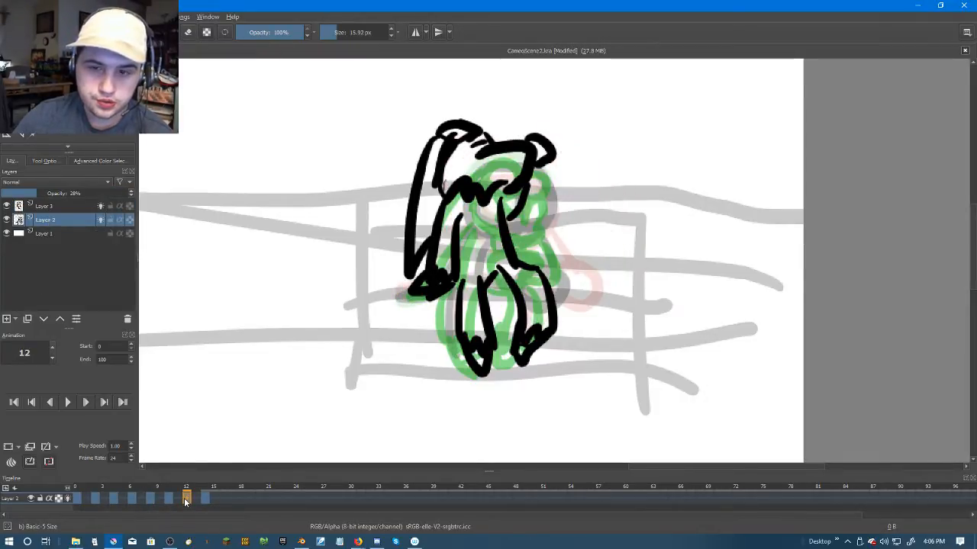
left_click(77, 498)
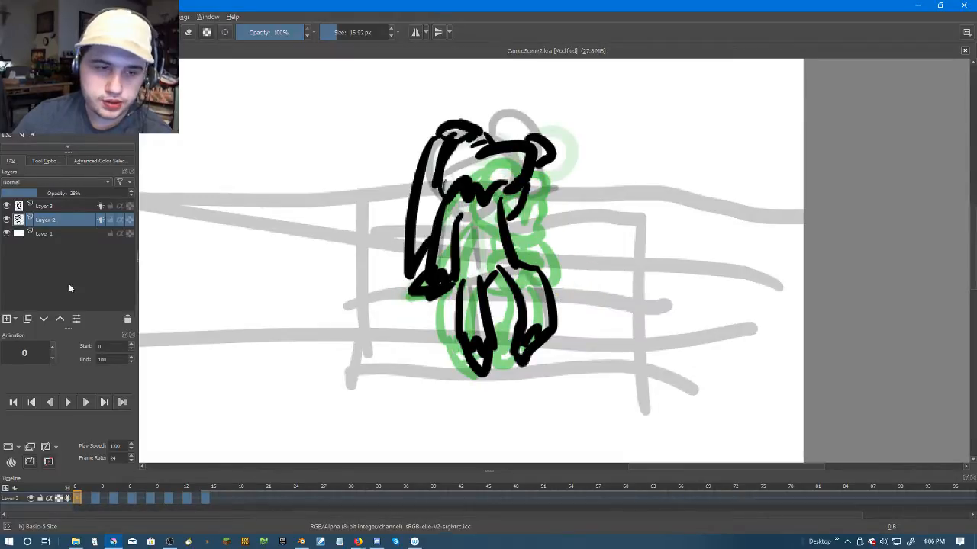
Step: Turn off the onion skin of Layer 3 and create a blank frame on it at frame 7
left_click(58, 205)
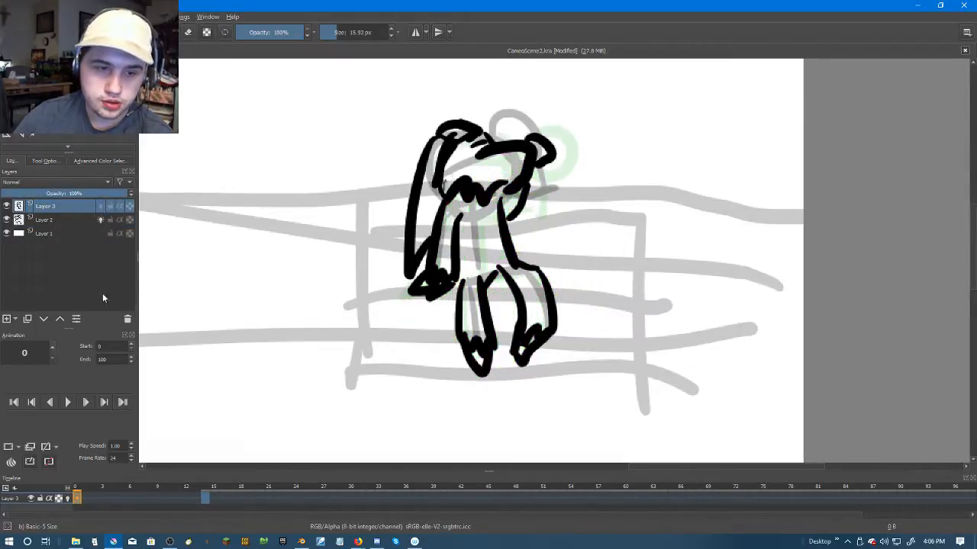
left_click(205, 499)
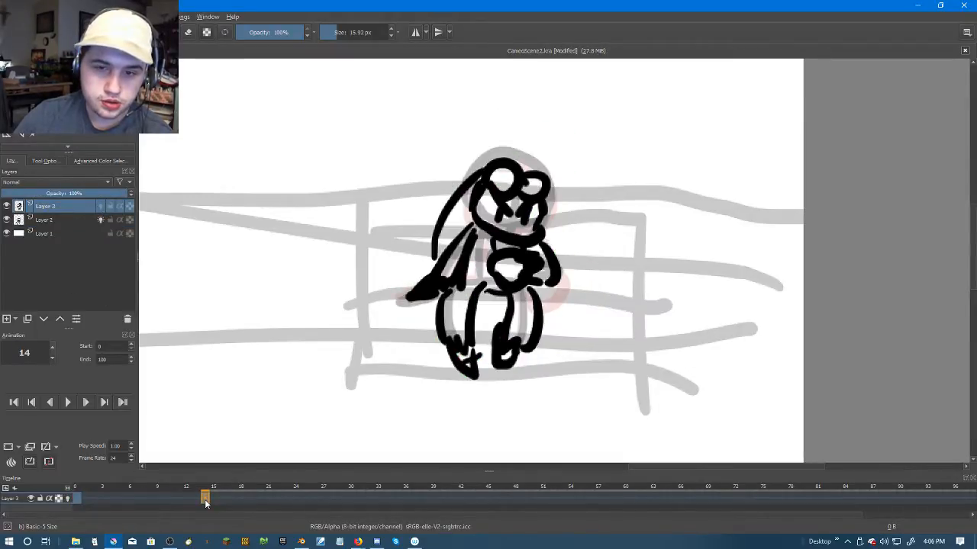
left_click(76, 498)
left_click(141, 498)
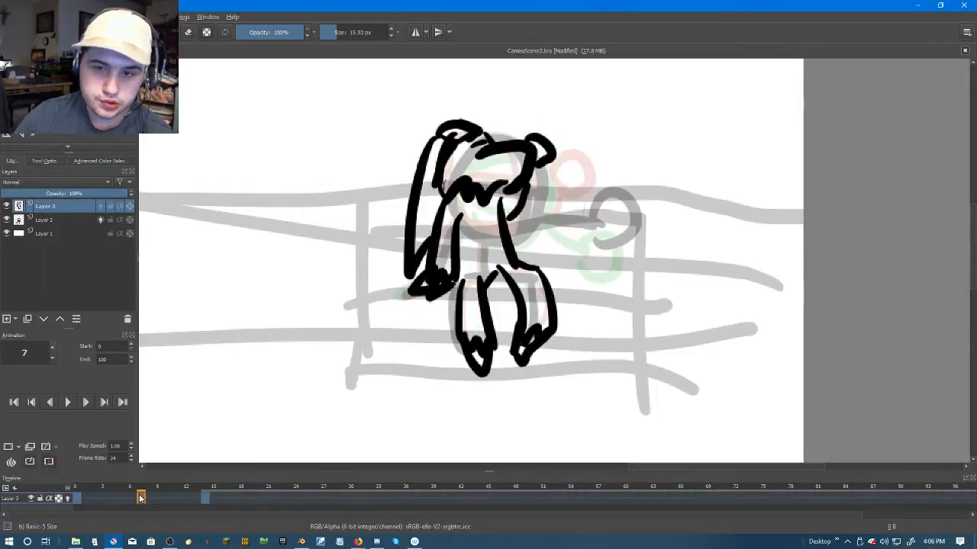
right_click(141, 501)
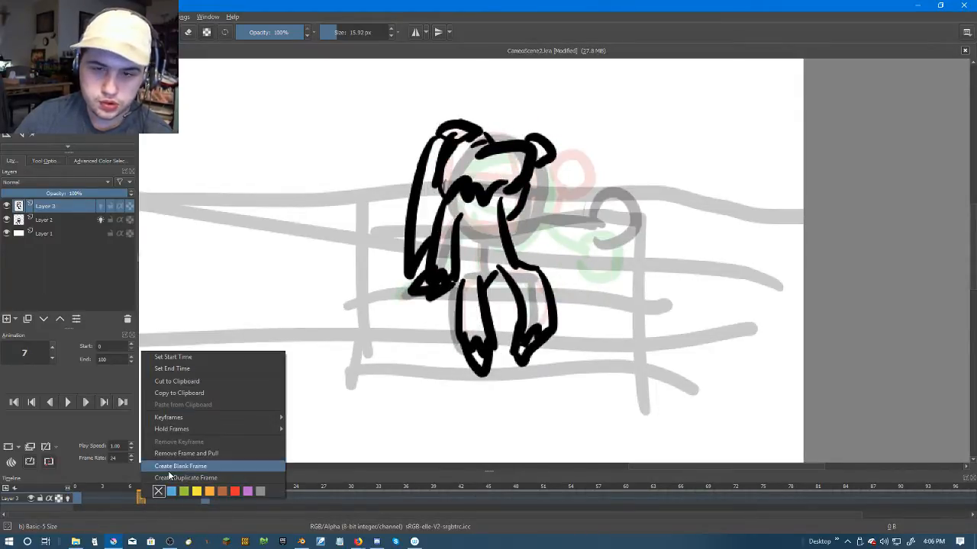
left_click(168, 469)
Step: Draw the outstretched fist as a circle, the protruding snout and the face lines above it over the frame 7 rough
scroll(466, 252, "up", 1)
left_click_drag(479, 238, 422, 293)
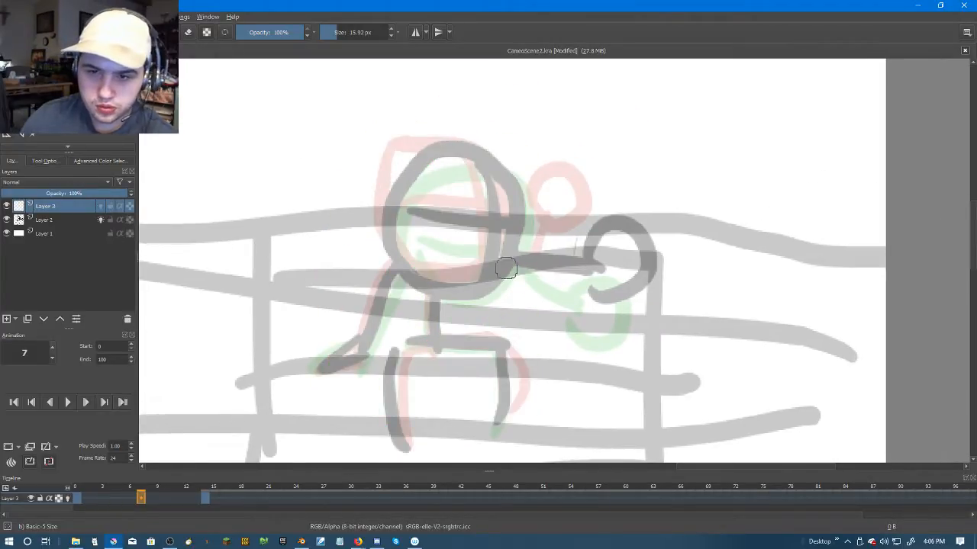
mouse_move(574, 269)
left_mouse_down()
mouse_move(645, 251)
mouse_move(588, 279)
left_mouse_up()
mouse_move(497, 213)
left_mouse_down()
mouse_move(488, 218)
mouse_move(542, 220)
mouse_move(458, 266)
left_mouse_up()
left_click_drag(456, 174, 484, 188)
left_click_drag(518, 177, 494, 207)
key("ctrl+z")
left_click_drag(512, 170, 484, 184)
mouse_move(516, 181)
left_mouse_down()
mouse_move(513, 207)
mouse_move(468, 223)
left_mouse_up()
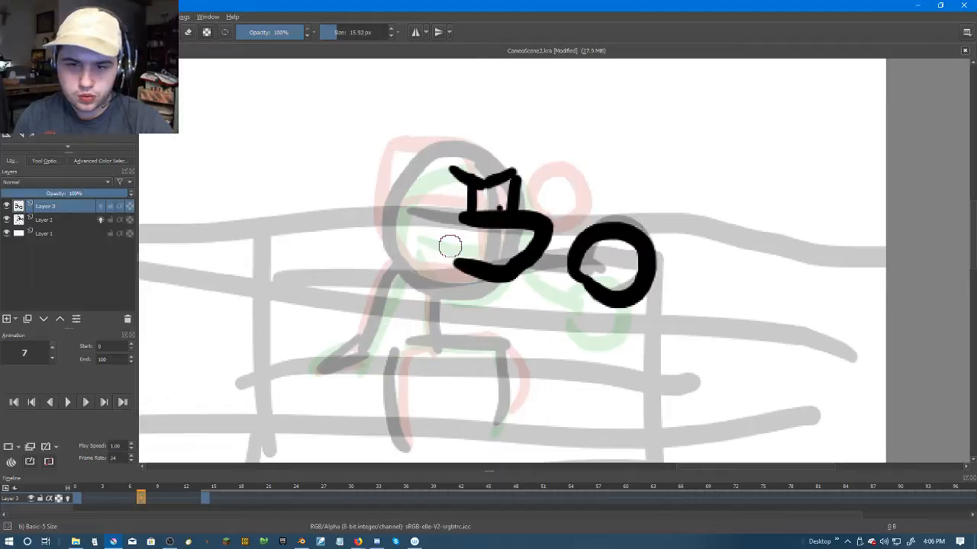
Step: Extend the jaw line backwards, then draw the two round eyes and the curve of the back of the head
left_click_drag(404, 255, 458, 267)
mouse_move(437, 181)
left_mouse_down()
mouse_move(412, 161)
mouse_move(436, 181)
mouse_move(456, 163)
mouse_move(484, 160)
mouse_move(424, 177)
mouse_move(392, 226)
left_mouse_up()
key("ctrl+z")
left_click_drag(438, 159, 395, 227)
Step: Draw the sides of the torso and the outstretched arm, and add the finger lines on the fist
mouse_move(537, 252)
left_mouse_down()
mouse_move(571, 260)
mouse_move(577, 242)
mouse_move(619, 222)
left_mouse_up()
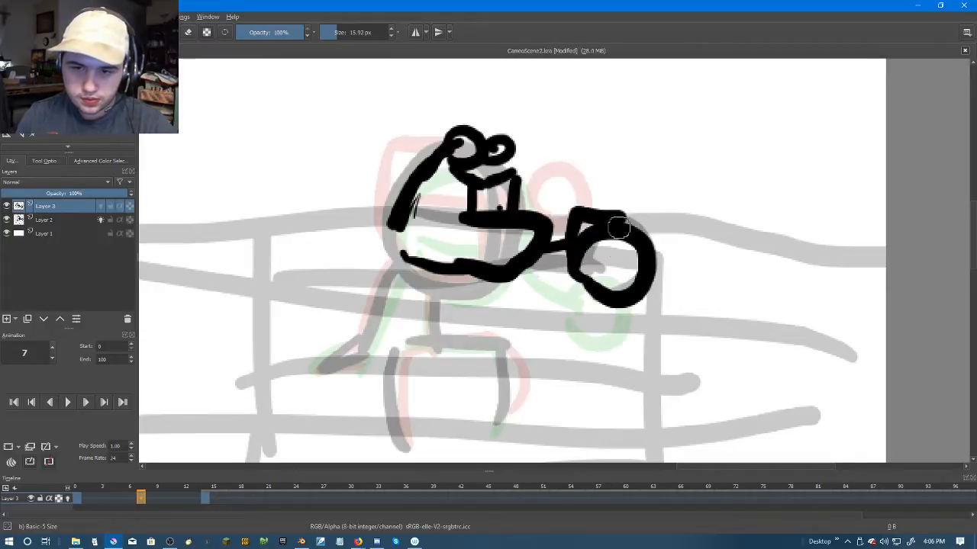
left_click_drag(404, 257, 395, 345)
left_click_drag(476, 276, 478, 338)
left_click_drag(566, 273, 521, 290)
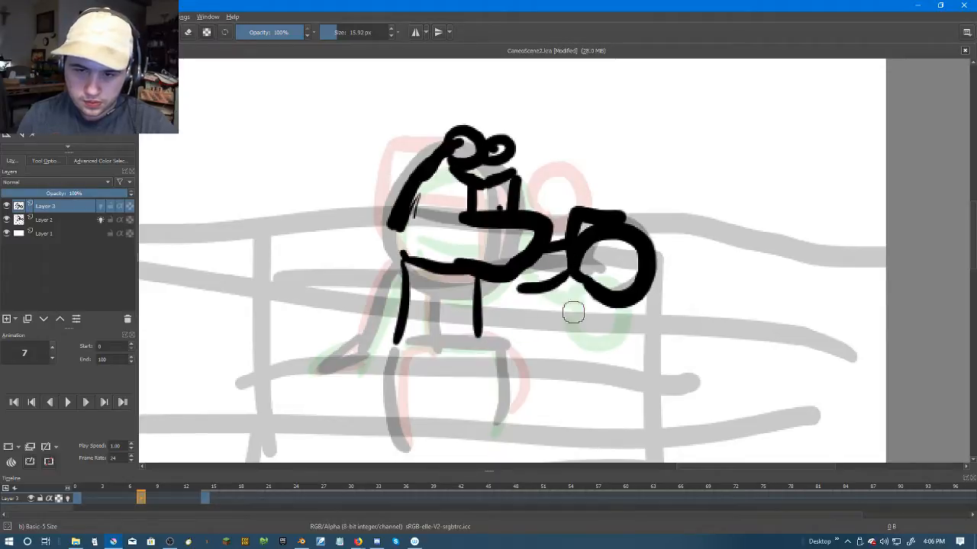
left_click_drag(579, 254, 616, 244)
left_click_drag(581, 268, 605, 278)
Step: Draw the front leg with its foot below the torso and check the pose with the onion skin of Layer 3
mouse_move(488, 331)
left_mouse_down()
mouse_move(503, 429)
mouse_move(462, 408)
mouse_move(457, 452)
mouse_move(508, 420)
left_mouse_up()
left_click_drag(472, 397, 494, 429)
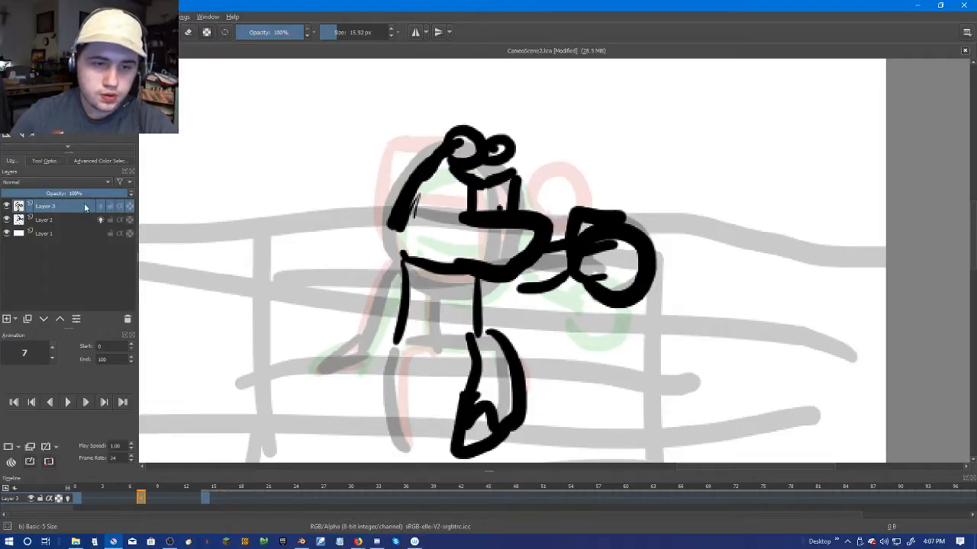
left_click(100, 207)
left_click(100, 207)
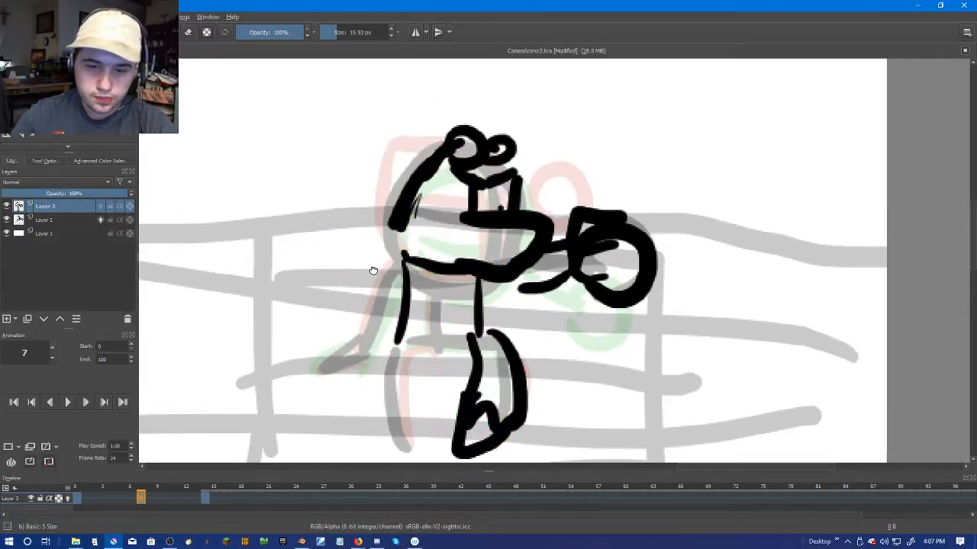
Step: Draw the rear leg with its foot and the hanging arm with its hand on the frame 7 pose
left_click_drag(361, 286, 381, 225)
left_click_drag(446, 292, 467, 402)
mouse_move(416, 287)
left_mouse_down()
mouse_move(409, 337)
mouse_move(427, 397)
mouse_move(469, 374)
mouse_move(460, 435)
mouse_move(504, 365)
left_mouse_up()
left_click_drag(427, 197, 371, 293)
mouse_move(427, 222)
left_mouse_down()
mouse_move(382, 284)
mouse_move(343, 309)
mouse_move(384, 303)
mouse_move(429, 229)
mouse_move(398, 281)
left_mouse_up()
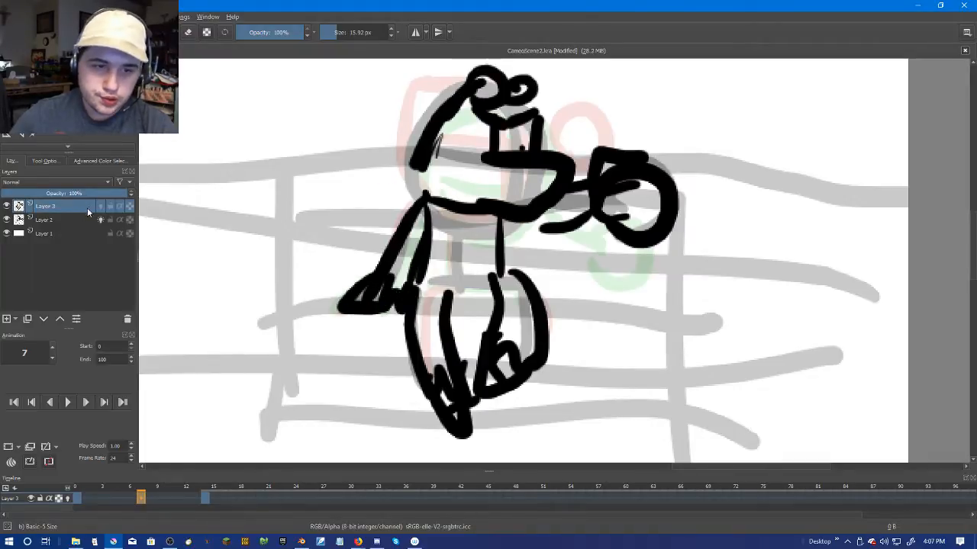
Step: Draw the long strand hanging from the back of the head, the short neck line and the hip line on frame 7
left_click(101, 207)
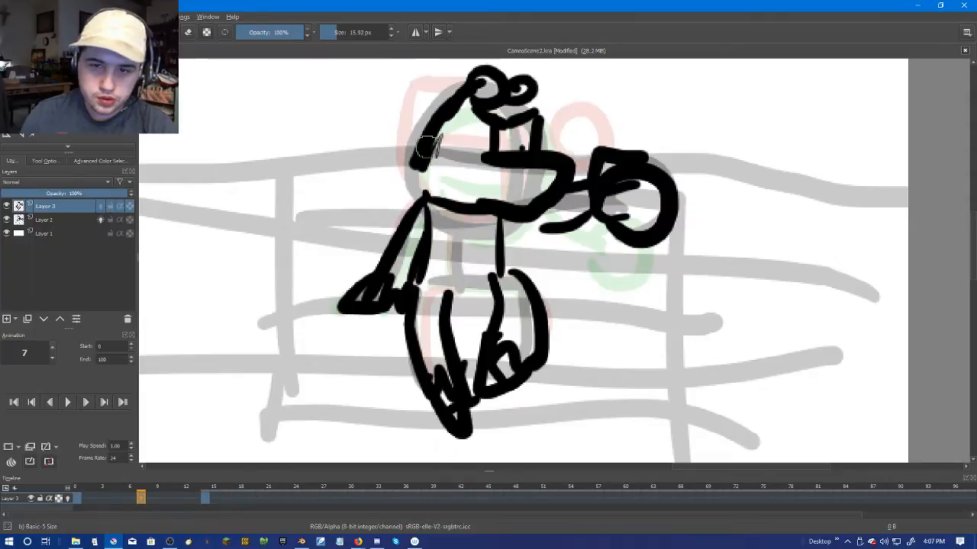
mouse_move(467, 90)
left_mouse_down()
mouse_move(347, 267)
mouse_move(465, 88)
left_mouse_up()
key("ctrl+z")
left_click_drag(426, 150, 437, 192)
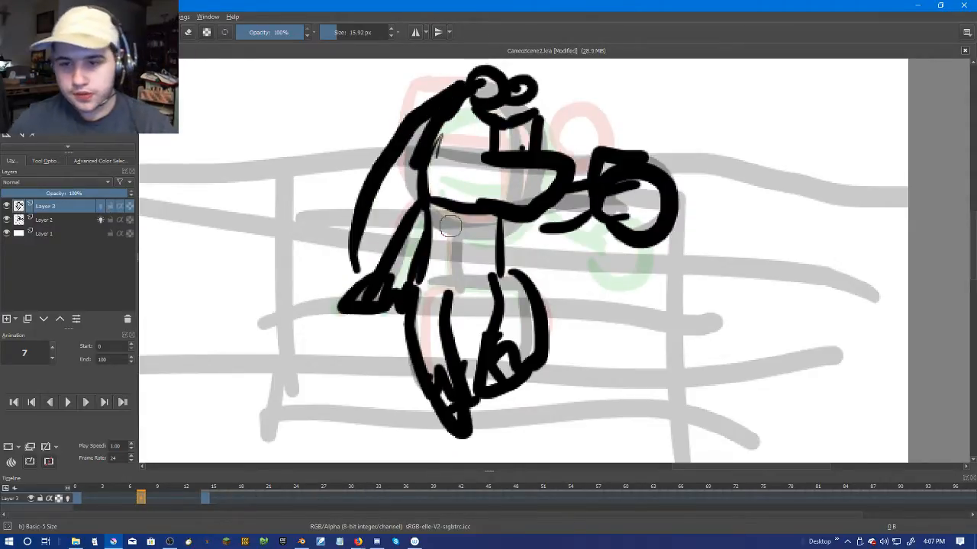
scroll(610, 294, "down", 2)
scroll(539, 305, "up", 2)
mouse_move(508, 301)
left_mouse_down()
mouse_move(513, 282)
mouse_move(566, 282)
left_mouse_up()
Step: Step through the frames from 7 to 14 and back to 0 to examine how the key poses follow each other
key("Right")
key("Right")
key("Right")
key("Right")
key("Right")
key("Right")
key("Right")
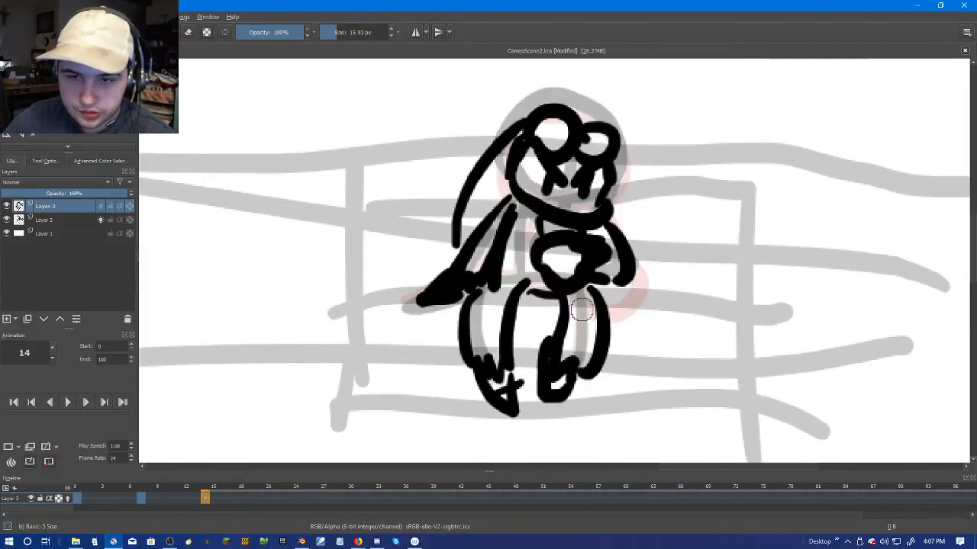
key("Left")
key("Left")
key("Left")
key("Left")
key("Left")
key("Left")
key("Left")
key("Left")
key("Left")
key("Left")
key("Left")
key("Left")
key("Left")
key("Left")
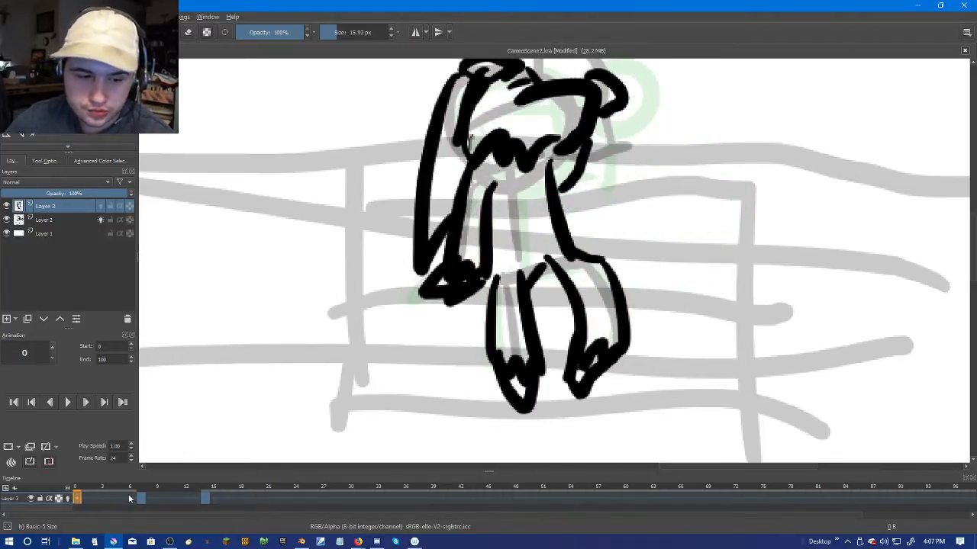
key("Right")
key("Right")
key("Right")
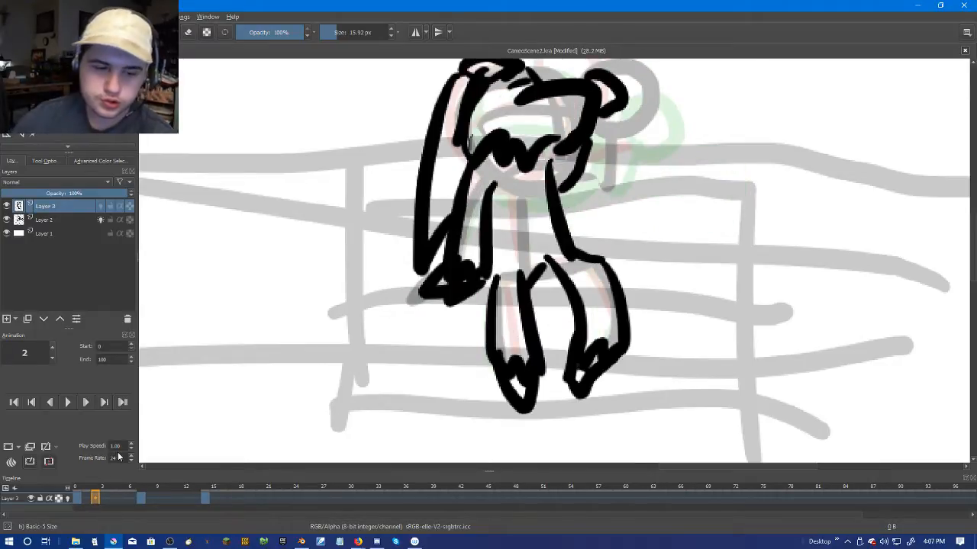
key("Right")
key("Right")
Step: Move the outstretched-fist keyframe of Layer 3 from frame 7 to frame 8 and compare it with the neighbouring frames
left_click(142, 500)
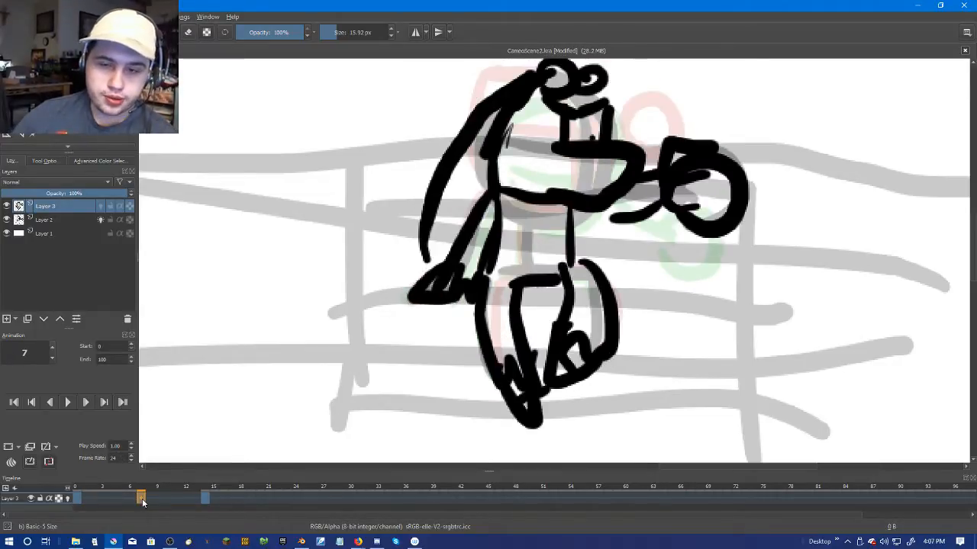
key("Left")
left_click(154, 501)
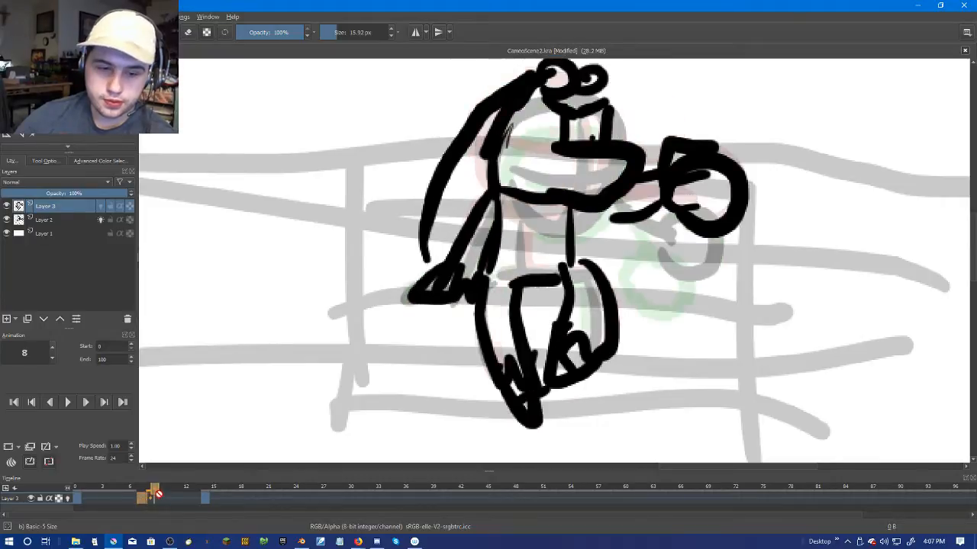
key("Left")
key("Right")
key("Left")
key("Left")
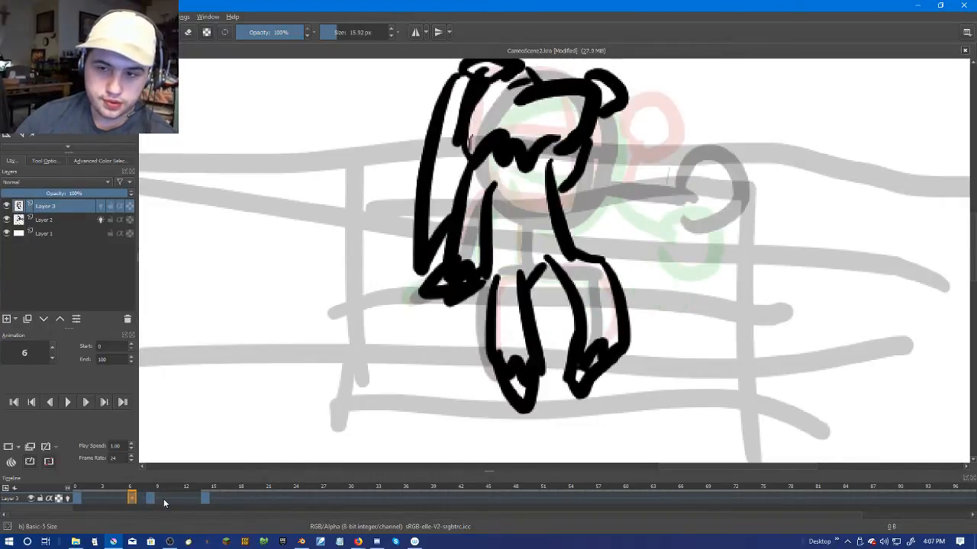
Step: Move the outstretched-fist keyframe of Layer 3 to frame 6
key("Left")
key("Right")
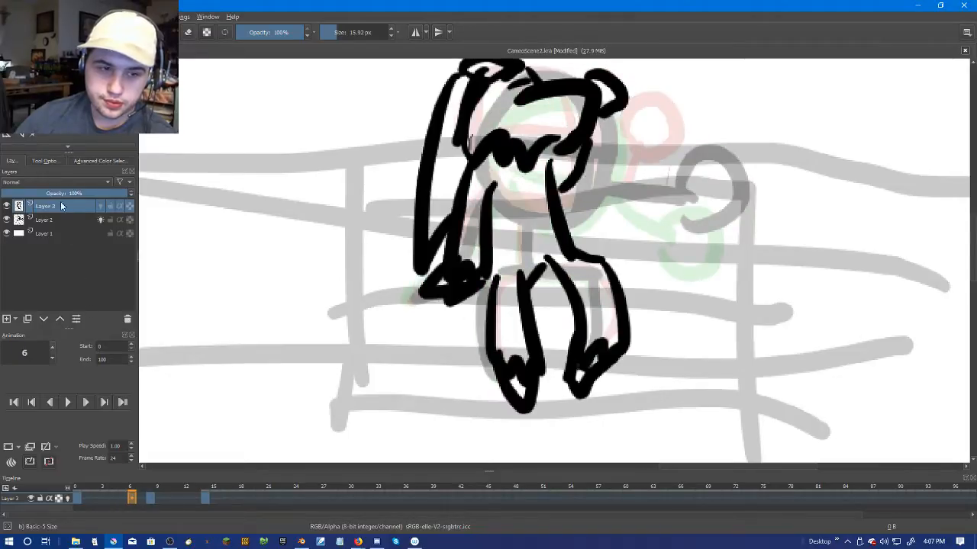
left_click(133, 499)
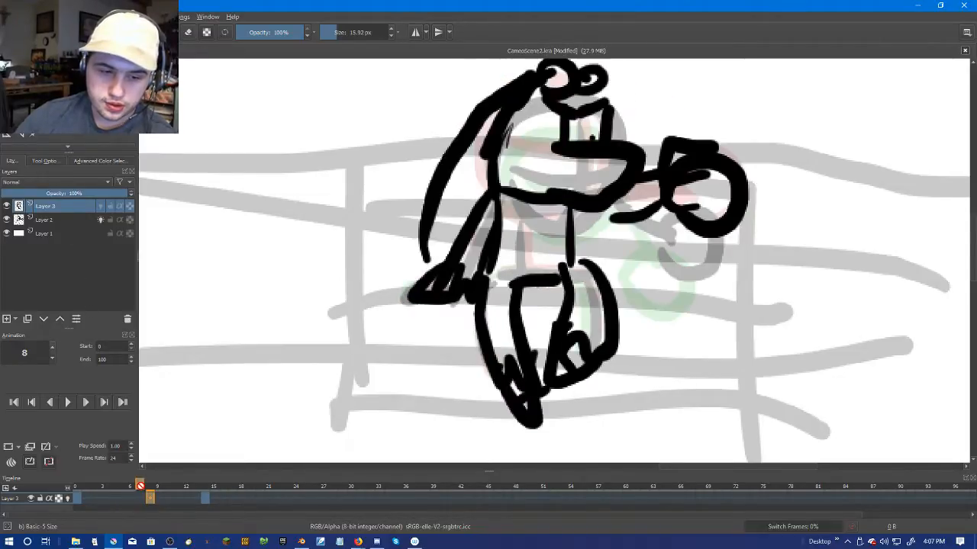
Step: Create a blank frame at frame 3 on Layer 3
left_click(104, 498)
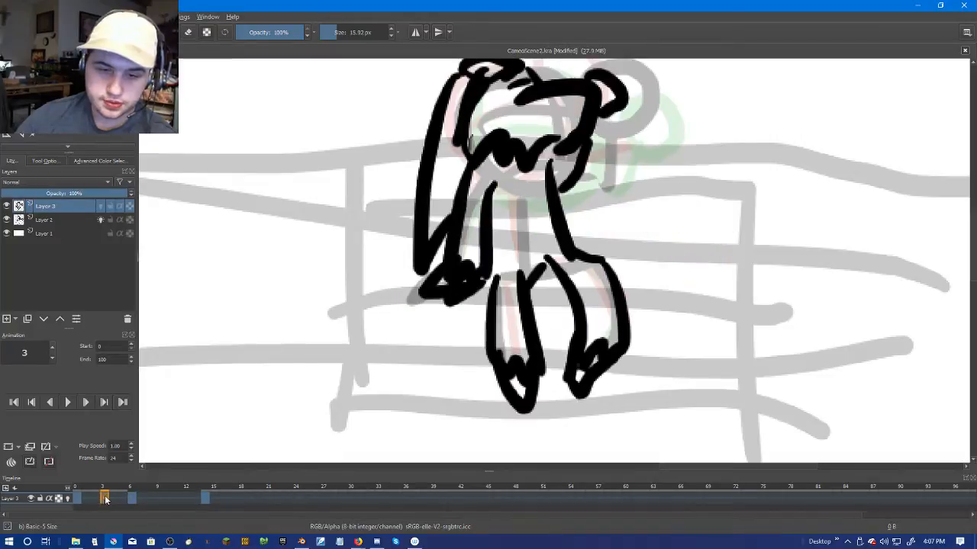
key("Left")
key("Right")
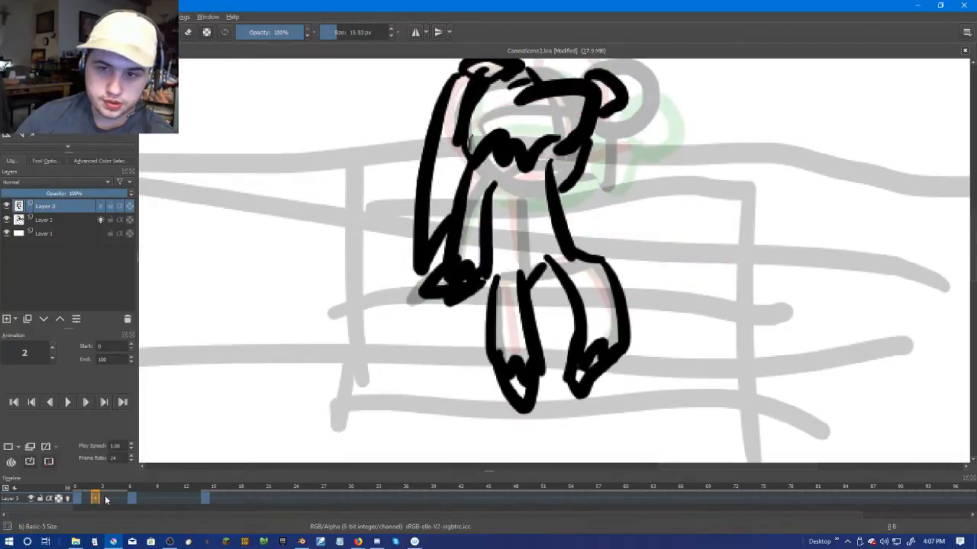
mouse_move(104, 495)
left_mouse_down()
mouse_move(126, 496)
mouse_move(105, 499)
left_mouse_up()
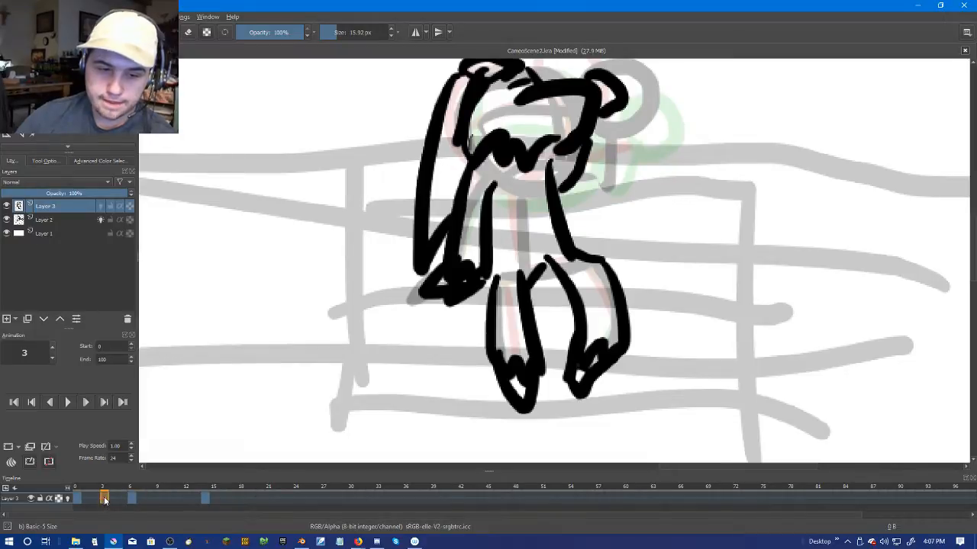
right_click(104, 500)
left_click(174, 462)
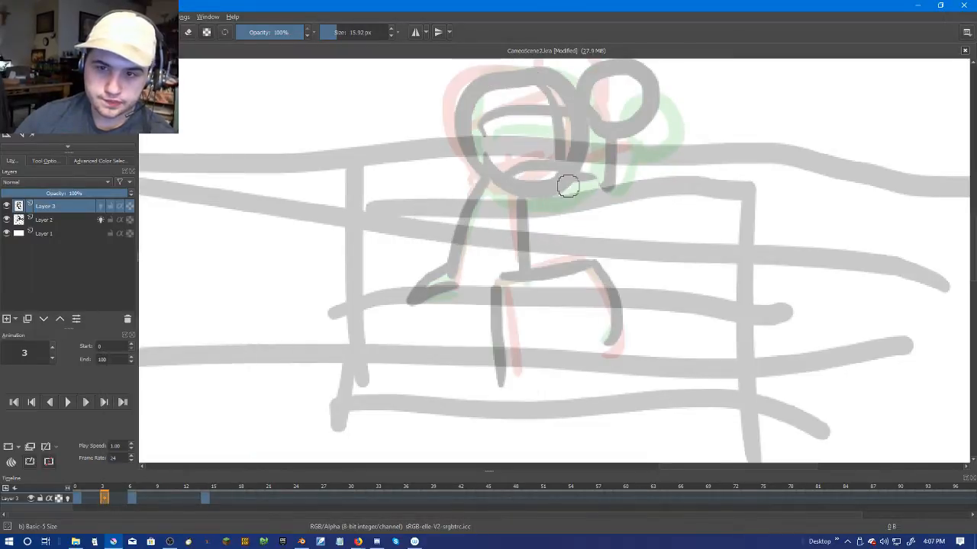
Step: Draw the raised fist as a circle and the curved upper snout line beside it over the frame 3 rough
scroll(516, 248, "up", 2)
left_click_drag(526, 198, 502, 245)
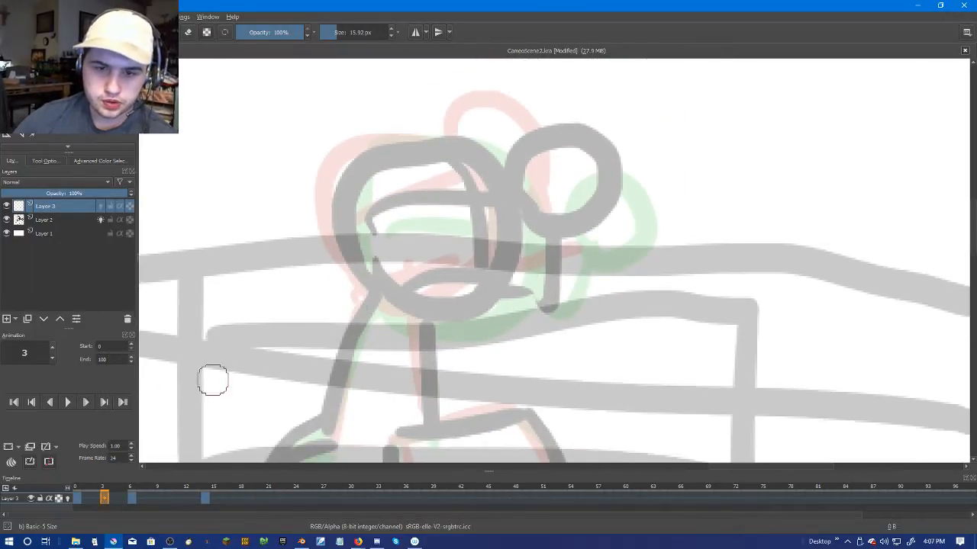
mouse_move(546, 204)
left_mouse_down()
mouse_move(529, 223)
mouse_move(605, 181)
mouse_move(591, 241)
mouse_move(534, 207)
left_mouse_up()
left_click_drag(406, 215, 525, 161)
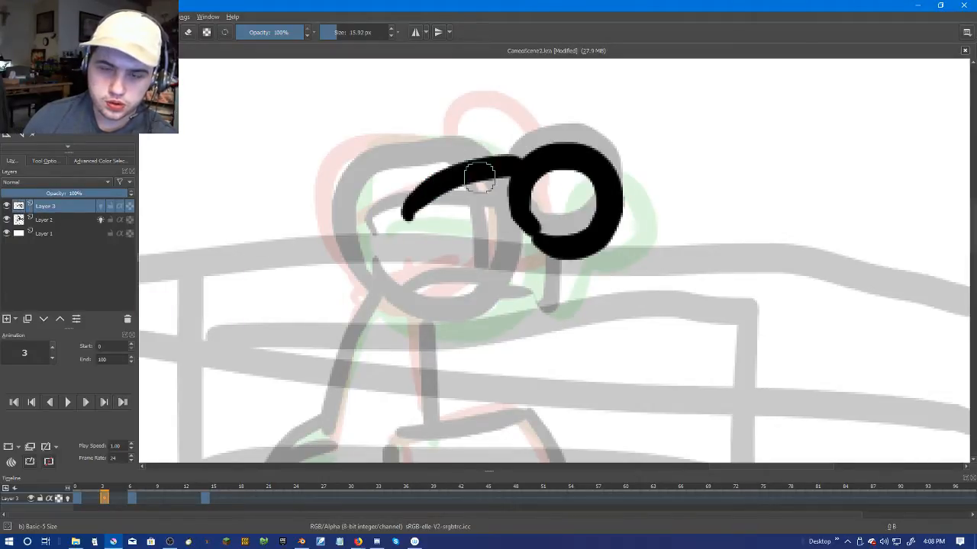
Step: Draw the two eyes above the snout with short lines below them, and the back of the head
left_click_drag(418, 153, 428, 175)
left_click_drag(467, 145, 472, 164)
mouse_move(403, 156)
left_mouse_down()
mouse_move(456, 138)
mouse_move(484, 147)
left_mouse_up()
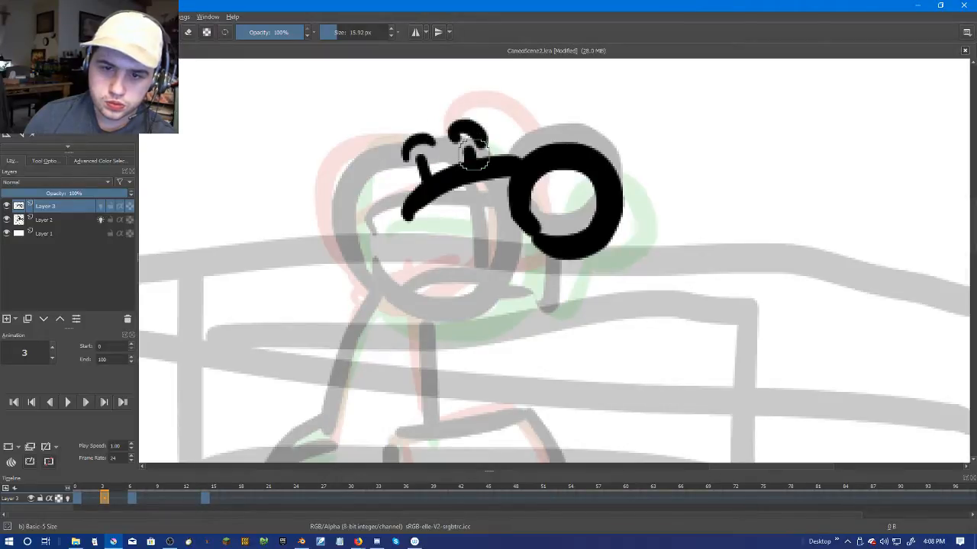
mouse_move(389, 158)
left_mouse_down()
mouse_move(413, 132)
mouse_move(465, 117)
mouse_move(442, 148)
mouse_move(402, 134)
mouse_move(370, 191)
mouse_move(358, 196)
mouse_move(351, 177)
mouse_move(349, 238)
mouse_move(374, 252)
left_mouse_up()
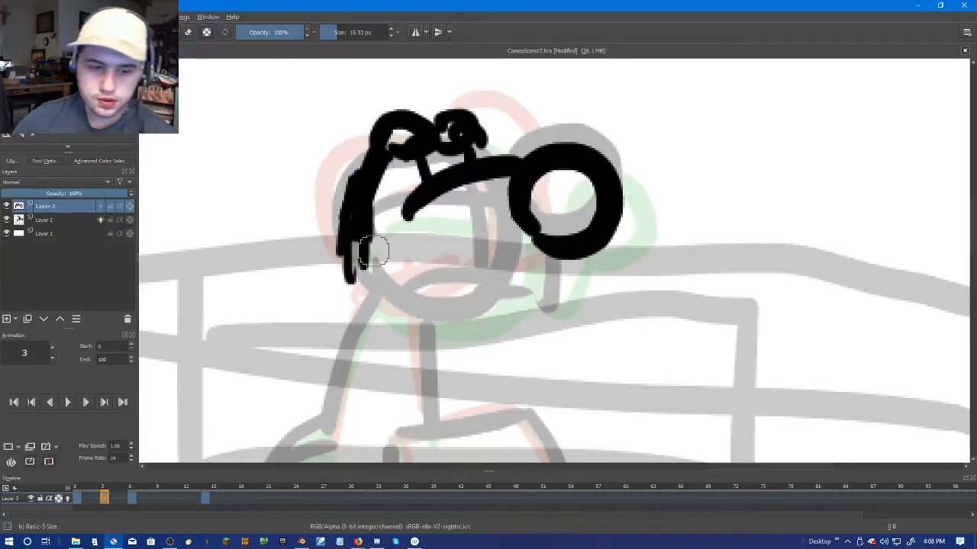
Step: Draw the forearm curving below the fist, the jaw line and the small angular shape where the snout meets the fist
key("Left")
left_click_drag(432, 275, 479, 219)
key("Right")
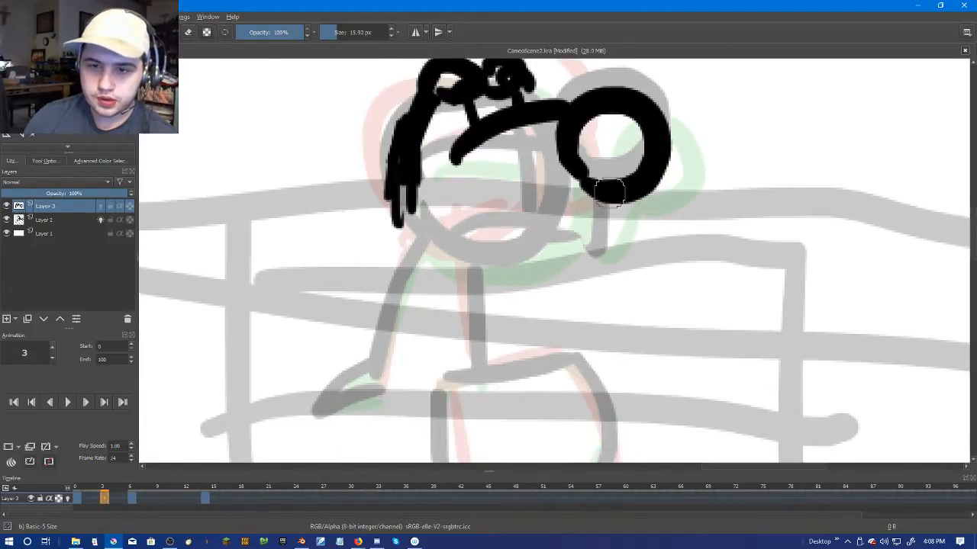
mouse_move(605, 187)
left_mouse_down()
mouse_move(619, 210)
mouse_move(566, 258)
left_mouse_up()
mouse_move(412, 177)
left_mouse_down()
mouse_move(450, 229)
mouse_move(562, 192)
left_mouse_up()
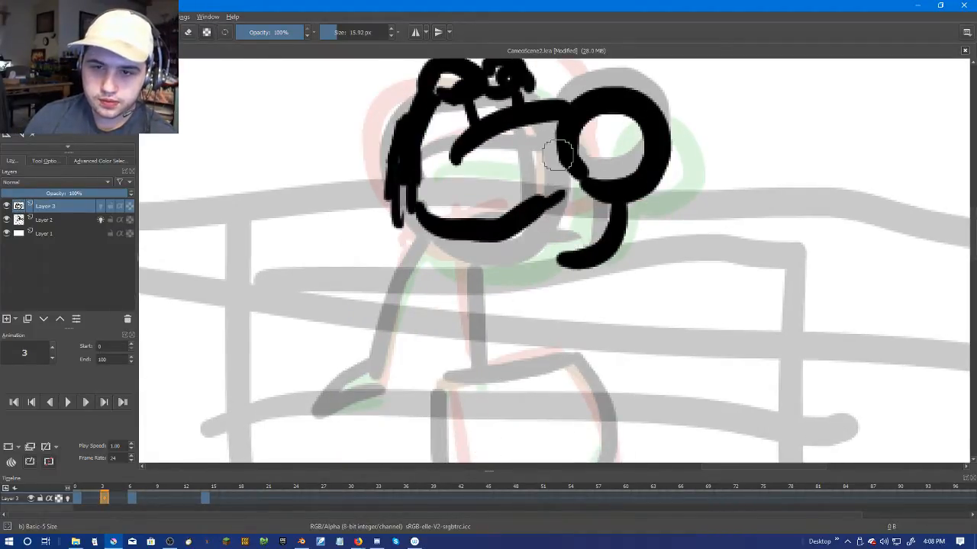
mouse_move(557, 131)
left_mouse_down()
mouse_move(531, 154)
mouse_move(570, 174)
left_mouse_up()
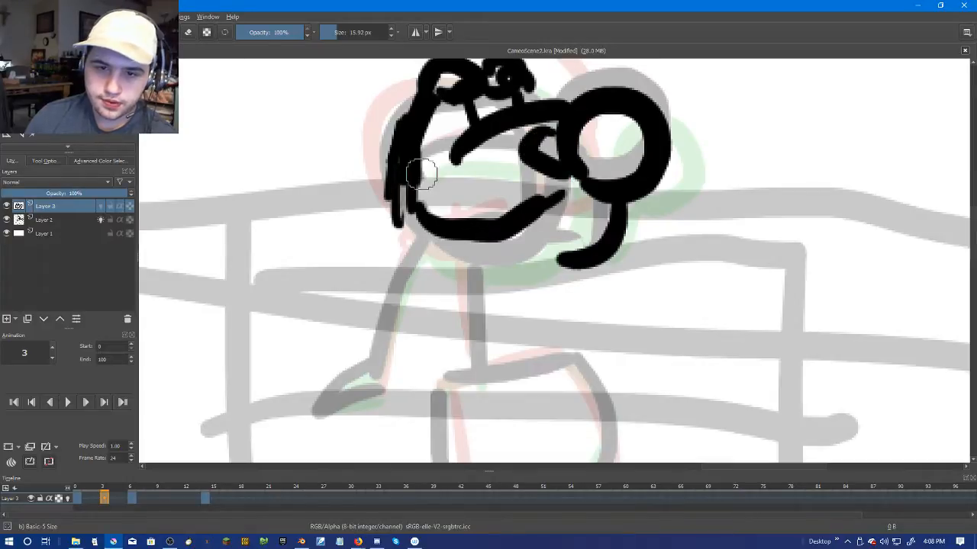
Step: Show the onion skin of Layer 3 and draw the hanging arm with its hand, following the neighbouring poses
key("Left")
key("Right")
left_click_drag(415, 226, 329, 373)
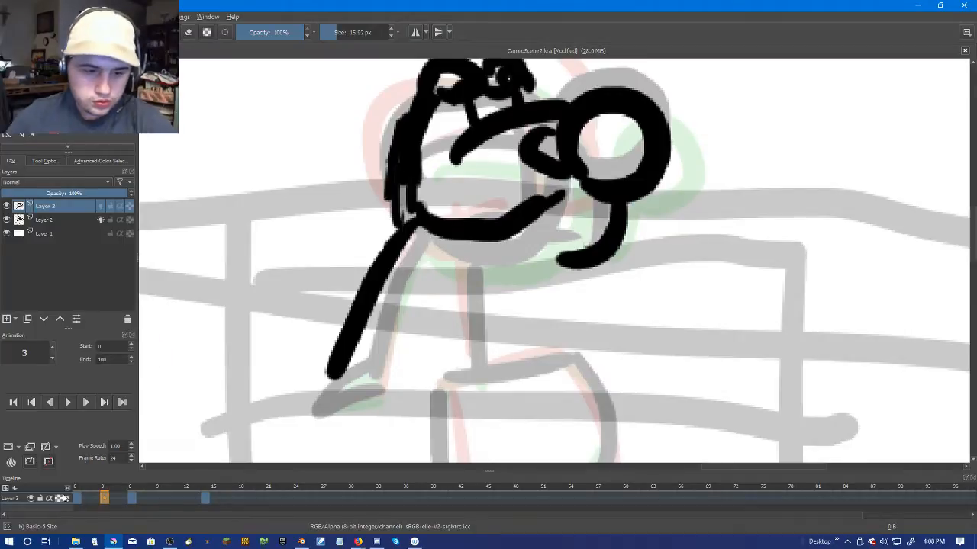
key("ctrl+z")
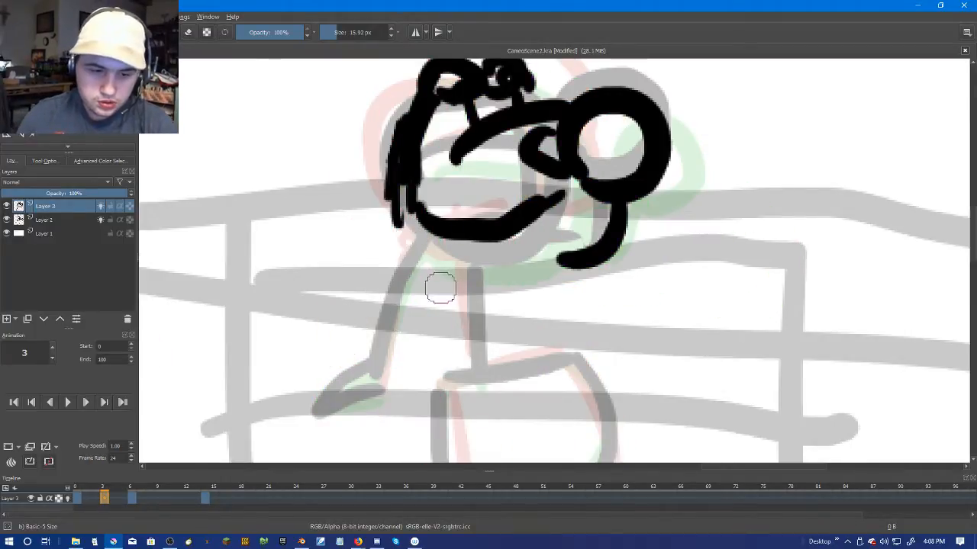
left_click(67, 498)
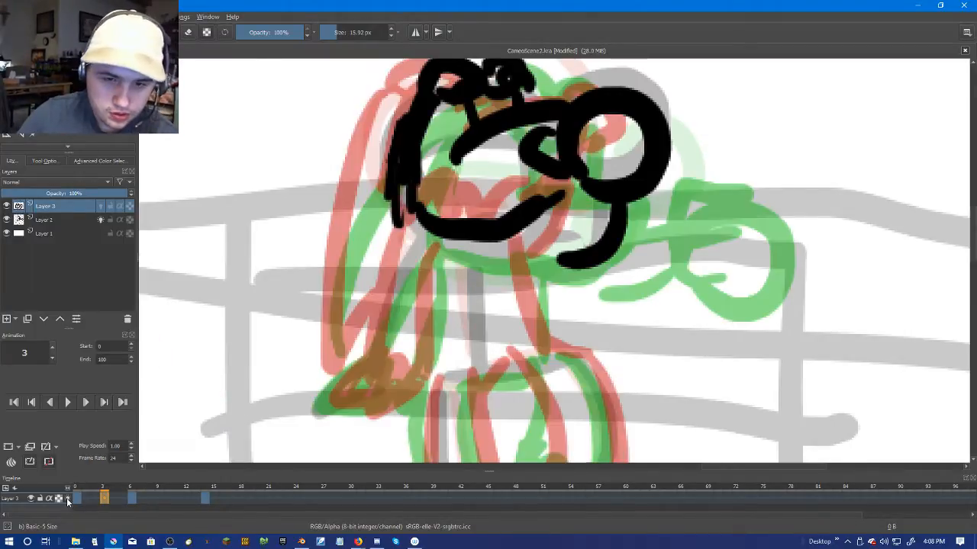
left_click_drag(432, 248, 421, 374)
mouse_move(398, 235)
left_mouse_down()
mouse_move(367, 367)
mouse_move(313, 399)
mouse_move(393, 382)
mouse_move(375, 353)
left_mouse_up()
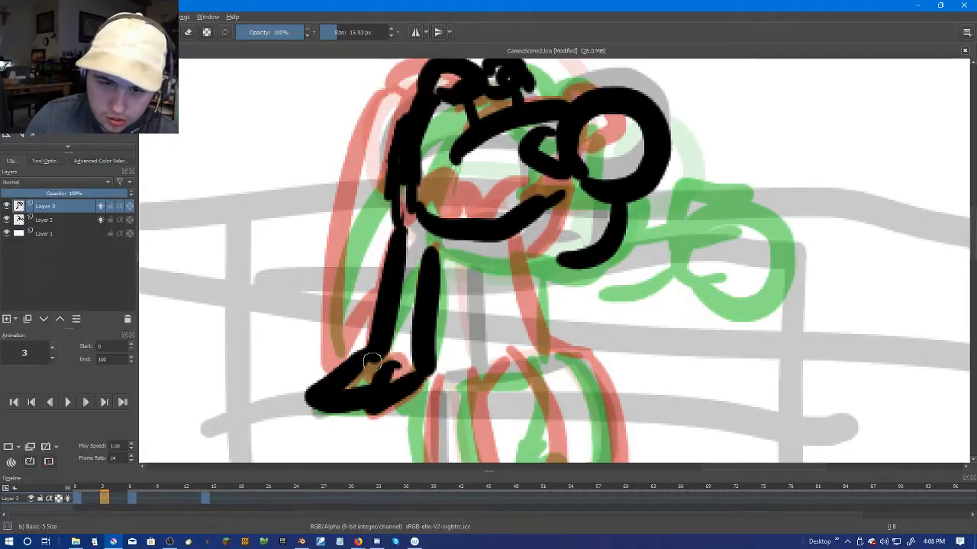
Step: Draw the long strand behind the head, the front side of the torso and the link from the raised forearm to the body
mouse_move(409, 90)
left_mouse_down()
mouse_move(346, 226)
mouse_move(375, 330)
left_mouse_up()
left_click_drag(526, 227, 543, 347)
left_click_drag(578, 259, 538, 281)
scroll(570, 274, "down", 3)
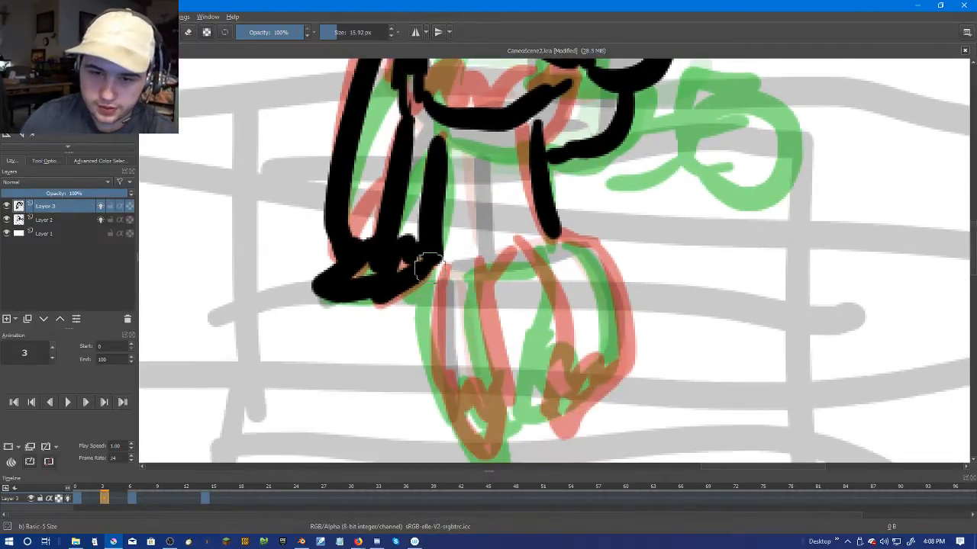
Step: Draw the rear leg below the hanging hand on frame 3, undoing and redrawing strokes that miss the neighbouring poses
left_click_drag(439, 269, 458, 418)
key("Left")
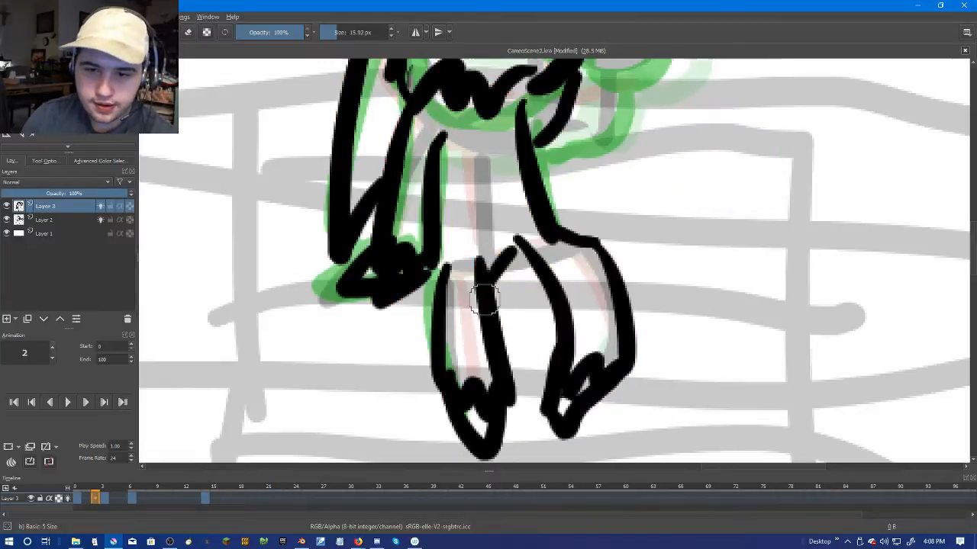
key("Right")
left_click_drag(494, 275, 496, 416)
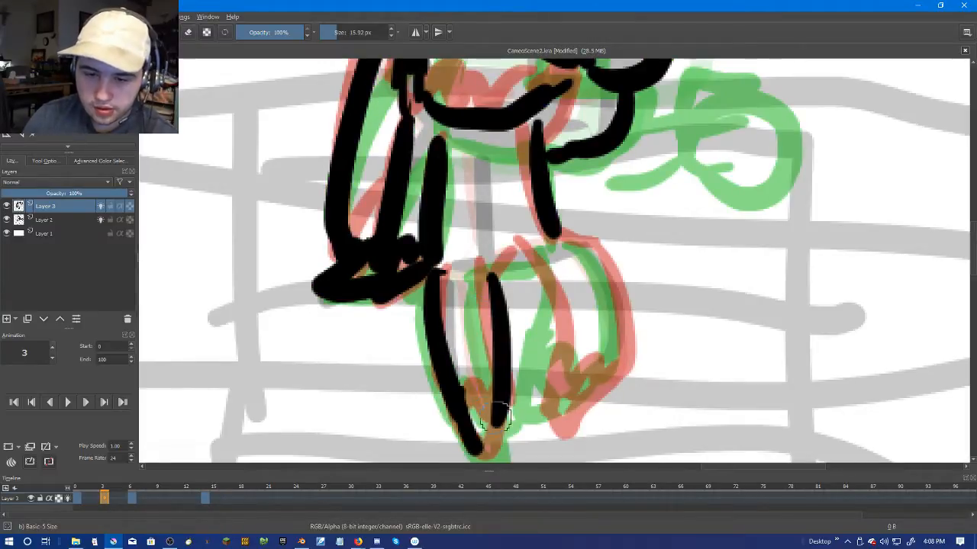
key("ctrl+z")
key("ctrl+z")
mouse_move(492, 263)
left_mouse_down()
mouse_move(512, 406)
mouse_move(482, 457)
mouse_move(526, 378)
left_mouse_up()
mouse_move(461, 395)
left_mouse_down()
mouse_move(519, 388)
mouse_move(479, 420)
mouse_move(508, 385)
left_mouse_up()
key("ctrl+z")
Step: Draw the hip line and the front leg with its foot on frame 3
mouse_move(493, 265)
left_mouse_down()
mouse_move(560, 250)
mouse_move(562, 413)
left_mouse_up()
left_click_drag(576, 250, 622, 397)
mouse_move(563, 390)
left_mouse_down()
mouse_move(530, 439)
mouse_move(622, 373)
left_mouse_up()
key("ctrl+z")
mouse_move(561, 390)
left_mouse_down()
mouse_move(624, 385)
mouse_move(585, 412)
mouse_move(617, 382)
left_mouse_up()
Step: Flip between frames 1 to 3 to check the motion into the new raised-fist pose
scroll(586, 330, "down", 2)
key("comma")
key("period")
key("comma")
key("comma")
key("comma")
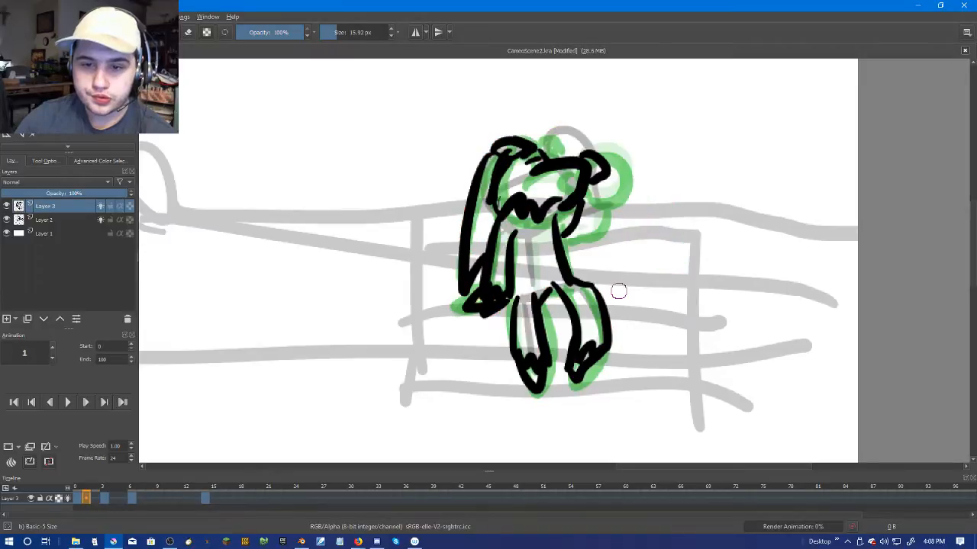
key("period")
key("period")
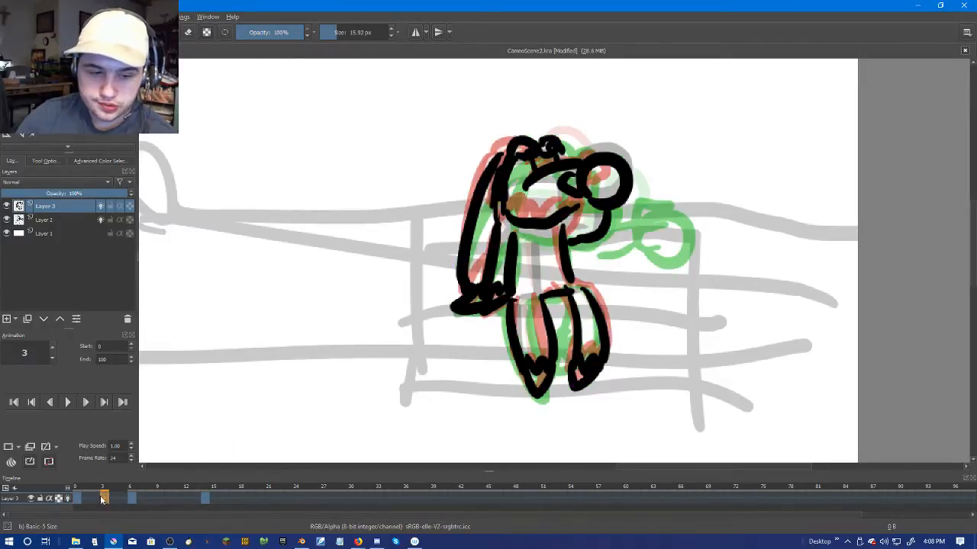
Step: Move the frame 3 keyframe of Layer 3 to frame 2 and create a blank frame at frame 4
left_click_drag(103, 500, 94, 499)
left_click(114, 498)
key("comma")
right_click(113, 500)
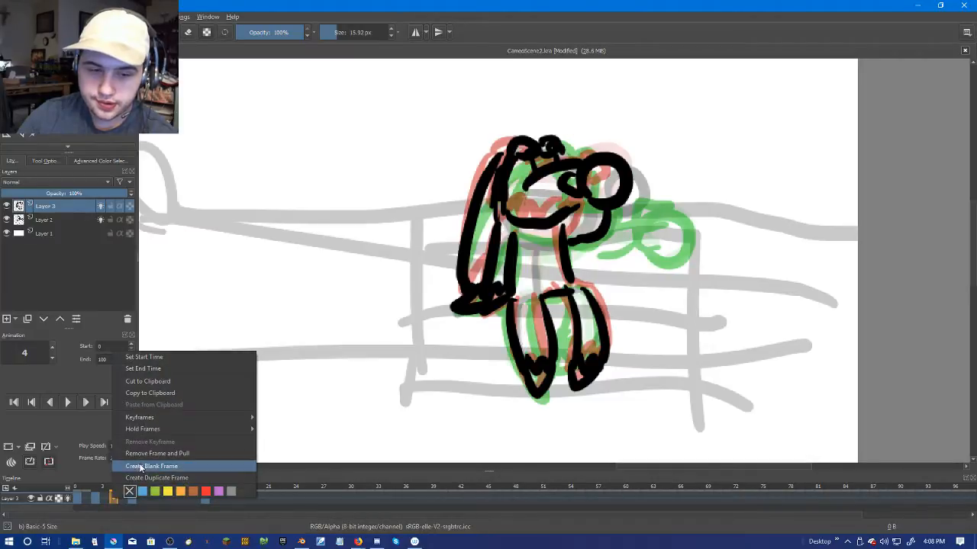
left_click(143, 465)
Step: Turn off Layer 3's onion skins and flip between frame 4 and its neighbour to compare the rough poses
scroll(507, 243, "up", 2)
scroll(506, 242, "up", 1)
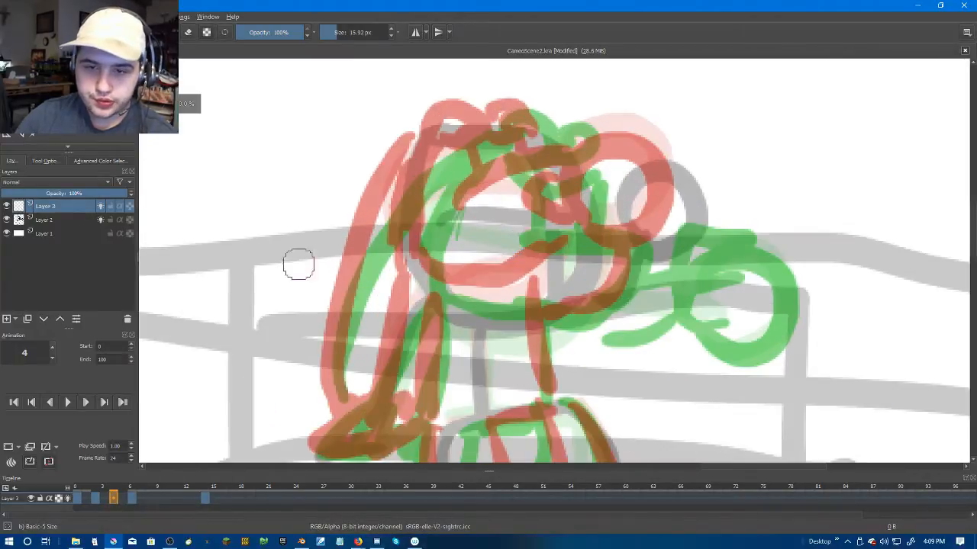
left_click(103, 207)
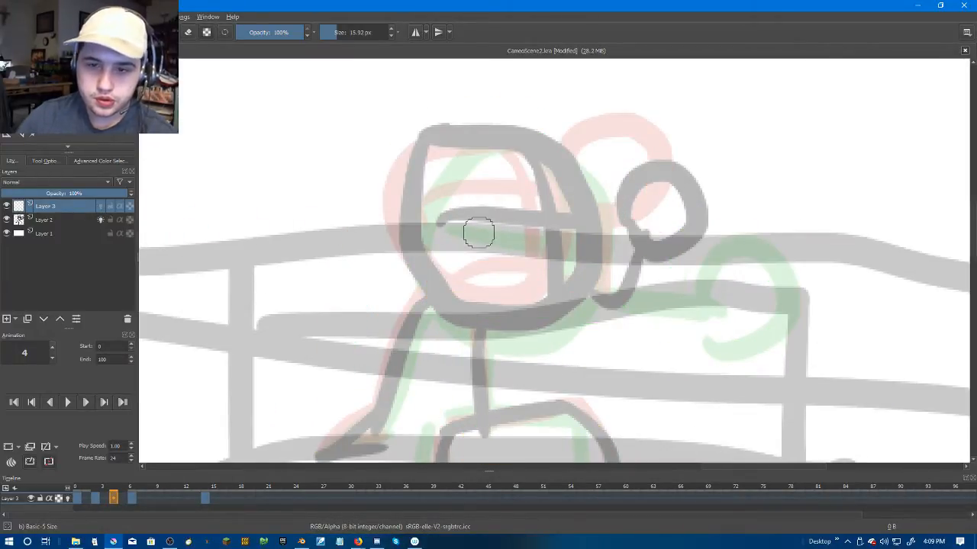
key("Left")
key("Right")
key("Left")
key("Right")
key("Left")
key("Right")
left_click_drag(514, 220, 638, 253)
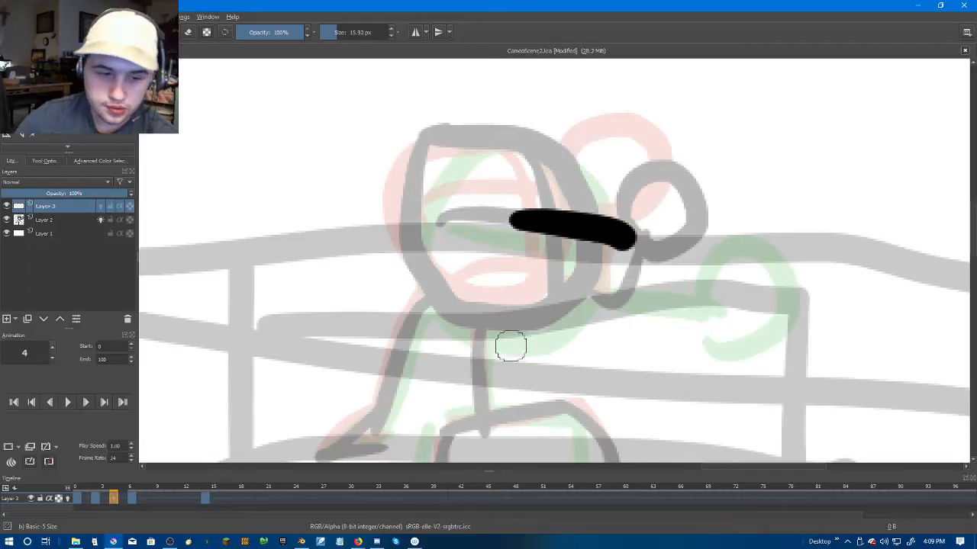
left_click(67, 498)
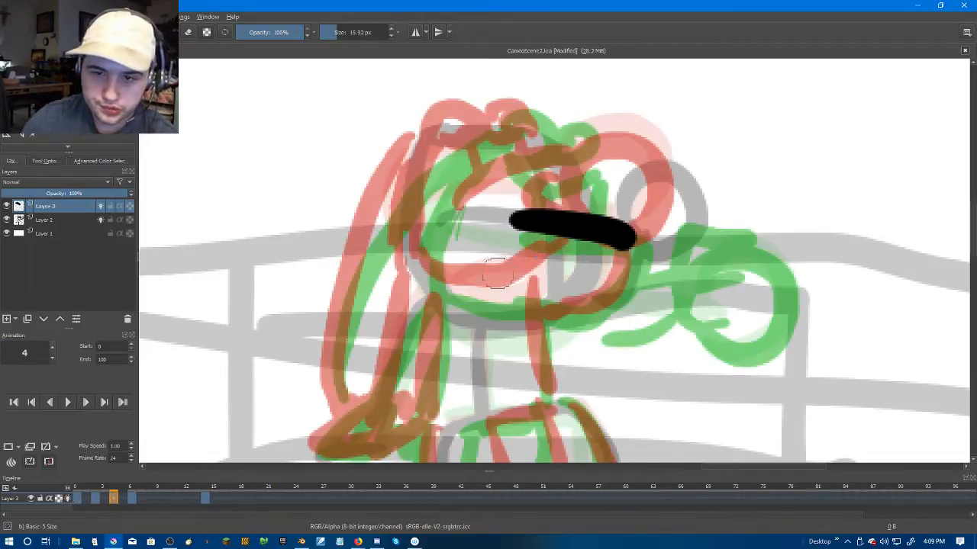
key("ctrl+z")
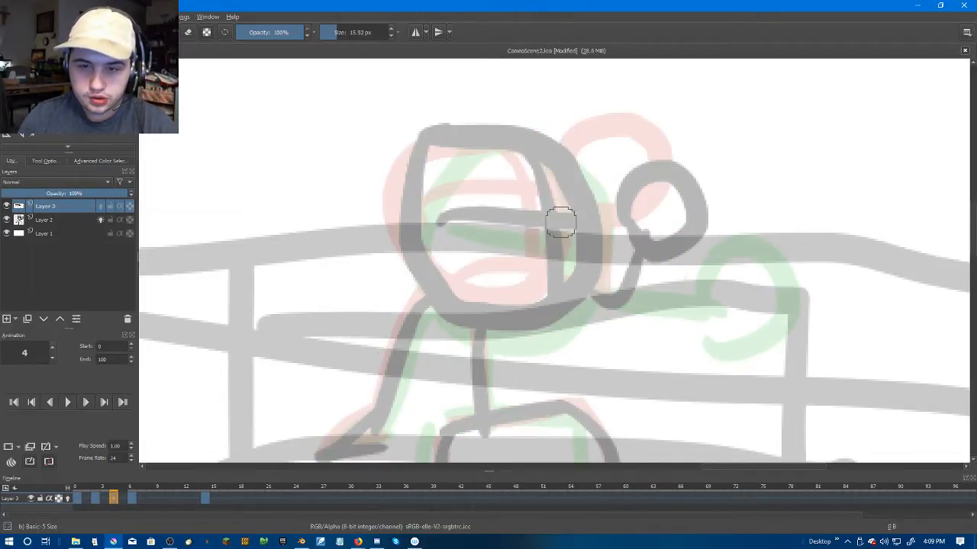
left_click(69, 498)
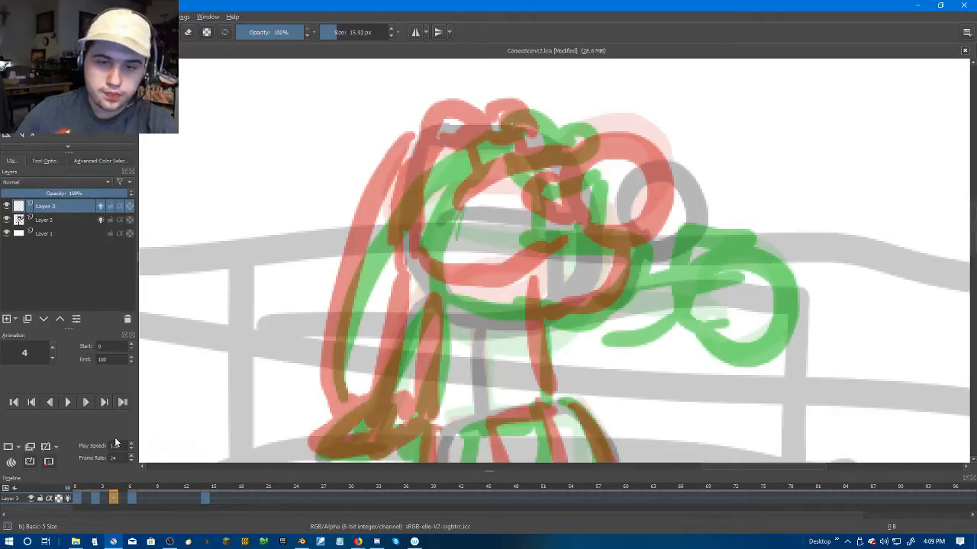
Step: Save the animation file
left_click(13, 16)
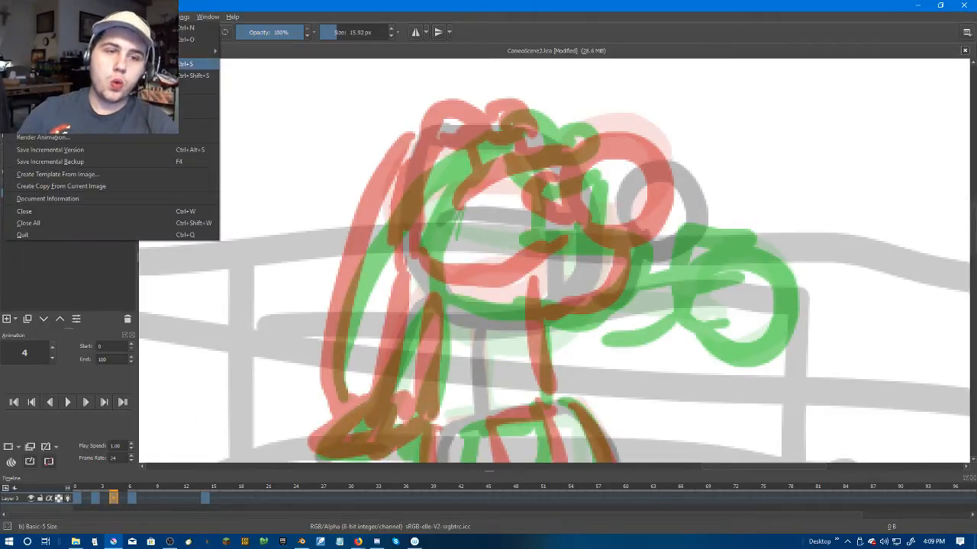
left_click(115, 64)
Step: Draw the blocky muzzle outline on frame 4 and the angled brow and eye strokes above it, redoing strokes that miss
mouse_move(518, 216)
left_mouse_down()
mouse_move(623, 236)
mouse_move(545, 306)
left_mouse_up()
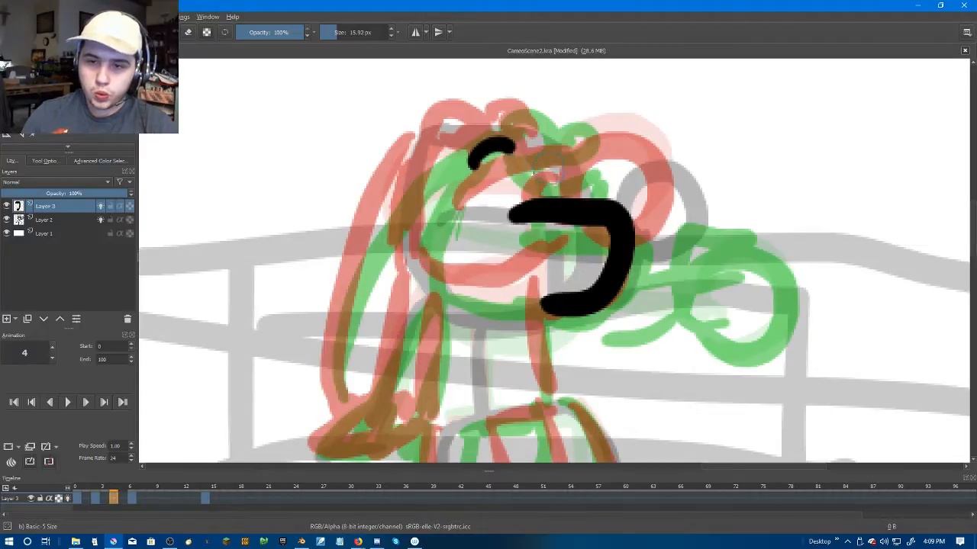
left_click_drag(474, 170, 526, 165)
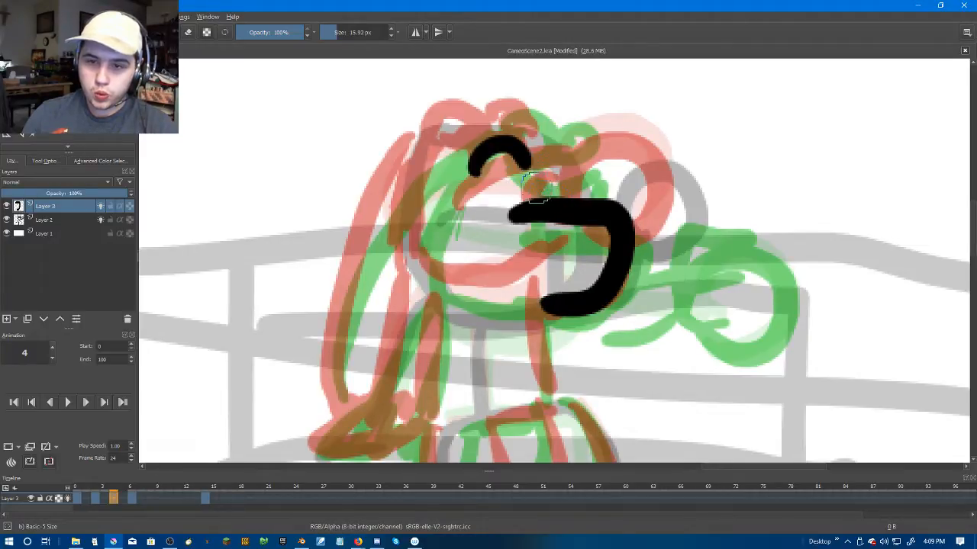
key("ctrl+z")
mouse_move(543, 171)
left_mouse_down()
mouse_move(547, 157)
mouse_move(572, 155)
mouse_move(547, 188)
left_mouse_up()
key("ctrl+z")
left_click_drag(508, 174, 500, 201)
left_click_drag(560, 169, 567, 197)
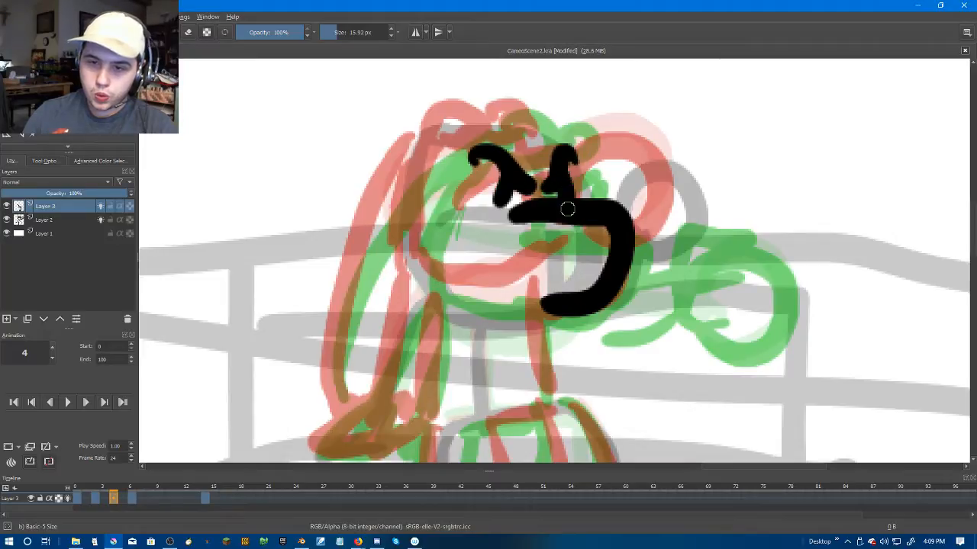
Step: Draw the fist in front of the muzzle on frame 4, replacing the first stroke
mouse_move(644, 240)
left_mouse_down()
mouse_move(666, 214)
mouse_move(713, 276)
mouse_move(650, 200)
mouse_move(687, 286)
mouse_move(651, 263)
left_mouse_up()
key("ctrl+z")
mouse_move(626, 204)
left_mouse_down()
mouse_move(626, 172)
mouse_move(672, 174)
left_mouse_up()
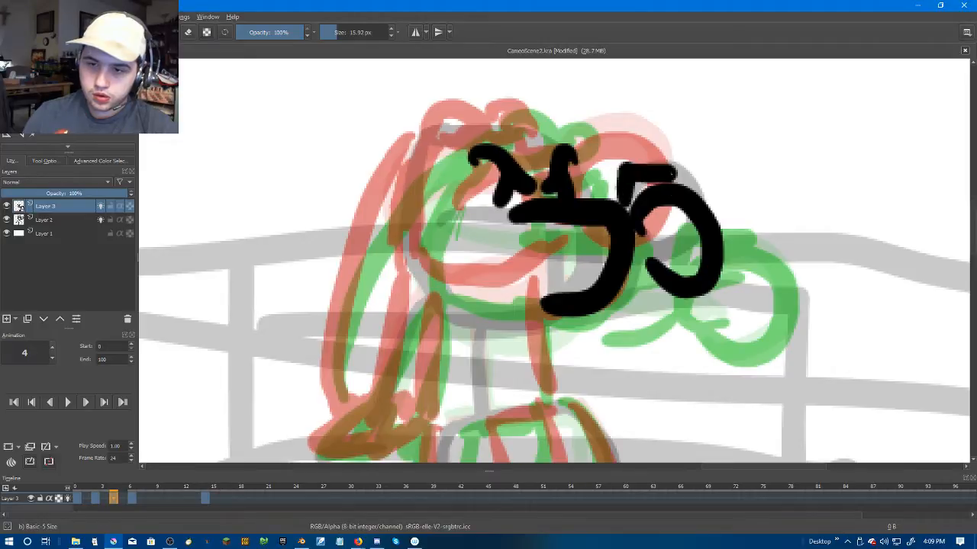
Step: Draw the two round eyes and the back of the head on frame 4, checking them against the previous frame
mouse_move(482, 152)
left_mouse_down()
mouse_move(456, 132)
mouse_move(476, 158)
mouse_move(547, 147)
mouse_move(530, 166)
left_mouse_up()
left_click_drag(457, 153, 406, 238)
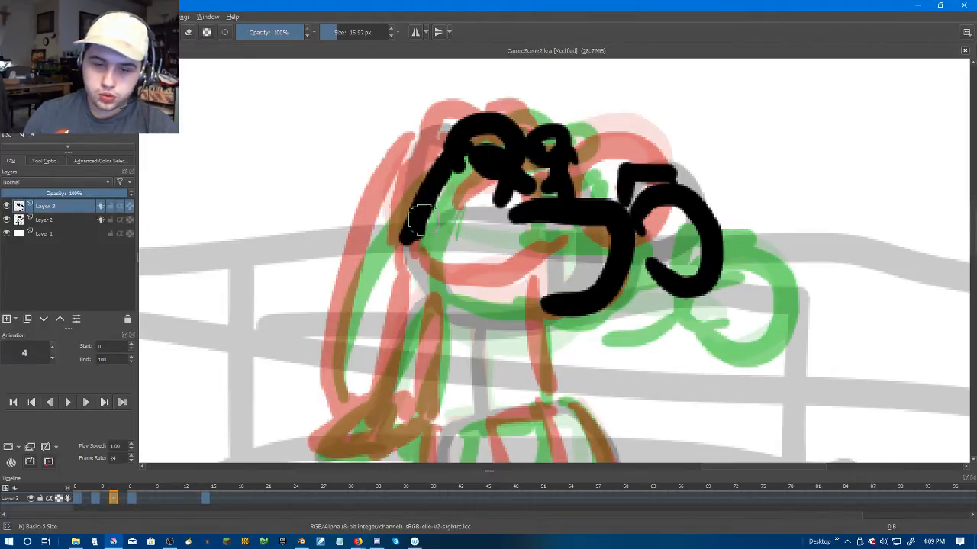
key("Left")
key("Right")
Step: Draw the hanging arm with its hand and the rear torso line on frame 4
mouse_move(449, 139)
left_mouse_down()
mouse_move(371, 233)
mouse_move(346, 355)
left_mouse_up()
left_click_drag(403, 263, 385, 411)
mouse_move(449, 298)
left_mouse_down()
mouse_move(431, 412)
mouse_move(397, 457)
mouse_move(443, 412)
left_mouse_up()
Step: Draw the forearm line below the fist and the lower jaw line on frame 4, undoing the stray stroke
left_click_drag(656, 266, 633, 321)
mouse_move(459, 293)
left_mouse_down()
mouse_move(595, 271)
mouse_move(498, 326)
mouse_move(451, 298)
left_mouse_up()
left_click_drag(596, 312, 607, 232)
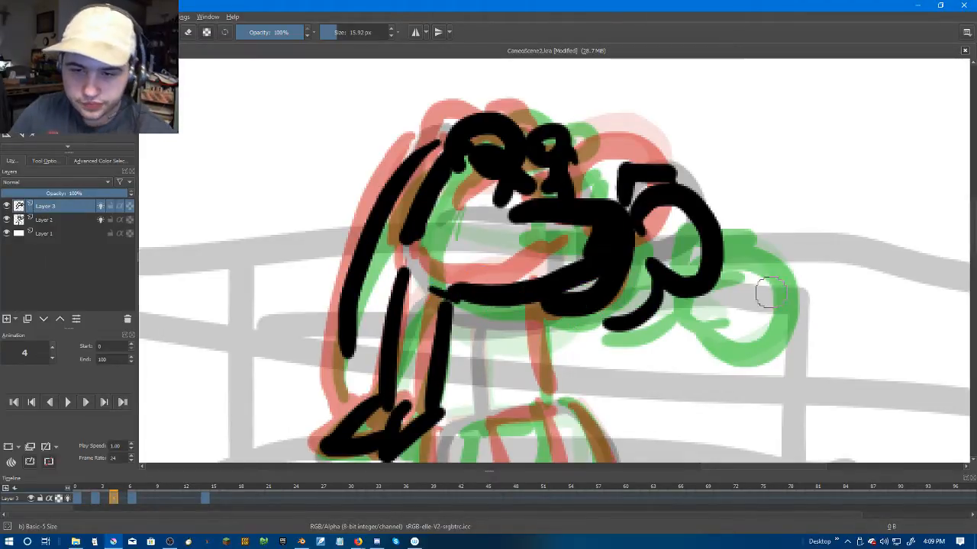
key("ctrl+z")
Step: Draw both legs with their feet below the torso on frame 4
left_click_drag(717, 269, 726, 169)
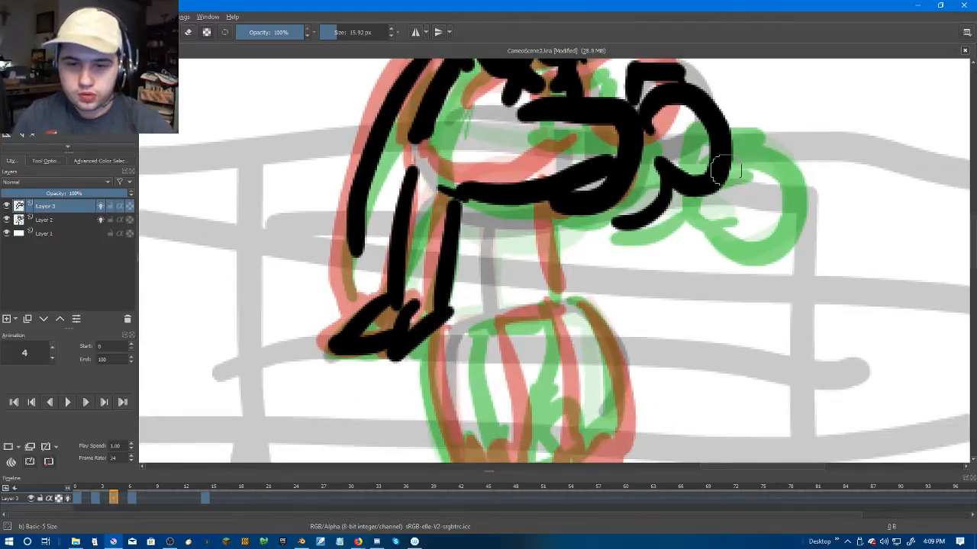
left_click_drag(523, 240, 508, 142)
mouse_move(415, 234)
left_mouse_down()
mouse_move(410, 288)
mouse_move(452, 362)
left_mouse_up()
mouse_move(502, 245)
left_mouse_down()
mouse_move(503, 350)
mouse_move(482, 332)
left_mouse_up()
mouse_move(463, 378)
left_mouse_down()
mouse_move(501, 402)
mouse_move(505, 368)
left_mouse_up()
left_click_drag(533, 219, 535, 344)
left_click_drag(600, 235, 606, 336)
mouse_move(538, 309)
left_mouse_down()
mouse_move(540, 365)
mouse_move(596, 347)
mouse_move(556, 333)
mouse_move(560, 343)
mouse_move(604, 324)
left_mouse_up()
left_click_drag(613, 249, 560, 194)
Step: Draw the front line of the torso from the jaw to the hip on frame 4, redoing the first stroke
left_click_drag(533, 117, 546, 200)
key("ctrl+z")
left_click_drag(535, 115, 549, 199)
left_click_drag(620, 122, 585, 254)
key("ctrl+z")
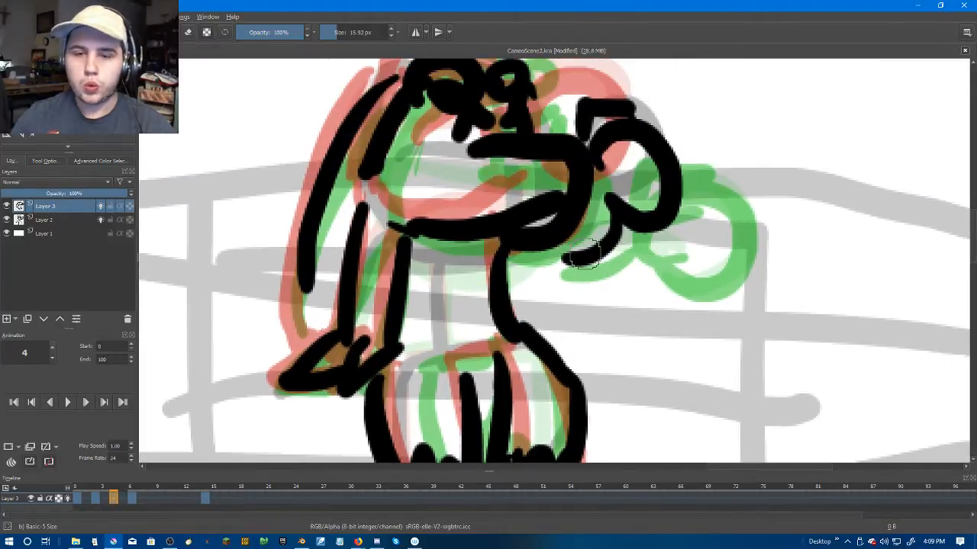
Step: Compare frame 4 with frame 3 and draw the underside of the raised arm from the torso to the fist on frame 4
left_click(93, 499)
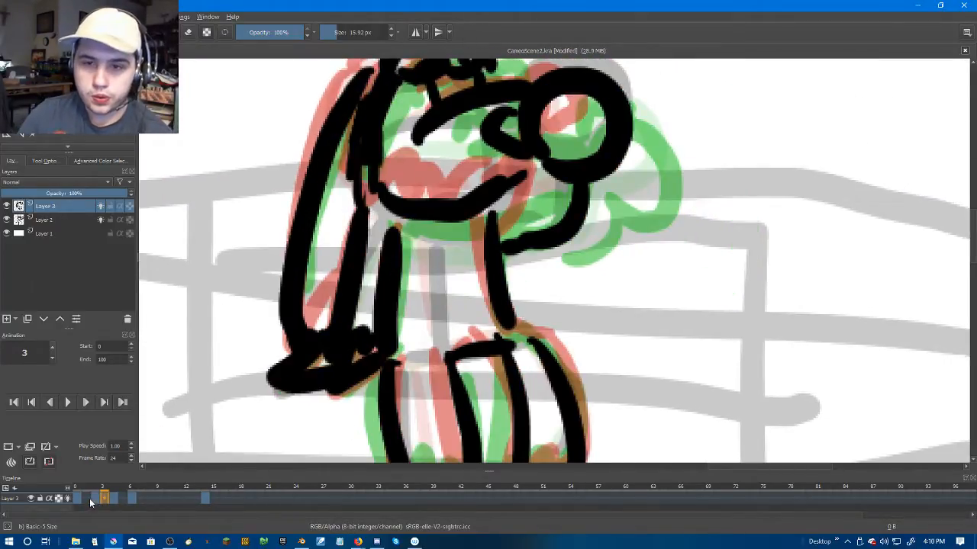
key("period")
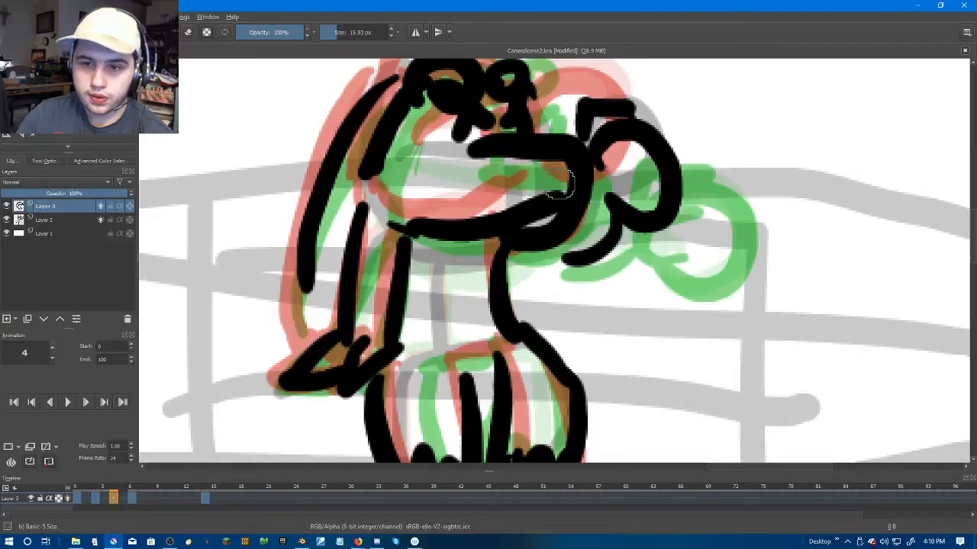
mouse_move(534, 211)
left_mouse_down()
mouse_move(592, 164)
mouse_move(594, 208)
left_mouse_up()
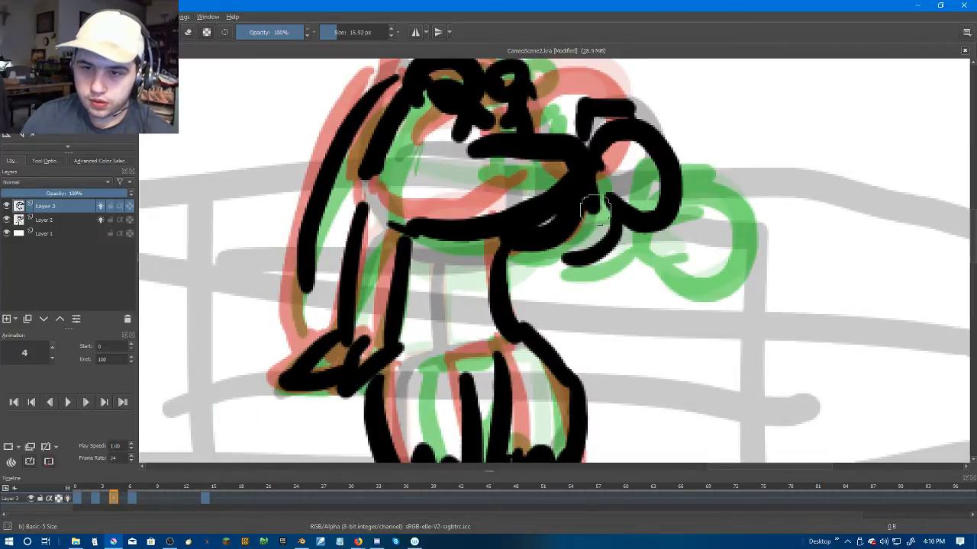
key("ctrl+z")
left_click_drag(521, 264, 605, 247)
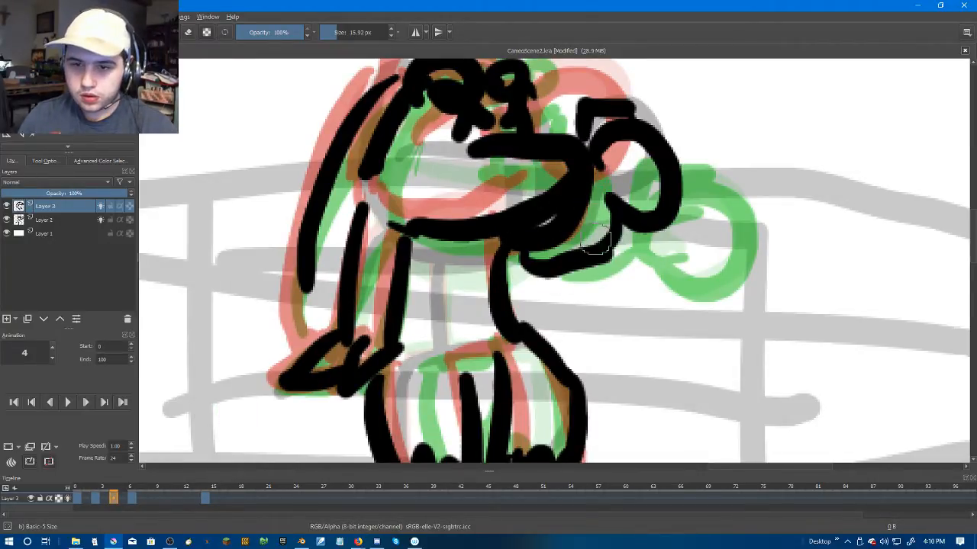
key("ctrl+z")
left_click_drag(517, 266, 610, 252)
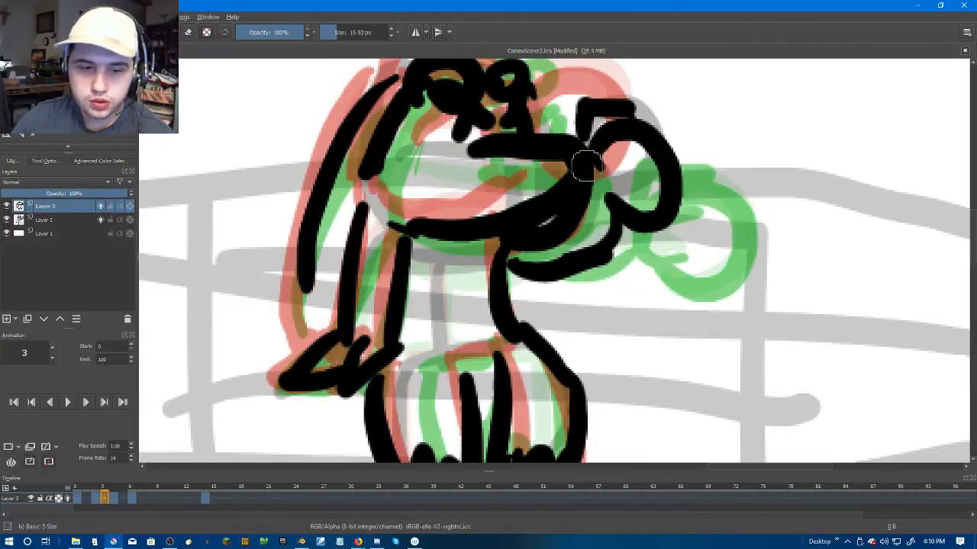
Step: Flip between frames 1 to 5 to check the motion into the new fist pose
key("Left")
key("Left")
key("Left")
key("Right")
key("Right")
key("Right")
key("Right")
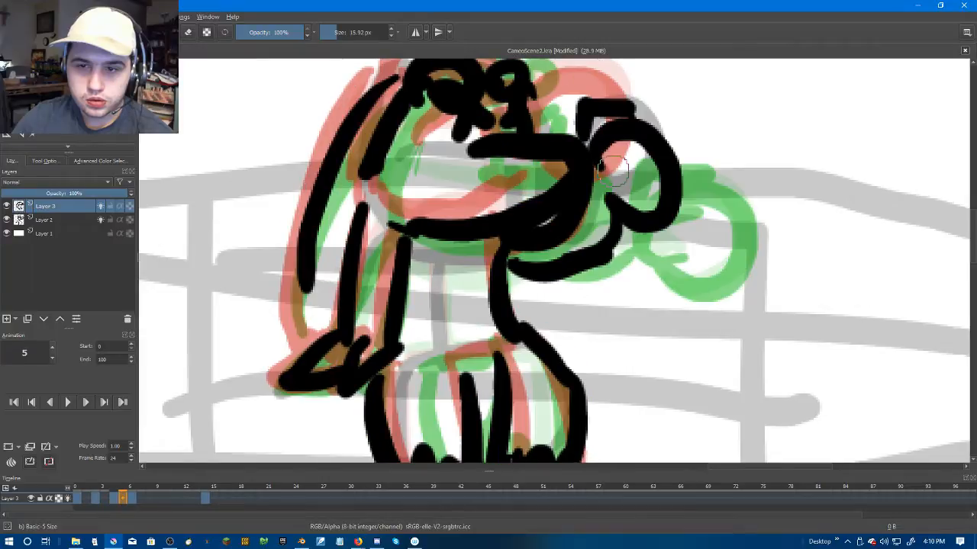
key("Left")
Step: Redraw the front of the muzzle on the frame 2 drawing and erase the inner curl beside the fist
scroll(615, 168, "up", 4)
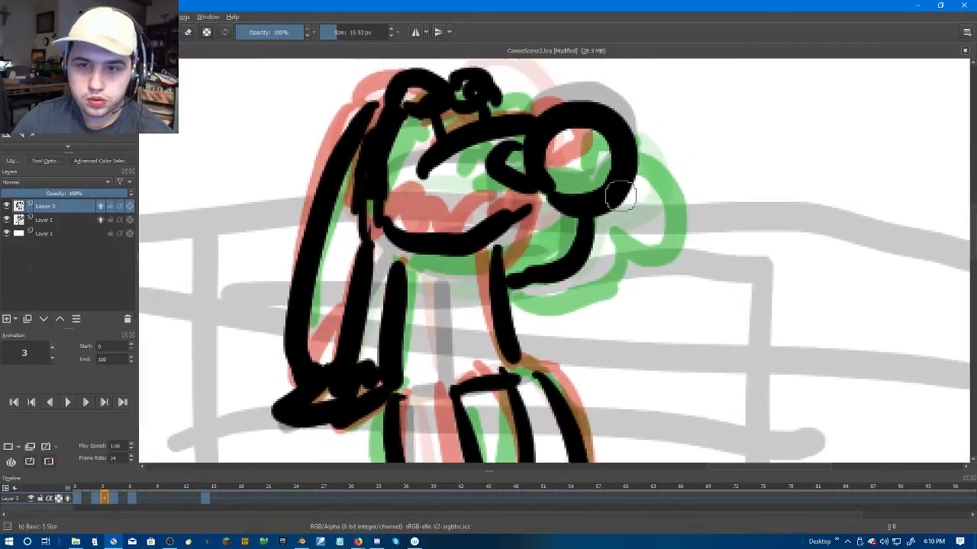
left_click_drag(507, 223, 542, 139)
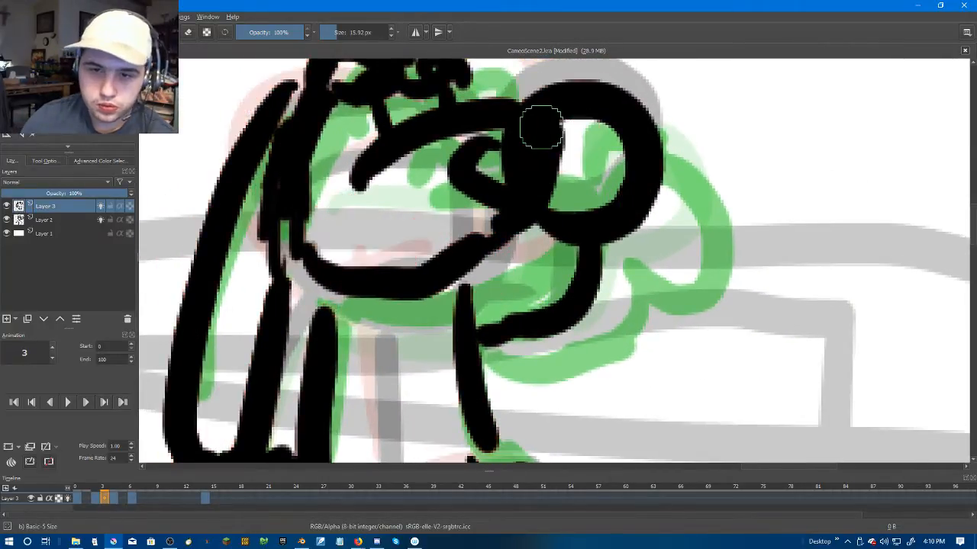
left_click(48, 463)
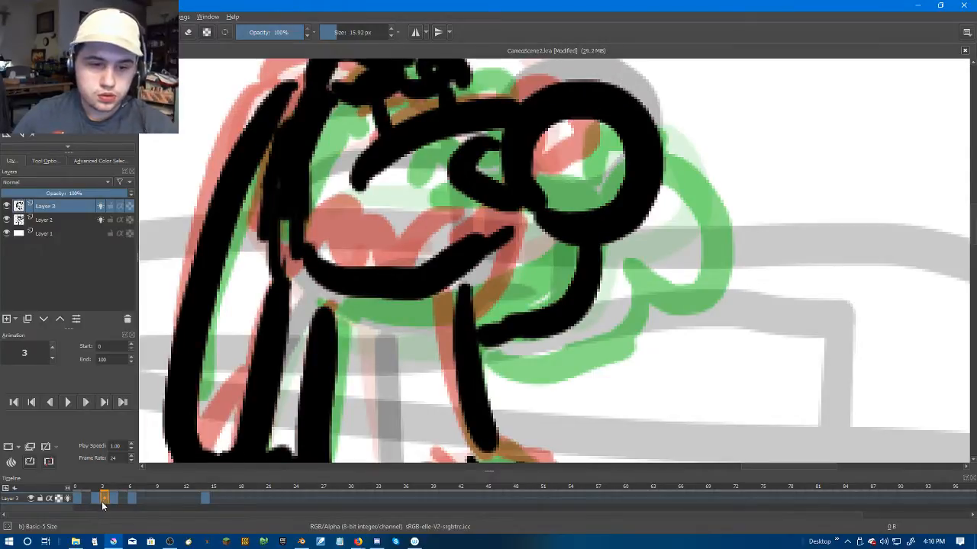
mouse_move(493, 239)
left_mouse_down()
mouse_move(538, 124)
mouse_move(506, 202)
mouse_move(493, 164)
mouse_move(498, 145)
mouse_move(491, 187)
mouse_move(478, 148)
left_mouse_up()
scroll(487, 188, "down", 1)
scroll(473, 179, "down", 1)
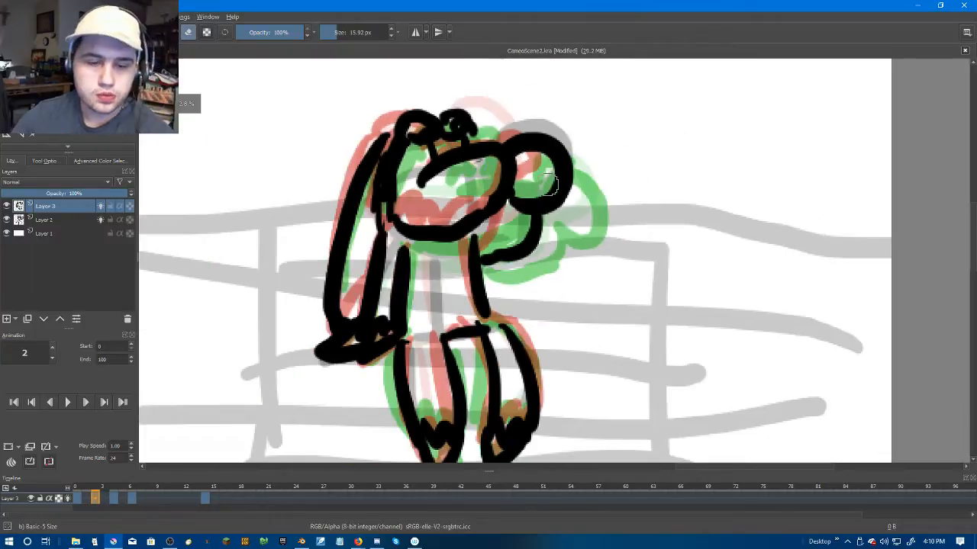
Step: Step through the frames up to frame 8 and back to 0, and play the animation to check the swing
key("period")
key("period")
key("period")
key("period")
key("period")
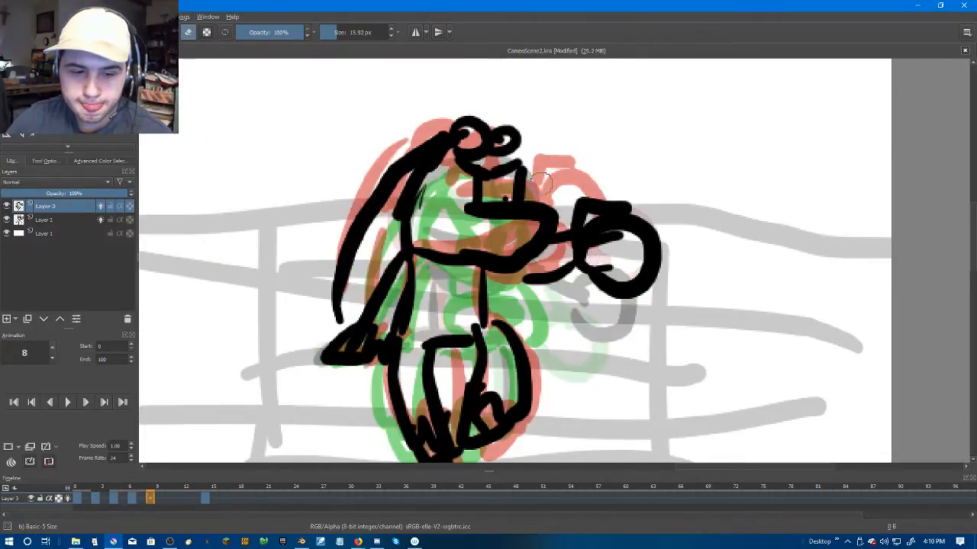
key("comma")
key("comma")
key("comma")
key("comma")
key("comma")
key("comma")
key("comma")
key("comma")
key("comma")
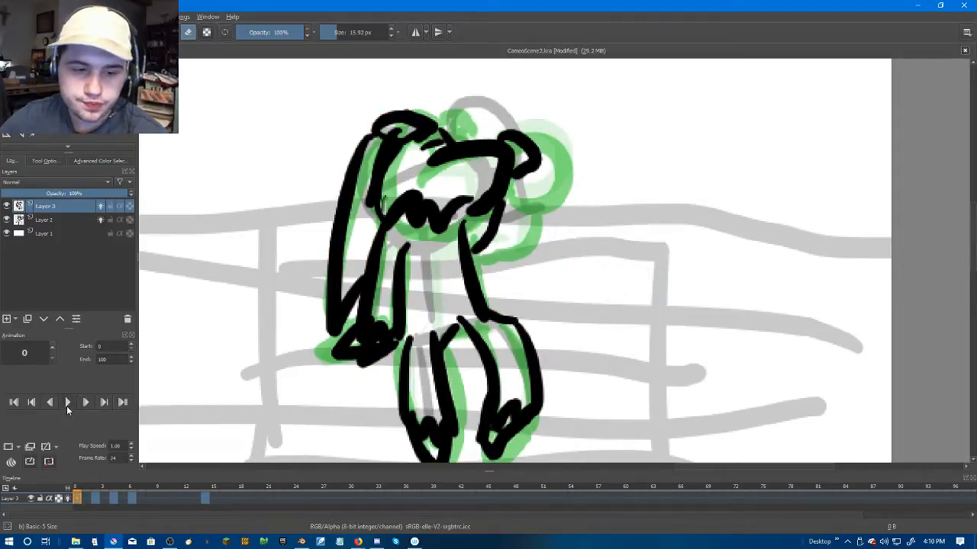
left_click(66, 406)
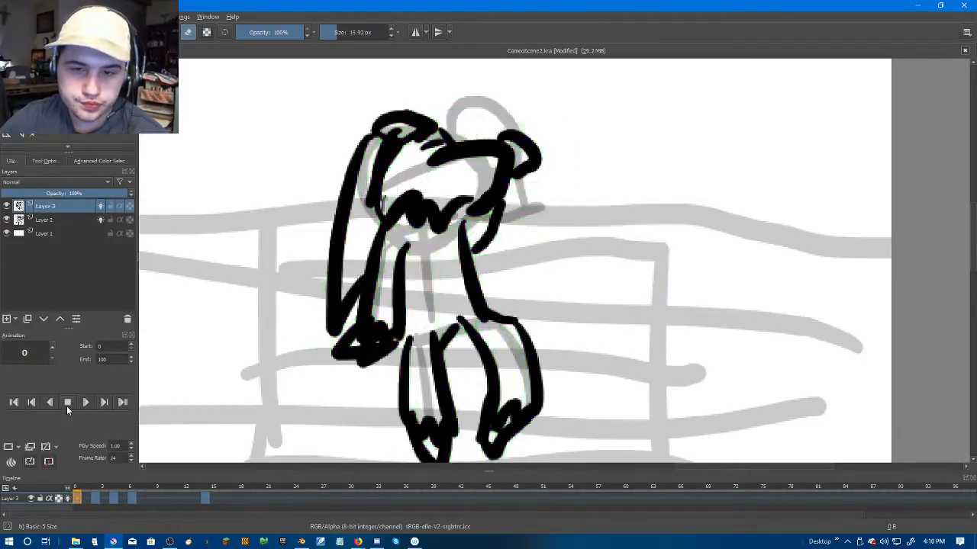
left_click(66, 406)
Step: Create a blank frame at frame 10 on Layer 3 and turn off the layer's onion skins
left_click(169, 500)
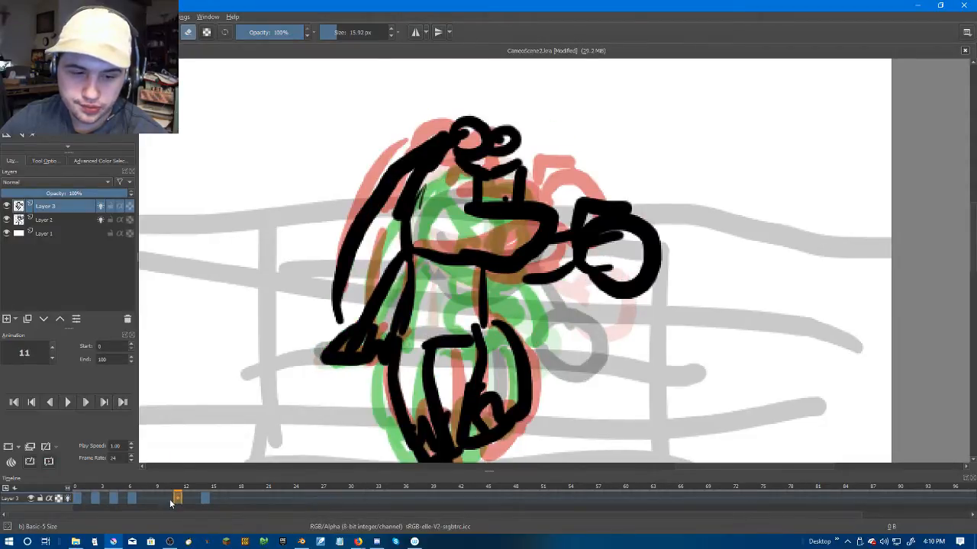
right_click(169, 499)
left_click(180, 467)
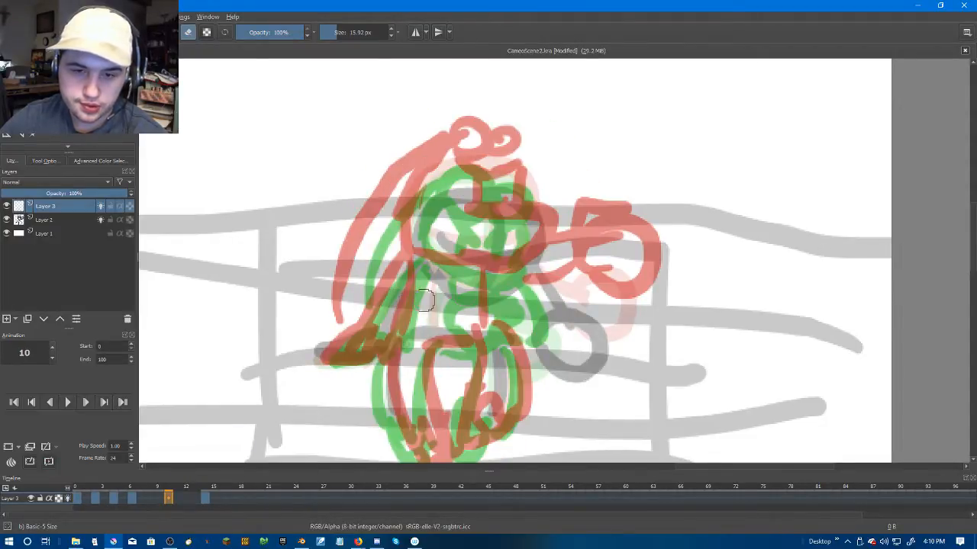
left_click(99, 206)
left_click(99, 206)
left_click(99, 206)
scroll(188, 215, "up", 2)
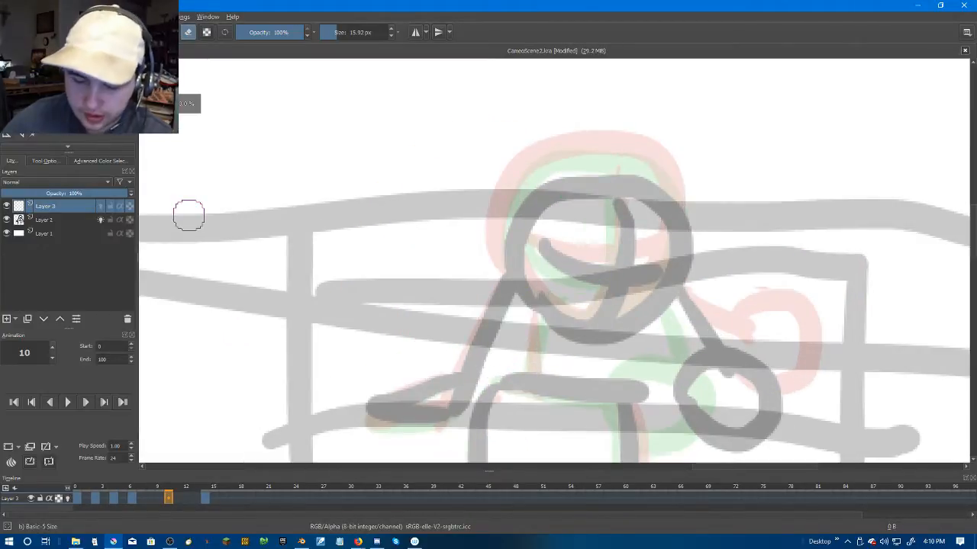
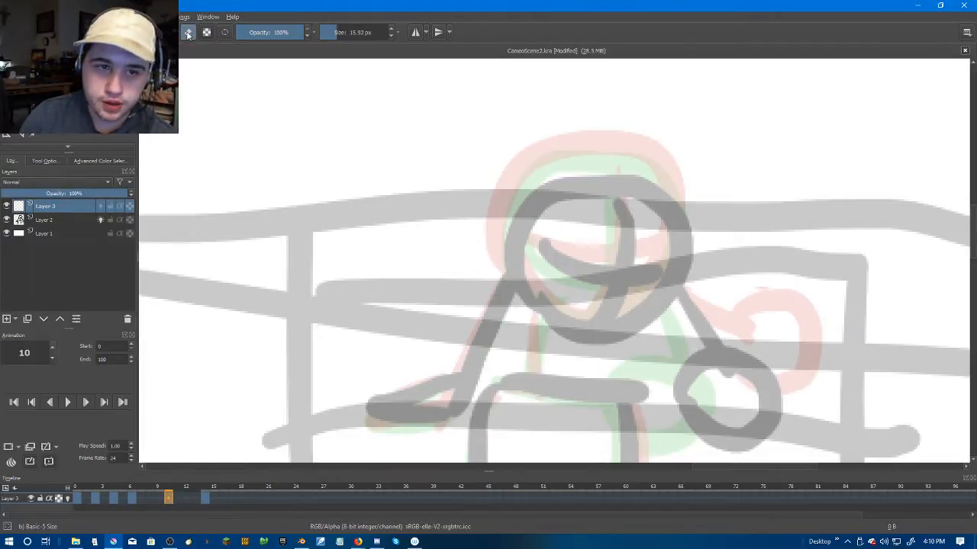
Step: Draw the curved jaw, the two eyes and the angry brows on frame 10, checking against the previous frame
mouse_move(664, 286)
left_mouse_down()
mouse_move(669, 341)
mouse_move(614, 347)
mouse_move(565, 313)
left_mouse_up()
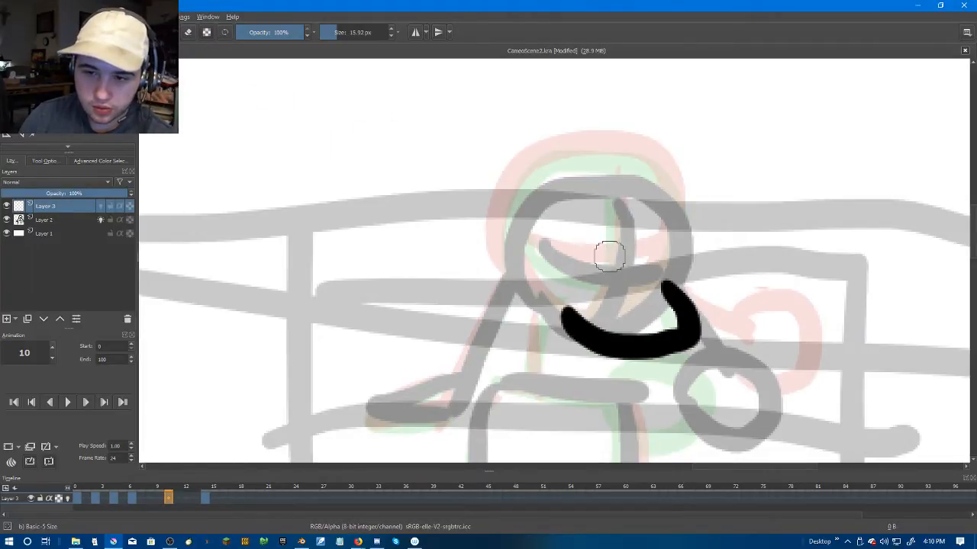
left_click_drag(608, 243, 596, 273)
left_click_drag(656, 243, 648, 273)
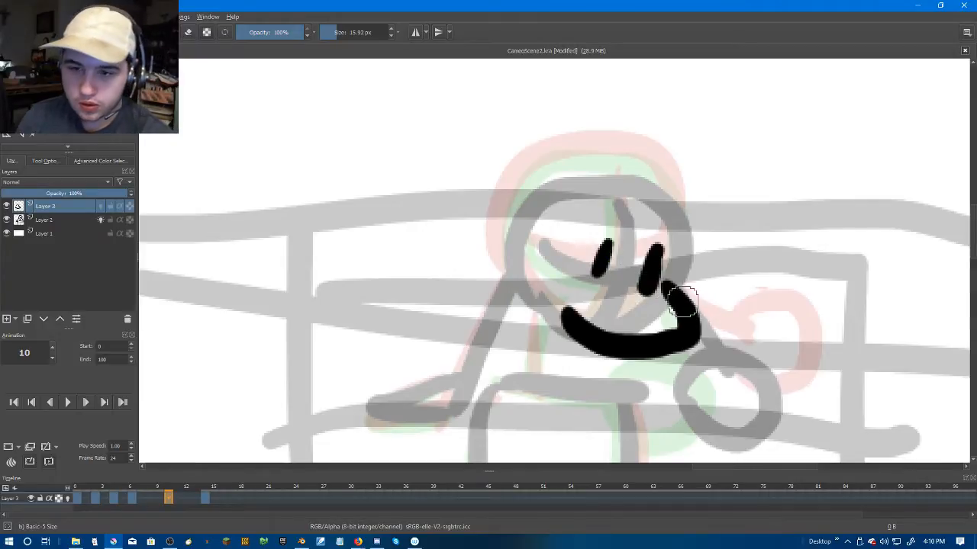
key("Left")
key("Right")
left_click_drag(594, 214, 641, 241)
key("Left")
key("Right")
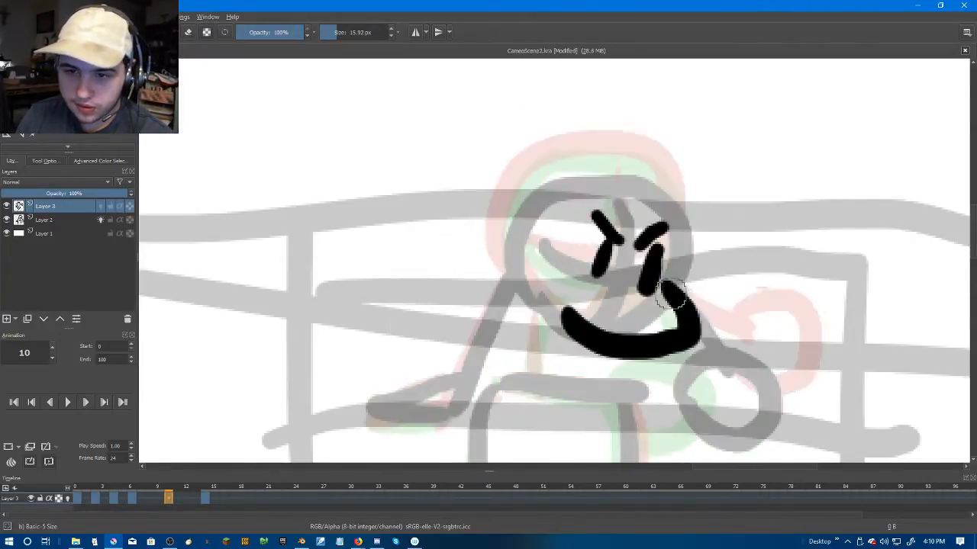
Step: Draw the round fist with its cuff, the two round curls on top and the back of the head on frame 10
mouse_move(701, 441)
left_mouse_down()
mouse_move(761, 440)
mouse_move(717, 447)
left_mouse_up()
mouse_move(693, 375)
left_mouse_down()
mouse_move(723, 335)
mouse_move(750, 374)
left_mouse_up()
mouse_move(583, 191)
left_mouse_down()
mouse_move(649, 193)
mouse_move(655, 212)
mouse_move(577, 192)
mouse_move(529, 254)
mouse_move(553, 211)
left_mouse_up()
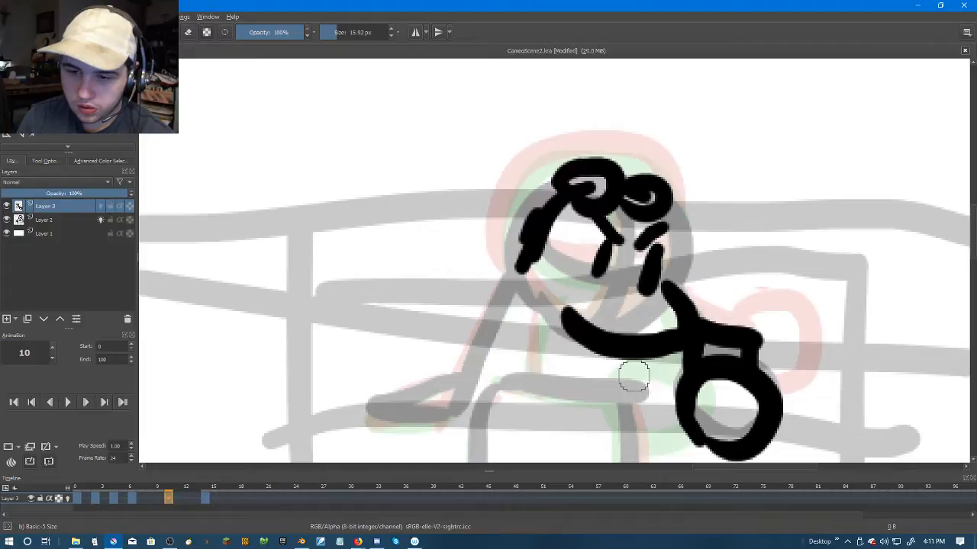
Step: Draw the trailing arm with its hand and the back edge of the torso on frame 10
mouse_move(526, 280)
left_mouse_down()
mouse_move(565, 323)
mouse_move(515, 297)
mouse_move(508, 359)
left_mouse_up()
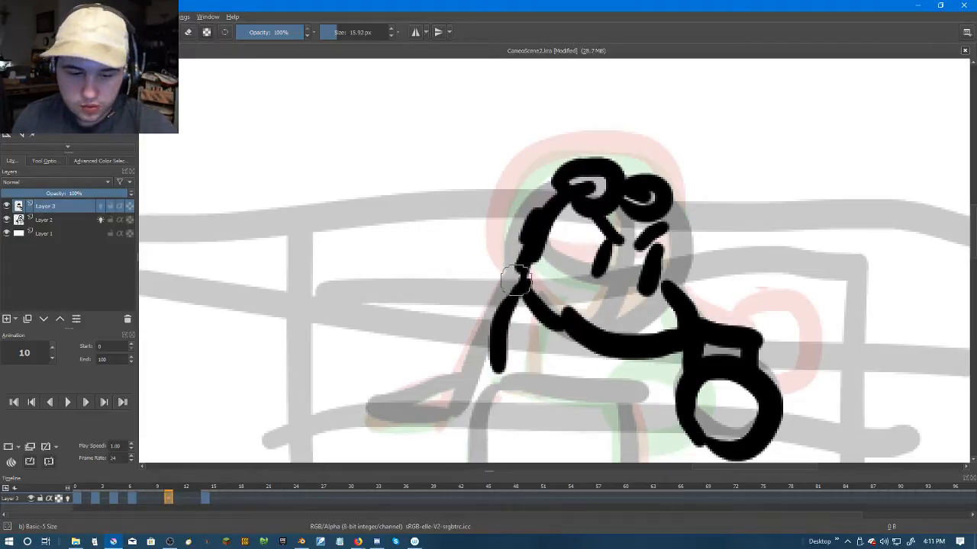
key("ctrl+z")
left_click_drag(512, 272, 430, 395)
left_click_drag(520, 309, 500, 377)
mouse_move(456, 350)
left_mouse_down()
mouse_move(379, 405)
mouse_move(452, 413)
mouse_move(421, 418)
left_mouse_up()
Step: Flip between frames 9 and 10 to compare, and draw the long strand trailing from the head and the underside of the fist's arm
key("Left")
key("Right")
key("Left")
key("Right")
key("Left")
key("Right")
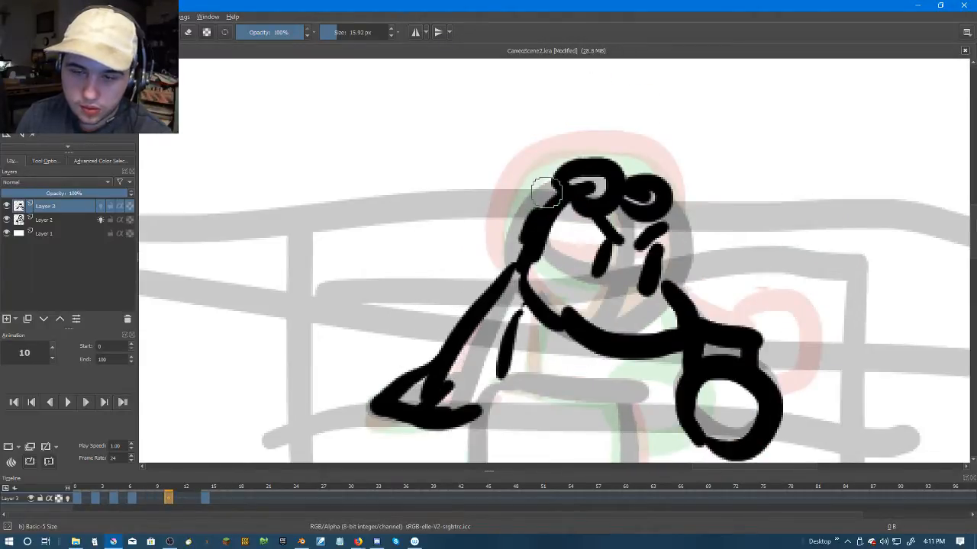
key("Left")
key("Right")
key("Left")
key("Right")
mouse_move(536, 192)
left_mouse_down()
mouse_move(475, 254)
mouse_move(415, 373)
left_mouse_up()
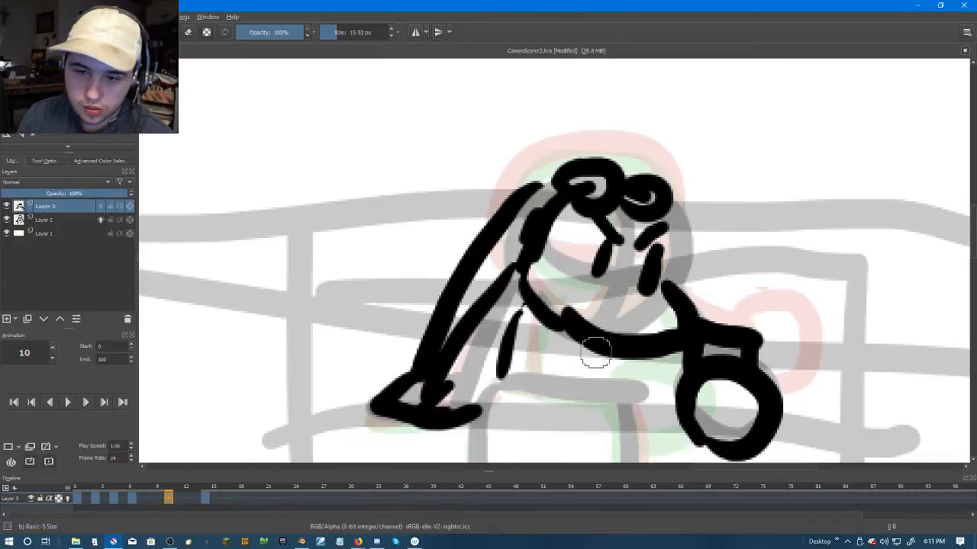
left_click_drag(671, 385, 639, 349)
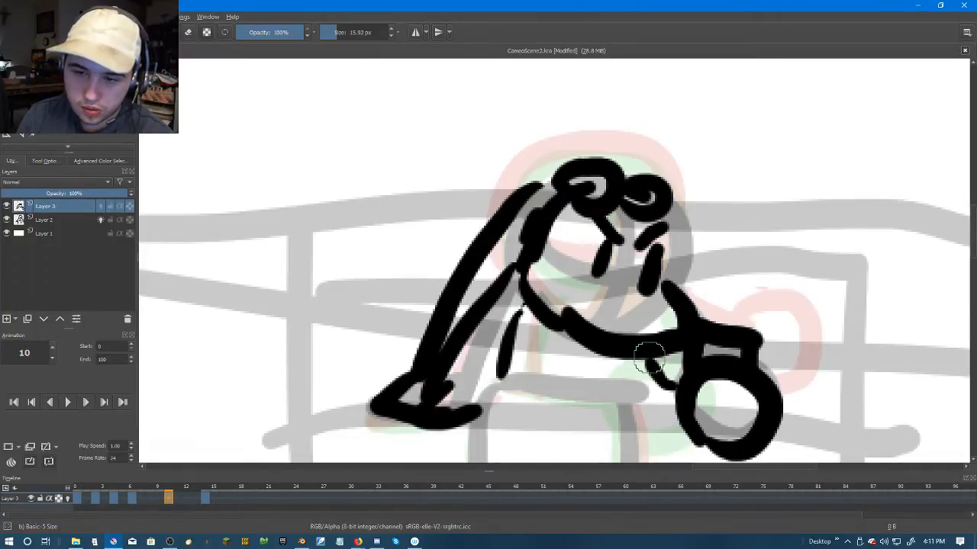
Step: With Layer 3's onion skins on, draw the leg on the fist side with its foot on frame 10
mouse_move(711, 393)
left_mouse_down()
mouse_move(640, 206)
mouse_move(640, 105)
left_mouse_up()
key("Left")
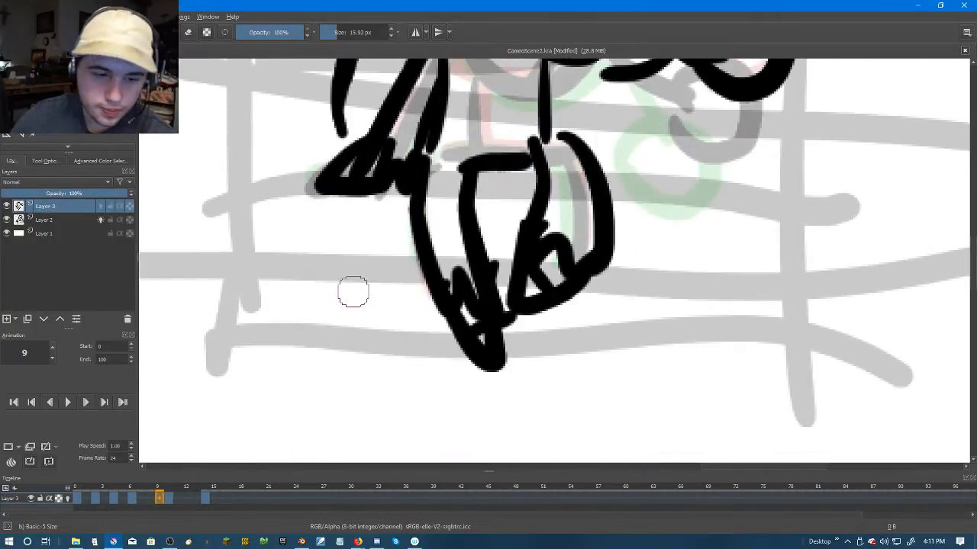
key("Right")
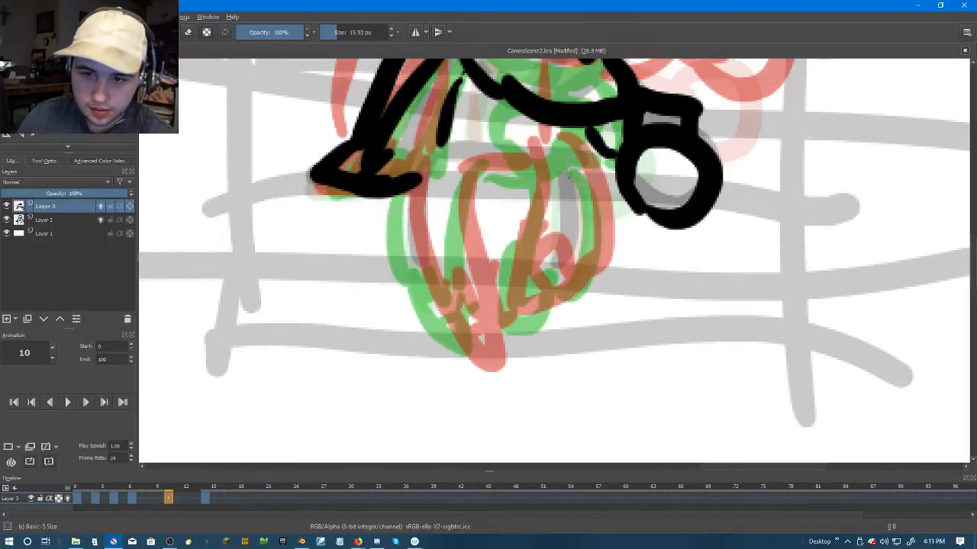
left_click_drag(596, 153, 586, 301)
mouse_move(550, 175)
left_mouse_down()
mouse_move(512, 269)
mouse_move(517, 252)
mouse_move(507, 303)
mouse_move(577, 294)
left_mouse_up()
mouse_move(544, 252)
left_mouse_down()
mouse_move(530, 283)
mouse_move(588, 309)
left_mouse_up()
Step: Draw the other leg with its pointed foot and the line joining the tops of both legs on frame 10
mouse_move(481, 189)
left_mouse_down()
mouse_move(450, 333)
mouse_move(488, 211)
left_mouse_up()
key("ctrl+z")
key("ctrl+z")
left_click_drag(469, 172, 473, 328)
mouse_move(419, 195)
left_mouse_down()
mouse_move(415, 304)
mouse_move(468, 316)
left_mouse_up()
mouse_move(421, 283)
left_mouse_down()
mouse_move(481, 305)
mouse_move(475, 320)
left_mouse_up()
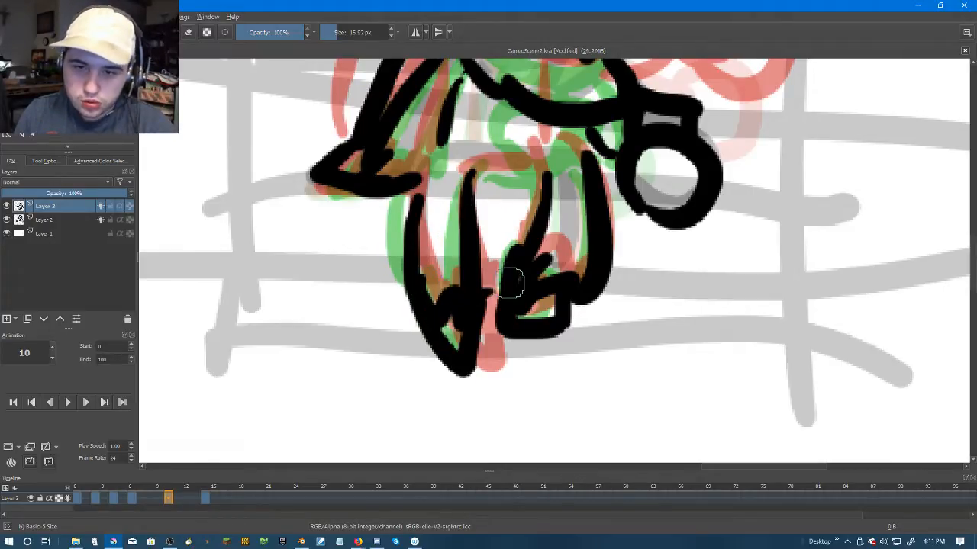
left_click_drag(460, 193, 563, 177)
Step: Flip between frames 9 and 10 to compare the finished frame 10 pose with the previous drawing
key("Left")
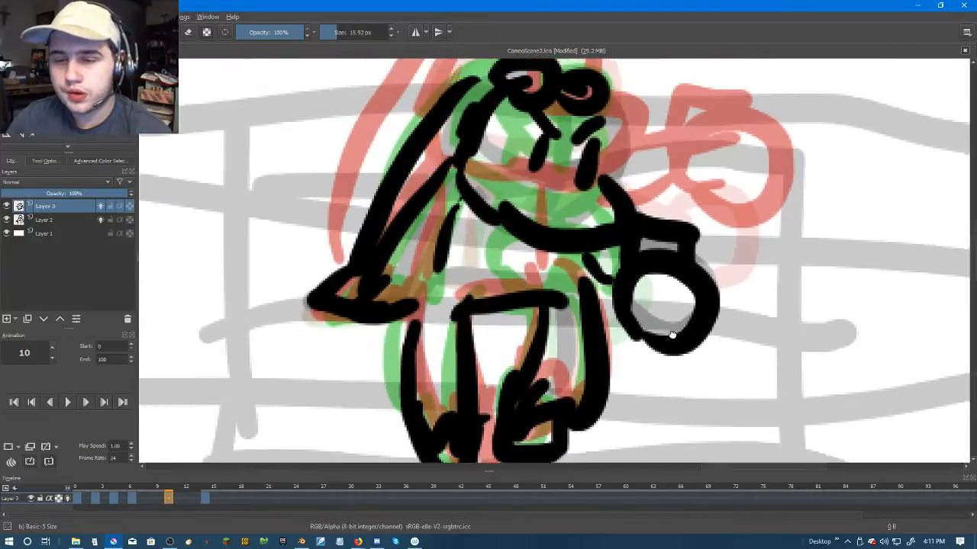
key("minus")
key("minus")
key("Right")
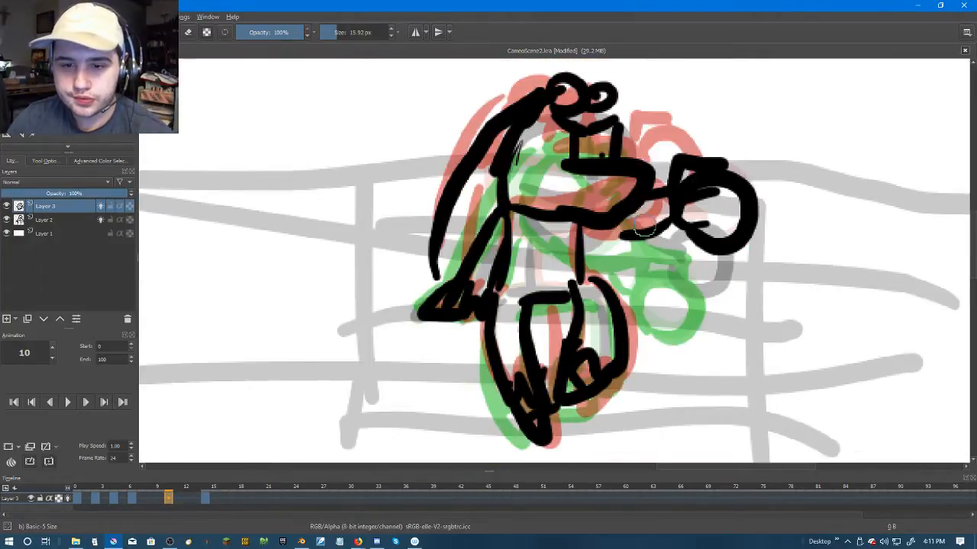
left_click(157, 500)
left_click(161, 496)
left_click(168, 499)
key("Left")
key("Right")
scroll(715, 277, "down", 2)
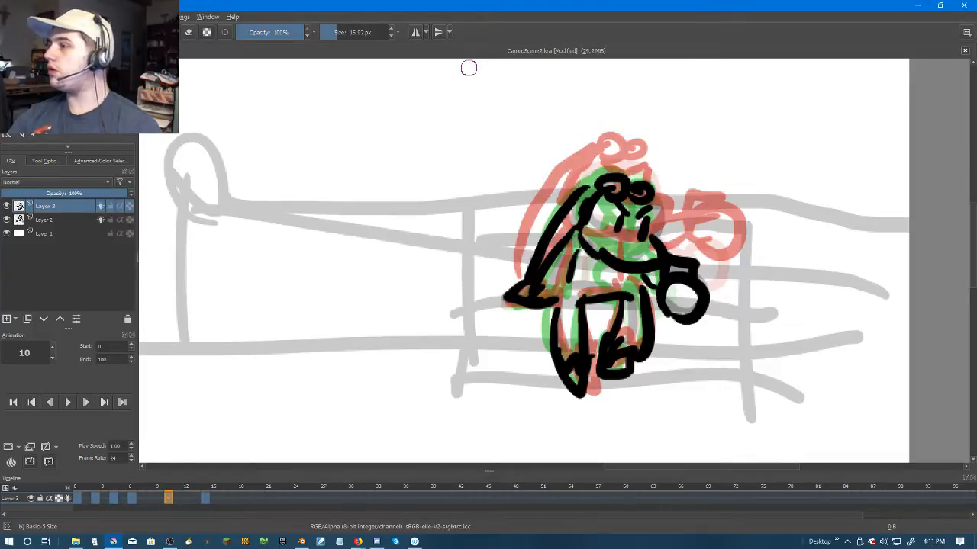
Step: Save the file and turn off the onion skins of Layer 3 and Layer 2
key("alt+f")
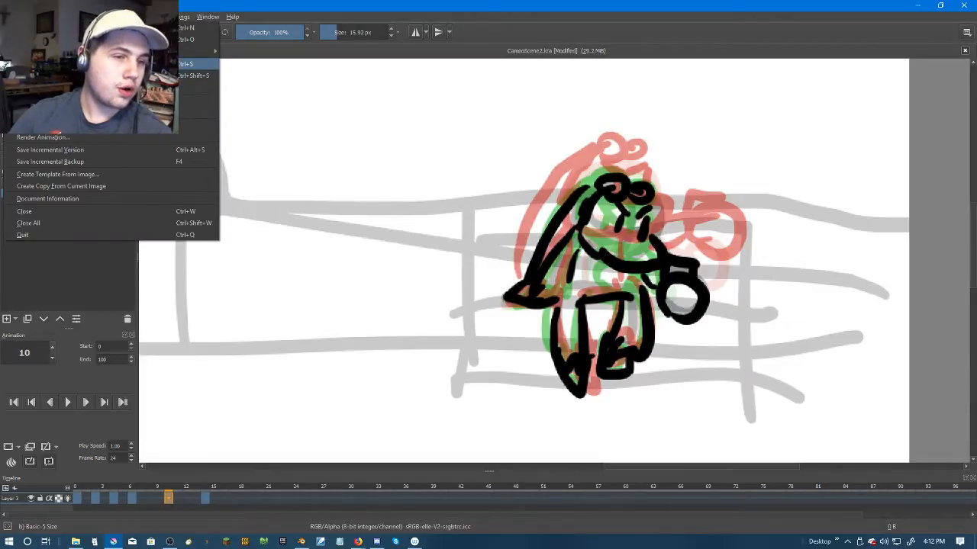
key("Return")
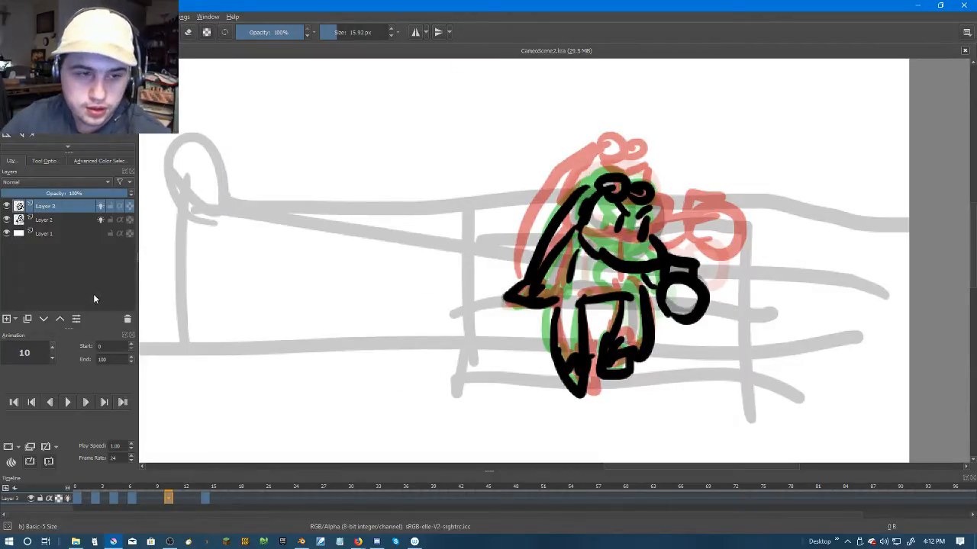
left_click(100, 206)
left_click(102, 220)
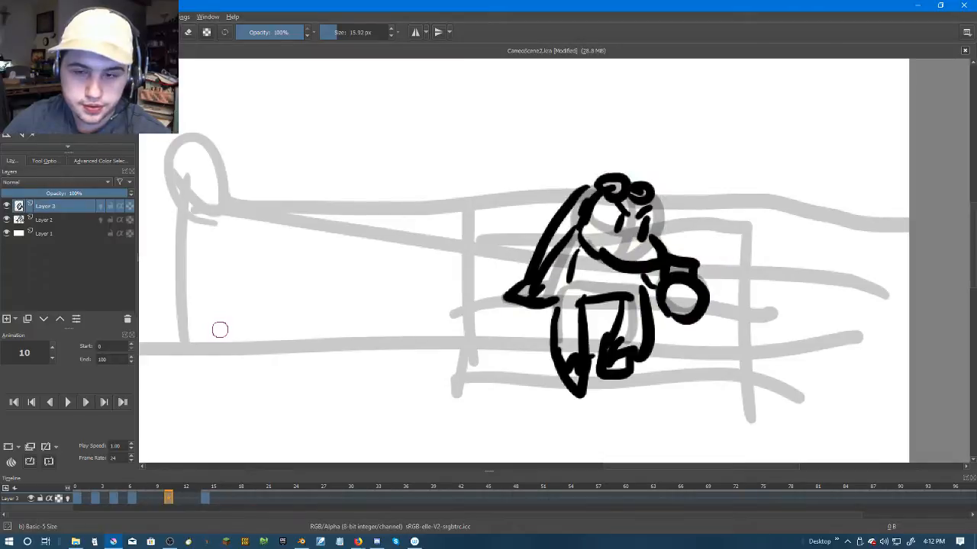
Step: Step back and forth between frames 7 and 10 to check the transition into the frame 10 pose
scroll(709, 208, "up", 2)
key("Left")
key("Left")
key("Left")
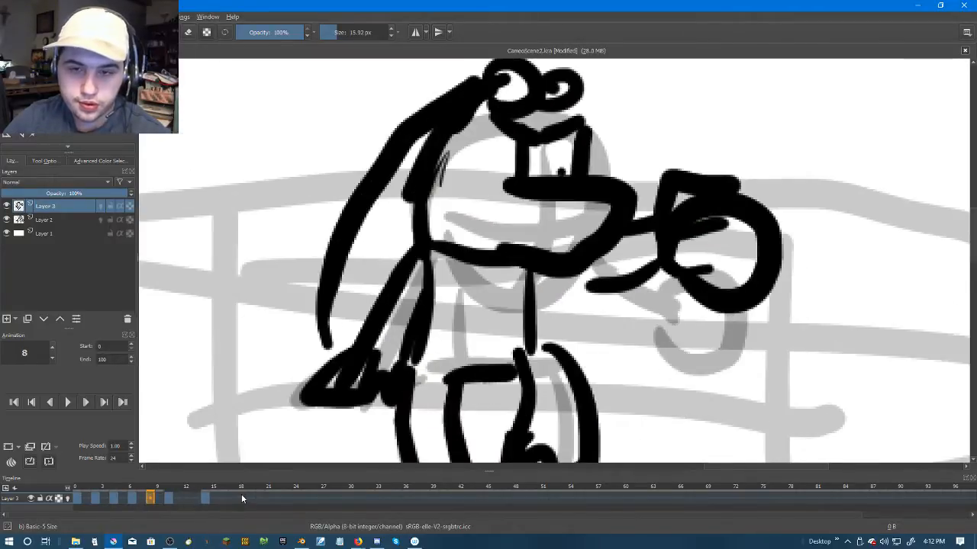
key("Right")
key("Right")
key("Right")
key("Left")
key("Right")
key("Left")
Step: Try the frame 10 key at frame 9, compare it with its neighbour, and move it back to frame 10
left_click_drag(169, 498, 160, 498)
key("Right")
key("Right")
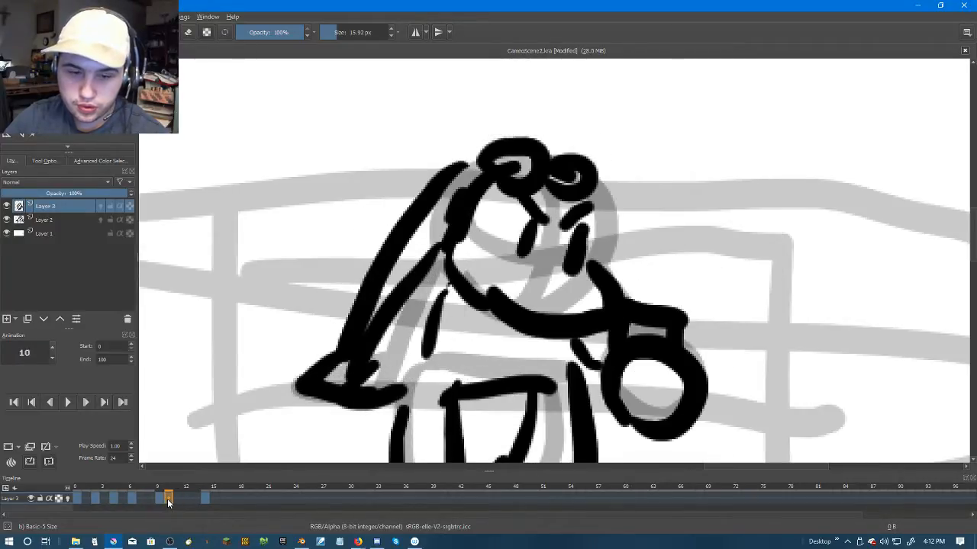
key("Left")
key("Right")
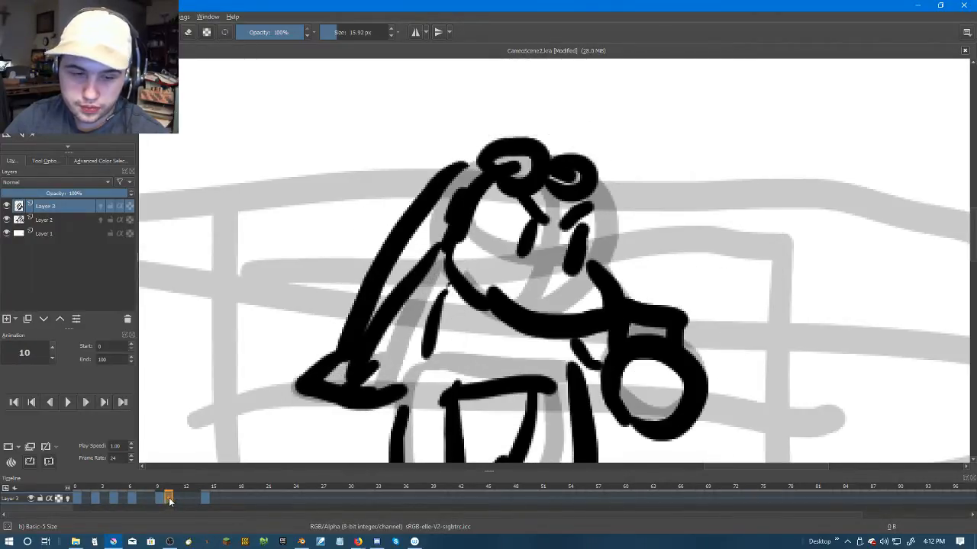
left_click_drag(163, 501, 190, 499)
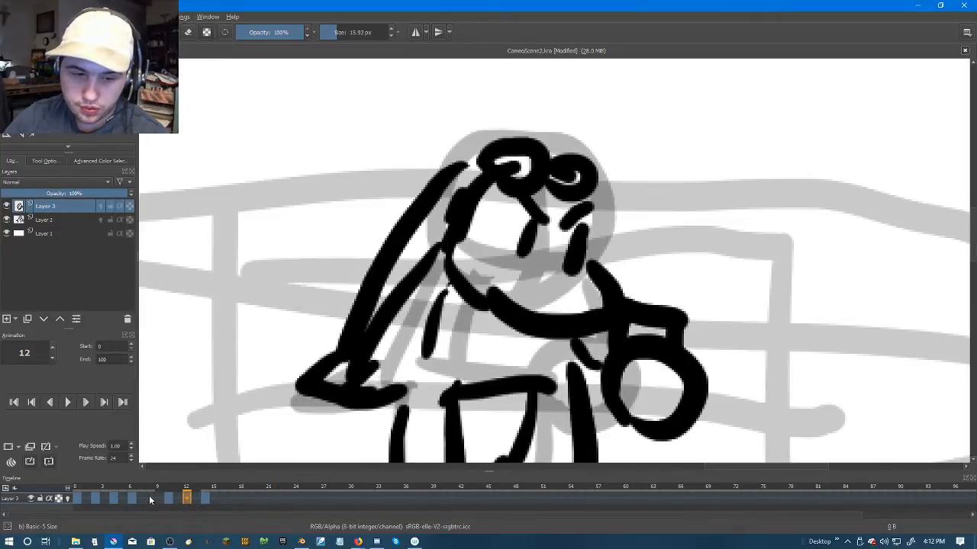
Step: Create a blank frame at frame 8 on Layer 3 and turn on the layer's onion skins
left_click(149, 497)
right_click(148, 498)
left_click(169, 462)
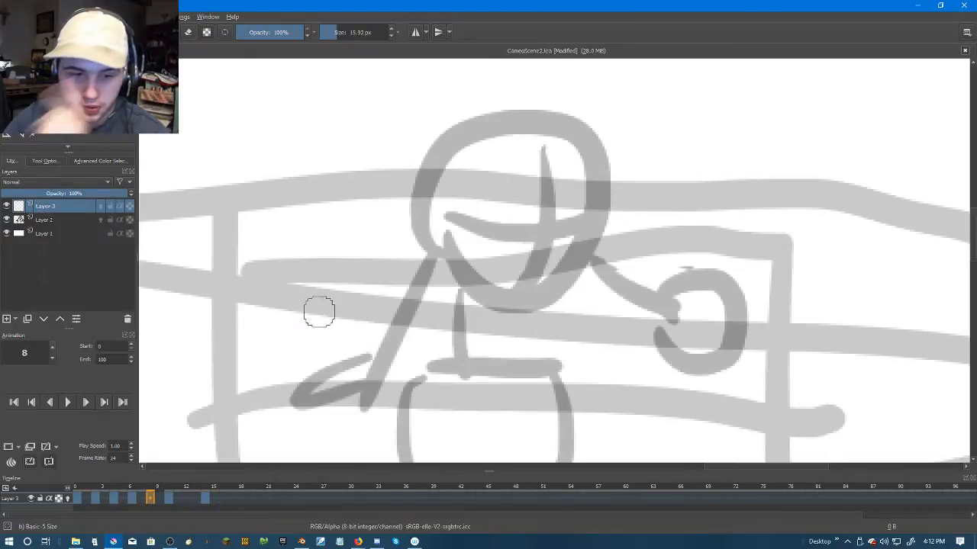
left_click(101, 219)
left_click(101, 219)
left_click(100, 206)
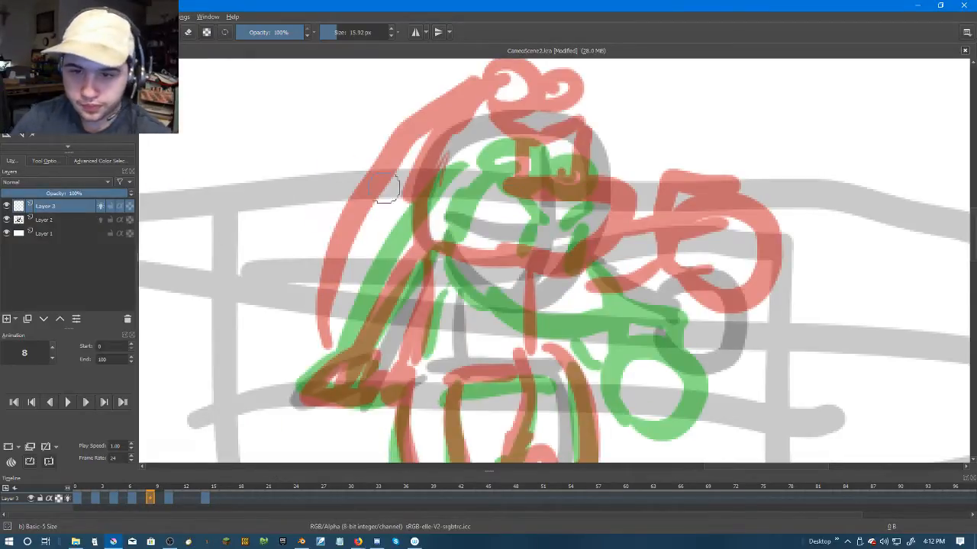
Step: Draw the round fist and the curved muzzle on frame 8, redoing the muzzle until it sits between the neighbouring poses
mouse_move(666, 313)
left_mouse_down()
mouse_move(658, 289)
mouse_move(673, 309)
left_mouse_up()
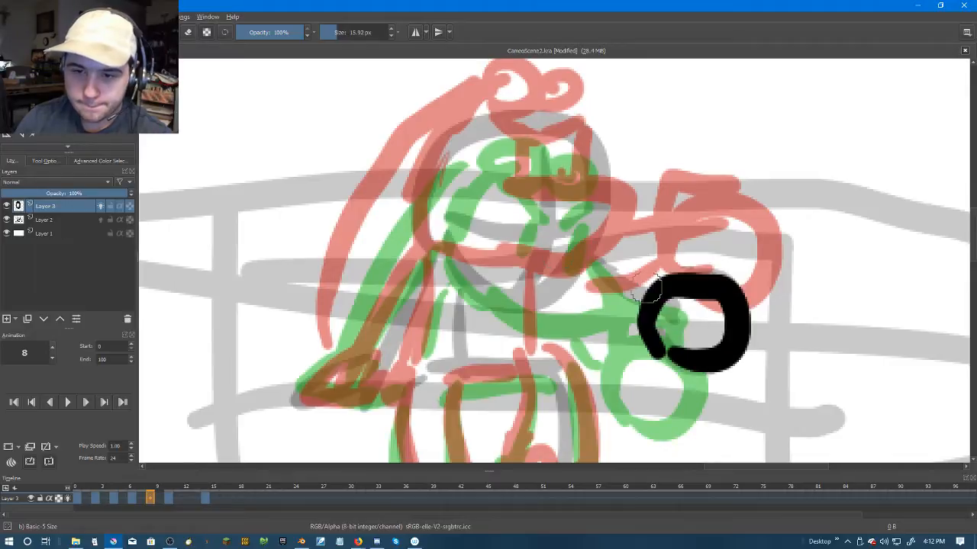
mouse_move(515, 242)
left_mouse_down()
mouse_move(630, 256)
mouse_move(507, 294)
mouse_move(492, 288)
left_mouse_up()
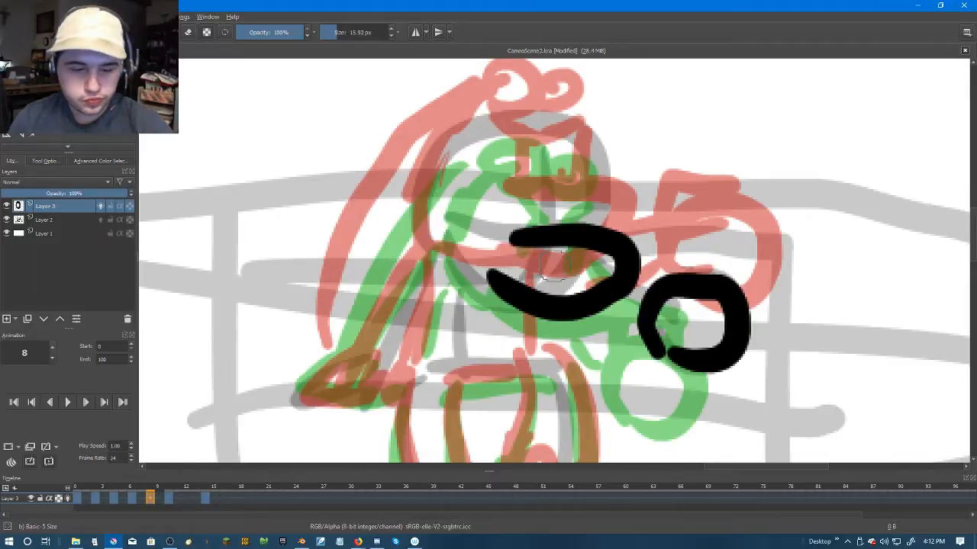
key("ctrl+z")
mouse_move(527, 236)
left_mouse_down()
mouse_move(592, 231)
mouse_move(523, 304)
mouse_move(485, 290)
left_mouse_up()
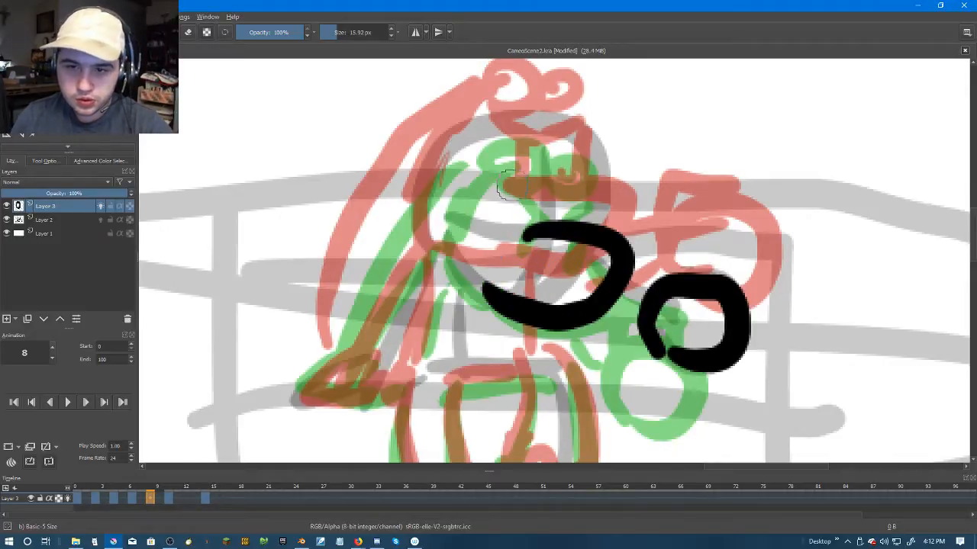
key("ctrl+z")
mouse_move(578, 211)
left_mouse_down()
mouse_move(551, 309)
mouse_move(484, 287)
left_mouse_up()
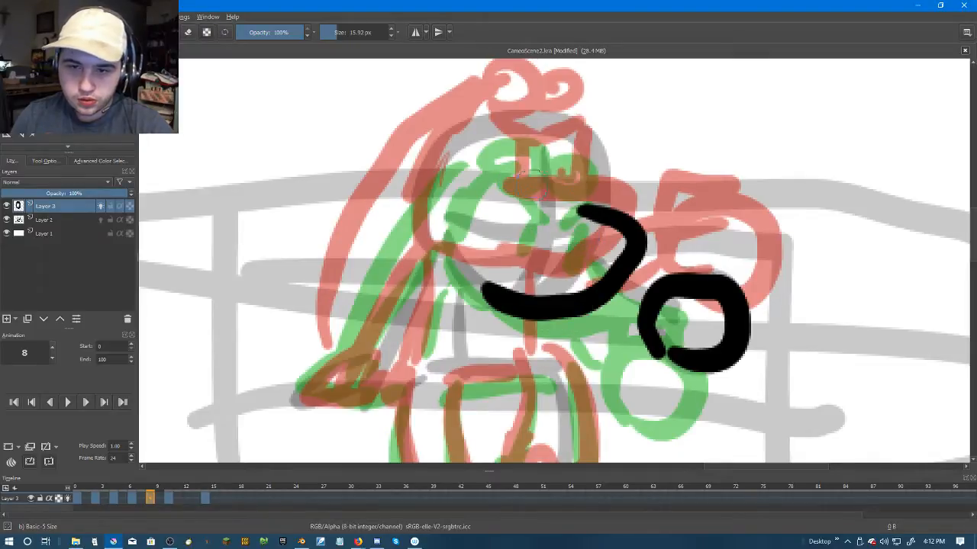
Step: Draw the two eyes, the angry brows, the two round curls and the back of the head on frame 8
left_click_drag(535, 174, 516, 246)
left_click_drag(588, 183, 573, 241)
left_click_drag(532, 159, 551, 198)
left_click_drag(588, 162, 571, 193)
mouse_move(493, 159)
left_mouse_down()
mouse_move(550, 154)
mouse_move(591, 122)
mouse_move(607, 166)
left_mouse_up()
mouse_move(477, 157)
left_mouse_down()
mouse_move(526, 141)
mouse_move(444, 243)
left_mouse_up()
Step: Draw the fist's arm and cuff, and the trailing arm with its hand beside the torso on frame 8
left_click_drag(589, 309, 649, 340)
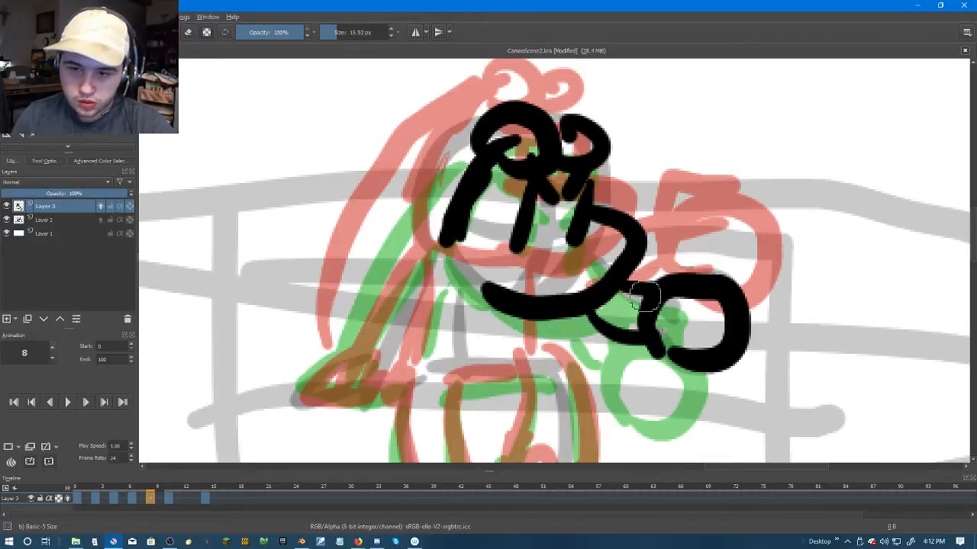
mouse_move(667, 267)
left_mouse_down()
mouse_move(710, 284)
mouse_move(663, 309)
left_mouse_up()
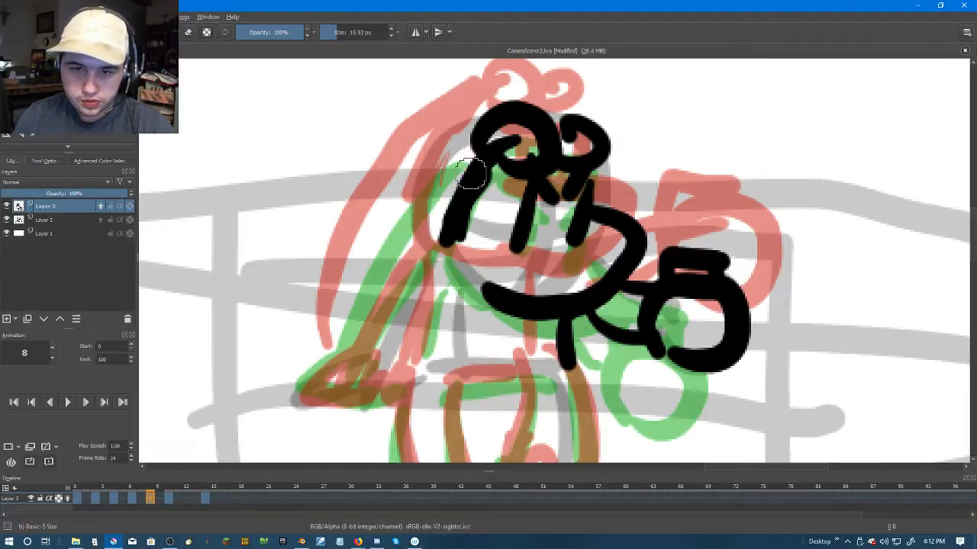
left_click_drag(428, 227, 359, 350)
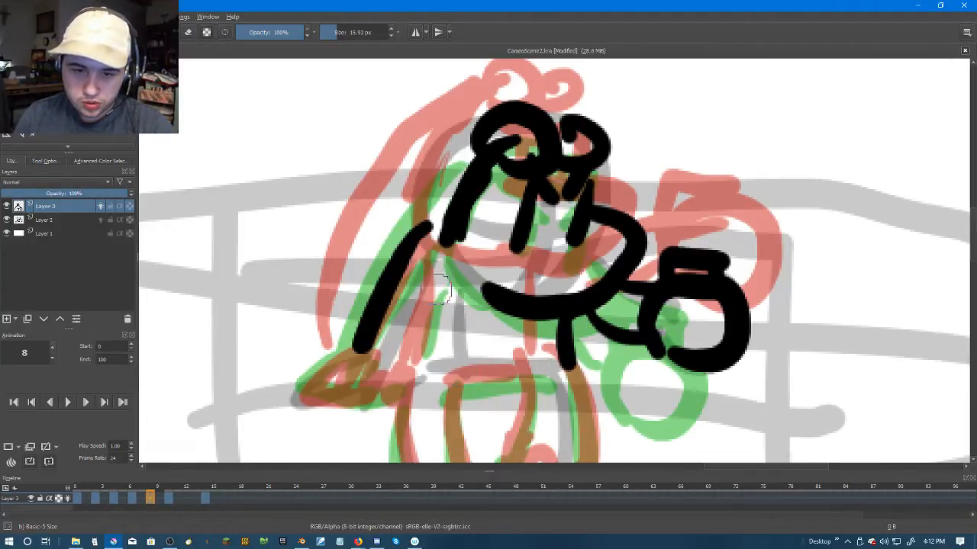
left_click_drag(440, 252, 429, 382)
mouse_move(363, 340)
left_mouse_down()
mouse_move(332, 375)
mouse_move(353, 394)
left_mouse_up()
left_click_drag(386, 354, 400, 379)
mouse_move(437, 259)
left_mouse_down()
mouse_move(409, 351)
mouse_move(358, 348)
mouse_move(420, 354)
mouse_move(460, 334)
mouse_move(334, 355)
mouse_move(366, 263)
left_mouse_up()
Step: Draw both legs with their feet on frame 8, placed between the red and green onion-skin poses
mouse_move(541, 228)
left_mouse_down()
mouse_move(540, 259)
mouse_move(568, 290)
mouse_move(576, 427)
left_mouse_up()
mouse_move(538, 263)
left_mouse_down()
mouse_move(514, 384)
mouse_move(519, 374)
mouse_move(496, 447)
mouse_move(551, 409)
left_mouse_up()
mouse_move(537, 366)
left_mouse_down()
mouse_move(524, 414)
mouse_move(557, 424)
left_mouse_up()
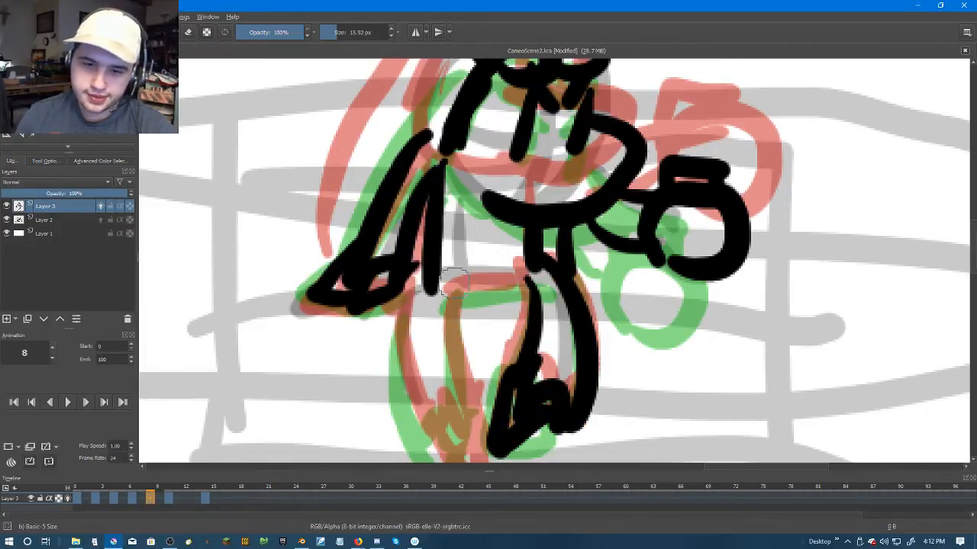
left_click_drag(460, 290, 475, 416)
mouse_move(427, 287)
left_mouse_down()
mouse_move(420, 412)
mouse_move(473, 454)
left_mouse_up()
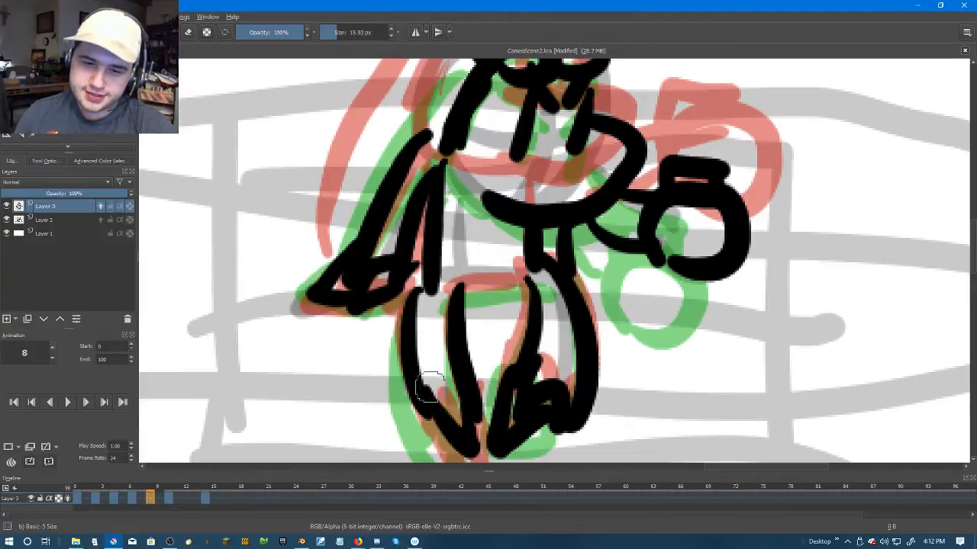
left_click_drag(432, 382, 463, 386)
Step: Draw the long strand trailing from the head and join the back of the jaw to the head on frame 8
left_click_drag(405, 140, 420, 192)
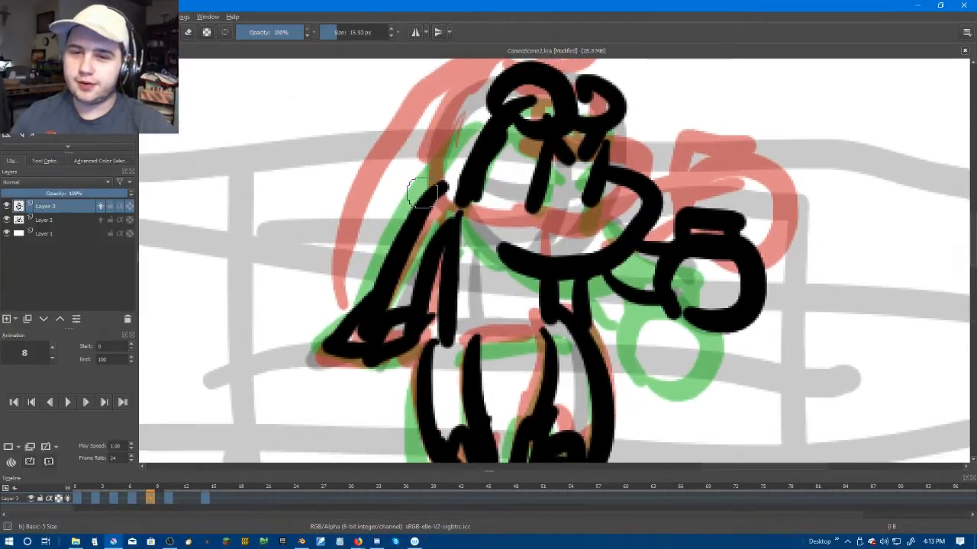
mouse_move(493, 103)
left_mouse_down()
mouse_move(424, 143)
mouse_move(359, 288)
left_mouse_up()
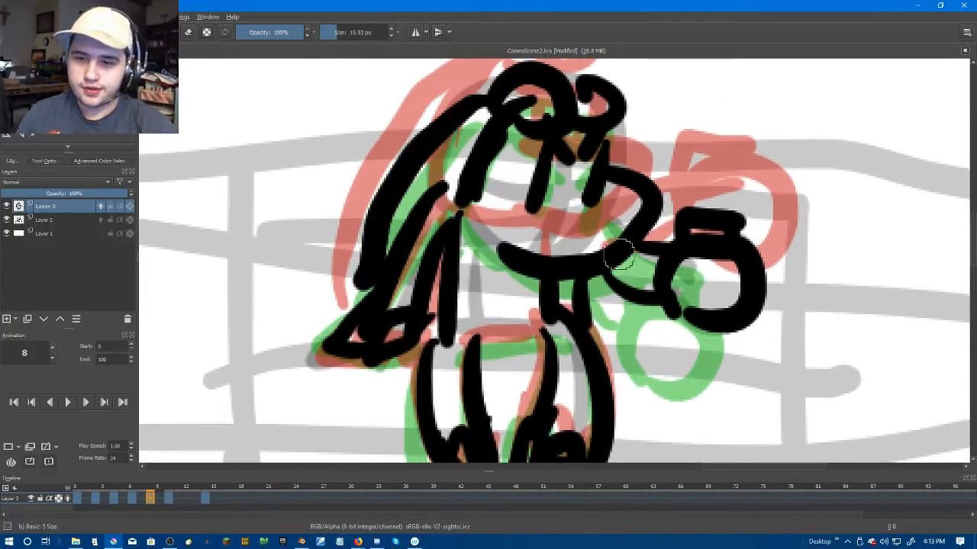
scroll(618, 290, "down", 3)
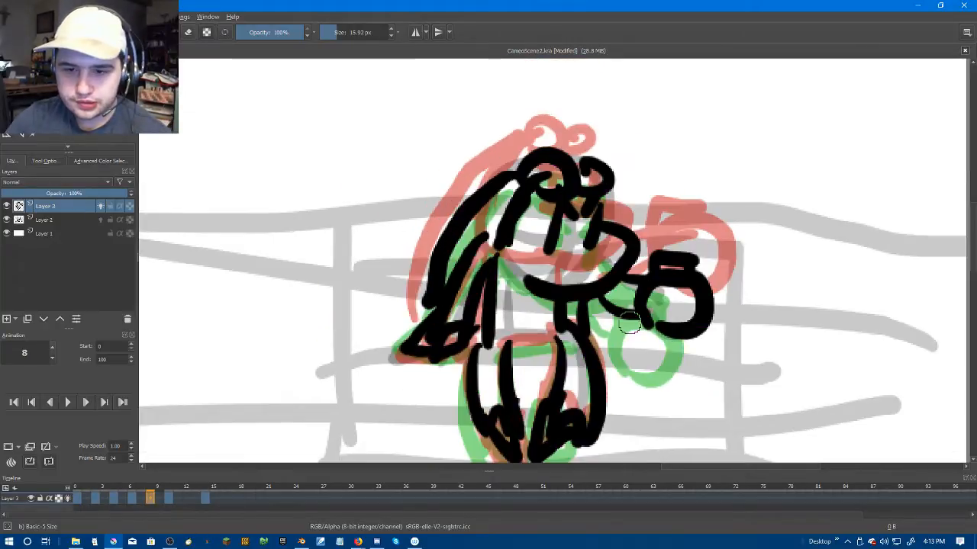
left_click_drag(494, 259, 533, 280)
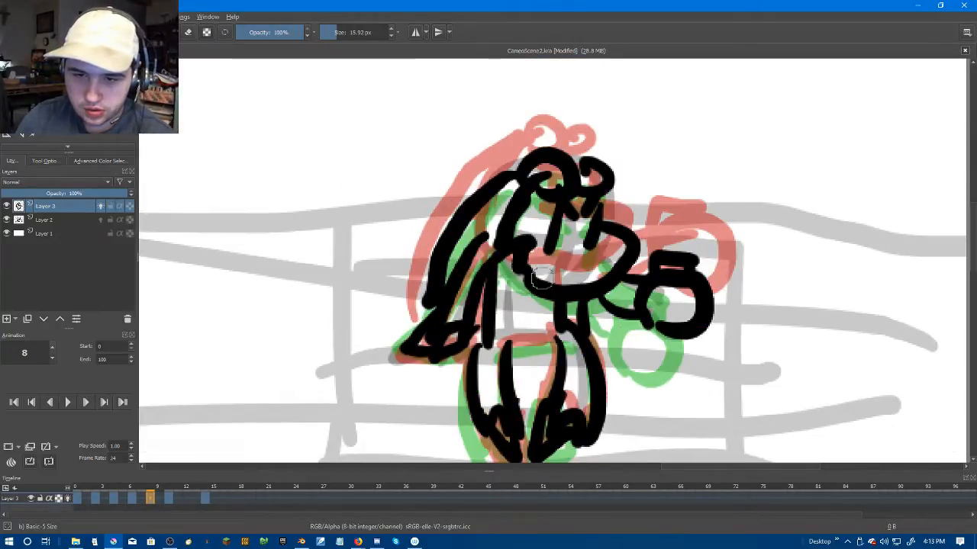
Step: Step forward from frame 8 to frame 13 to check how the new drawing leads into the following poses
key("Right")
key("Right")
key("Right")
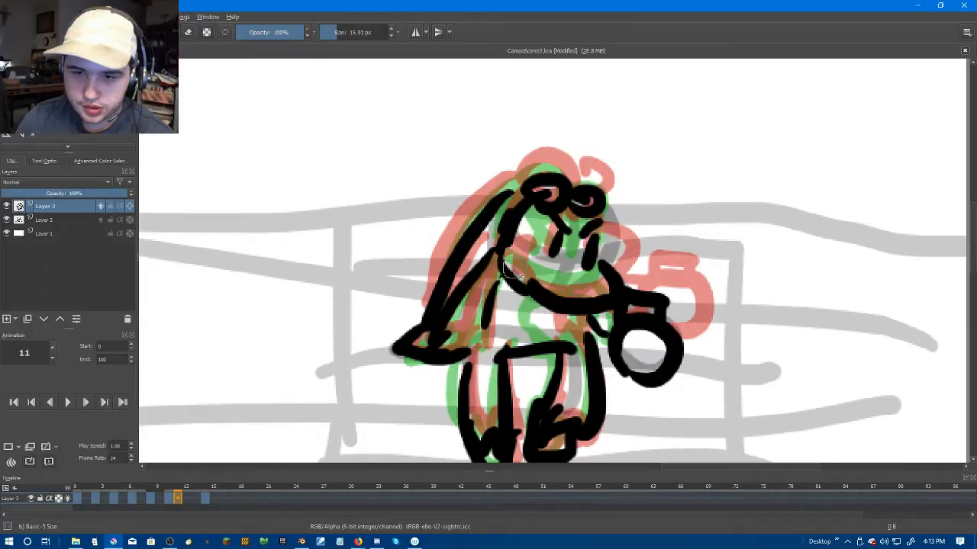
key("Right")
key("Right")
key("Right")
key("Right")
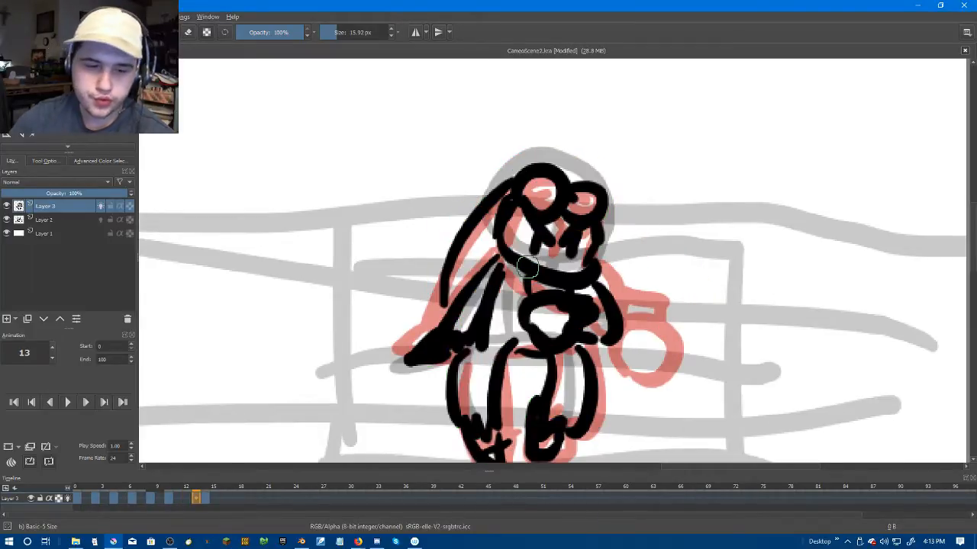
Step: Step back through the earlier frames and forward again to review how the fist swing leads into frame 12
key("Left")
key("Left")
key("Left")
scroll(572, 272, "down", 1)
key("Left")
key("Left")
key("Left")
key("Left")
key("Left")
key("Left")
key("Left")
key("Left")
key("Left")
key("Left")
key("Right")
key("Right")
key("Right")
key("Right")
key("Right")
key("Right")
key("Right")
key("Right")
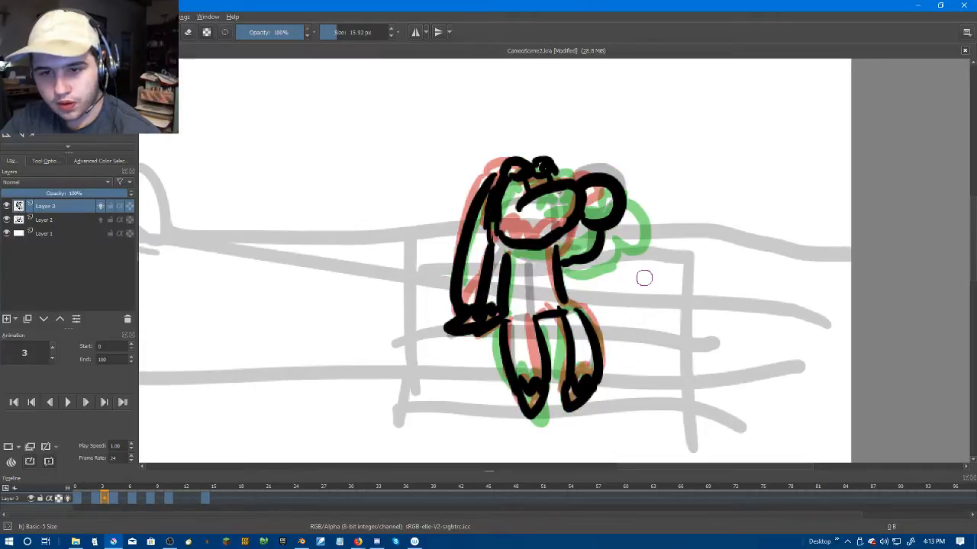
key("Right")
key("Right")
key("Right")
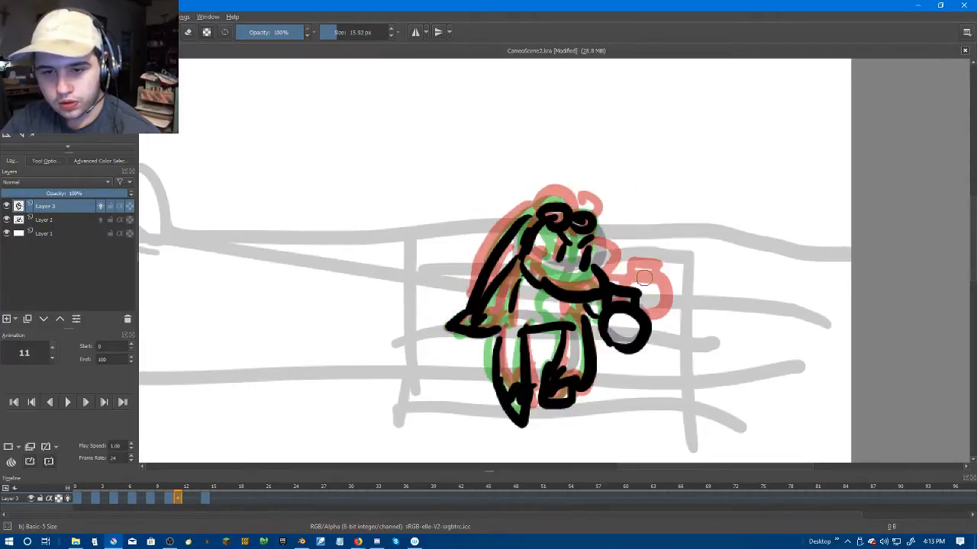
key("Left")
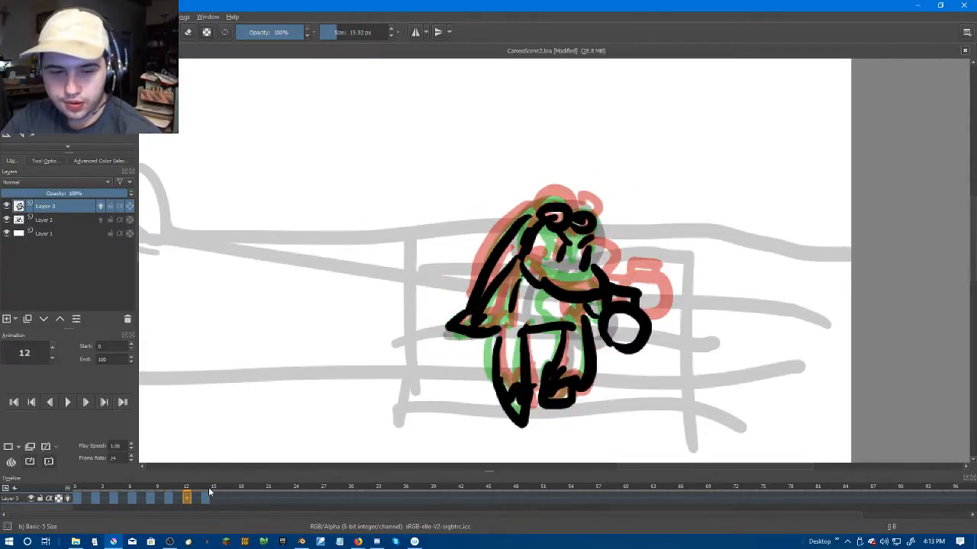
Step: Insert a blank key frame at frame 12 on Layer 3 and draw the lowered fist and the curved jaw line
right_click(187, 498)
left_click(221, 464)
scroll(551, 300, "up", 4)
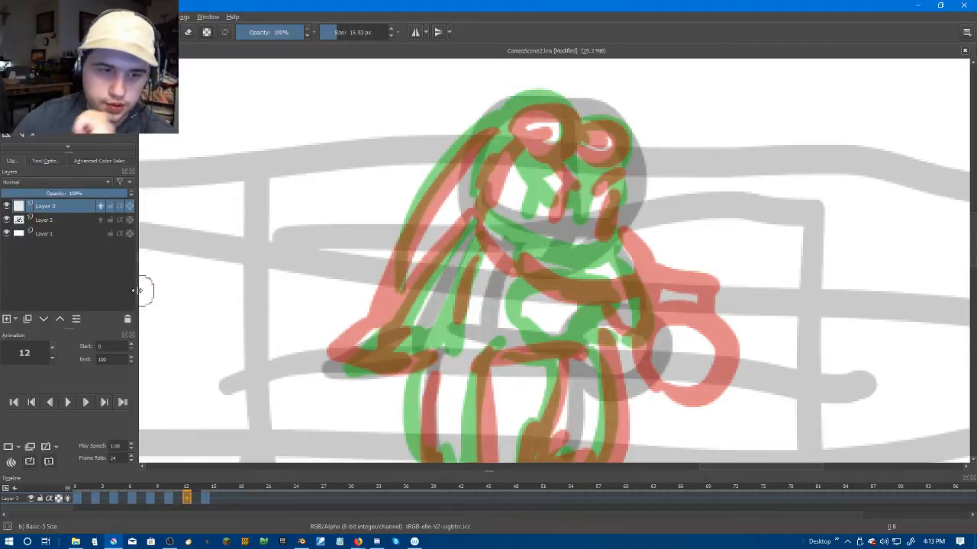
left_click(100, 207)
mouse_move(574, 368)
left_mouse_down()
mouse_move(588, 386)
mouse_move(601, 372)
left_mouse_up()
mouse_move(613, 224)
left_mouse_down()
mouse_move(502, 277)
mouse_move(491, 243)
left_mouse_up()
key("ctrl+z")
mouse_move(614, 225)
left_mouse_down()
mouse_move(618, 271)
mouse_move(523, 288)
mouse_move(488, 246)
left_mouse_up()
key("Right")
key("Right")
key("Left")
Step: Draw the angled brows with the lines below them and both round eyes on frame 12, comparing with the neighbouring frames
left_click_drag(603, 209, 539, 246)
left_click_drag(532, 176, 569, 218)
left_click_drag(553, 114, 534, 156)
left_click_drag(610, 122, 603, 145)
key("Left")
key("Right")
key("Right")
left_click(195, 497)
left_click(186, 497)
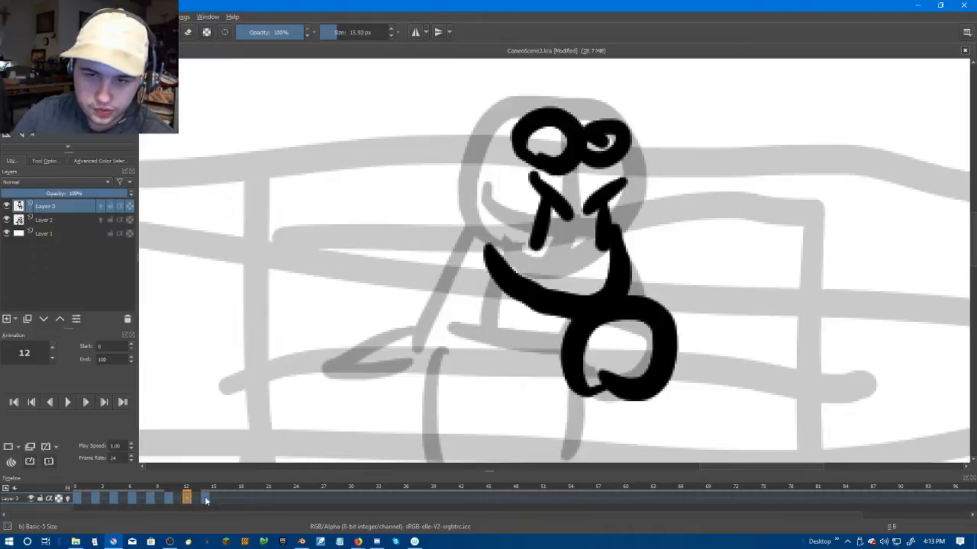
Step: Draw the thick back-of-head strand and the outer line of the fist's arm on frame 12, checking against frame 14
left_click(101, 206)
left_click(101, 207)
left_click(101, 206)
left_click(102, 206)
mouse_move(525, 131)
left_mouse_down()
mouse_move(467, 192)
mouse_move(477, 208)
left_mouse_up()
left_click_drag(617, 226, 643, 308)
key("Right")
key("Right")
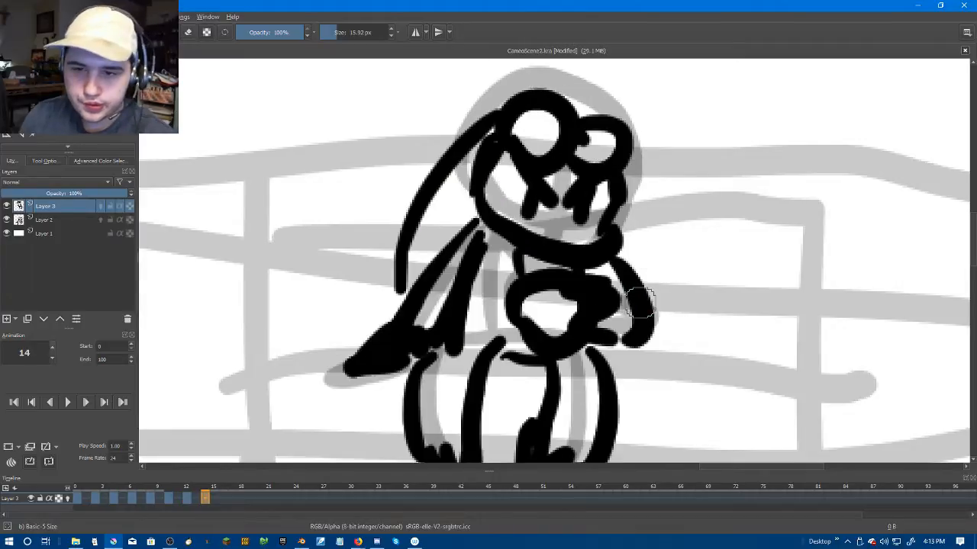
key("Left")
key("Left")
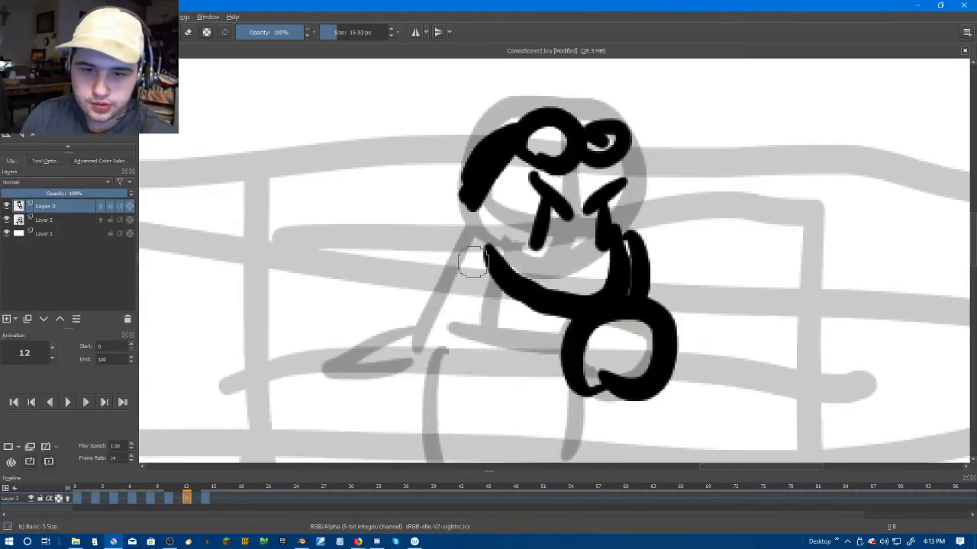
Step: With onion skins on, draw the trailing arm and its hand, moving the key frame from frame 13 onto frame 12
left_click(101, 206)
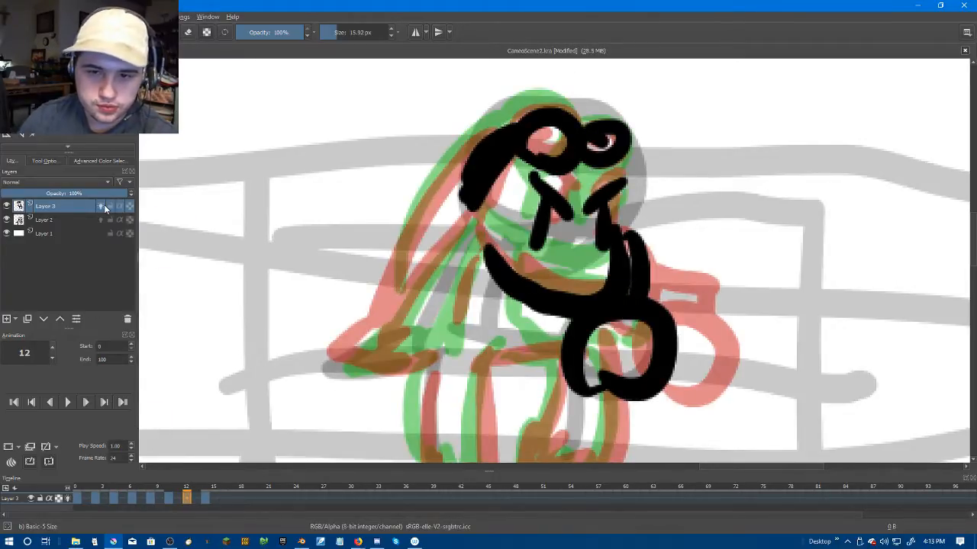
key("Right")
key("Right")
key("Left")
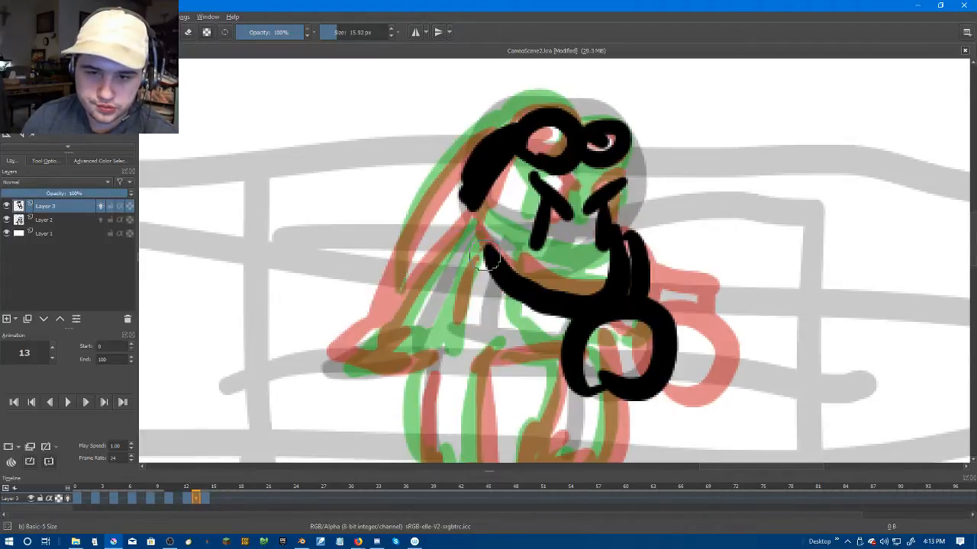
left_click_drag(478, 248, 438, 359)
key("Right")
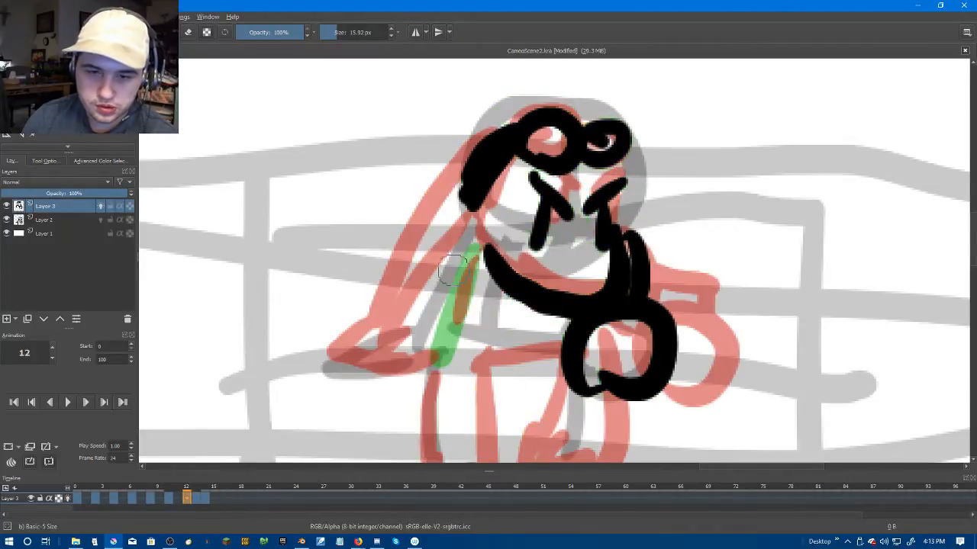
key("Left")
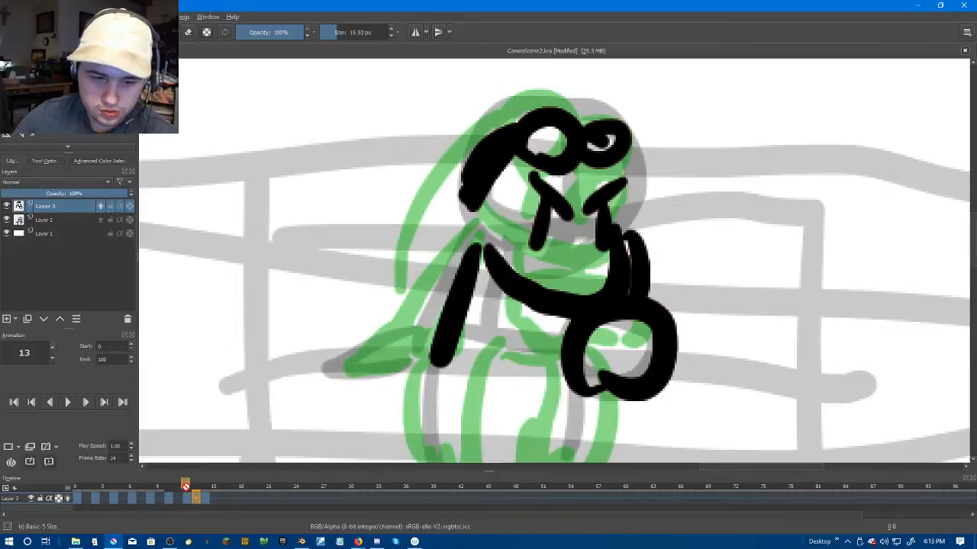
left_click(183, 497)
mouse_move(476, 204)
left_mouse_down()
mouse_move(426, 253)
mouse_move(402, 313)
mouse_move(335, 356)
mouse_move(405, 357)
mouse_move(400, 322)
mouse_move(433, 334)
mouse_move(485, 319)
left_mouse_up()
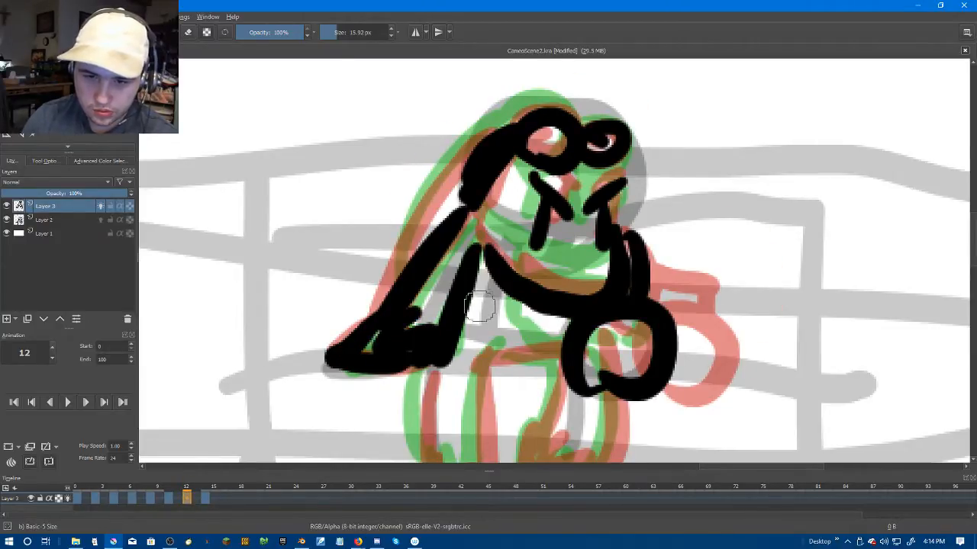
Step: Draw the hip line and both legs with their feet on frame 12, following the onion-skin poses
left_click_drag(484, 360, 561, 357)
scroll(513, 270, "down", 3)
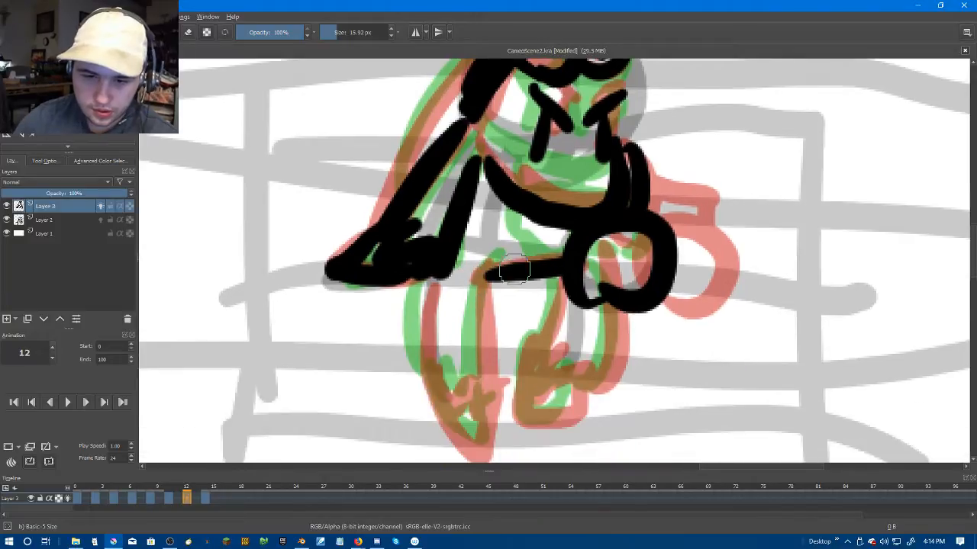
mouse_move(416, 287)
left_mouse_down()
mouse_move(418, 364)
mouse_move(439, 408)
left_mouse_up()
left_click_drag(492, 294, 501, 413)
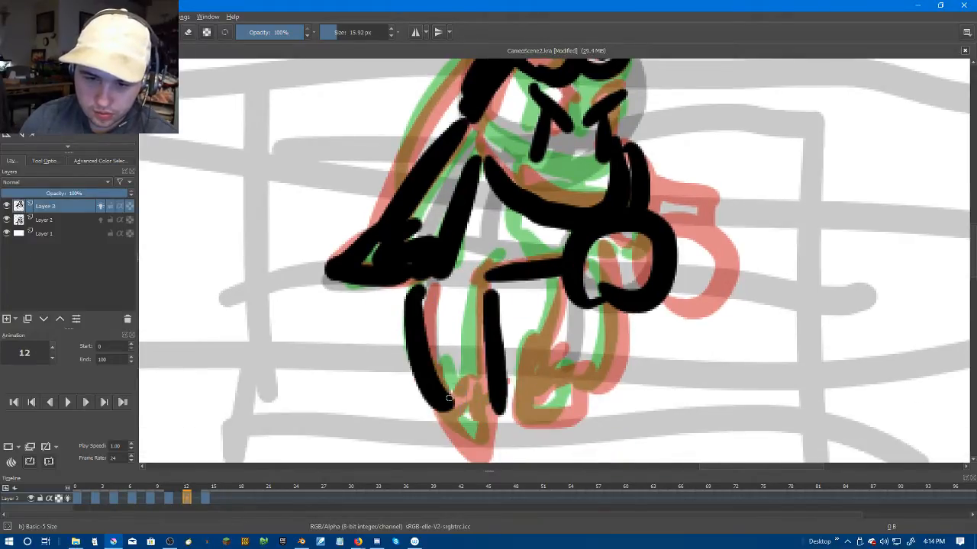
mouse_move(441, 397)
left_mouse_down()
mouse_move(502, 446)
mouse_move(500, 378)
left_mouse_up()
left_click_drag(428, 358, 488, 418)
left_click_drag(553, 283, 541, 374)
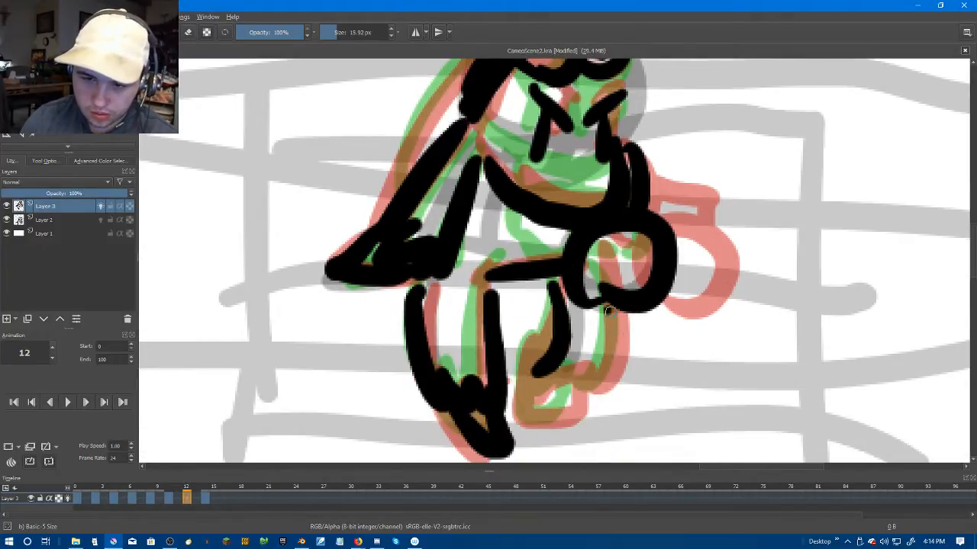
left_click_drag(615, 305, 588, 391)
mouse_move(540, 326)
left_mouse_down()
mouse_move(537, 426)
mouse_move(569, 433)
mouse_move(596, 372)
mouse_move(558, 383)
mouse_move(606, 405)
left_mouse_up()
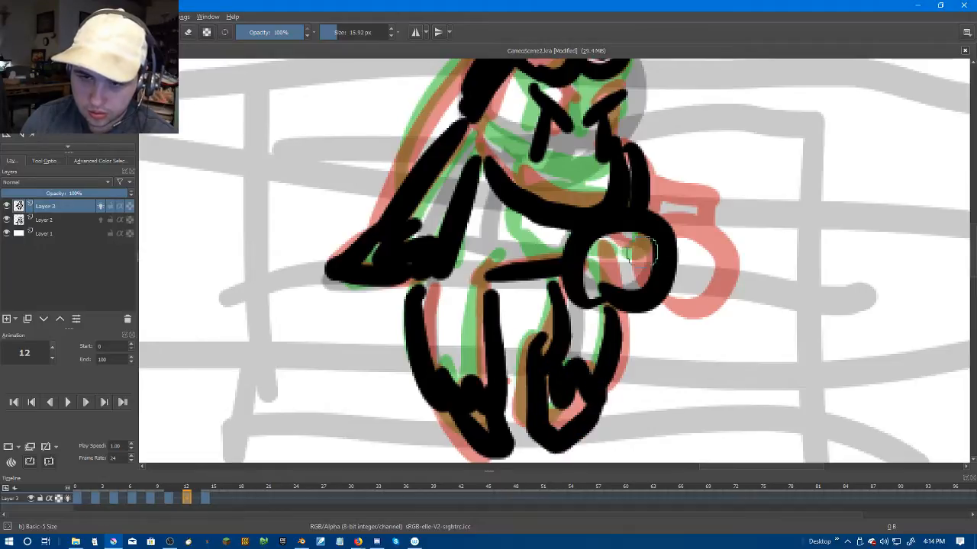
Step: Flip between frame 12 and its neighbours and play the animation to check the new pose
scroll(611, 229, "down", 5)
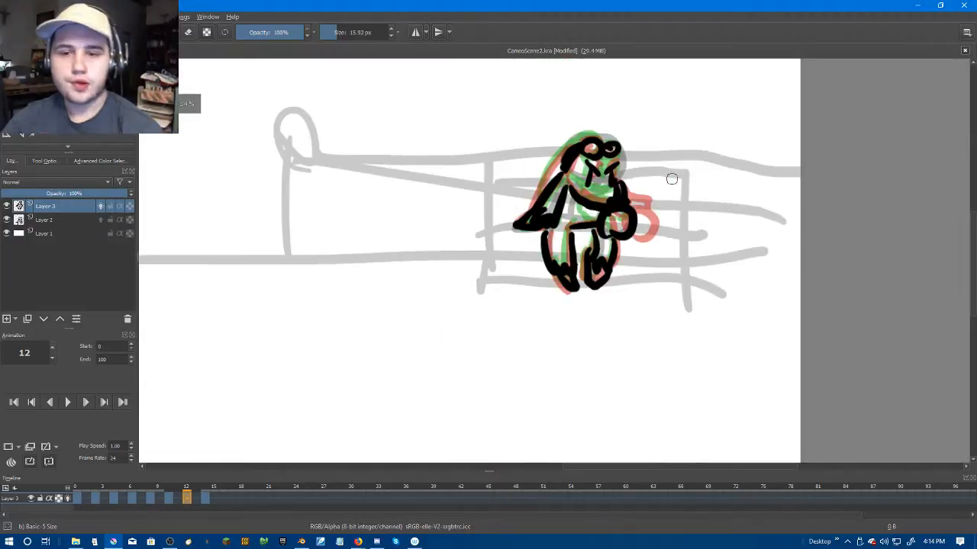
key(".")
key("comma")
key("period")
key("comma")
key("comma")
key("space")
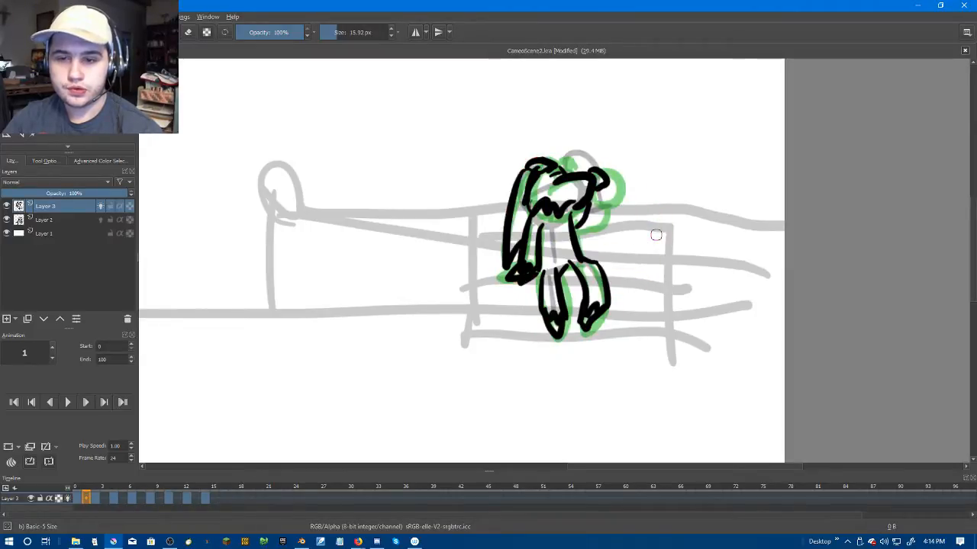
Step: Extend the jaw on frame 14 downward with a thick stroke and erase its upper edge to lower the jaw line
scroll(654, 235, "up", 10)
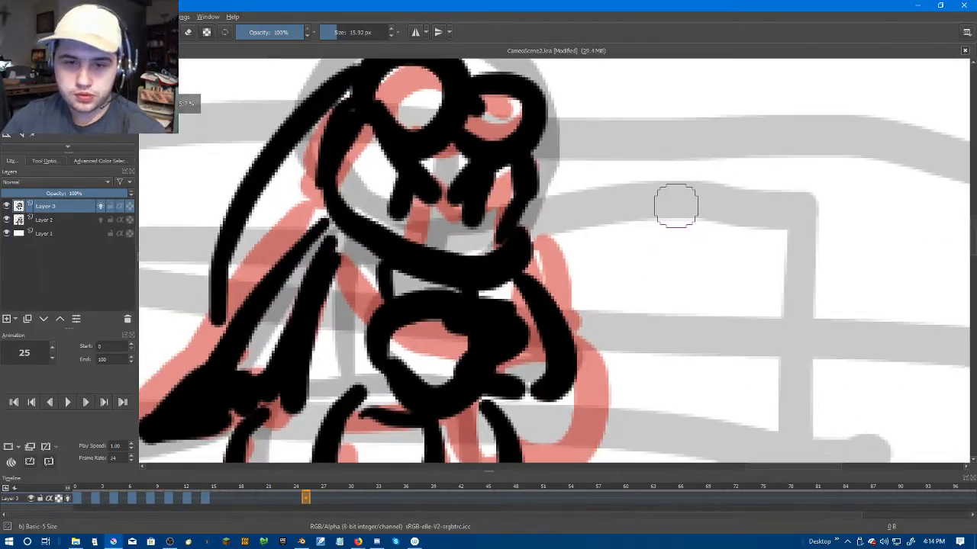
mouse_move(325, 221)
left_mouse_down()
mouse_move(414, 289)
mouse_move(491, 277)
left_mouse_up()
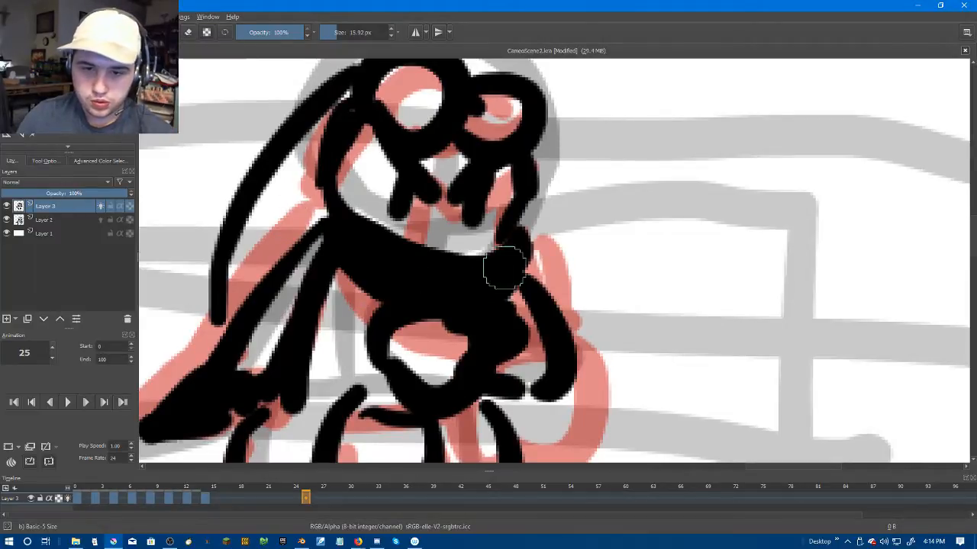
key("ctrl+z")
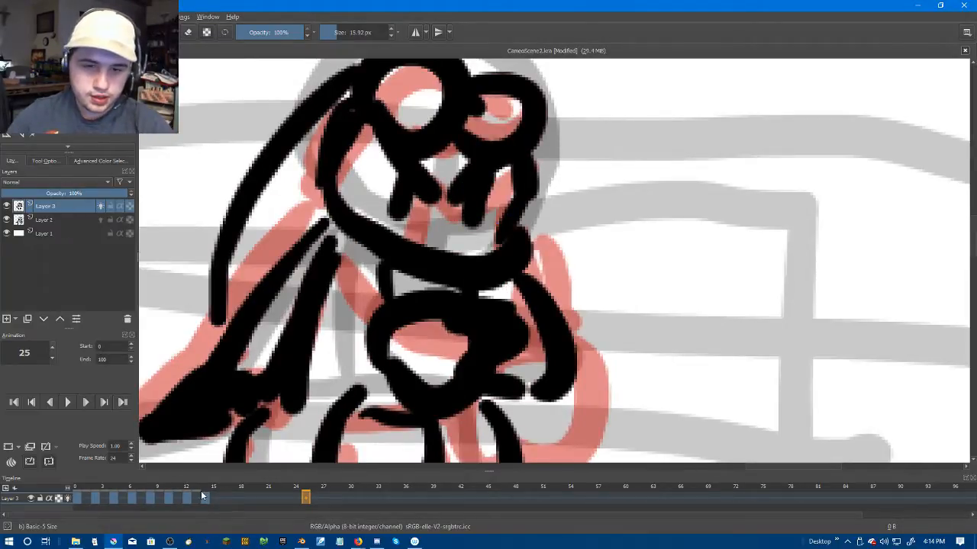
mouse_move(345, 222)
left_mouse_down()
mouse_move(374, 261)
mouse_move(459, 300)
mouse_move(528, 245)
left_mouse_up()
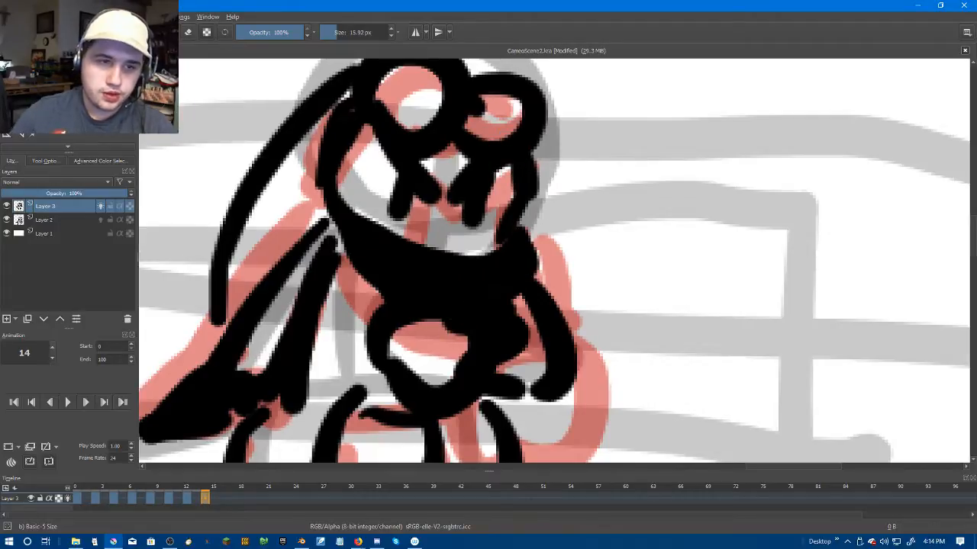
left_click(189, 32)
mouse_move(355, 210)
left_mouse_down()
mouse_move(375, 229)
mouse_move(447, 254)
mouse_move(483, 240)
left_mouse_up()
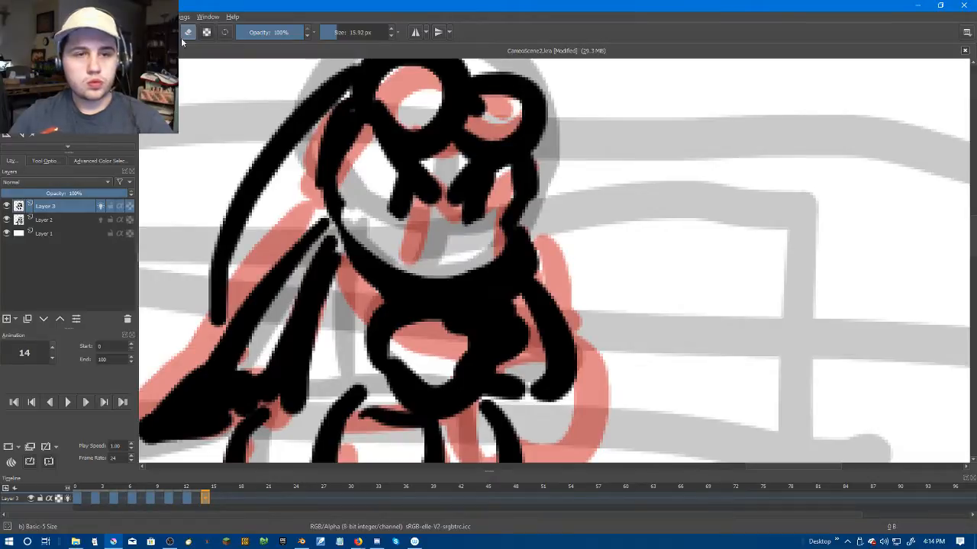
mouse_move(481, 248)
left_mouse_down()
mouse_move(468, 207)
mouse_move(393, 207)
mouse_move(386, 221)
left_mouse_up()
Step: Step back from frame 14 and forward again to check the reworked jaw against the preceding frames
scroll(504, 218, "down", 2)
left_click_drag(695, 259, 756, 255)
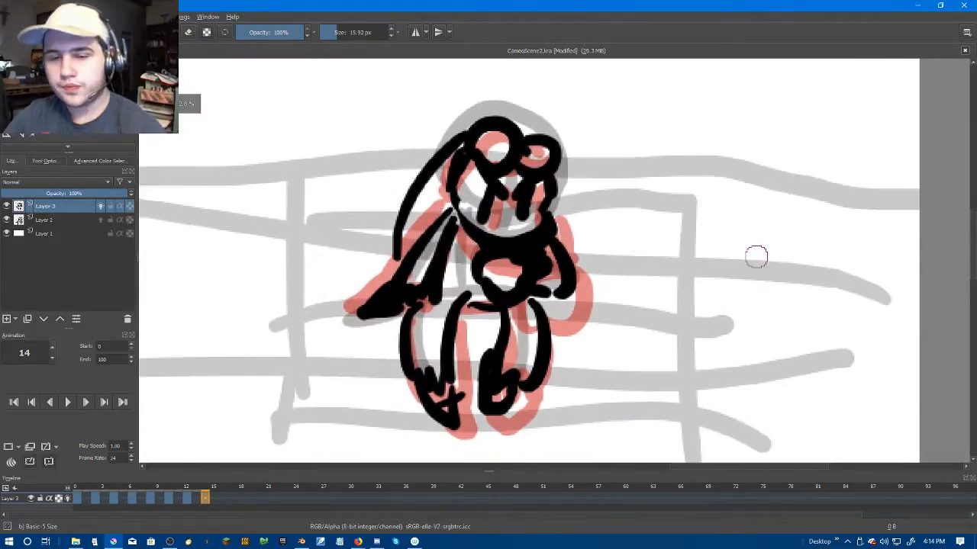
scroll(756, 255, "down", 1)
key("Left")
key("Left")
key("Left")
key("Right")
key("Right")
key("Right")
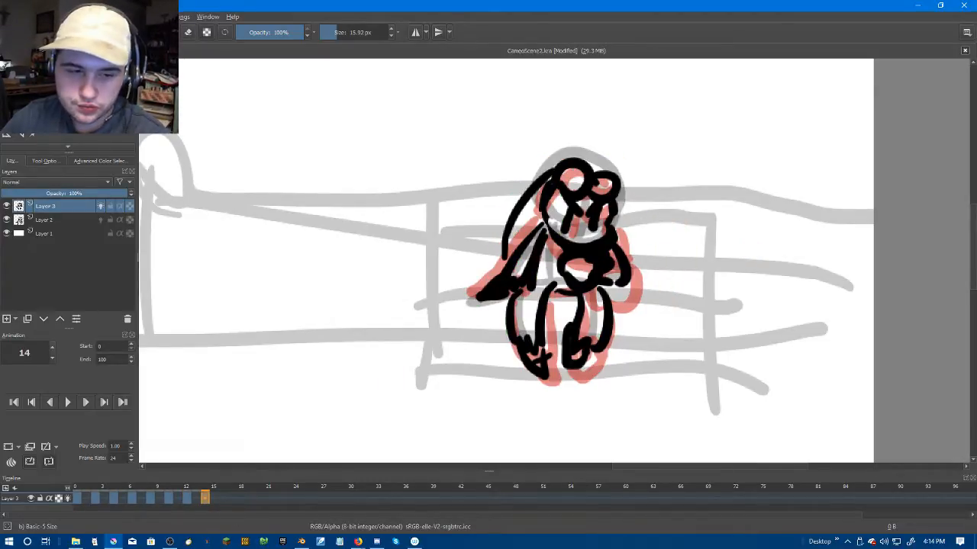
Step: Play the animation from the first frame to review the whole fist swing
left_click(14, 403)
left_click(69, 402)
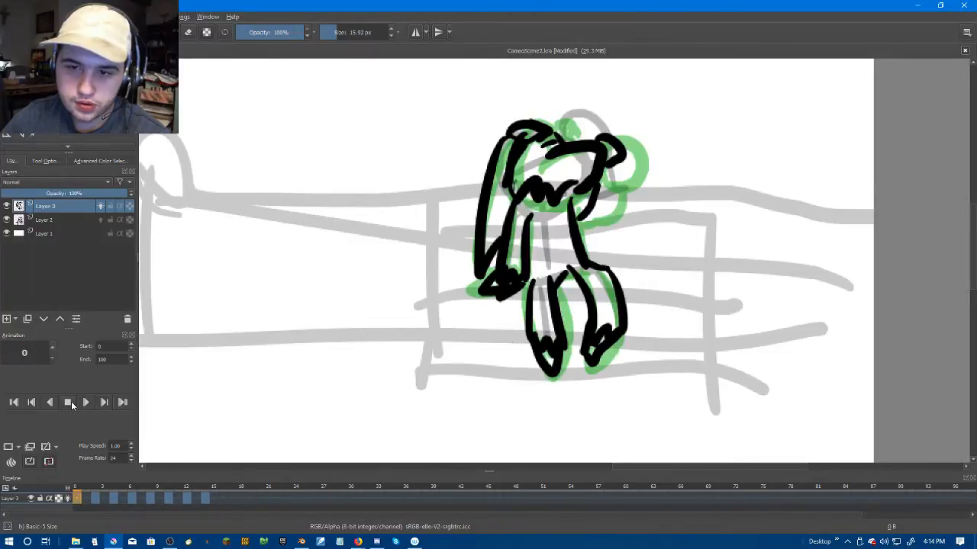
left_click(68, 402)
Step: Hide Layer 2 and replay the animation several times with the rough poses out of sight
left_click(10, 220)
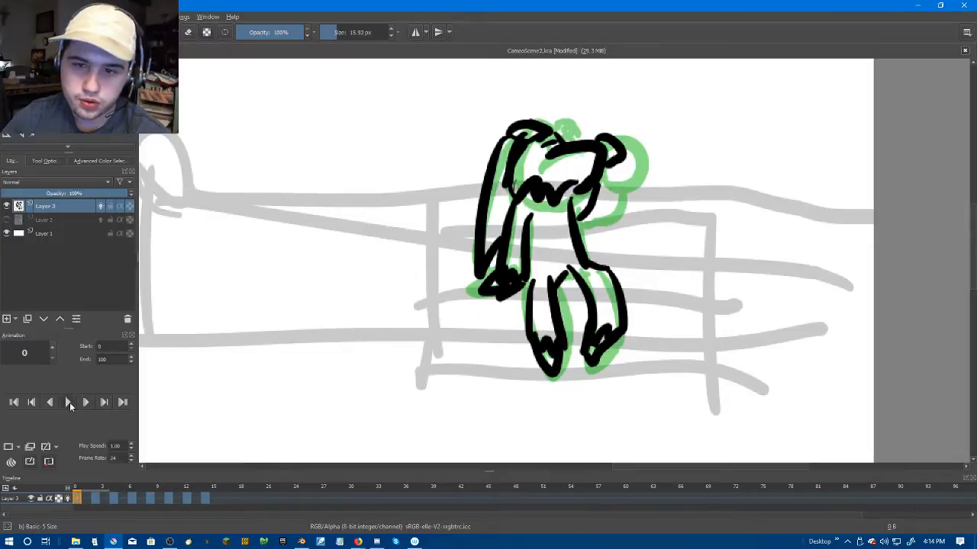
left_click(69, 402)
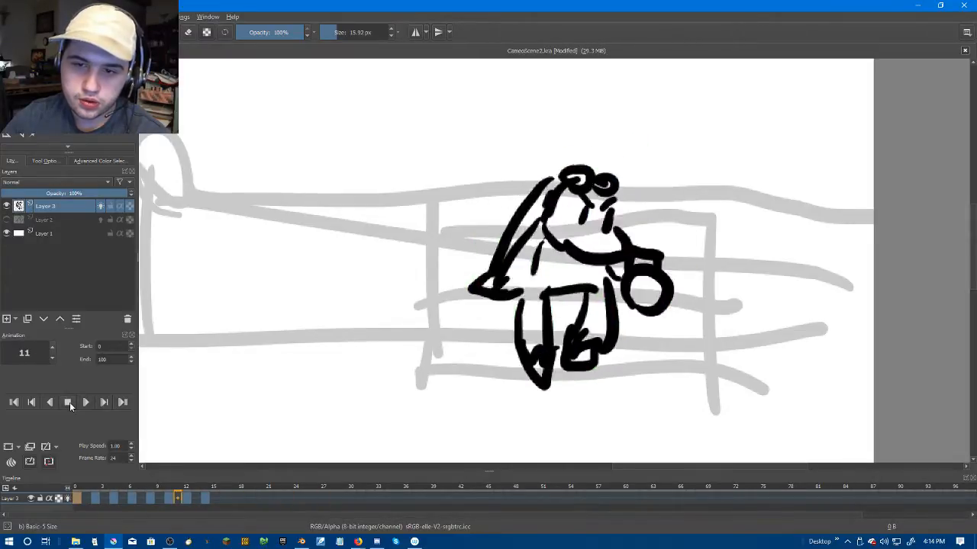
left_click(68, 402)
left_click(68, 403)
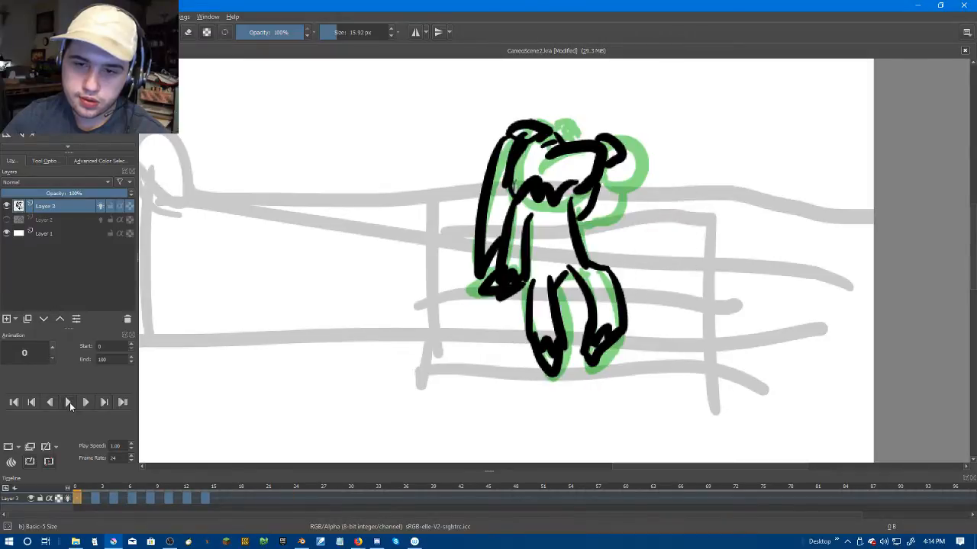
left_click(69, 402)
left_click(69, 402)
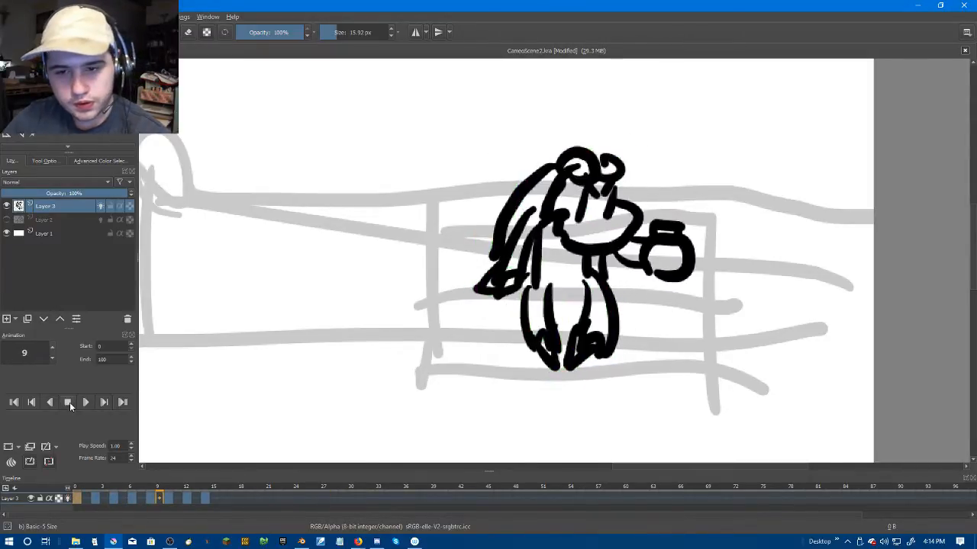
left_click(70, 402)
left_click(69, 402)
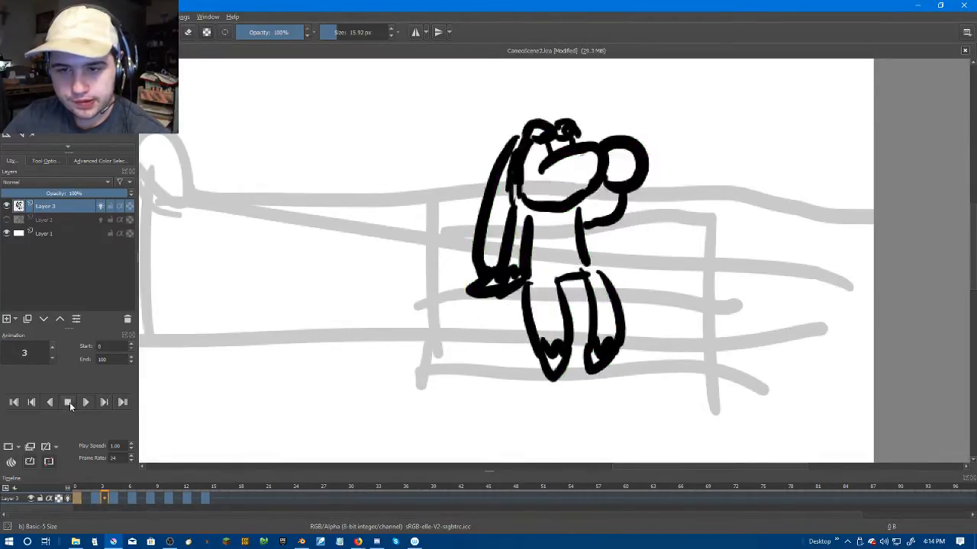
left_click(70, 402)
Step: Replay the animation with the whole scene in view to judge the swing's timing
scroll(215, 418, "down", 2)
left_click(67, 402)
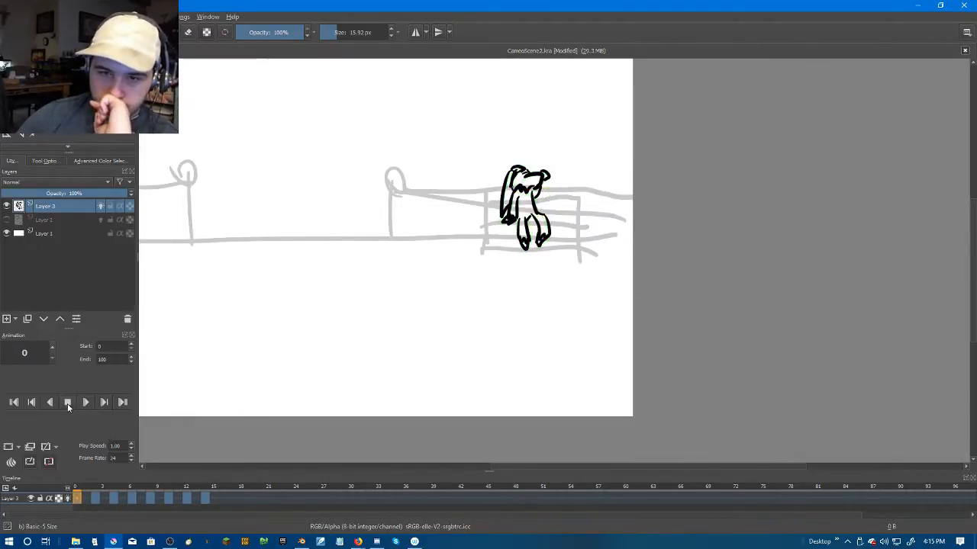
scroll(563, 323, "up", 1)
left_click(67, 402)
left_click(67, 402)
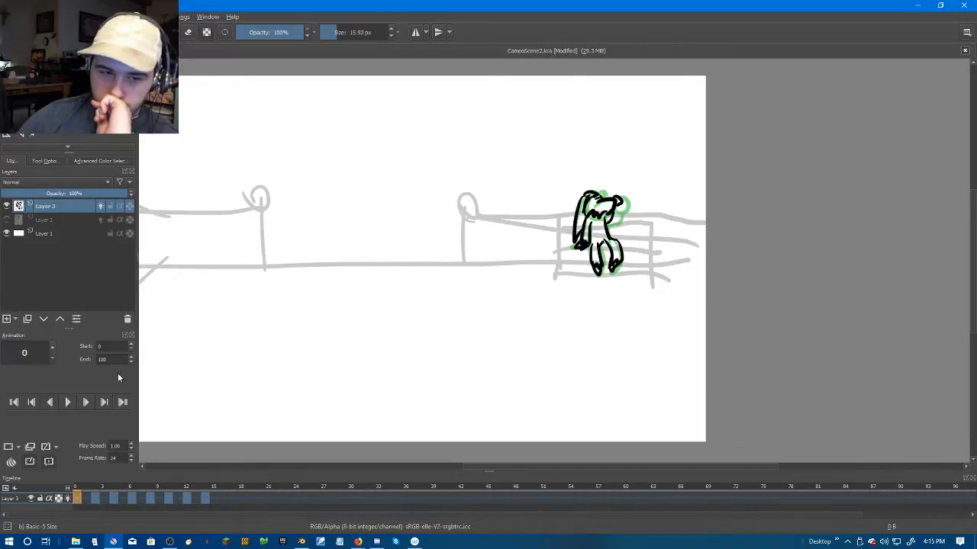
Step: Go to frame 18 and set the animation's end frame to 18
left_click(240, 497)
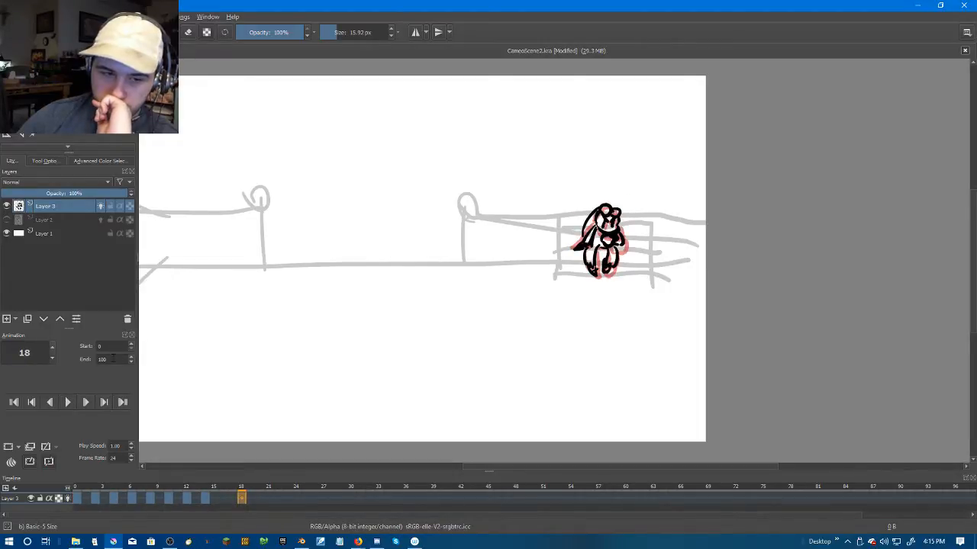
type("18")
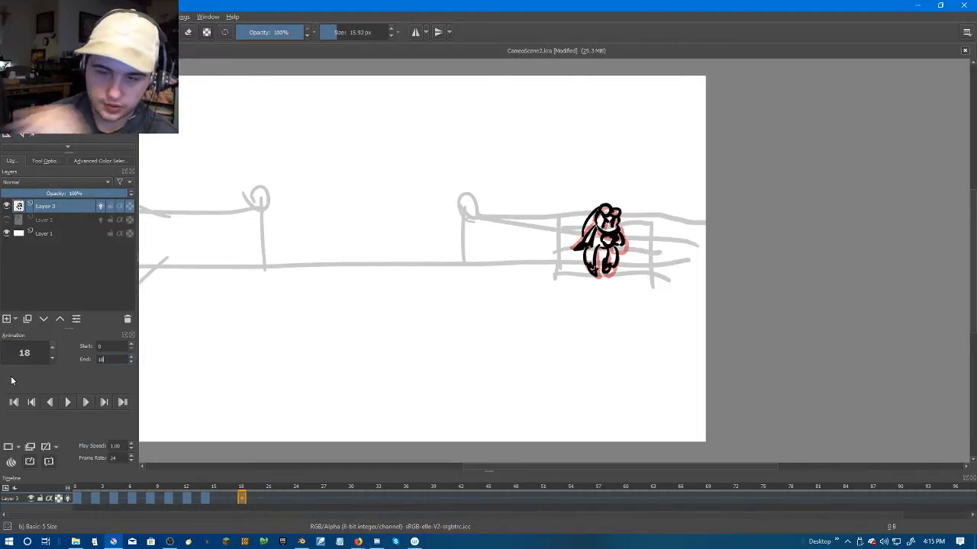
Step: Play the animation over frames 0 to 18 to review the swing with the extended range
left_click(15, 407)
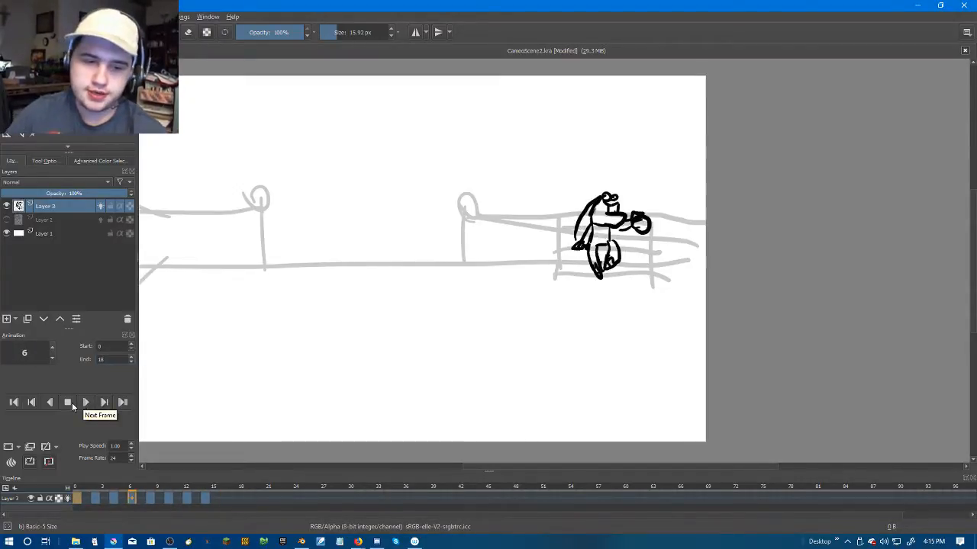
left_click(72, 403)
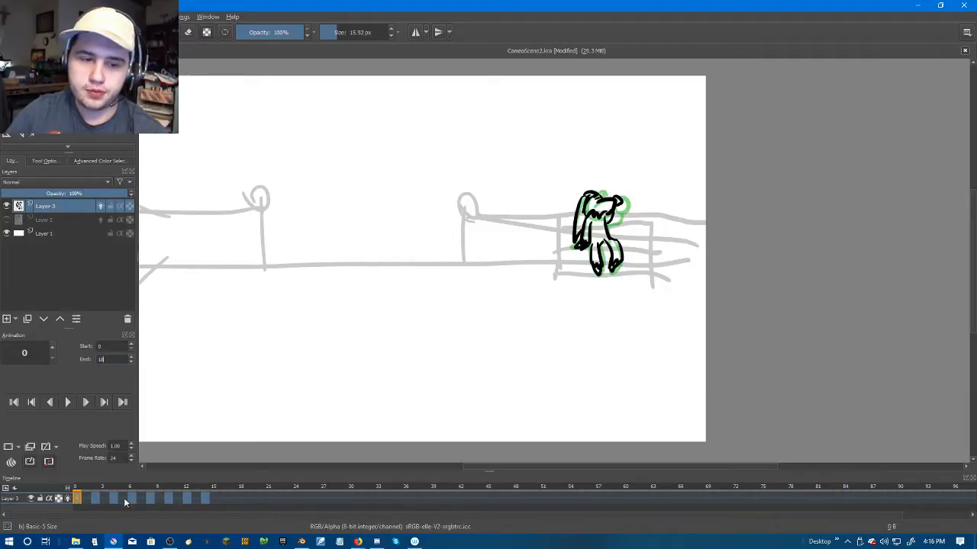
Step: Shift the Layer 3 character slightly to the left on key frames 0, 2 and 4
scroll(603, 236, "up", 1)
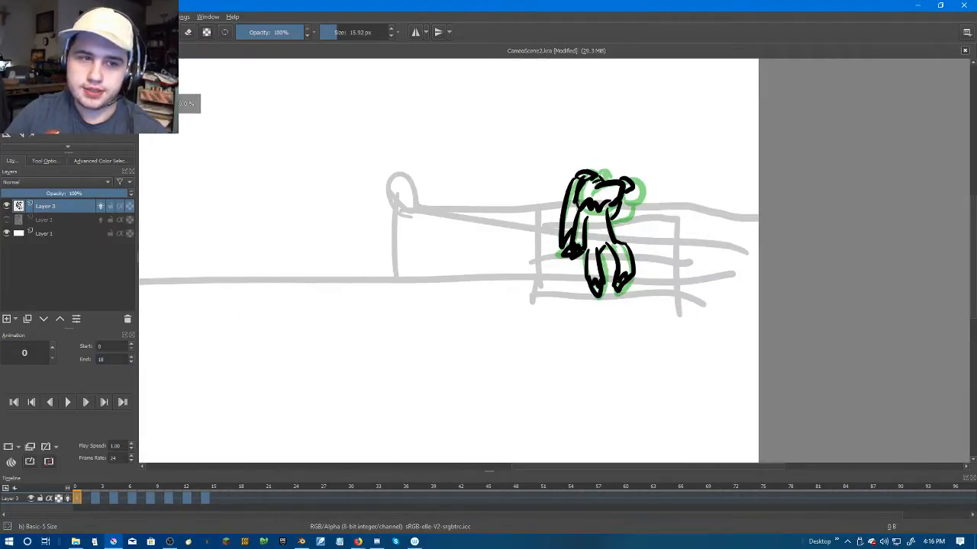
scroll(605, 242, "up", 2)
left_click_drag(584, 251, 570, 250)
left_click(94, 498)
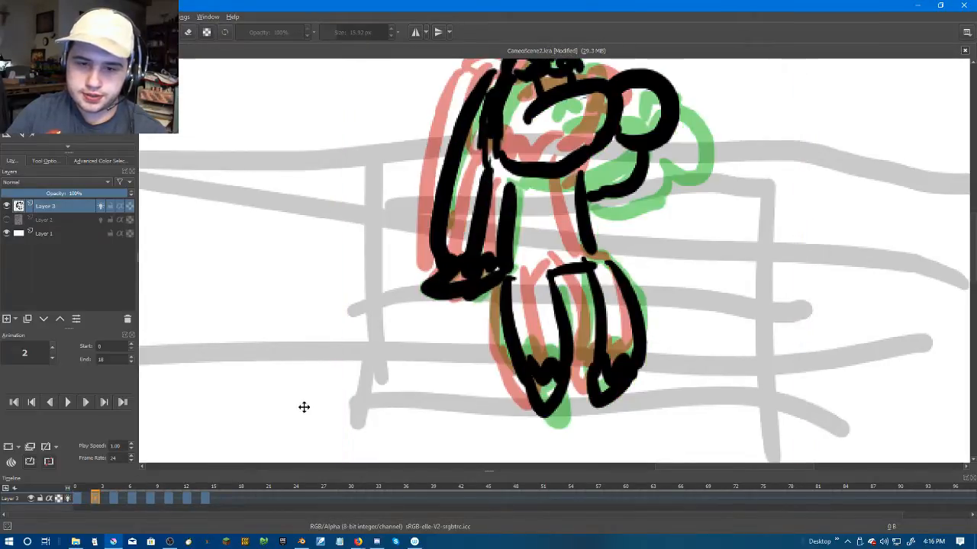
left_click(114, 499)
left_click_drag(552, 301, 544, 303)
Step: Shift the Layer 3 character slightly to the left on key frames 6, 8 and 10
left_click(130, 498)
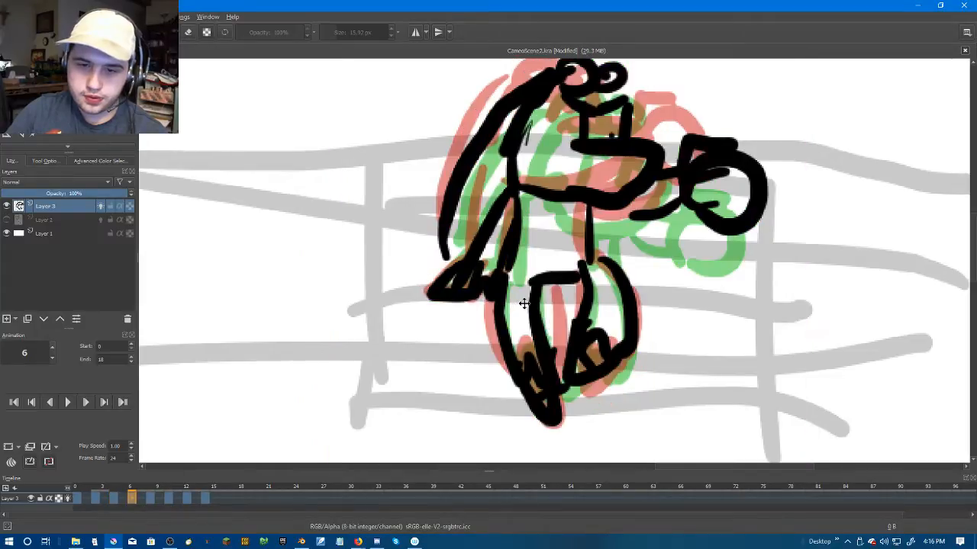
left_click(158, 499)
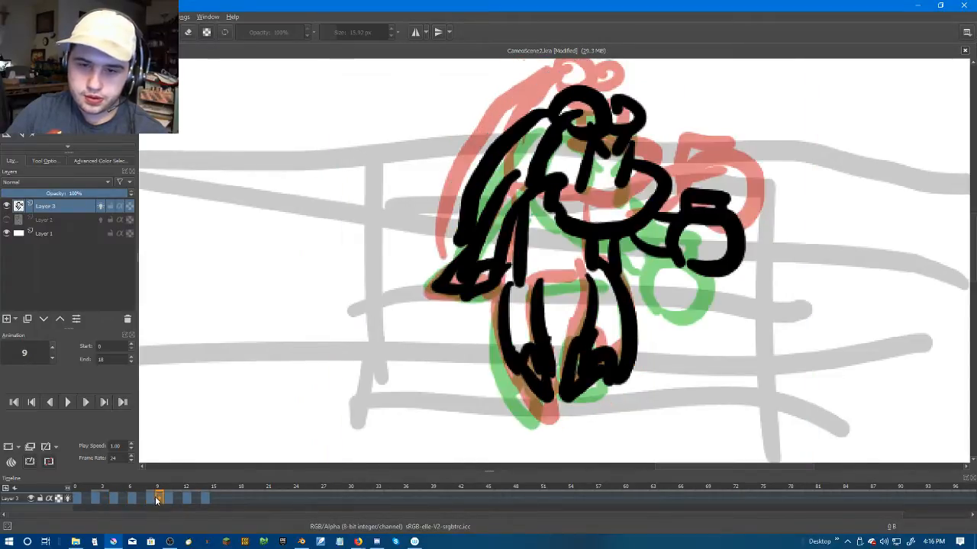
left_click_drag(554, 294, 550, 301)
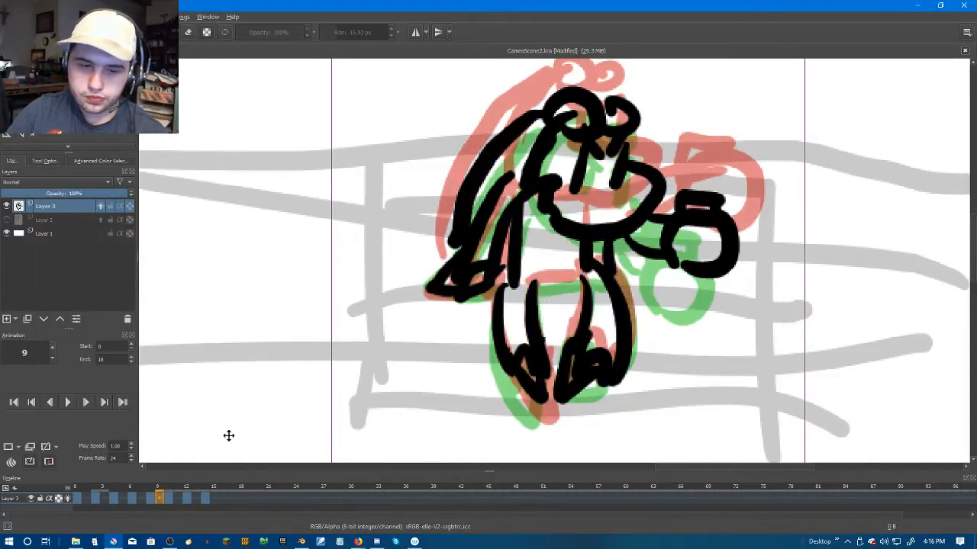
left_click(152, 500)
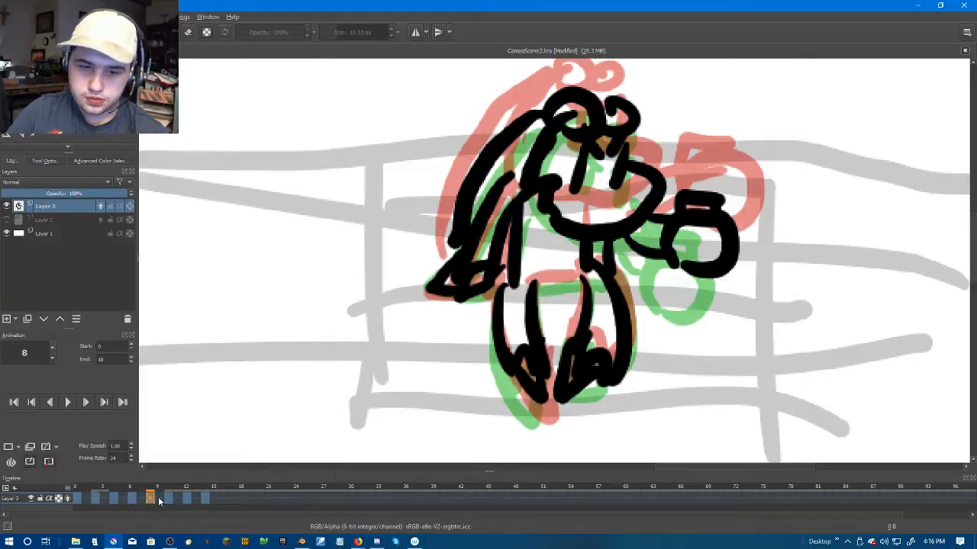
left_click(171, 498)
left_click_drag(545, 312, 544, 319)
Step: Shift the character slightly to the left on key frames 12 and 14 of Layer 3
left_click(186, 498)
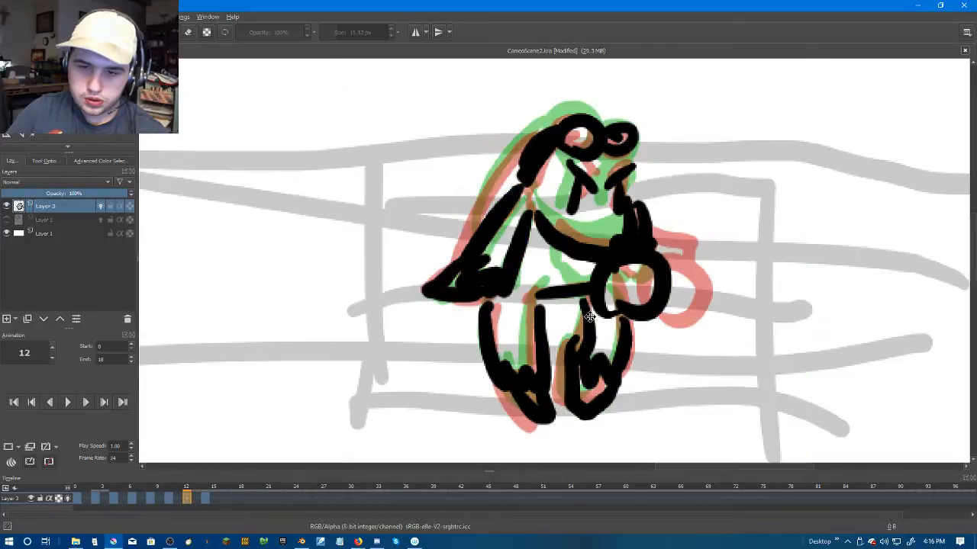
left_click(207, 497)
left_click_drag(554, 300, 547, 298)
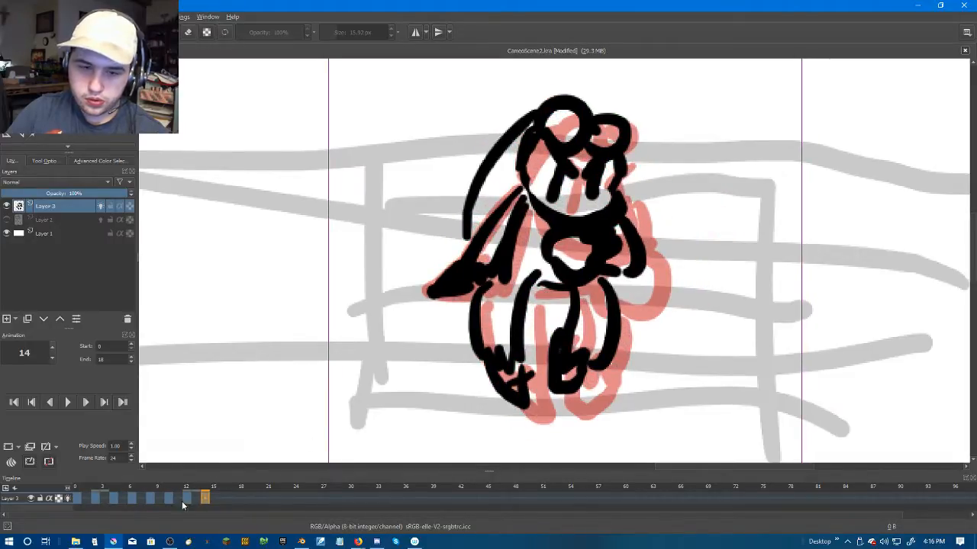
Step: Replay the animation from frame 0 to review the repositioned character, both close up and within the whole scene
key("space")
left_click(74, 497)
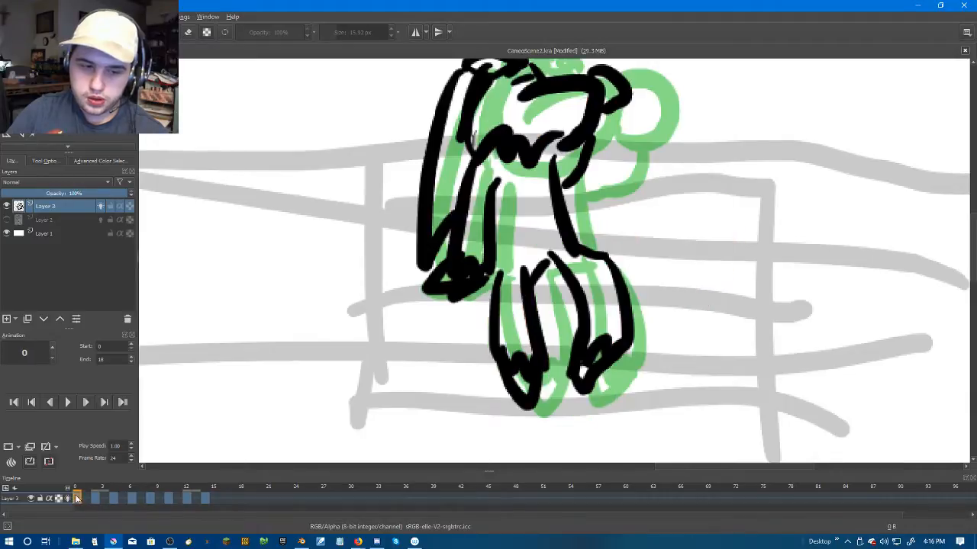
left_click(67, 402)
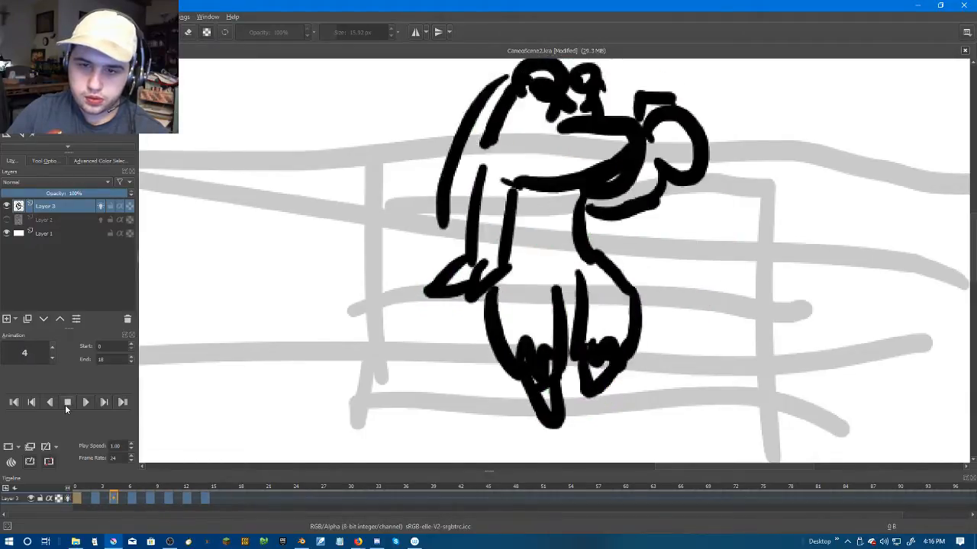
scroll(581, 267, "down", 5)
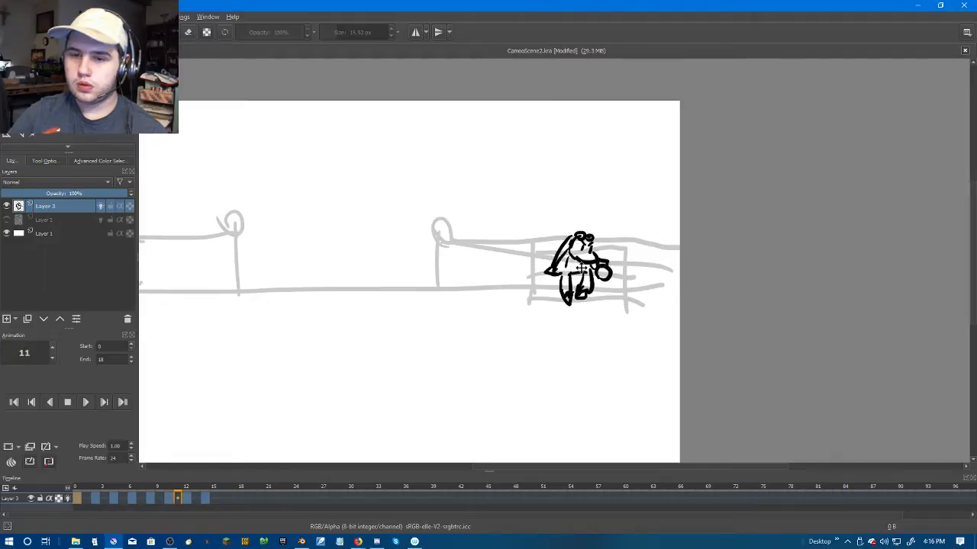
left_click(68, 402)
Step: Save the CameoScene2.kra document
left_click(12, 17)
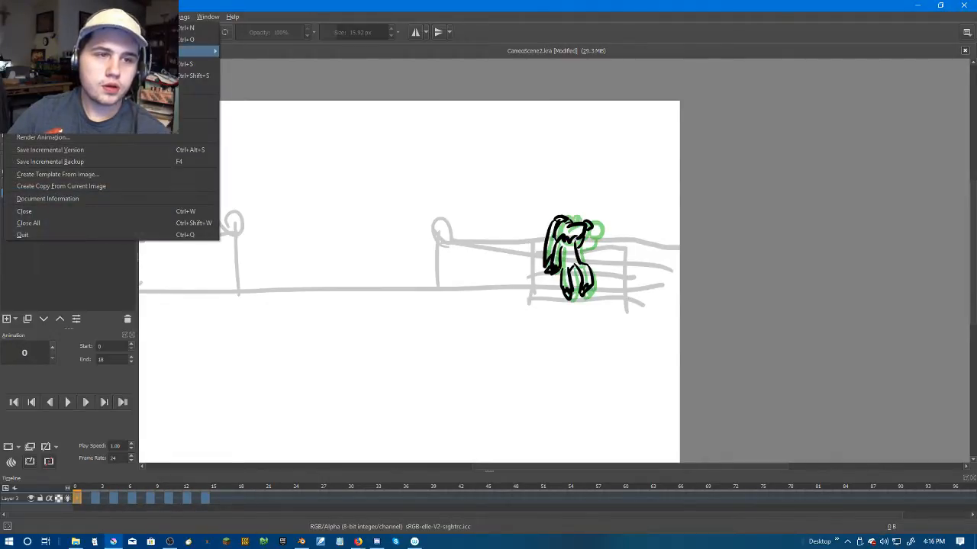
left_click(46, 66)
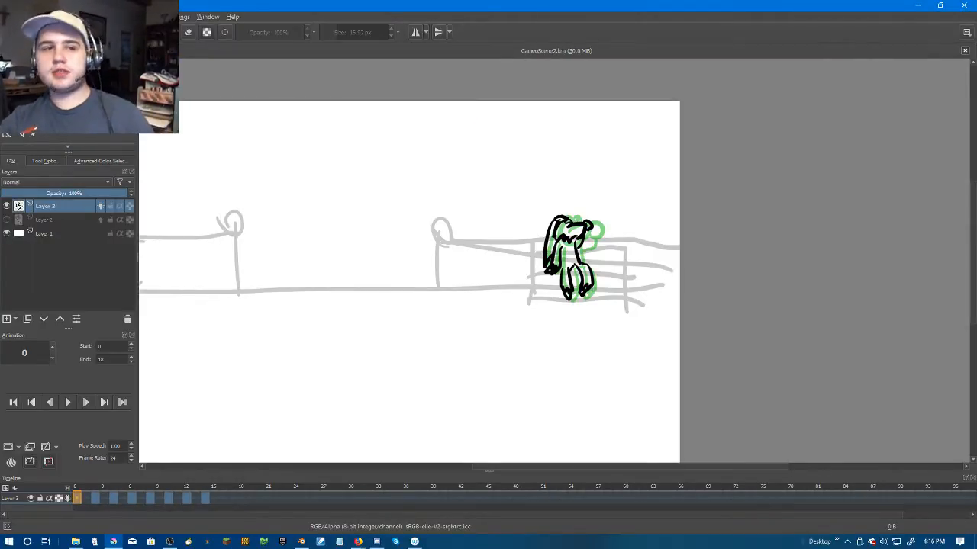
left_click(12, 17)
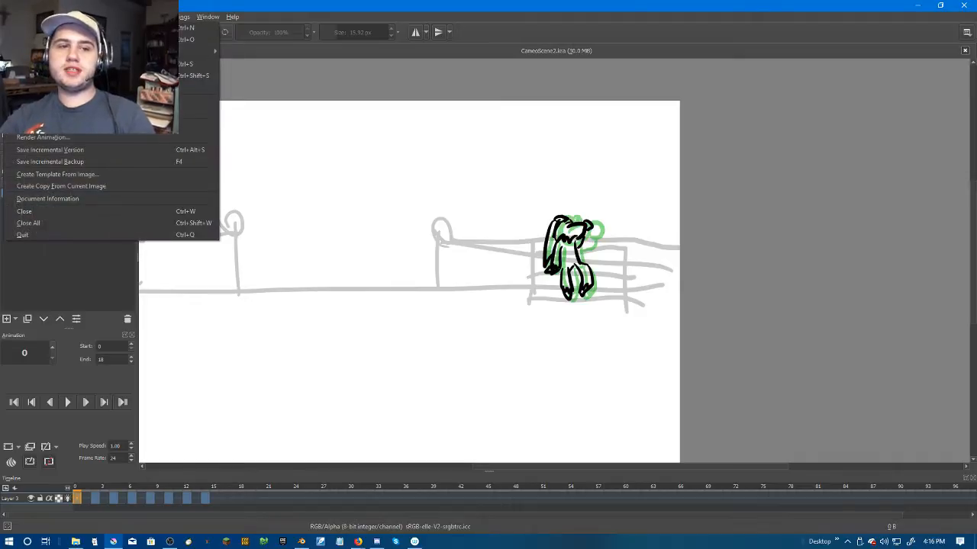
left_click(50, 138)
left_click(563, 293)
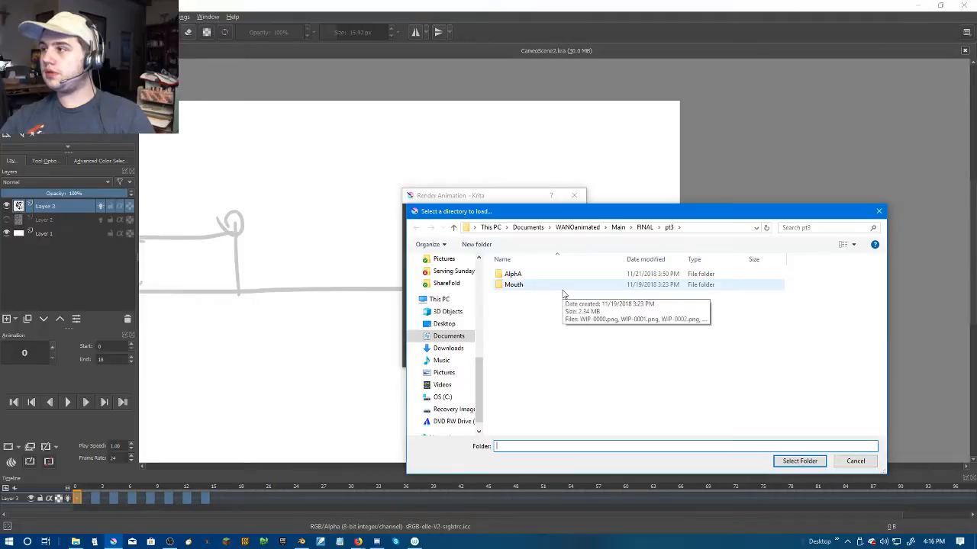
left_click(862, 461)
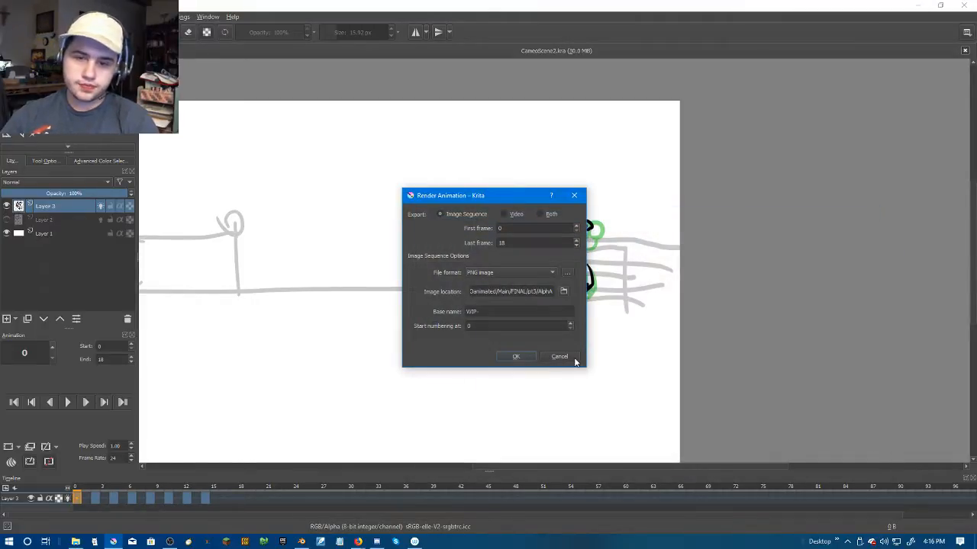
key("Escape")
Step: Hide Layer 1 so that only the Layer 3 character is shown on a transparent background
left_click(9, 235)
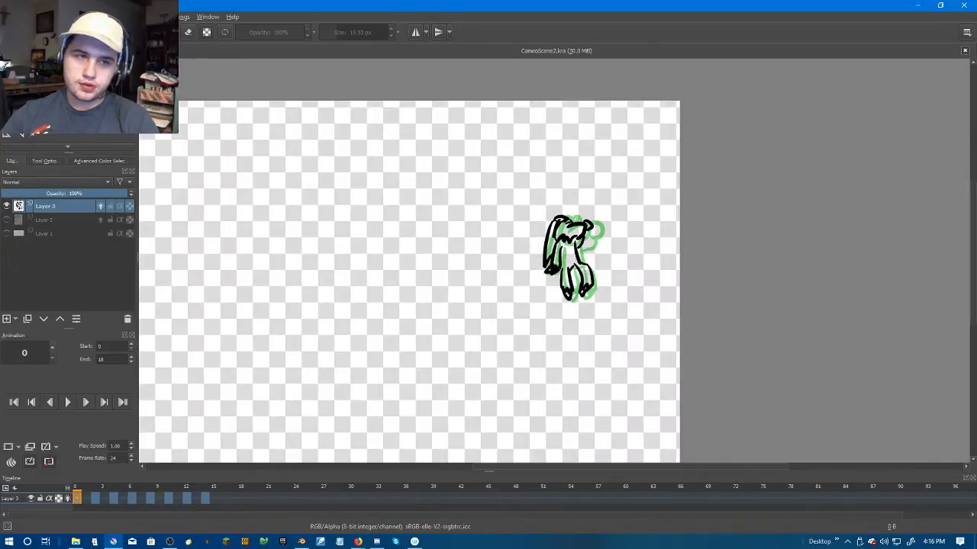
left_click(10, 16)
left_click(103, 76)
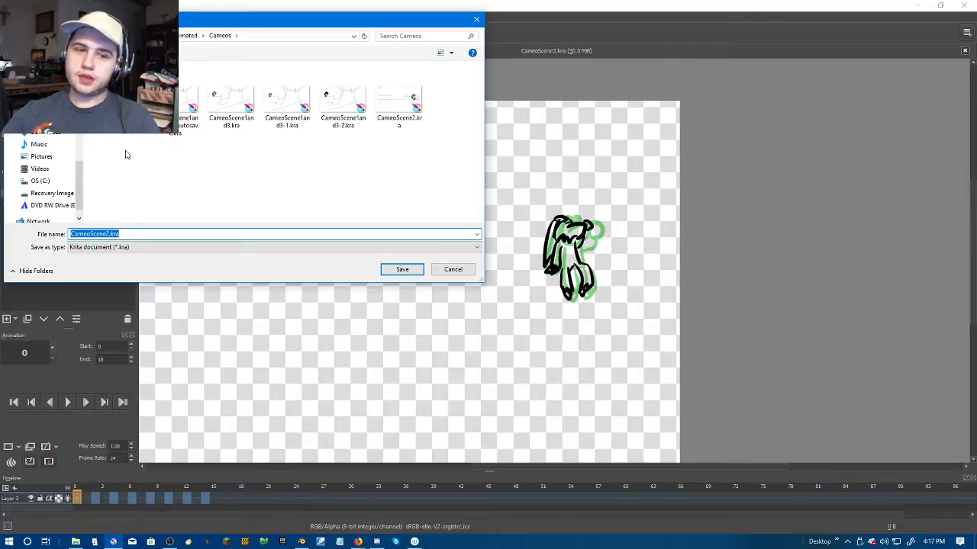
left_click(458, 272)
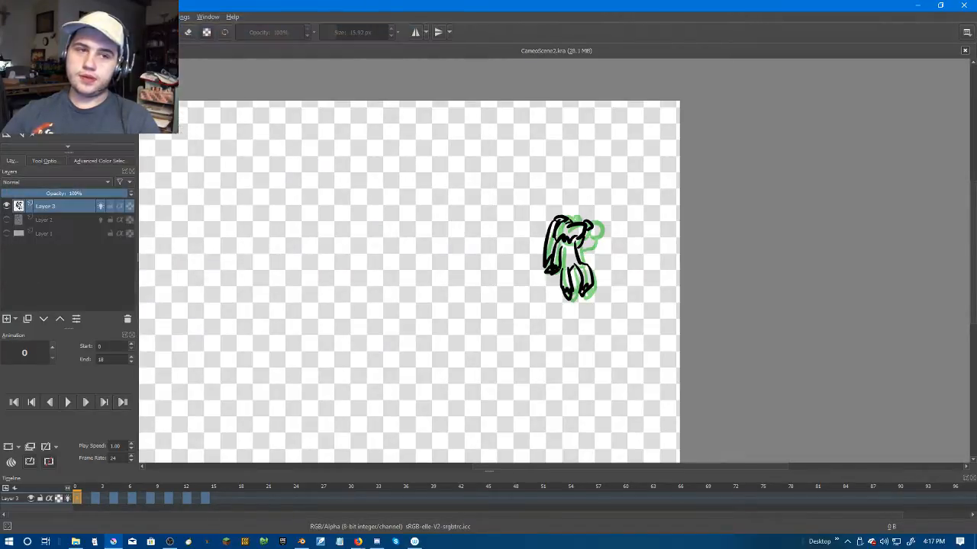
Step: Start rendering the animation as an image sequence and browse for its image location in the WANOanimated project's Cameos folder
left_click(13, 16)
left_click(34, 64)
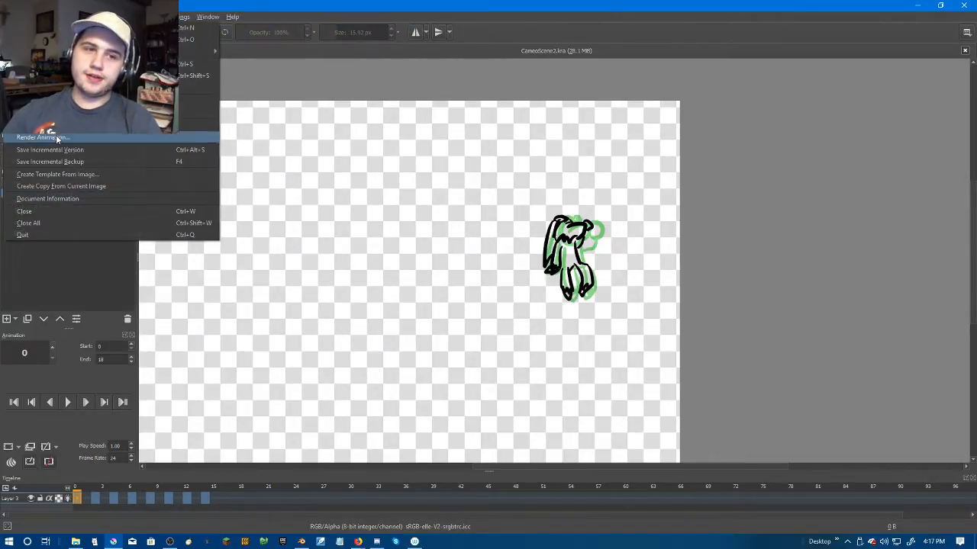
left_click(107, 135)
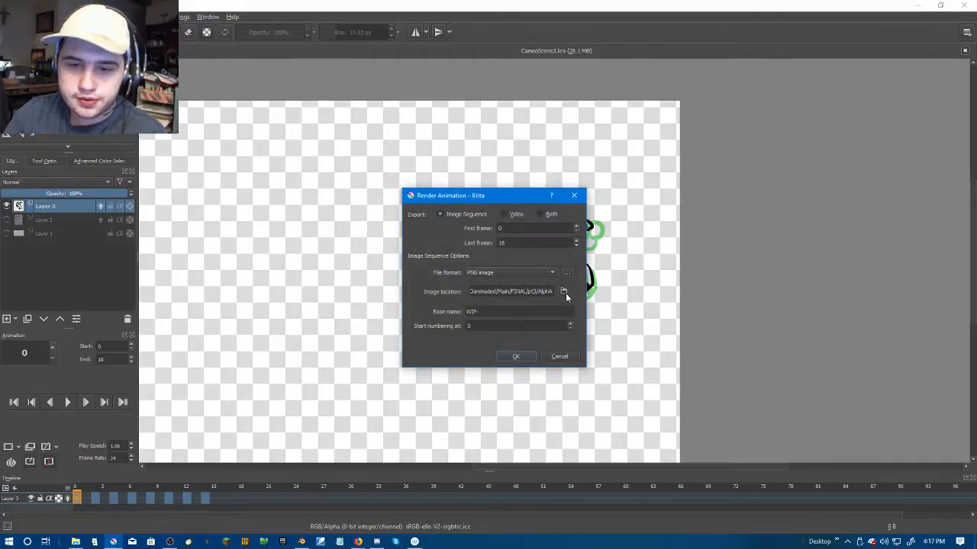
left_click(564, 291)
scroll(468, 297, "up", 1)
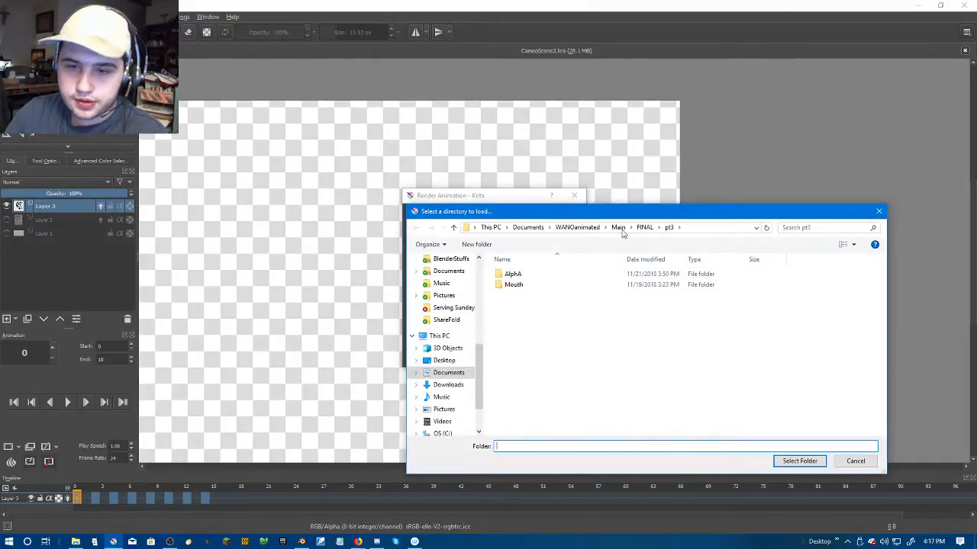
left_click(621, 229)
double_click(526, 276)
left_click(621, 228)
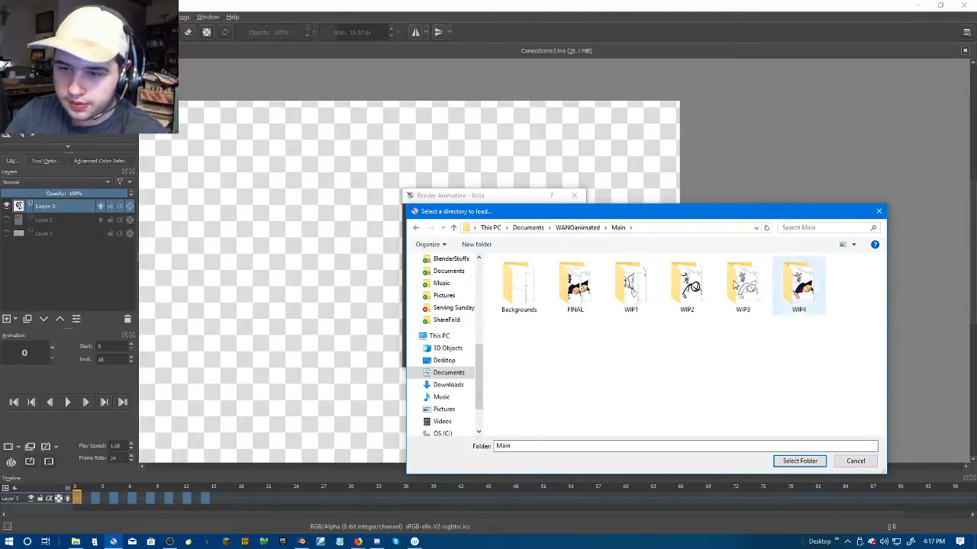
left_click(577, 227)
left_click(536, 286)
double_click(536, 287)
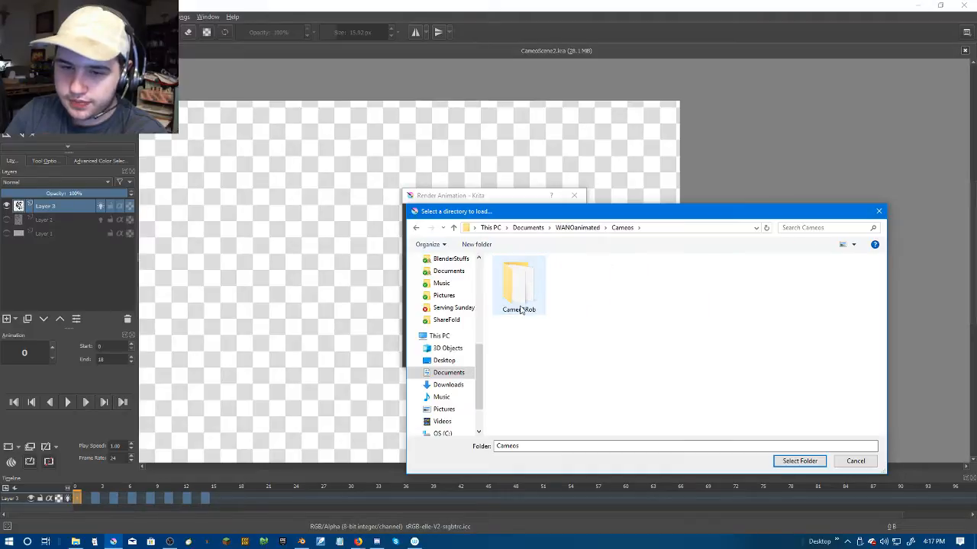
Step: Create a folder named Cameo2Saigo inside Cameos and open it
key("ctrl+shift+n")
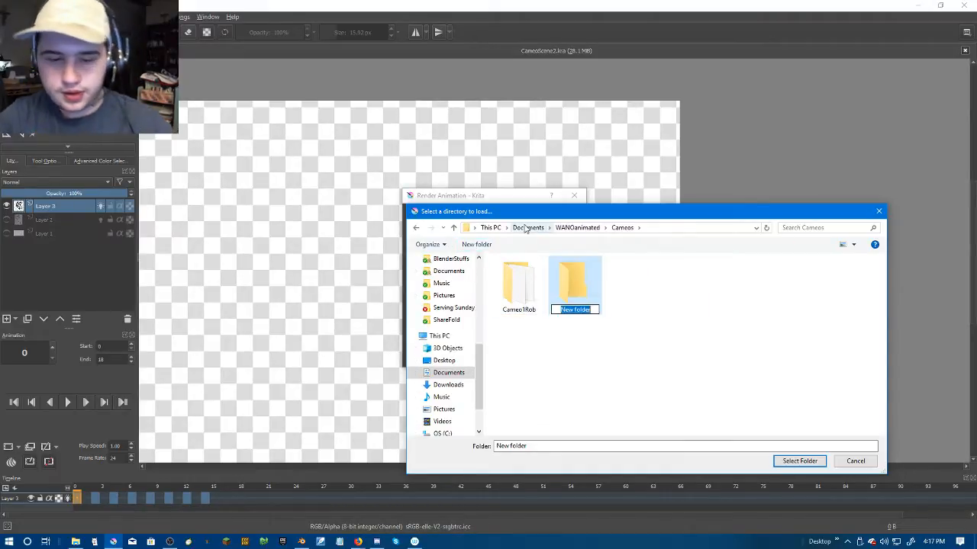
type("Cameo")
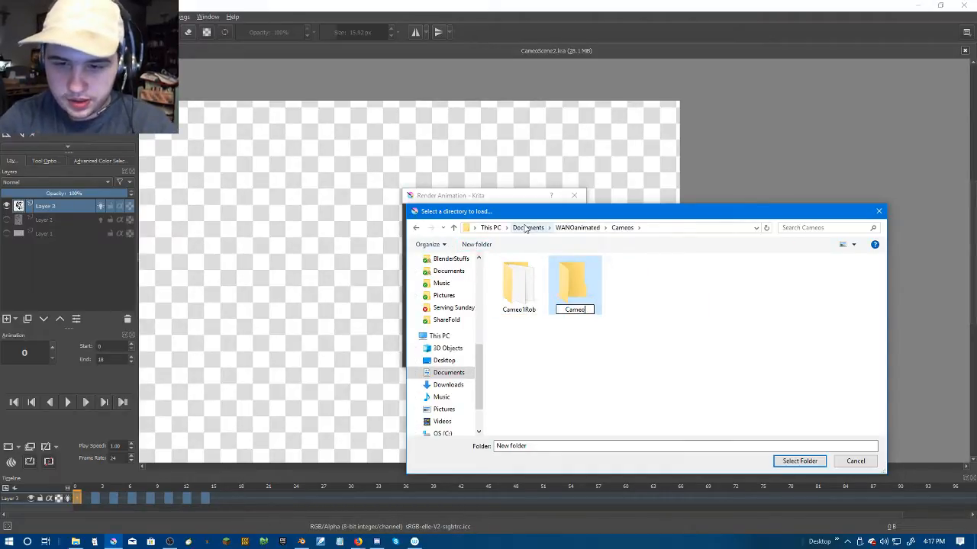
type("2")
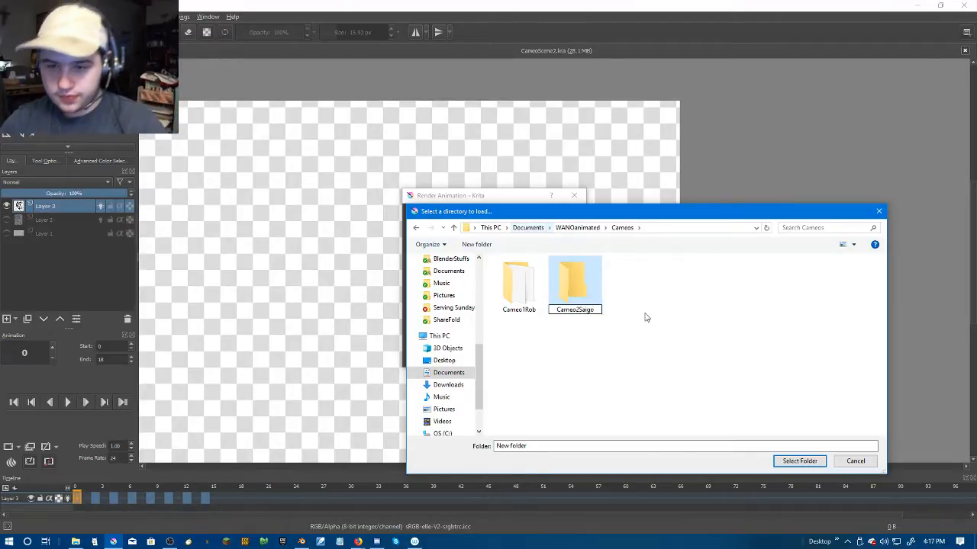
type("Saigo")
double_click(579, 302)
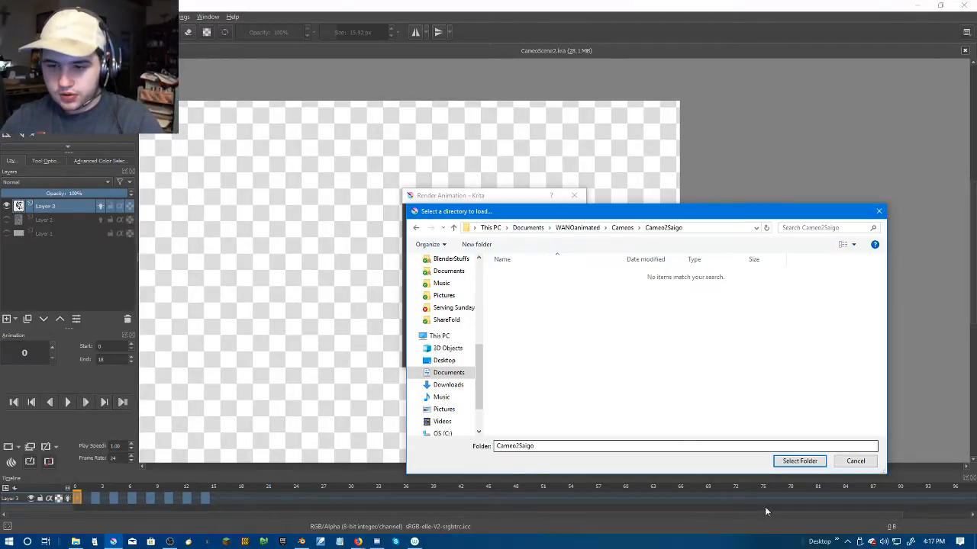
Step: Use the Cameo2Saigo folder as the image location and render frames 0 to 18 as a PNG sequence
left_click(800, 461)
left_click(528, 360)
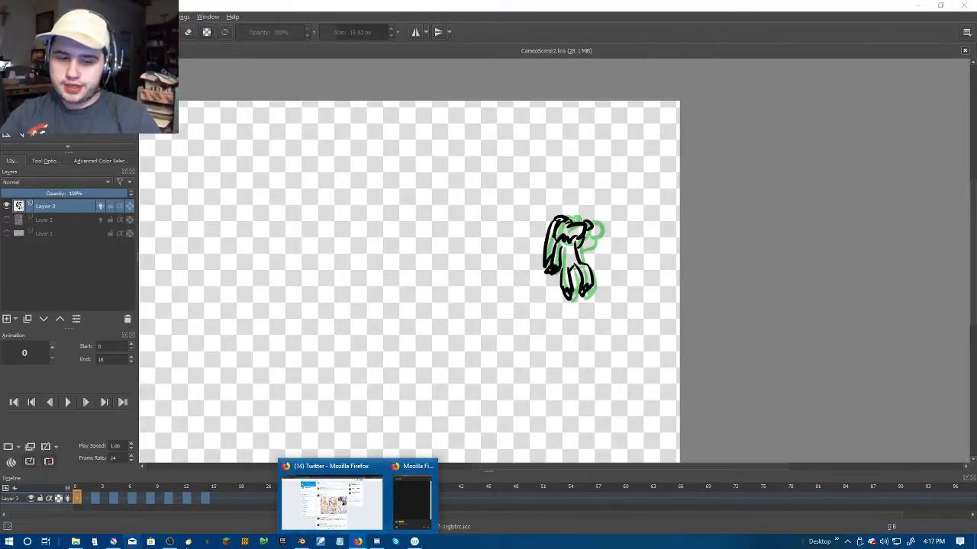
Step: Switch to Blender and add all PNG frames from the Cameos Cameo2Saigo folder as an image strip starting at frame 8
left_click(300, 542)
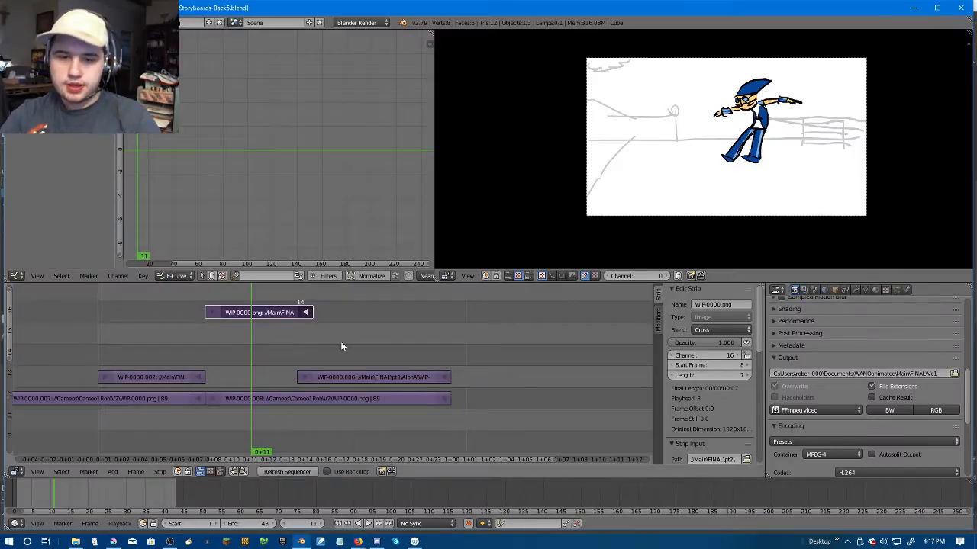
left_click(206, 389)
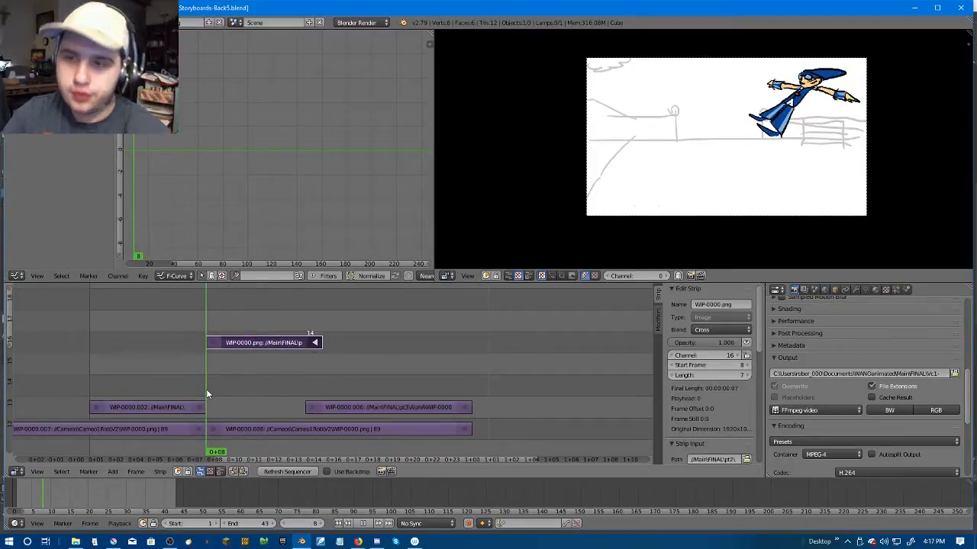
left_click(112, 471)
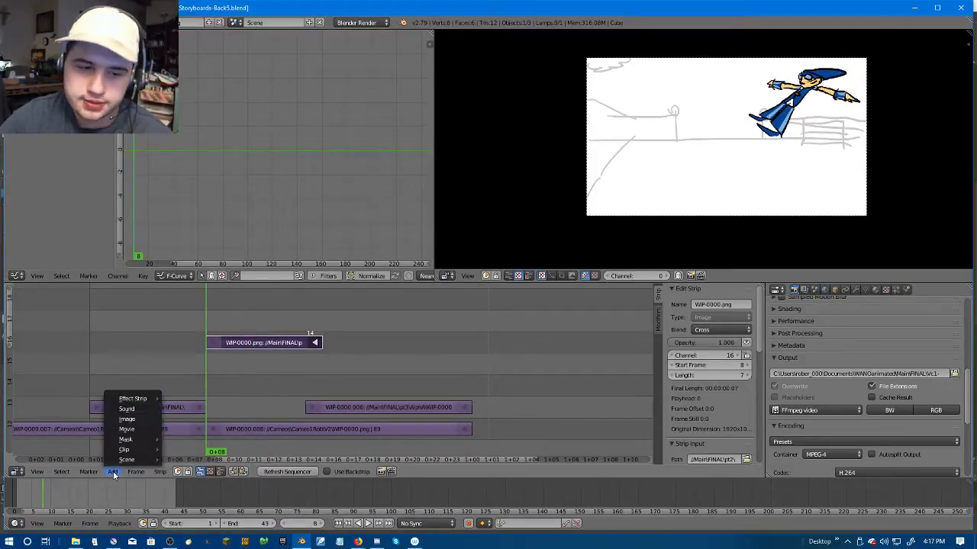
left_click(135, 420)
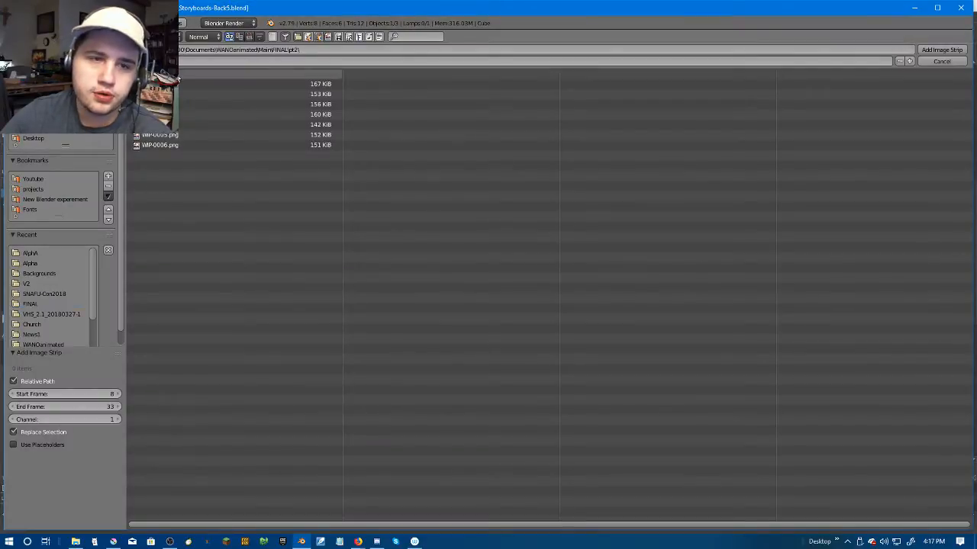
key("BackSpace")
key("BackSpace")
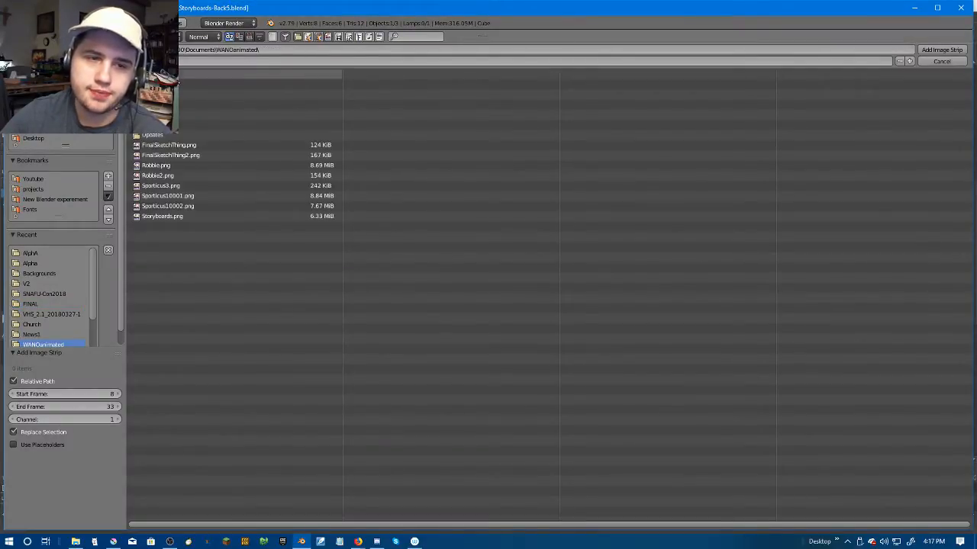
double_click(189, 88)
double_click(192, 94)
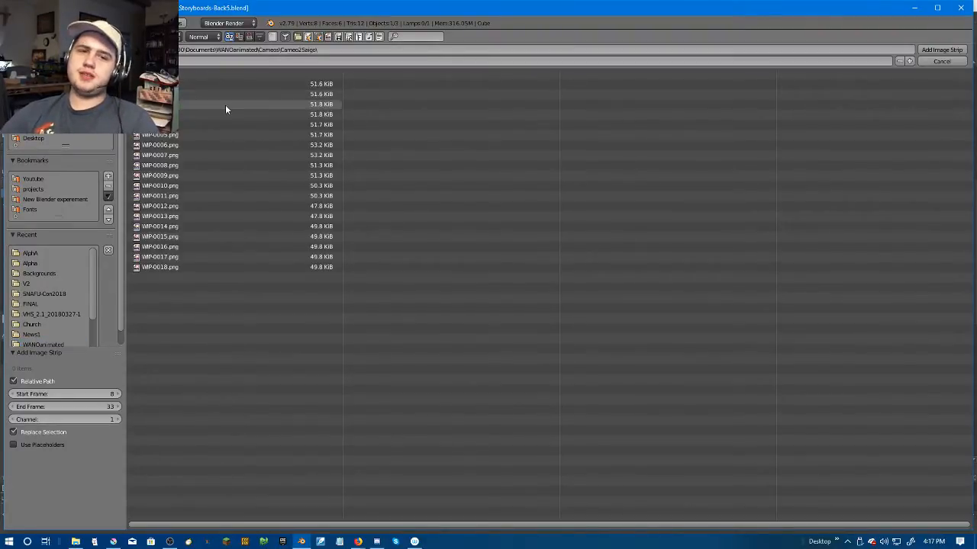
key("a")
left_click(943, 51)
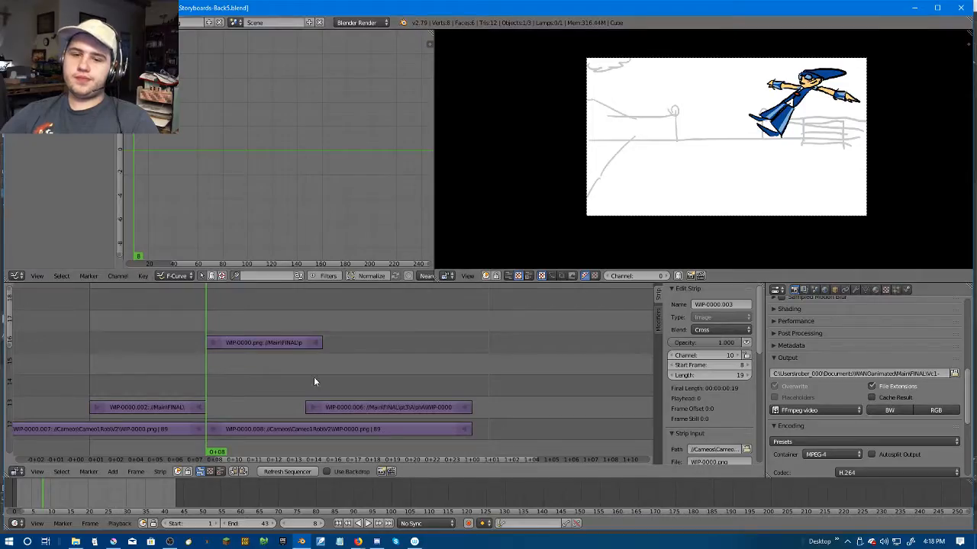
Step: Move the new Cameo2Saigo strip vertically to channel 18 and set its blend mode to Alpha Over
left_click_drag(384, 354, 386, 390)
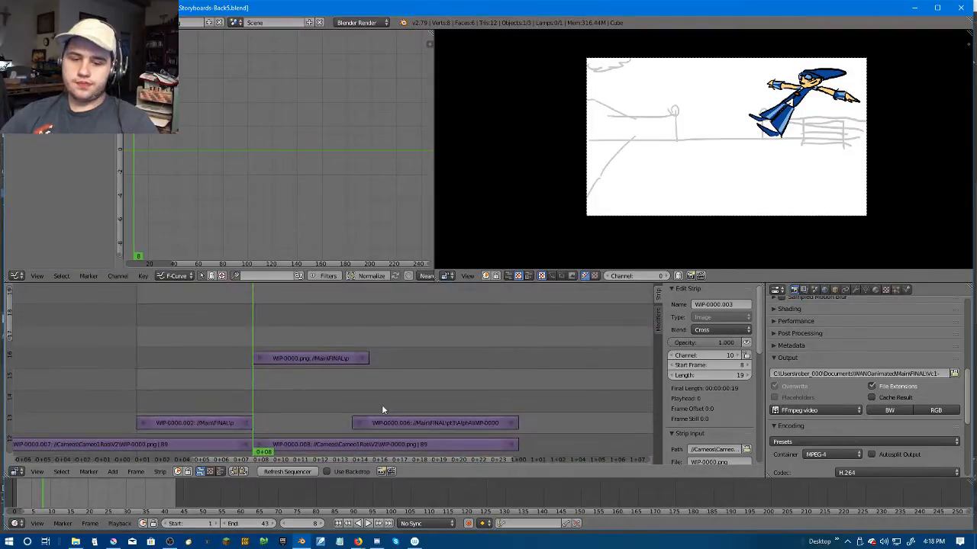
key("g")
key("y")
left_click(632, 347)
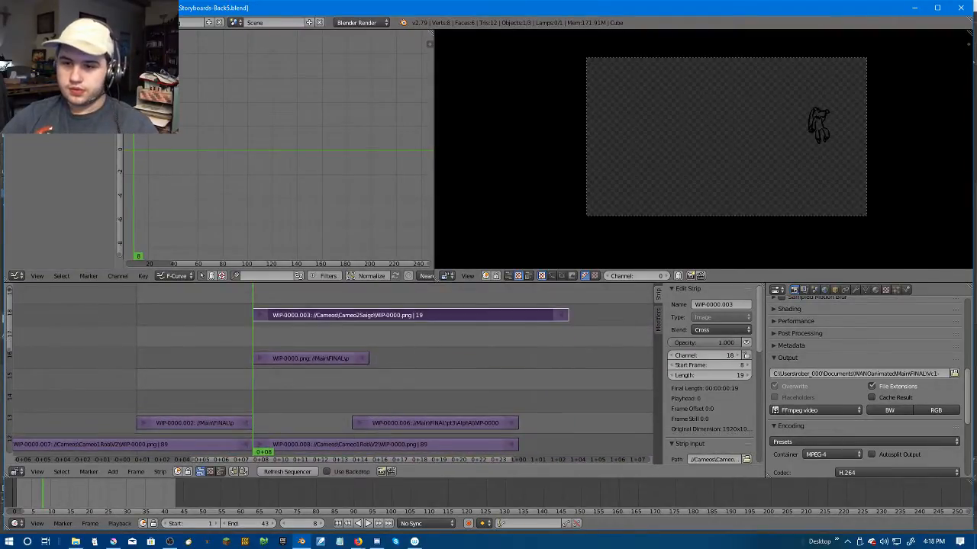
left_click(725, 330)
left_click(733, 276)
Step: Move the Cameo2Saigo strip to channel 17 with start frame 0 and scrub to check its timing against the pt2 strip
scroll(353, 320, "up", 2)
scroll(352, 320, "up", 1)
scroll(353, 321, "left", 2)
key("g")
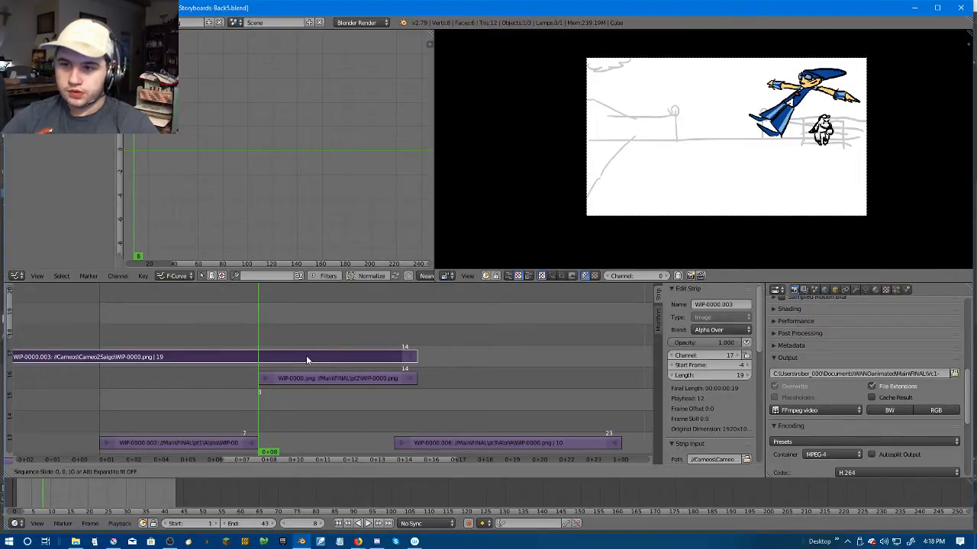
left_click(390, 361)
left_click_drag(283, 332, 327, 385)
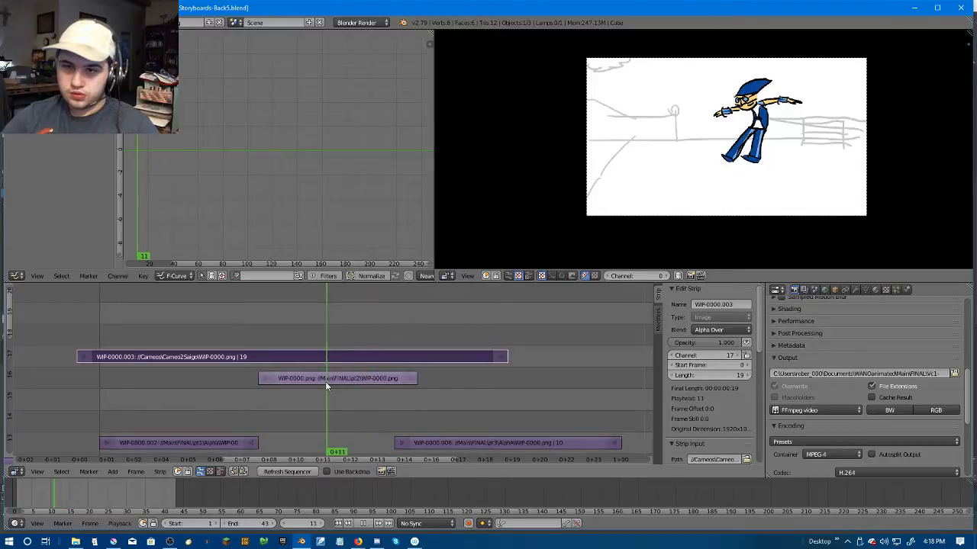
key("Right")
Step: Cut the Cameo2Saigo strip at frame 8, delete the piece before the cut, and put the playhead at frame 15
left_click(282, 472)
mouse_move(359, 415)
left_mouse_down()
mouse_move(262, 414)
mouse_move(493, 420)
mouse_move(413, 423)
mouse_move(403, 419)
mouse_move(414, 408)
mouse_move(364, 405)
mouse_move(277, 406)
mouse_move(261, 408)
mouse_move(332, 418)
mouse_move(249, 421)
left_mouse_up()
key("k")
key("x")
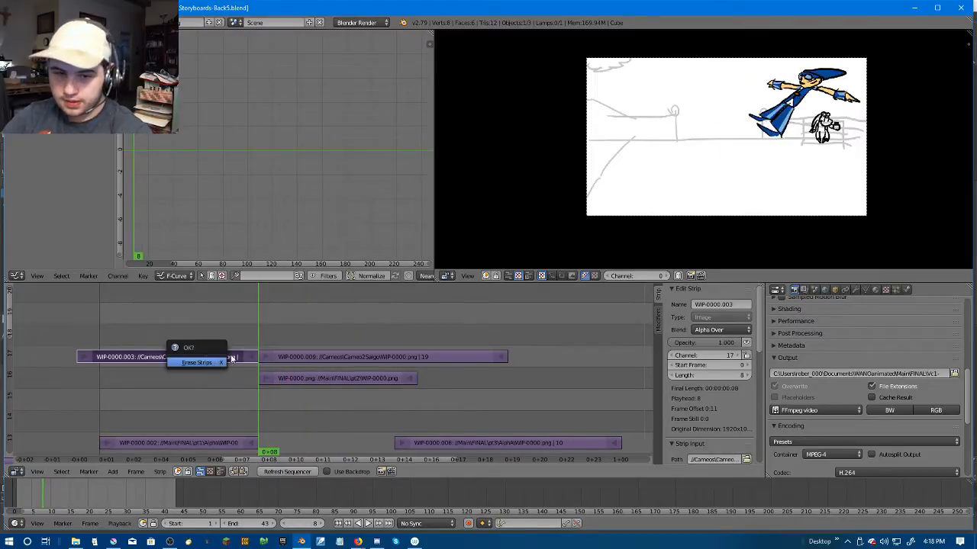
left_click(215, 361)
left_click(419, 348)
right_click(430, 357)
key("x")
left_click(427, 357)
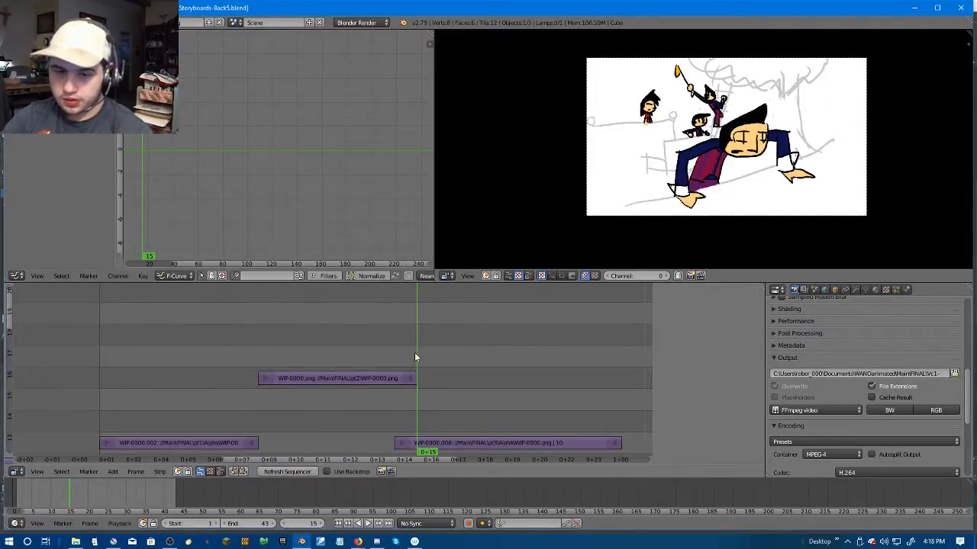
key("ctrl+z")
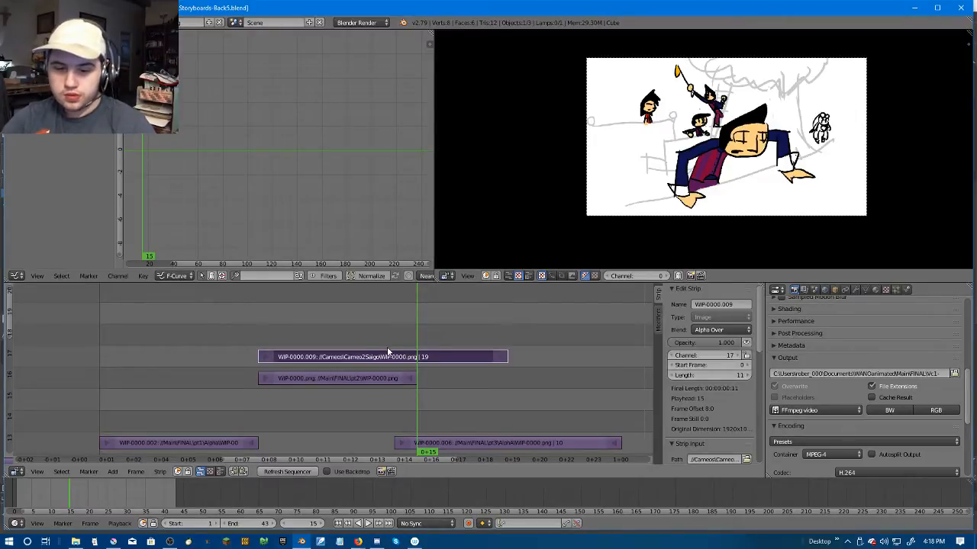
Step: Cut the Cameo2Saigo strip at frame 15 and delete the piece after the cut so it ends with the pt2 strip
key("k")
right_click(476, 360)
key("x")
left_click(467, 357)
Step: Play back the edited sequence and scrub its opening frames to review the added cameo in context
left_click(153, 350)
key("alt+a")
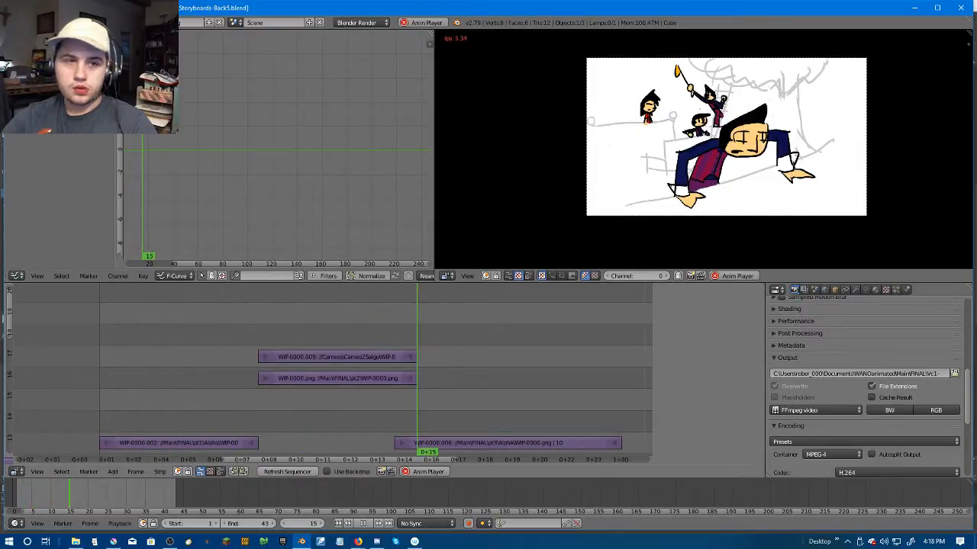
left_click(41, 22)
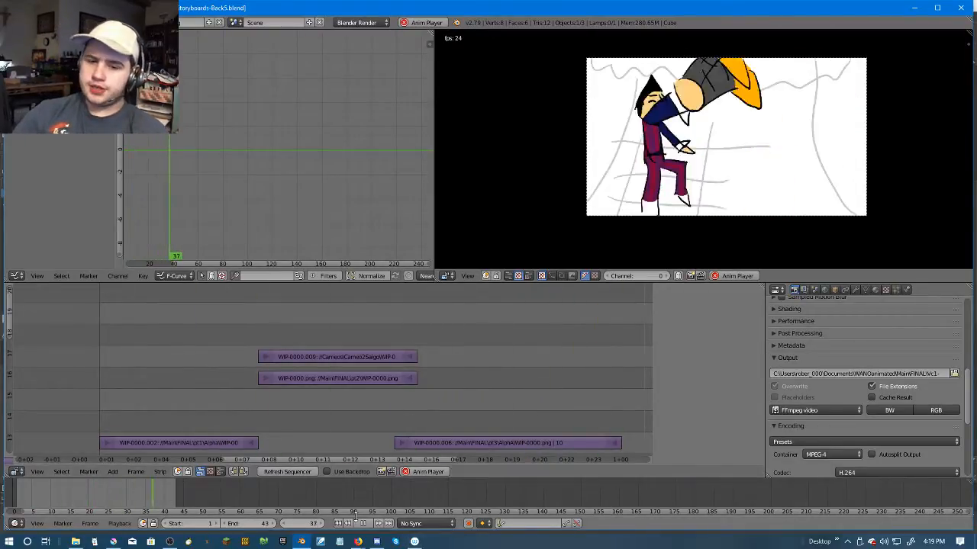
key("alt+a")
left_click(194, 329)
left_click_drag(195, 333, 139, 378)
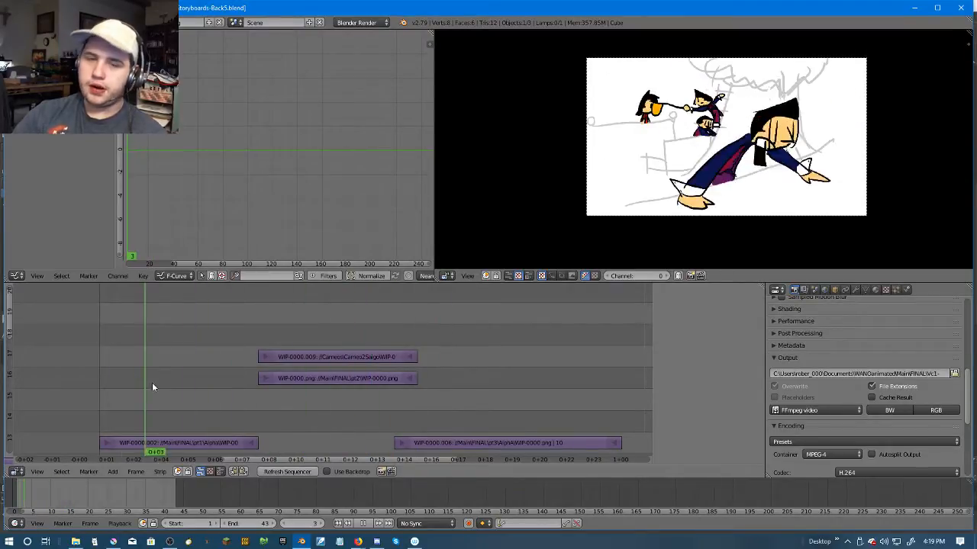
key("alt+a")
left_click(34, 22)
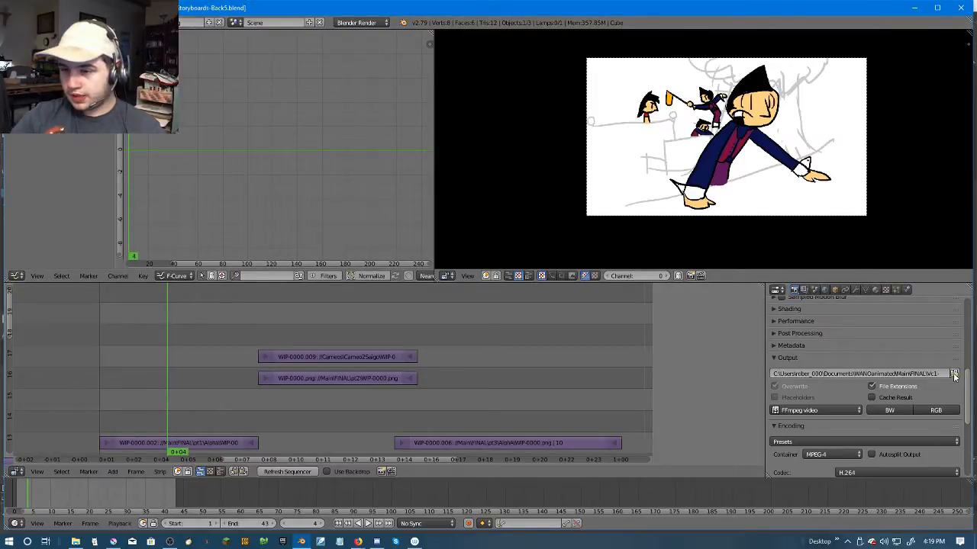
Step: Set the render output path to Vc2- in the WANOanimated Main FINAL folder
left_click(954, 374)
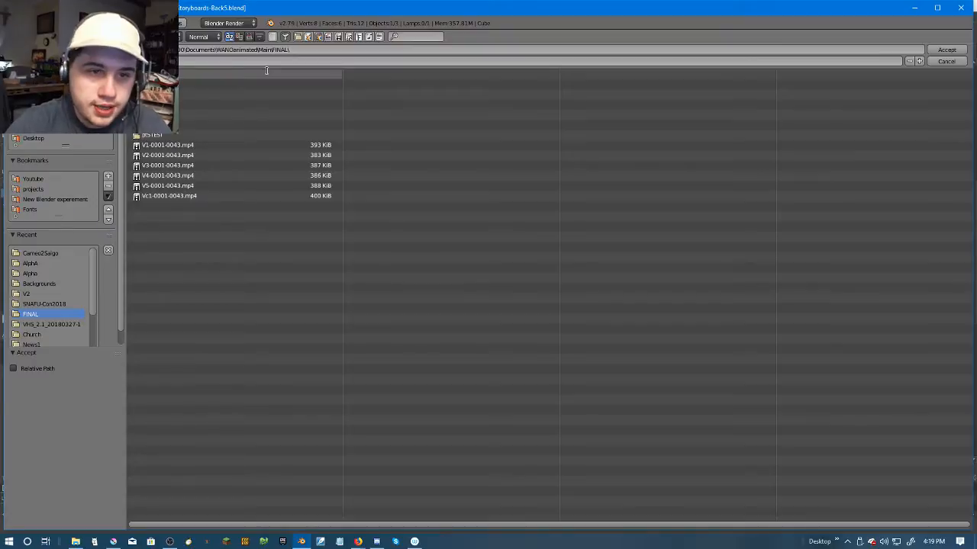
left_click(947, 50)
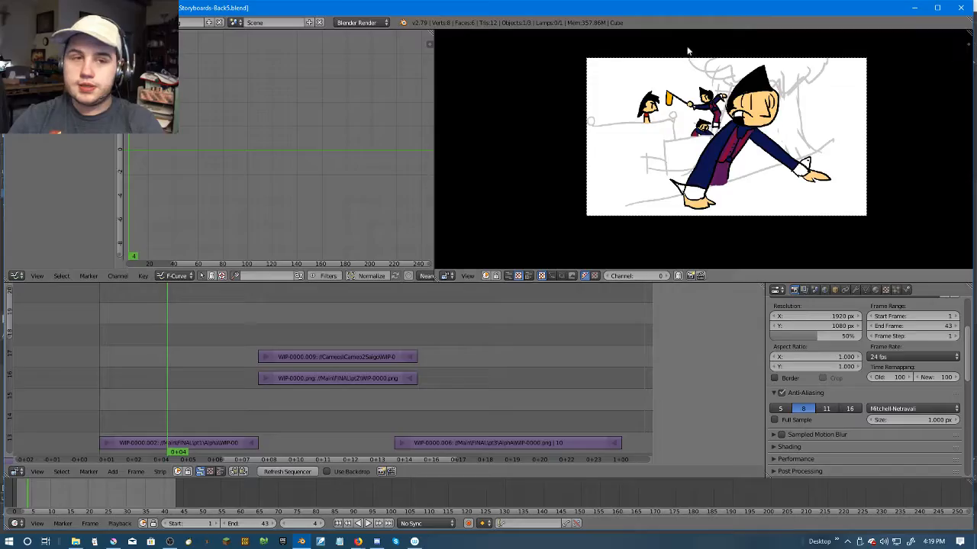
left_click(30, 23)
Step: Apply an encoding preset to the FFmpeg video output and render the animation for frames 1 to 43
scroll(844, 357, "down", 5)
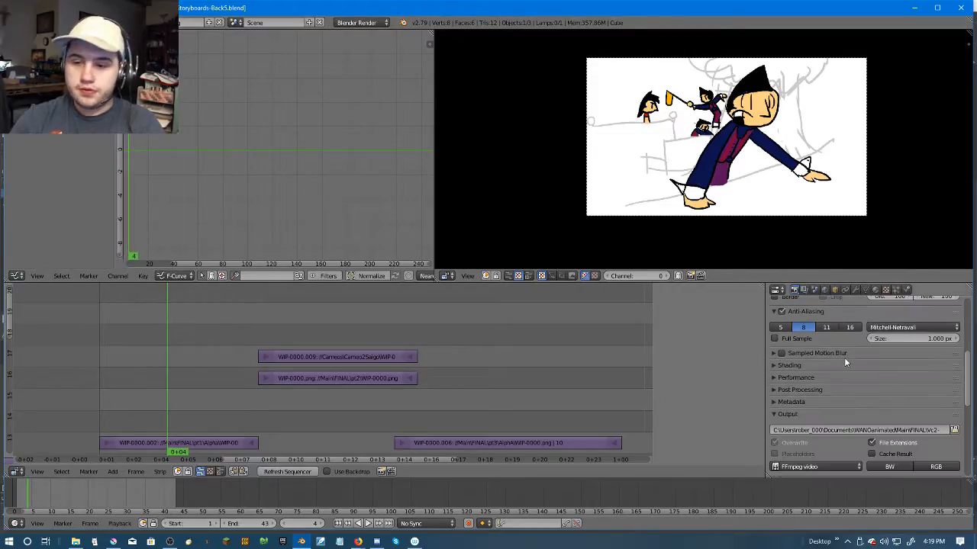
scroll(878, 359, "down", 4)
scroll(888, 354, "up", 1)
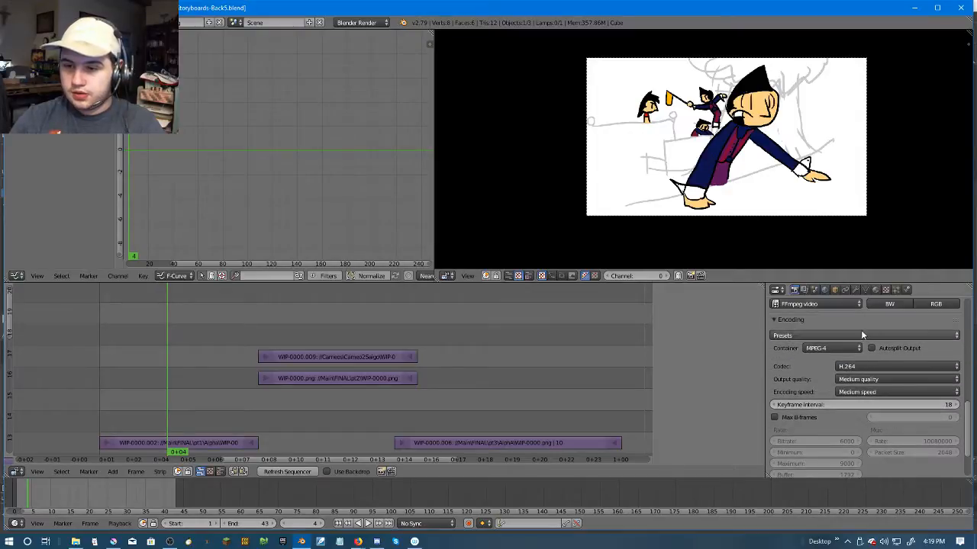
left_click(860, 335)
left_click(828, 356)
scroll(855, 366, "up", 5)
scroll(850, 348, "up", 5)
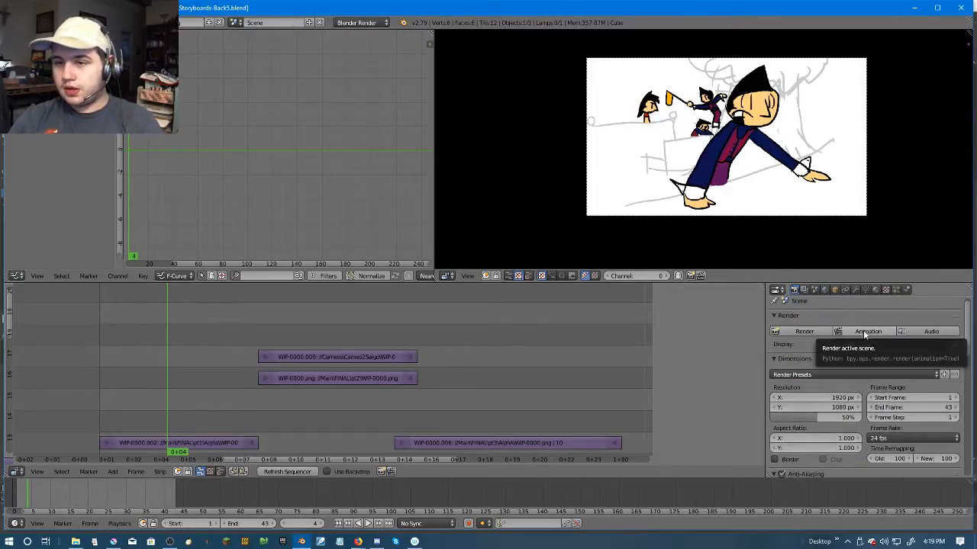
left_click(864, 333)
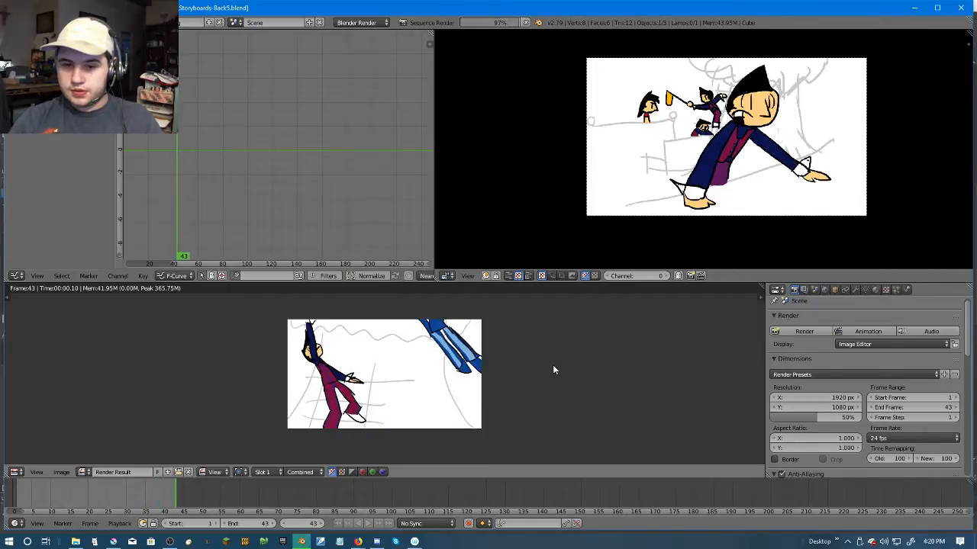
left_click(358, 542)
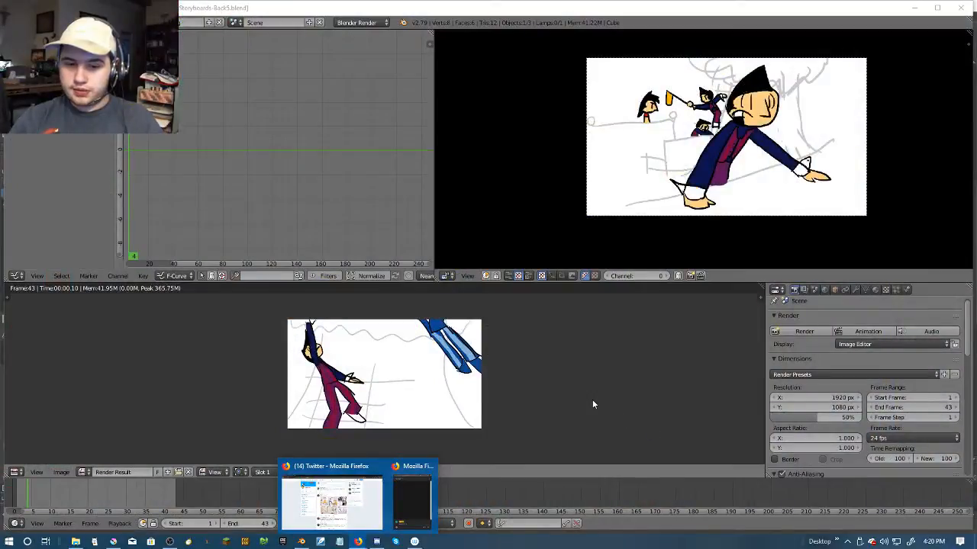
left_click(593, 404)
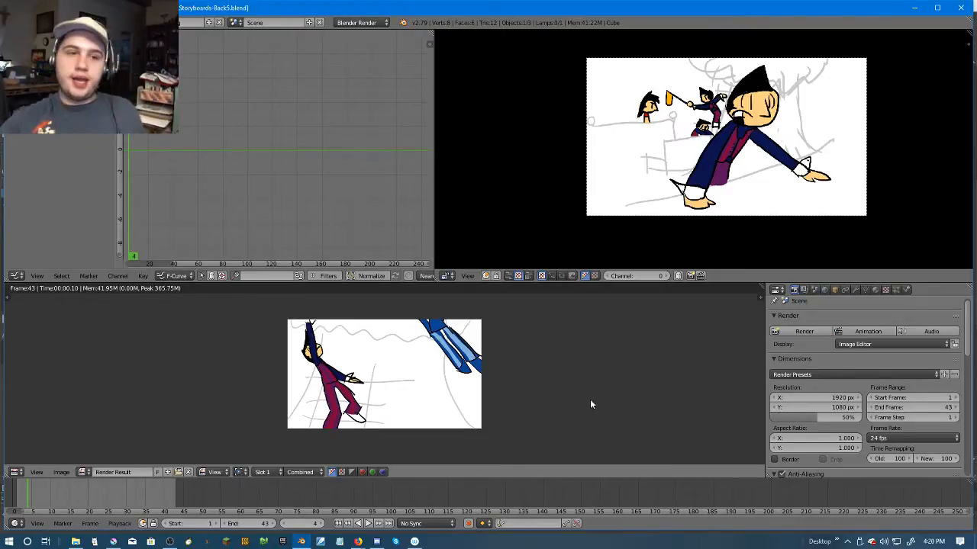
left_click(15, 275)
left_click(39, 22)
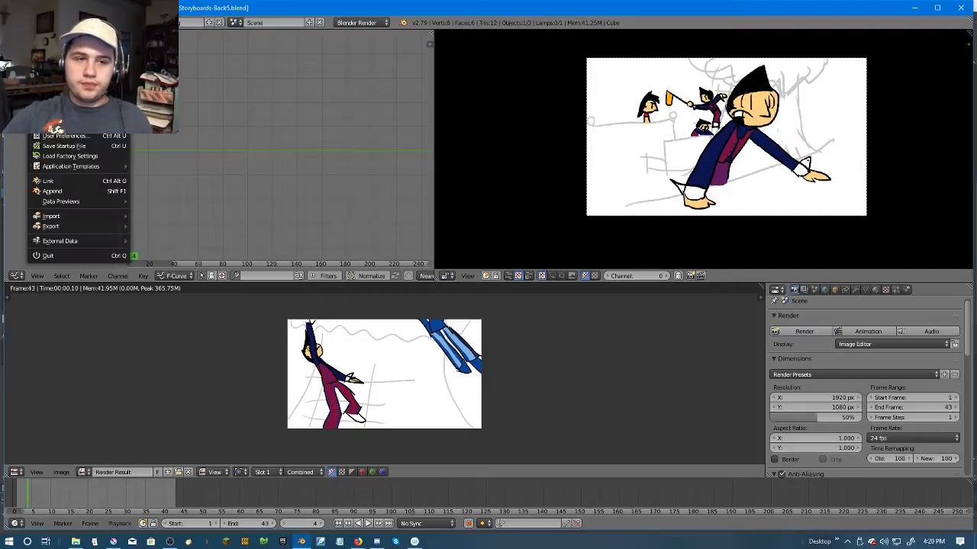
Step: Minimize Blender, close Krita and the Backgrounds folder window, and minimize Firefox to reveal the desktop
left_click(915, 8)
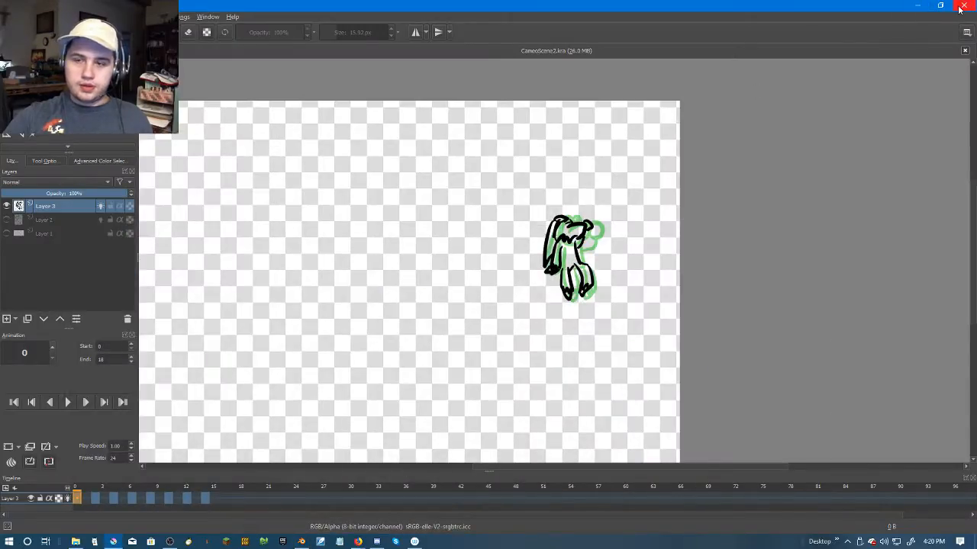
left_click(960, 9)
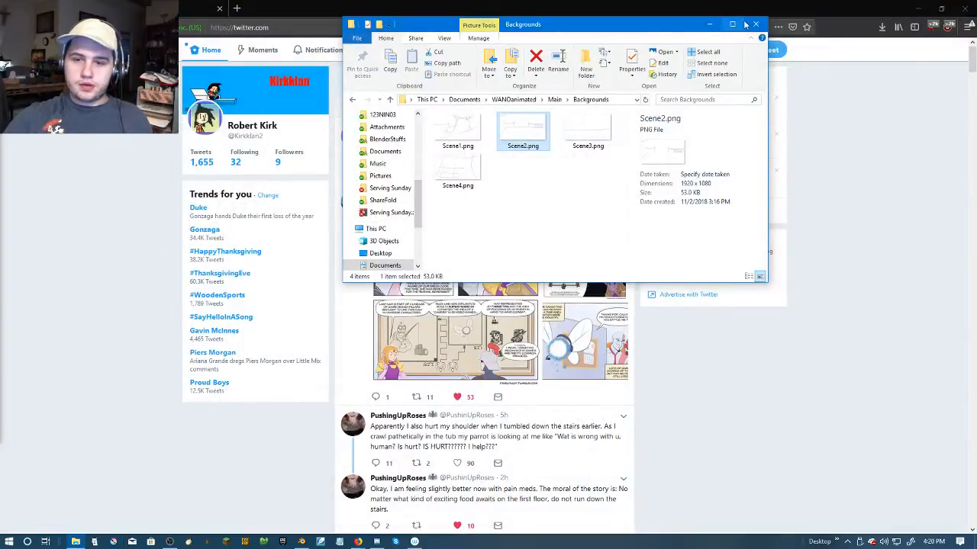
left_click(876, 5)
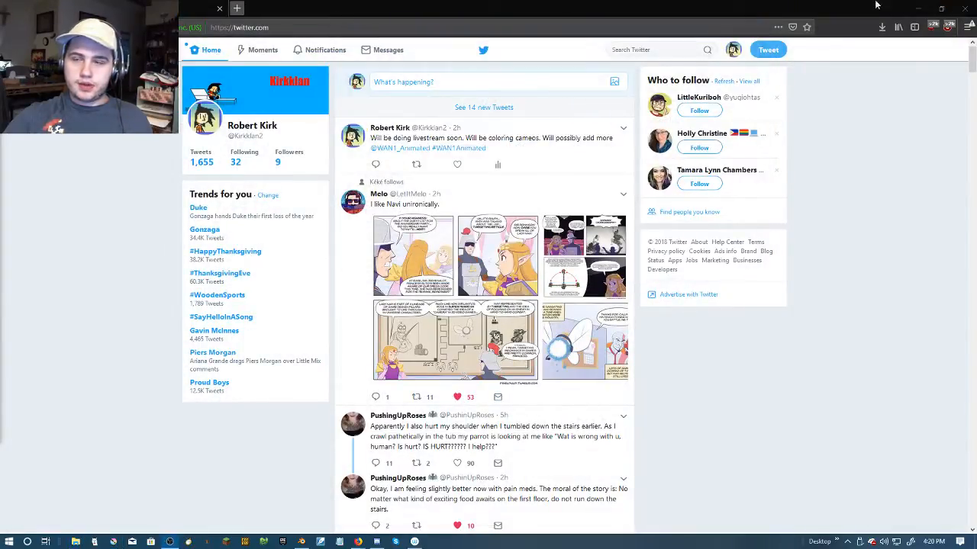
left_click(917, 9)
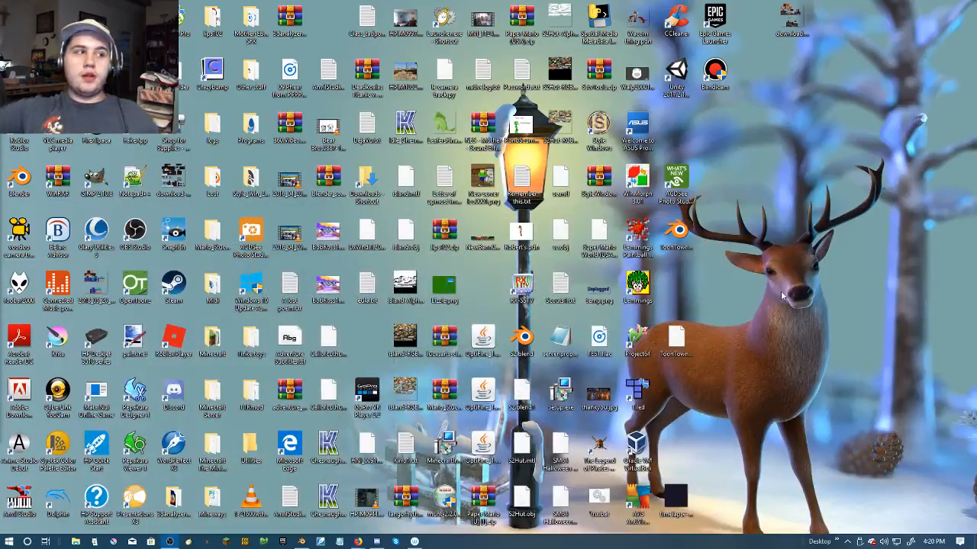